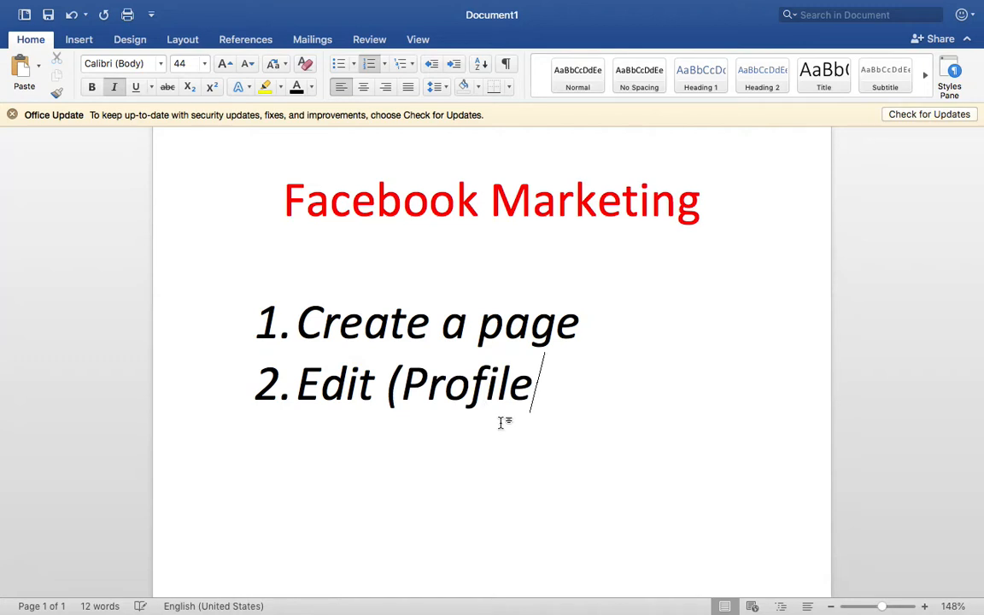
# Finish item 2 with 'Cover, Page Role)' and add item 3 'Content Post'
pyautogui.write('Cover')
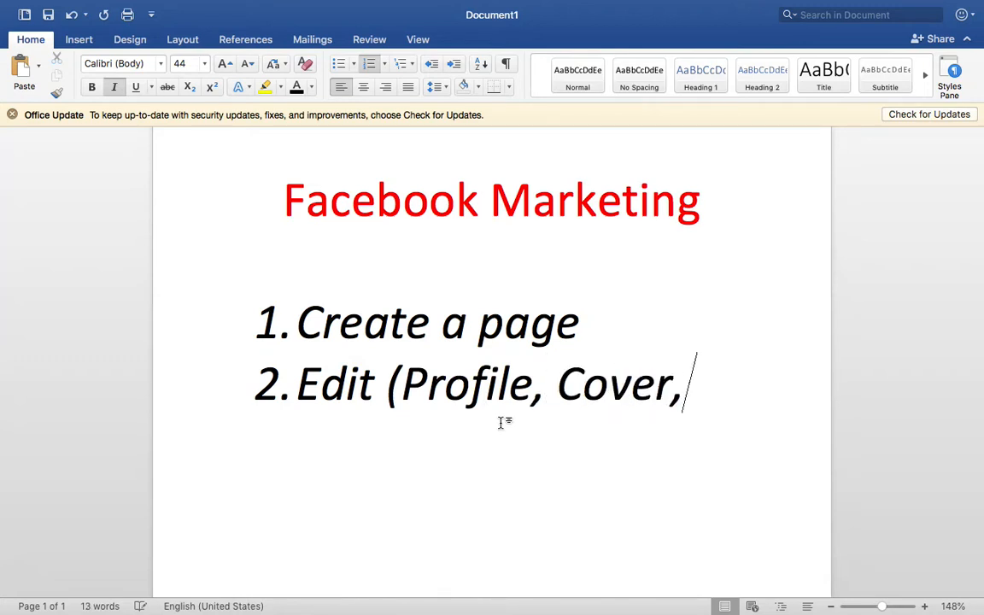
pyautogui.write(', Page R')
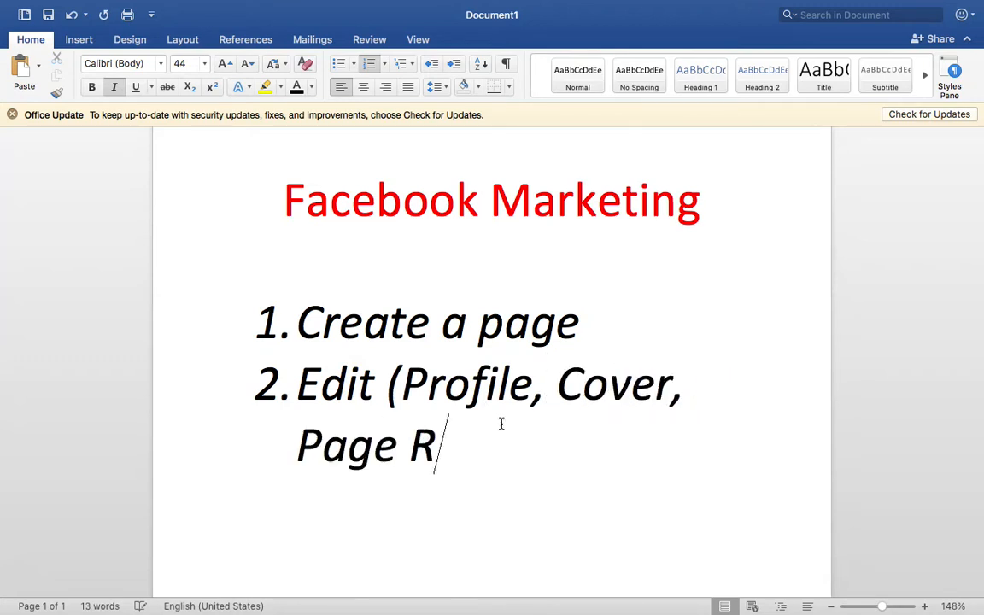
pyautogui.write('ole)')
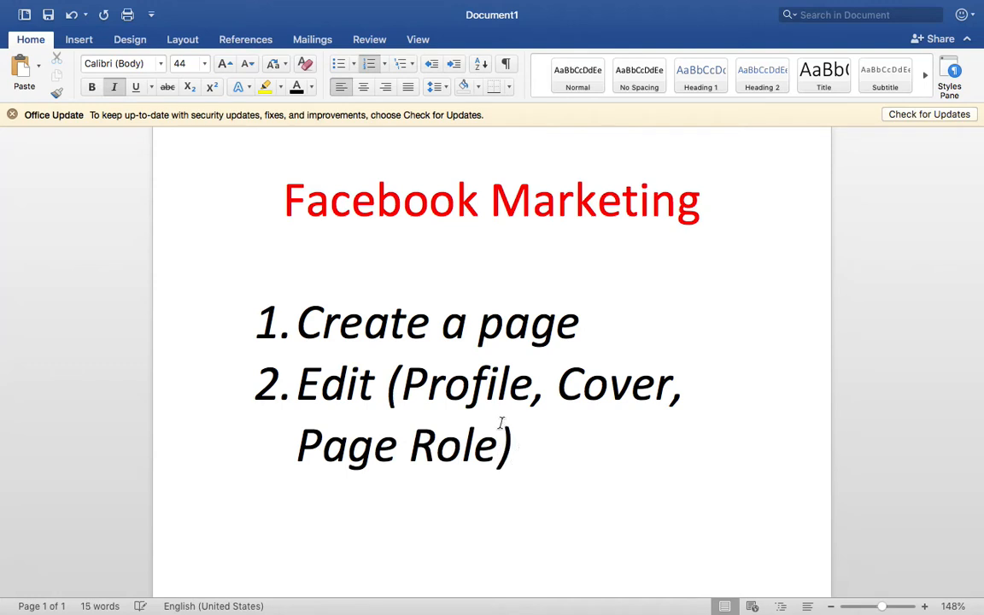
pyautogui.press('Return')
pyautogui.scroll(-3, 539, 493)
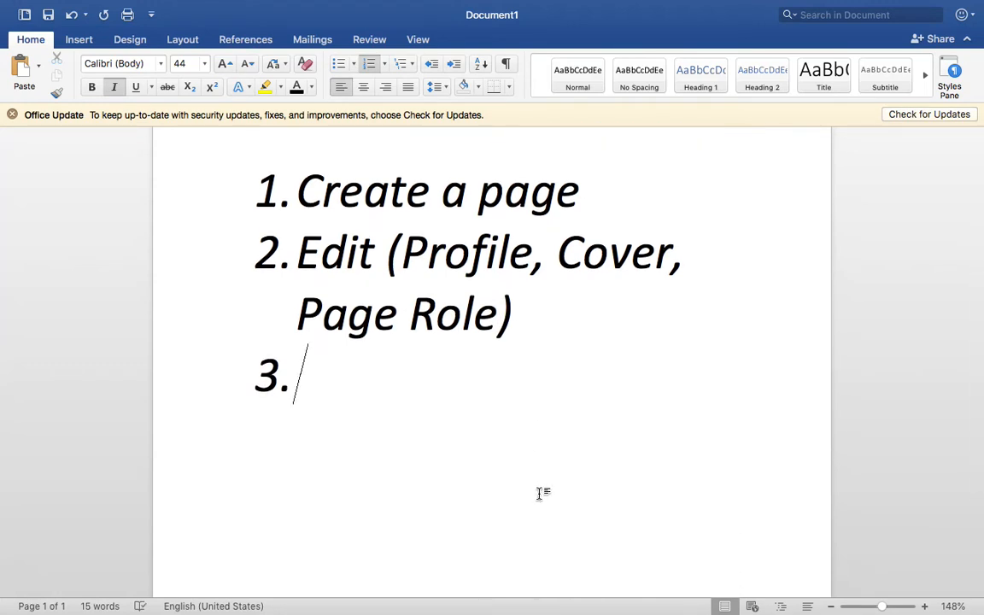
pyautogui.write('Content Po')
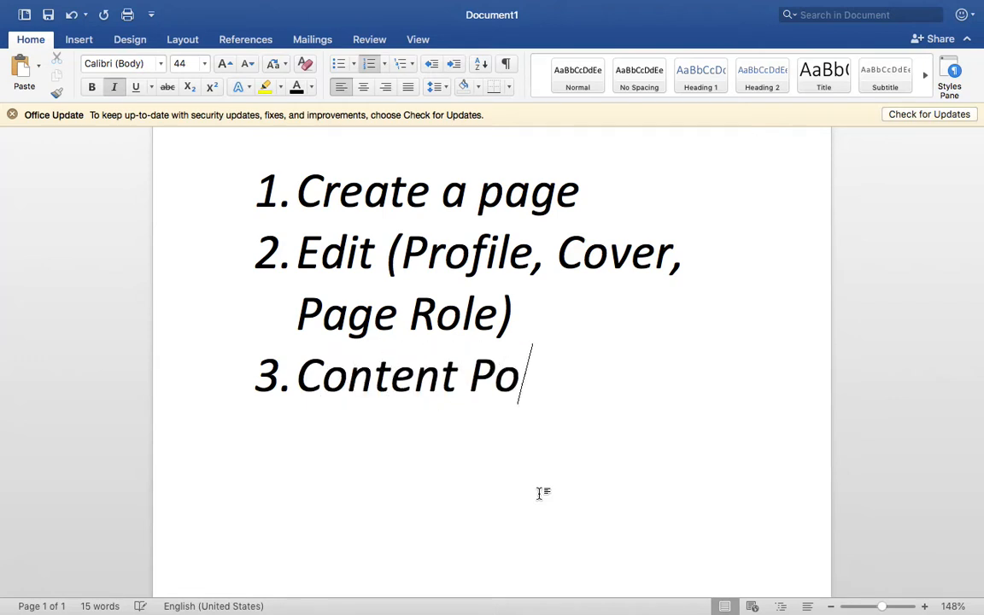
pyautogui.write('st')
# Set the numbered list items to 33 pt font size
pyautogui.moveTo(641, 427); pyautogui.dragTo(301, 196)
pyautogui.click(183, 60)
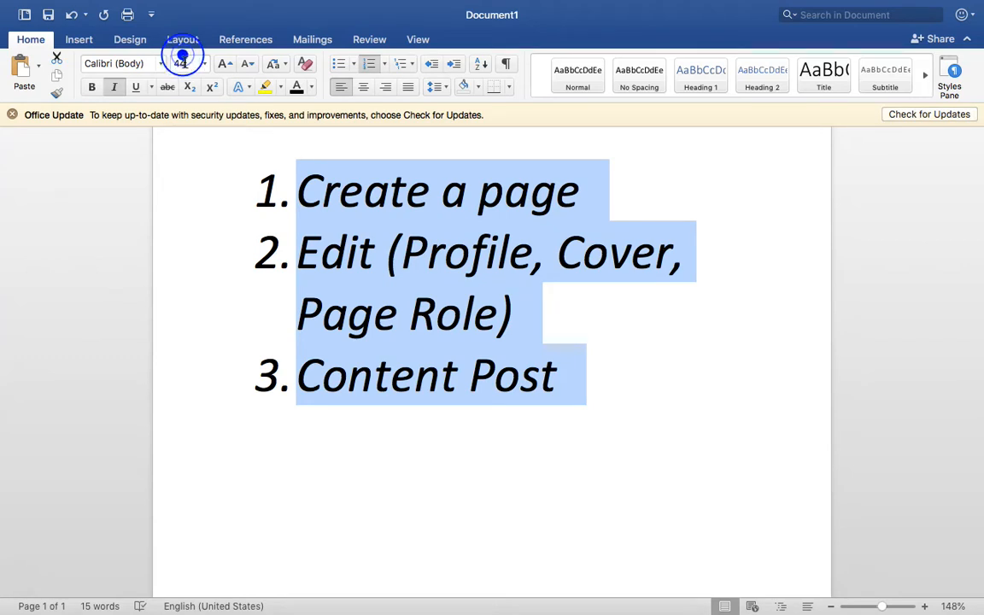
pyautogui.write('33')
pyautogui.press('Return')
# Begin list item 4 with 'Ads Ru' after Content Post
pyautogui.click(544, 325)
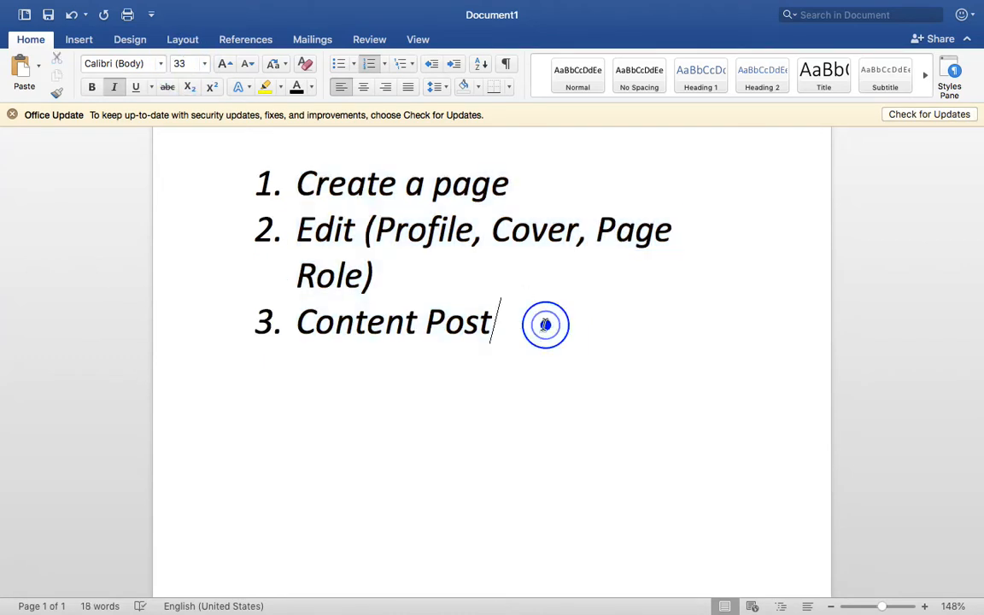
pyautogui.scroll(1, 545, 325)
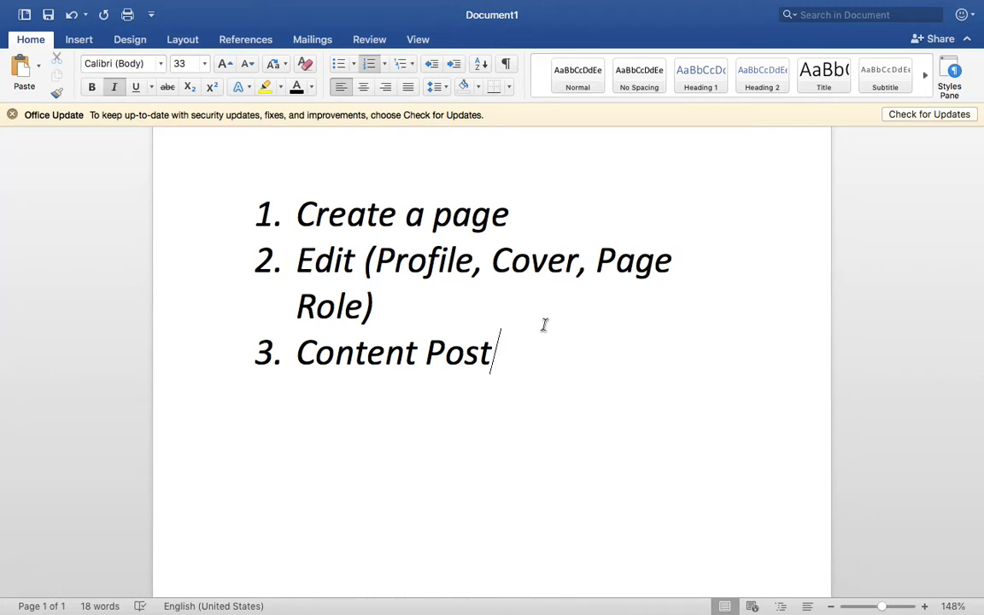
pyautogui.press('Return')
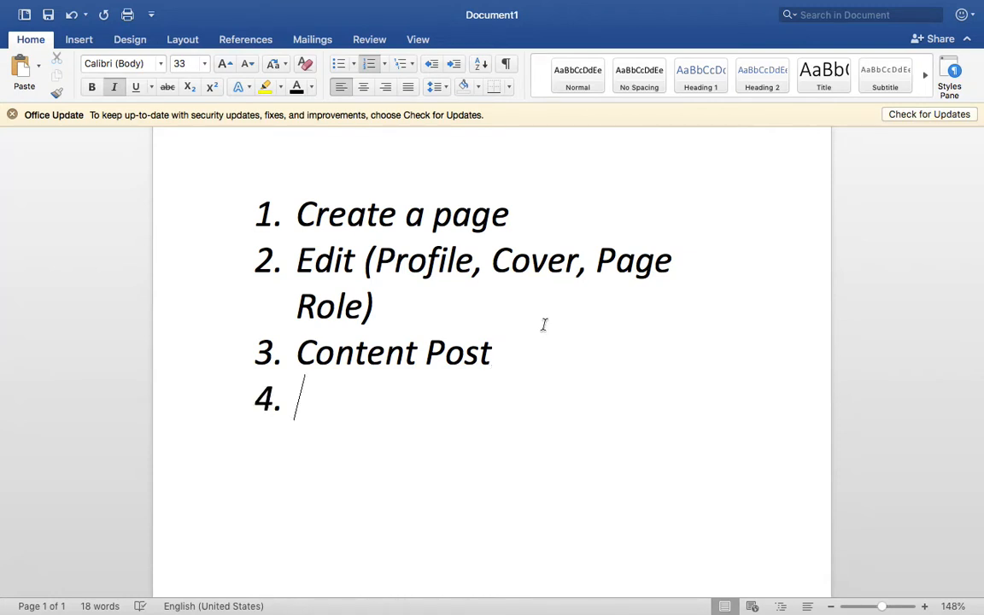
pyautogui.write('Ads Ru')
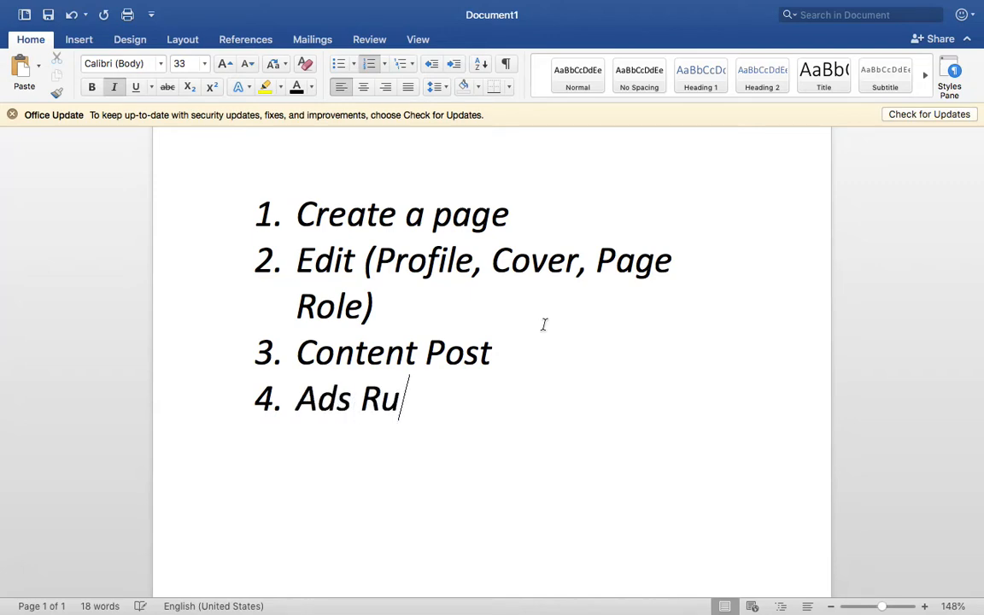
pyautogui.hotkey('ctrl', 'Right')
pyautogui.hotkey('ctrl', 'Right')
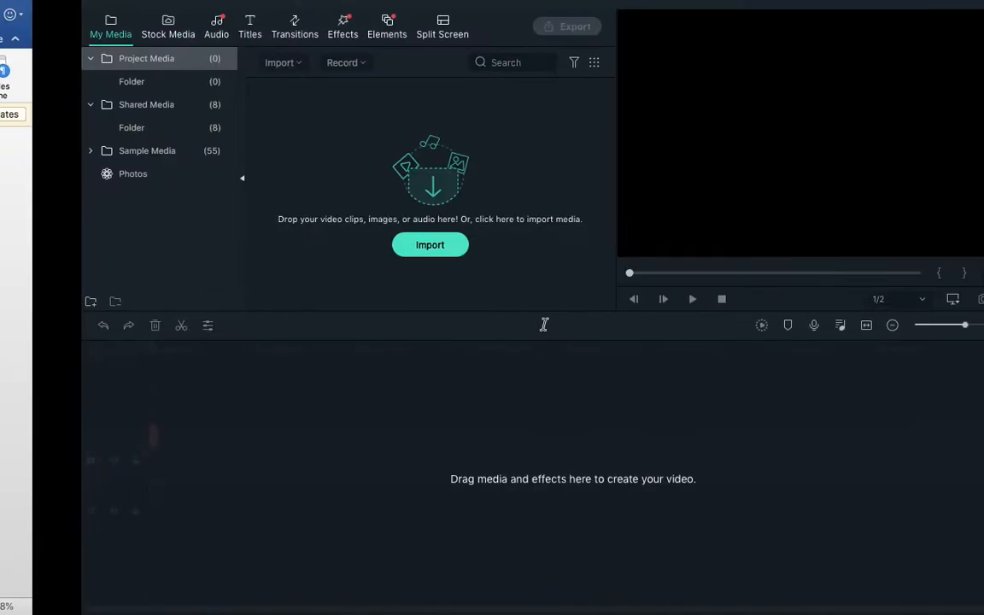
# Load facebook.com and browse the feed, selecting a sponsored post's caption
pyautogui.write('f')
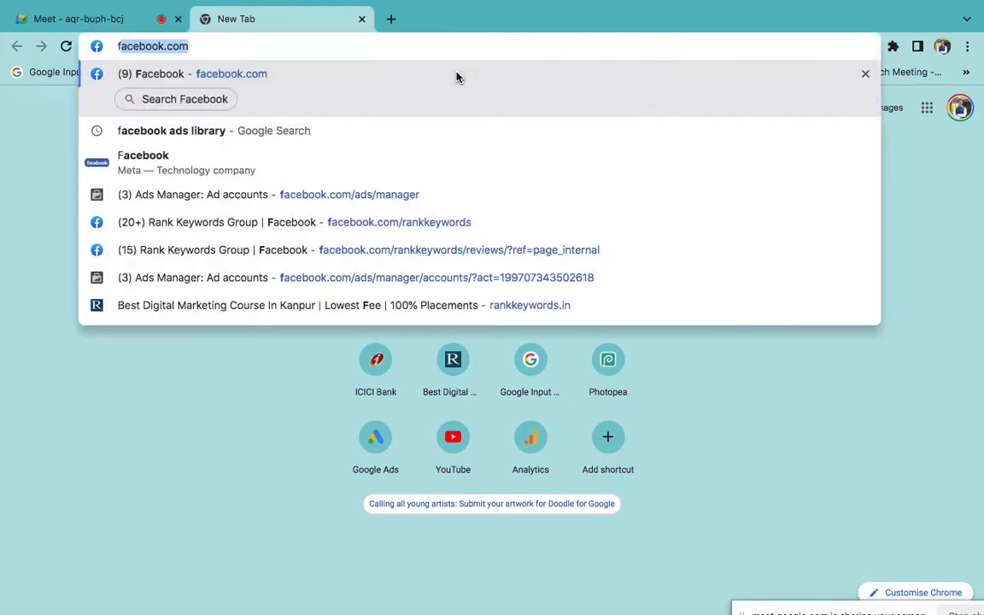
pyautogui.press('Return')
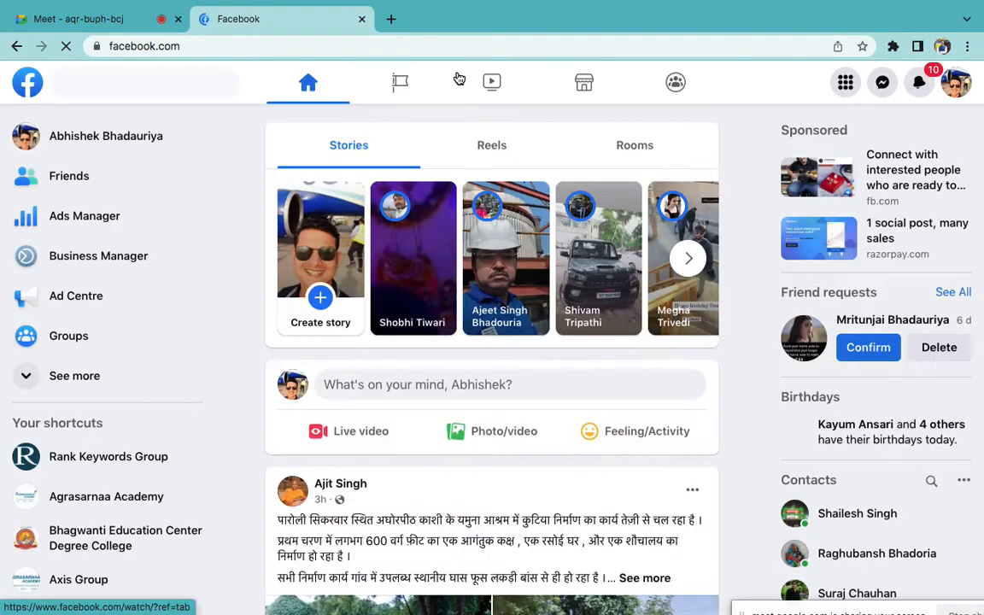
pyautogui.scroll(-4, 586, 402)
pyautogui.scroll(-8, 675, 454)
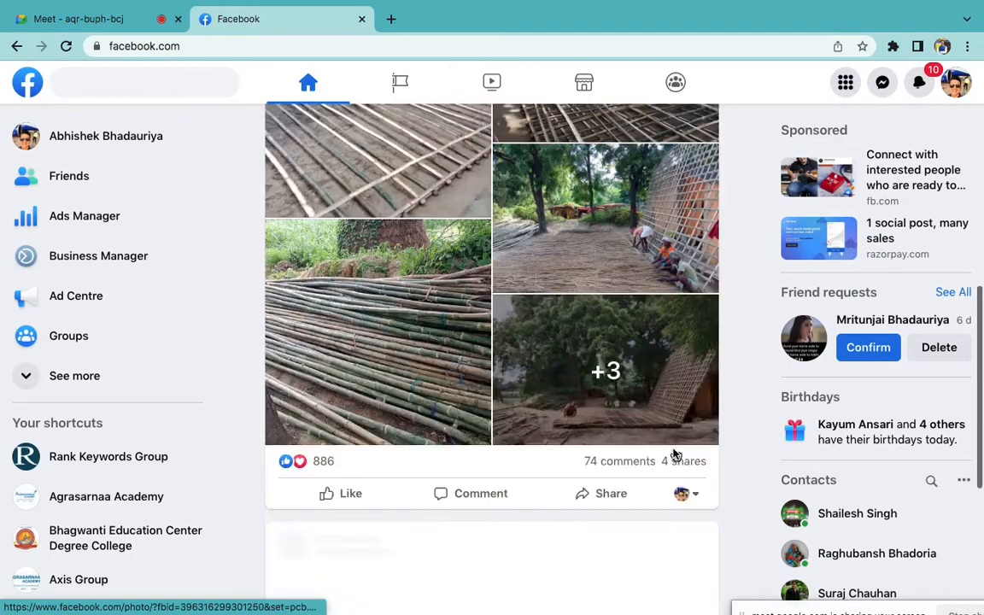
pyautogui.scroll(-1, 675, 455)
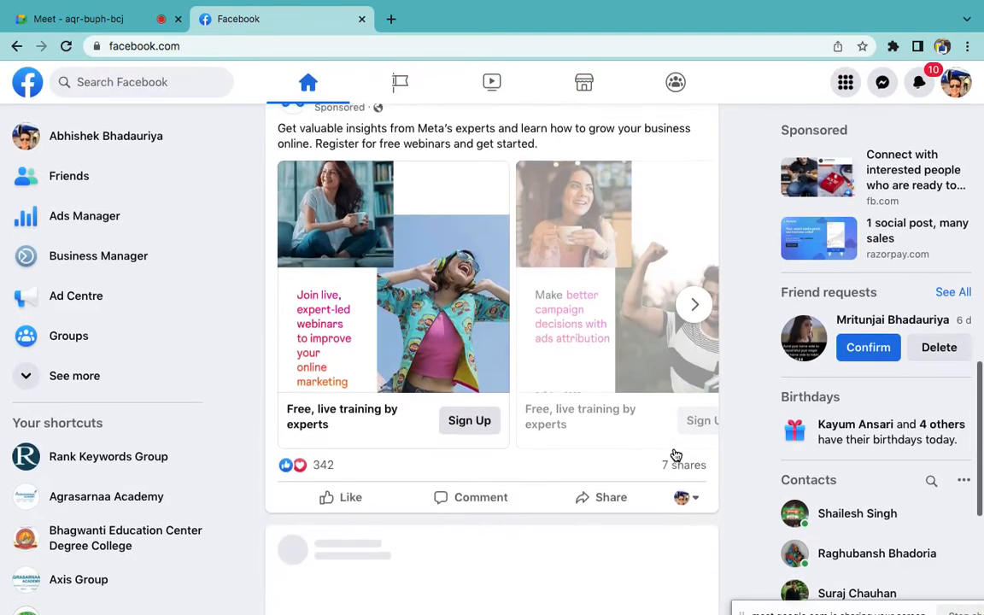
pyautogui.scroll(1, 701, 399)
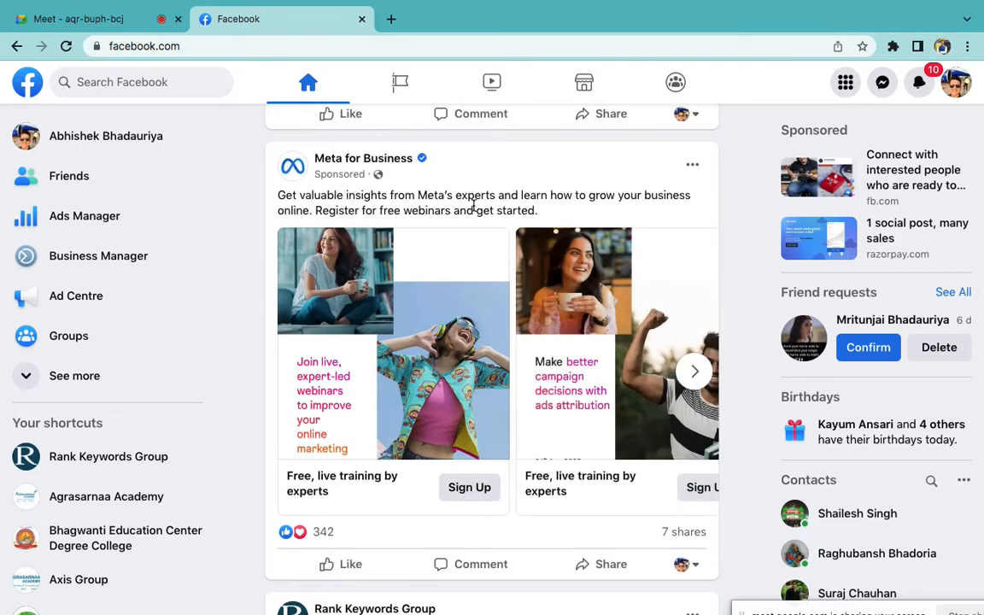
pyautogui.tripleClick(428, 184)
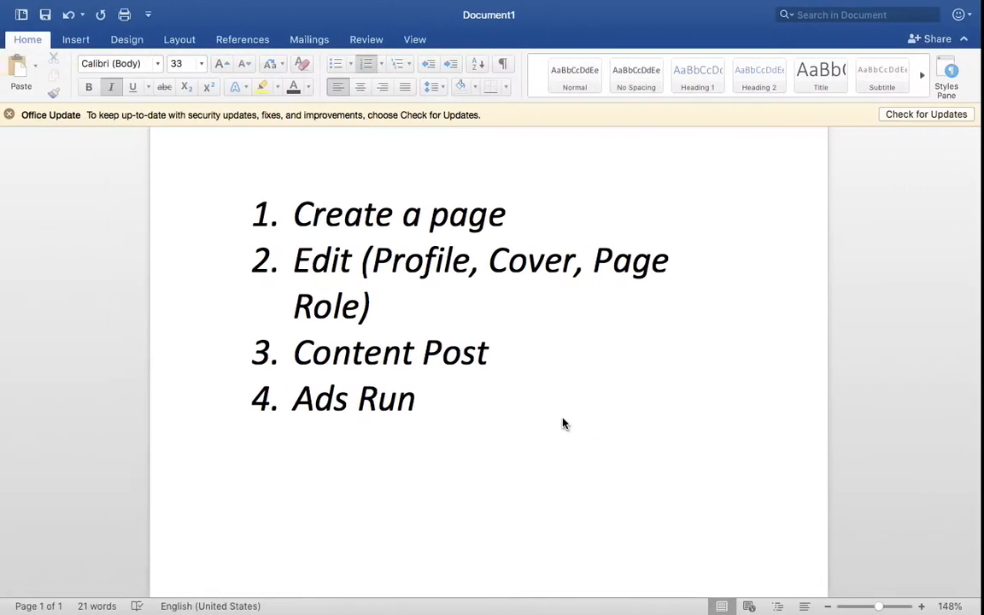
pyautogui.scroll(-2, 560, 417)
# Add list item 5 'Ads Format' after Ads Run in the Word notes
pyautogui.click(561, 417)
pyautogui.scroll(-3, 560, 417)
pyautogui.press('Return')
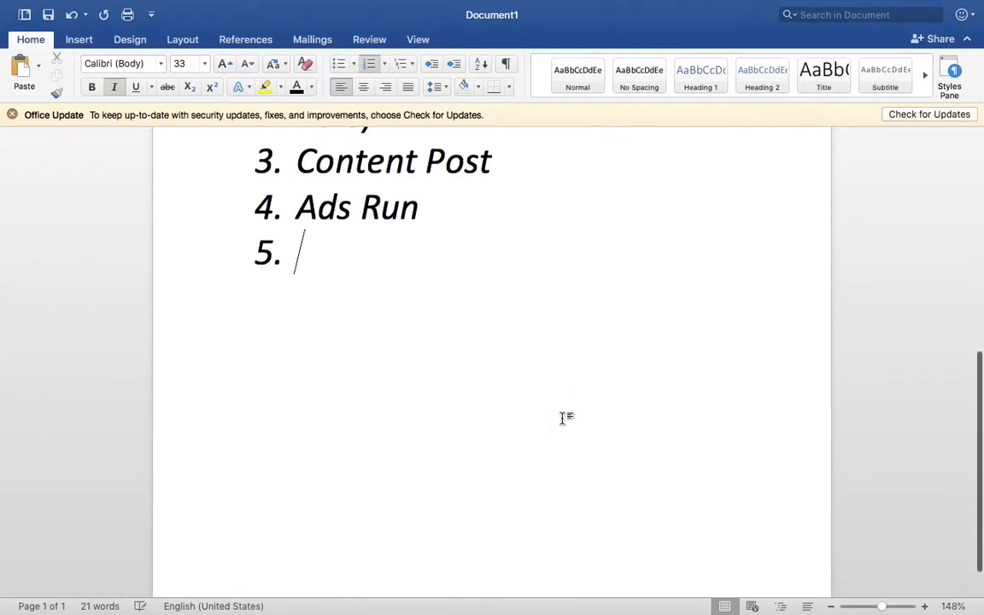
pyautogui.write('Ads ')
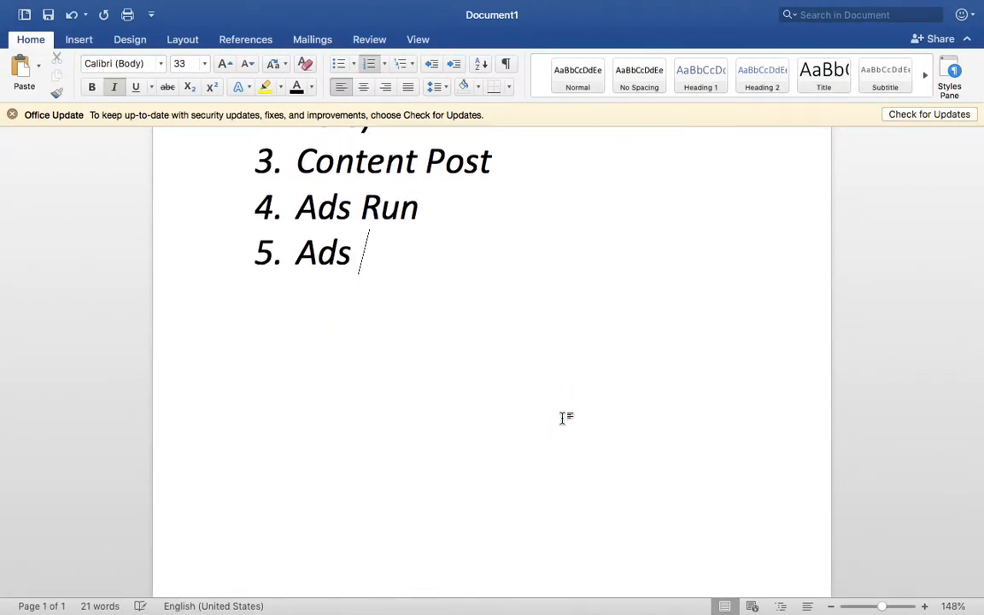
pyautogui.write('Format')
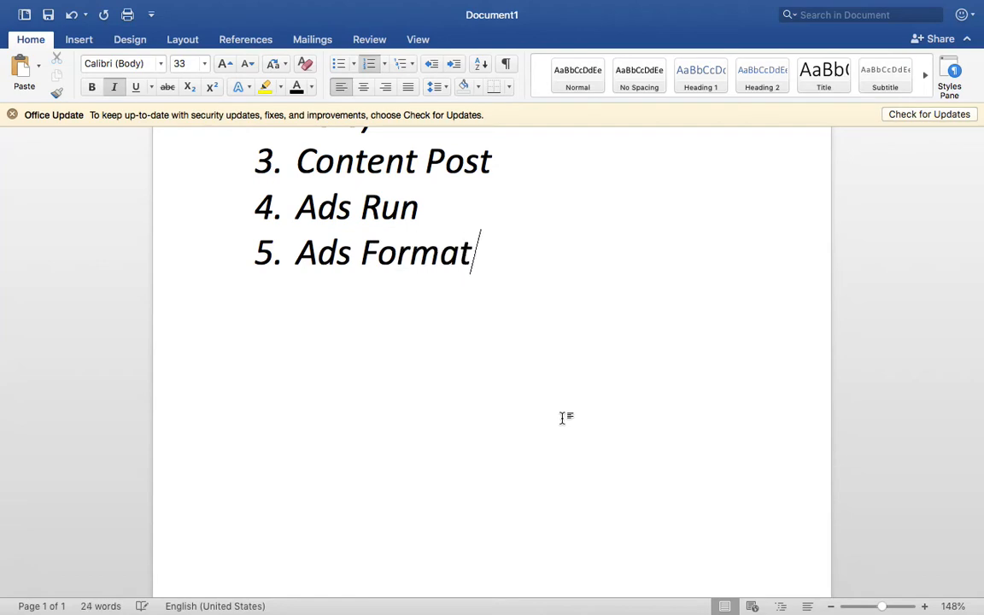
pyautogui.hotkey('ctrl', 'Right')
pyautogui.hotkey('ctrl', 'Left')
pyautogui.hotkey('ctrl', 'Left')
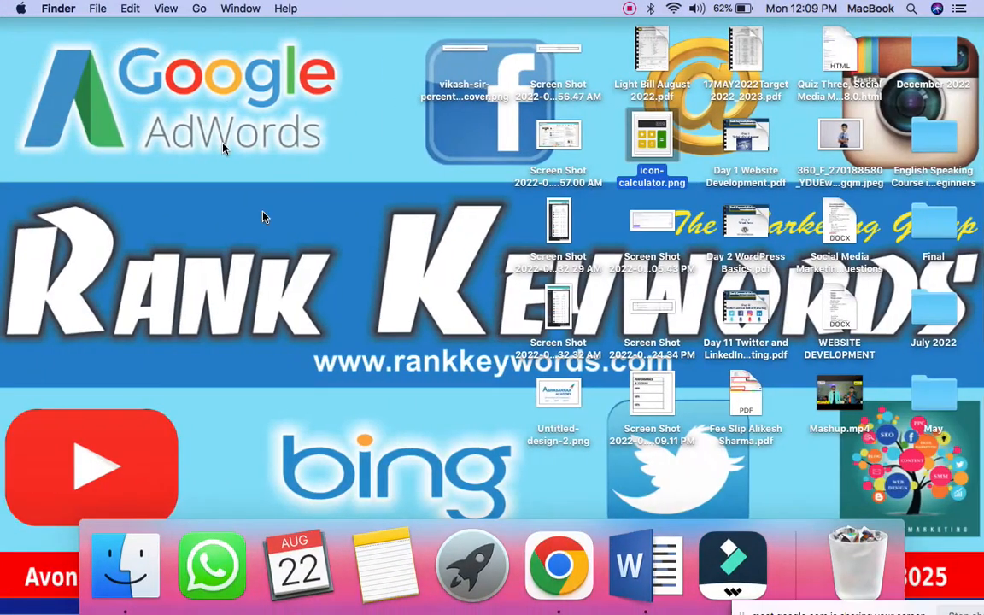
# Admit the waiting participant to the Google Meet call, then return to the Word notes
pyautogui.click(558, 564)
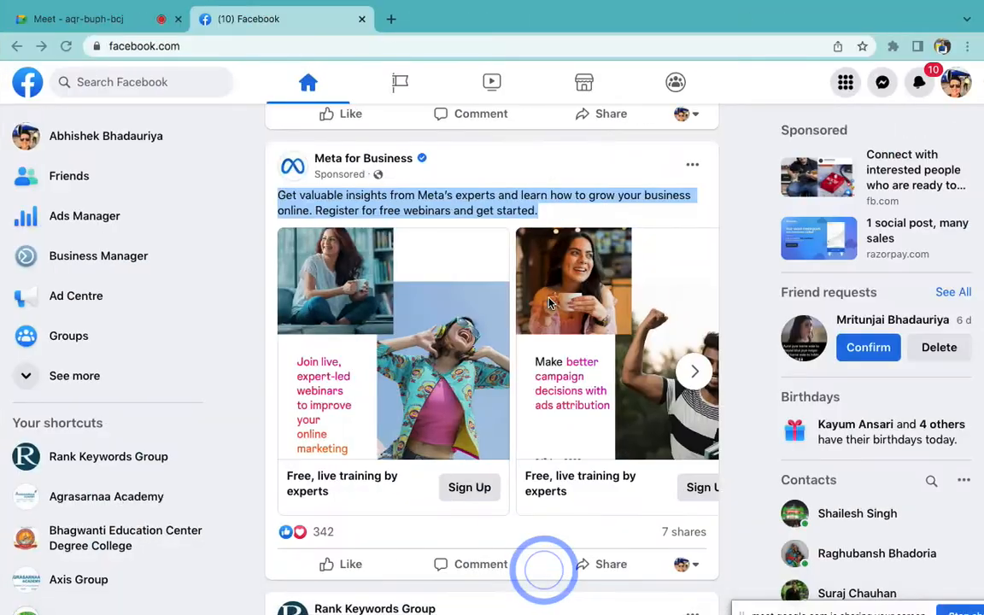
pyautogui.click(75, 20)
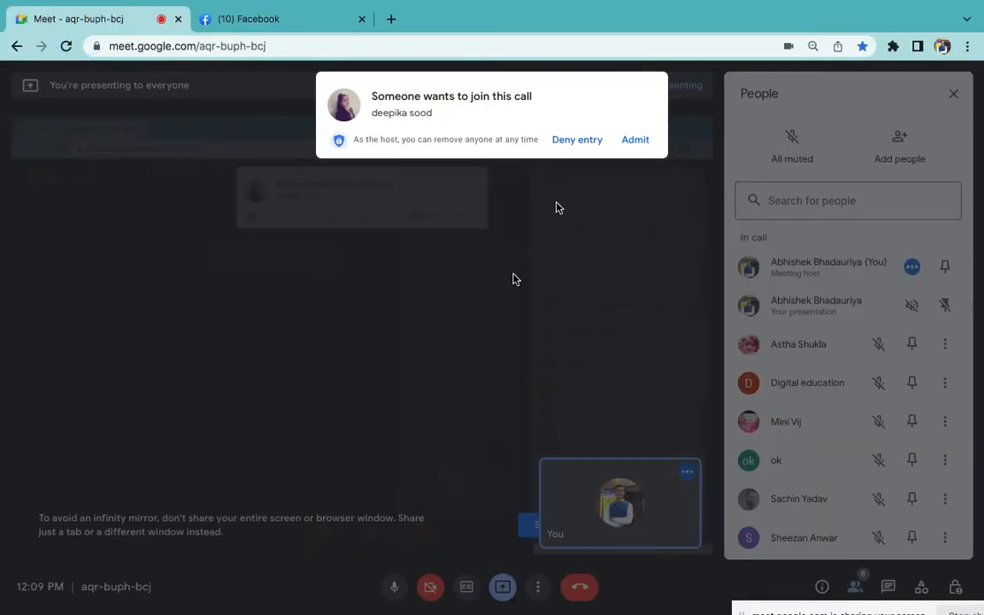
pyautogui.click(637, 142)
pyautogui.moveTo(636, 594)
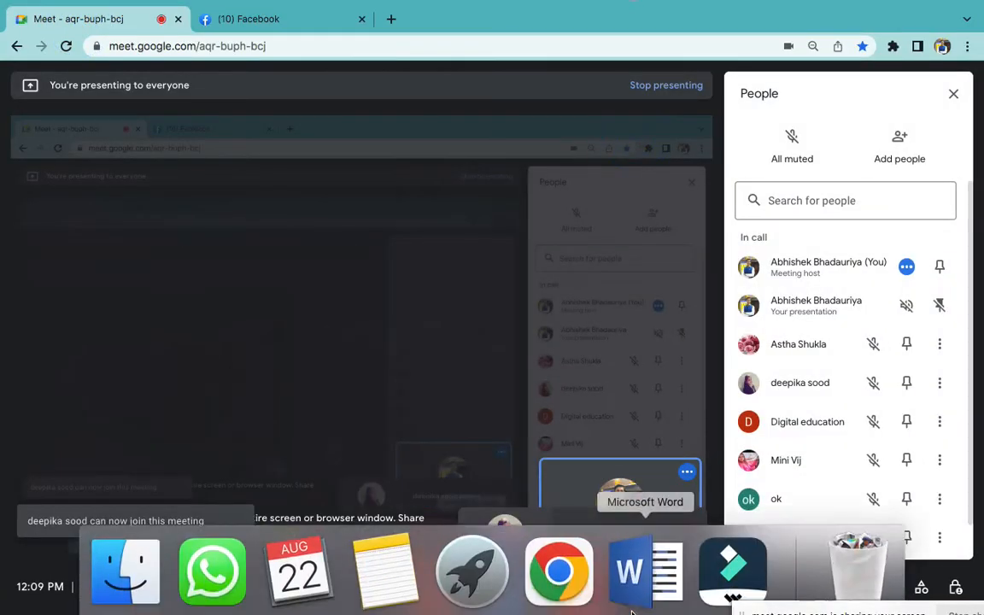
pyautogui.click(559, 568)
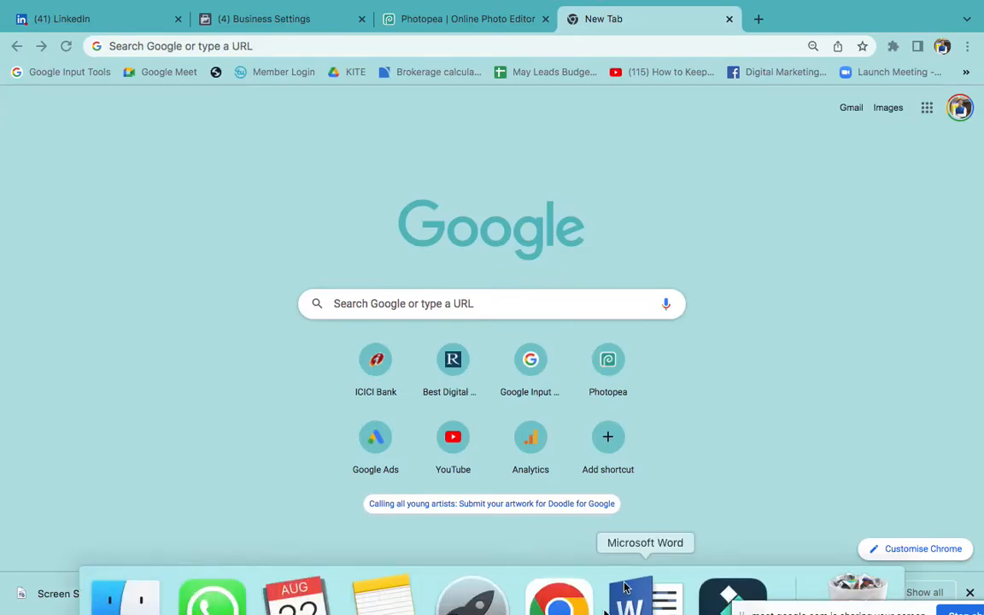
pyautogui.click(630, 583)
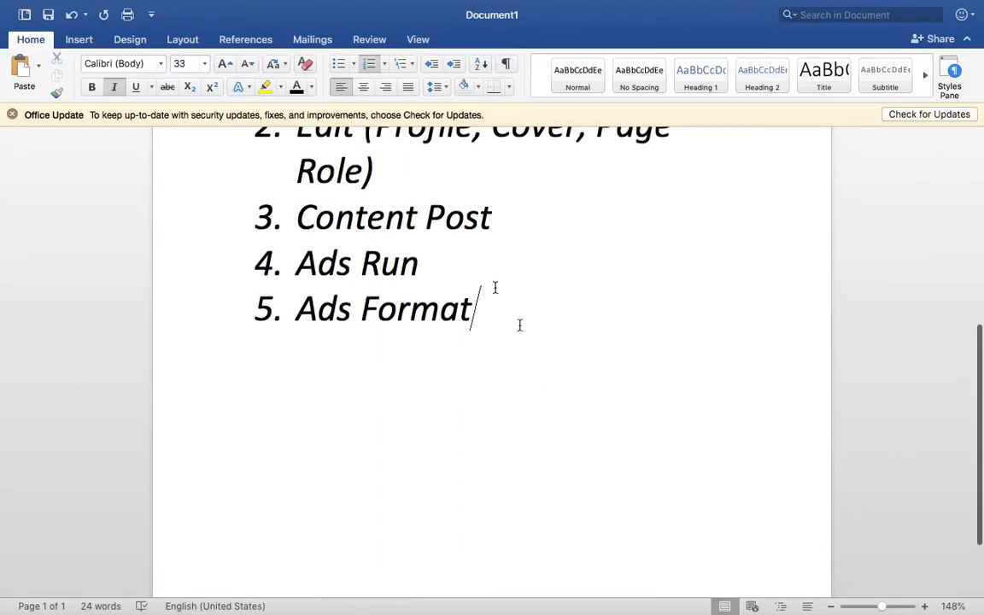
# Add indented sub-items Photo Ad, Video Ad, Carousel Ad and Slideshow under Ads Format
pyautogui.press('Return')
pyautogui.press('Tab')
pyautogui.write('Ph')
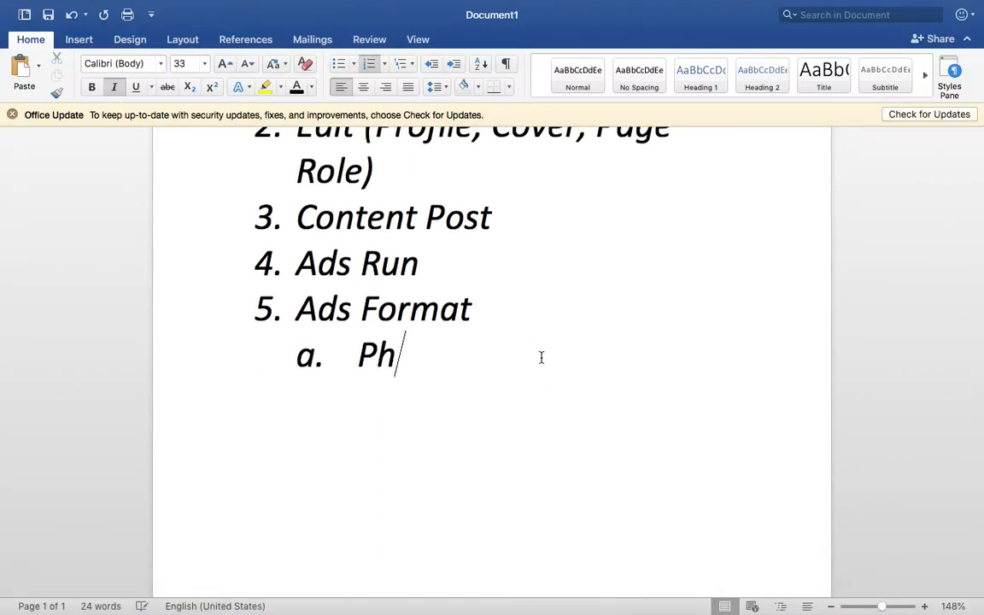
pyautogui.write('oto Ad')
pyautogui.press('Return')
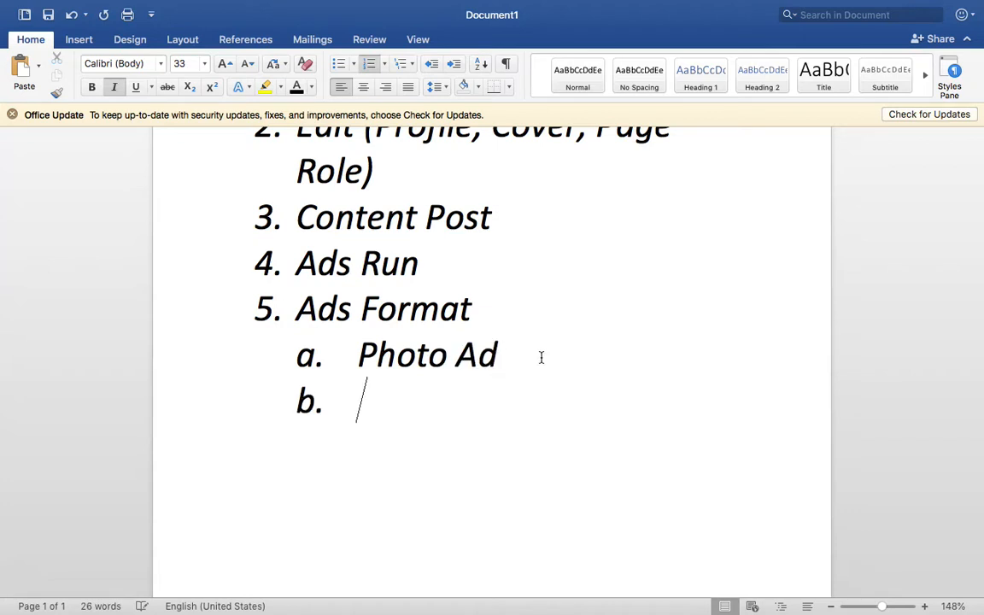
pyautogui.write('Video Ad ')
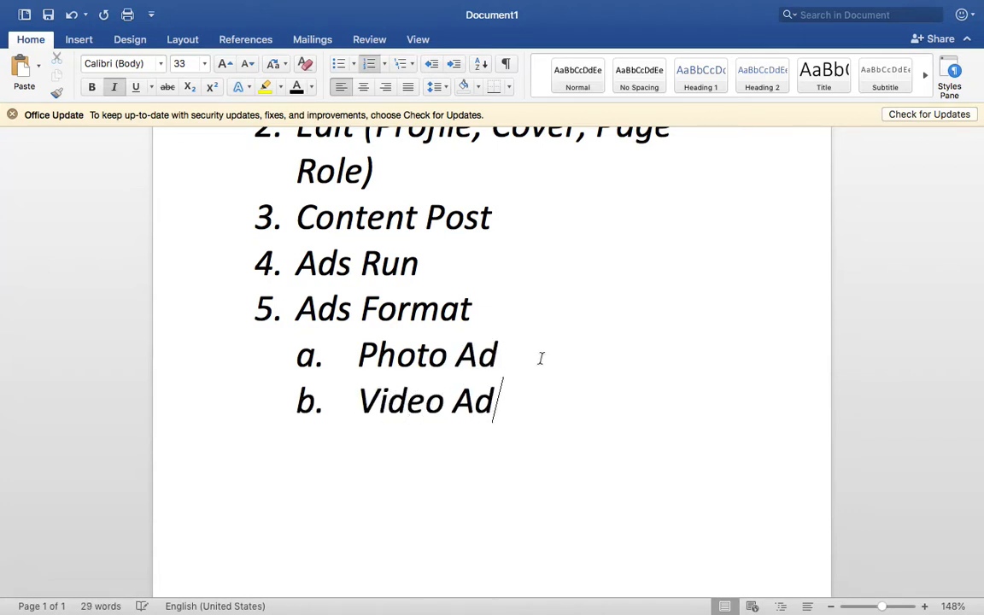
pyautogui.write('Carousel ')
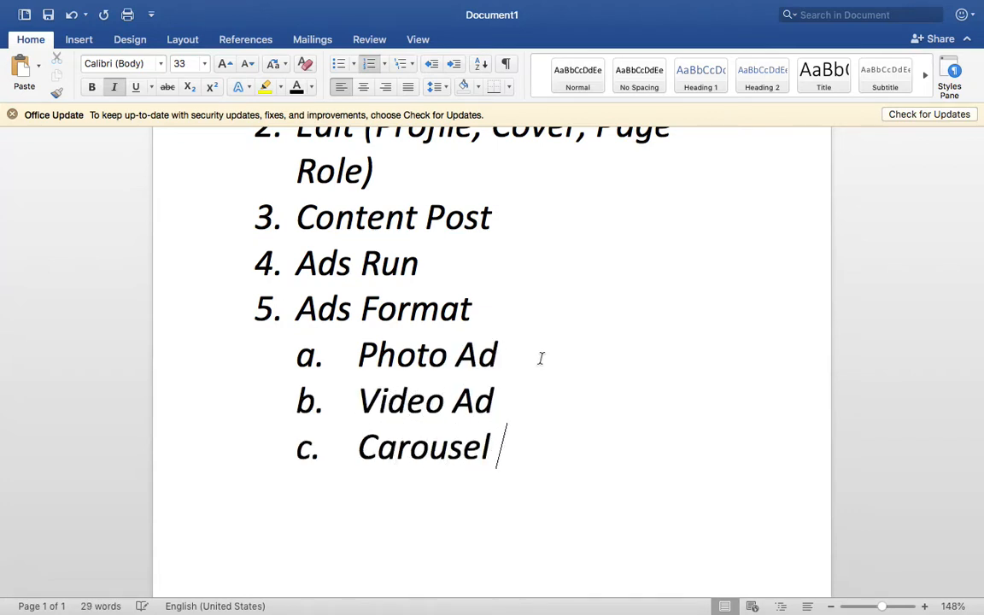
pyautogui.write('Ad')
pyautogui.press('Return')
pyautogui.write('Slides')
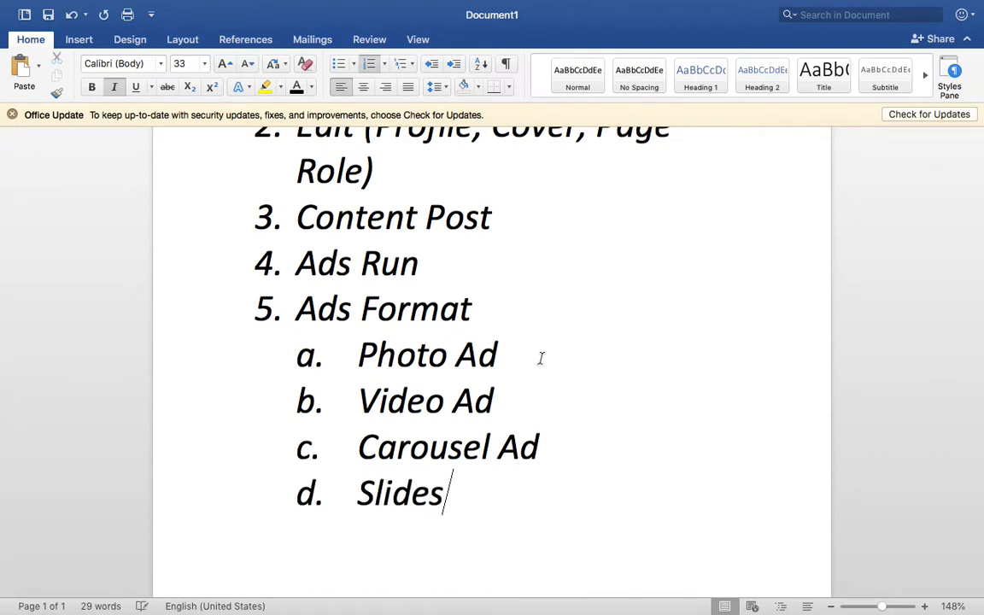
pyautogui.write('how')
pyautogui.scroll(-1, 513, 402)
pyautogui.tripleClick(485, 424)
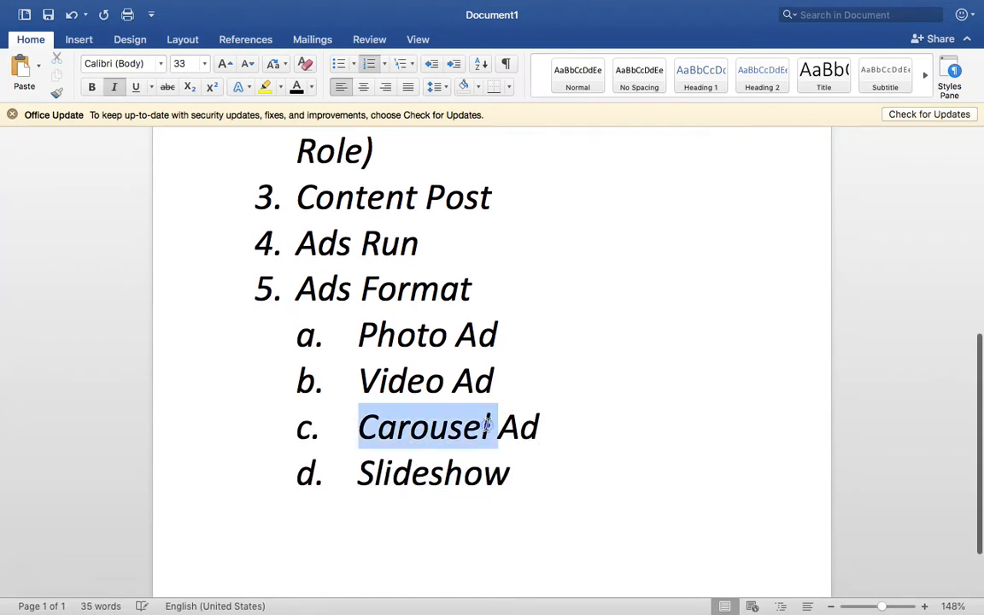
pyautogui.hotkey('ctrl', 'Right')
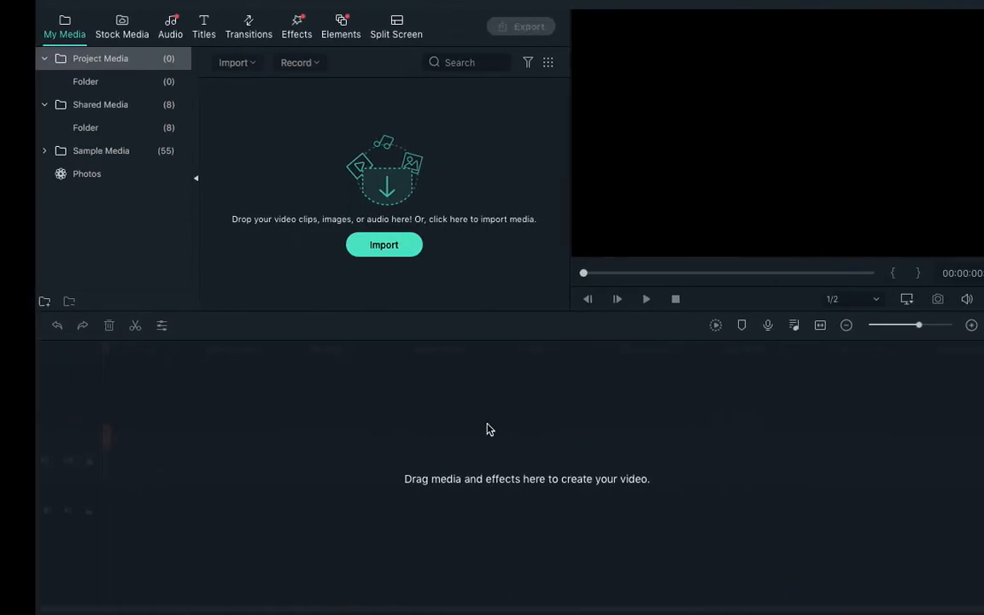
# Close the Chrome window holding Photopea without saving
pyautogui.hotkey('ctrl', 'Left')
pyautogui.hotkey('ctrl', 'Left')
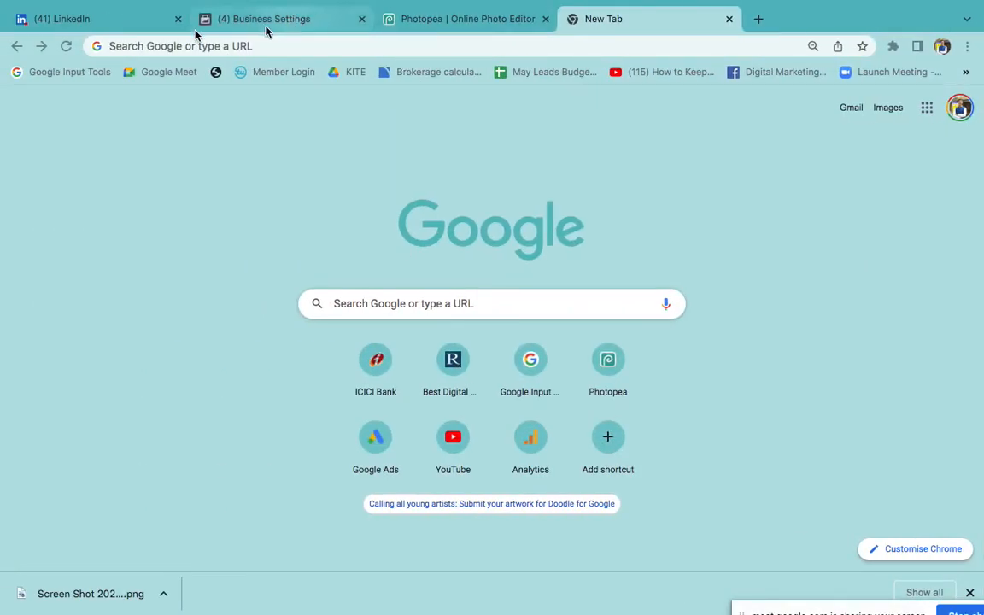
pyautogui.click(13, 26)
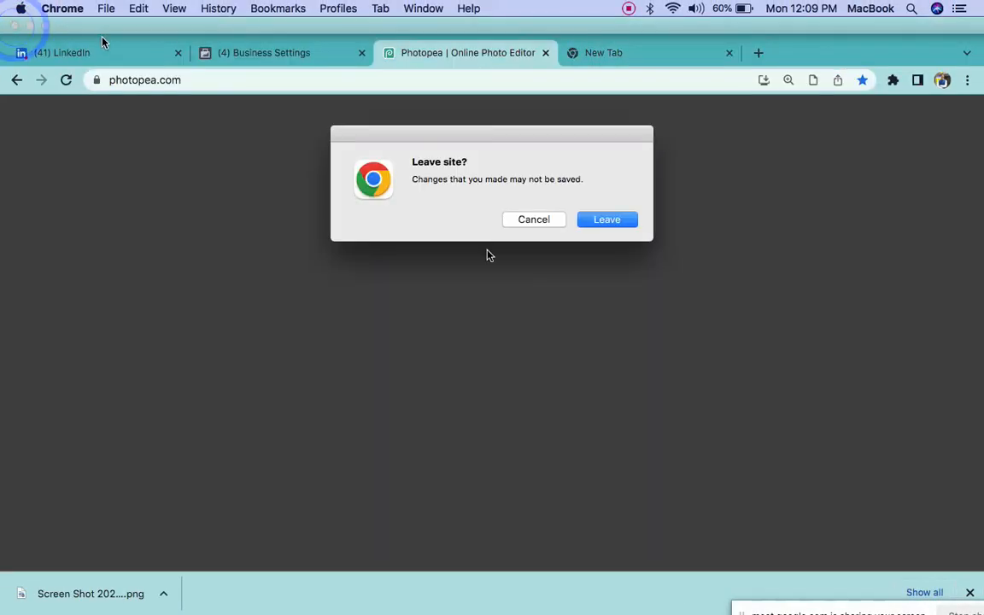
pyautogui.click(610, 222)
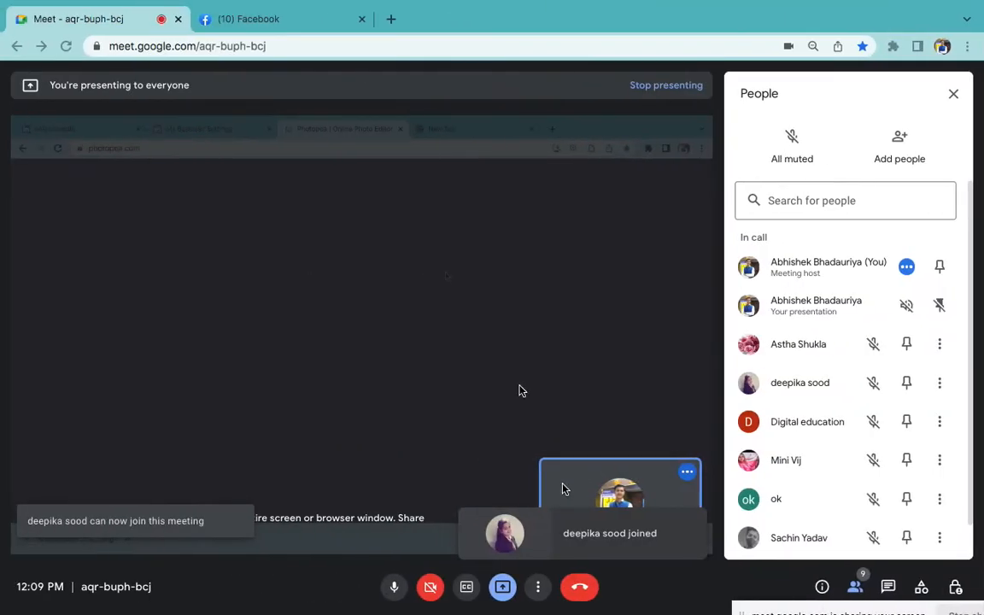
# Advance Facebook's sponsored carousel to the next card, then resume Word after Slideshow
pyautogui.click(275, 21)
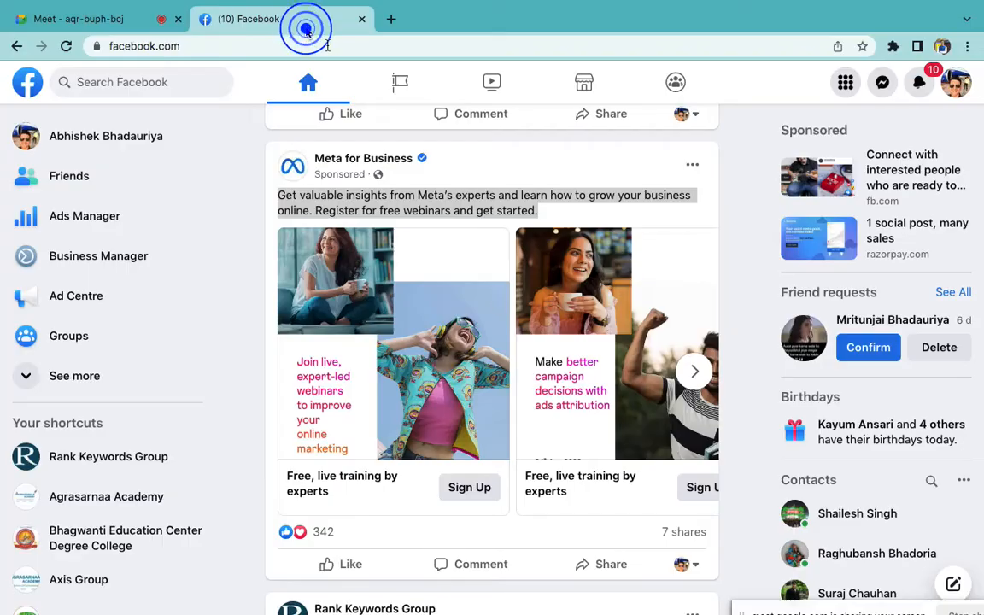
pyautogui.click(694, 369)
pyautogui.scroll(-10, 694, 370)
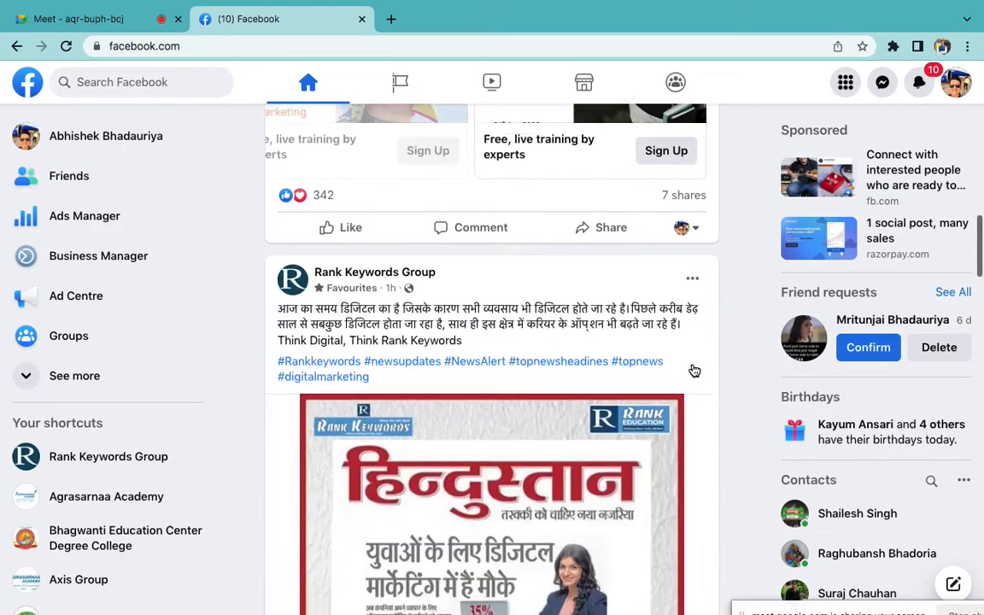
pyautogui.scroll(-5, 694, 370)
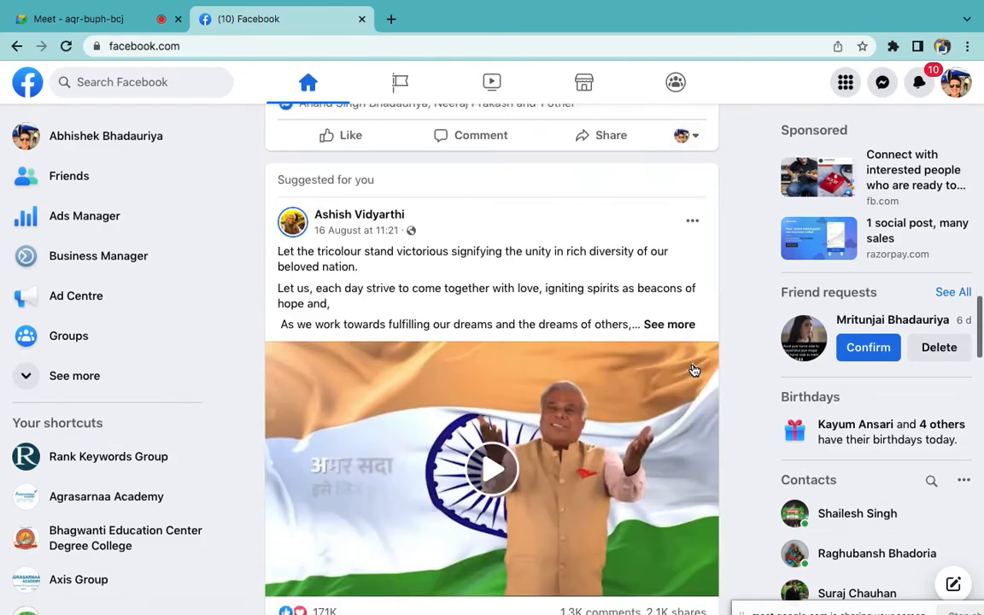
pyautogui.hotkey('ctrl', 'Left')
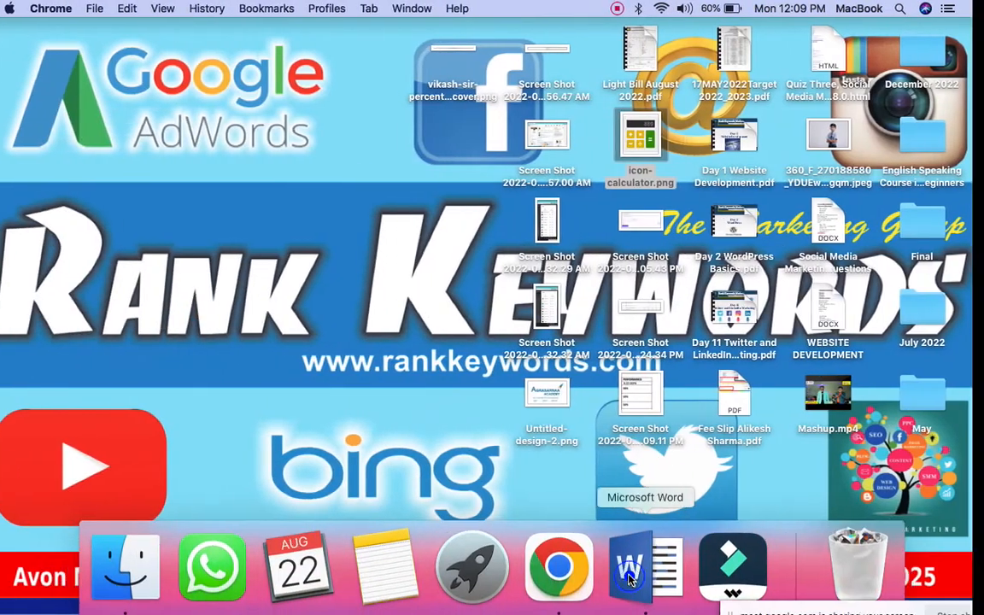
pyautogui.click(632, 581)
pyautogui.click(604, 469)
# Add sub-items Canvas, Collection, Messenger and Lead Ad below Slideshow
pyautogui.press('Return')
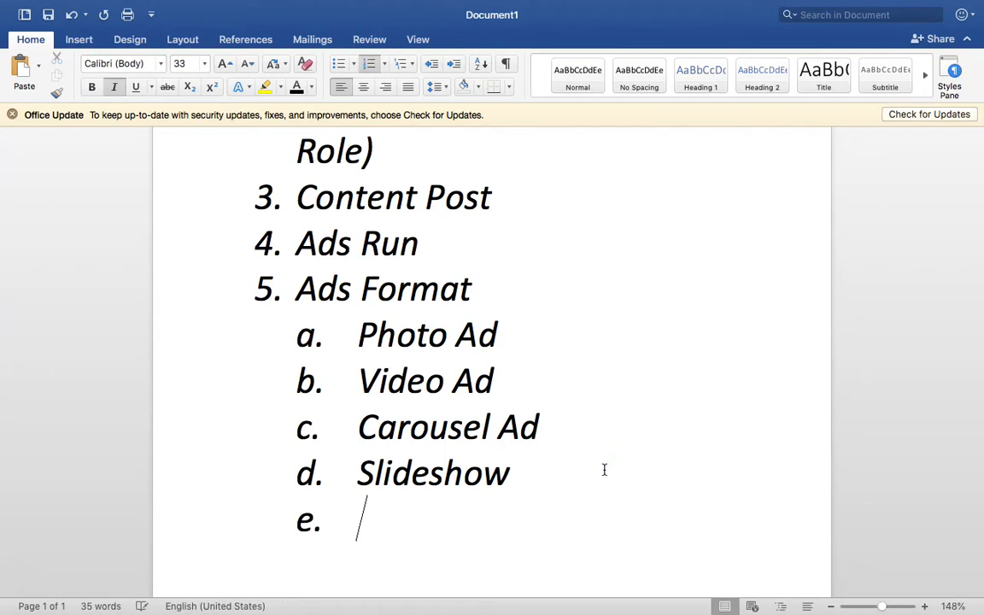
pyautogui.scroll(-2, 604, 469)
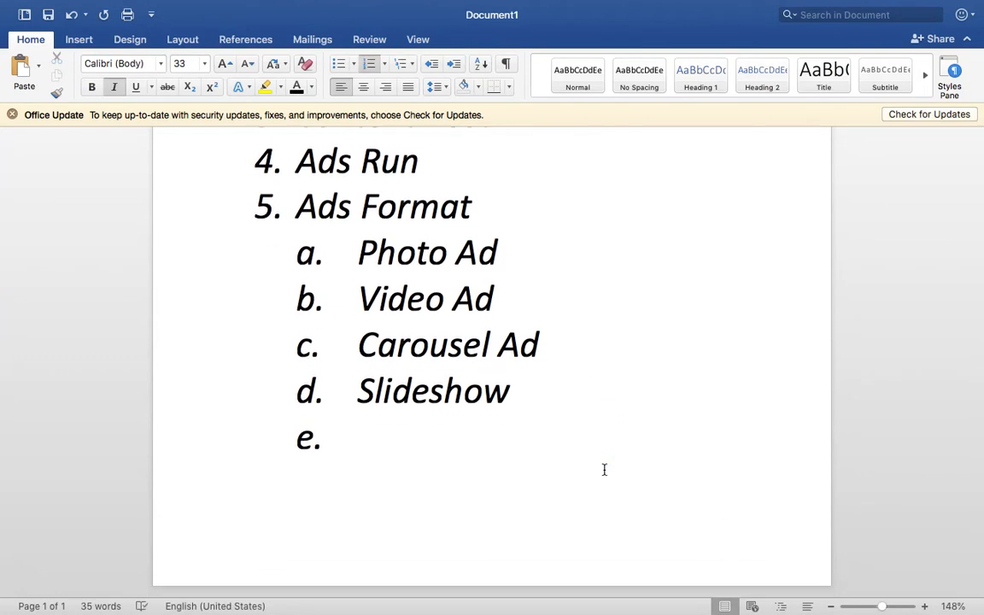
pyautogui.write('Canvas')
pyautogui.press('Return')
pyautogui.write('Col')
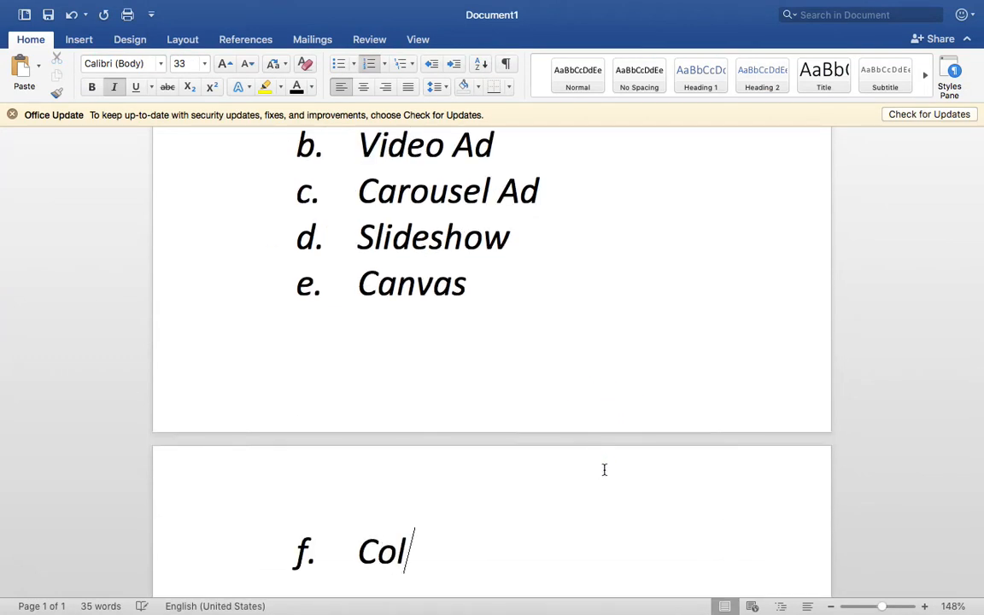
pyautogui.write('lection')
pyautogui.scroll(-3, 604, 469)
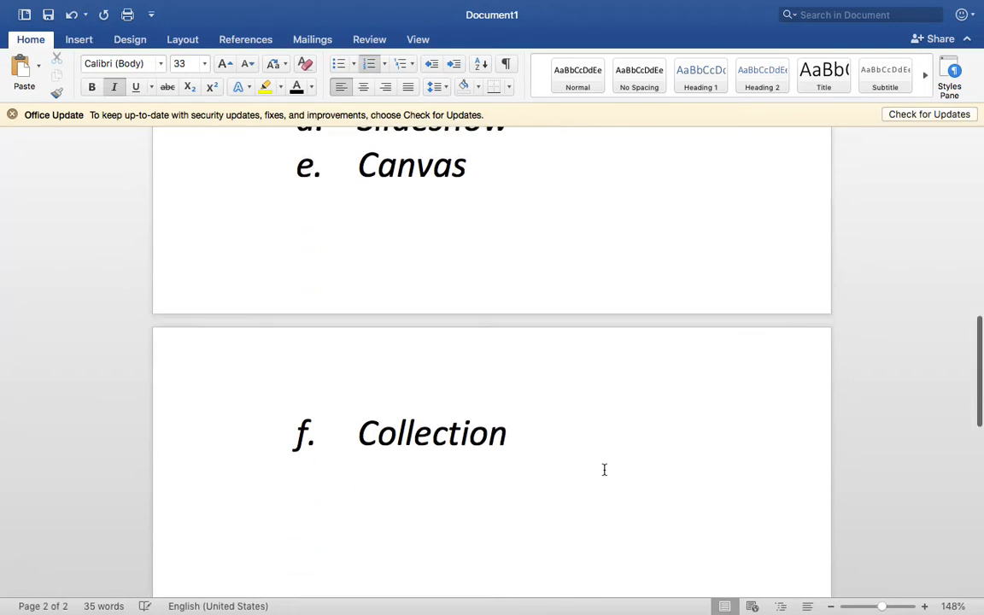
pyautogui.press('Return')
pyautogui.write('Messen')
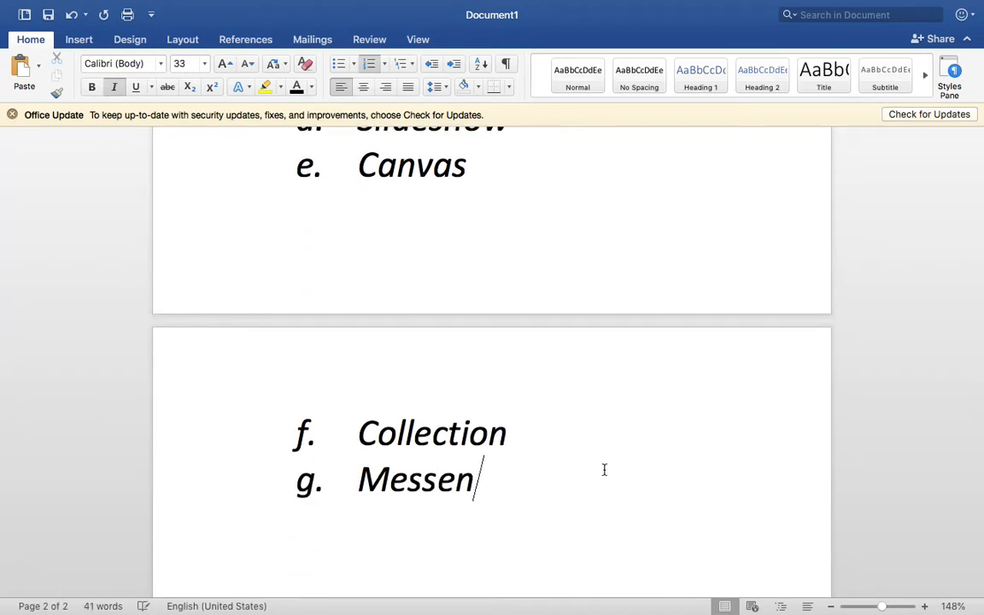
pyautogui.write('ger')
pyautogui.press('Return')
pyautogui.write('Lead Ads')
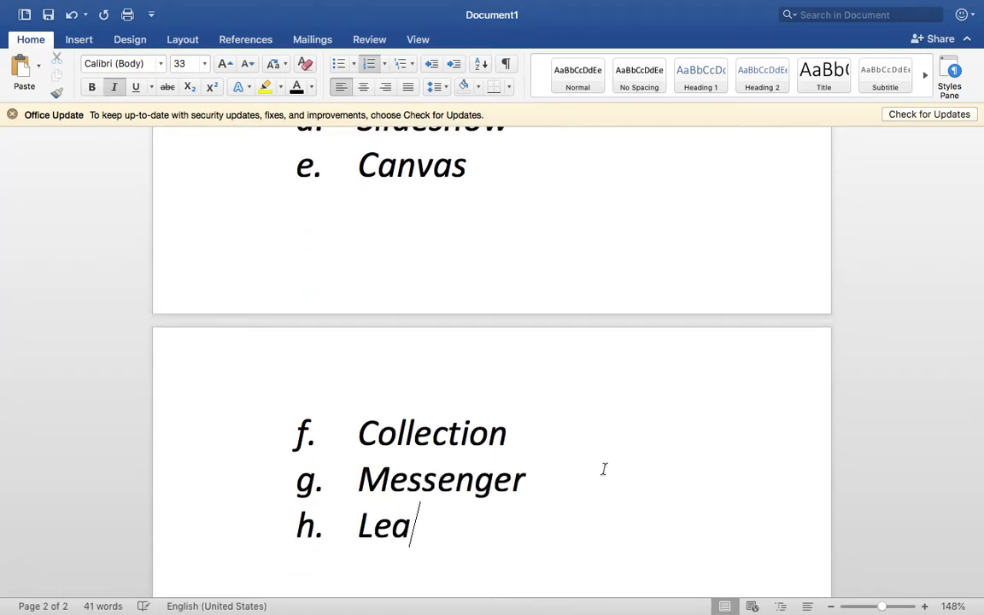
# Delete the Slideshow, Canvas, Collection and Messenger sub-items
pyautogui.moveTo(612, 508); pyautogui.dragTo(472, 433)
pyautogui.click(596, 514)
pyautogui.moveTo(545, 481); pyautogui.dragTo(396, 227)
pyautogui.scroll(2, 406, 259)
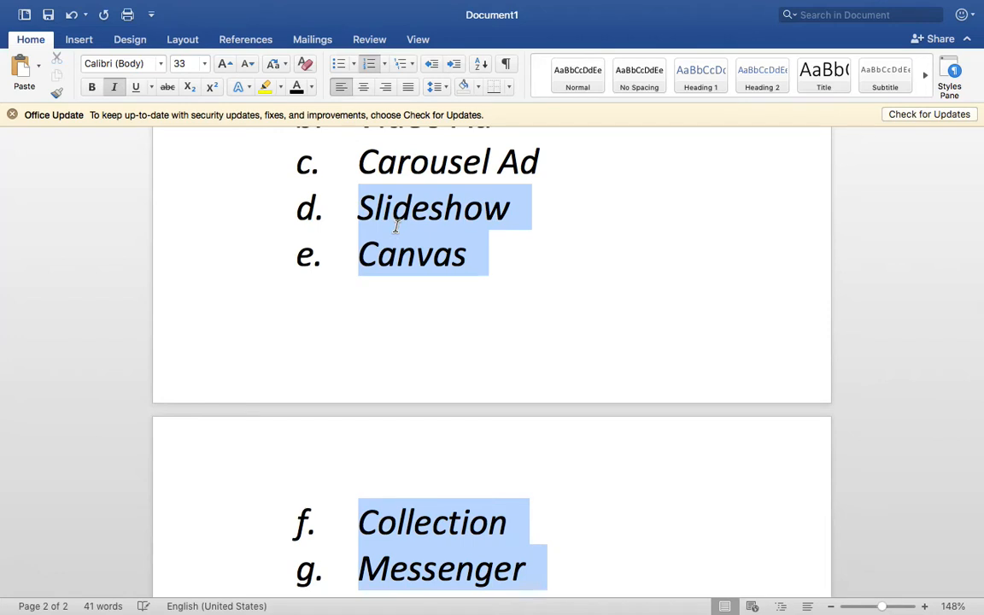
pyautogui.press('Delete')
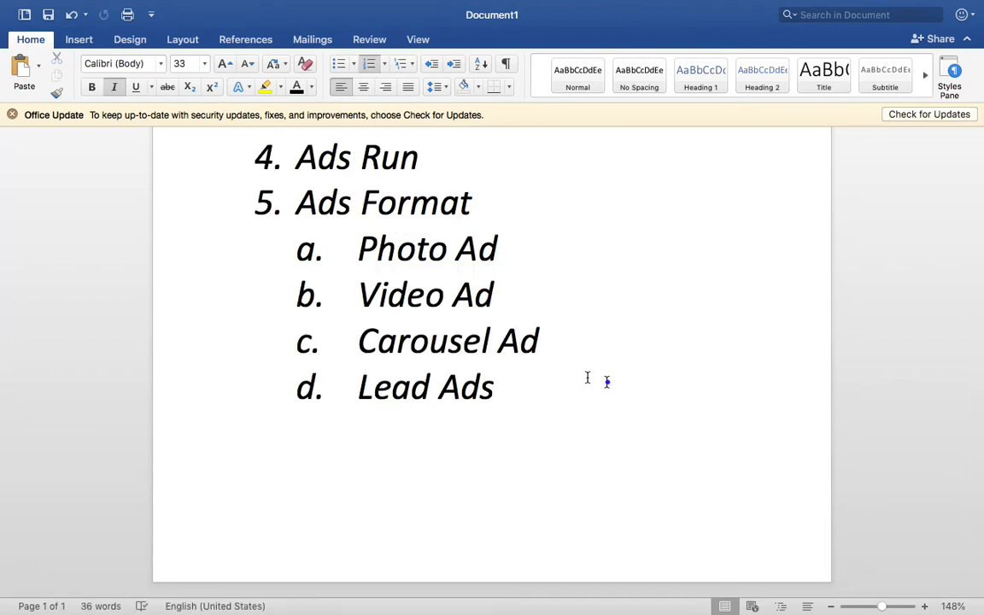
# Bold then delete the remaining sub-items, leaving an empty item 6 after Ads Format
pyautogui.moveTo(607, 381); pyautogui.dragTo(376, 247)
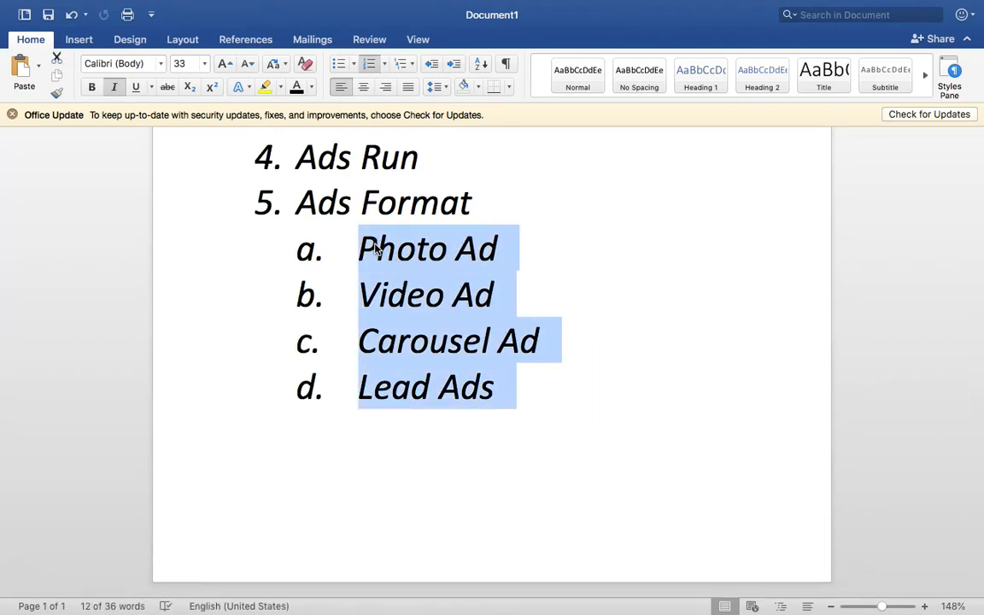
pyautogui.press('super+b')
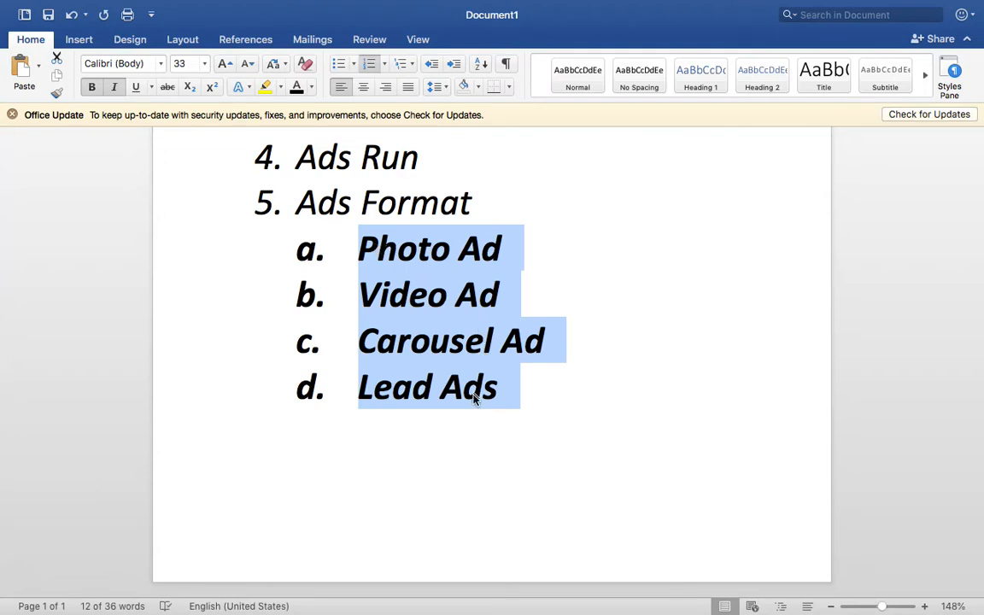
pyautogui.scroll(3, 527, 413)
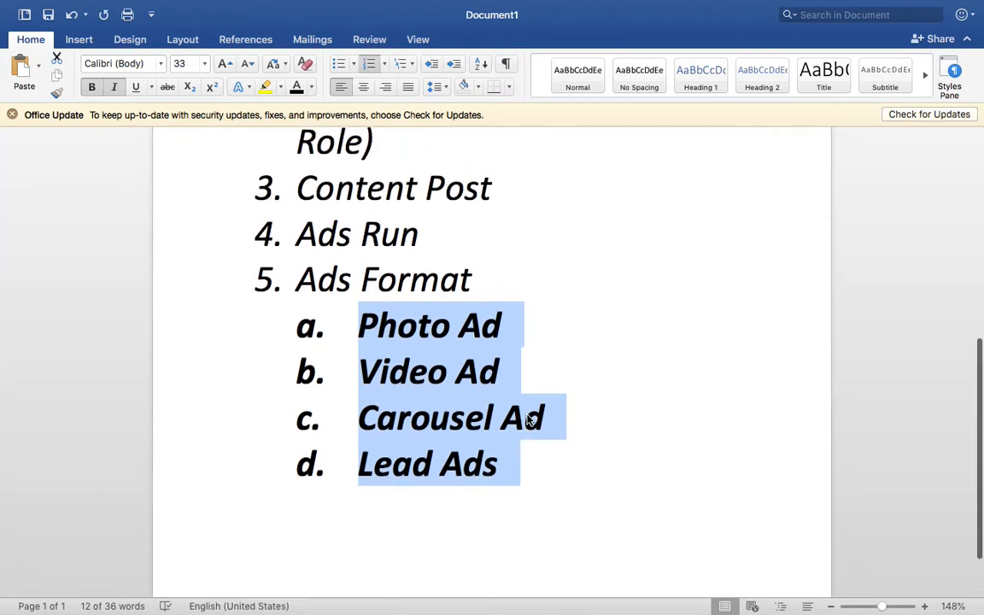
pyautogui.press('Delete')
pyautogui.press('BackSpace')
pyautogui.press('BackSpace')
pyautogui.press('Return')
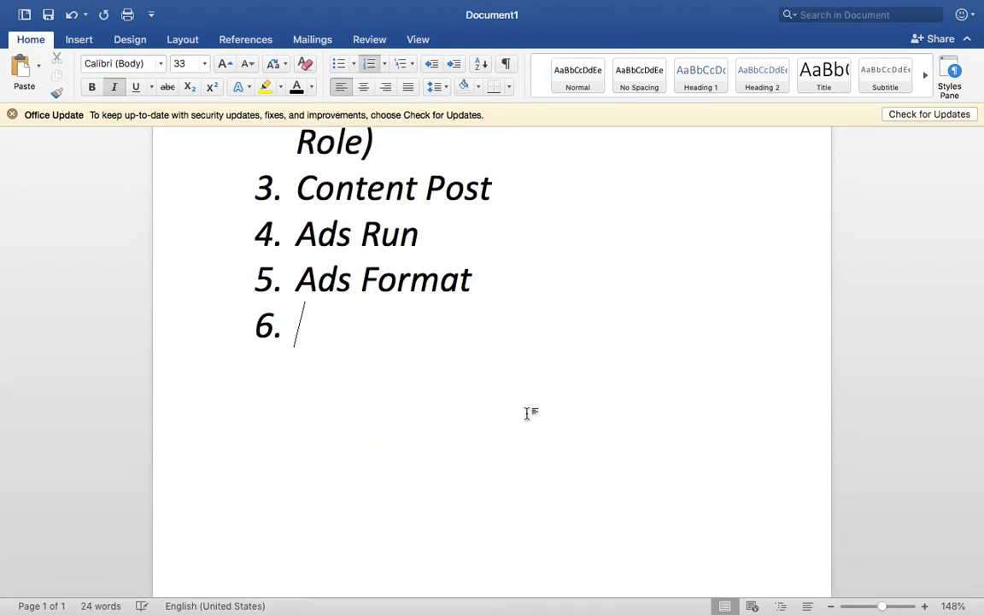
# Type item 6 'Ads Placements -' with sub-items Facebook, Instagram, Messenger and Audience Network
pyautogui.scroll(2, 527, 414)
pyautogui.write('Ads ')
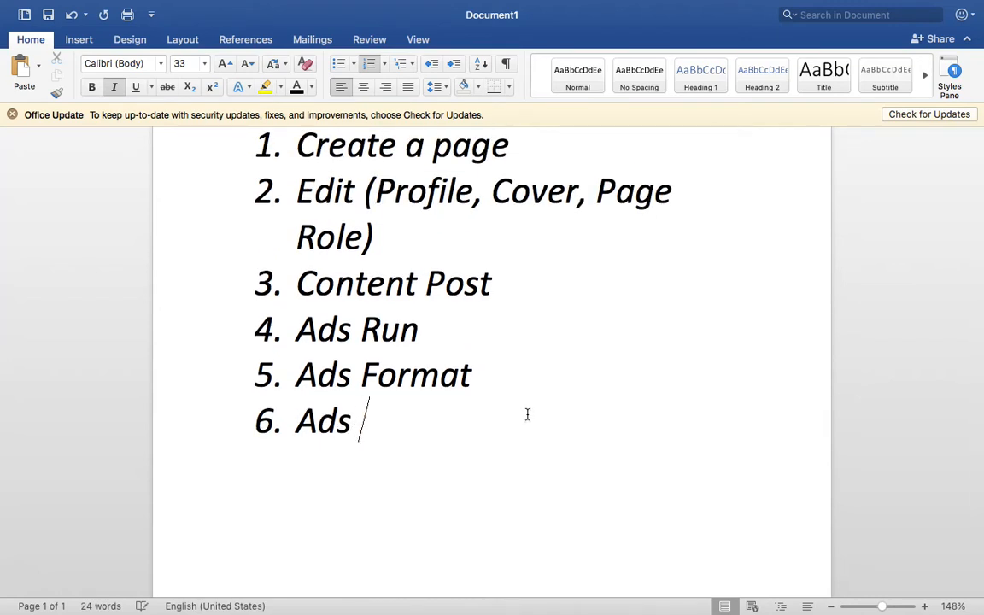
pyautogui.write('Placements')
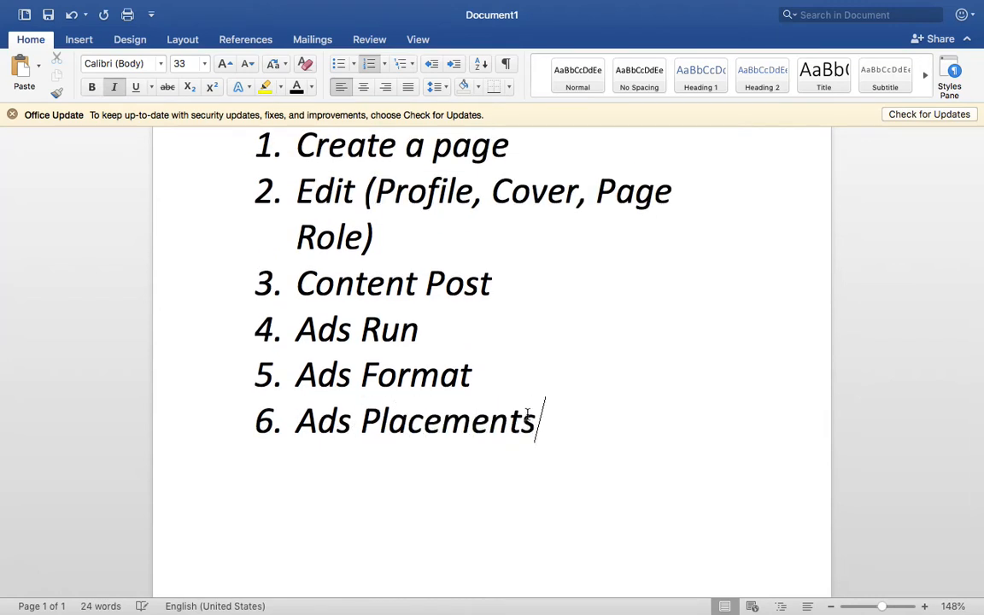
pyautogui.write(' -')
pyautogui.press('Return')
pyautogui.press('Tab')
pyautogui.write('Fa')
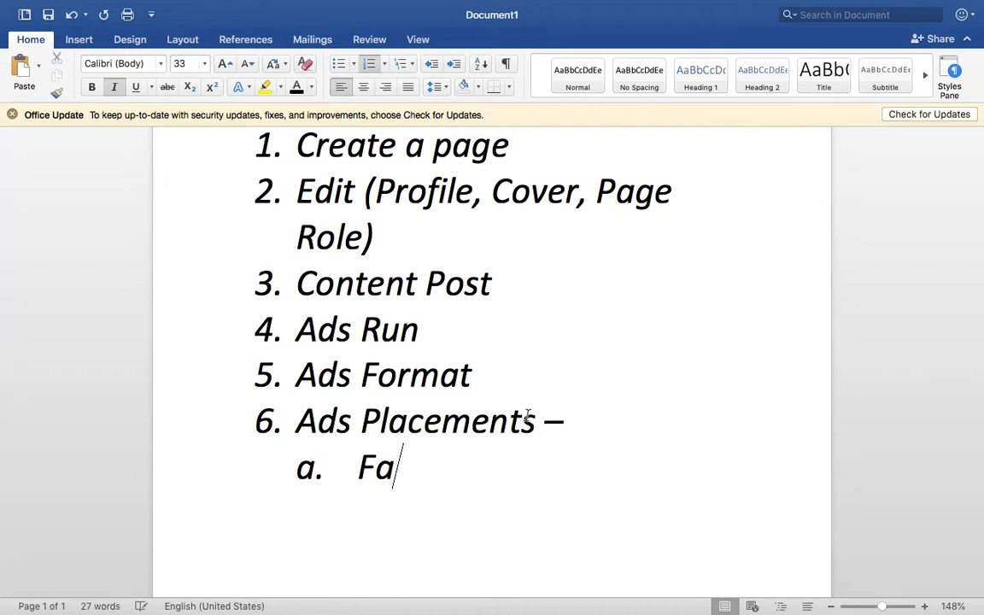
pyautogui.write('cebook')
pyautogui.press('Return')
pyautogui.write('Ins')
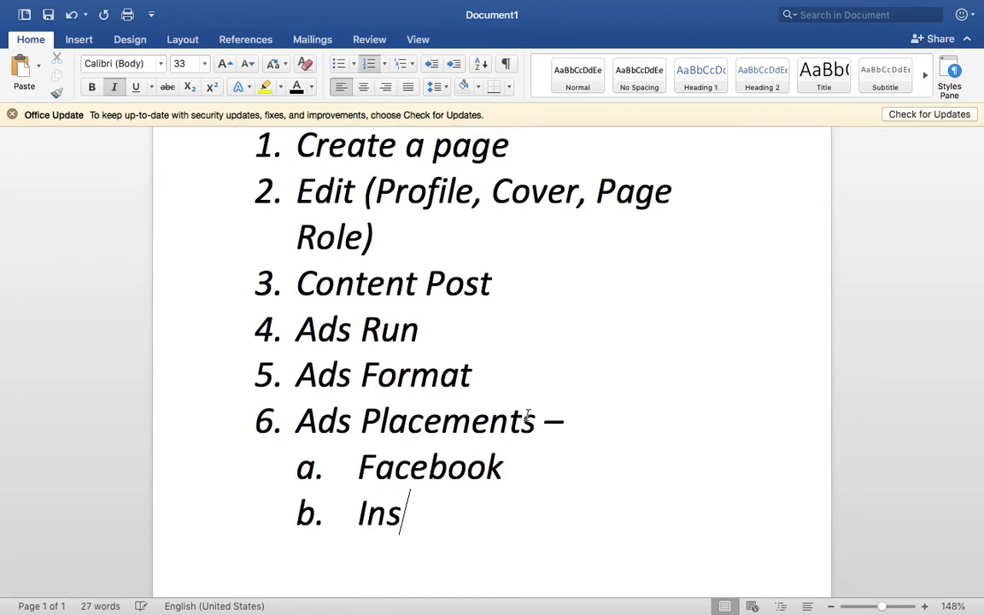
pyautogui.write('tagram')
pyautogui.press('Return')
pyautogui.scroll(-2, 527, 415)
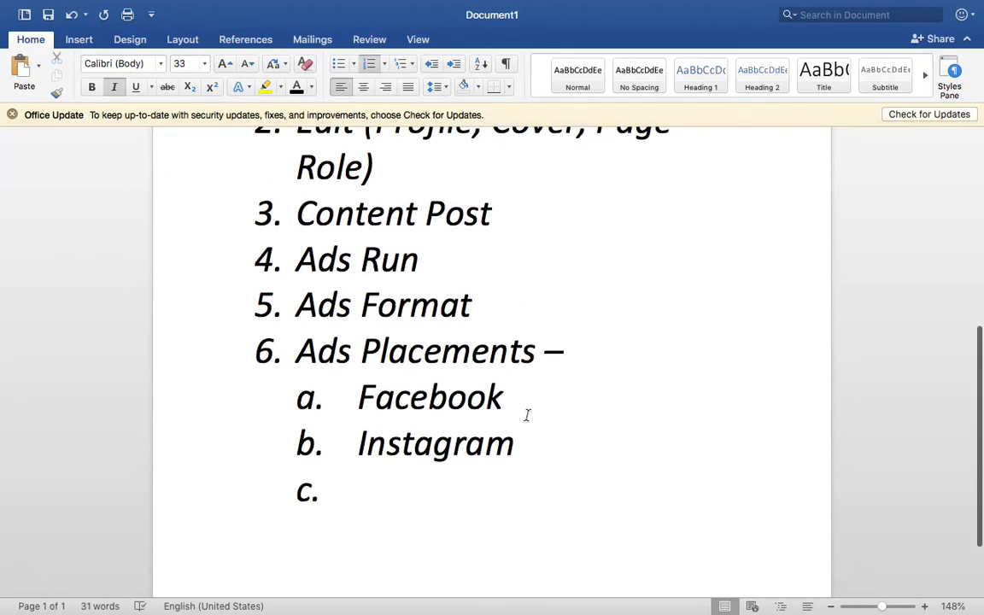
pyautogui.write('Messenger')
pyautogui.press('Return')
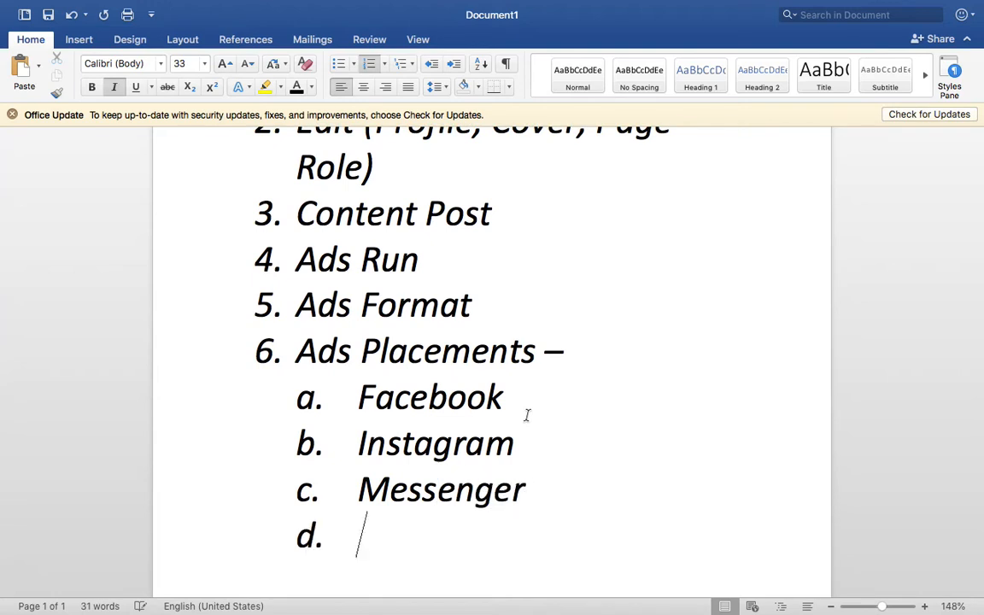
pyautogui.scroll(-2, 527, 415)
pyautogui.write('A')
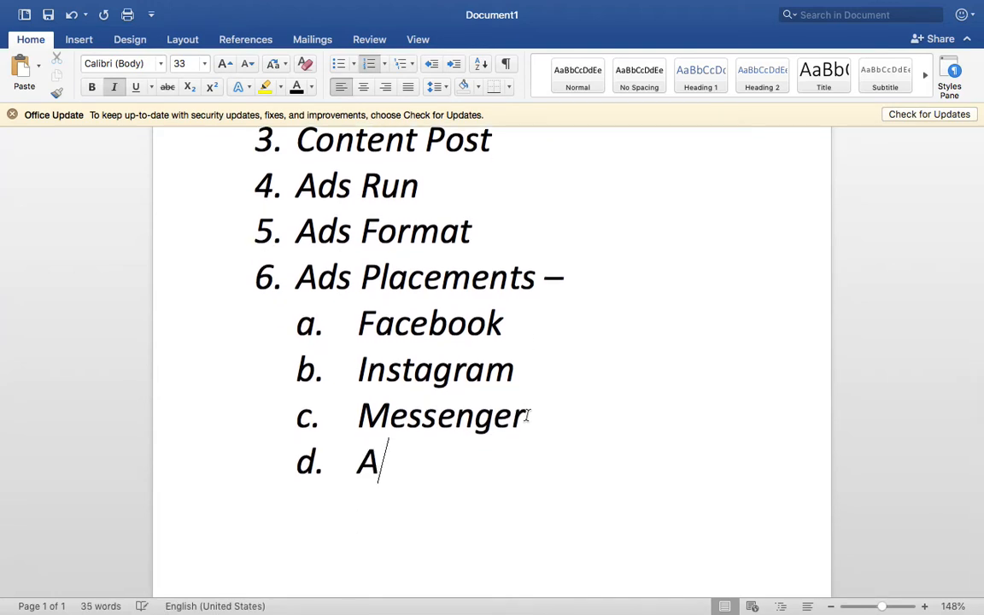
pyautogui.write('udience Network')
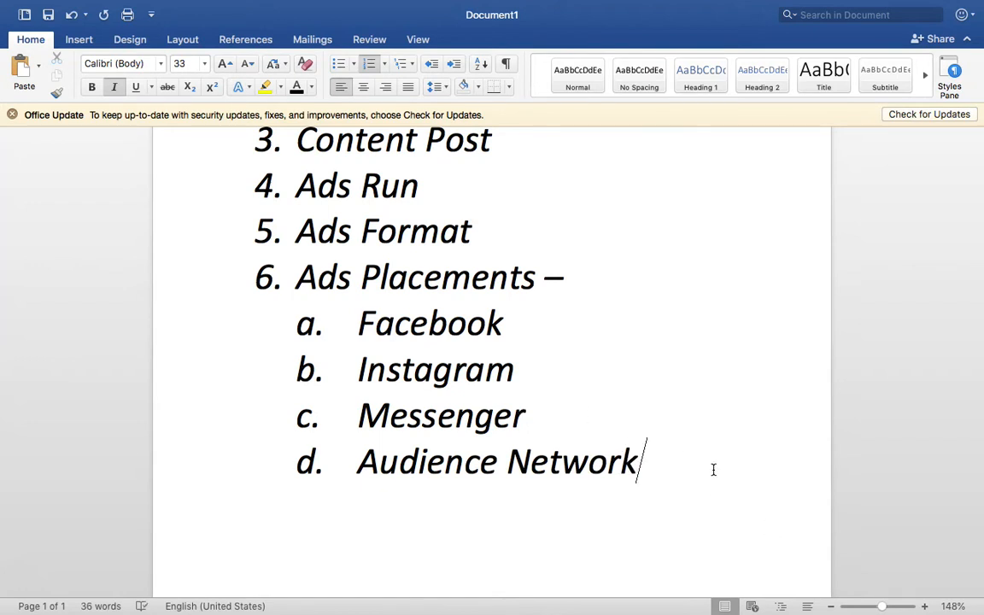
# Remove italics from the four placement sub-items and delete them
pyautogui.moveTo(713, 470); pyautogui.dragTo(417, 325)
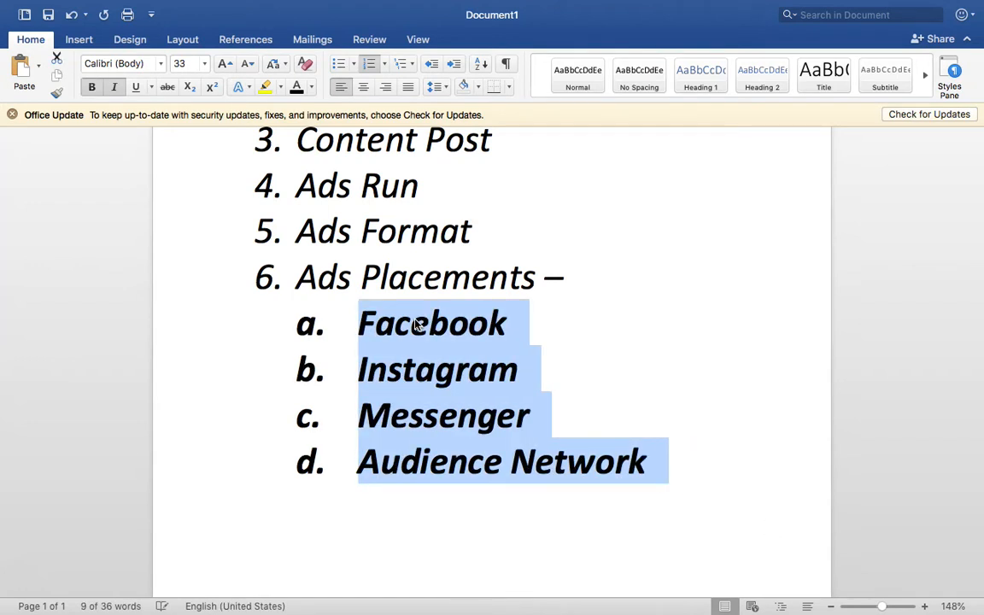
pyautogui.press('super+i')
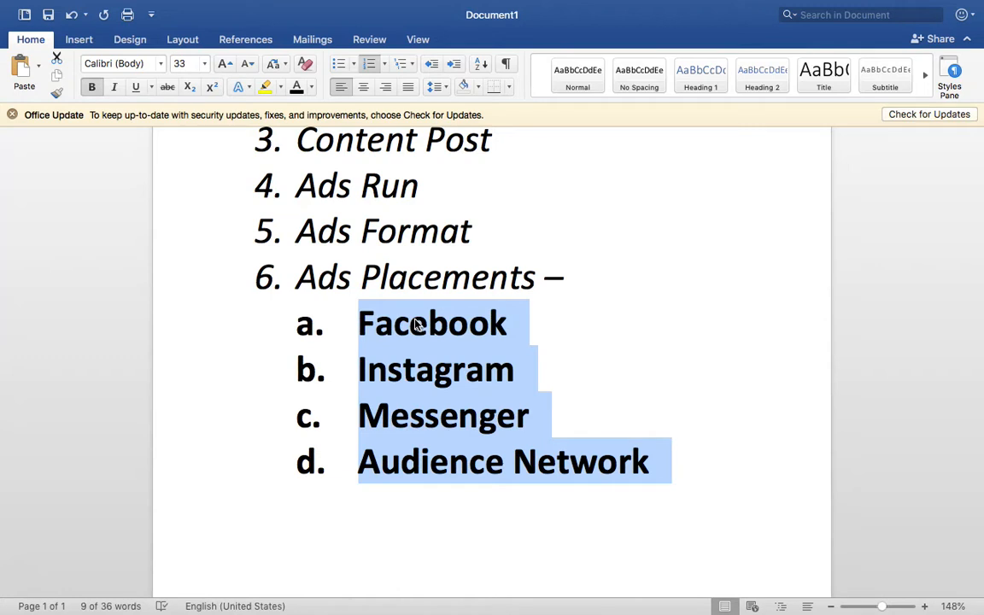
pyautogui.press('BackSpace')
pyautogui.press('BackSpace')
pyautogui.press('BackSpace')
pyautogui.scroll(5, 437, 325)
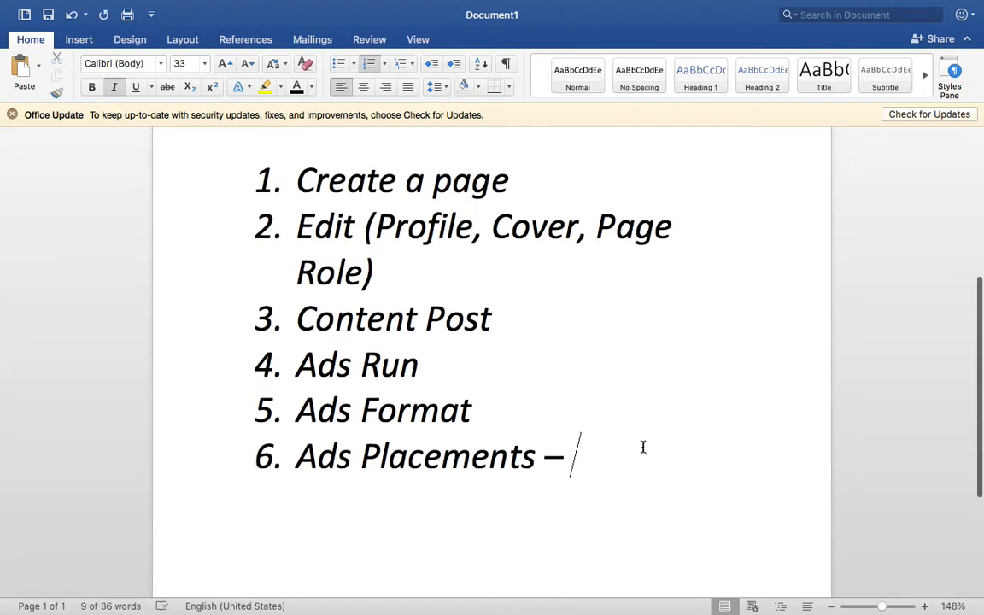
# Remove the dash and add list items 7 'Boost Post' and 8 'Ads Manager'
pyautogui.press('BackSpace')
pyautogui.press('BackSpace')
pyautogui.scroll(-1, 644, 447)
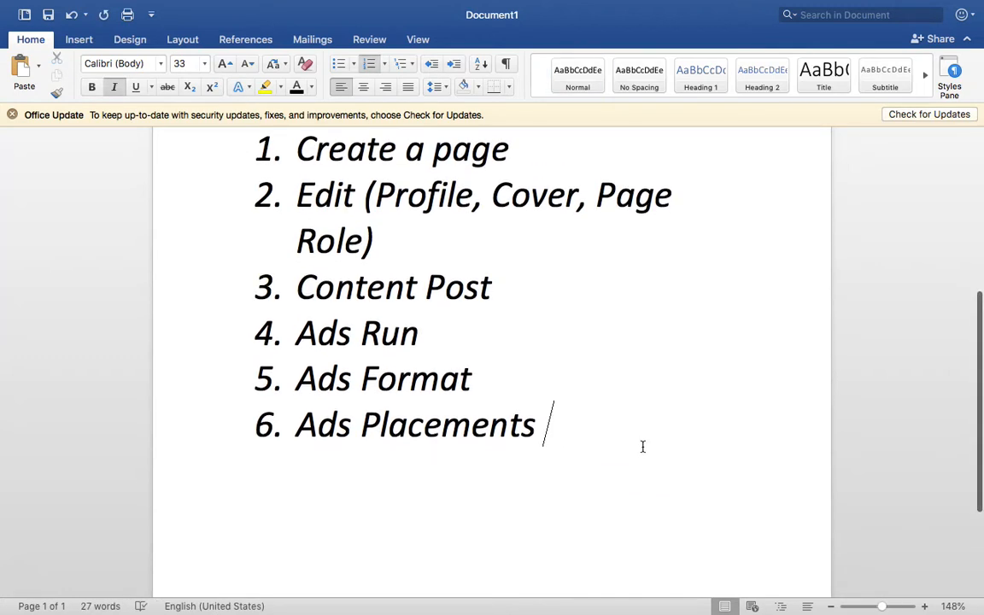
pyautogui.scroll(-1, 642, 447)
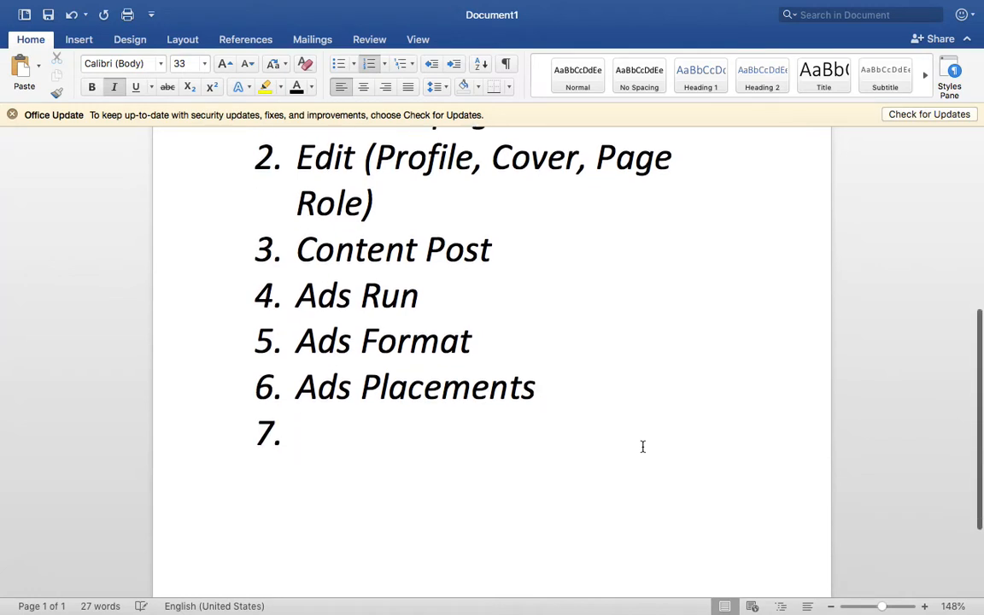
pyautogui.write('Boost Post')
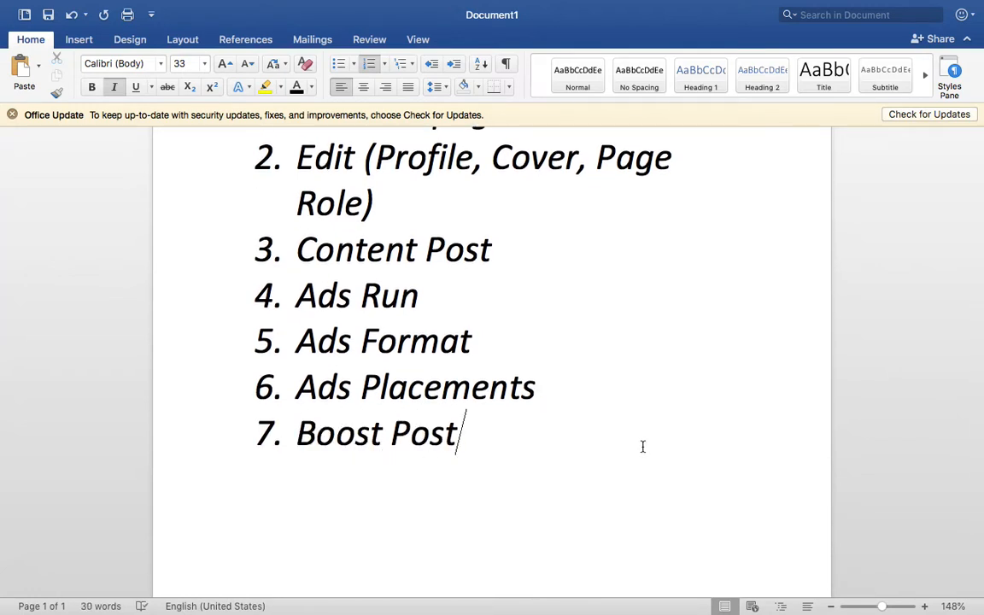
pyautogui.scroll(-4, 593, 484)
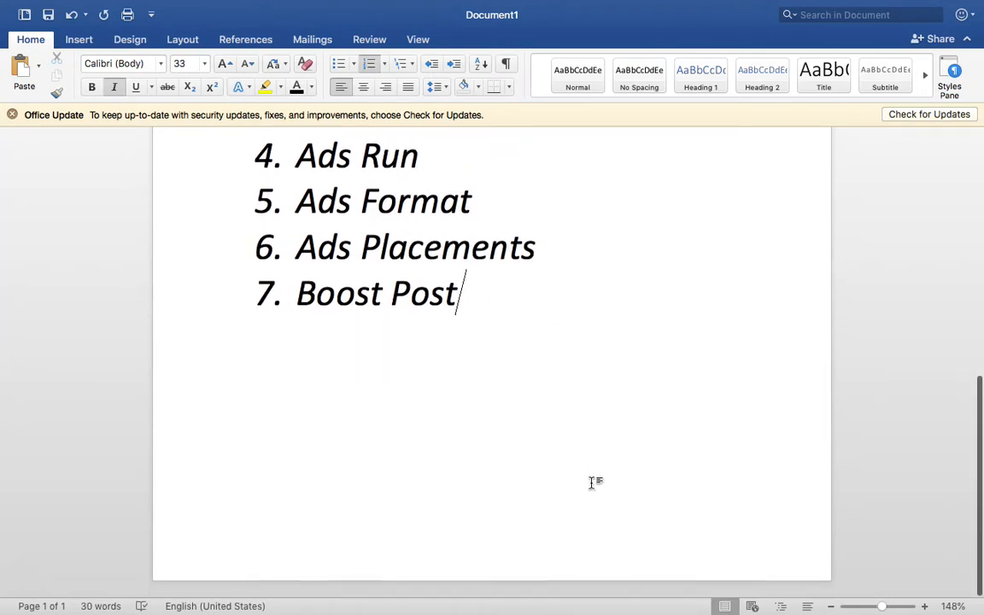
pyautogui.press('Return')
pyautogui.write('Ads M')
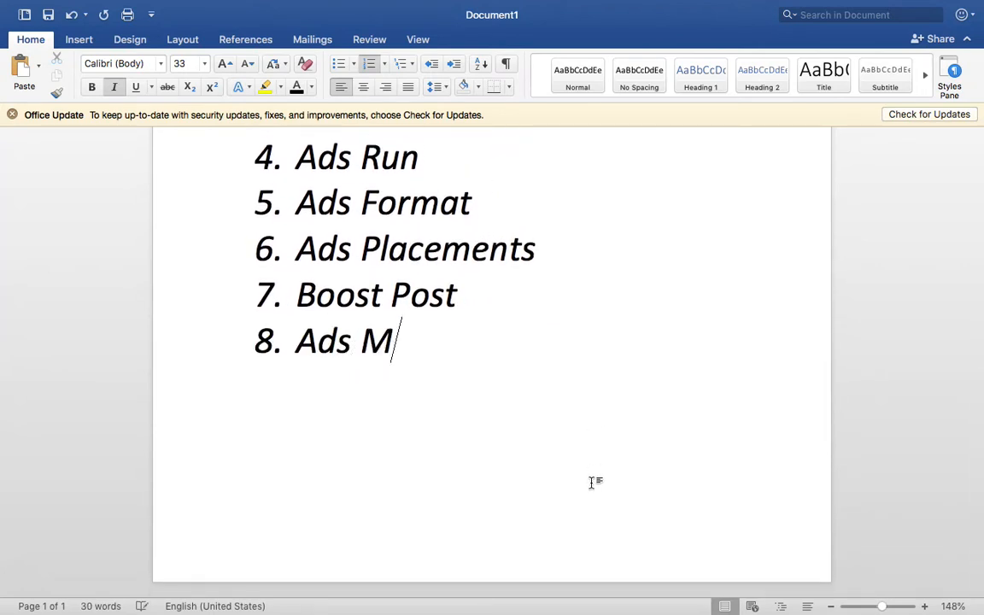
pyautogui.write('anager')
pyautogui.tripleClick(420, 298)
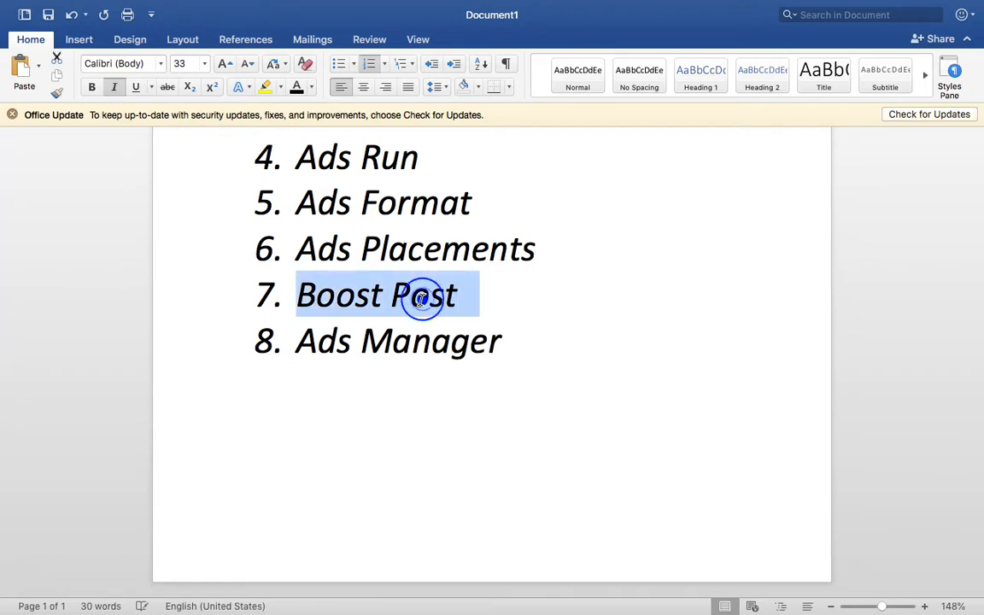
pyautogui.click(547, 360)
# Start page 2 with a bold, centred, yellow-highlighted 'BOOST POST' title
pyautogui.press('Return')
pyautogui.press('Return')
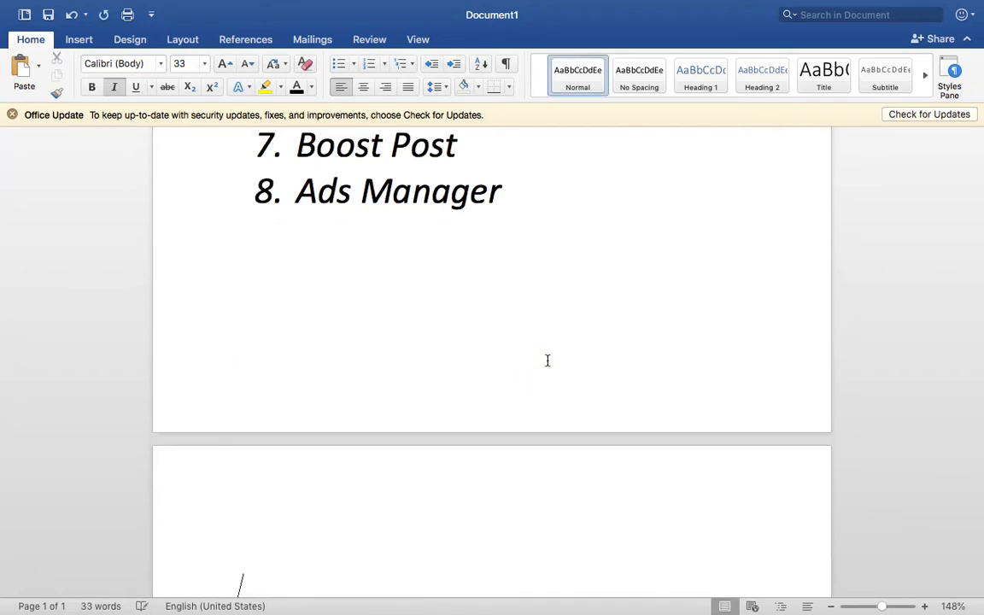
pyautogui.scroll(-5, 548, 360)
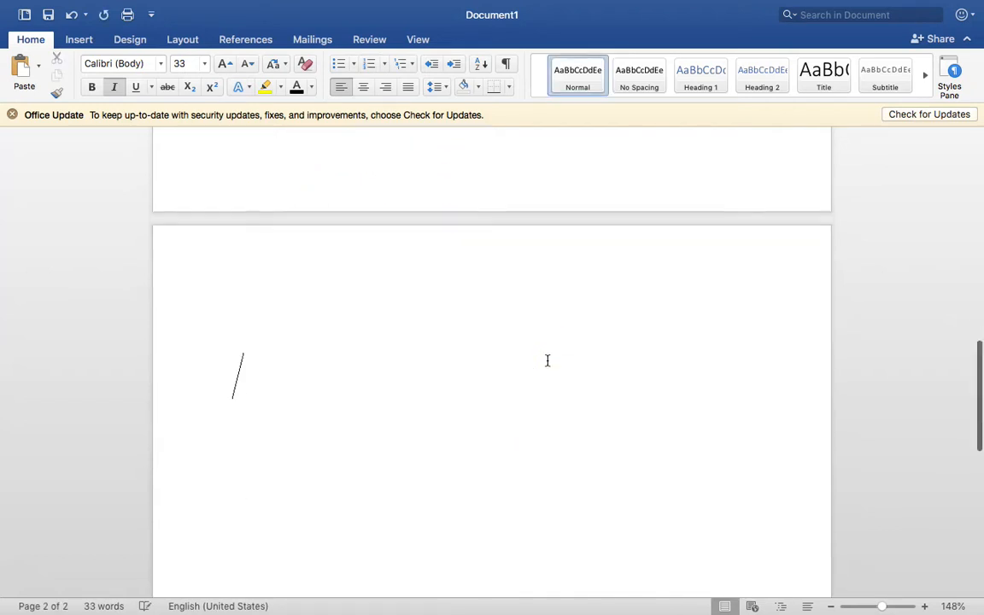
pyautogui.click(385, 194)
pyautogui.write('BOOST POST')
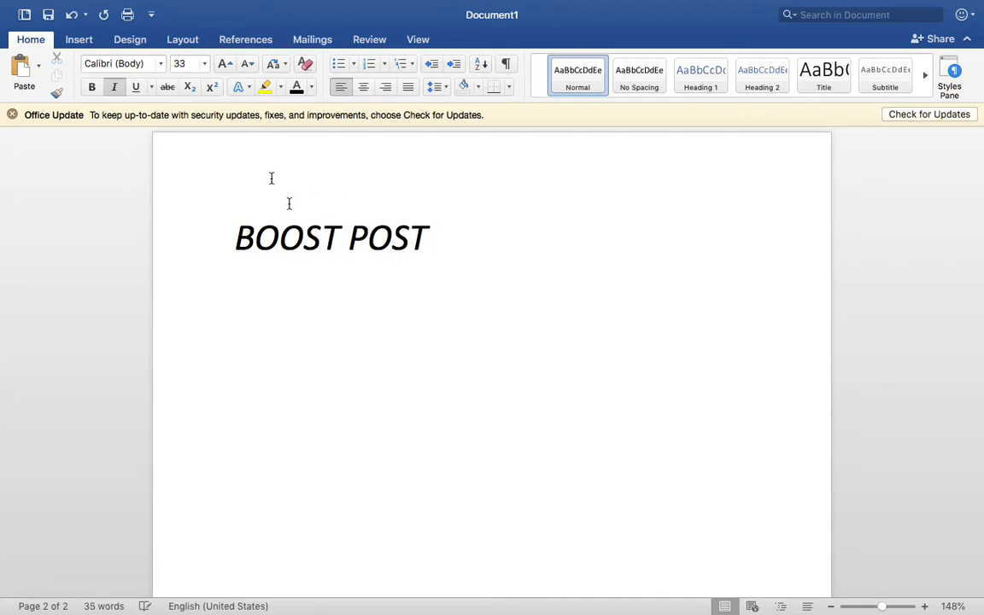
pyautogui.tripleClick(308, 248)
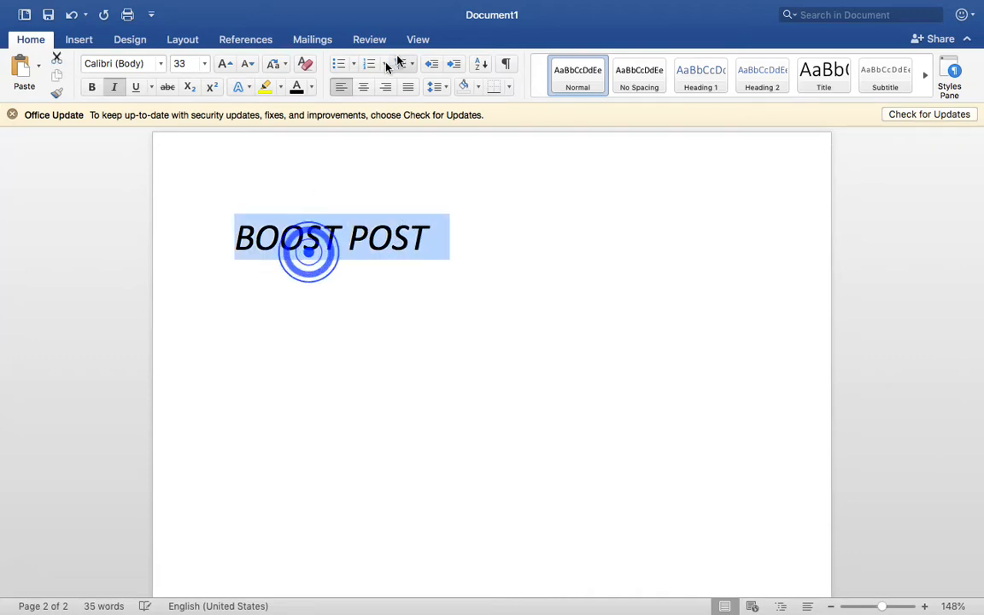
pyautogui.click(92, 87)
pyautogui.click(364, 86)
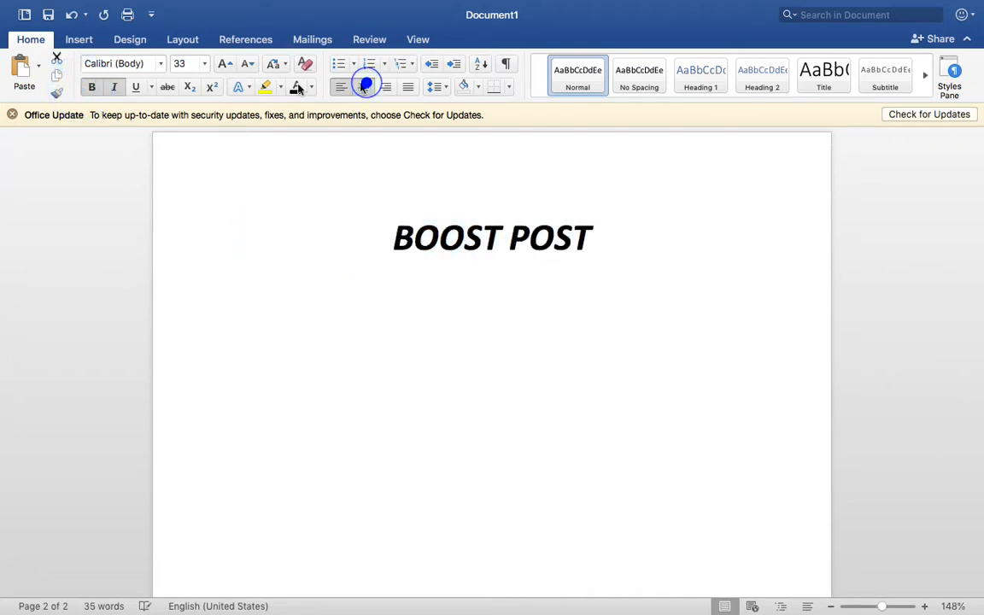
pyautogui.click(265, 86)
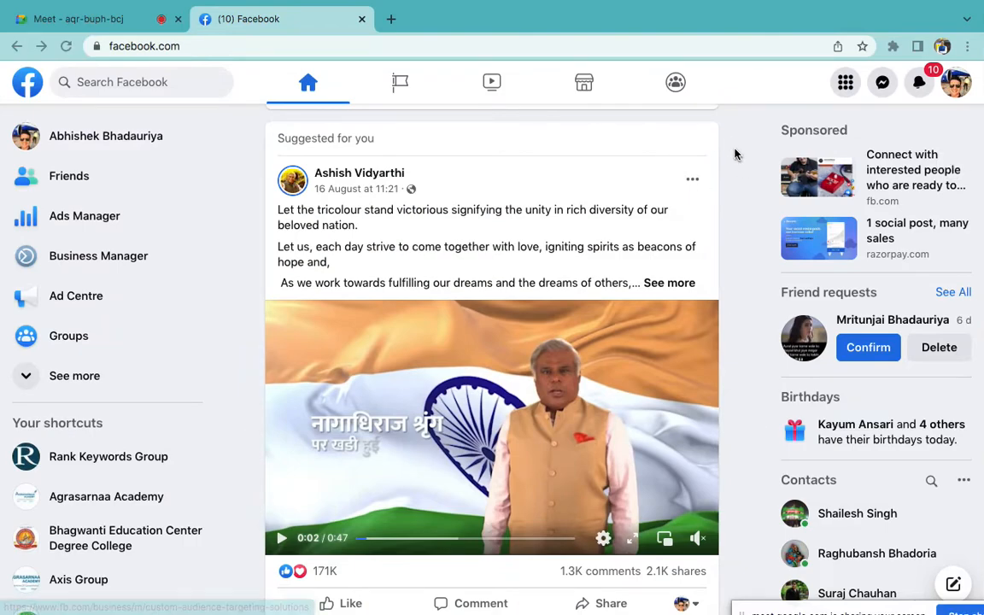
# Open a Chrome Incognito window and load facebook.com
pyautogui.press('super+shift+n')
pyautogui.write('facebook.com')
pyautogui.press('Return')
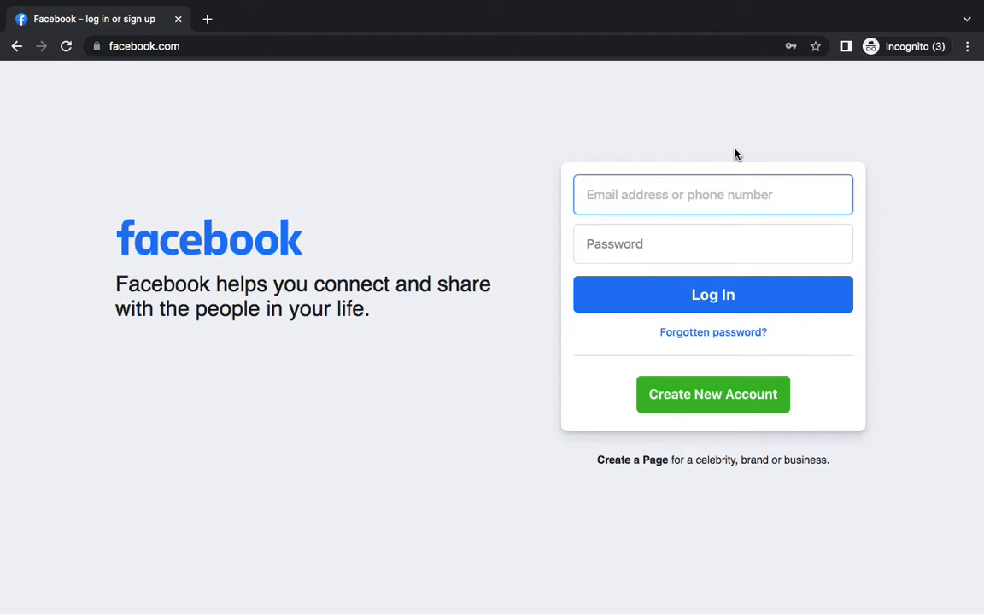
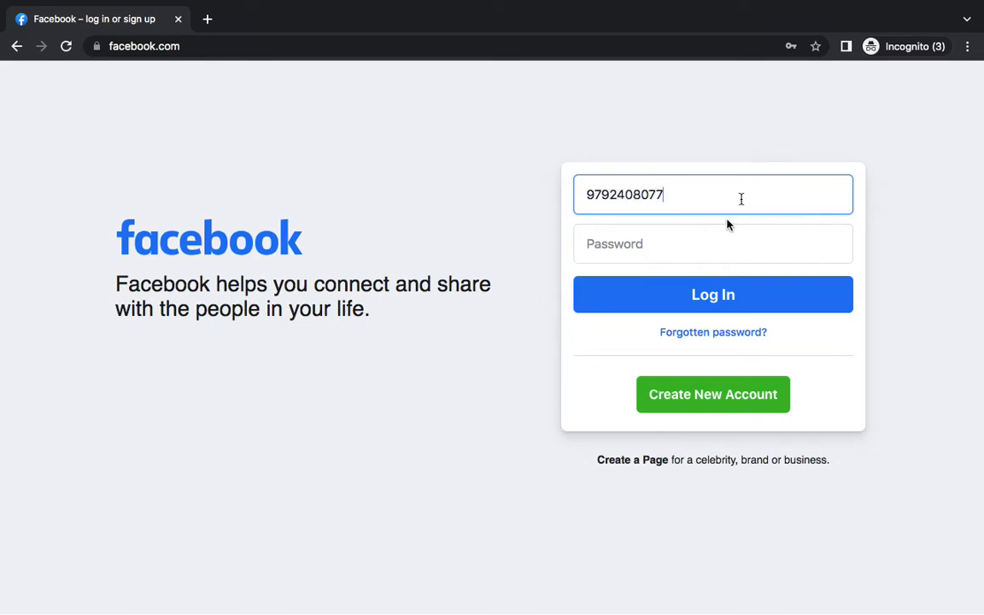
# Enter the account's phone number and password, reveal the password to check it, and log in
pyautogui.click(717, 243)
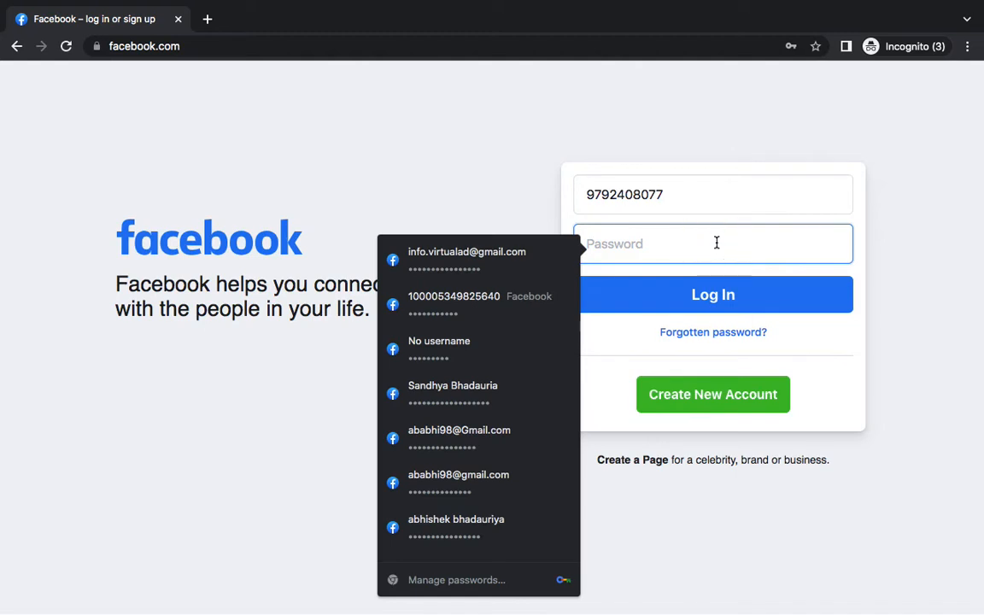
pyautogui.press('BackSpace')
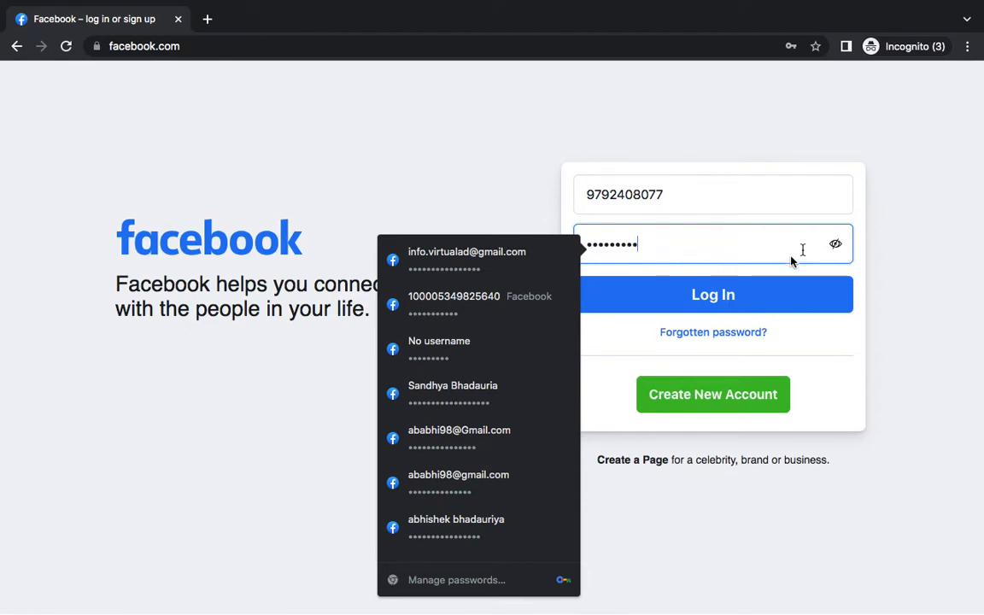
pyautogui.click(835, 248)
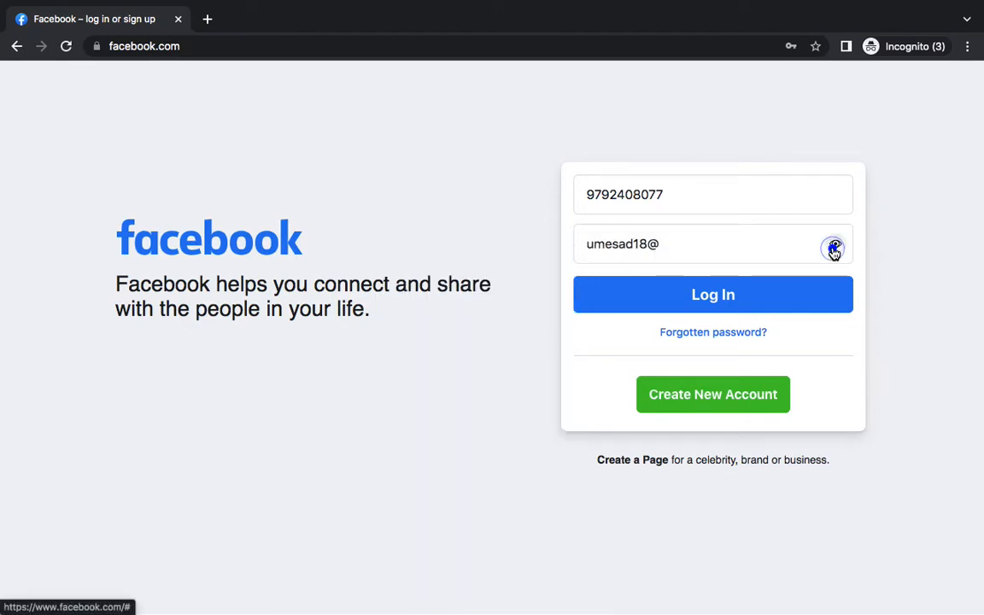
pyautogui.click(778, 291)
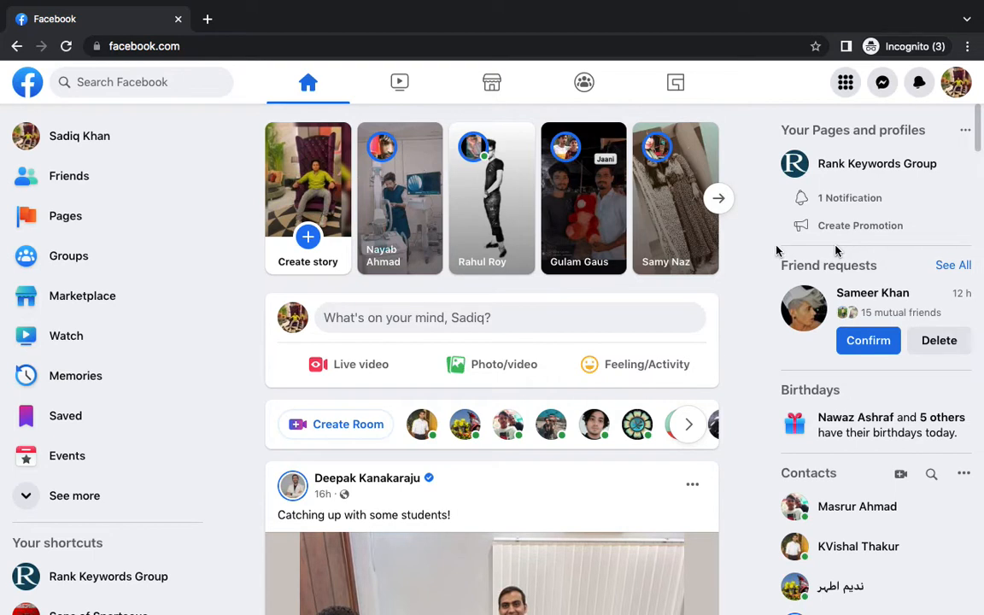
# Open the Rank Keywords Group page and start boosting its Hindustan newspaper post
pyautogui.scroll(-2, 189, 488)
pyautogui.click(132, 506)
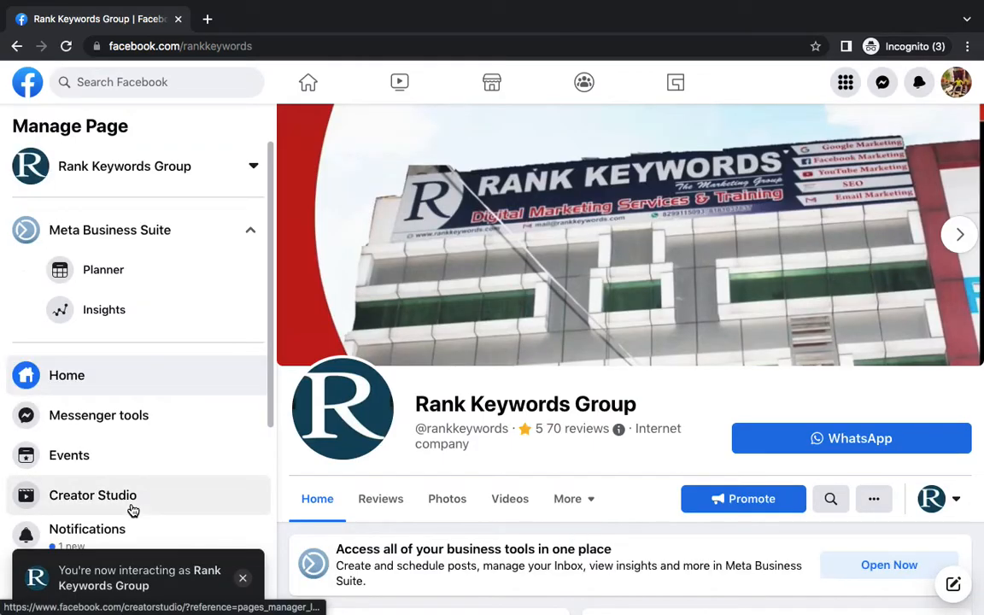
pyautogui.scroll(-4, 512, 462)
pyautogui.scroll(-5, 611, 479)
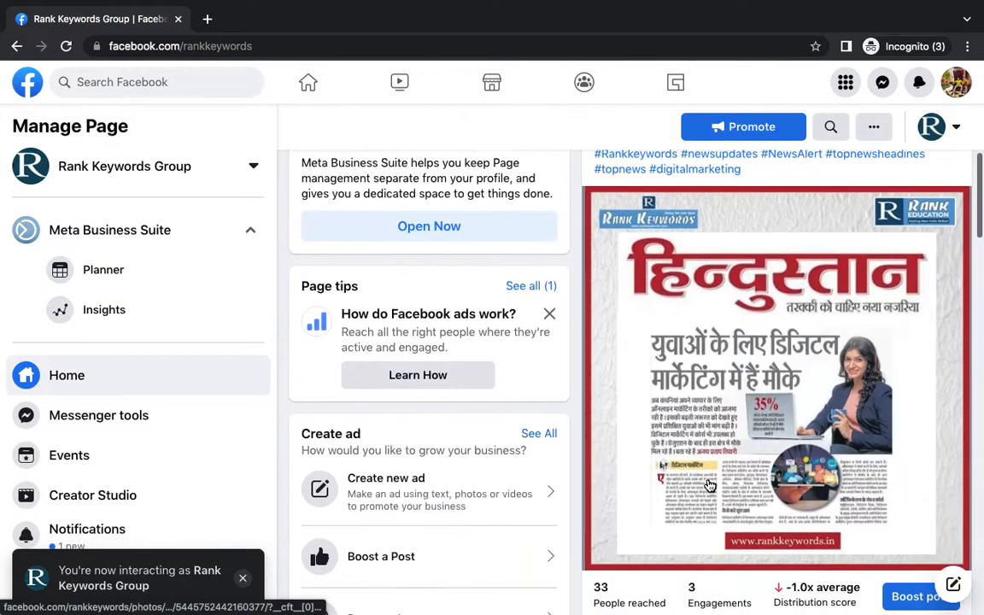
pyautogui.scroll(4, 721, 379)
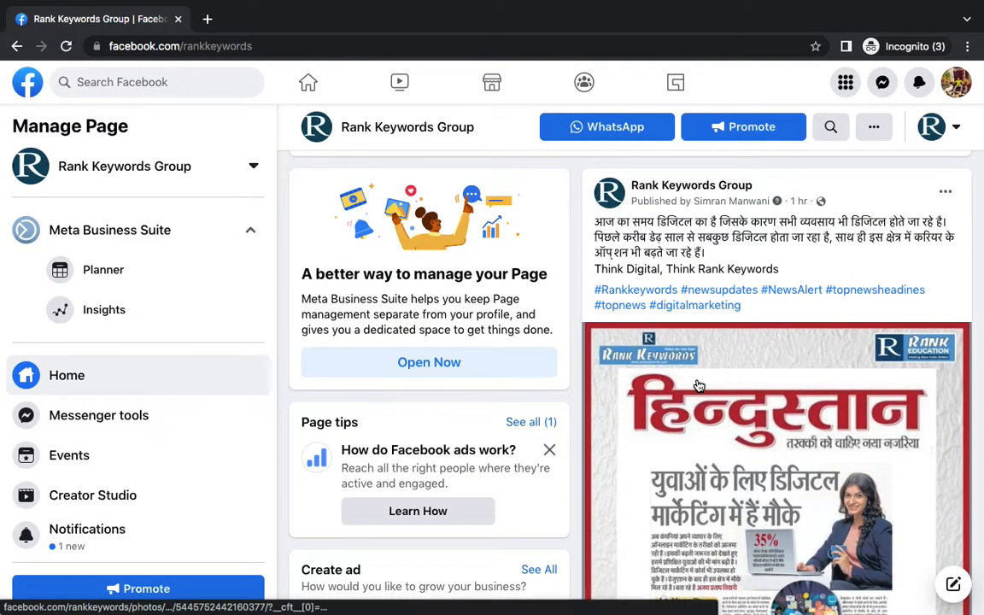
pyautogui.scroll(-4, 744, 376)
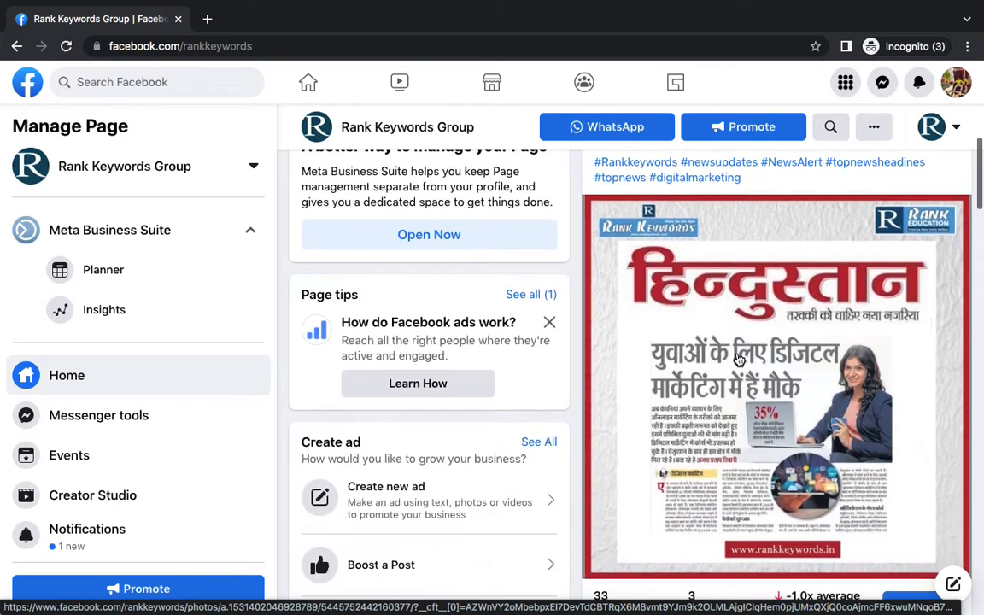
pyautogui.scroll(-1, 747, 378)
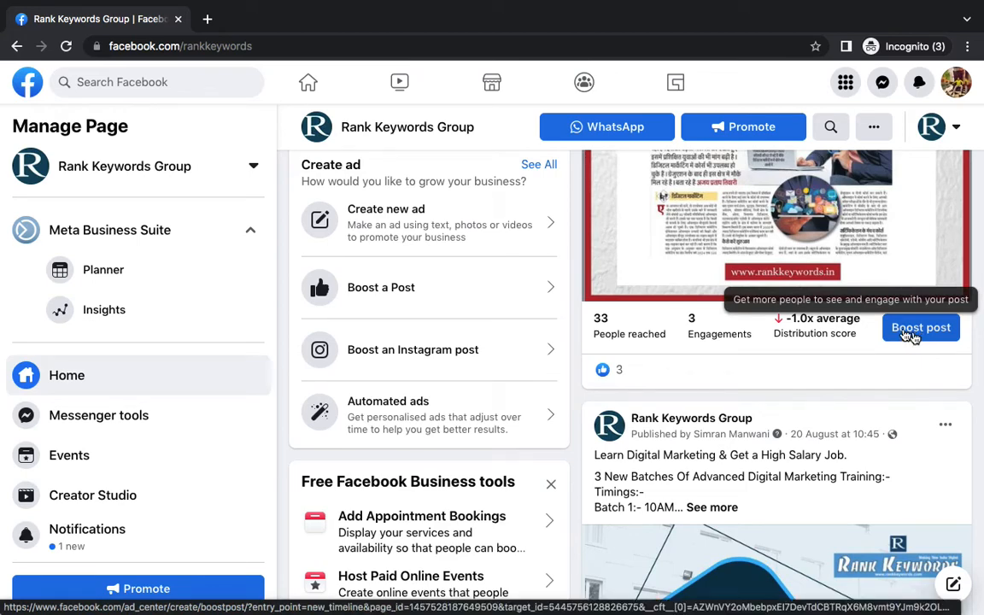
pyautogui.click(668, 331)
pyautogui.scroll(-6, 898, 337)
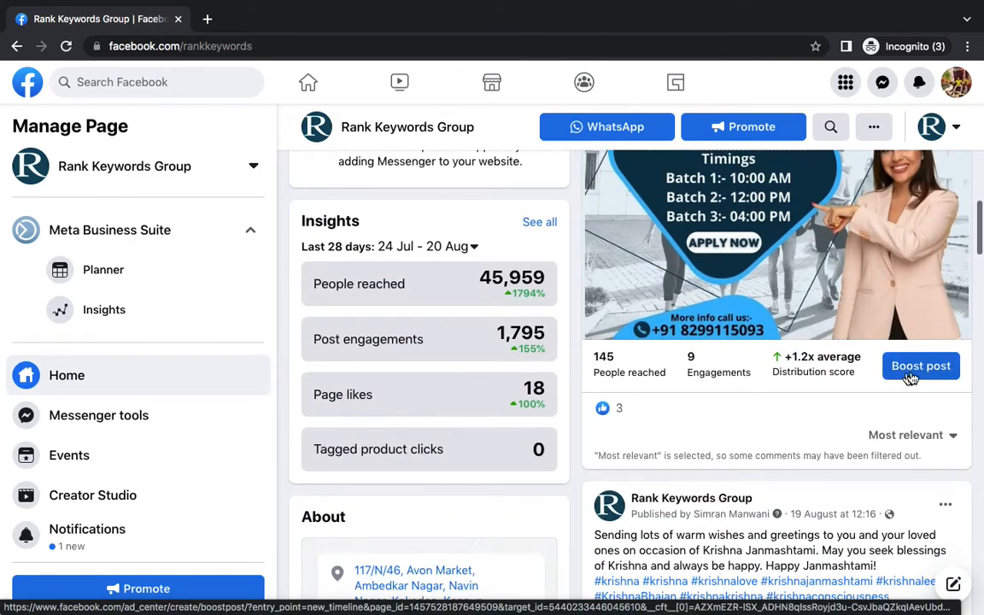
pyautogui.scroll(6, 911, 378)
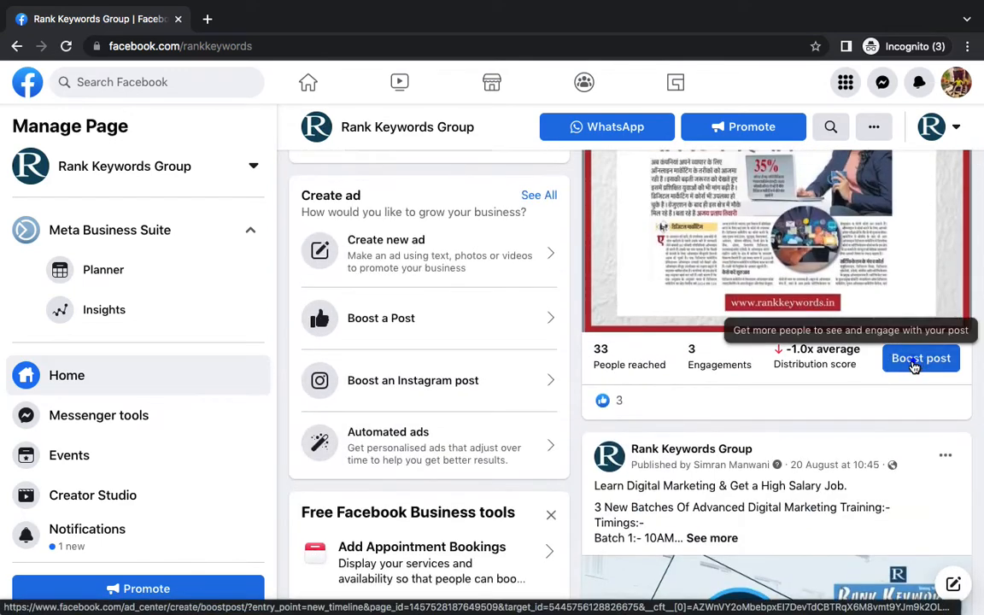
pyautogui.click(915, 362)
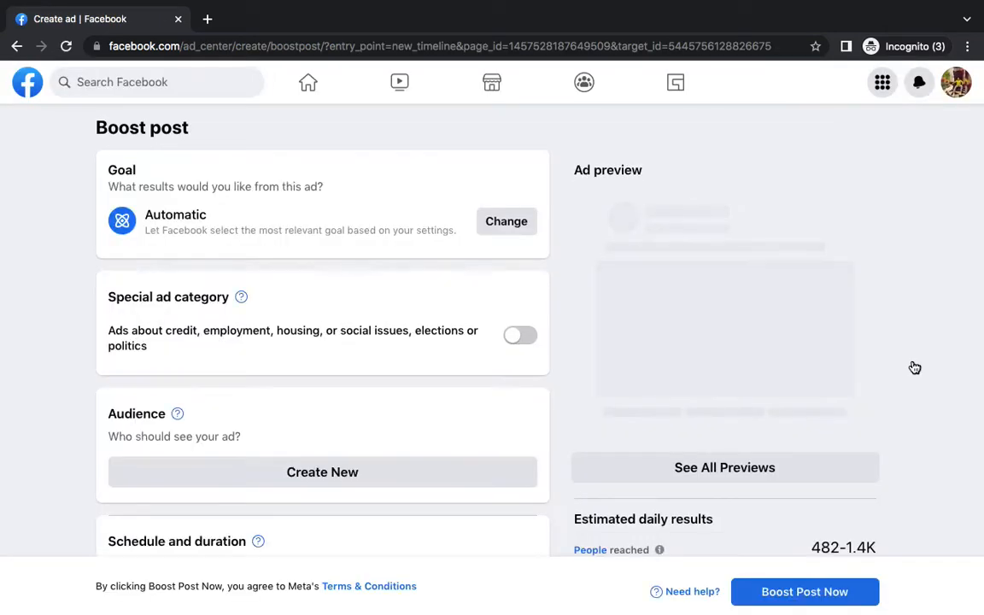
# Scroll through the Boost post form's Goal, Special ad category and Audience sections
pyautogui.scroll(-3, 509, 403)
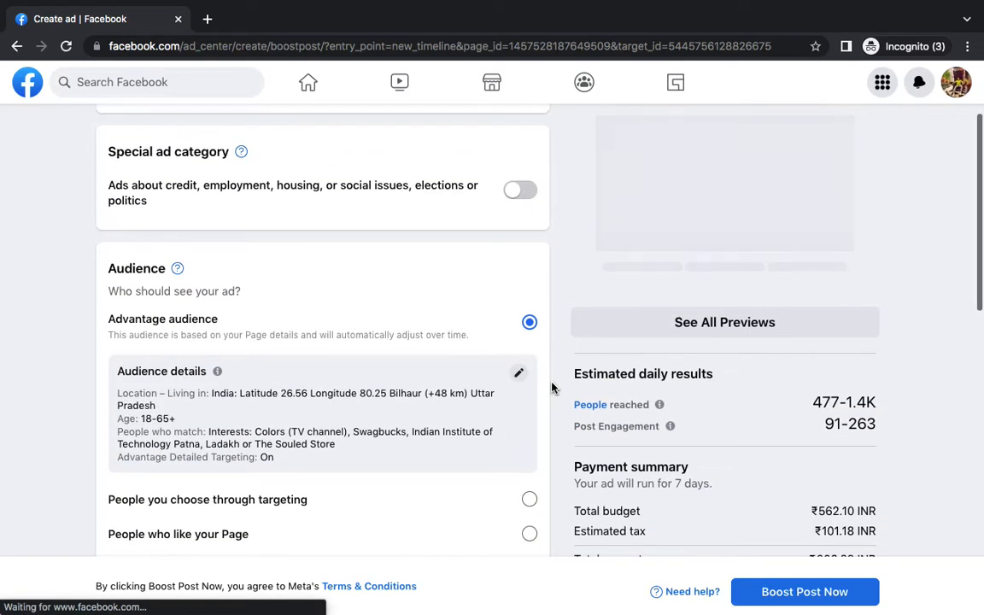
pyautogui.scroll(3, 545, 388)
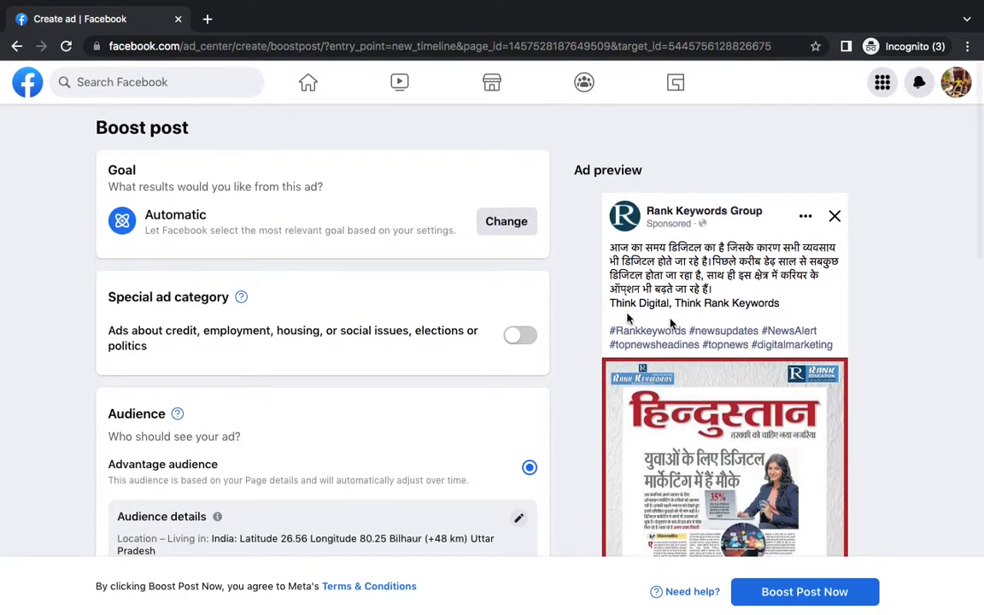
pyautogui.scroll(-5, 607, 345)
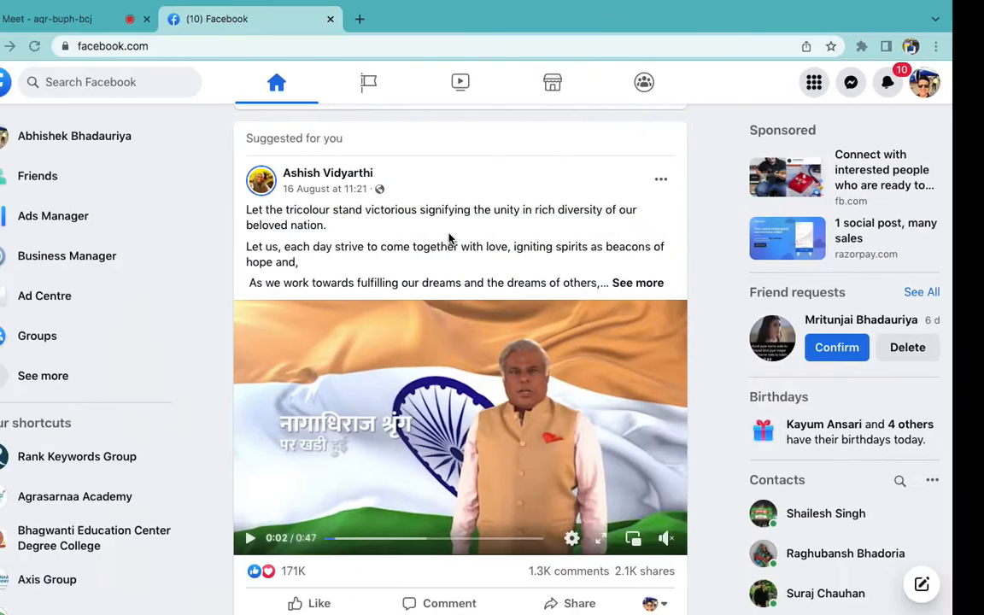
# Admit the waiting participant to the Meet call, close the empty incognito tab, and return to Facebook
pyautogui.click(99, 18)
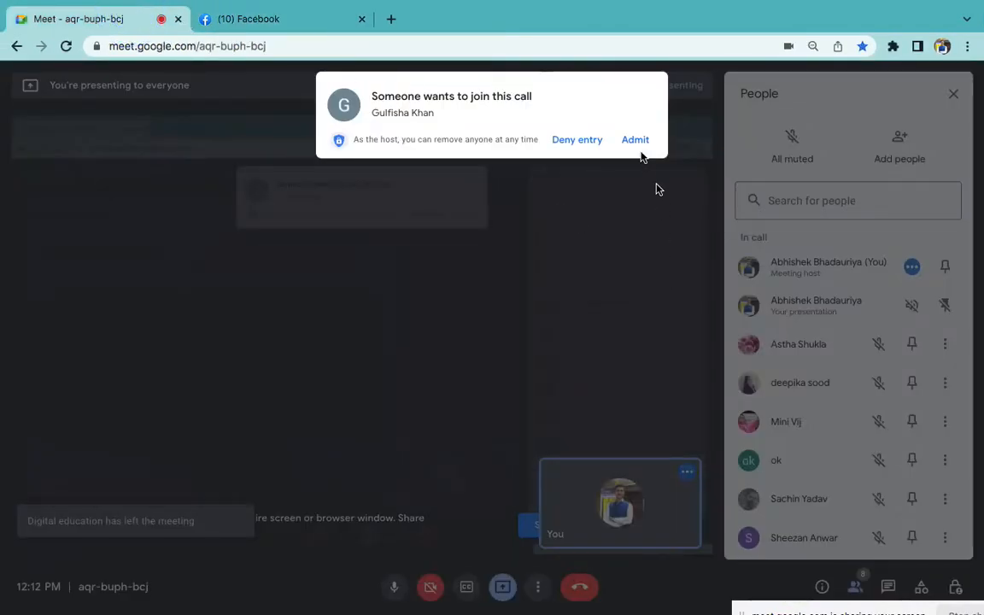
pyautogui.click(635, 139)
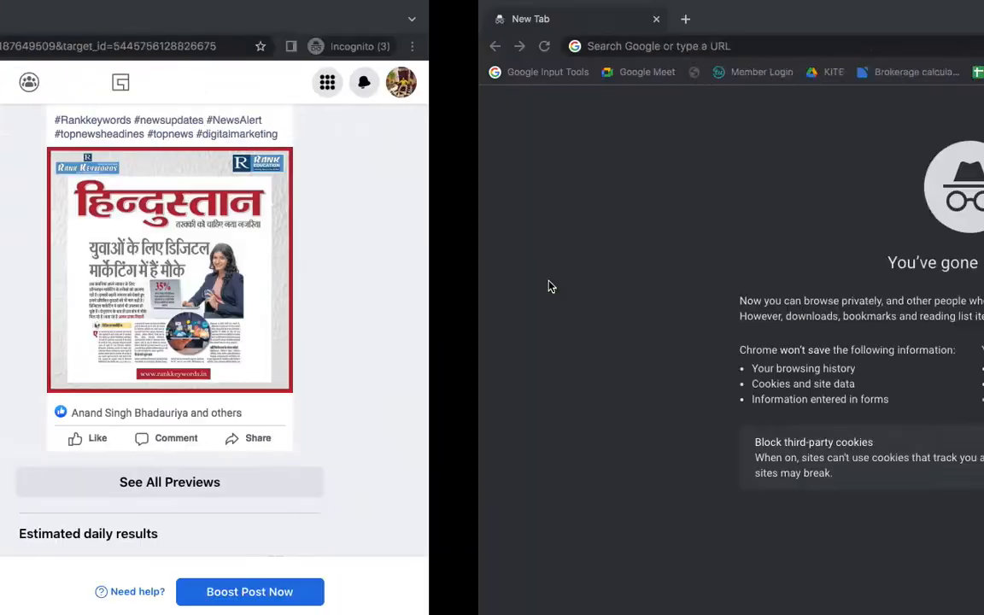
pyautogui.rightClick(550, 285)
pyautogui.click(178, 21)
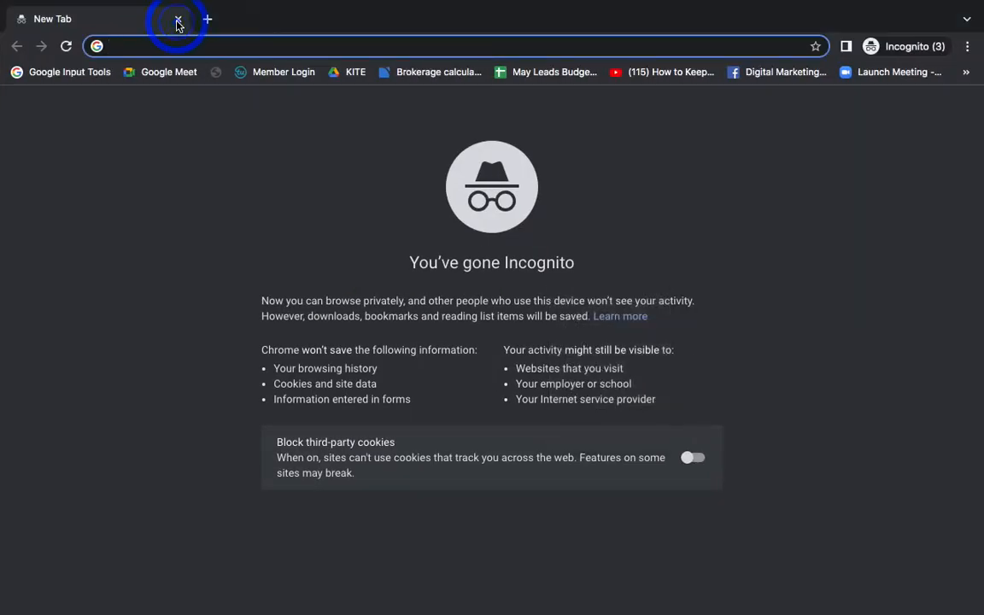
pyautogui.click(178, 18)
pyautogui.click(279, 18)
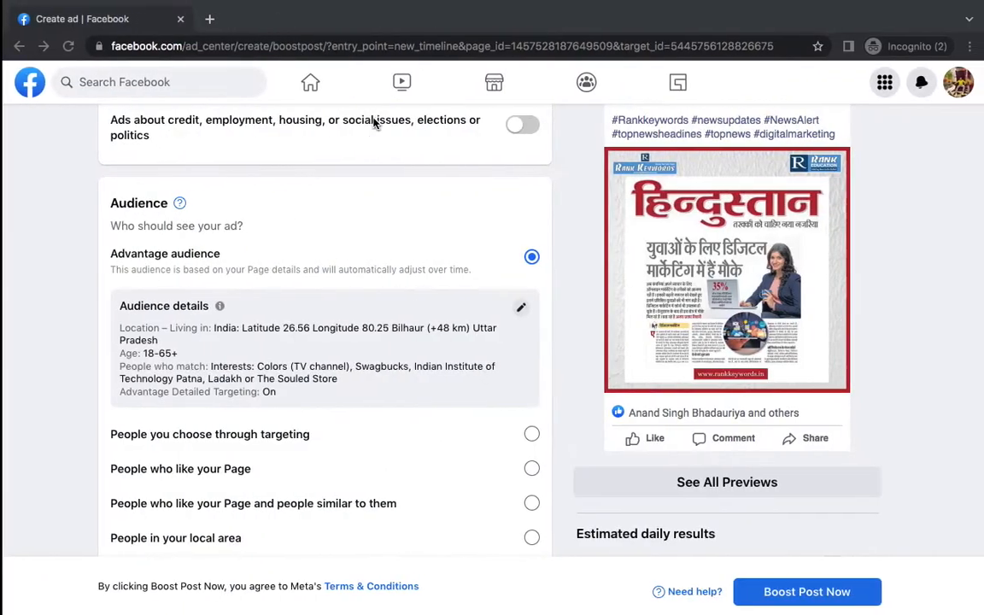
# Review the Boost post form zoomed to 110%, then return to the Word notes
pyautogui.scroll(4, 647, 274)
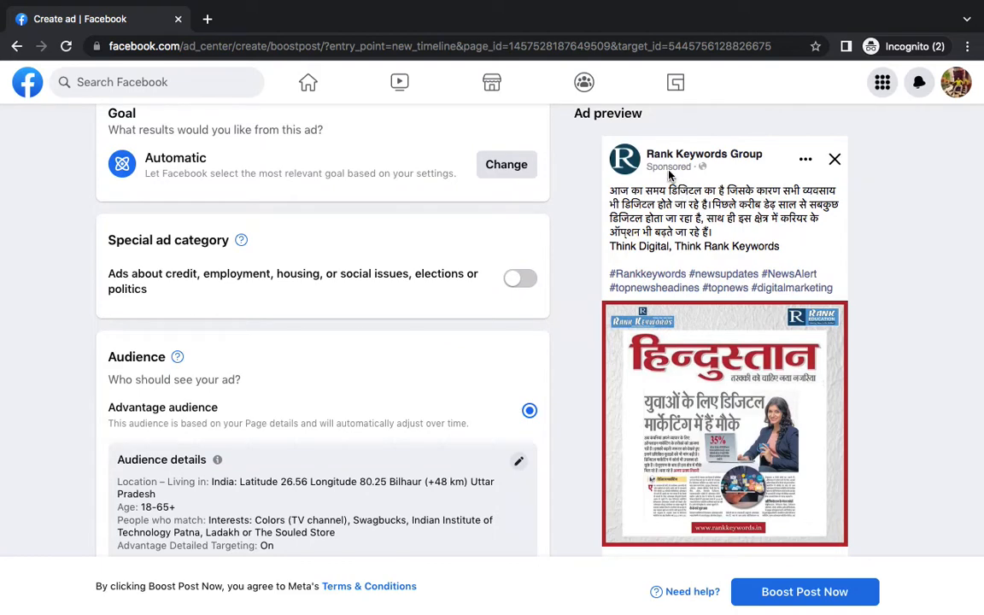
pyautogui.scroll(-1, 730, 342)
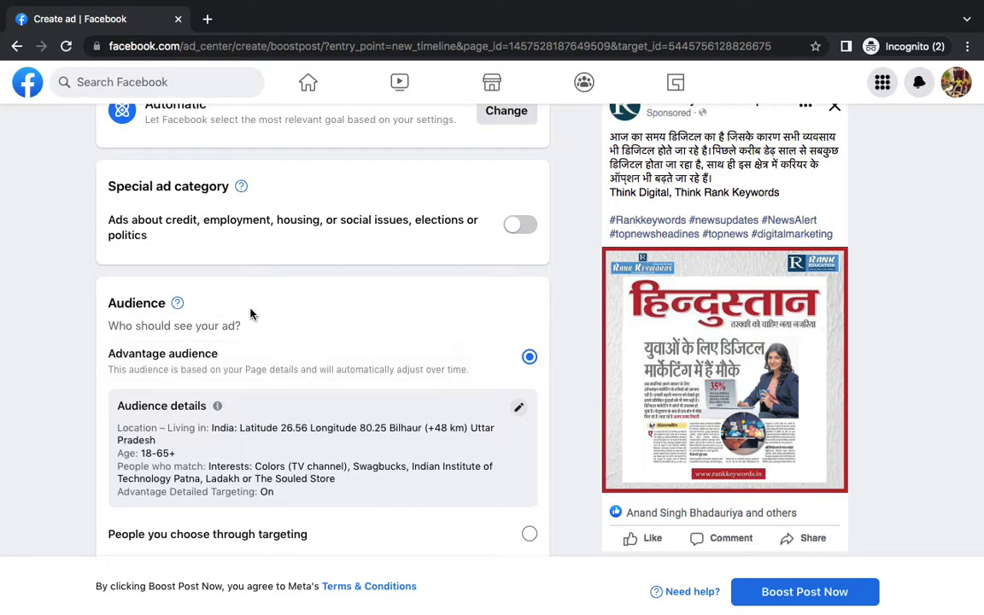
pyautogui.press('super+equal')
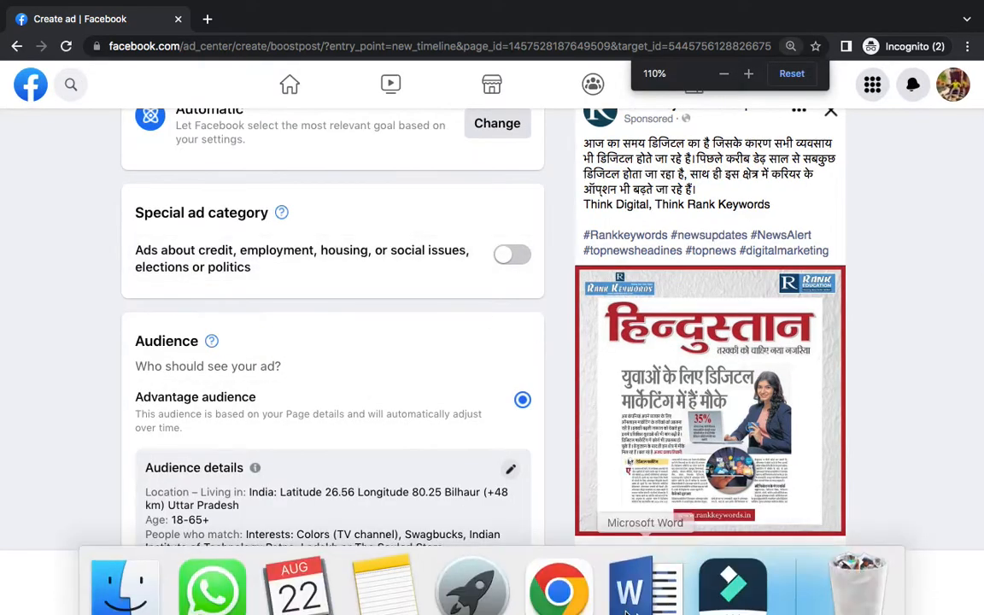
pyautogui.click(645, 579)
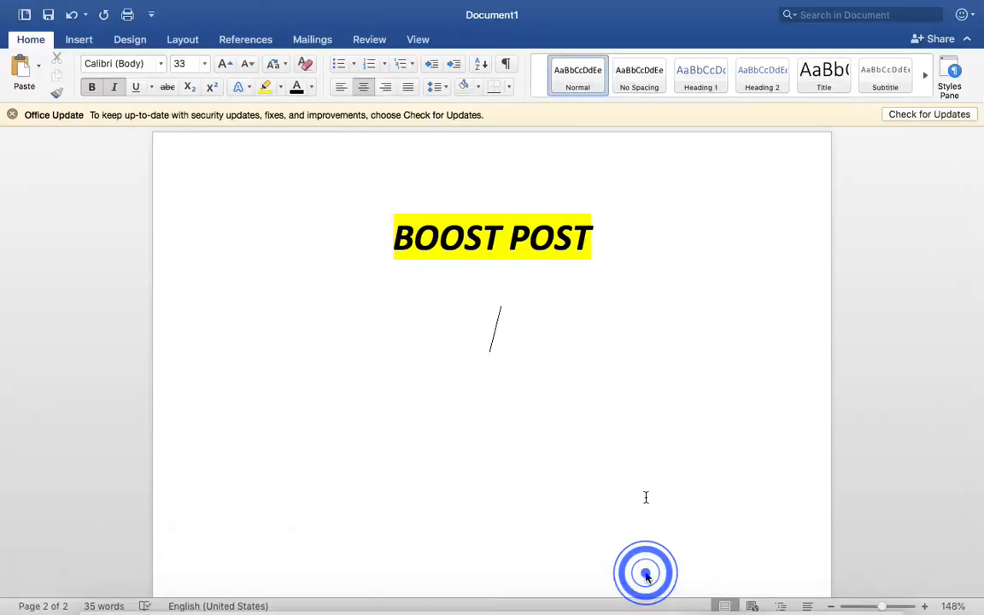
# Under BOOST POST, list left-aligned steps '1. Create a post' and 'Click on Boost Post button', starting item 3
pyautogui.write('1.')
pyautogui.click(340, 89)
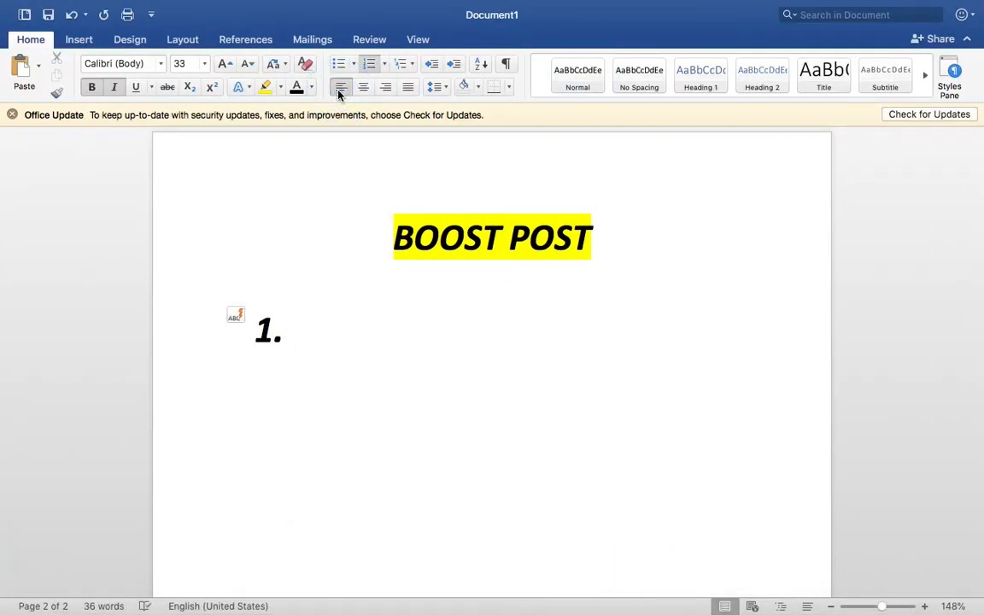
pyautogui.write('Create ')
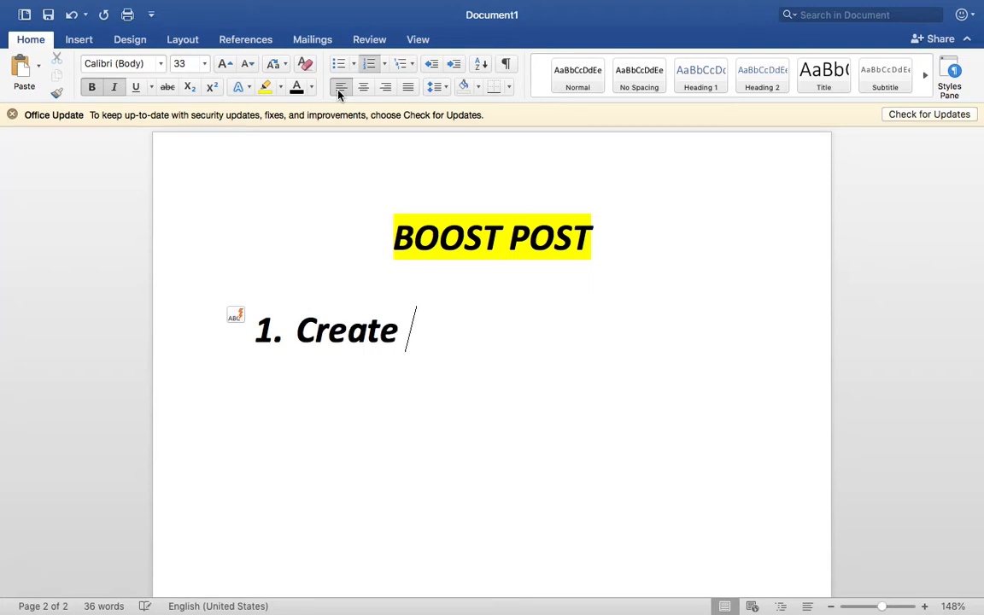
pyautogui.write('a post')
pyautogui.press('Return')
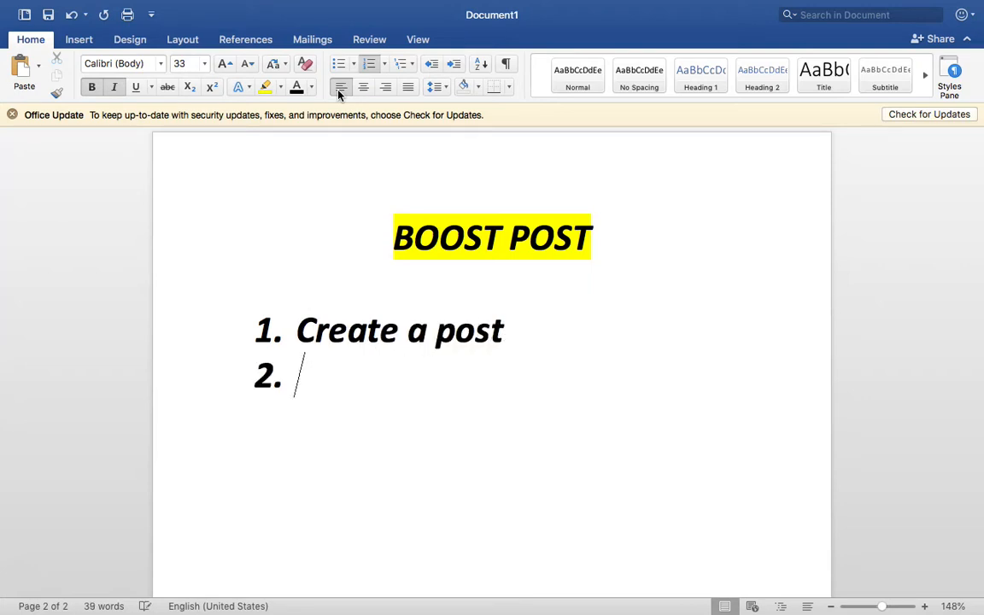
pyautogui.write('Boost')
pyautogui.press('BackSpace')
pyautogui.press('BackSpace')
pyautogui.press('BackSpace')
pyautogui.press('BackSpace')
pyautogui.press('BackSpace')
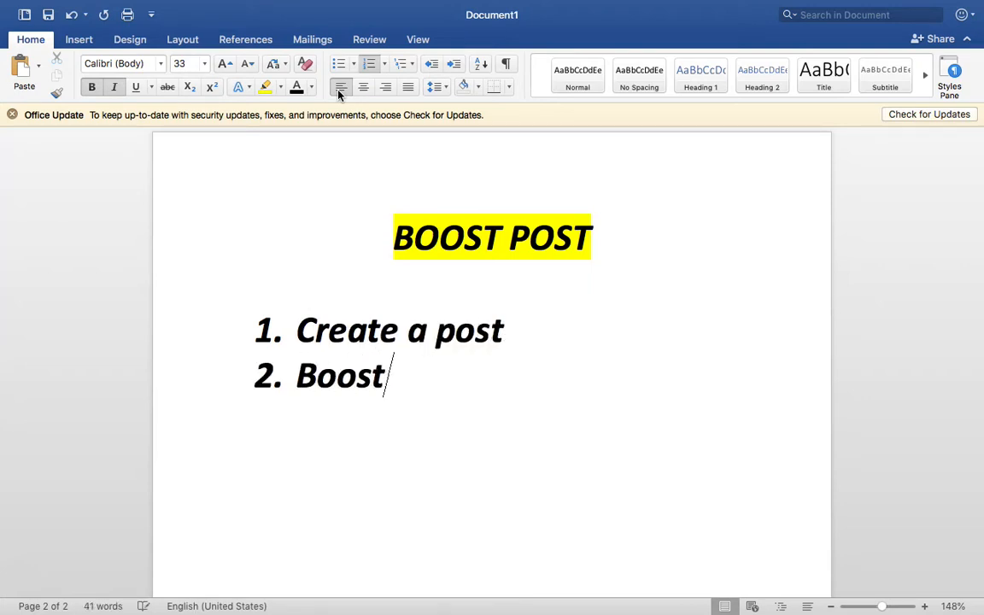
pyautogui.press('BackSpace')
pyautogui.write('Click on')
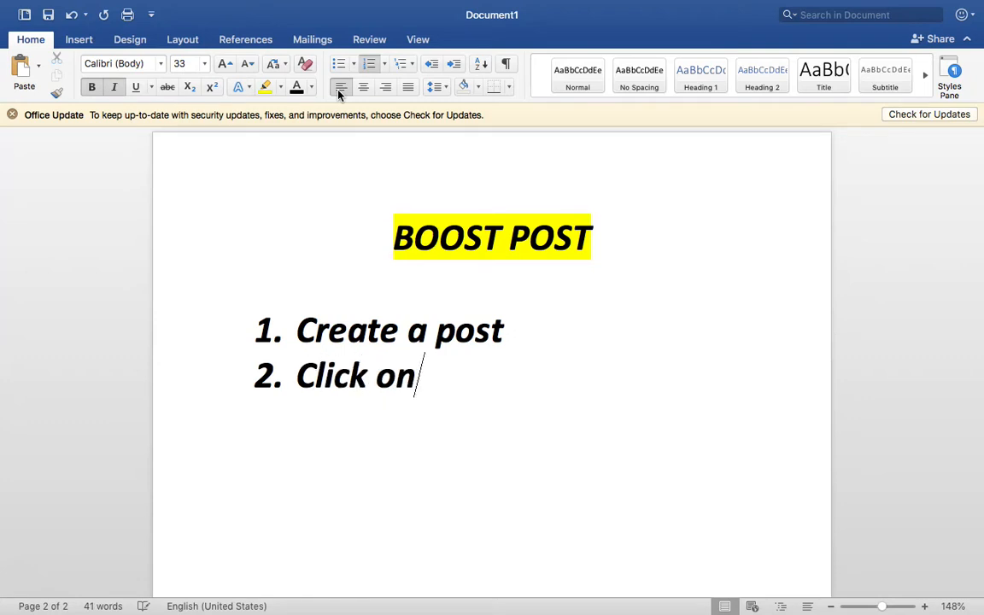
pyautogui.write(' Boost Post bu')
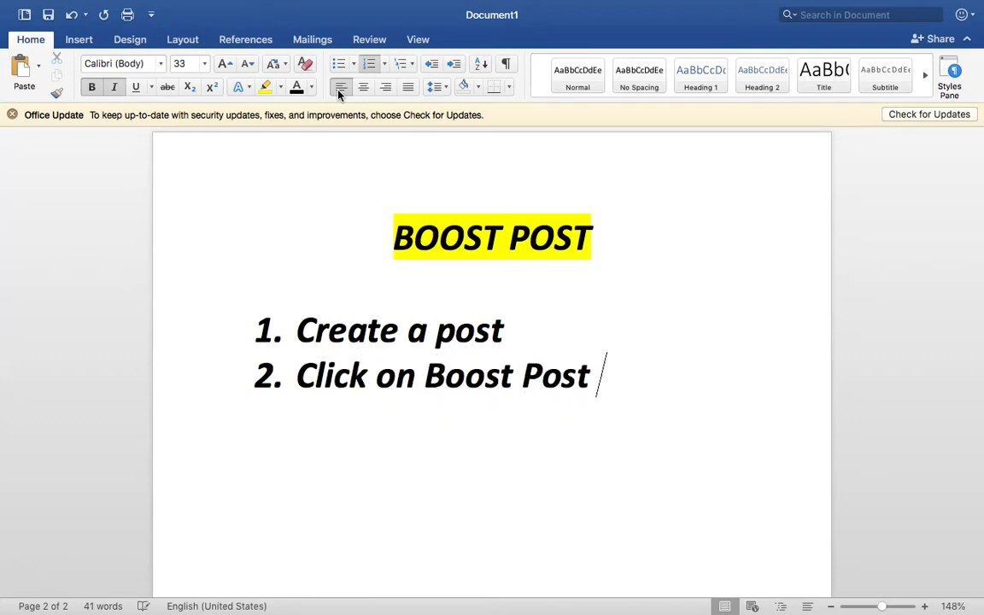
pyautogui.write('tton')
pyautogui.press('Return')
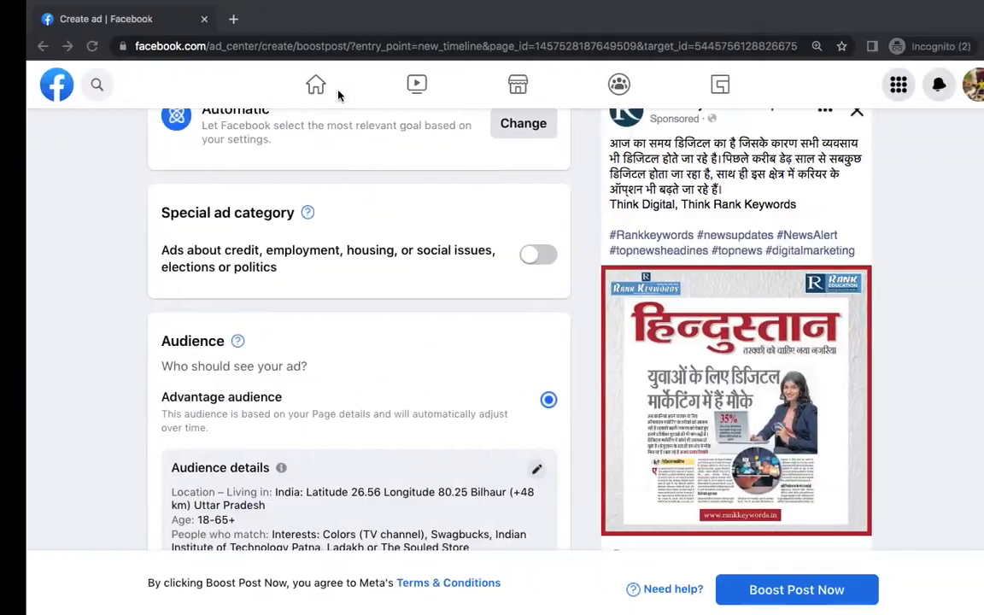
# Reduce the boost's Days field to 2 so it ends 24 Aug 2022
pyautogui.scroll(2, 549, 261)
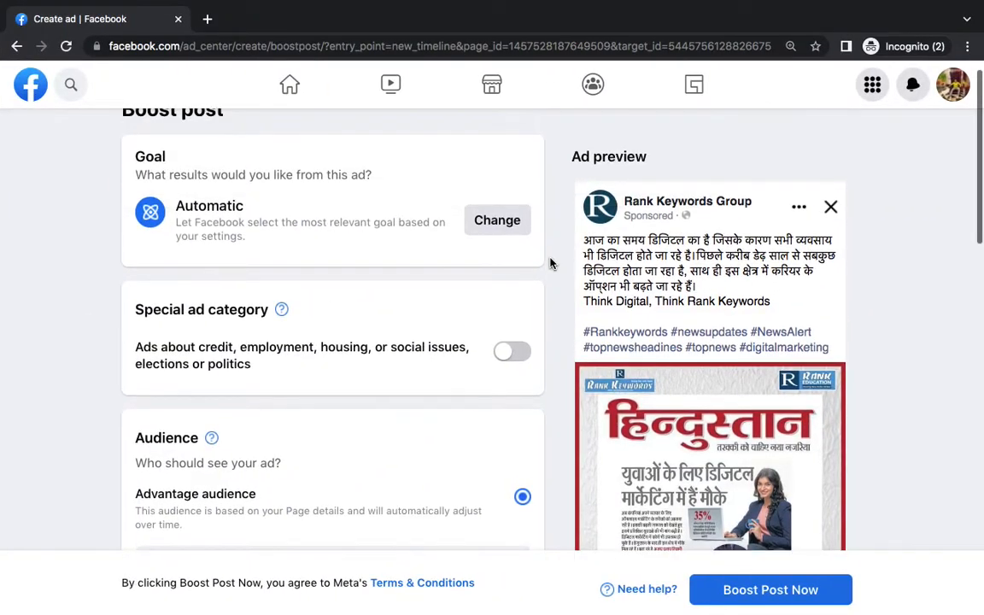
pyautogui.scroll(-8, 549, 263)
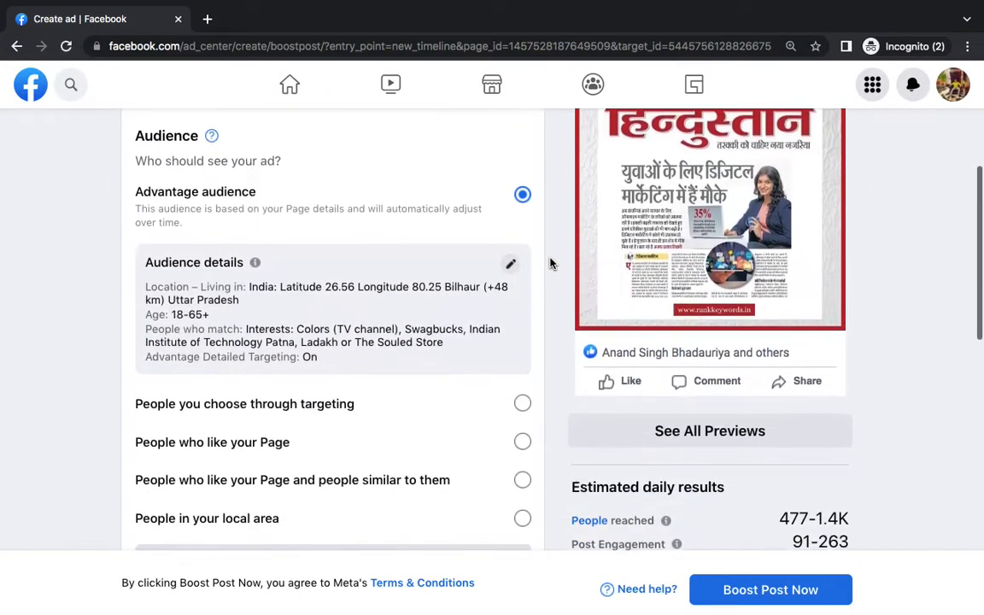
pyautogui.scroll(-6, 549, 263)
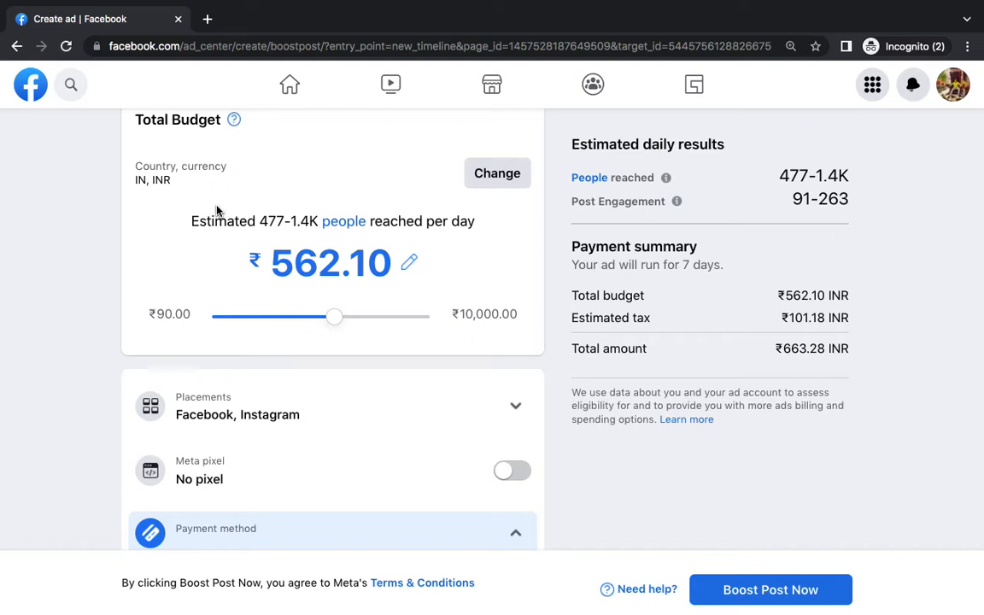
pyautogui.scroll(4, 217, 209)
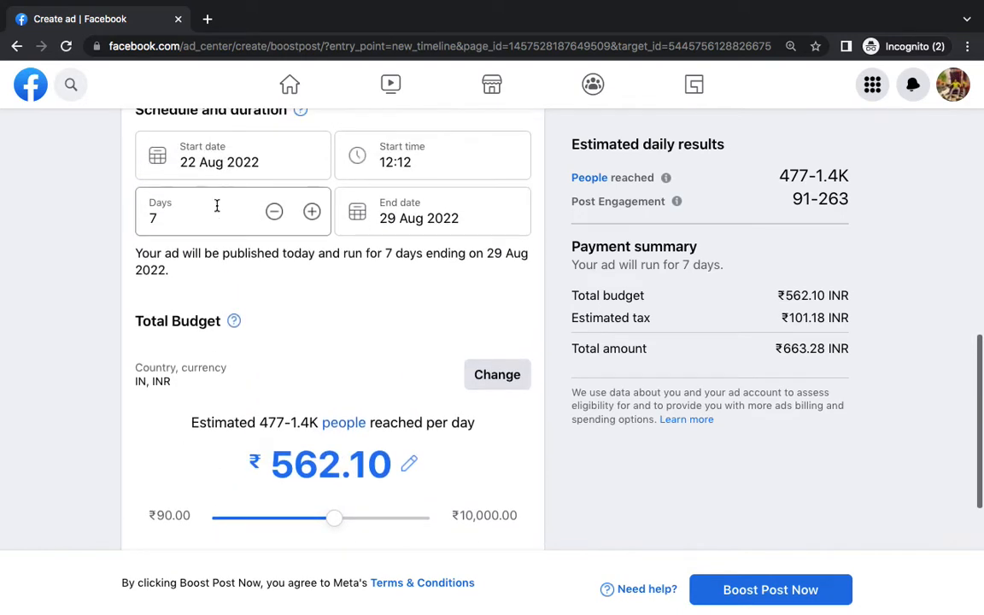
pyautogui.click(173, 215)
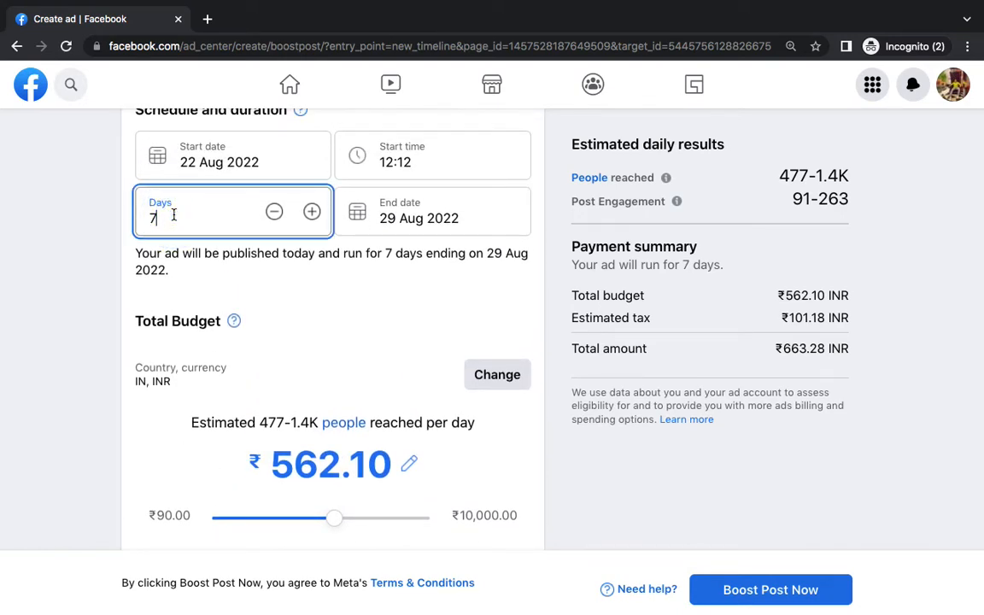
pyautogui.click(274, 212)
pyautogui.click(275, 211)
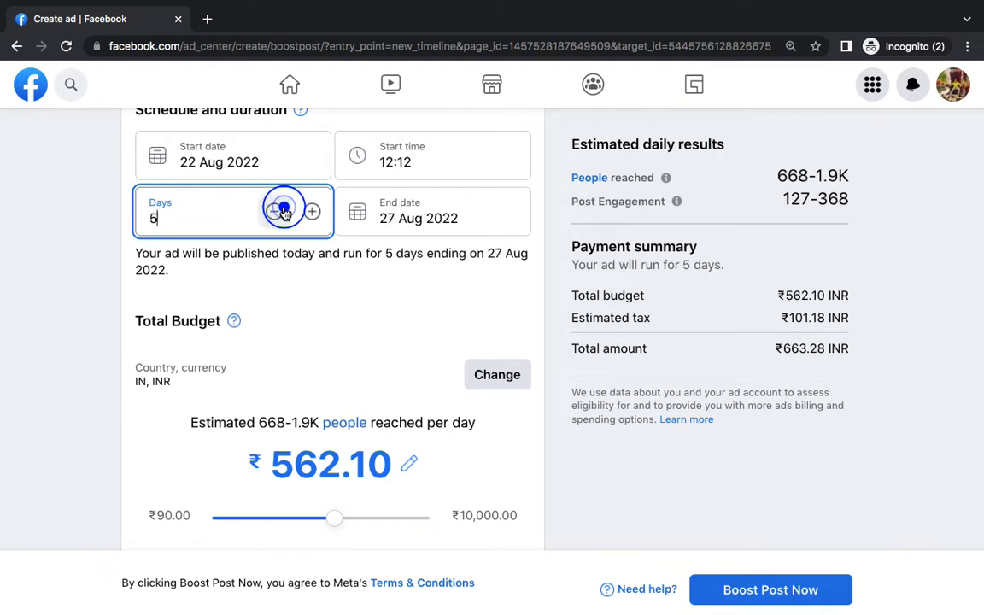
pyautogui.click(274, 212)
pyautogui.click(274, 211)
pyautogui.click(278, 275)
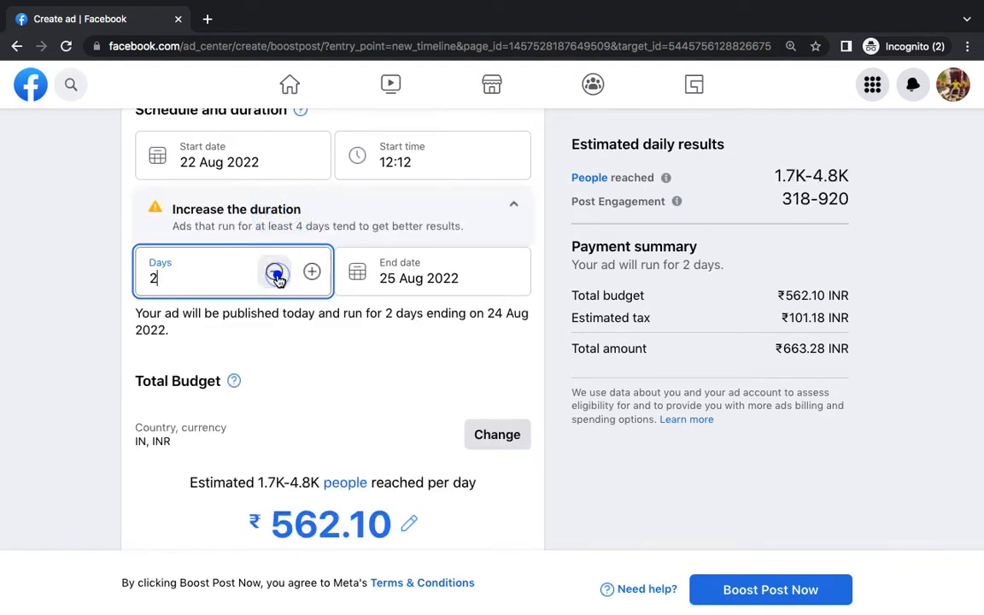
pyautogui.scroll(-1, 287, 316)
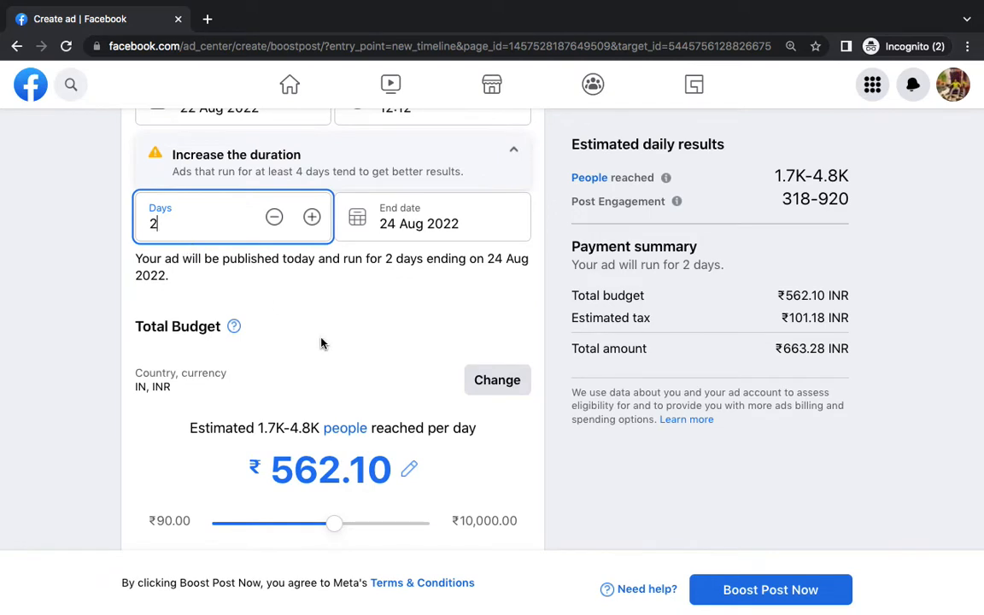
pyautogui.scroll(-1, 322, 343)
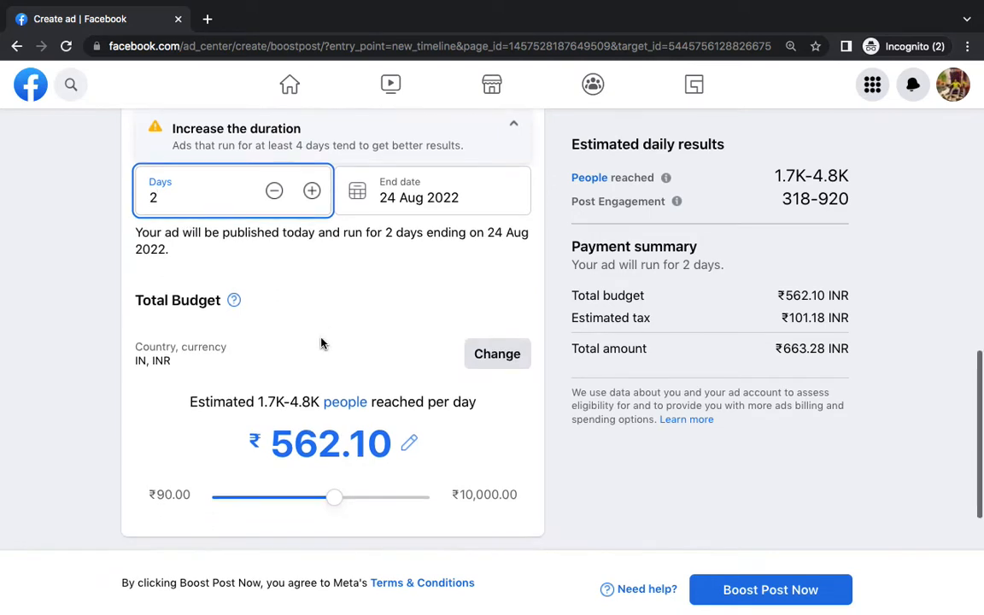
# Set the boost budget amount to 400
pyautogui.click(318, 440)
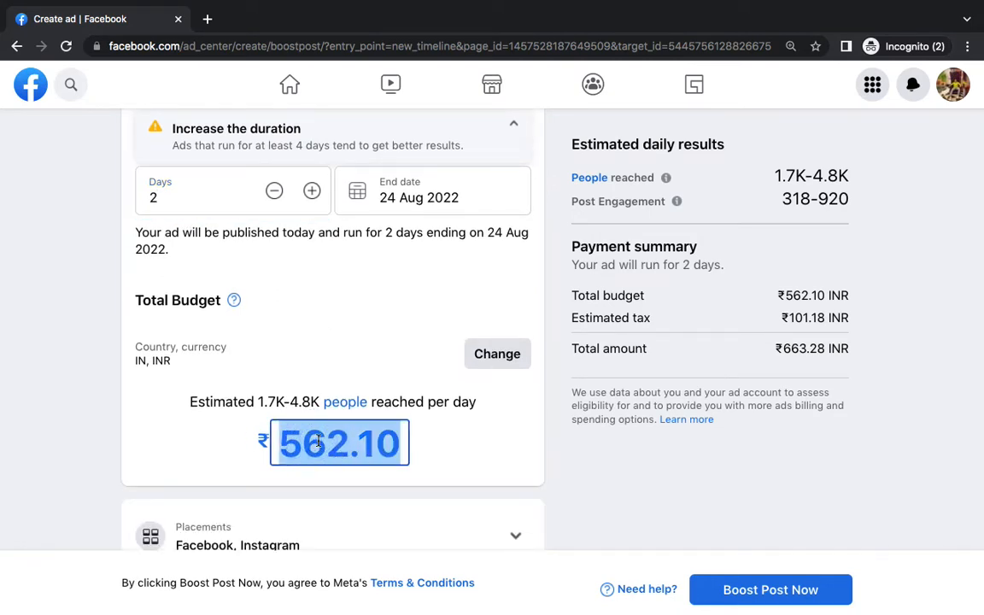
pyautogui.scroll(-2, 317, 440)
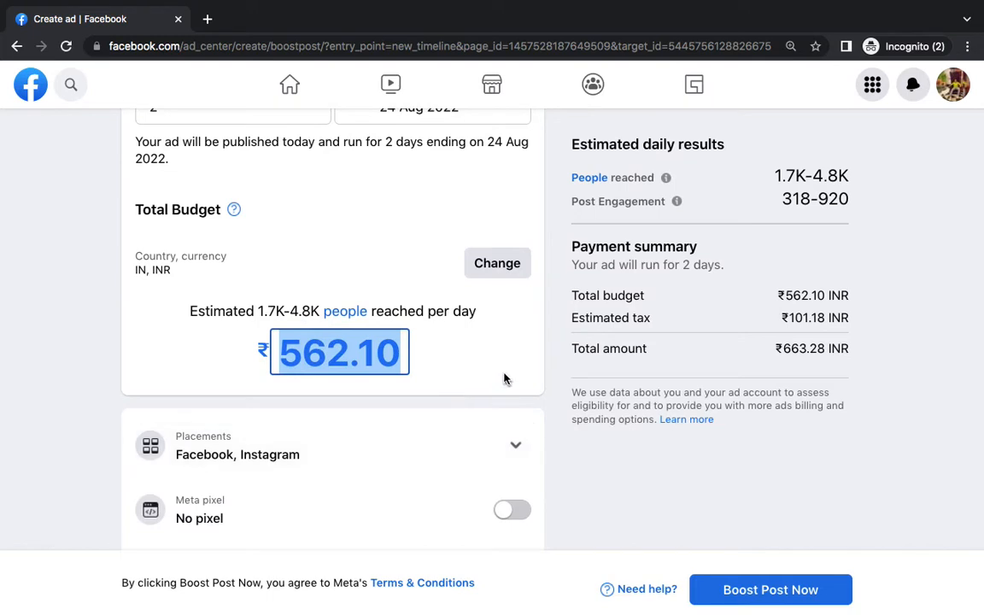
pyautogui.write('400')
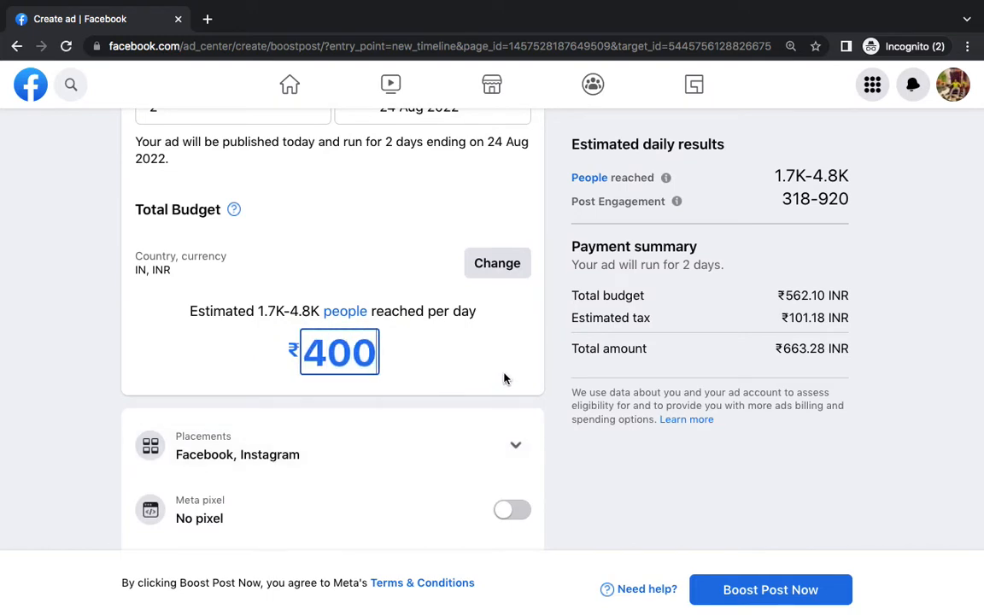
pyautogui.click(562, 376)
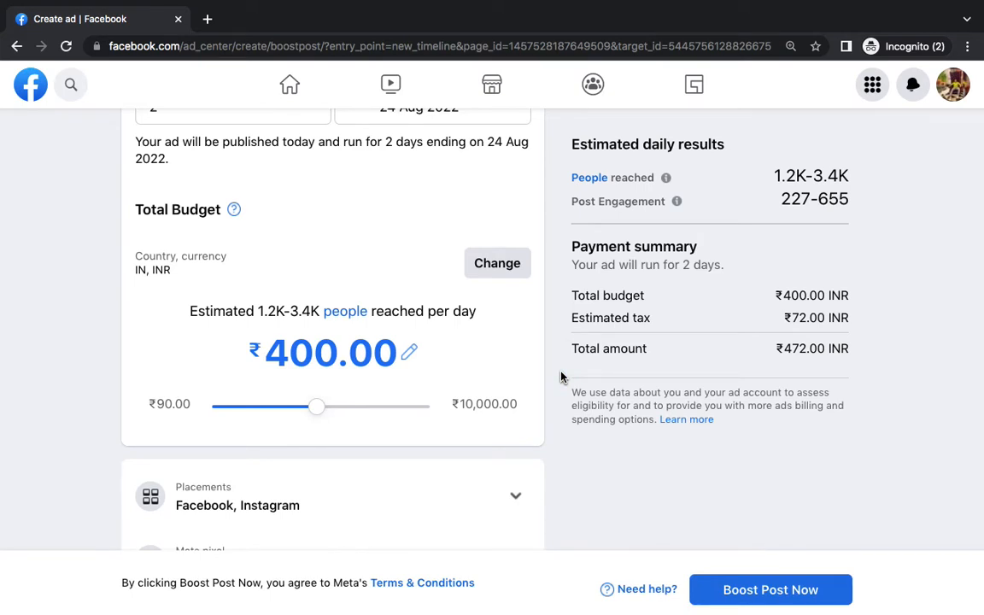
# Try a 100 budget to show the minimum-budget error, then restore 400
pyautogui.click(333, 337)
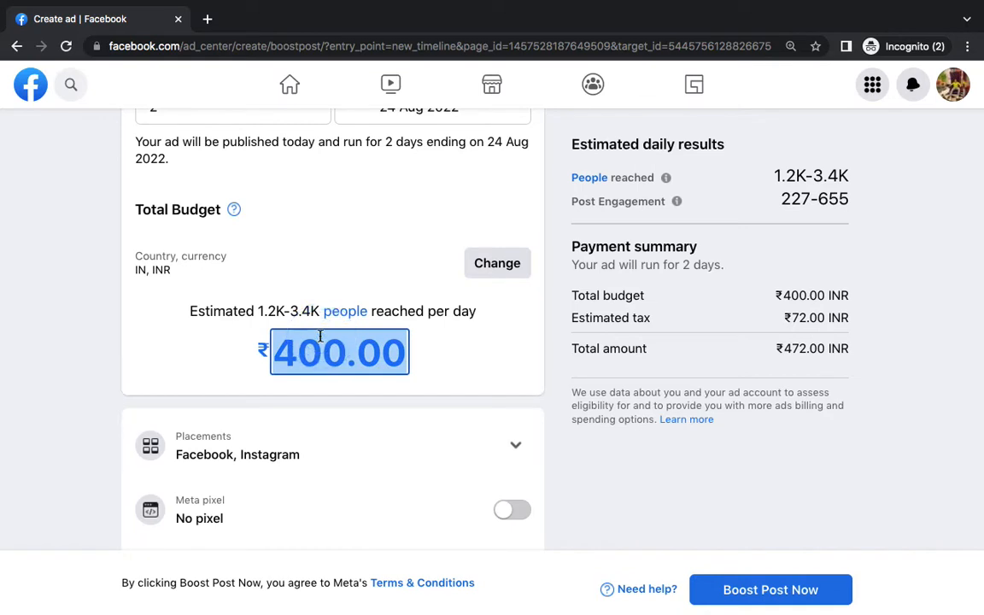
pyautogui.write('100')
pyautogui.click(72, 369)
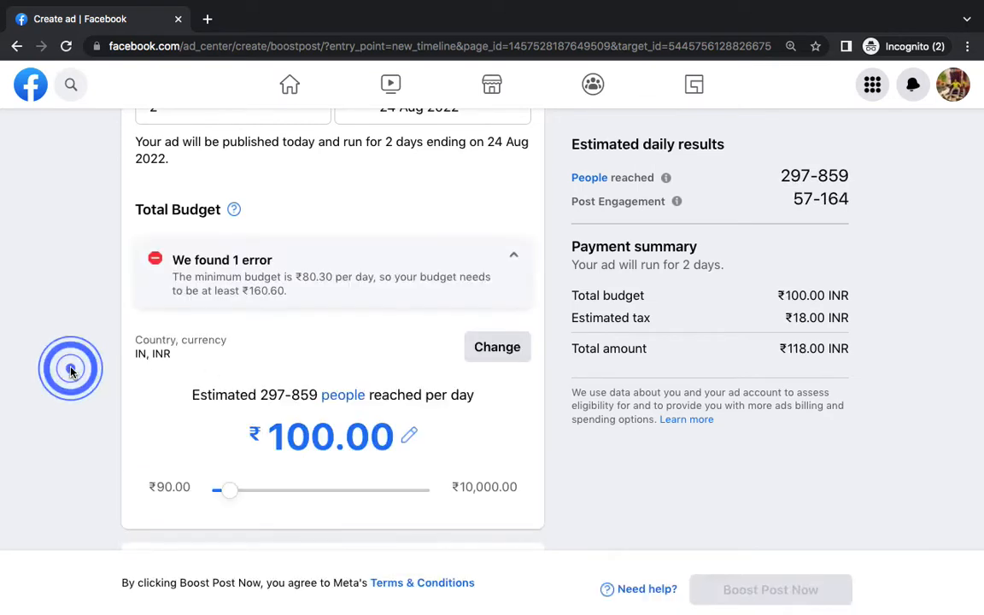
pyautogui.click(253, 260)
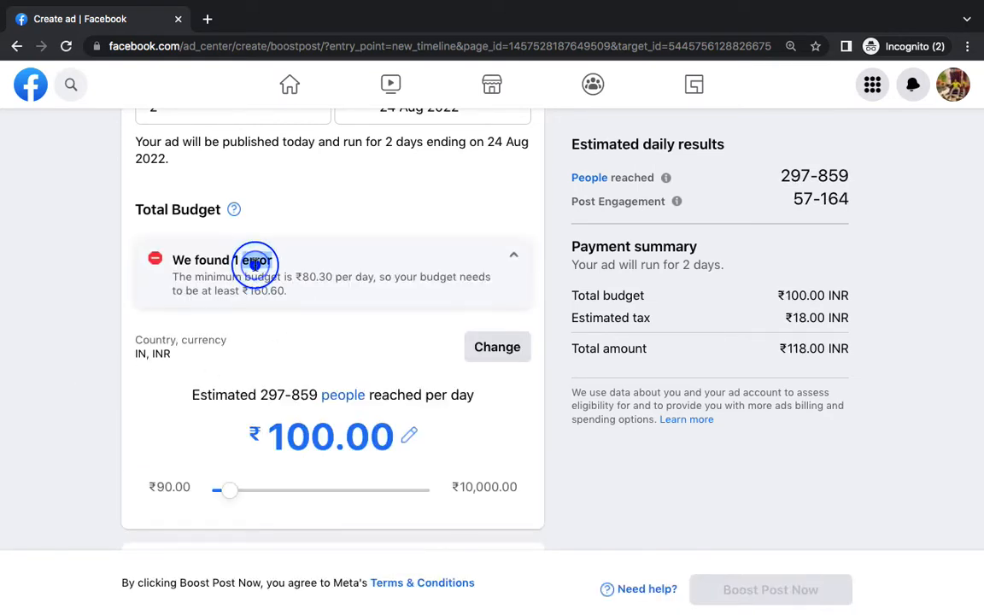
pyautogui.tripleClick(299, 272)
pyautogui.click(311, 427)
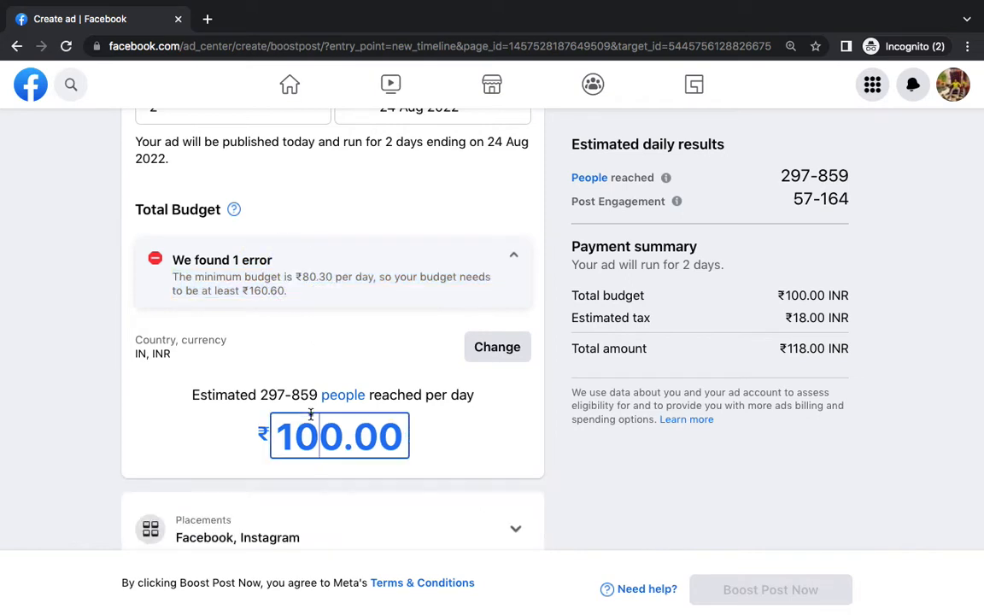
pyautogui.doubleClick(310, 416)
pyautogui.scroll(-1, 310, 416)
pyautogui.write('400')
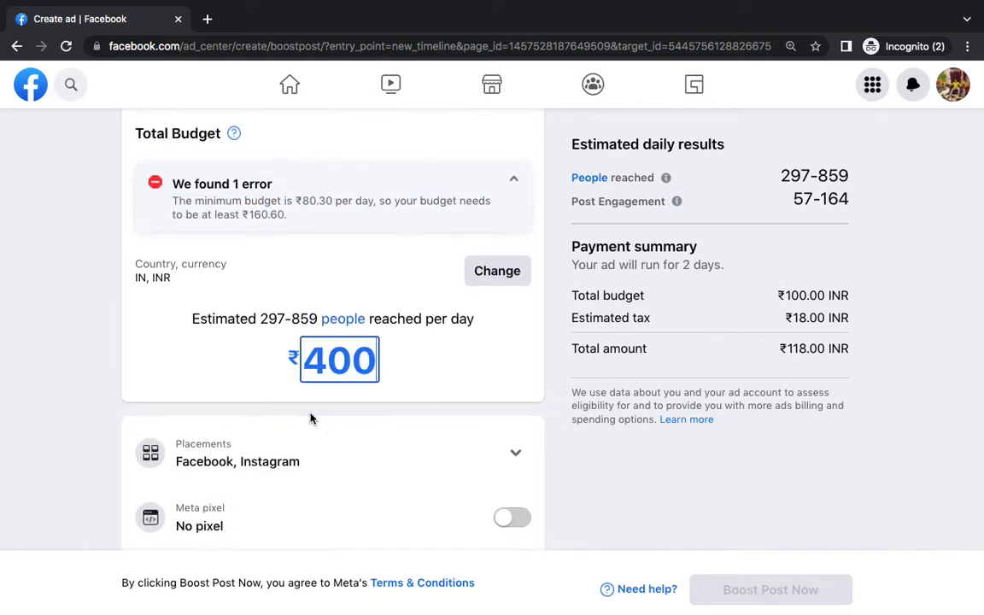
pyautogui.click(3, 244)
# Highlight the estimated daily results: 1.2K-3.4K people reached and 227-655 post engagements
pyautogui.scroll(3, 268, 272)
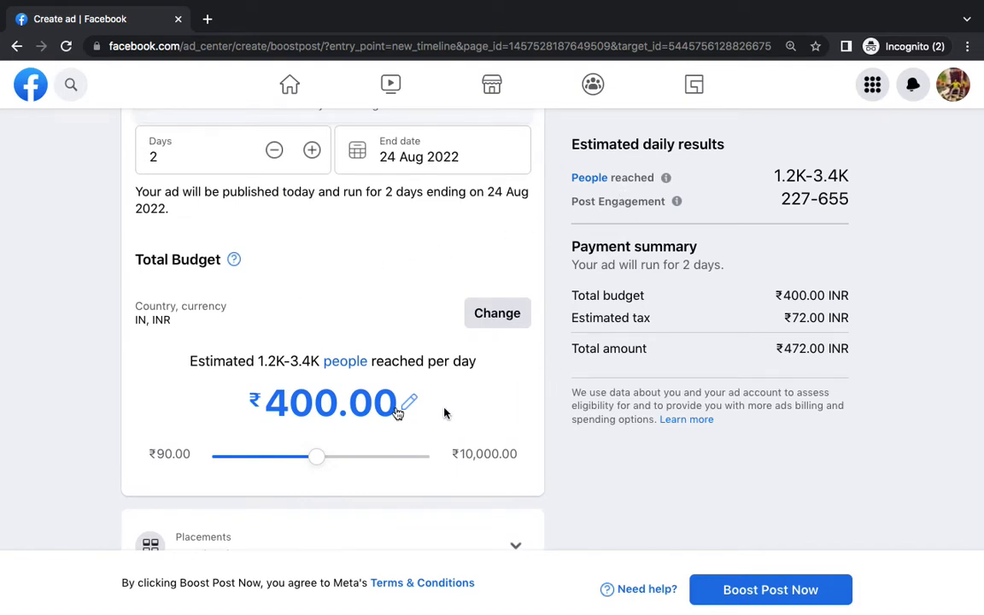
pyautogui.click(331, 403)
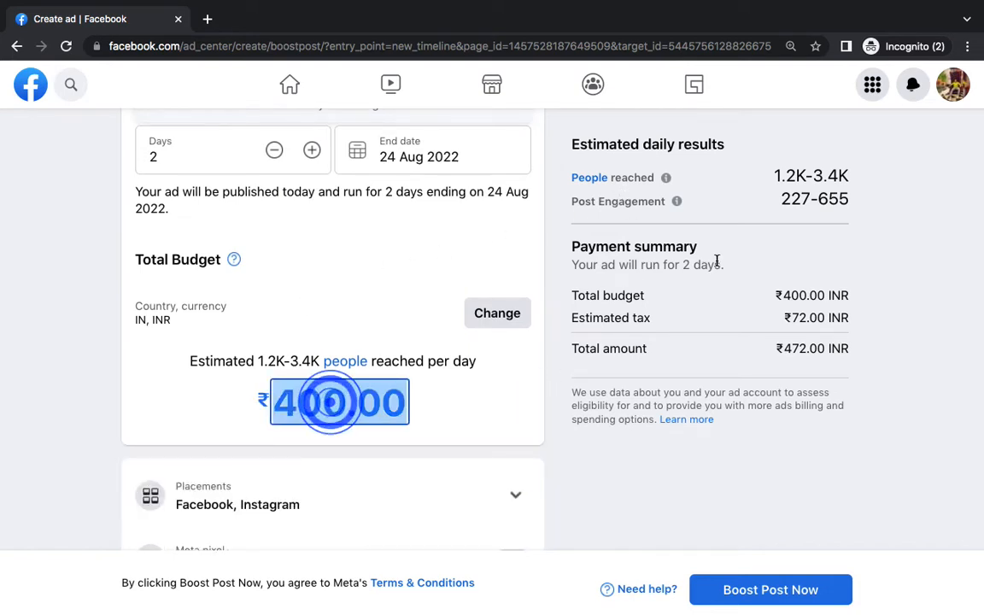
pyautogui.click(735, 211)
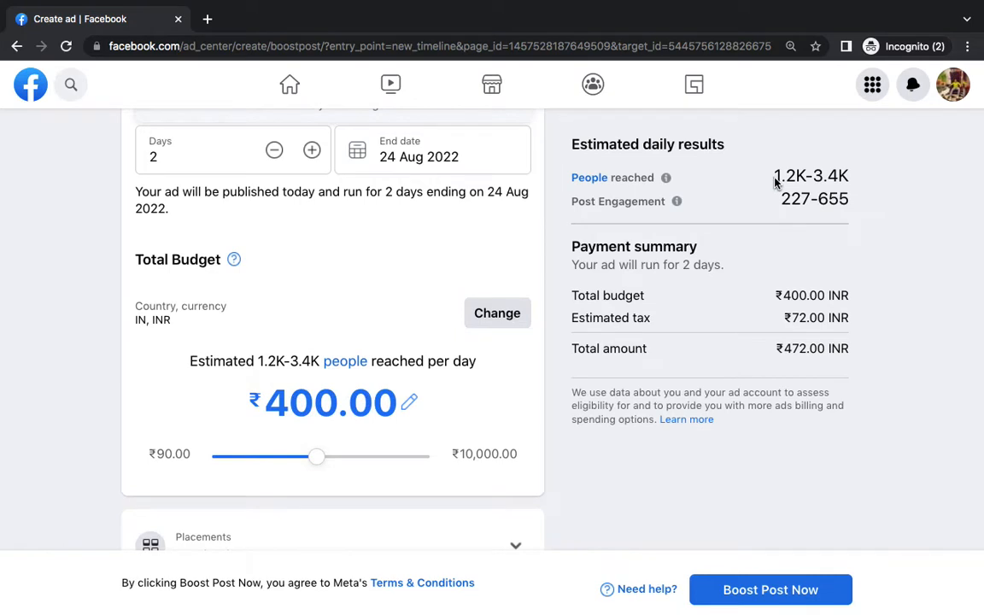
pyautogui.moveTo(776, 181); pyautogui.dragTo(844, 175)
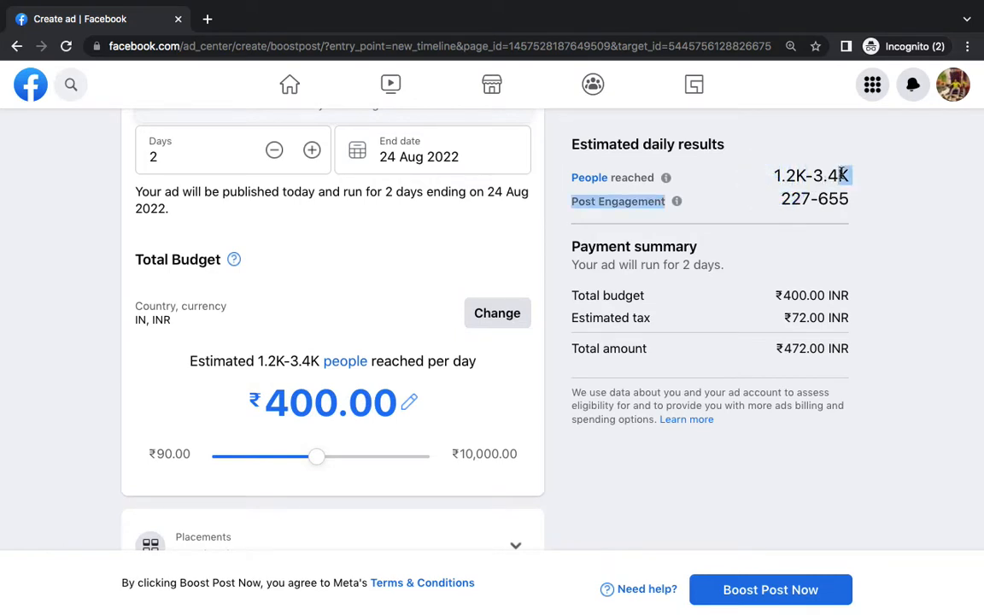
pyautogui.tripleClick(799, 186)
pyautogui.tripleClick(793, 175)
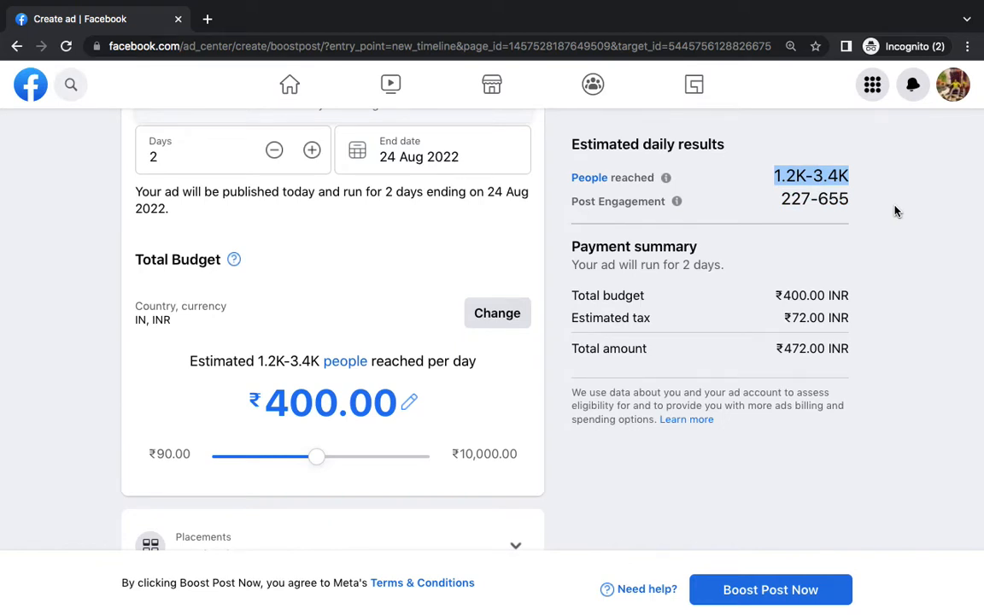
pyautogui.tripleClick(614, 146)
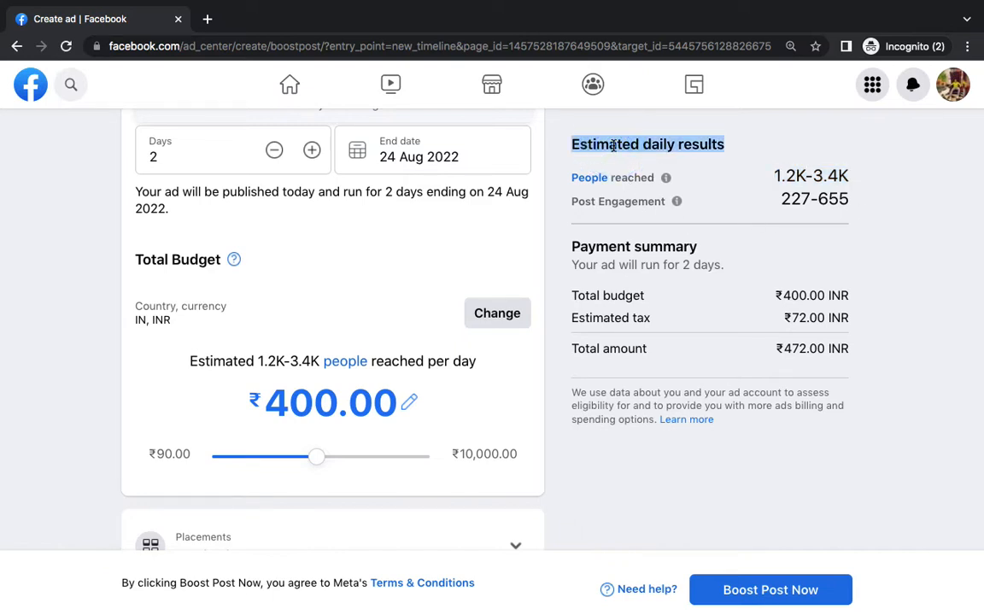
# Add 'Budget & Duration' as step 3 of the BOOST POST list and begin step 4
pyautogui.click(47, 300)
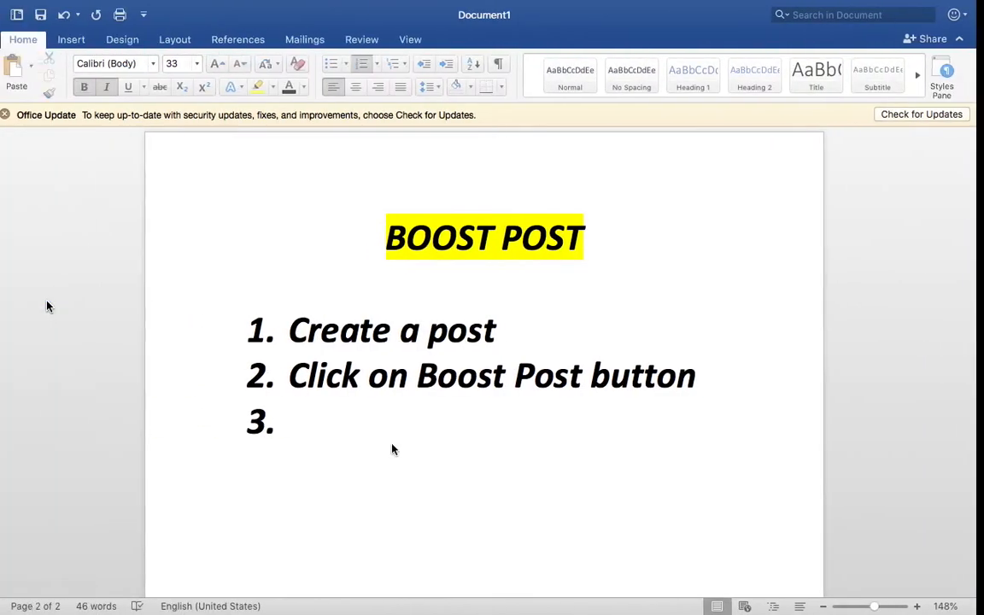
pyautogui.write('Budg')
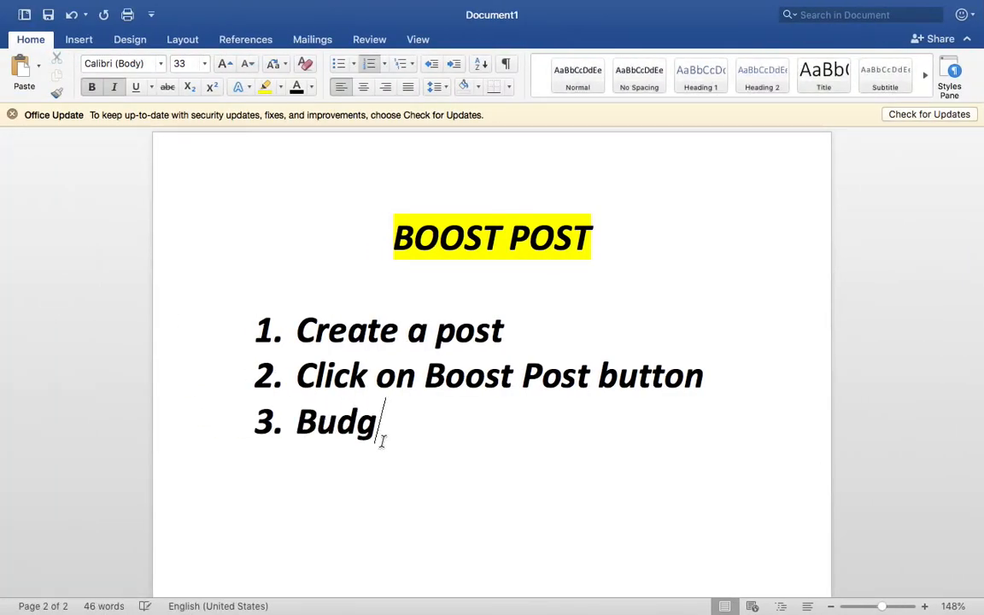
pyautogui.write('et & Dur')
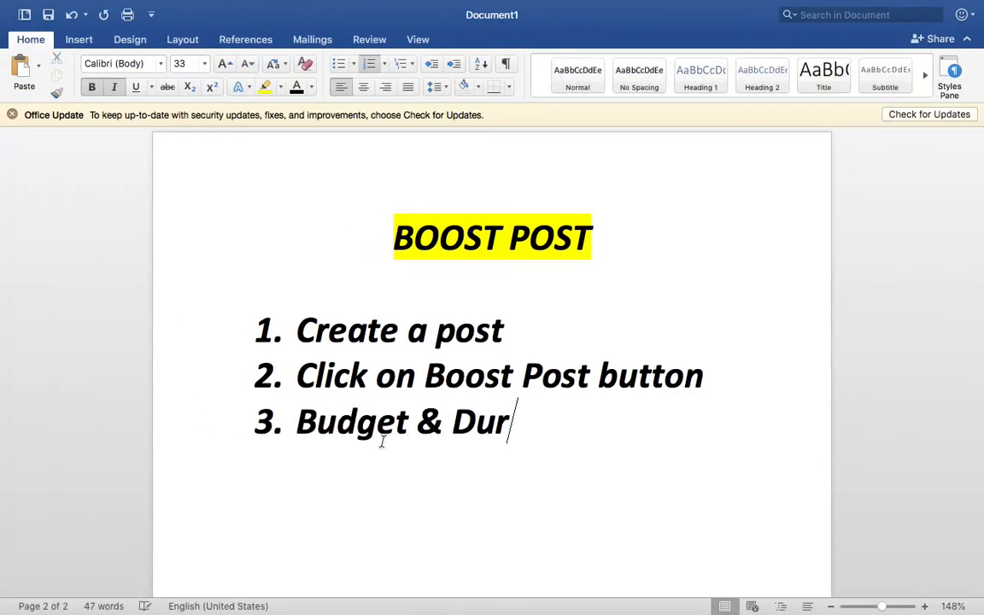
pyautogui.write('ation')
pyautogui.press('Return')
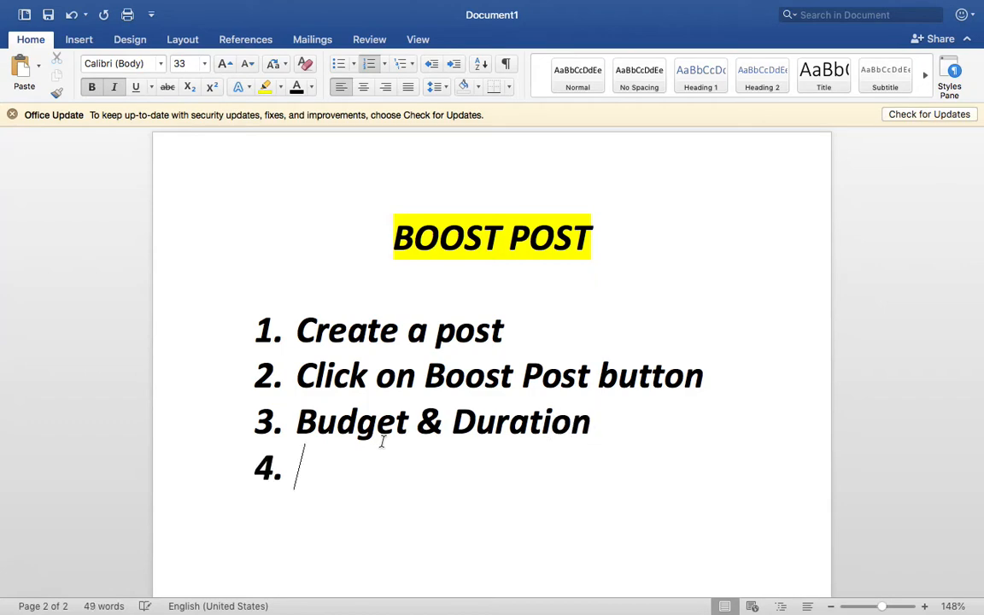
pyautogui.hotkey('ctrl', 'Right')
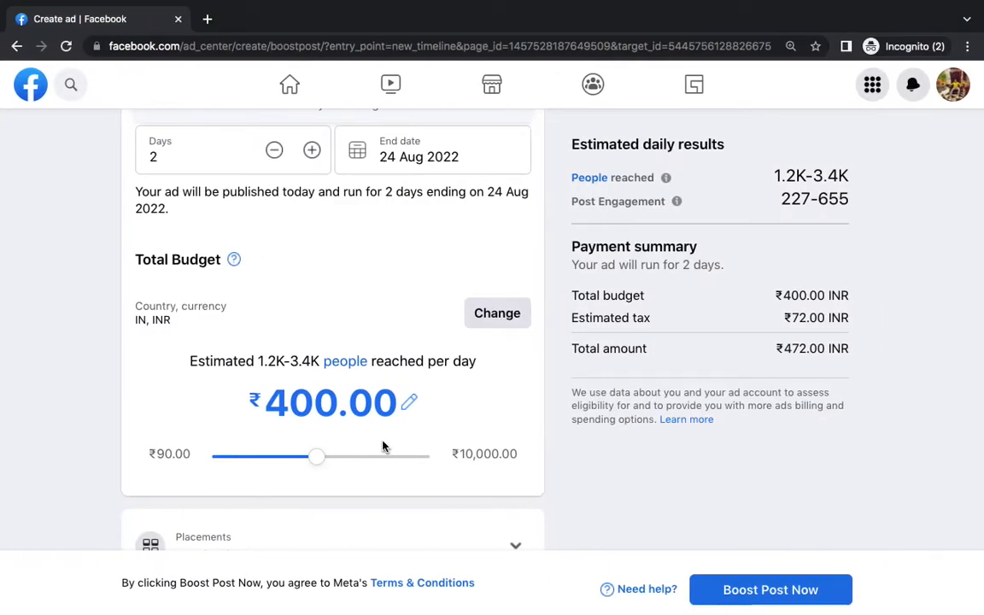
# Scroll the boost form up to the Audience section and back down
pyautogui.scroll(10, 607, 329)
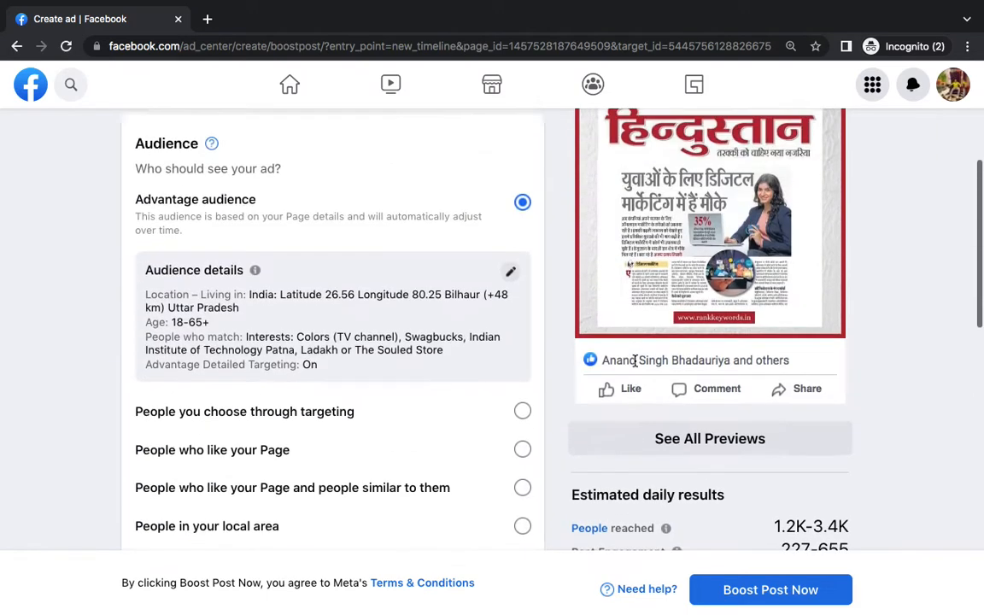
pyautogui.scroll(2, 635, 360)
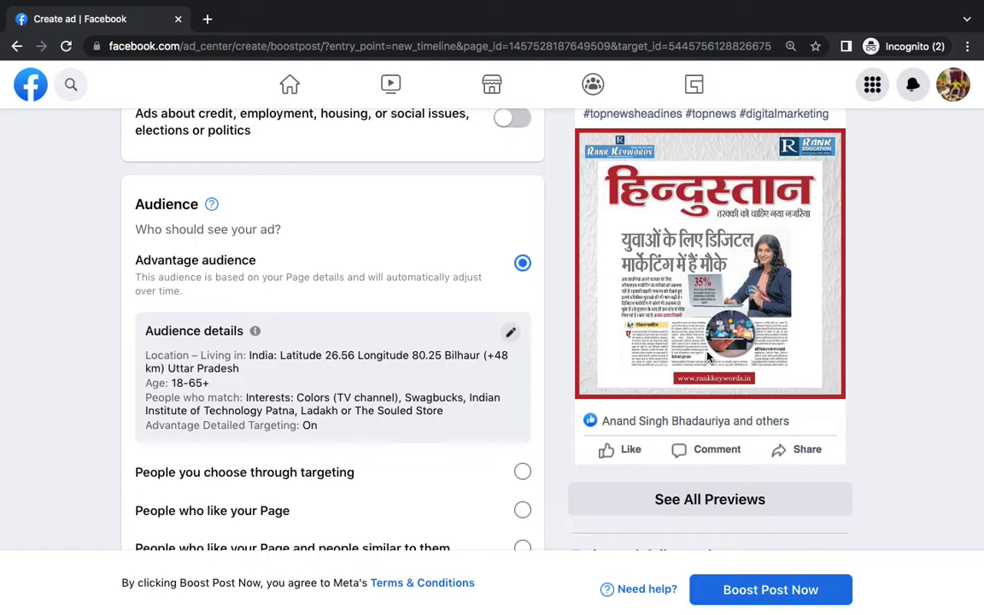
pyautogui.scroll(-4, 731, 336)
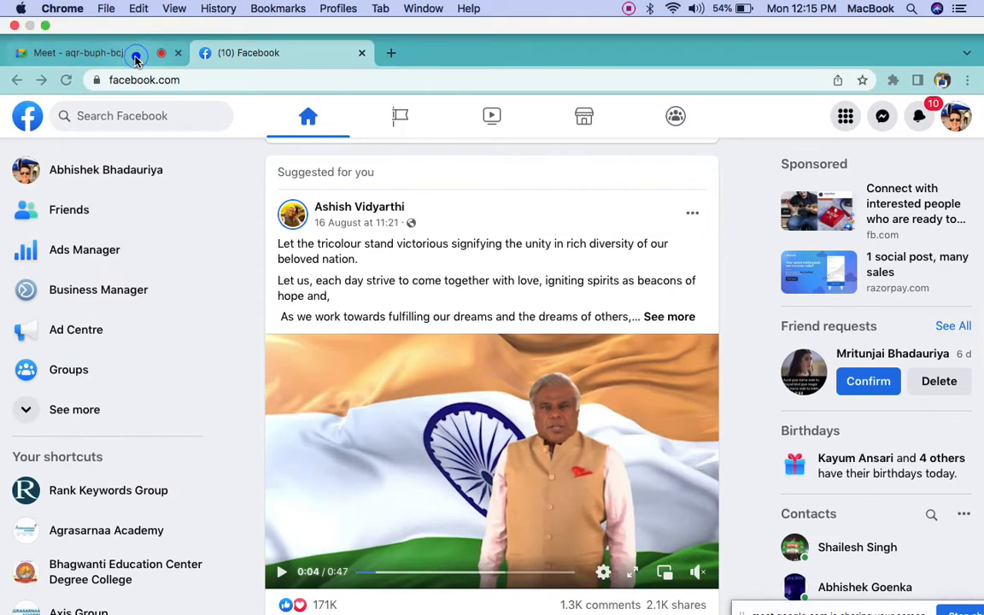
# Admit the new participant to the Meet call and toggle the microphone off and back on
pyautogui.click(135, 58)
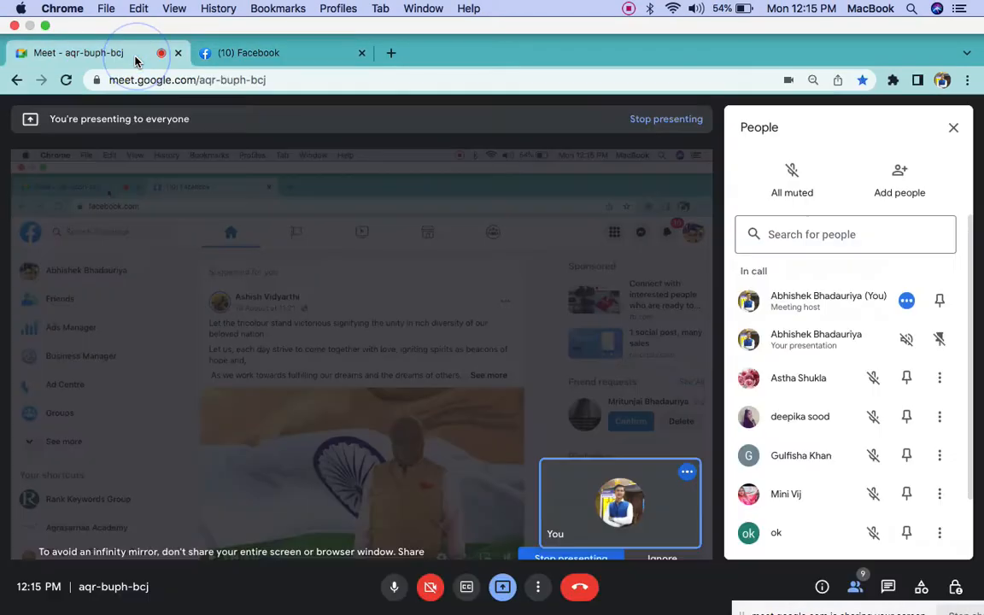
pyautogui.click(636, 167)
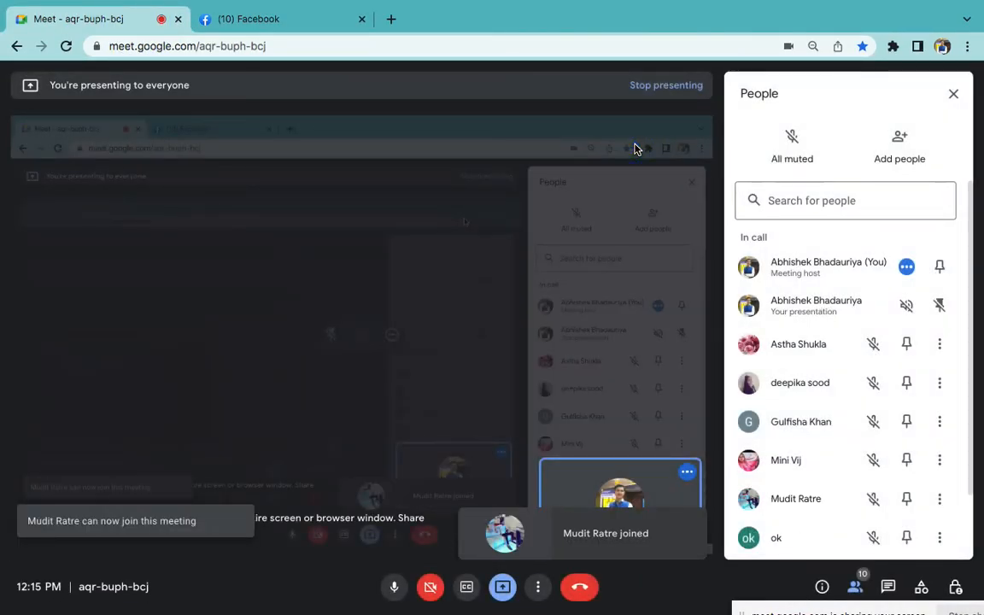
pyautogui.click(397, 586)
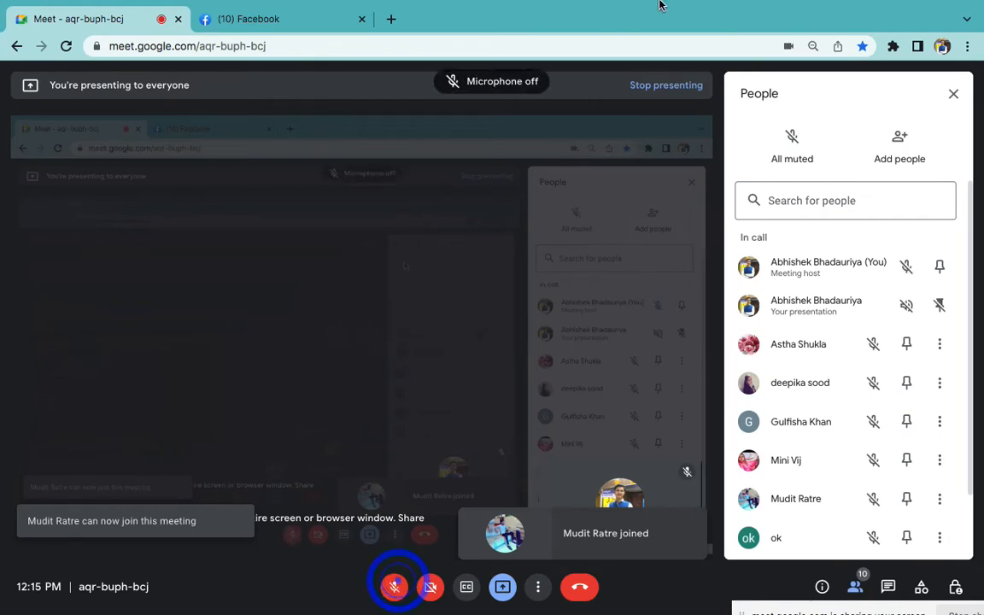
pyautogui.click(629, 8)
pyautogui.click(675, 57)
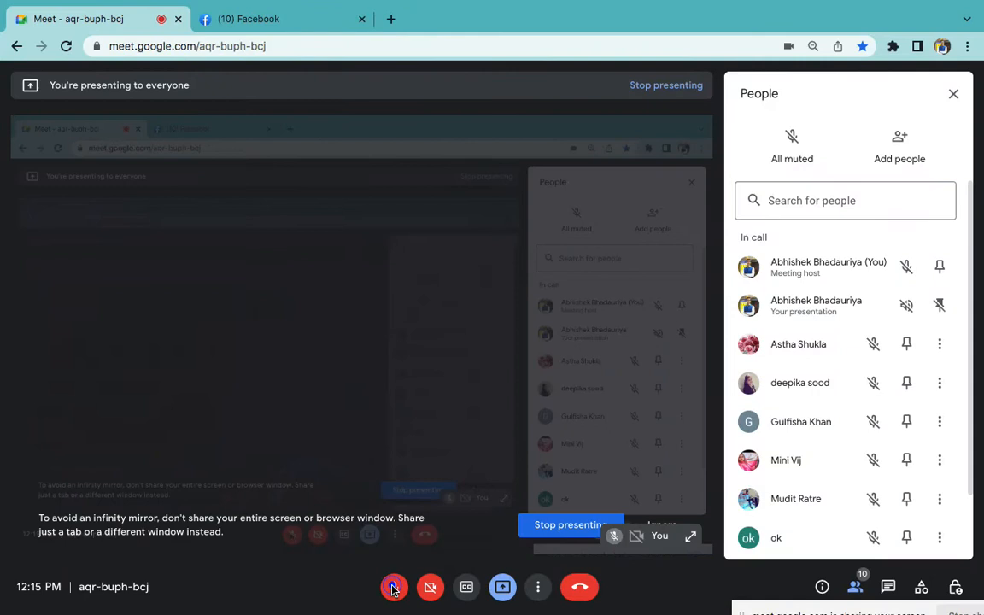
pyautogui.click(394, 589)
pyautogui.click(395, 592)
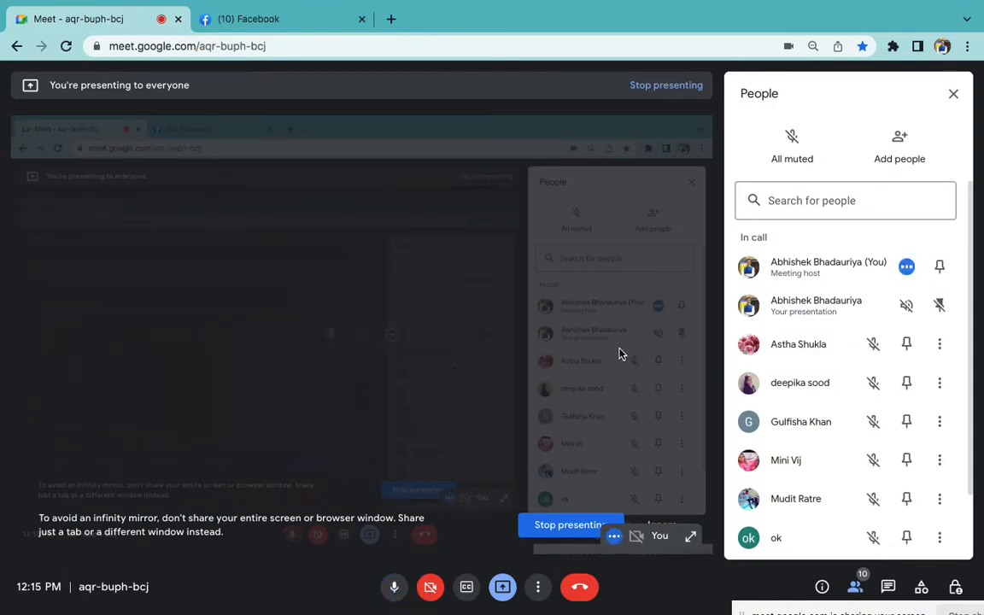
pyautogui.hotkey('ctrl', 'Right')
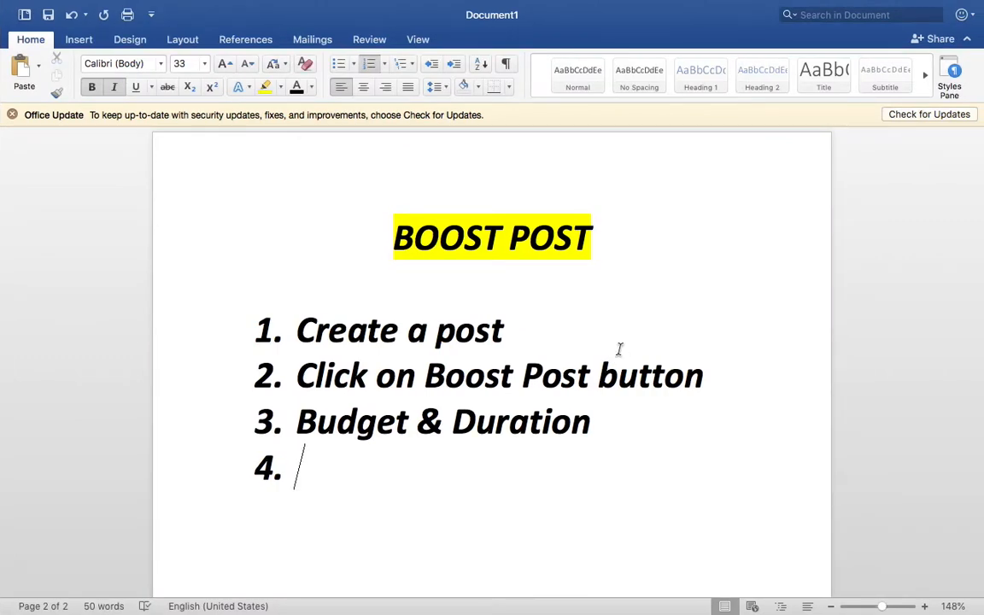
# Return to the Facebook boost page and start a new custom audience from the Audience section
pyautogui.hotkey('ctrl', 'Right')
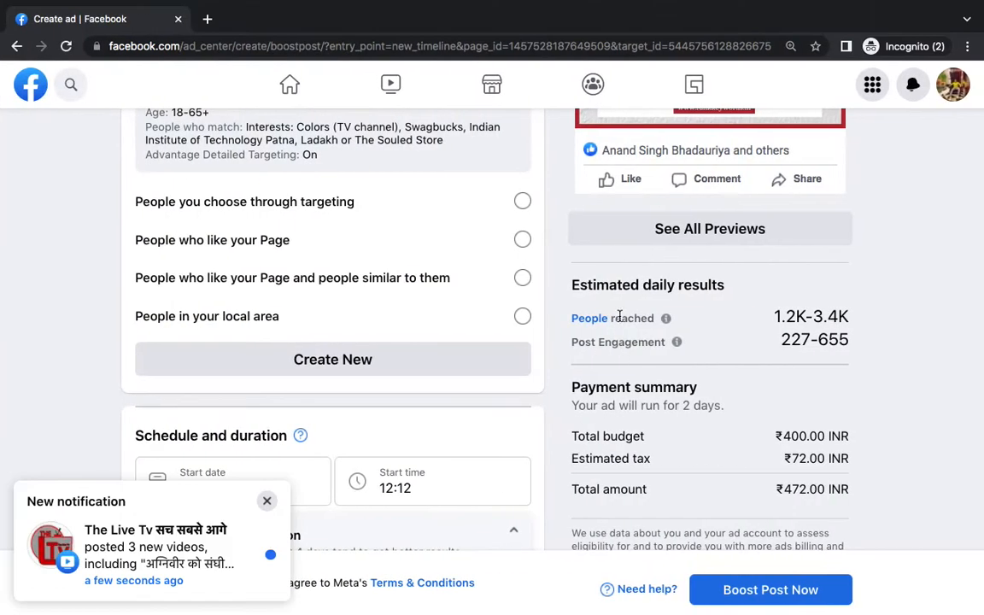
pyautogui.click(266, 501)
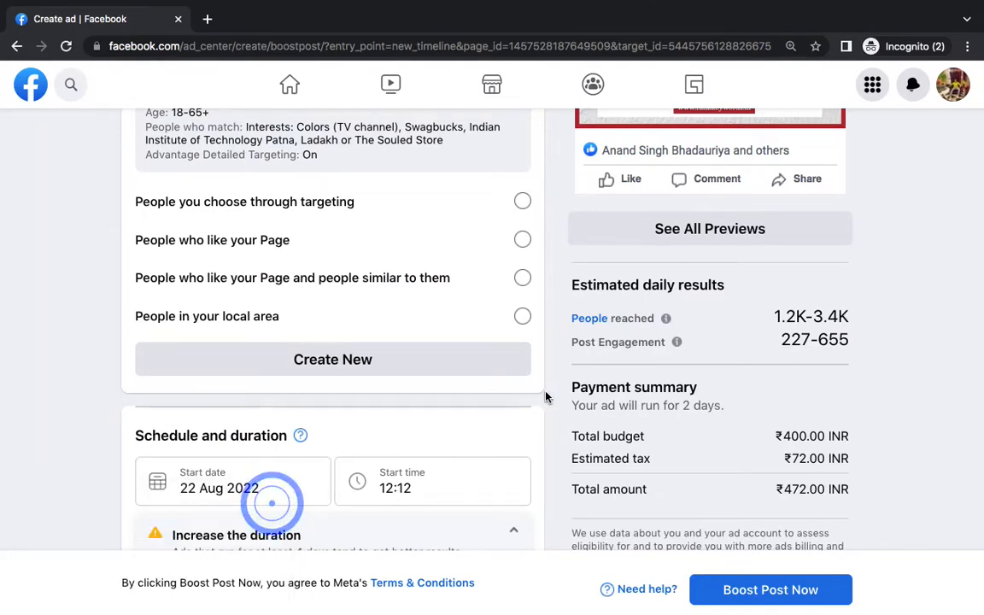
pyautogui.scroll(4, 546, 397)
pyautogui.scroll(-5, 547, 413)
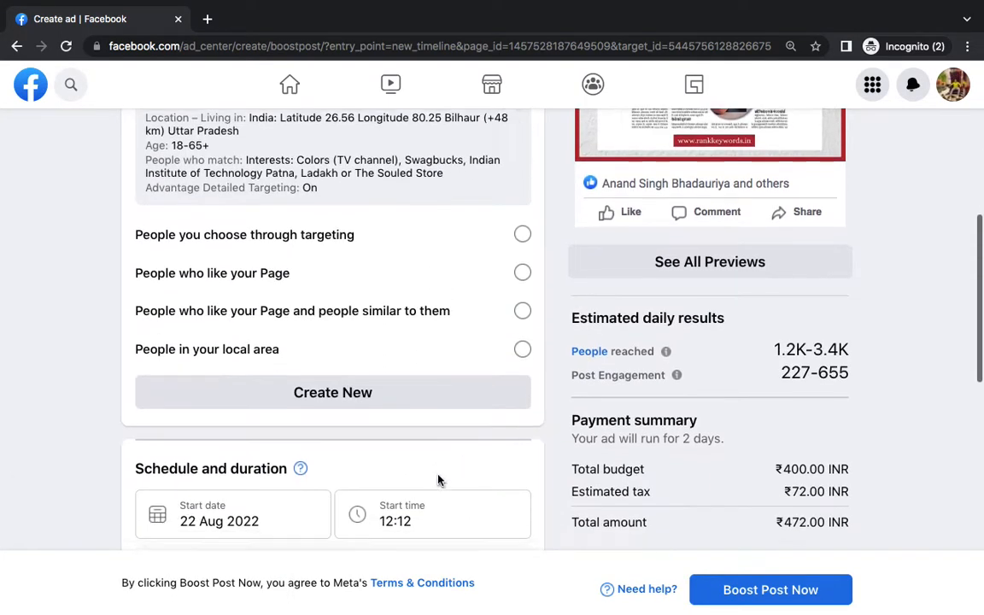
pyautogui.scroll(4, 403, 395)
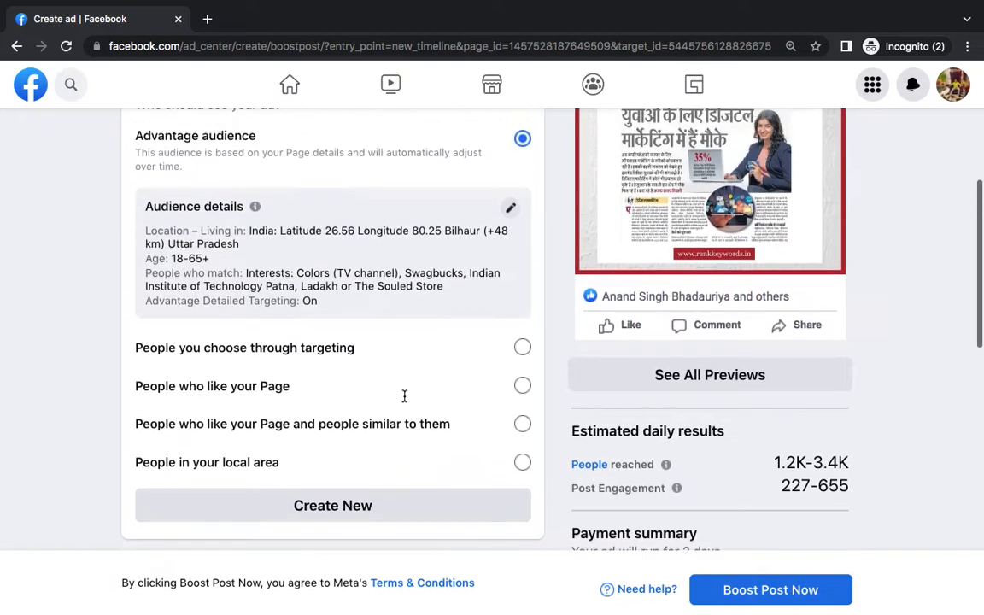
pyautogui.doubleClick(158, 160)
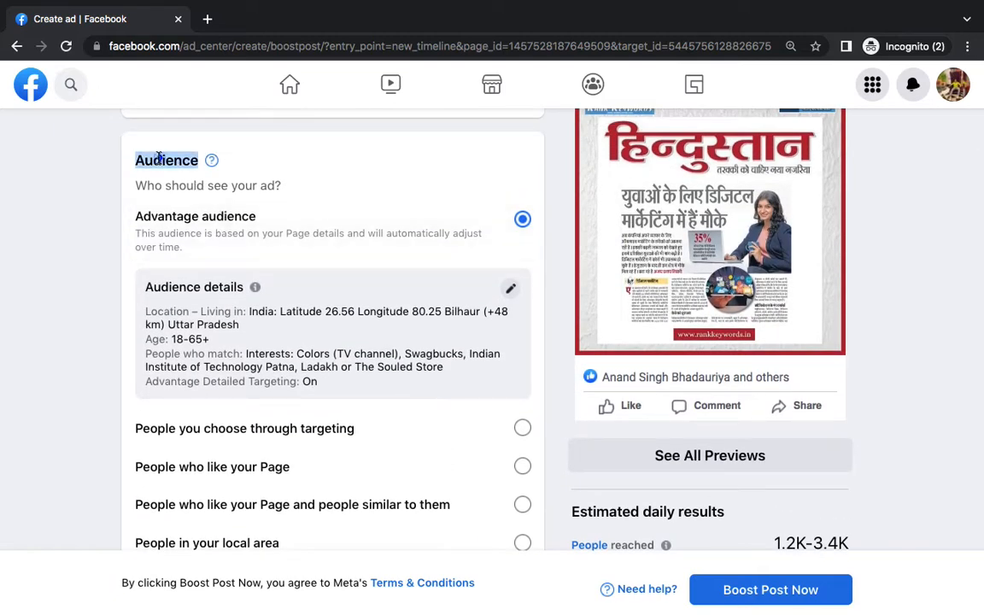
pyautogui.scroll(-2, 285, 248)
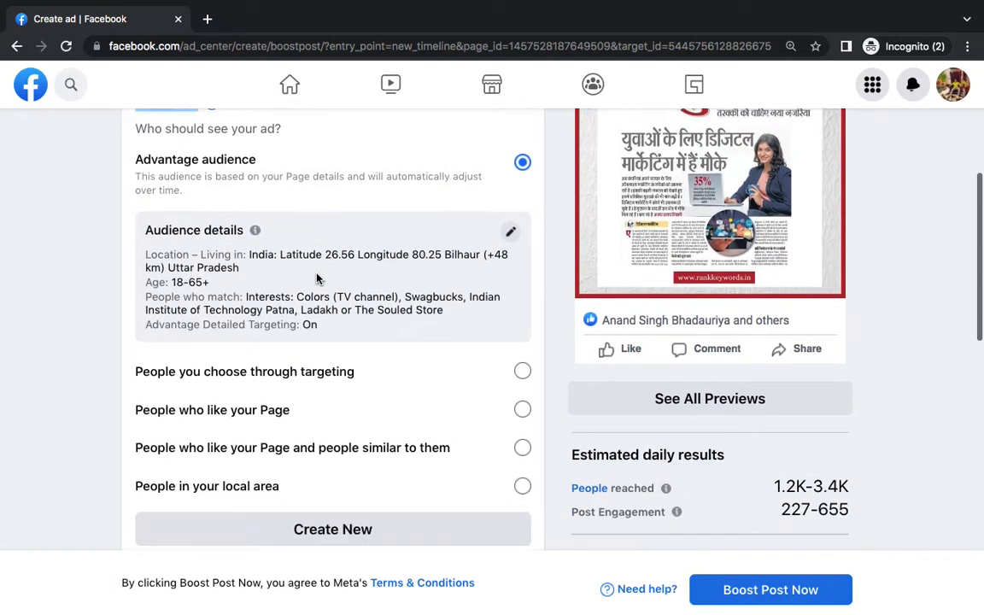
pyautogui.scroll(-1, 317, 272)
pyautogui.click(336, 451)
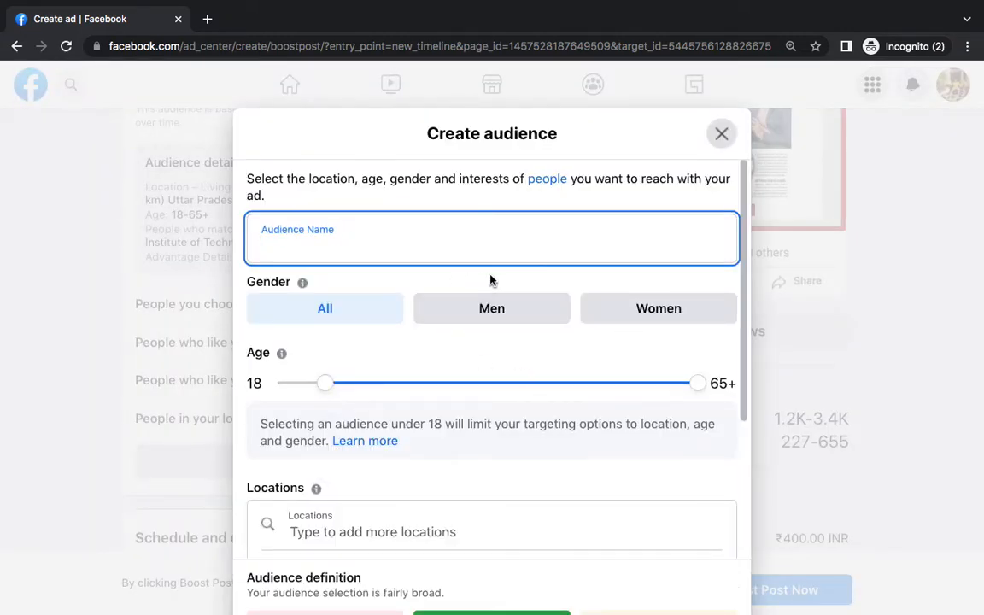
# Lower the new audience's maximum age to 30, giving an 18–30 age range
pyautogui.scroll(-2, 490, 280)
pyautogui.scroll(-1, 457, 431)
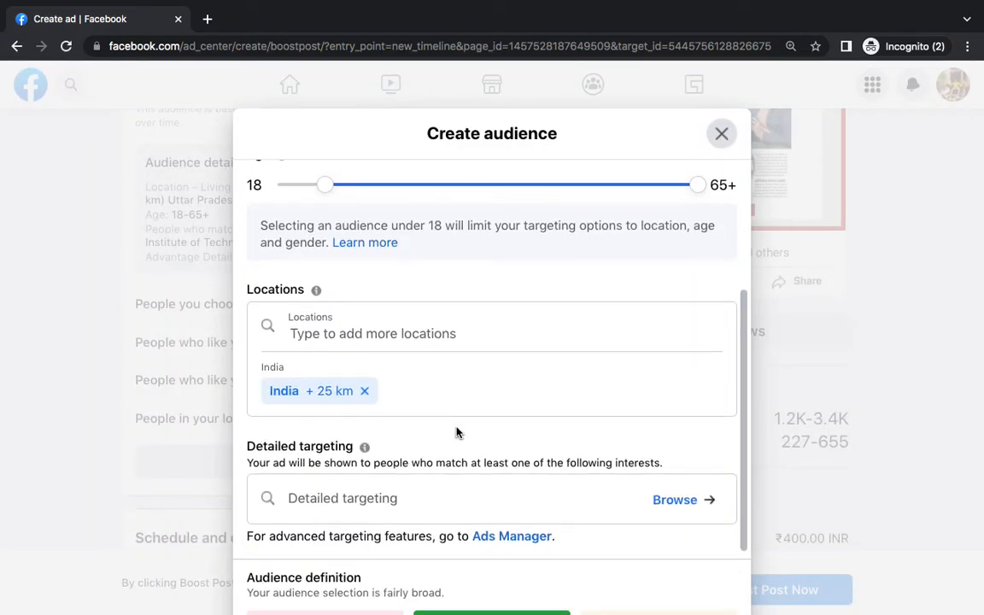
pyautogui.scroll(3, 368, 266)
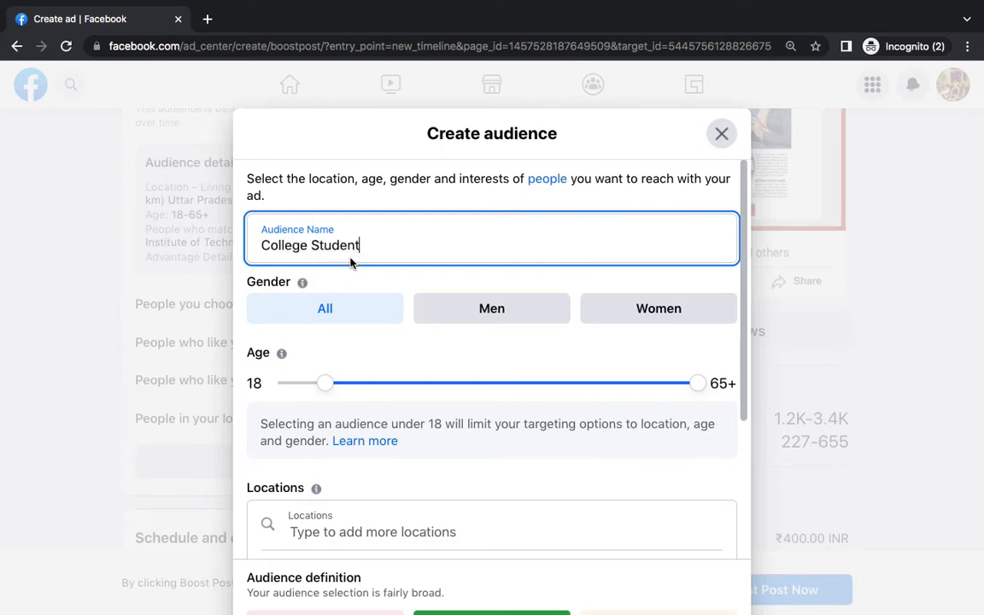
pyautogui.scroll(-1, 432, 387)
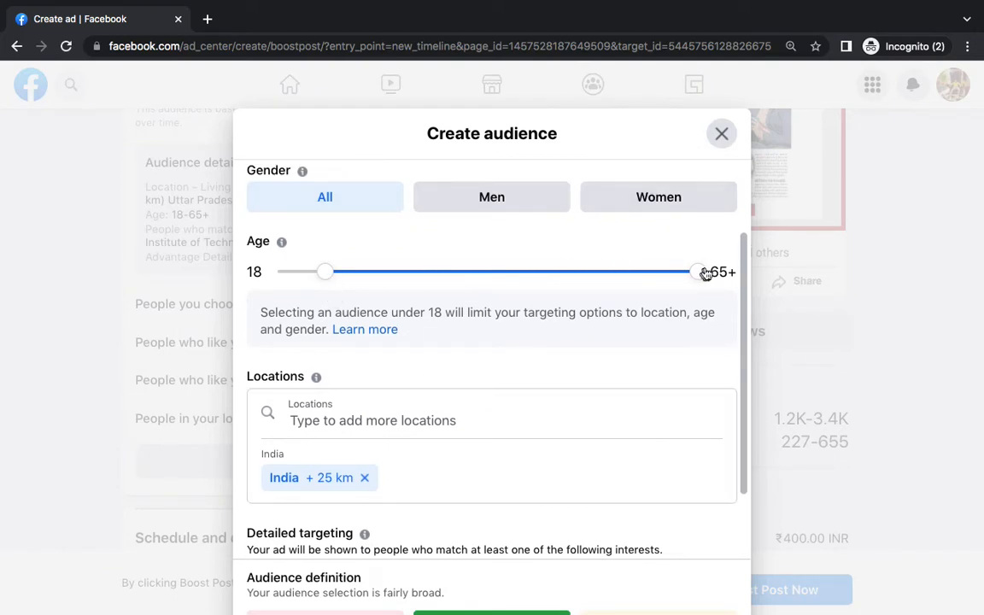
pyautogui.moveTo(706, 273); pyautogui.dragTo(416, 276)
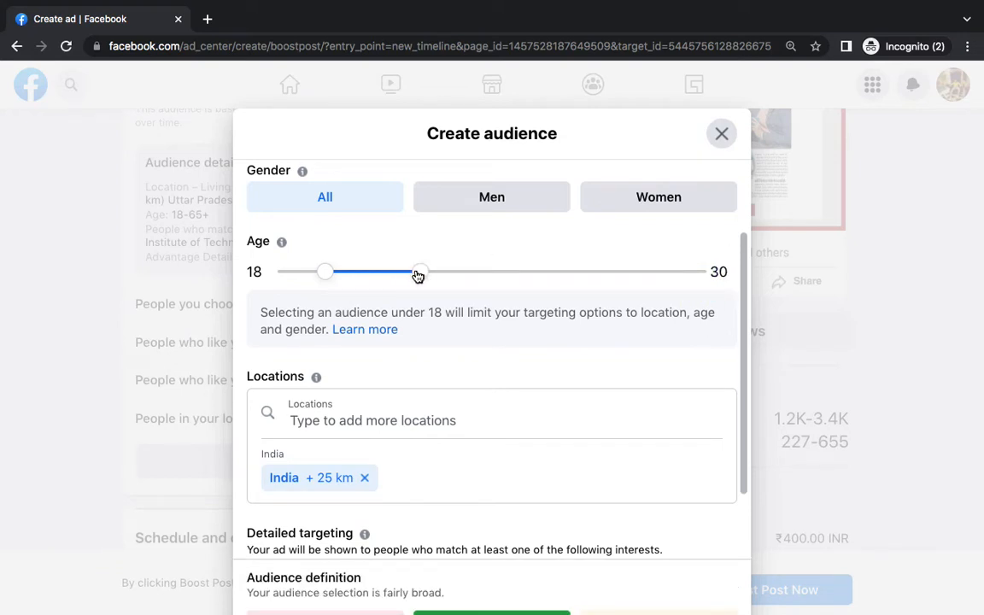
pyautogui.scroll(-1, 484, 344)
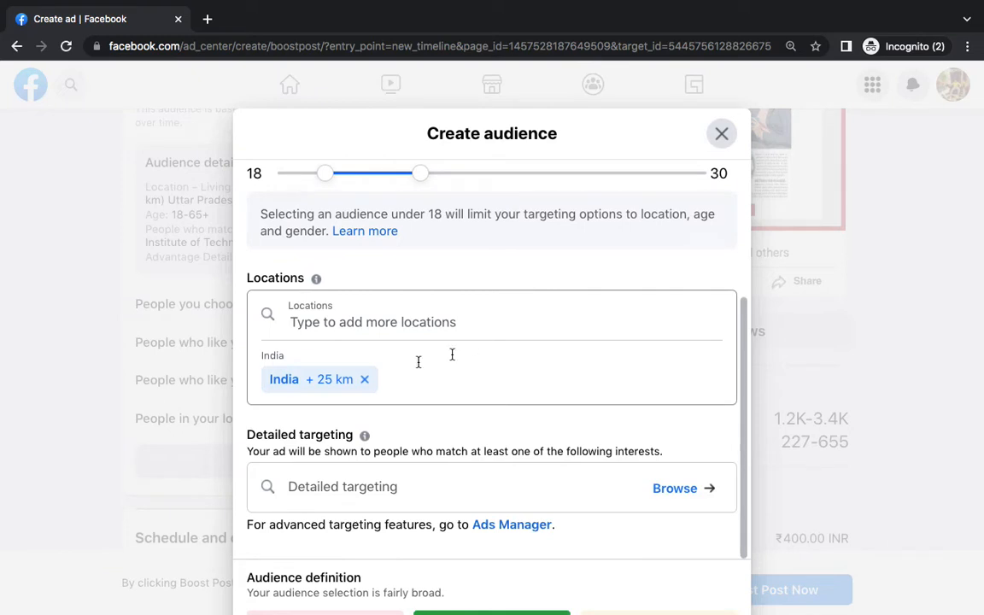
# Change the audience's target location to Lucknow, Uttar Pradesh
pyautogui.click(350, 331)
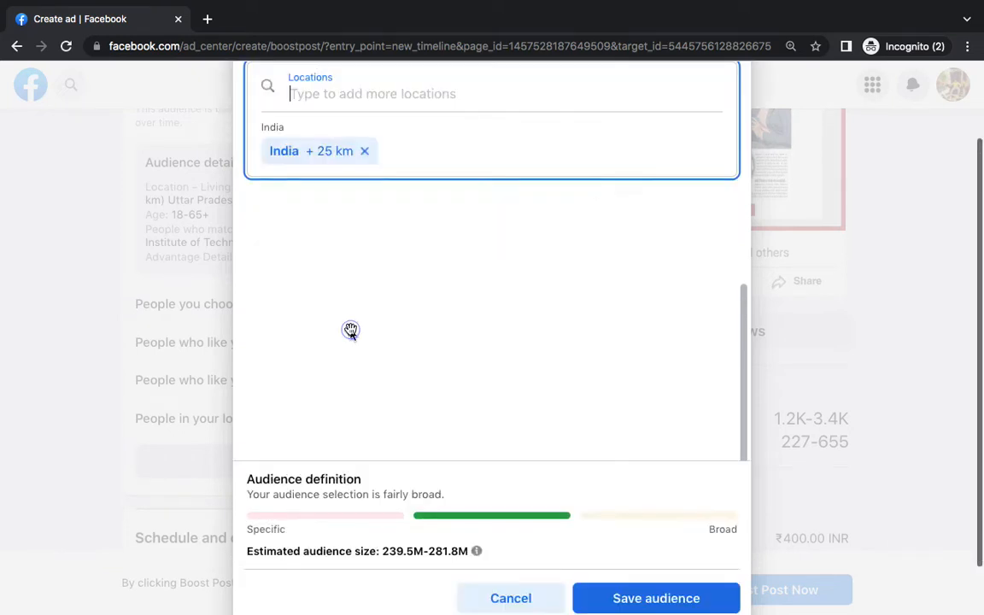
pyautogui.scroll(1, 479, 157)
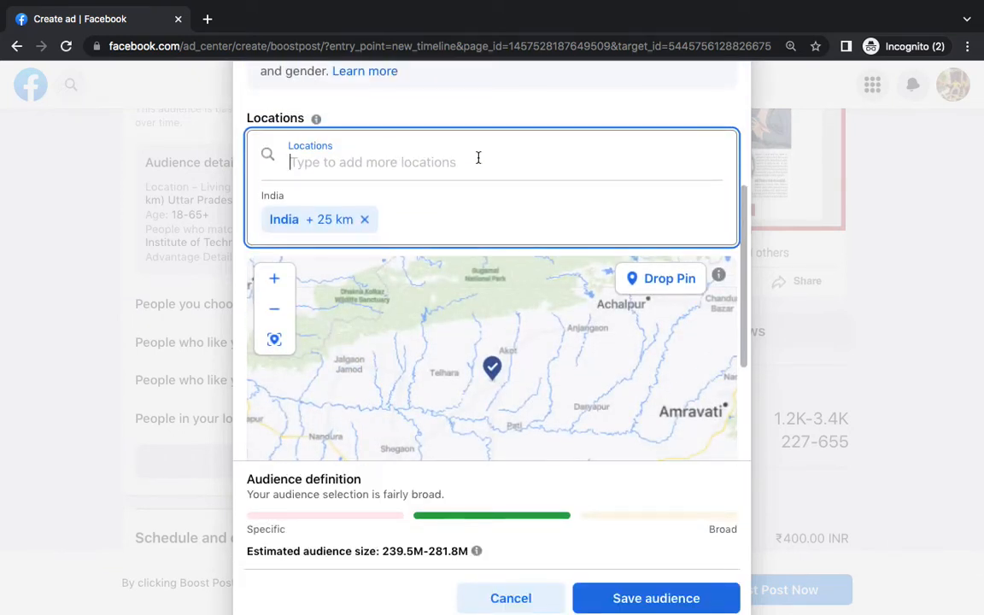
pyautogui.write('lu')
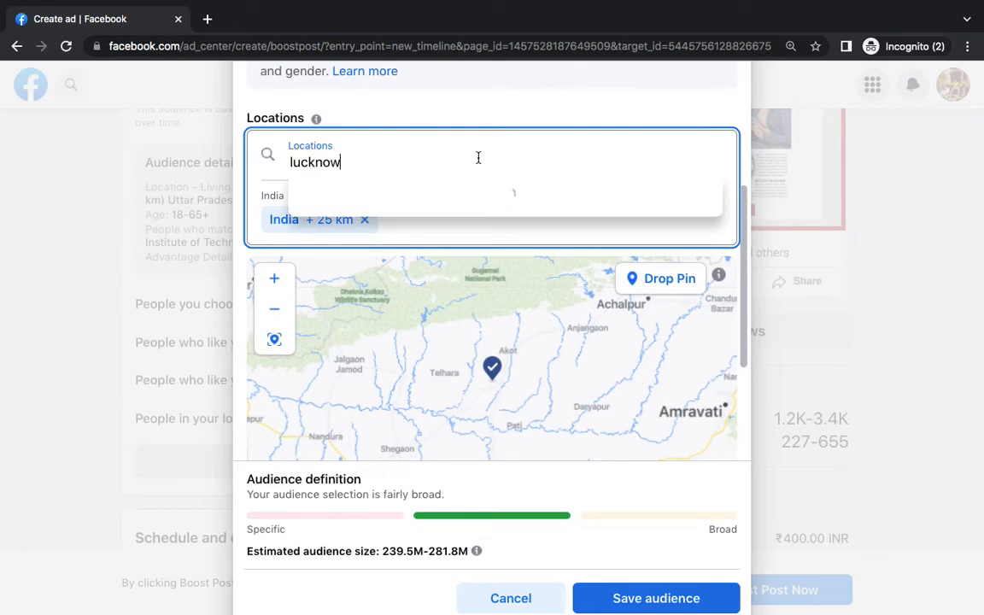
pyautogui.write('cknow')
pyautogui.click(452, 196)
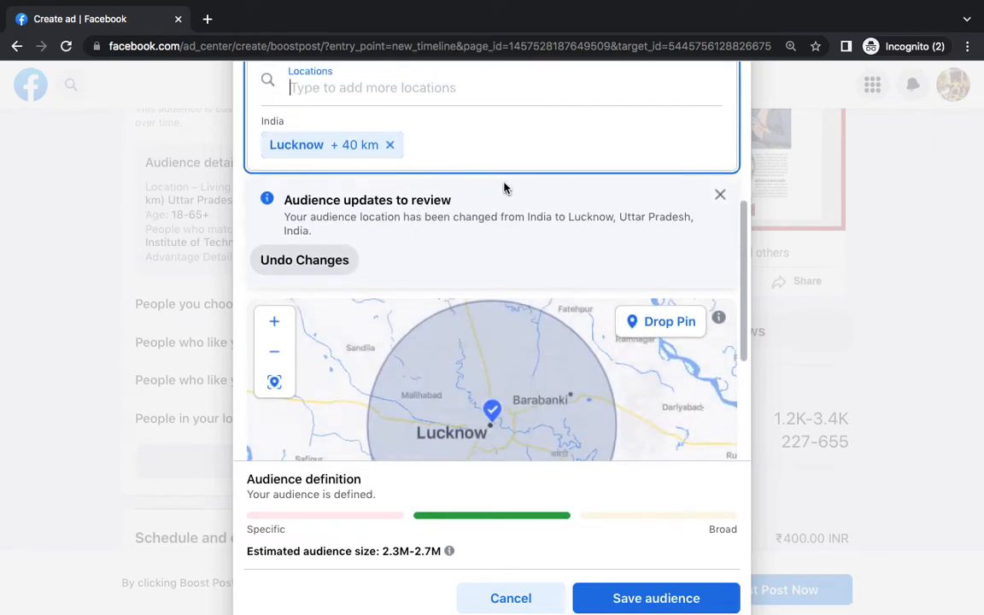
pyautogui.scroll(-3, 505, 187)
pyautogui.scroll(-2, 505, 425)
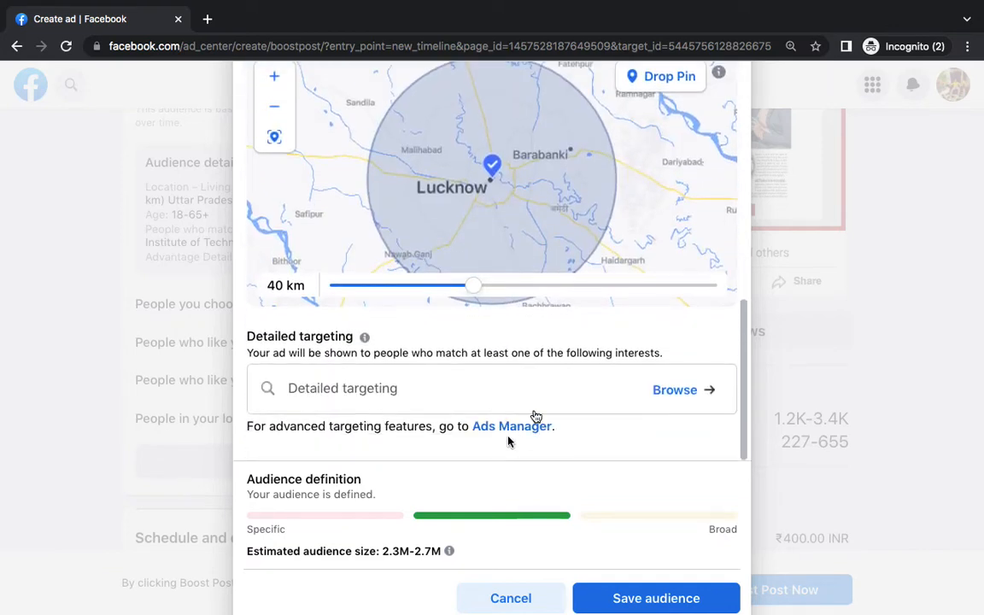
# Add Digital marketing as a targeted interest and save the College Students audience
pyautogui.click(480, 387)
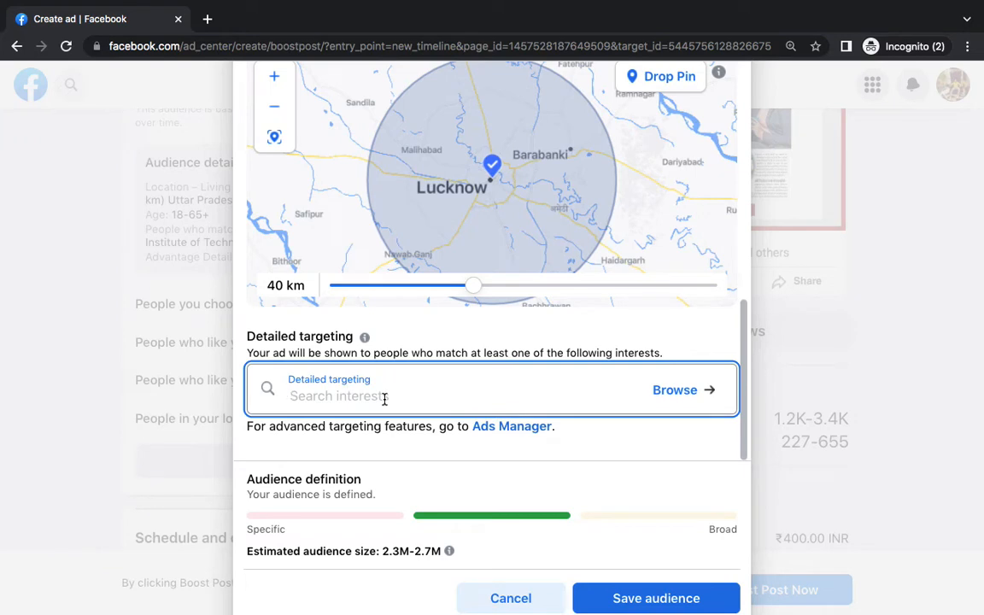
pyautogui.write('digi')
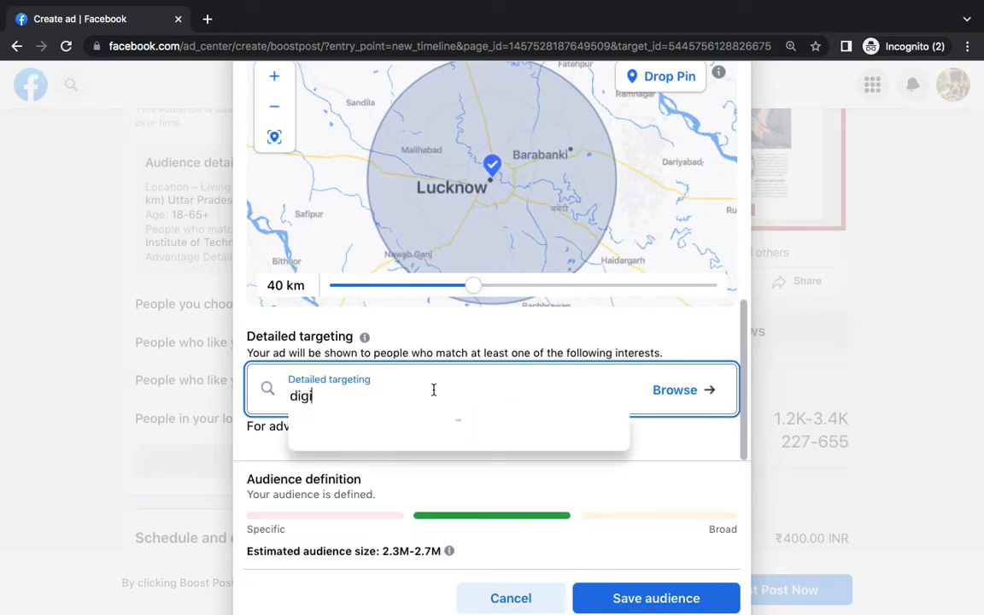
pyautogui.write('tal marketing')
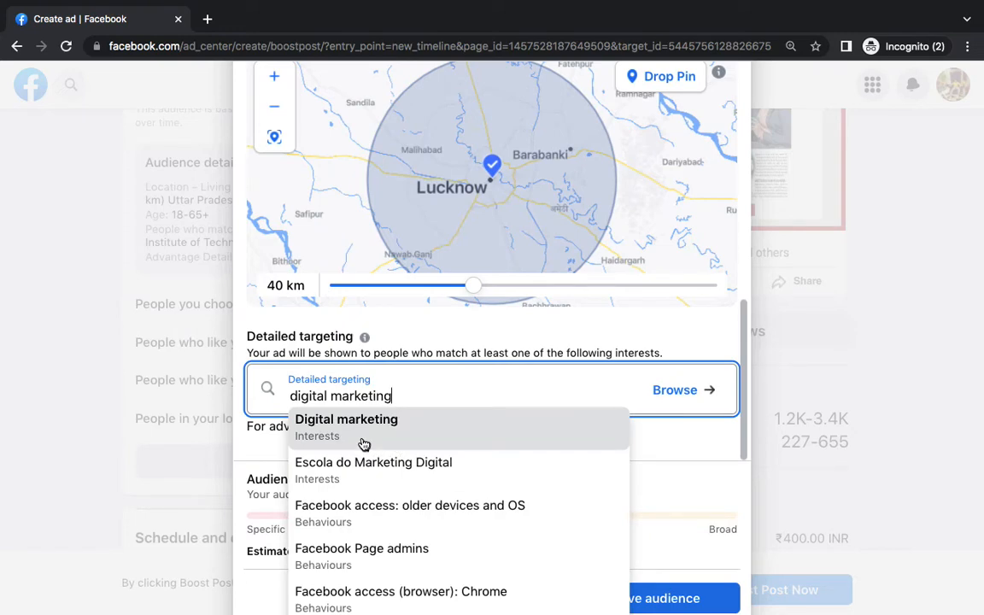
pyautogui.click(365, 434)
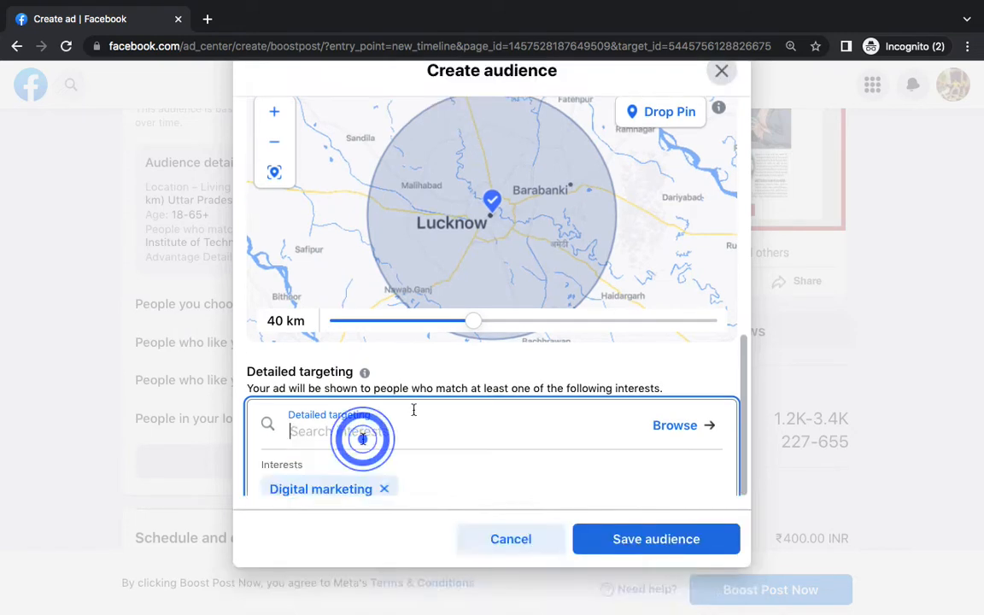
pyautogui.scroll(10, 531, 382)
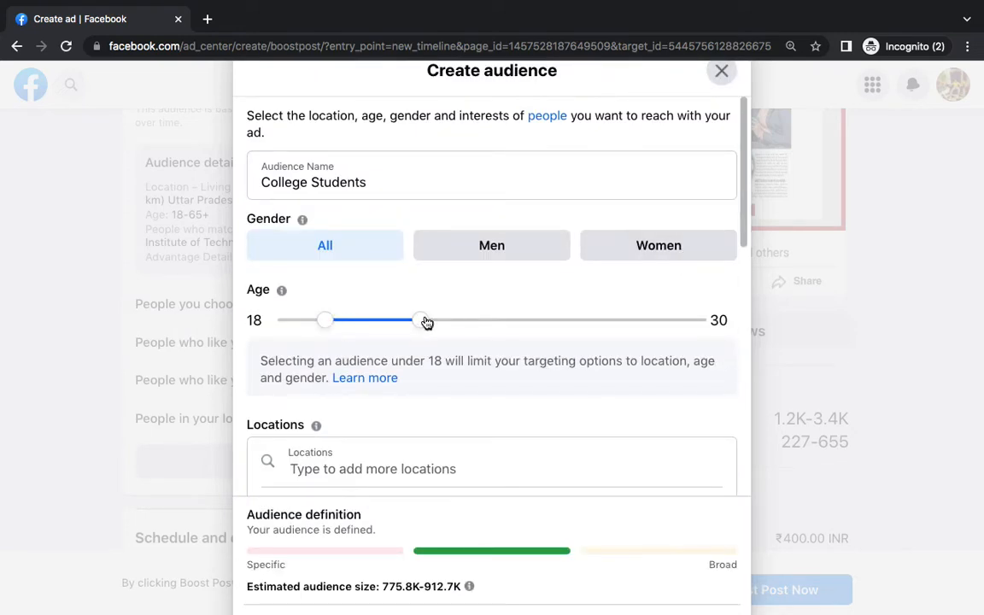
pyautogui.scroll(-5, 513, 359)
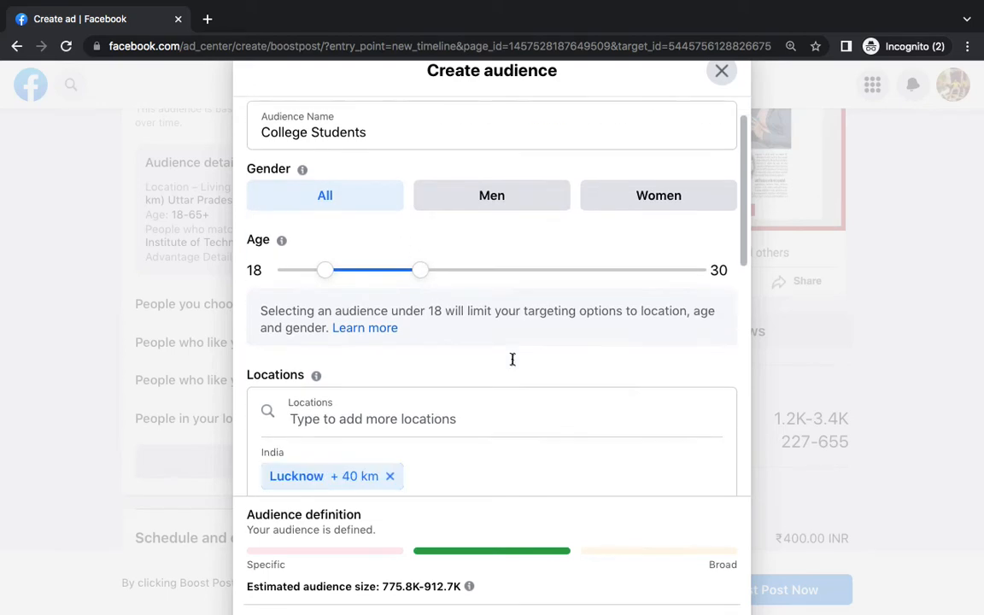
pyautogui.scroll(-5, 356, 169)
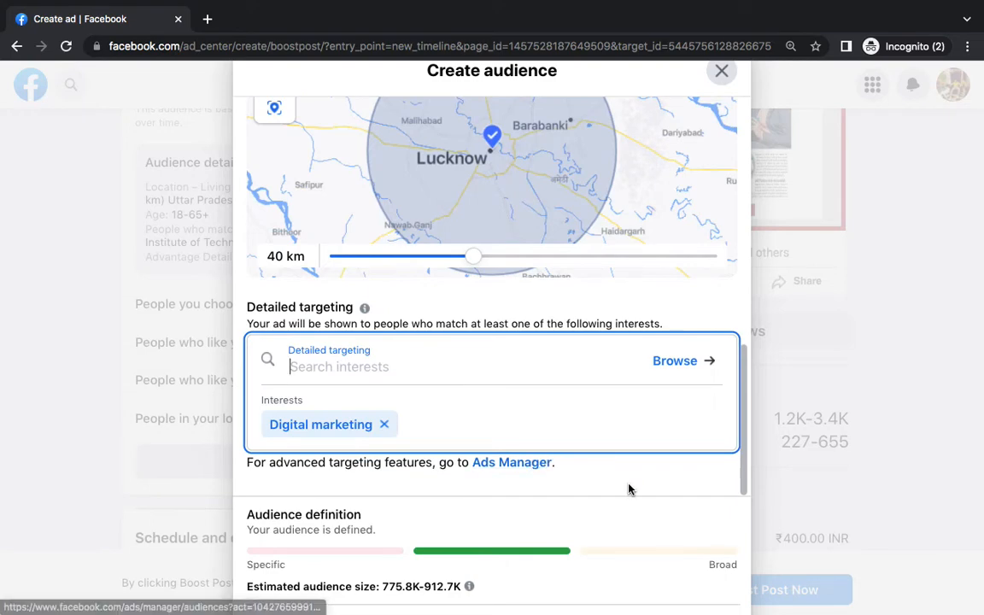
pyautogui.scroll(-2, 738, 478)
pyautogui.click(696, 538)
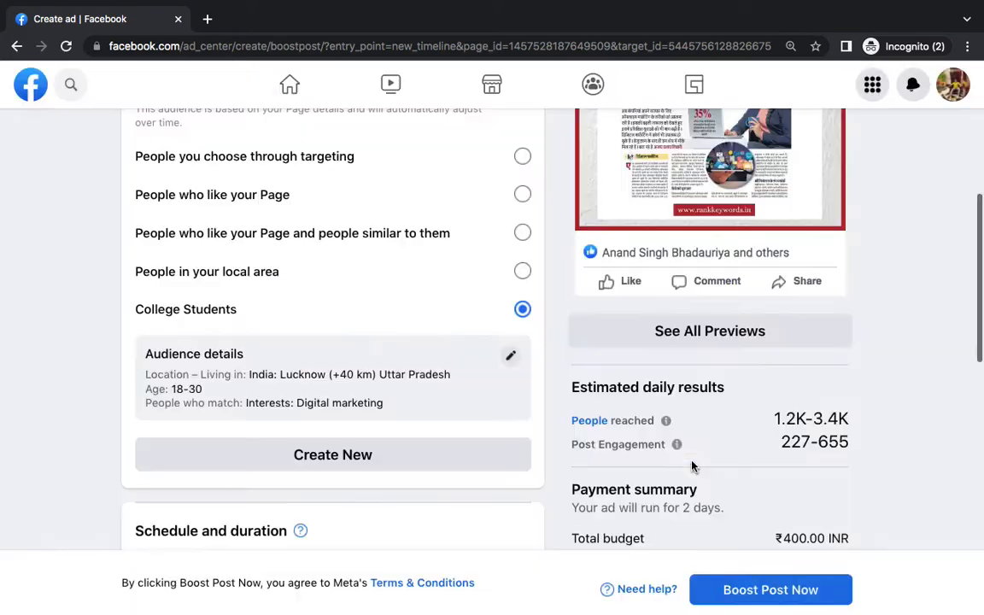
# Admit the waiting participant to the Google Meet call, then return to the Facebook boost page
pyautogui.hotkey('ctrl', 'Left')
pyautogui.hotkey('ctrl', 'Right')
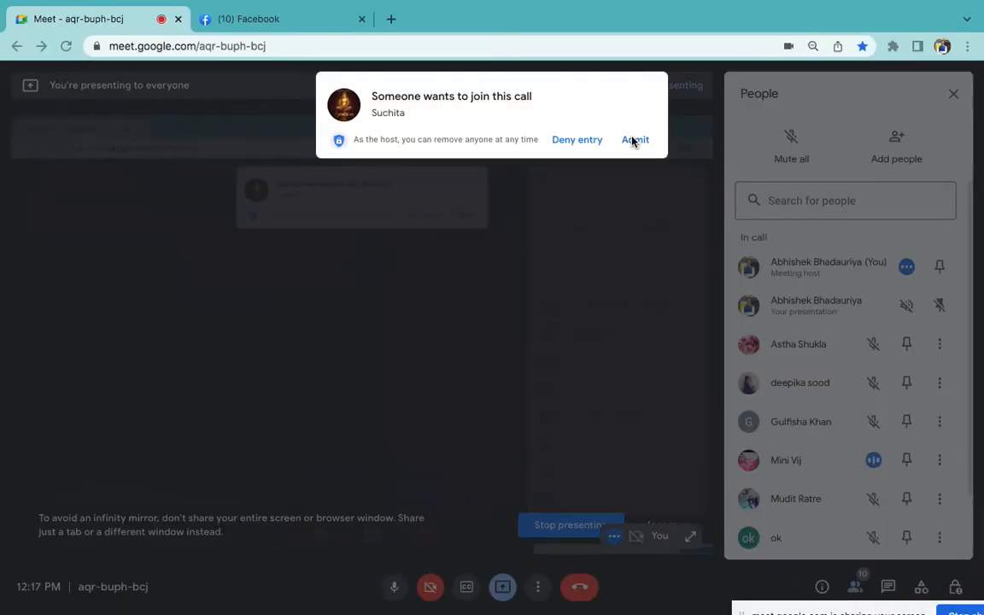
pyautogui.click(635, 140)
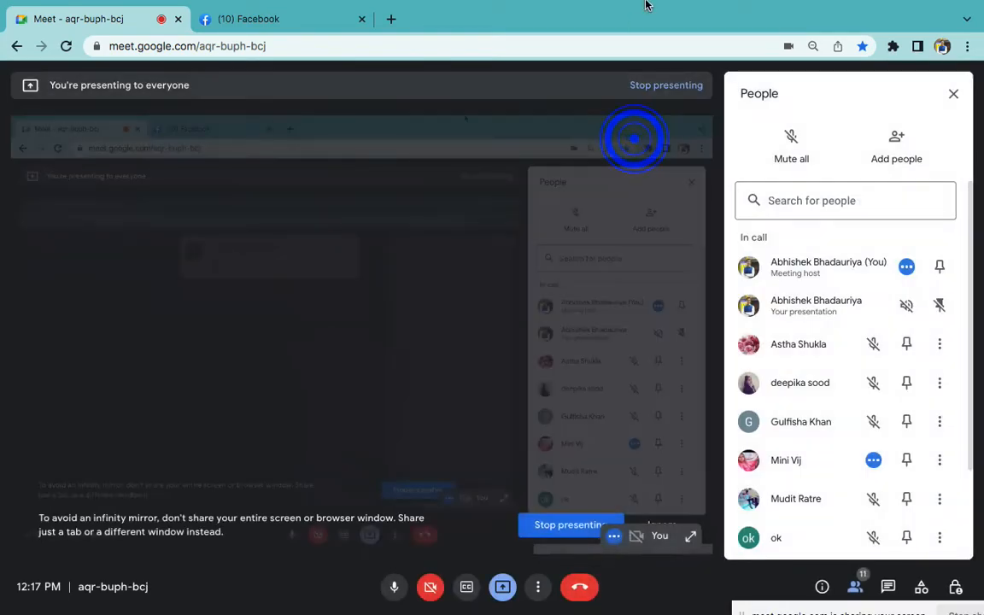
pyautogui.moveTo(647, 41)
pyautogui.hotkey('ctrl', 'Right')
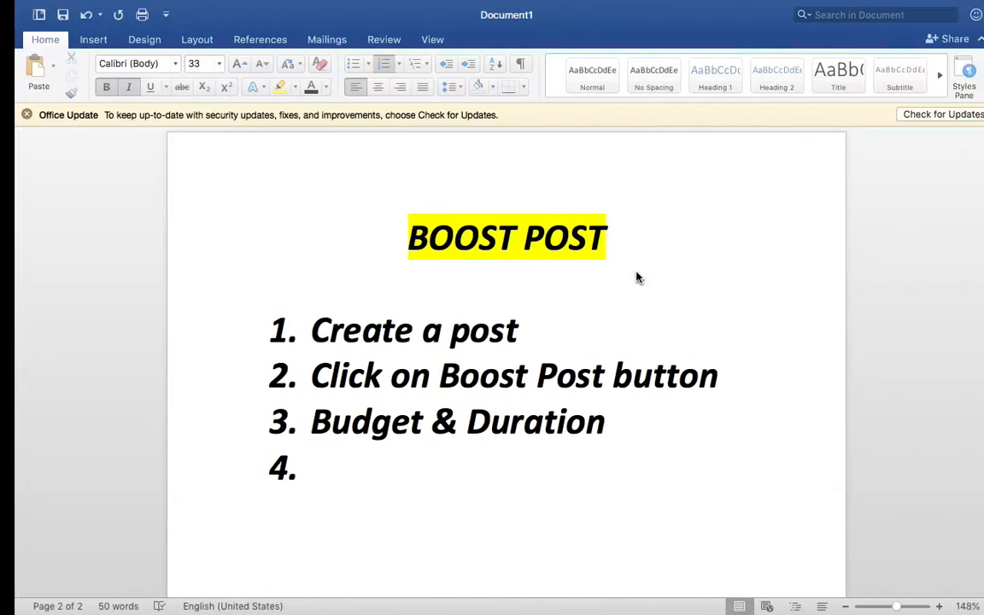
pyautogui.hotkey('ctrl', 'Right')
pyautogui.scroll(5, 647, 282)
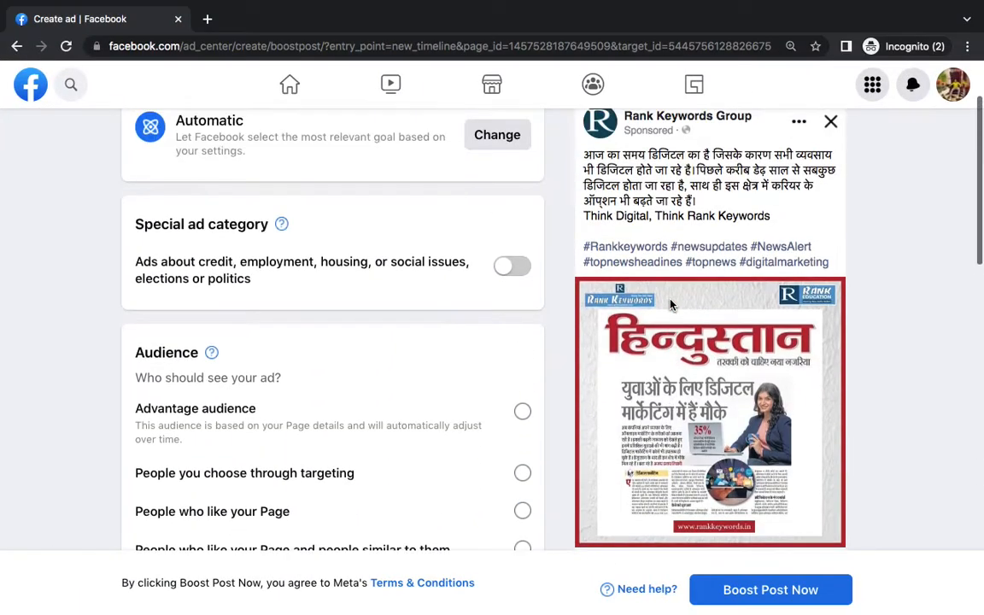
# Change the boost goal from Automatic to Get more website visitors and save it
pyautogui.scroll(-5, 736, 315)
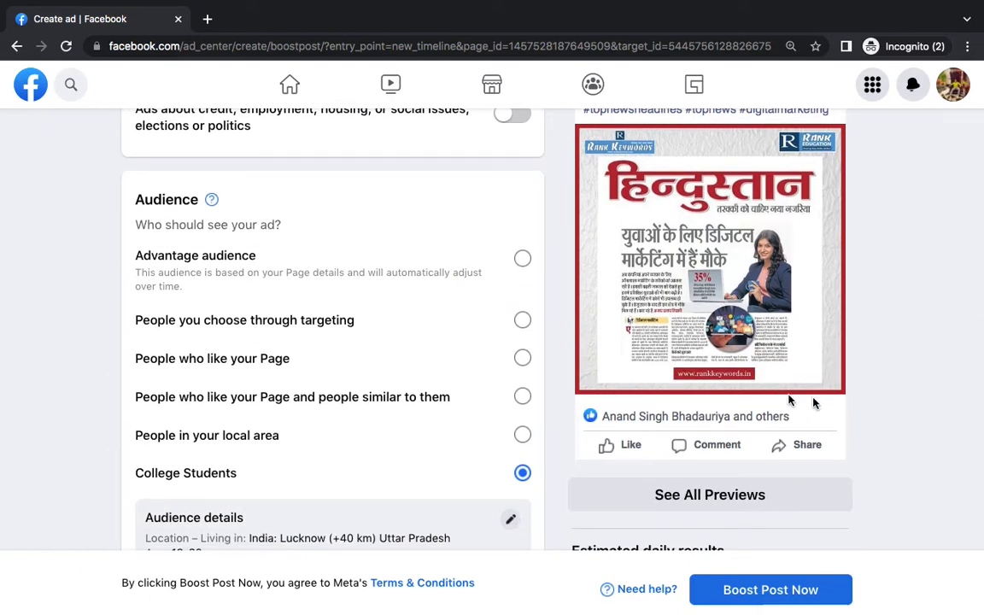
pyautogui.scroll(5, 470, 308)
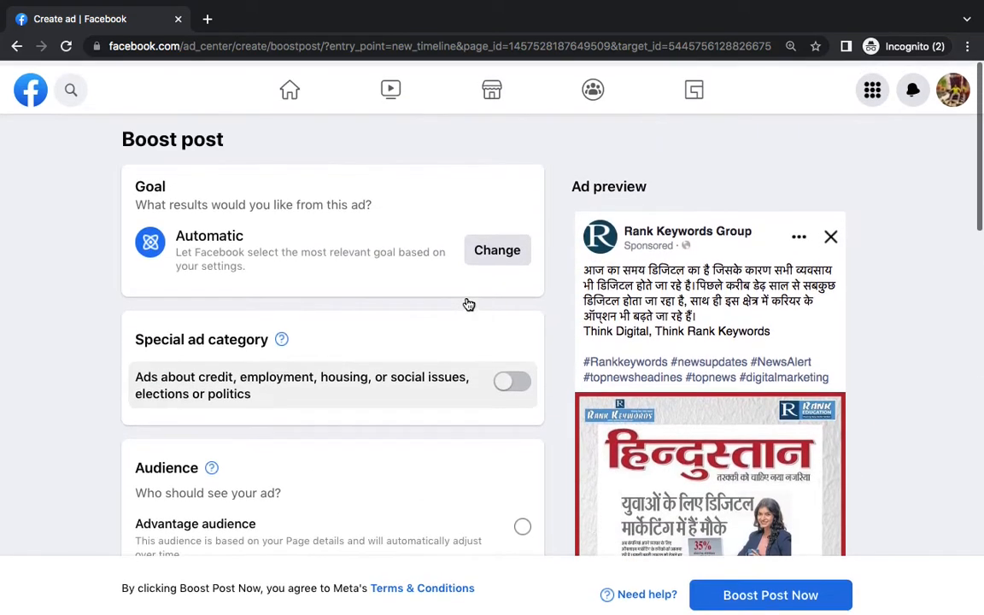
pyautogui.click(498, 241)
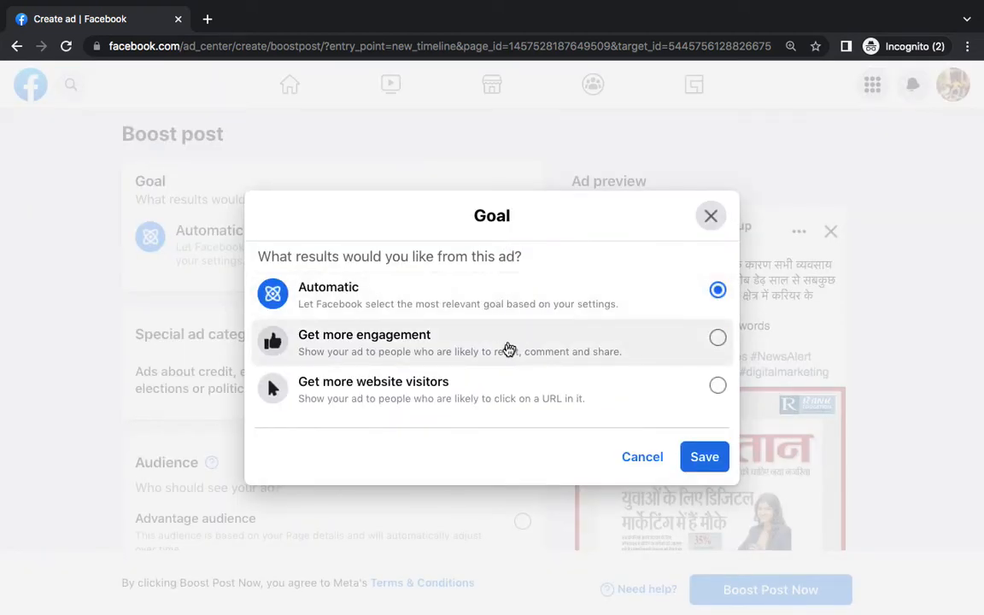
pyautogui.click(496, 398)
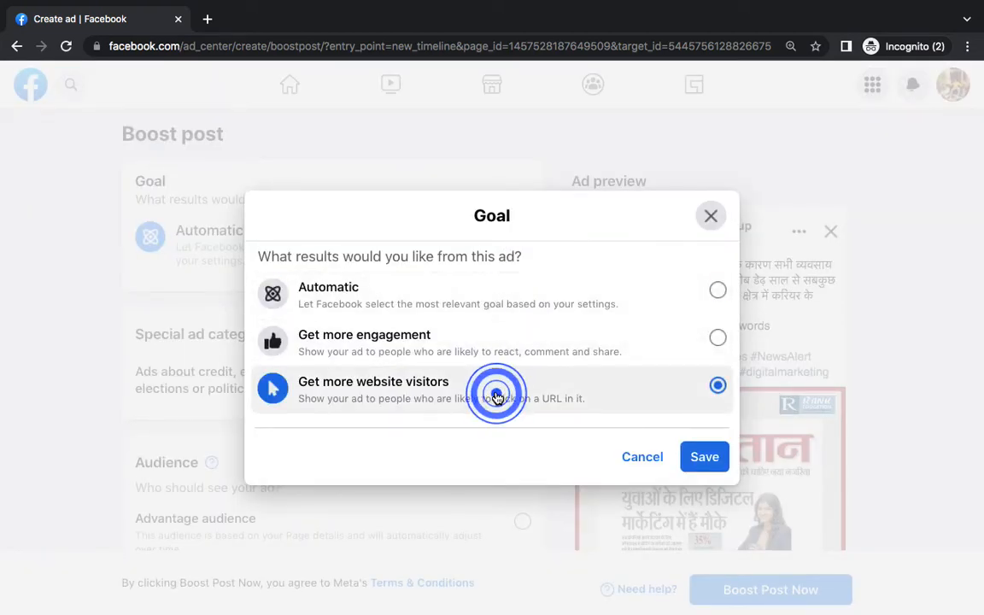
pyautogui.click(704, 456)
pyautogui.scroll(-3, 444, 407)
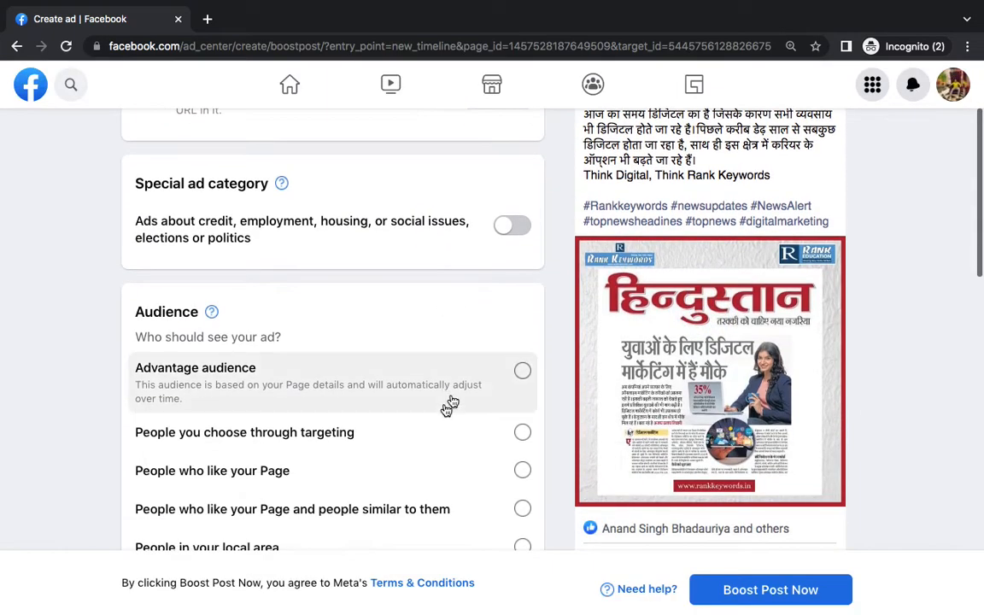
pyautogui.scroll(2, 454, 363)
pyautogui.scroll(-5, 481, 340)
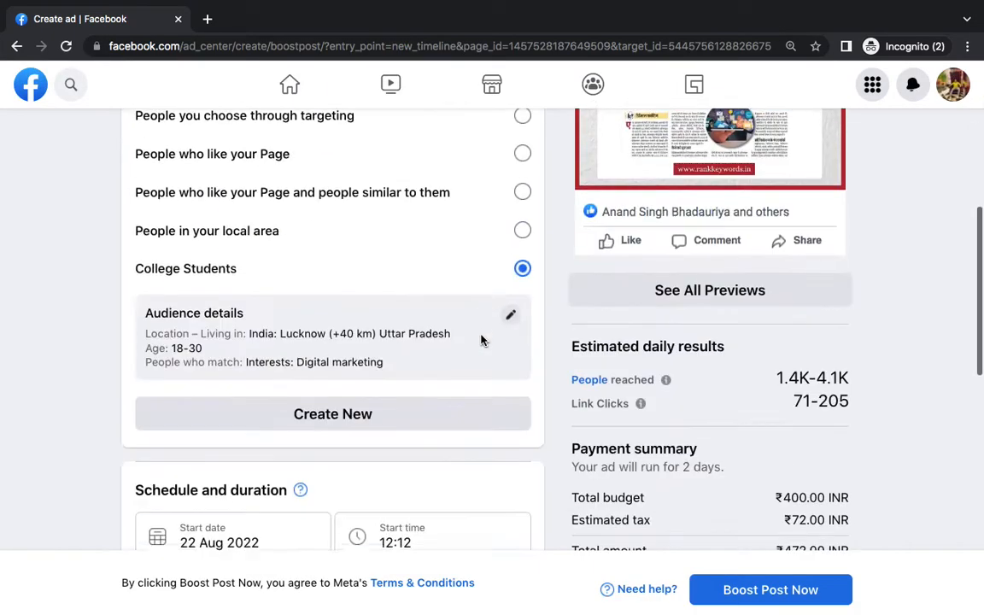
pyautogui.scroll(-5, 481, 340)
pyautogui.scroll(-1, 458, 376)
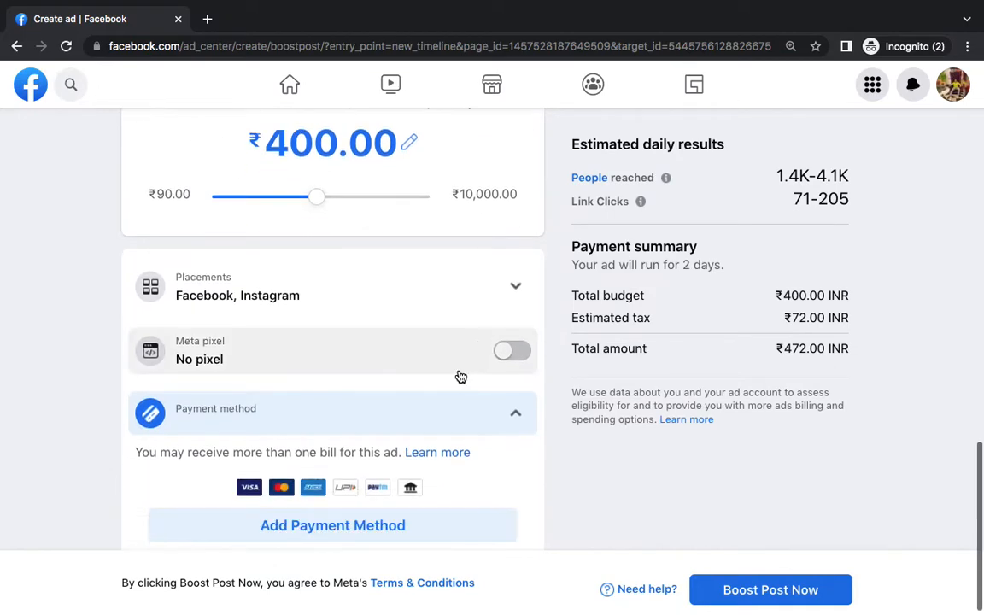
pyautogui.scroll(8, 459, 376)
pyautogui.scroll(3, 459, 377)
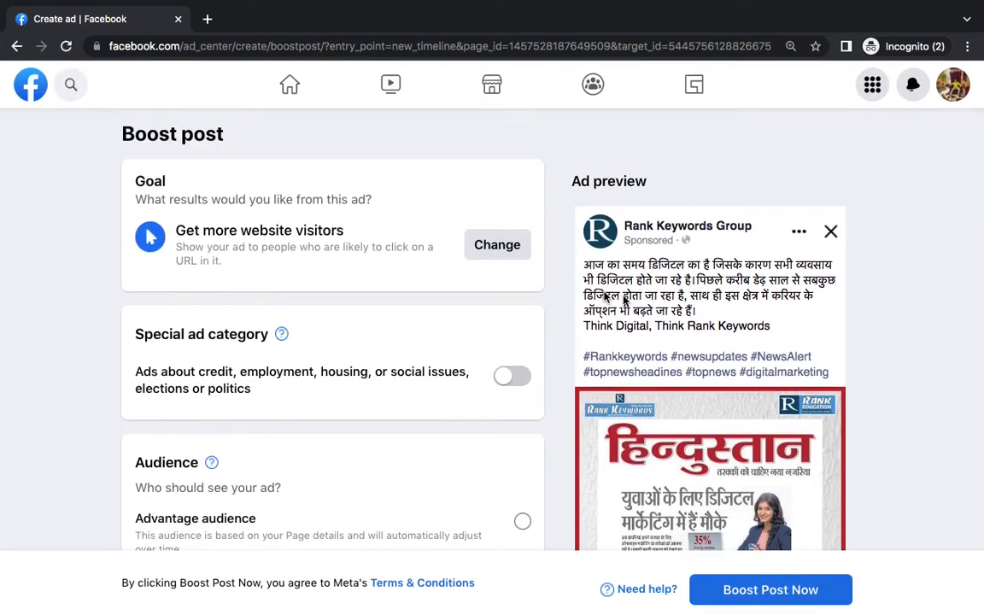
pyautogui.scroll(-6, 454, 435)
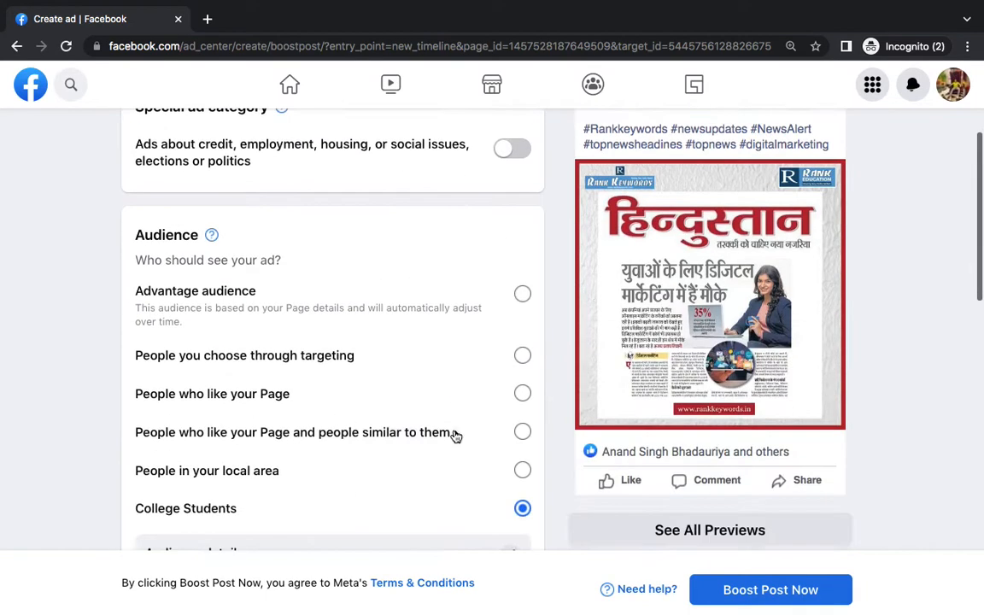
pyautogui.scroll(-5, 455, 436)
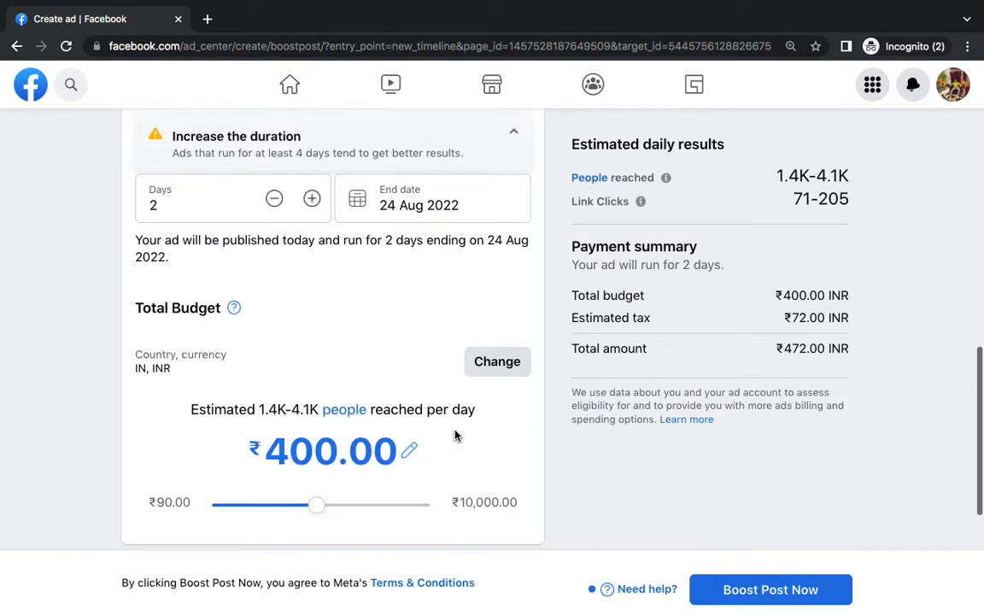
pyautogui.scroll(-2, 513, 419)
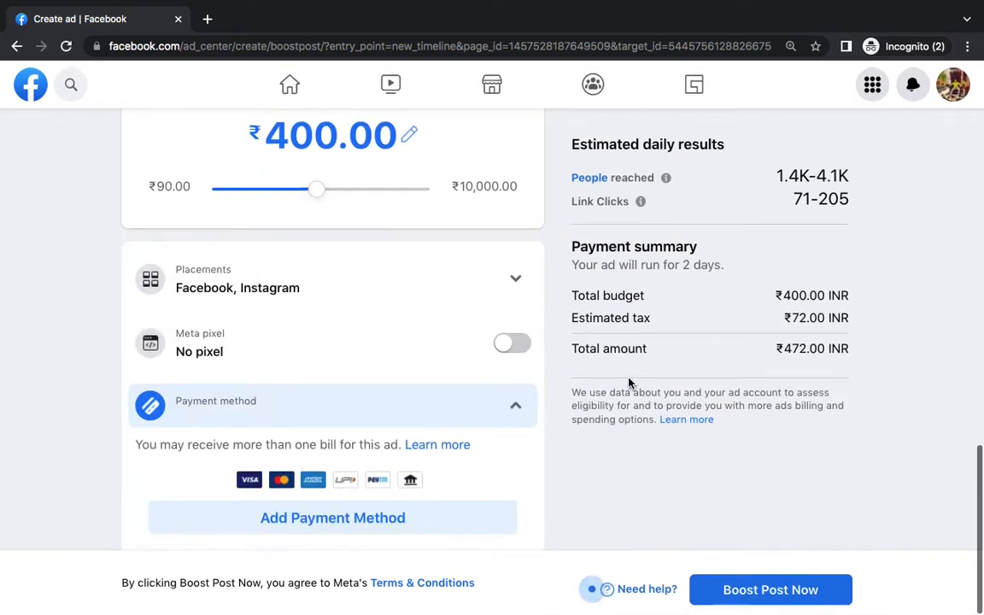
pyautogui.scroll(5, 655, 335)
pyautogui.scroll(7, 654, 334)
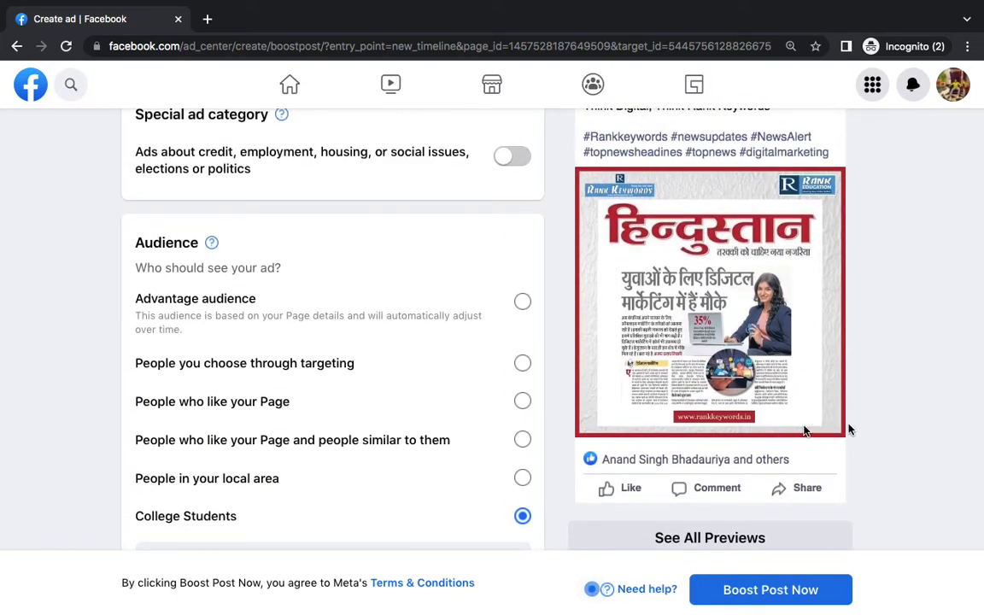
pyautogui.scroll(3, 660, 367)
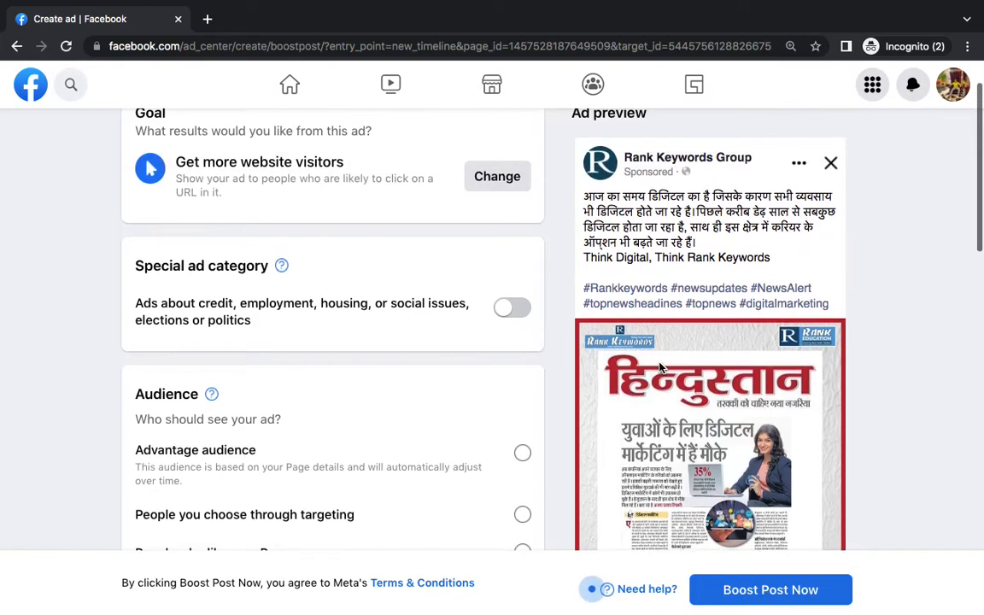
pyautogui.scroll(-1, 731, 411)
pyautogui.scroll(3, 699, 373)
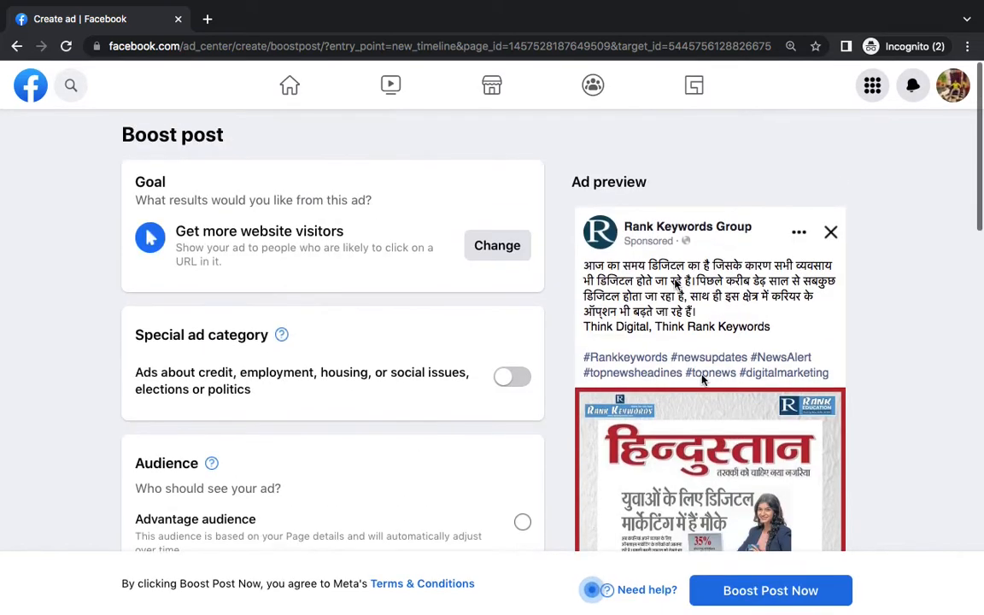
pyautogui.scroll(-5, 760, 384)
pyautogui.scroll(-2, 793, 448)
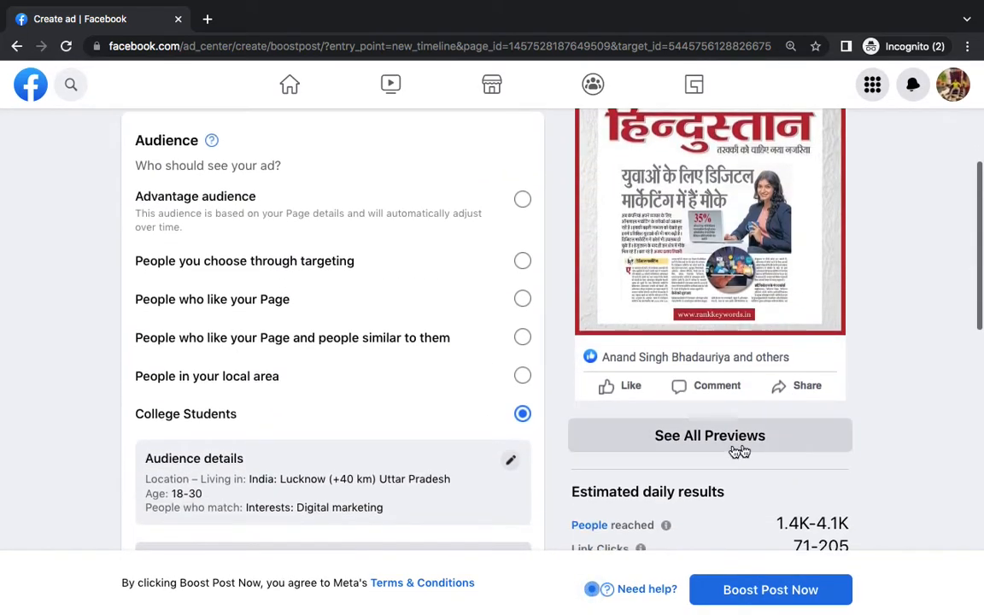
pyautogui.click(701, 437)
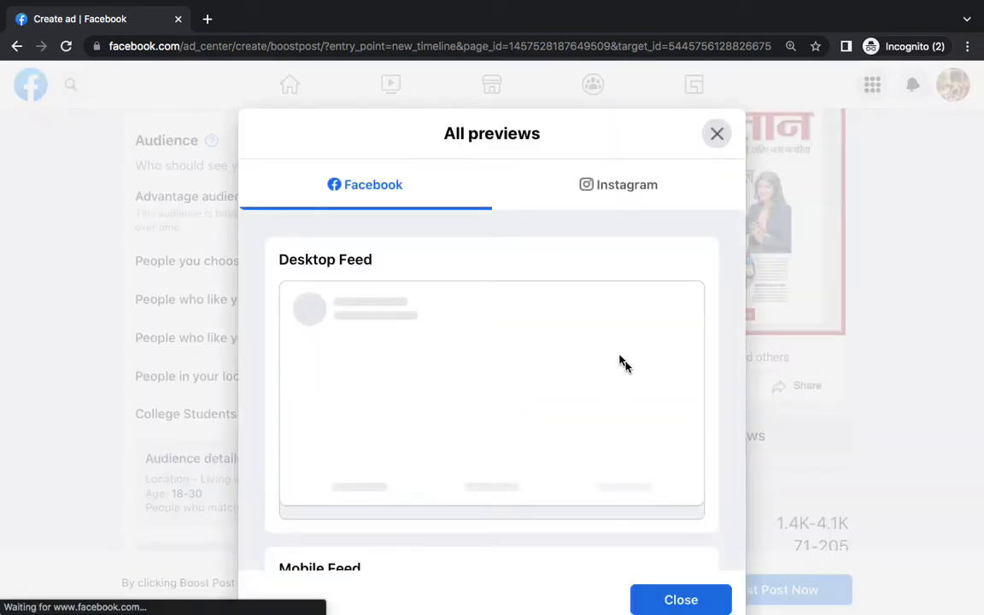
pyautogui.click(627, 184)
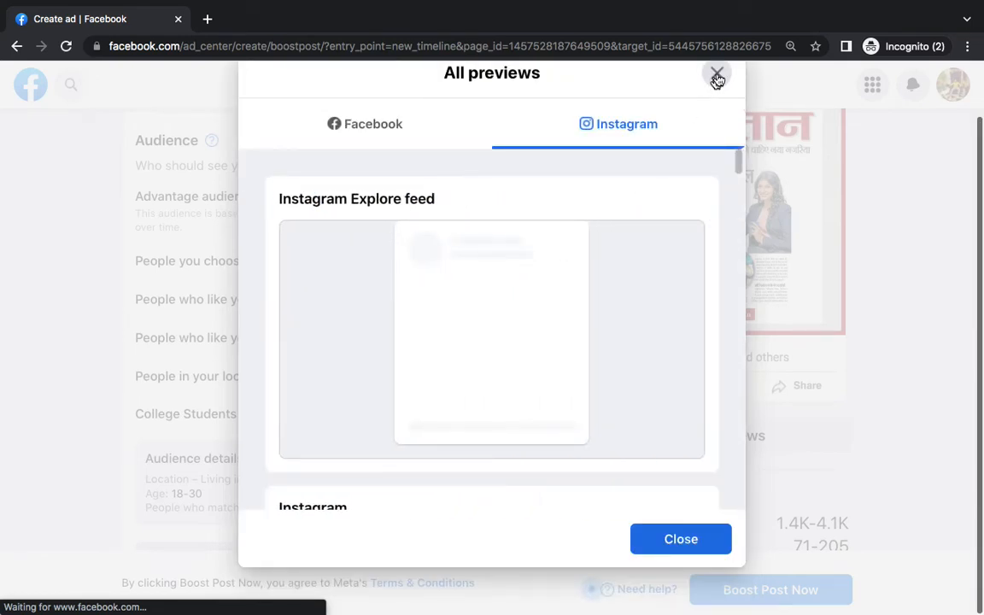
pyautogui.click(718, 76)
pyautogui.click(660, 540)
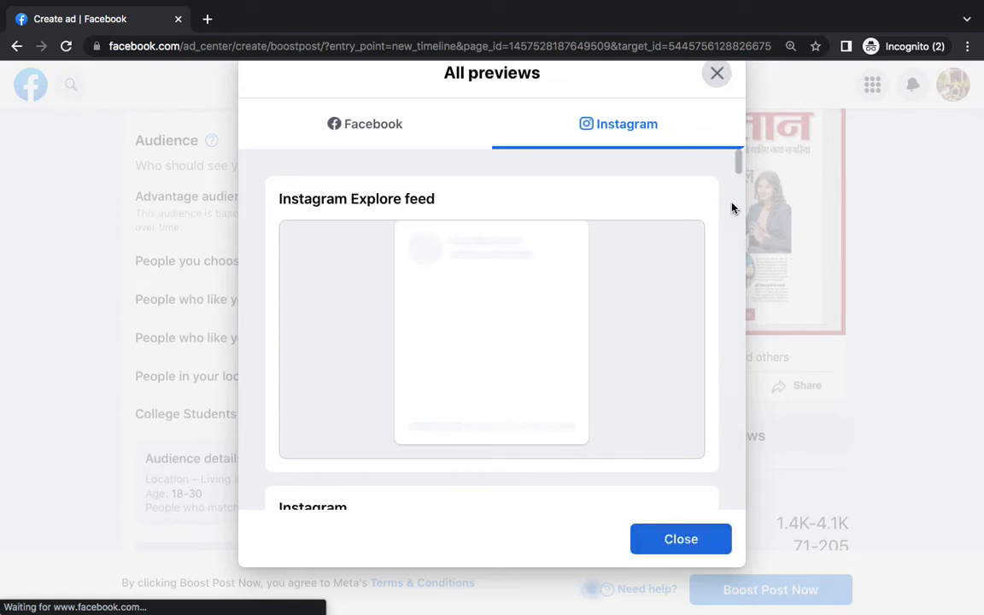
pyautogui.click(720, 83)
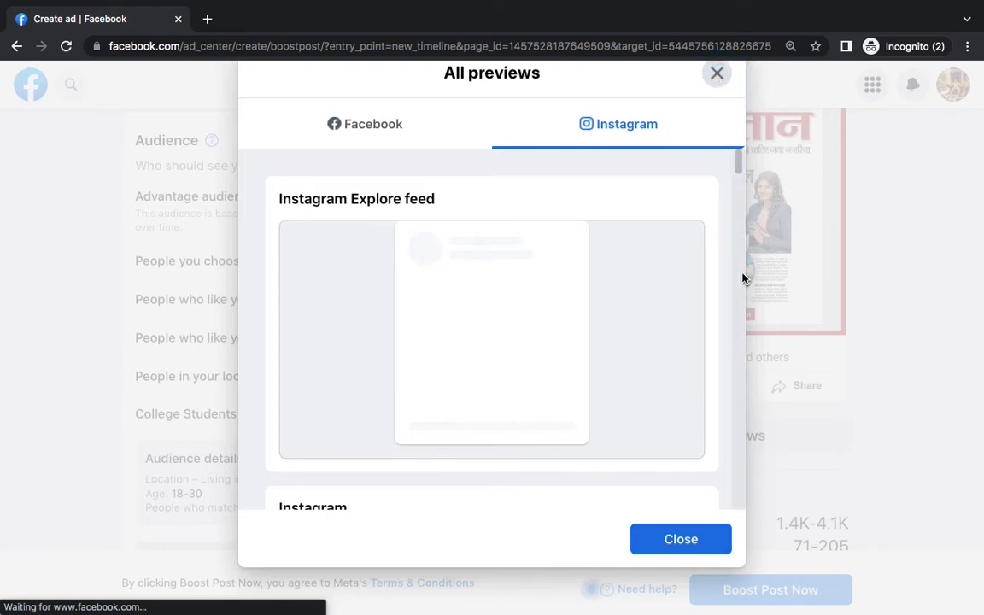
pyautogui.click(681, 540)
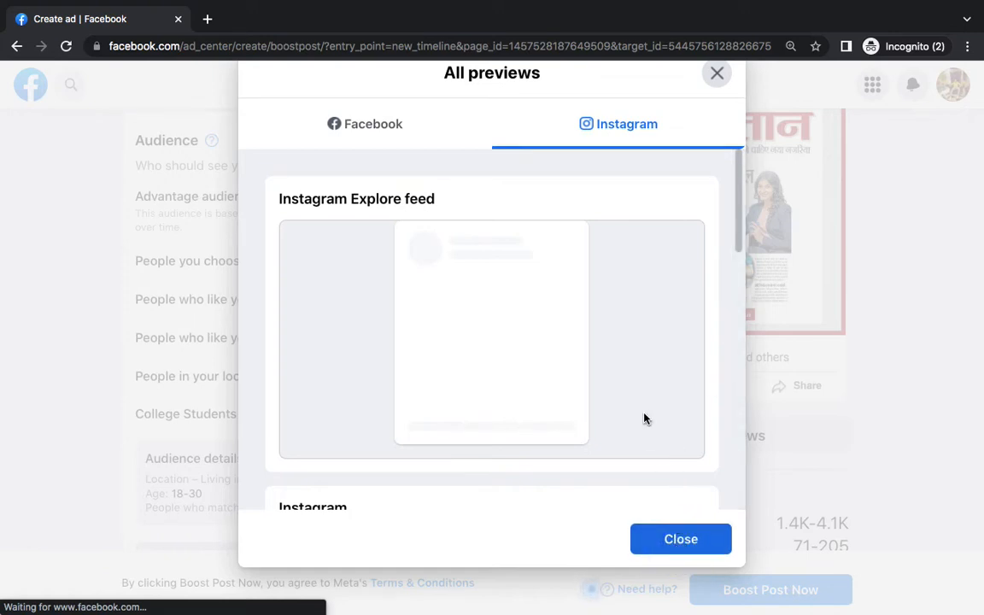
pyautogui.tripleClick(181, 293)
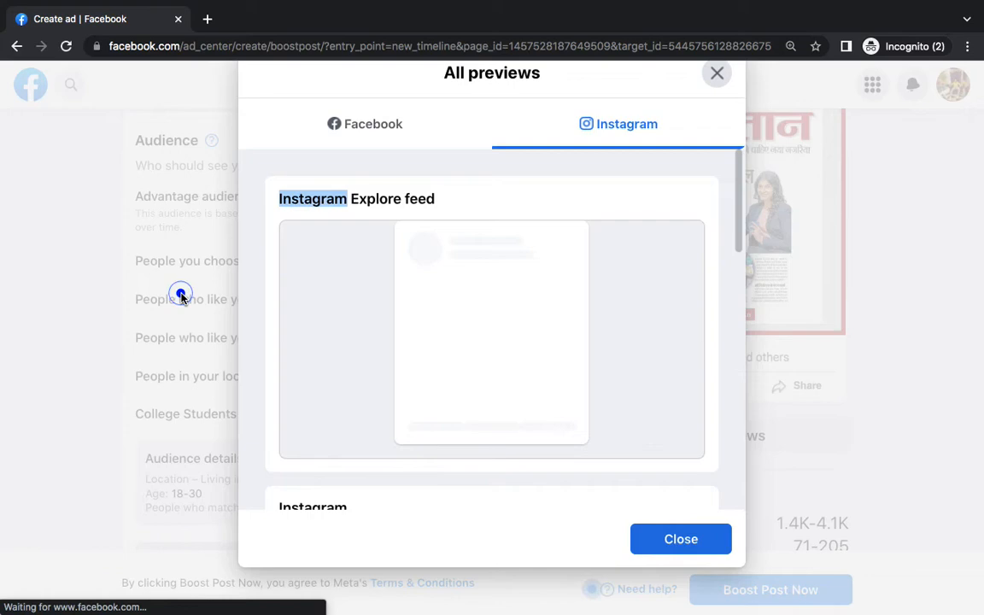
pyautogui.click(165, 53)
pyautogui.press('Return')
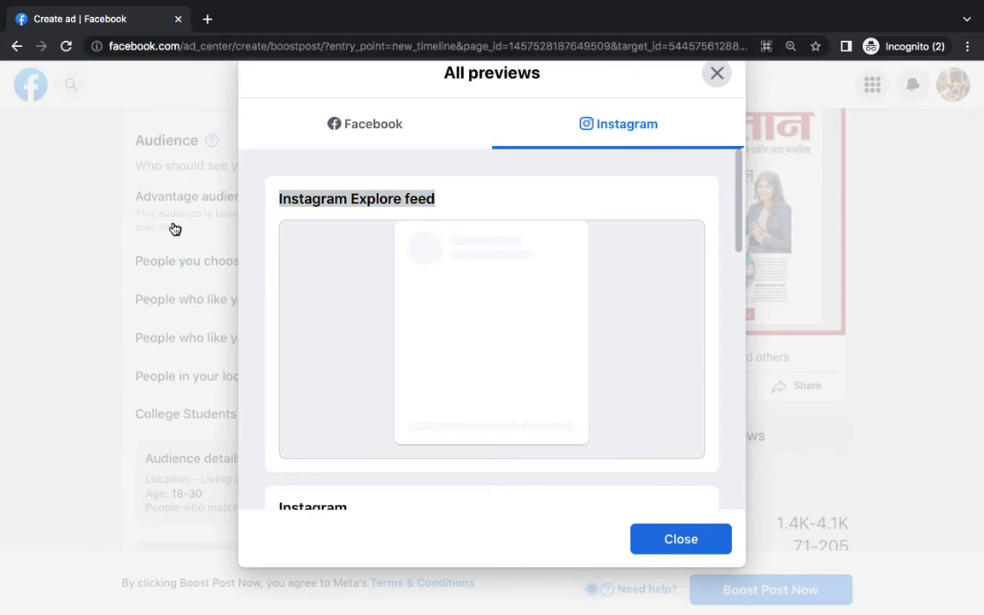
pyautogui.click(529, 219)
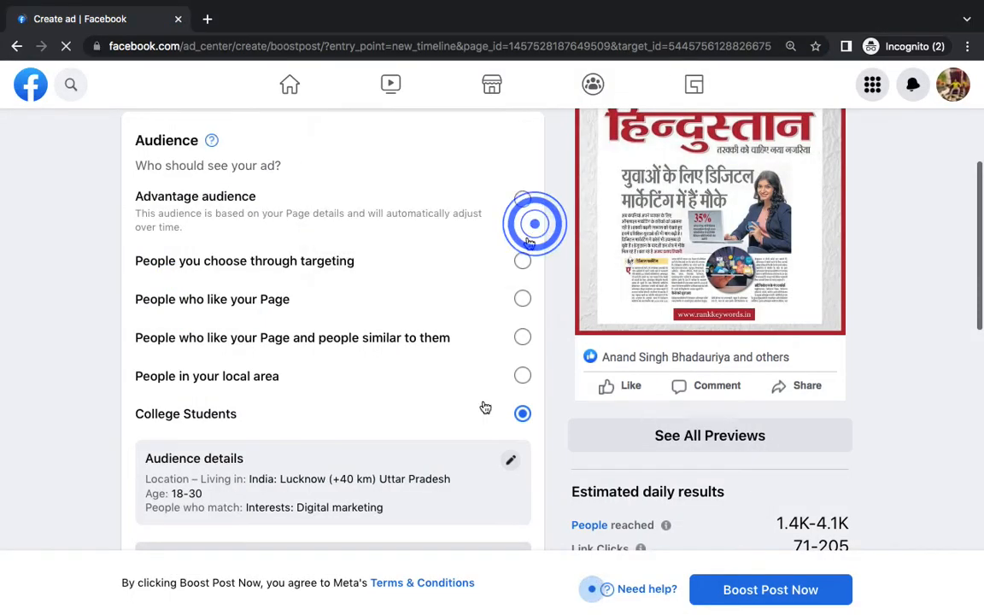
# Schedule the boost to start 25 Aug 2022 for 3 days, then bring the Word notes forward
pyautogui.scroll(-2, 484, 407)
pyautogui.scroll(-2, 484, 406)
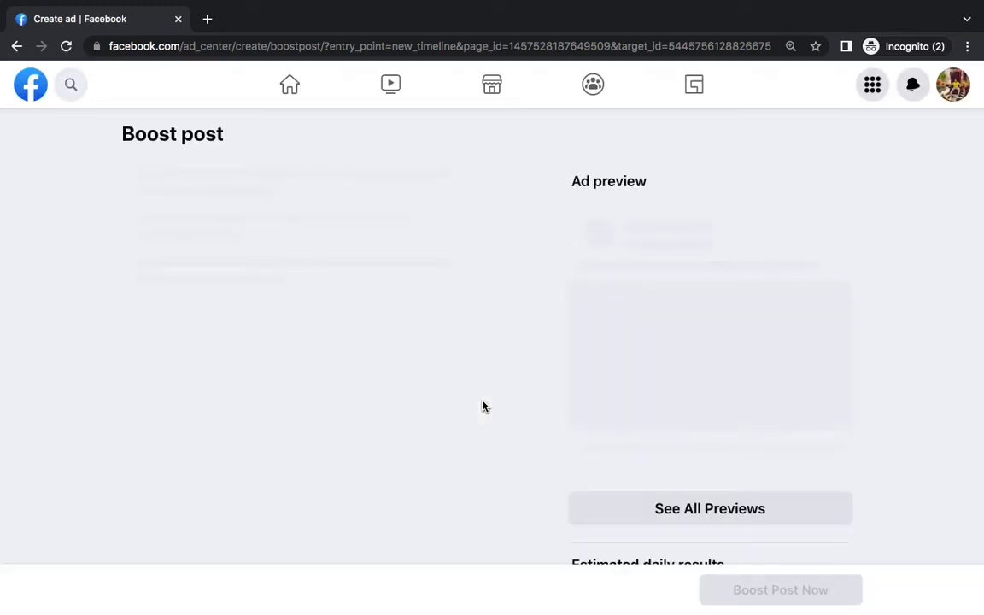
pyautogui.scroll(-7, 478, 372)
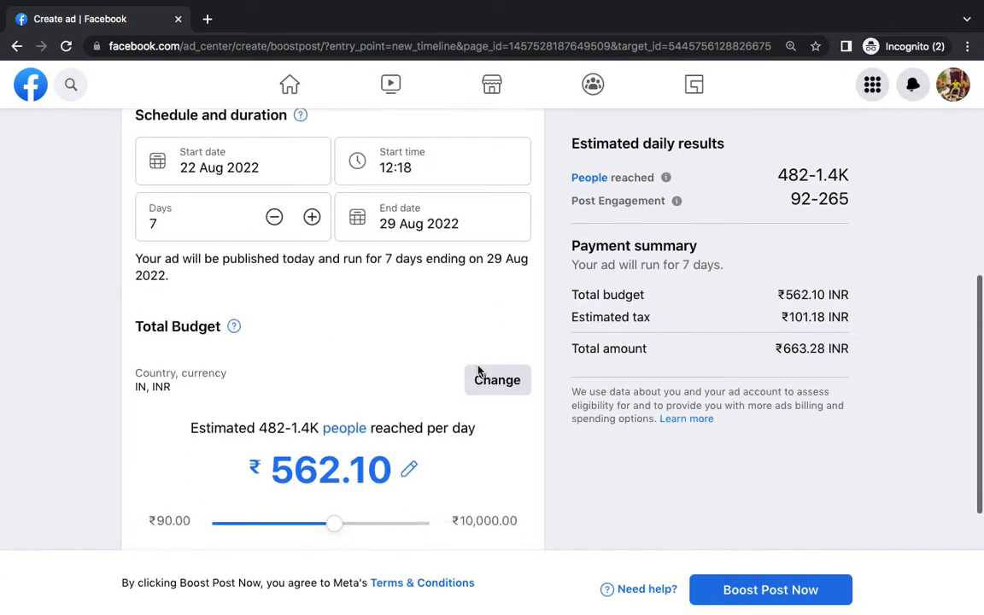
pyautogui.scroll(3, 478, 371)
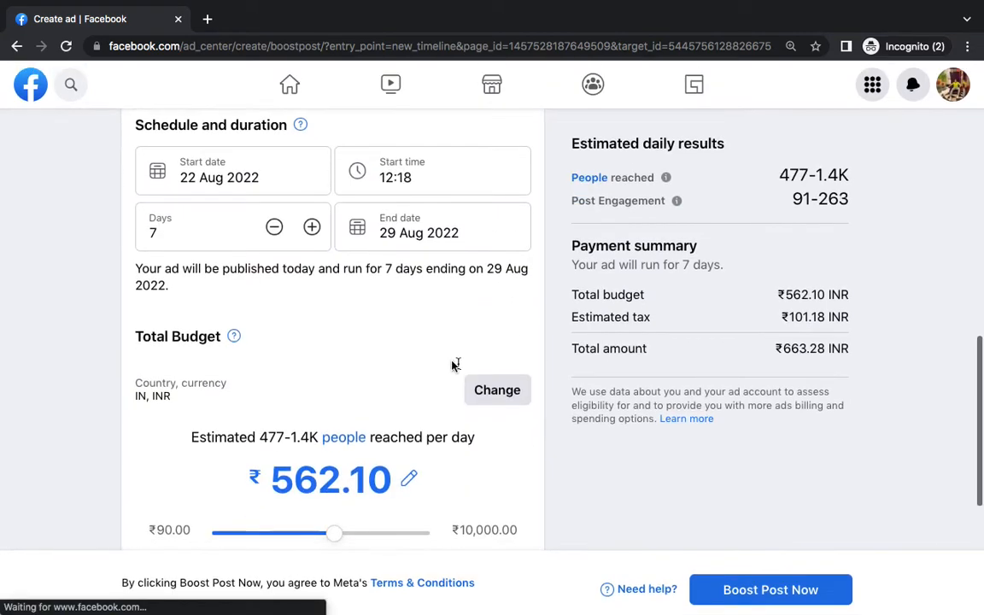
pyautogui.click(283, 175)
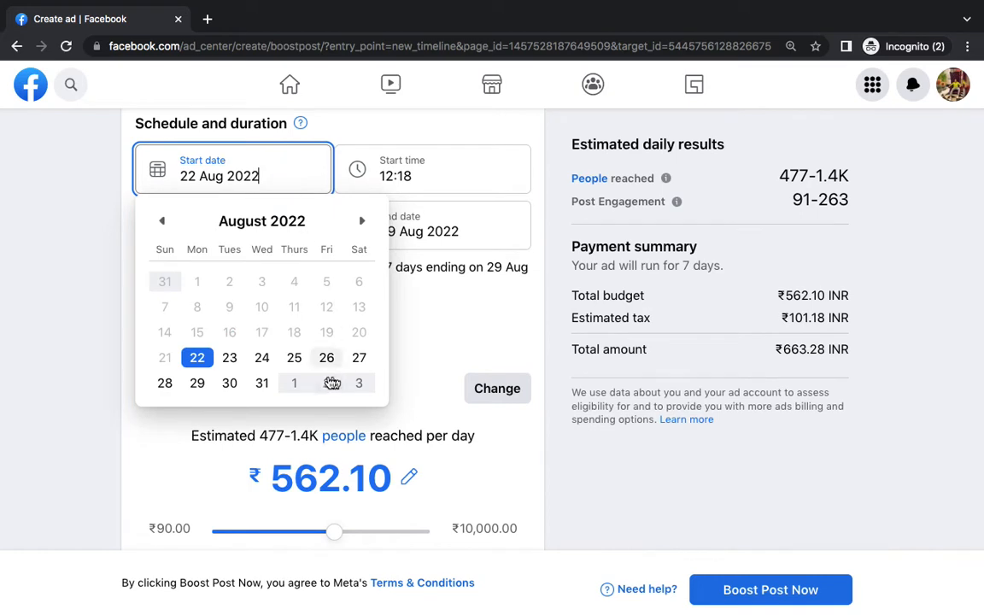
pyautogui.click(296, 358)
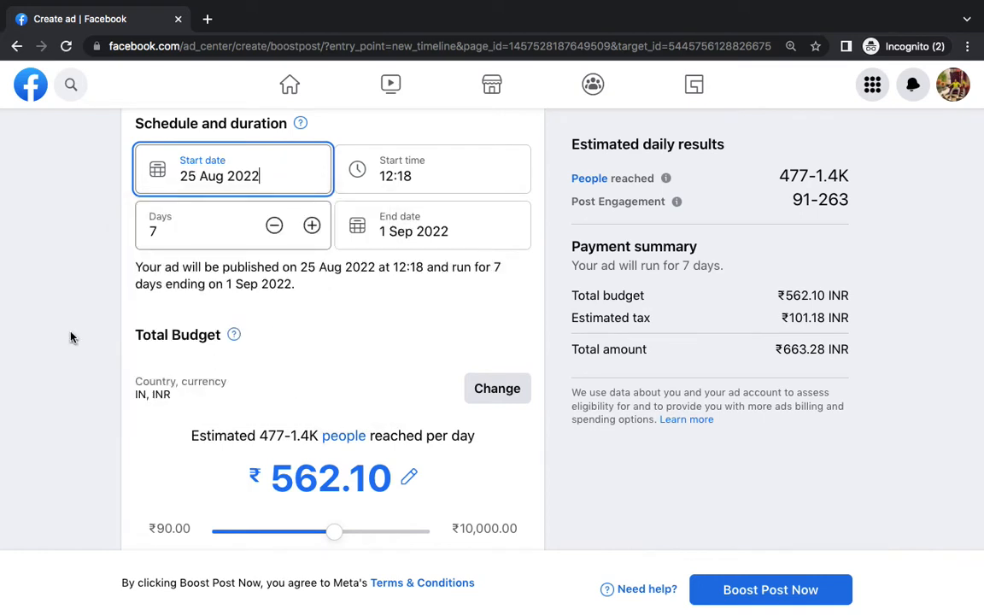
pyautogui.click(274, 226)
pyautogui.click(274, 225)
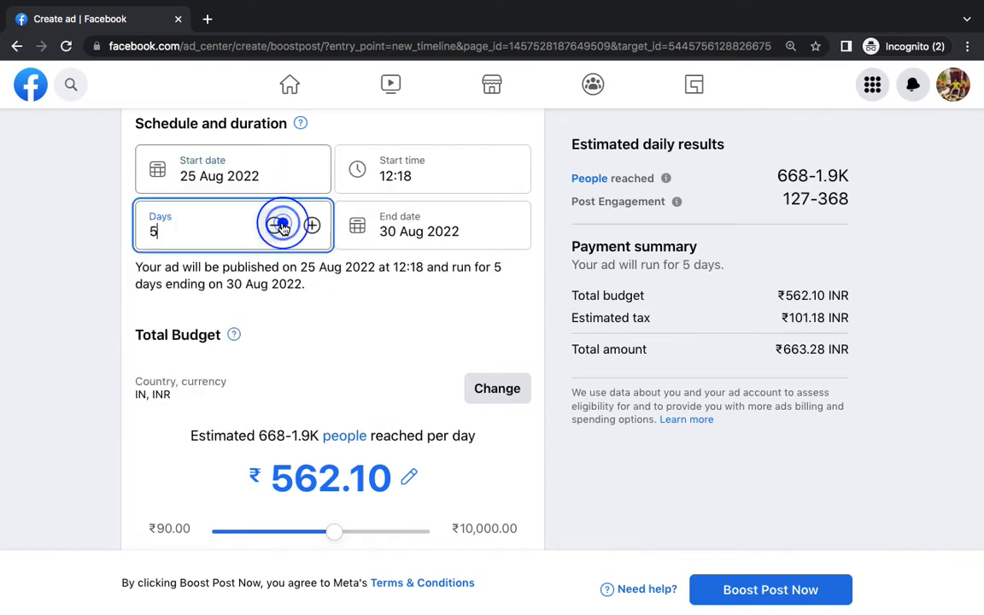
pyautogui.click(274, 225)
pyautogui.click(274, 226)
pyautogui.tripleClick(284, 222)
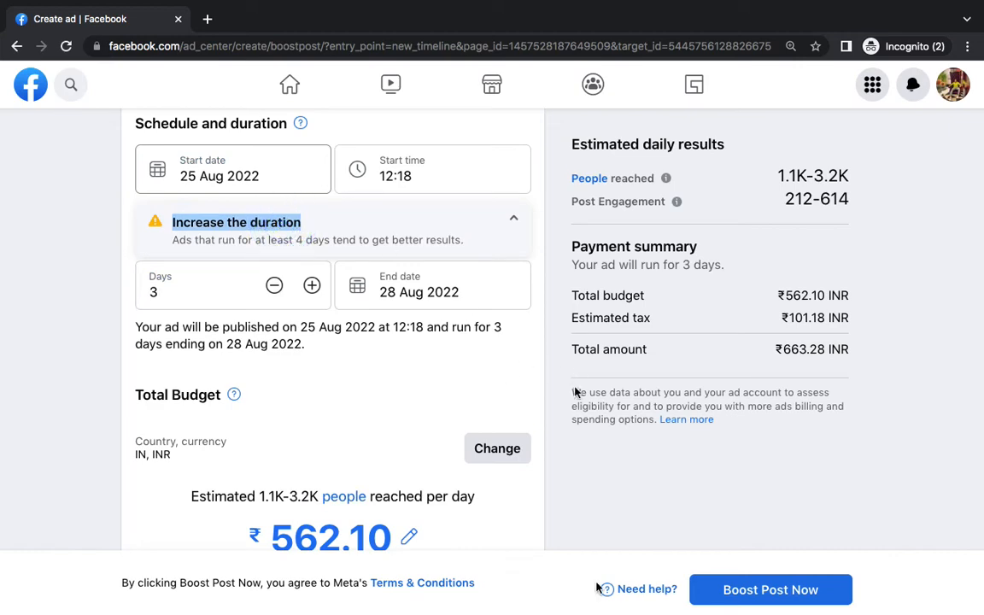
pyautogui.moveTo(598, 584)
pyautogui.click(636, 585)
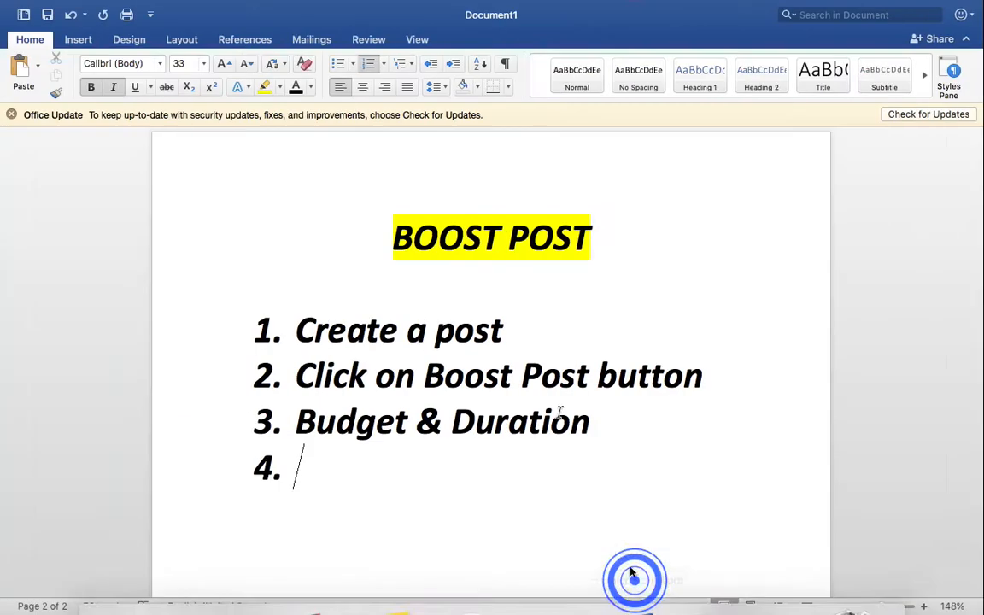
# Unbold 'Create a post', 'Click on' and 'button', leaving only 'Boost Post' bold
pyautogui.tripleClick(472, 319)
pyautogui.press('super+b')
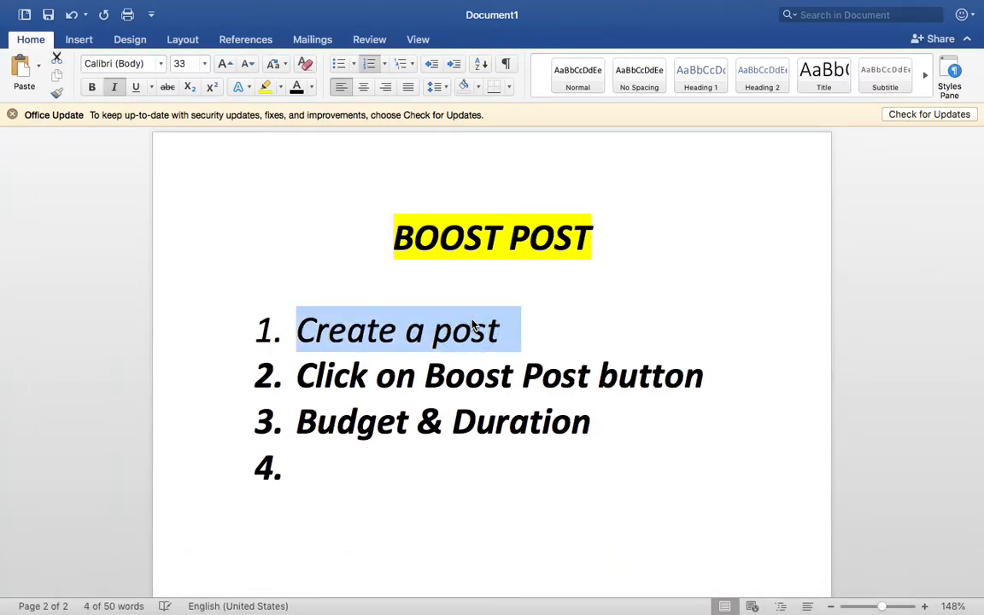
pyautogui.click(581, 369)
pyautogui.moveTo(426, 376); pyautogui.dragTo(603, 375)
pyautogui.doubleClick(622, 375)
pyautogui.press('super+b')
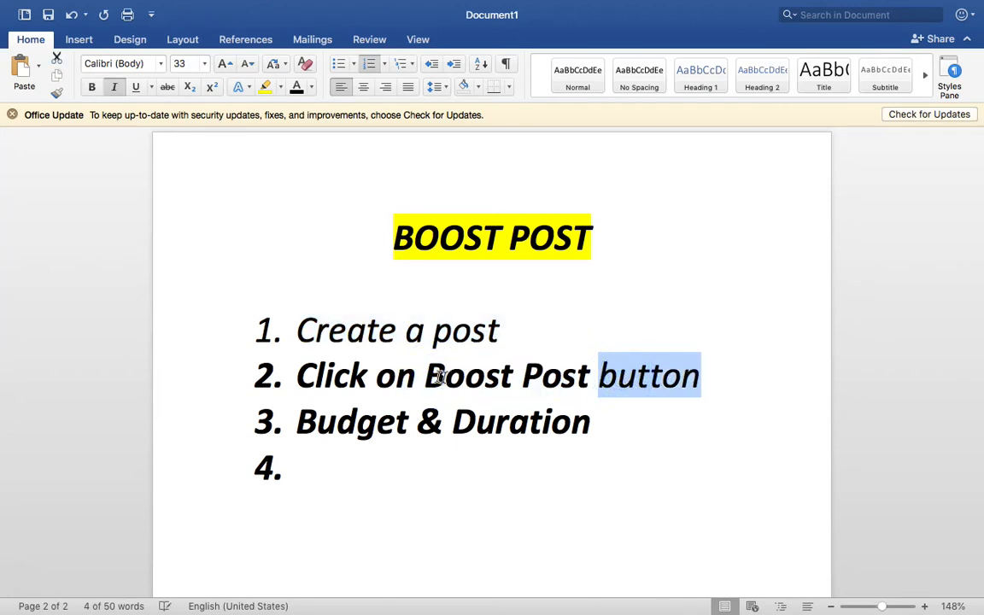
pyautogui.moveTo(425, 376); pyautogui.dragTo(299, 378)
pyautogui.press('super+b')
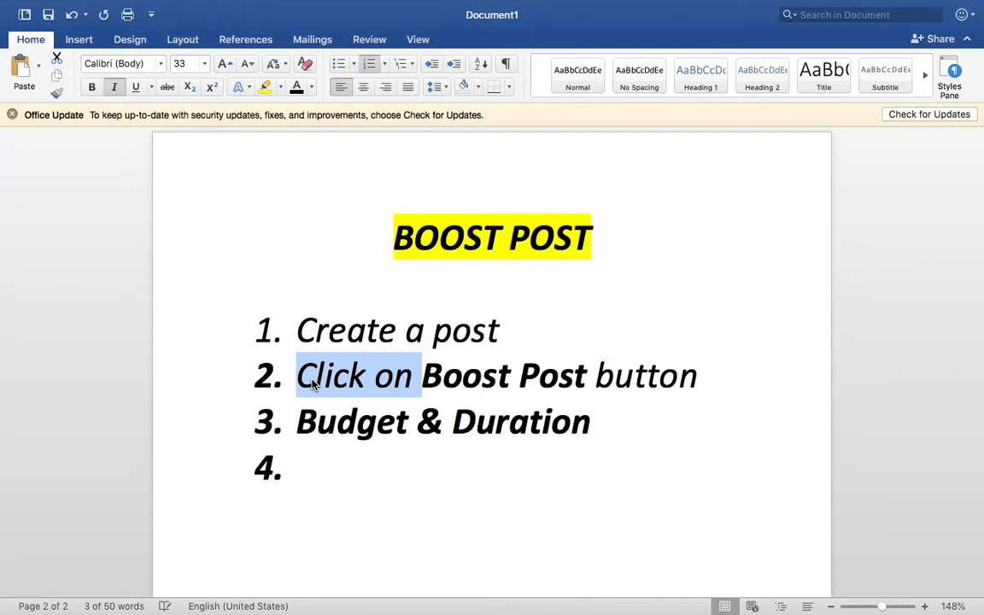
pyautogui.tripleClick(422, 427)
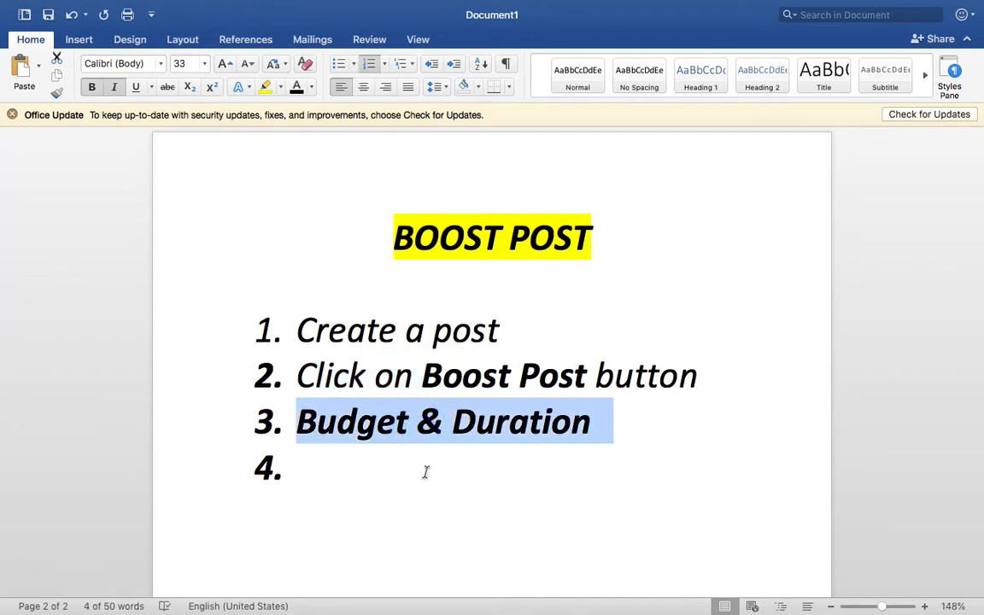
# Add list items 4. Audience, 5. Payment and 6. Done
pyautogui.click(424, 473)
pyautogui.scroll(-2, 425, 473)
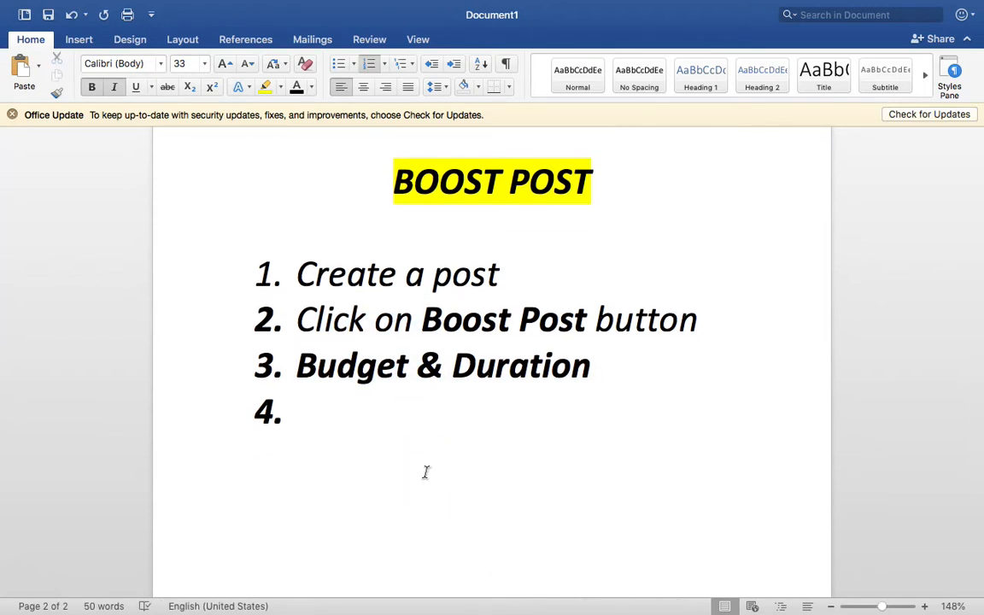
pyautogui.write('Audience')
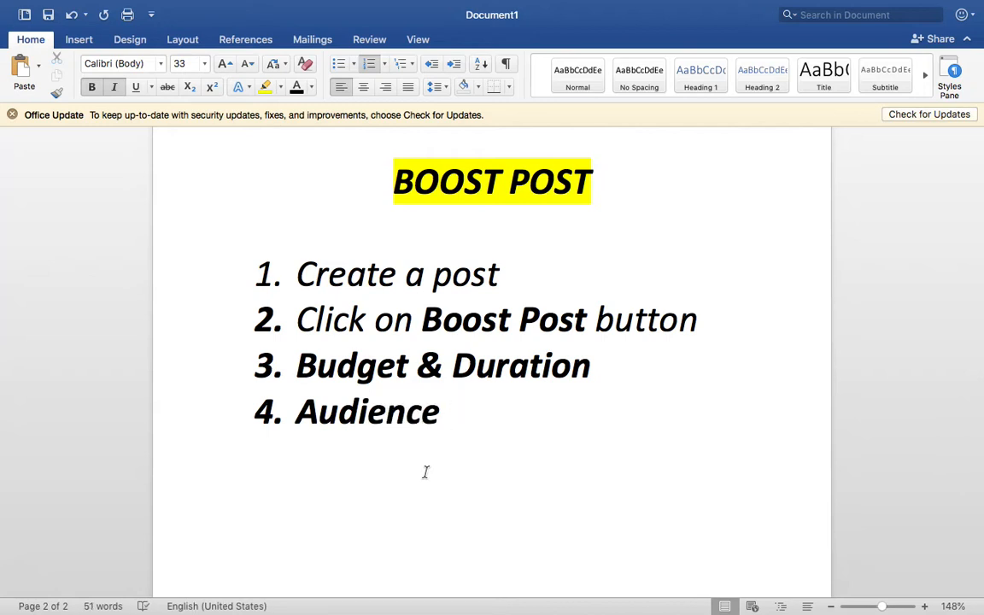
pyautogui.press('Return')
pyautogui.write('P')
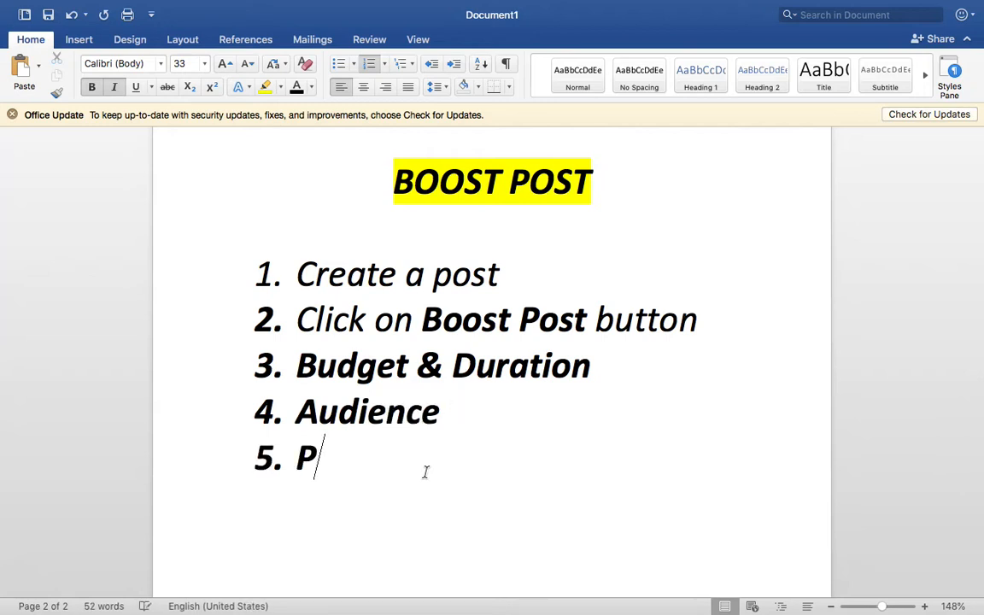
pyautogui.write('ayment')
pyautogui.press('Return')
pyautogui.write('D')
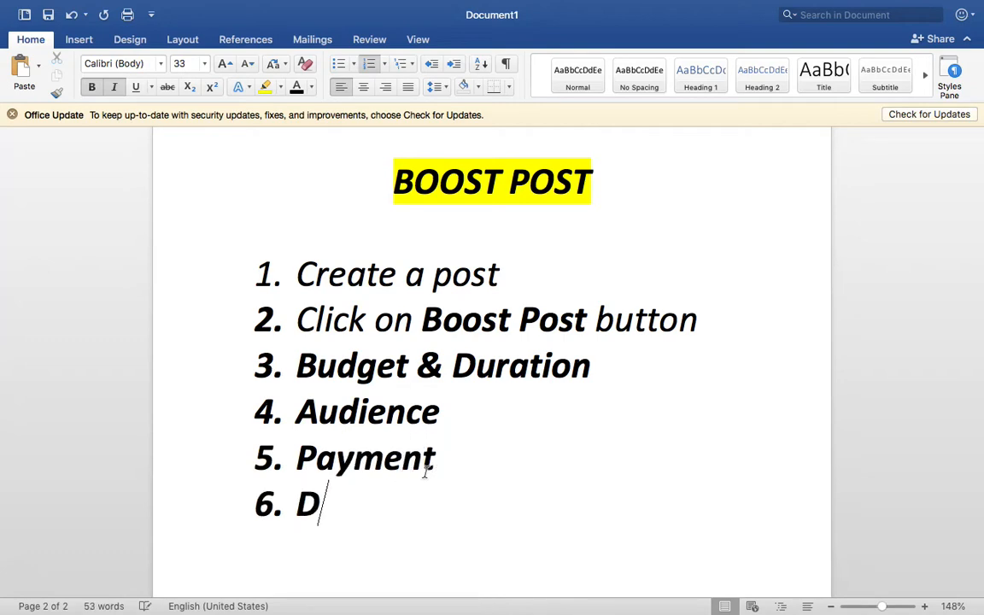
pyautogui.write('one')
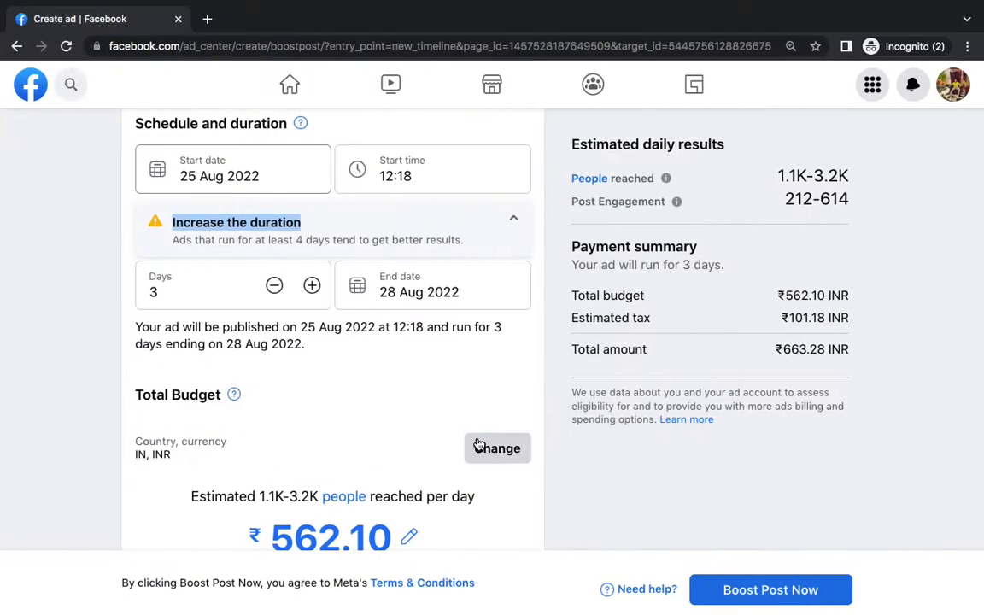
# Try adding a payment method, cycling through UPI, PAYTM and Net Banking before continuing with UPI
pyautogui.scroll(-5, 479, 445)
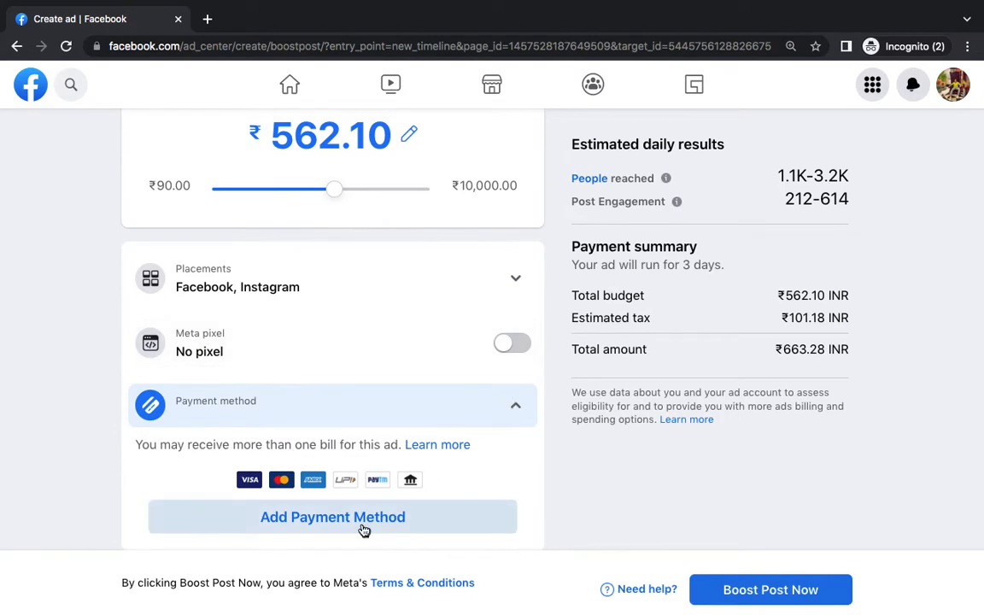
pyautogui.click(363, 529)
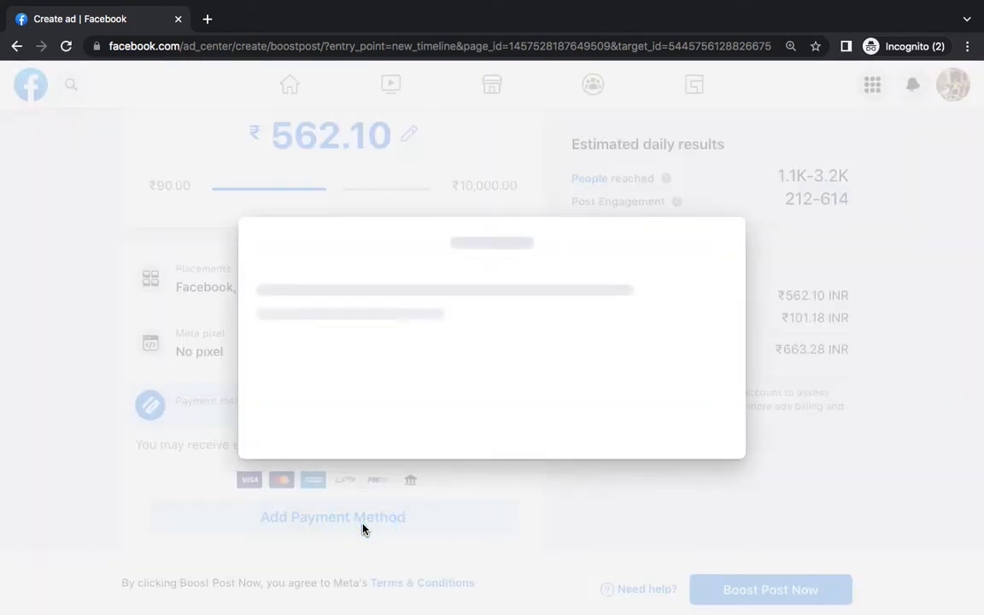
pyautogui.click(333, 323)
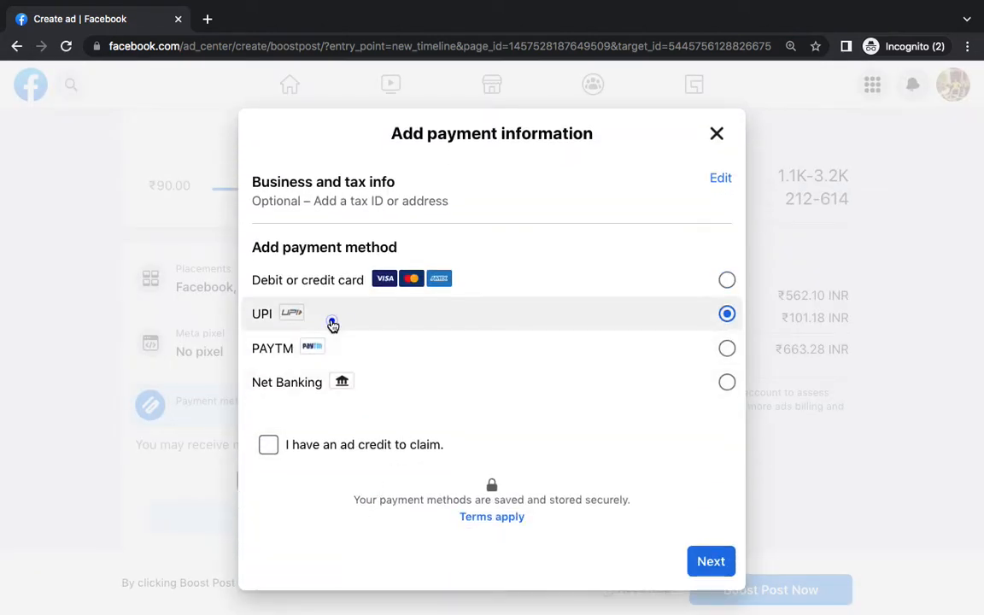
pyautogui.click(381, 348)
pyautogui.click(380, 378)
pyautogui.click(407, 316)
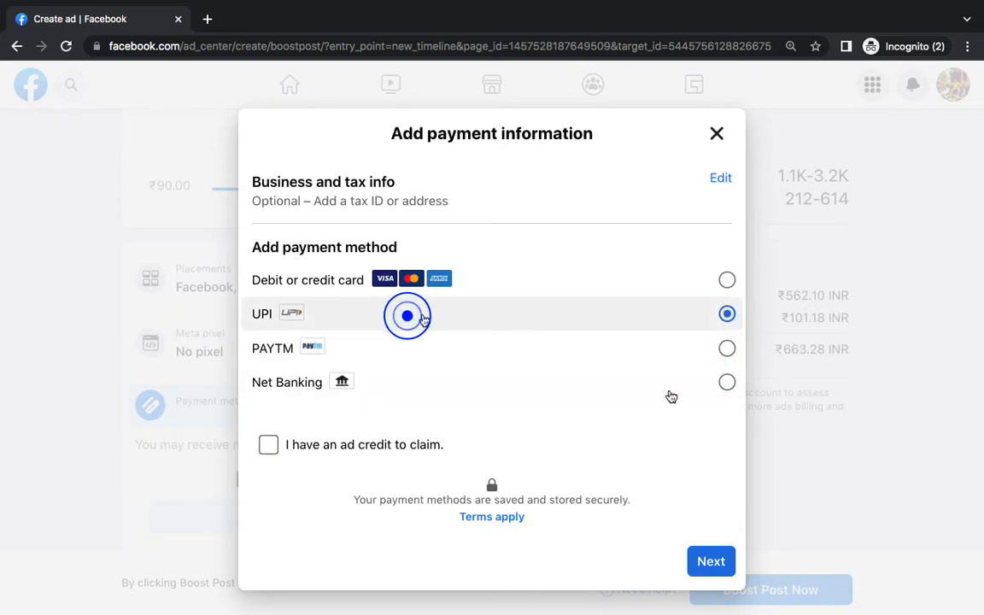
pyautogui.click(728, 562)
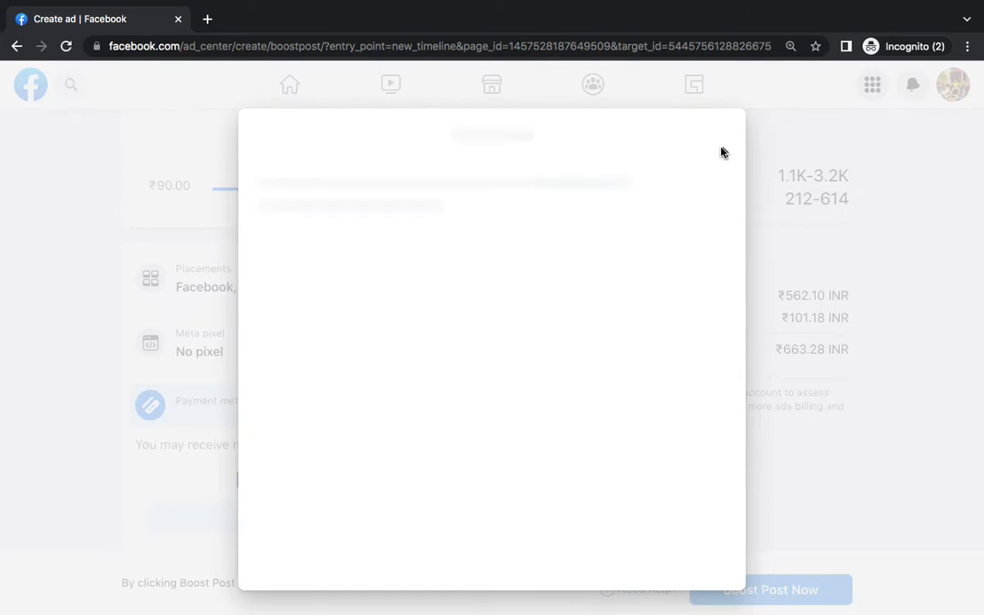
# Close the payment dialog and leave the boost page for the Facebook home feed
pyautogui.click(717, 135)
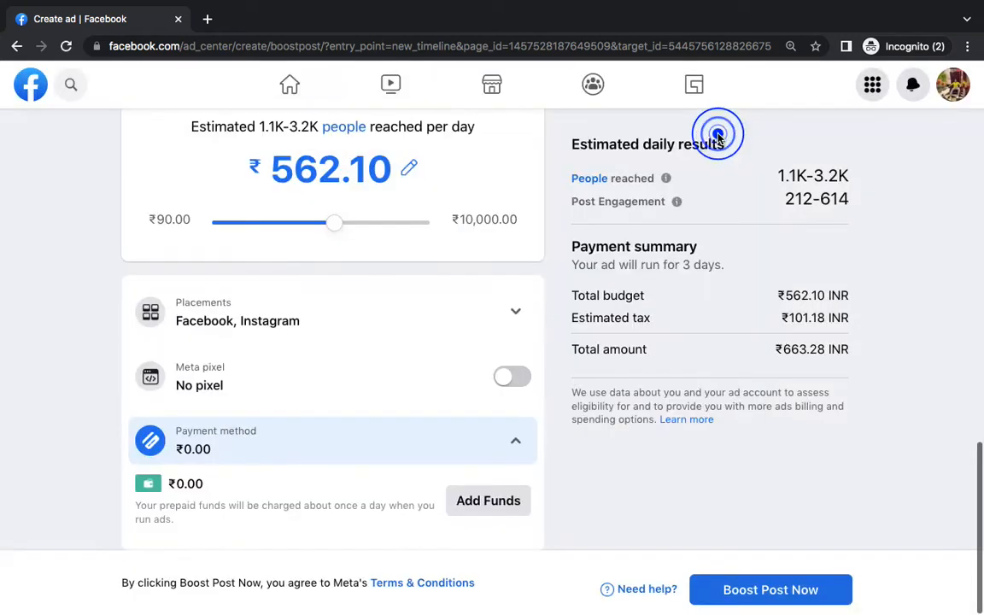
pyautogui.click(30, 80)
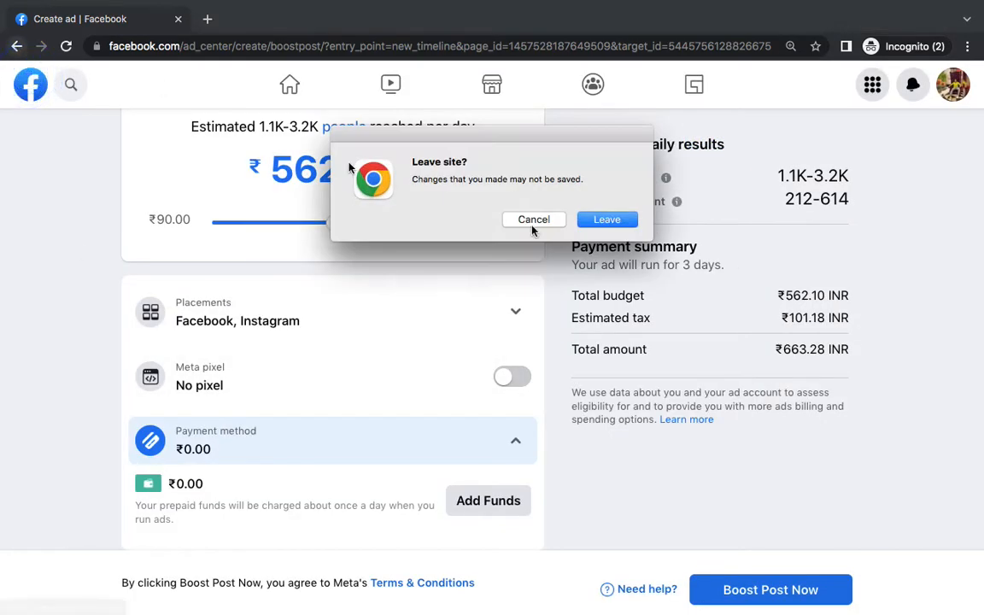
pyautogui.click(610, 220)
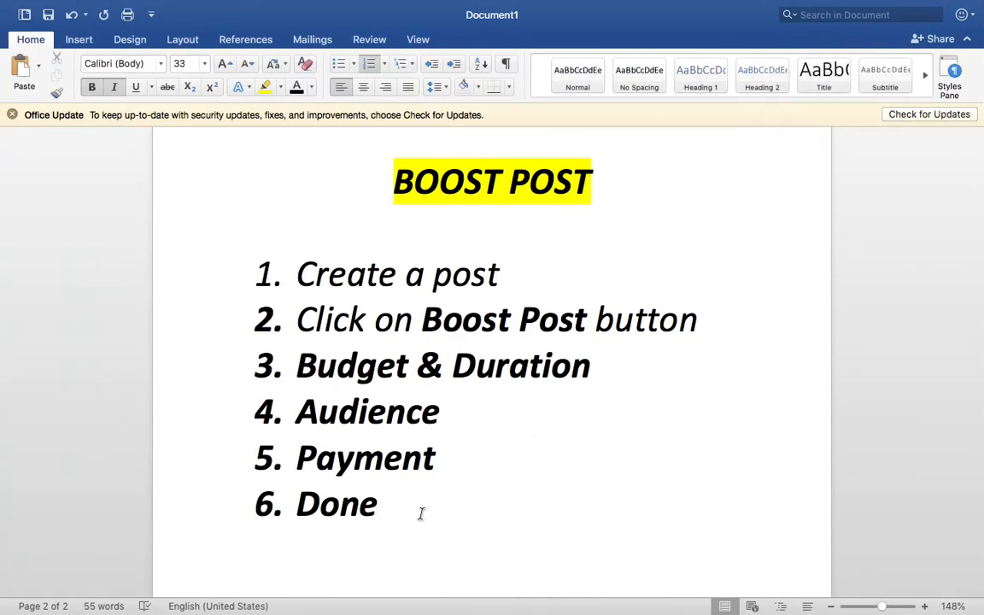
# Remove bold from all six list items
pyautogui.moveTo(421, 513); pyautogui.dragTo(323, 275)
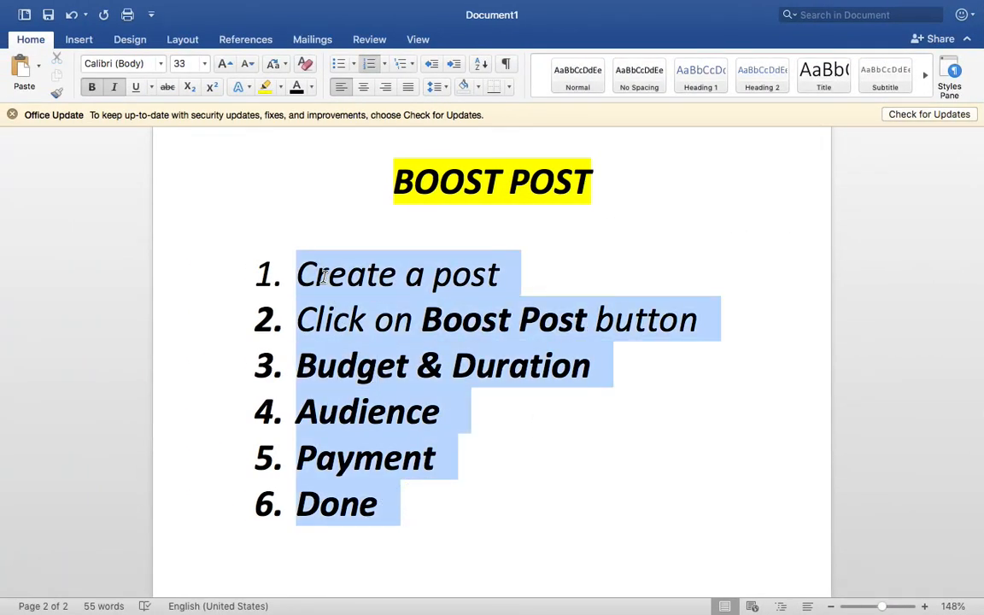
pyautogui.press('super+b')
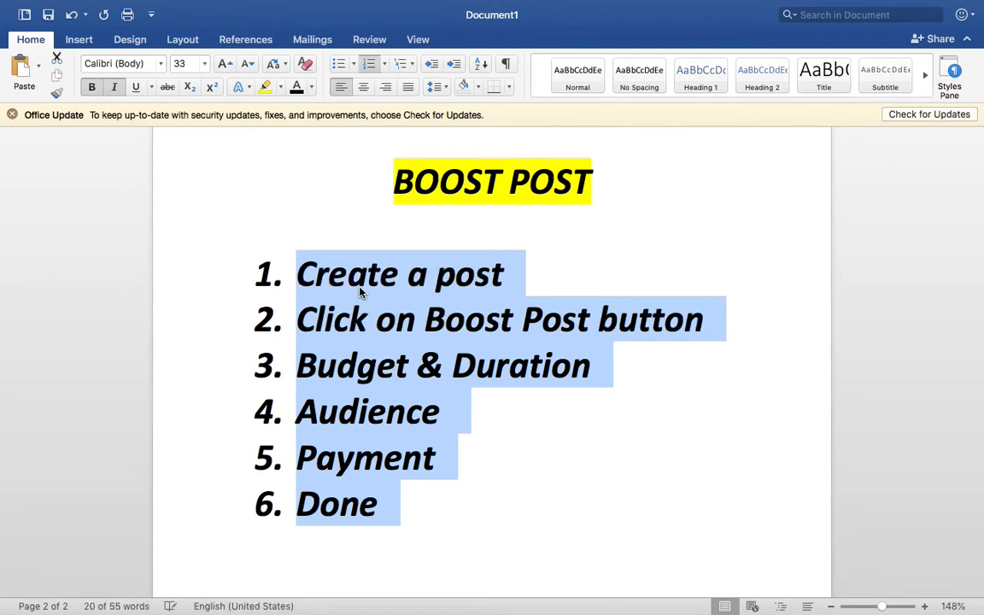
pyautogui.press('super+b')
pyautogui.click(434, 317)
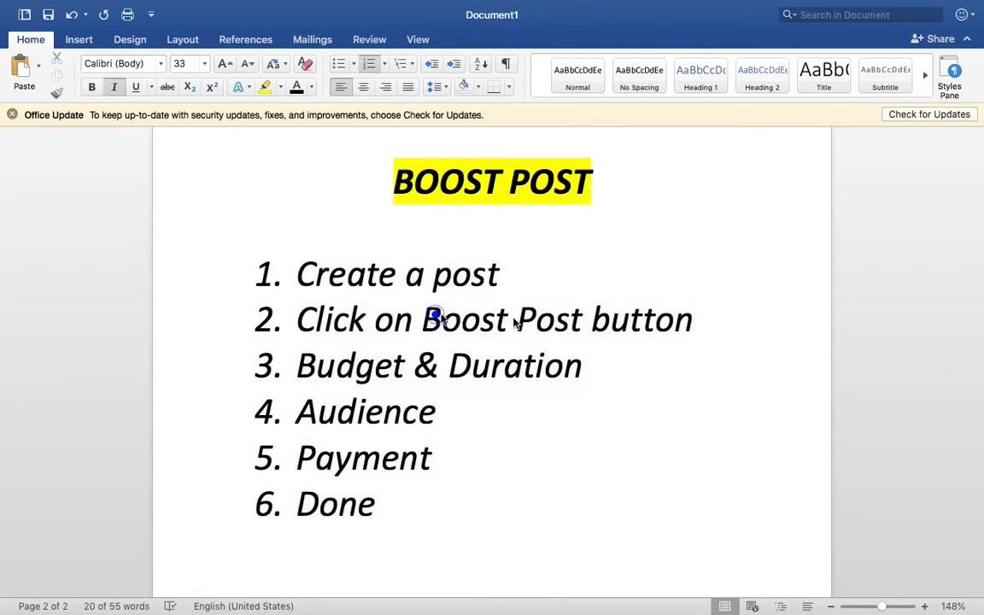
# Bold only Boost Post, Budget, the Audience line and the Payment line
pyautogui.moveTo(516, 323); pyautogui.dragTo(577, 320)
pyautogui.press('super+b')
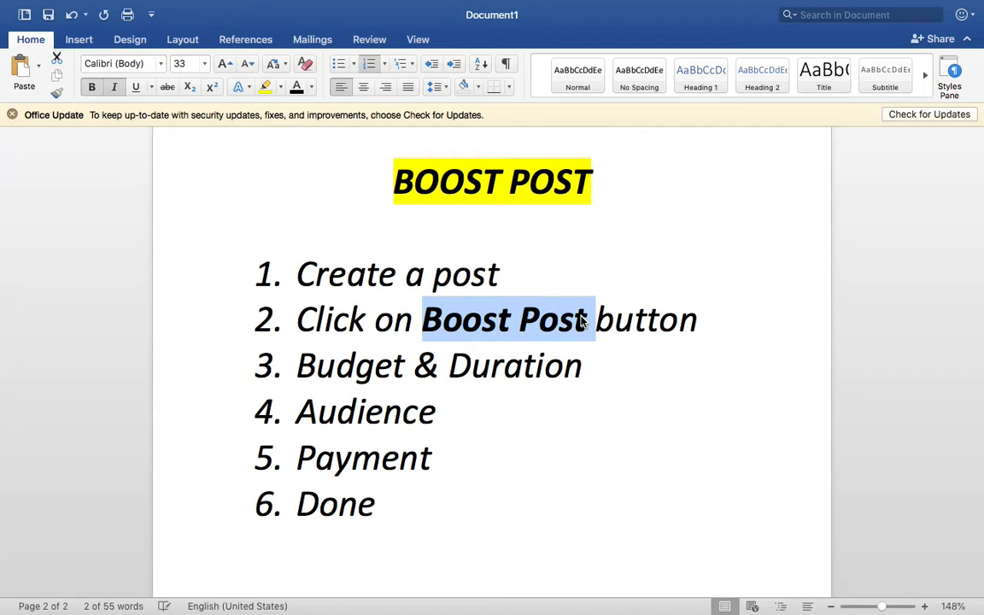
pyautogui.tripleClick(458, 353)
pyautogui.doubleClick(387, 365)
pyautogui.press('super+b')
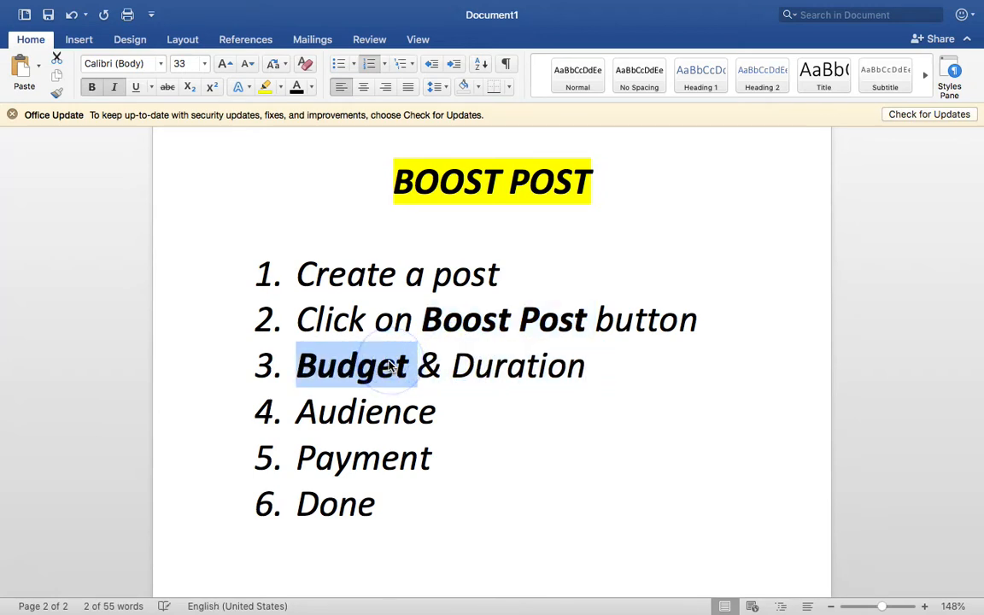
pyautogui.tripleClick(400, 425)
pyautogui.press('super+b')
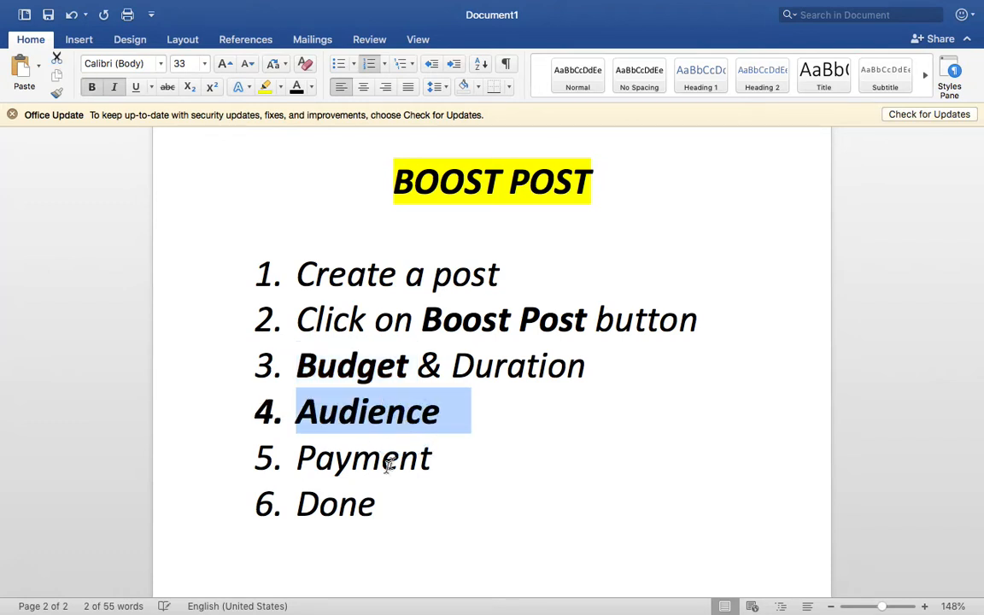
pyautogui.tripleClick(389, 466)
pyautogui.press('super+b')
pyautogui.click(435, 547)
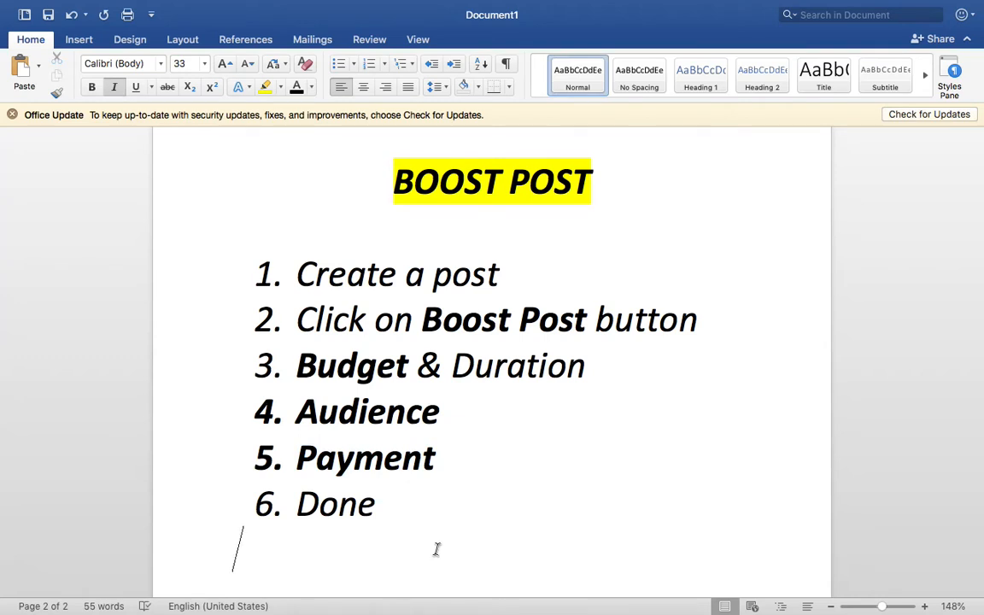
# Review the bold formatting of Boost, Budget & Duration and Audience, leaving the caret after Done
pyautogui.doubleClick(487, 318)
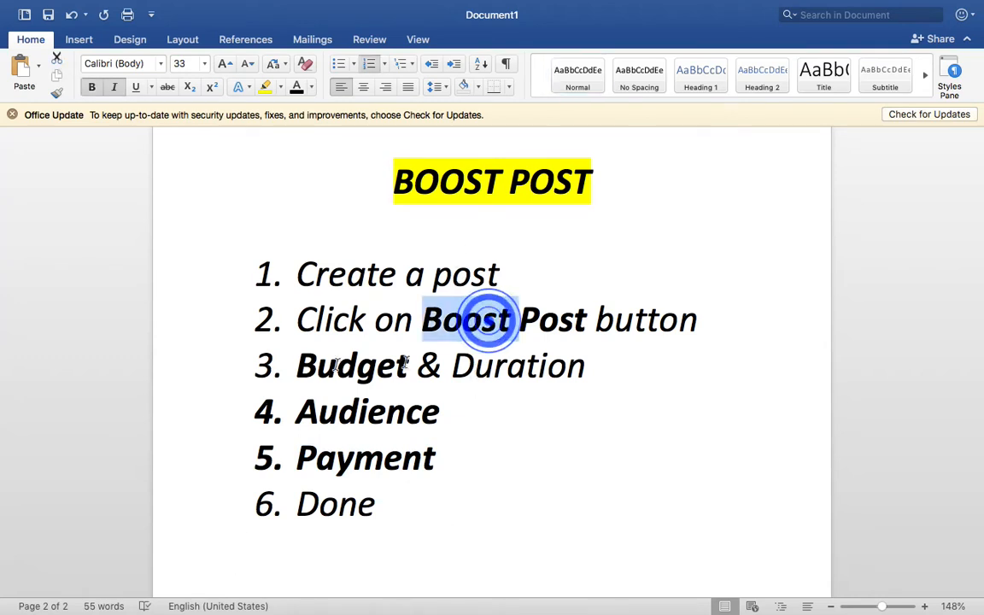
pyautogui.tripleClick(325, 364)
pyautogui.click(330, 423)
pyautogui.tripleClick(329, 432)
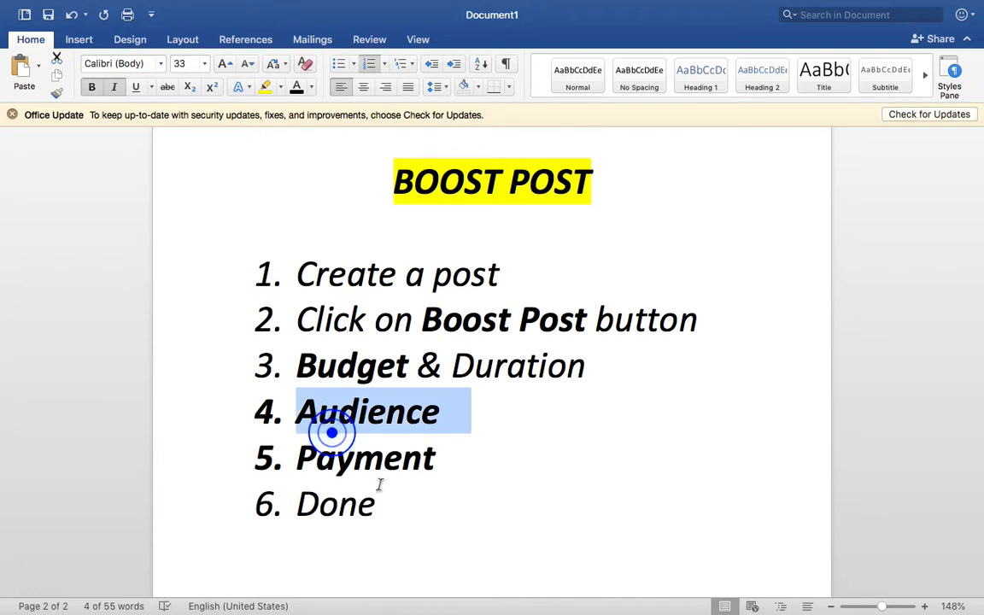
pyautogui.click(380, 479)
pyautogui.scroll(-3, 429, 511)
pyautogui.scroll(-2, 429, 511)
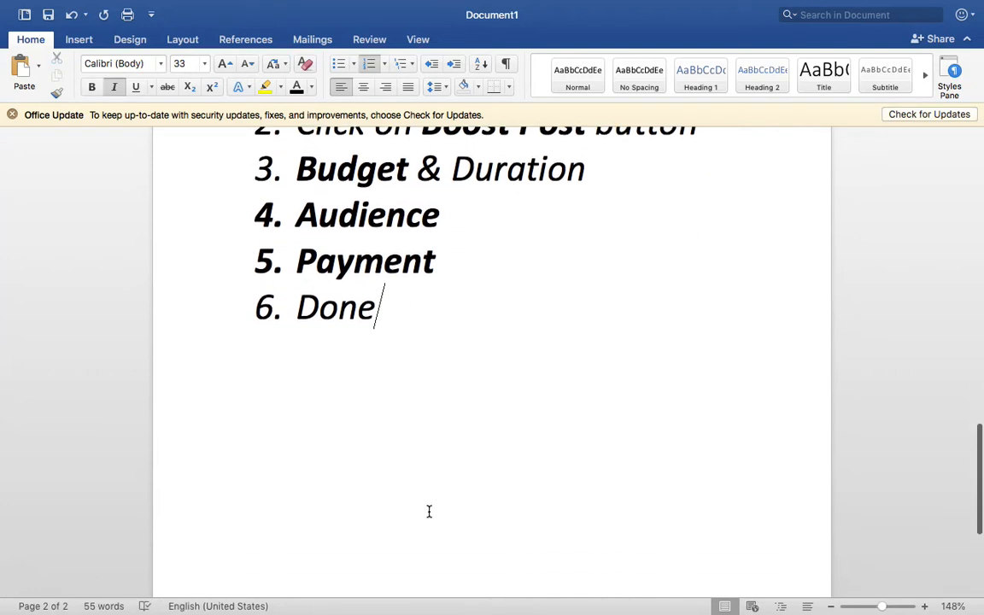
# Add an arrow-bulleted 'Placements –' line below the list with a new bullet after it
pyautogui.press('Return')
pyautogui.press('Return')
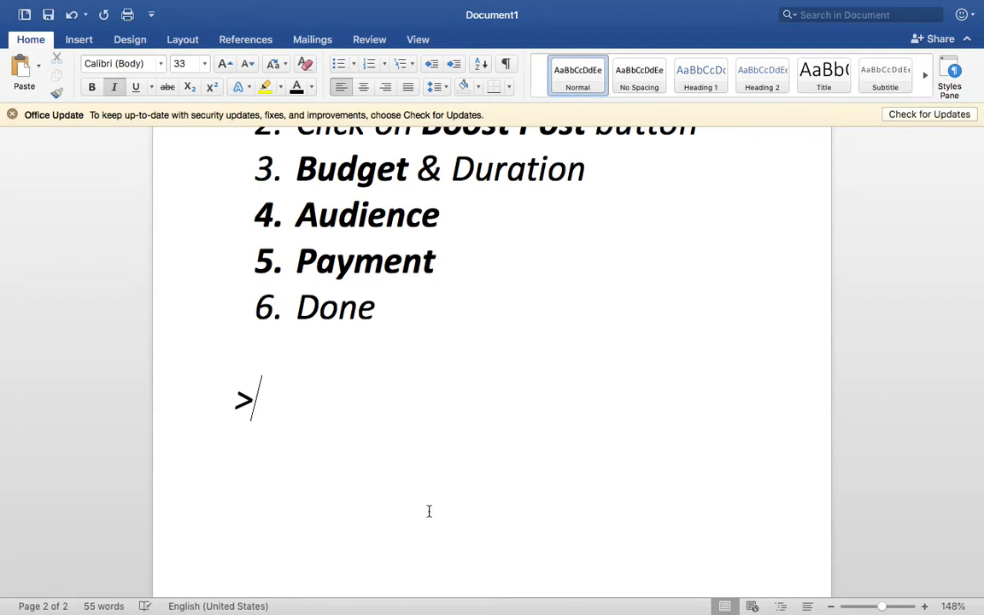
pyautogui.write('>')
pyautogui.press('space')
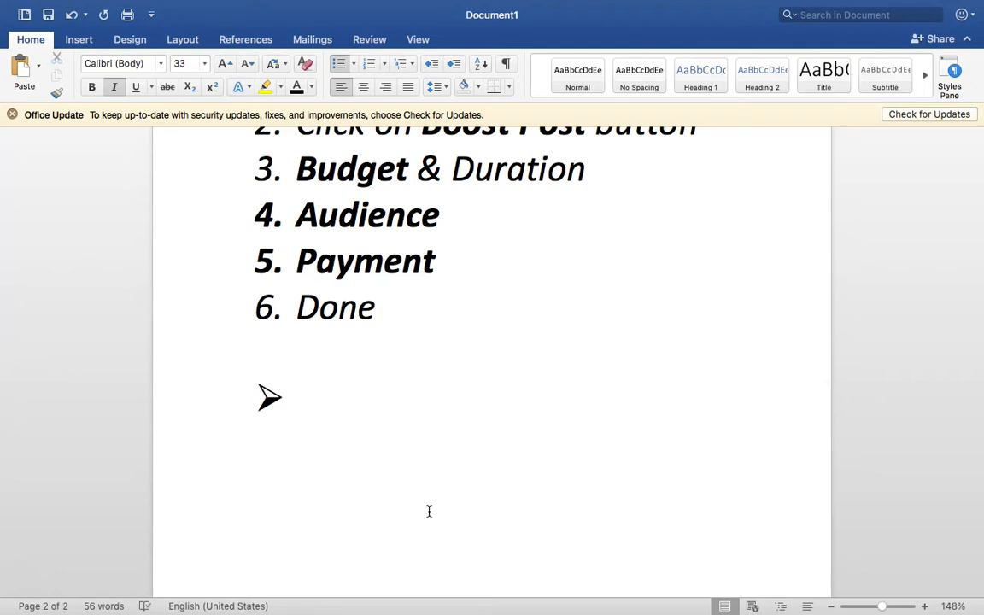
pyautogui.write('Placemen')
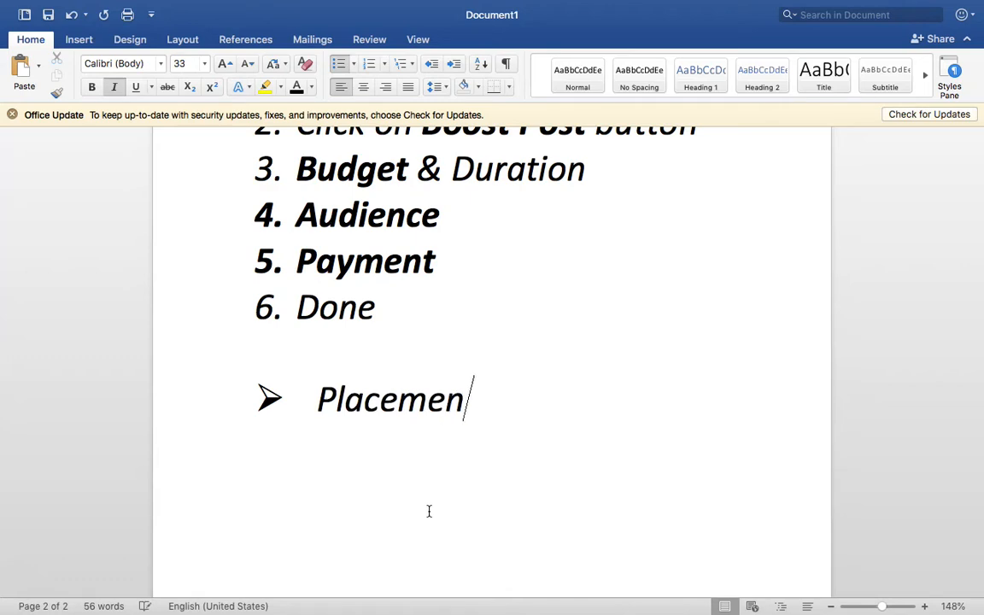
pyautogui.write('ts ')
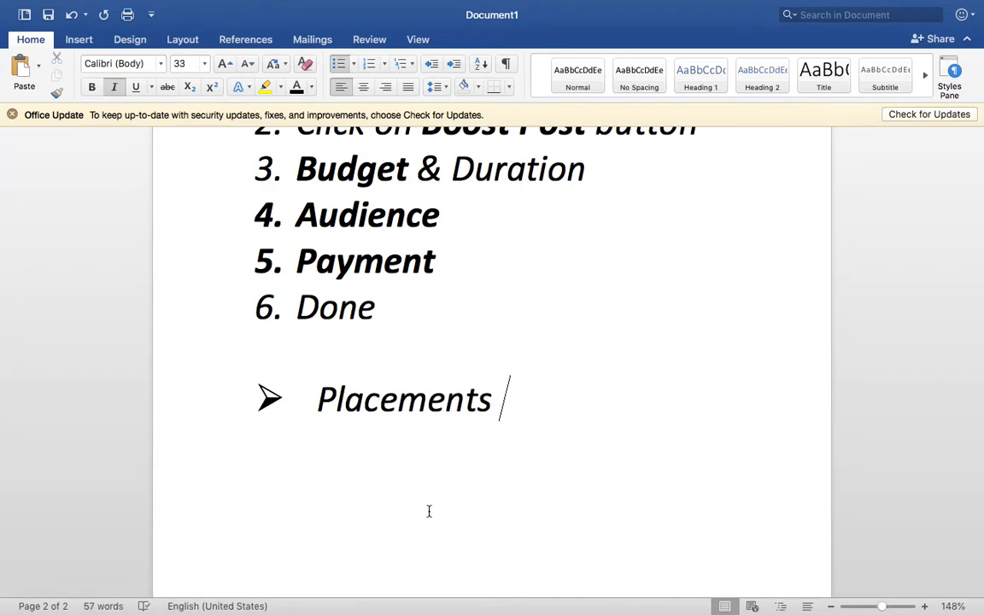
pyautogui.write('-')
pyautogui.press('Return')
# Look over the earlier Ads Placements and Ads Format items, then return to the empty bullet
pyautogui.scroll(10, 429, 511)
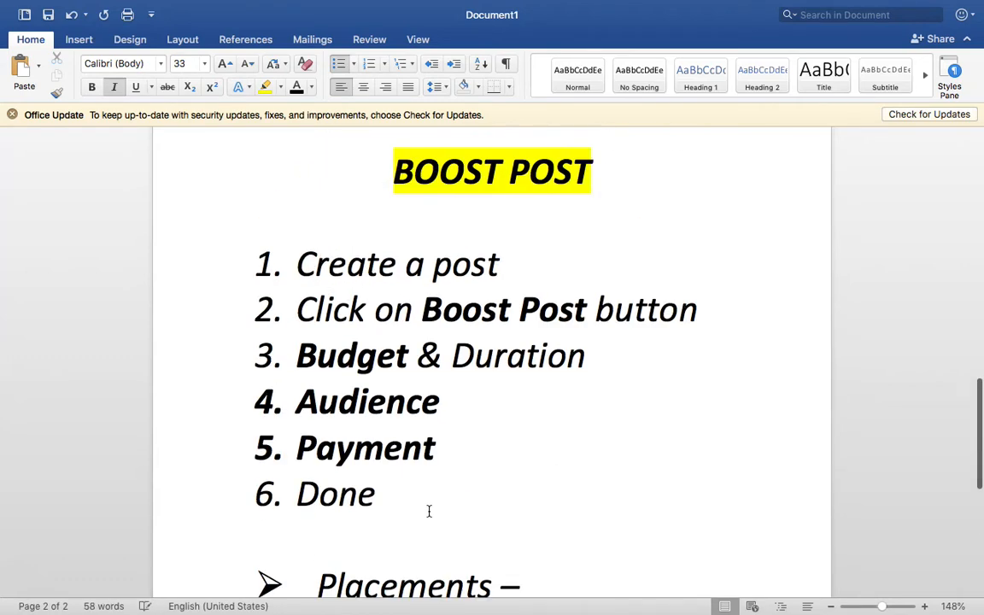
pyautogui.scroll(3, 429, 511)
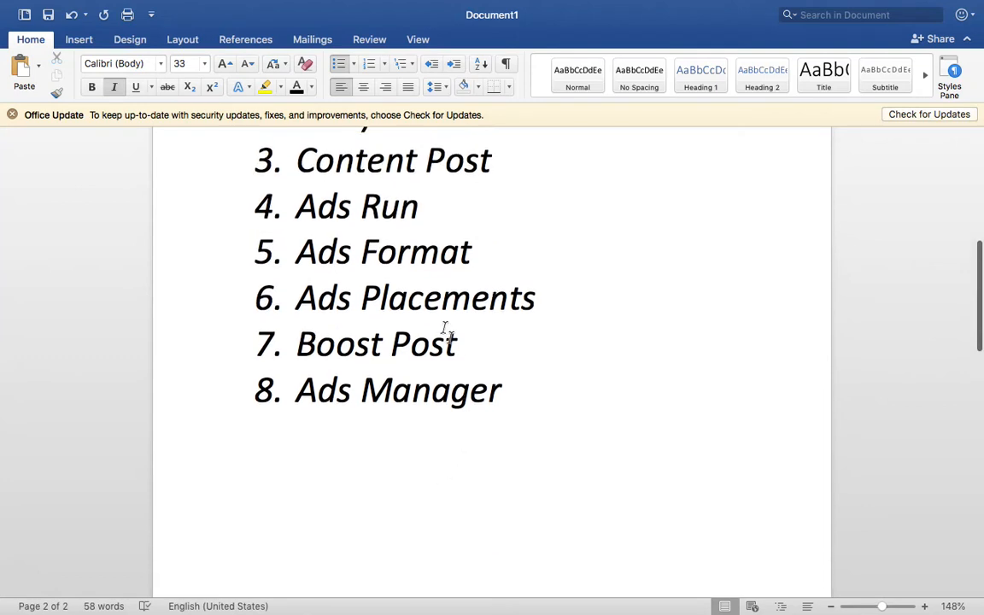
pyautogui.tripleClick(434, 306)
pyautogui.tripleClick(411, 268)
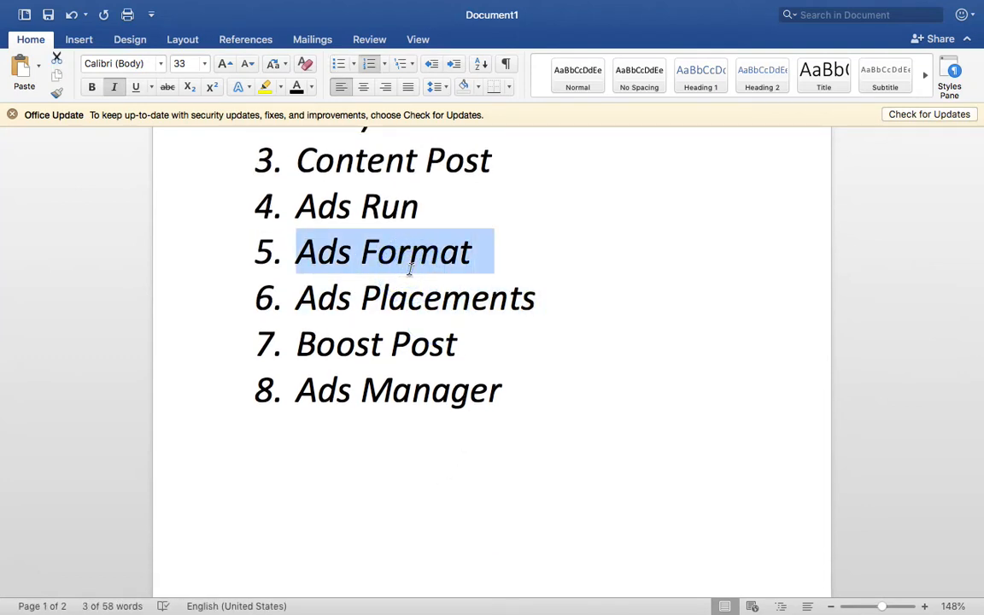
pyautogui.scroll(-20, 424, 351)
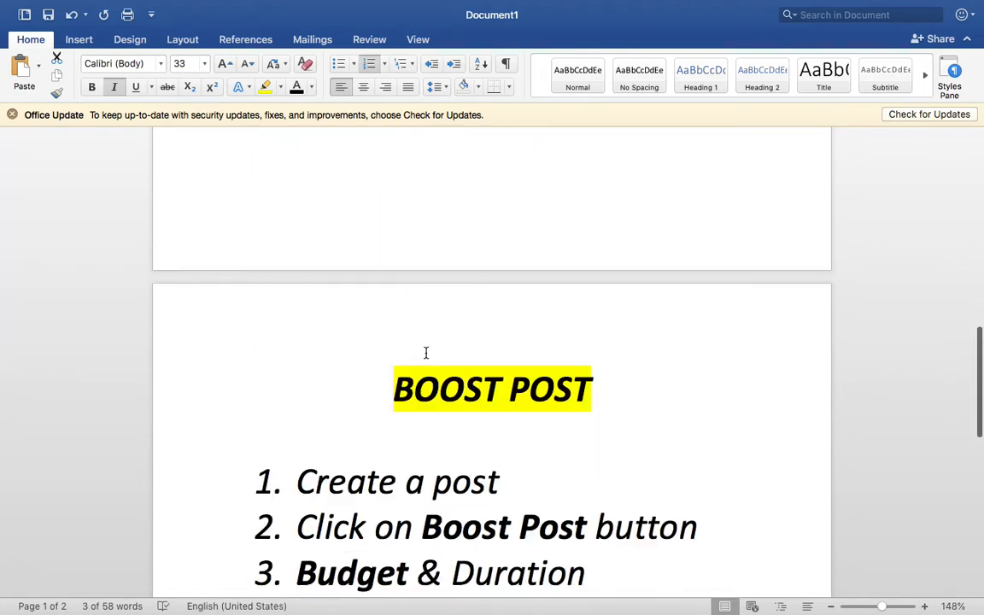
pyautogui.click(393, 347)
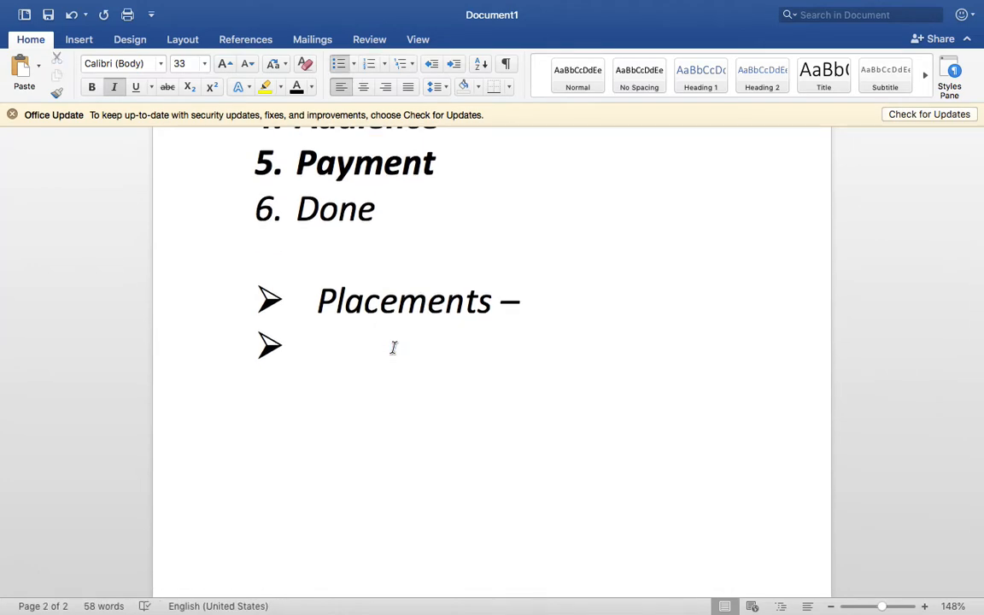
# Add a Format bullet and strike through the Placements and Format lines
pyautogui.write('Format')
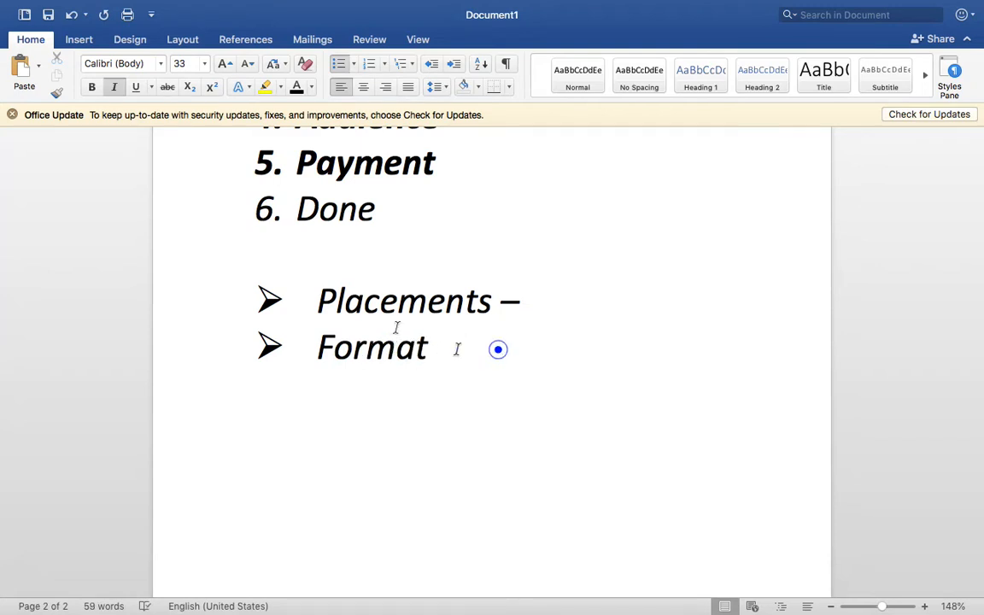
pyautogui.moveTo(457, 349); pyautogui.dragTo(318, 301)
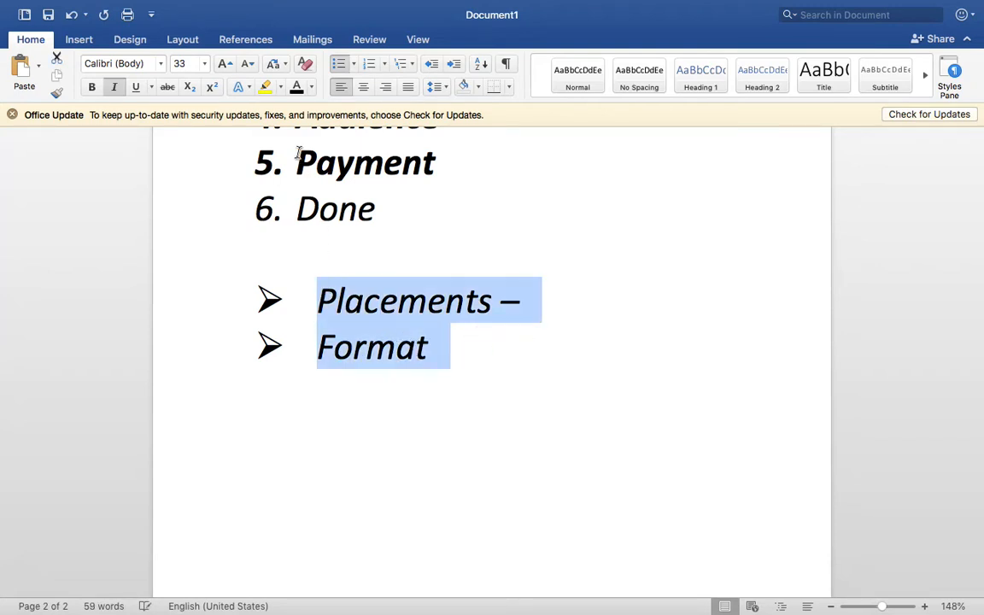
pyautogui.click(168, 87)
pyautogui.click(496, 360)
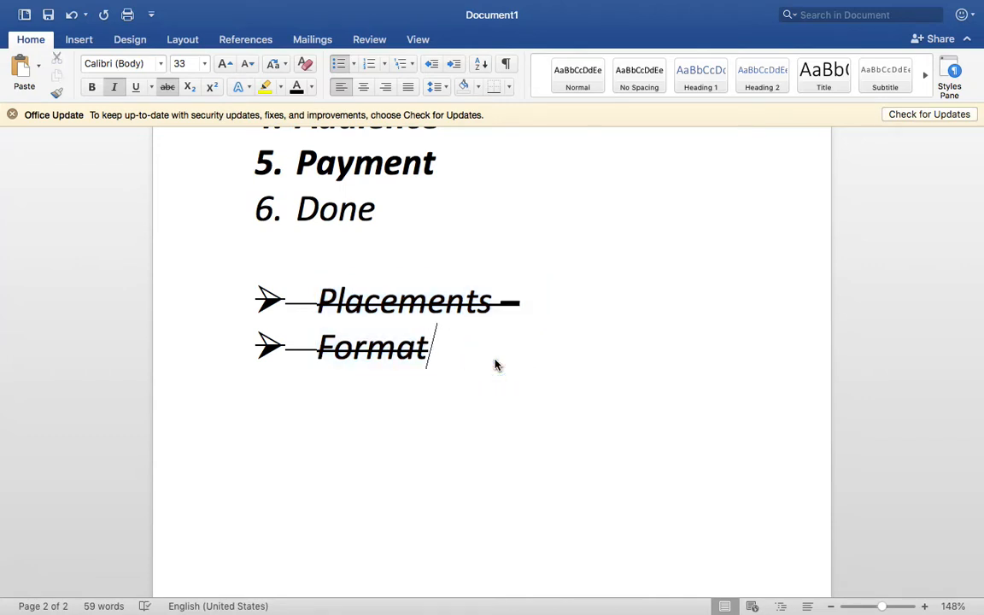
# Add a Bidding bullet, then delete the Placements, Format and Bidding bullets
pyautogui.press('Return')
pyautogui.write('Bidding')
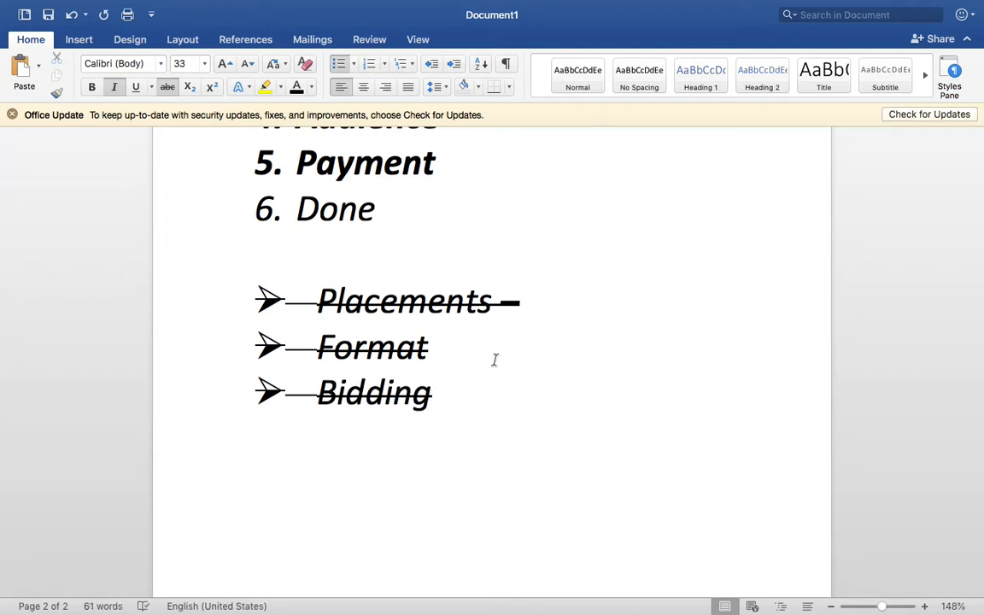
pyautogui.moveTo(501, 411); pyautogui.dragTo(323, 299)
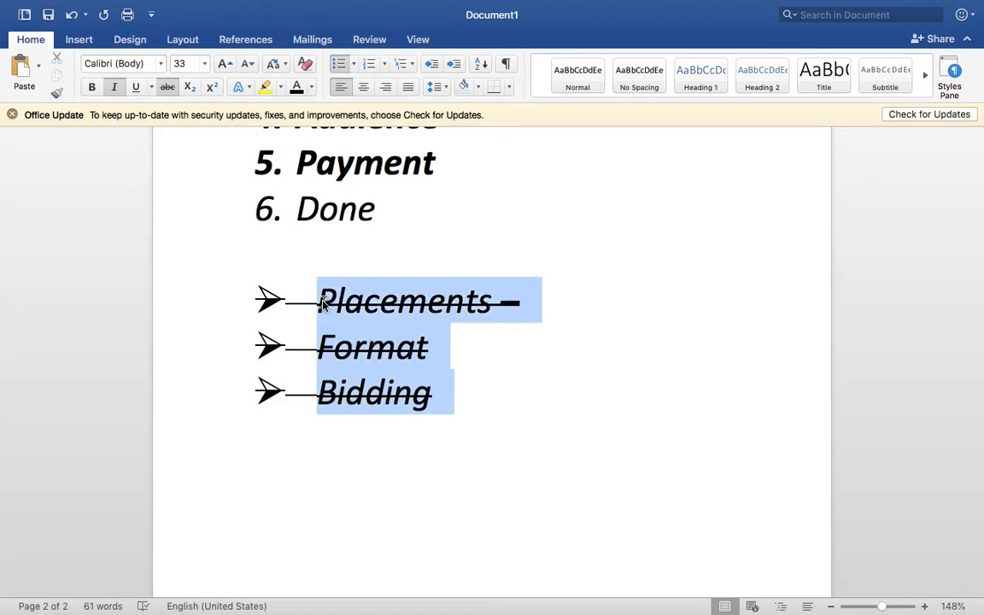
pyautogui.press('BackSpace')
pyautogui.scroll(5, 325, 301)
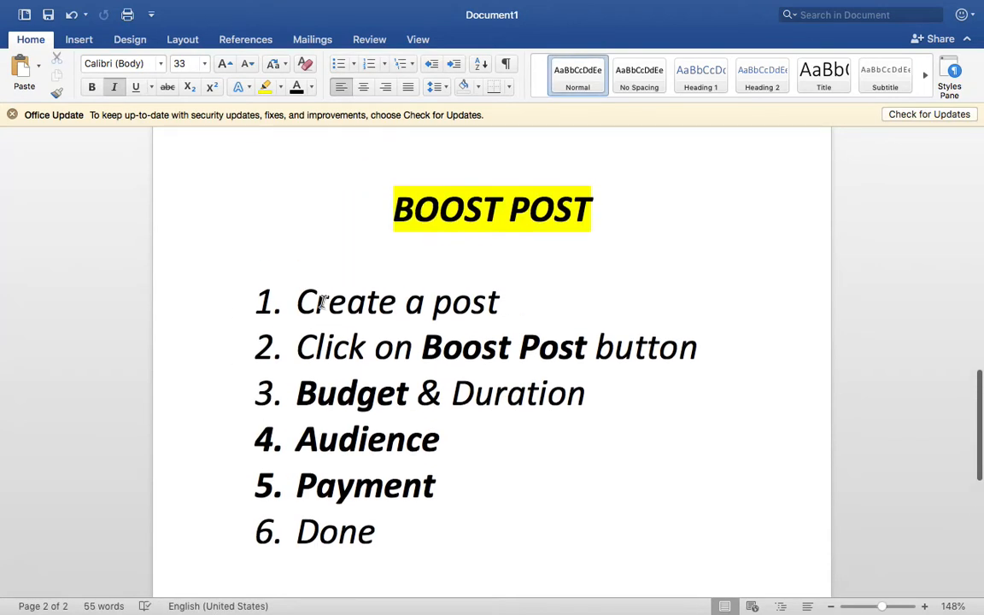
pyautogui.scroll(-1, 339, 288)
pyautogui.tripleClick(445, 170)
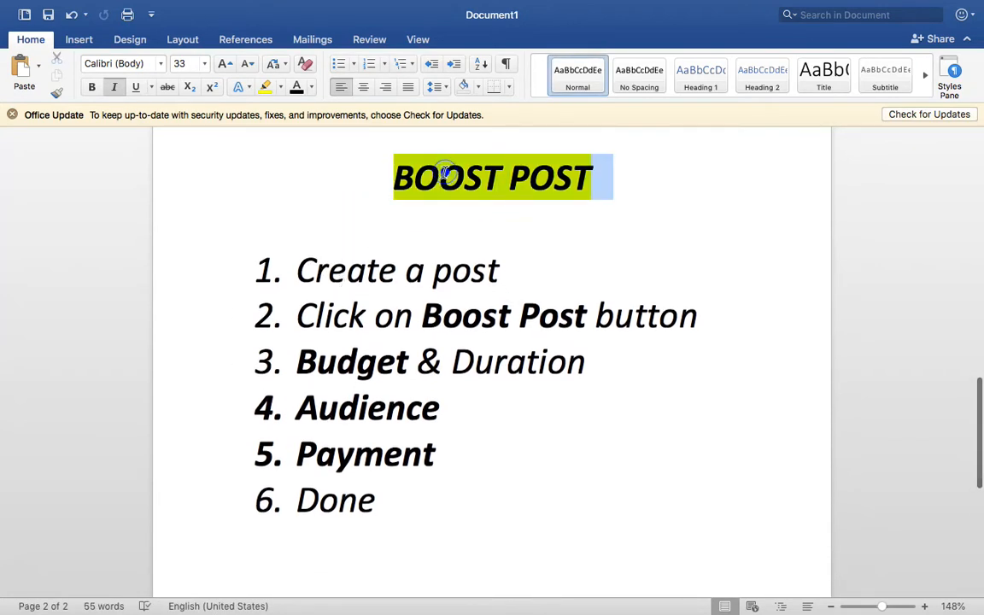
# Colour the BOOST POST title text dark navy, then return to the Facebook create-ad page
pyautogui.click(312, 88)
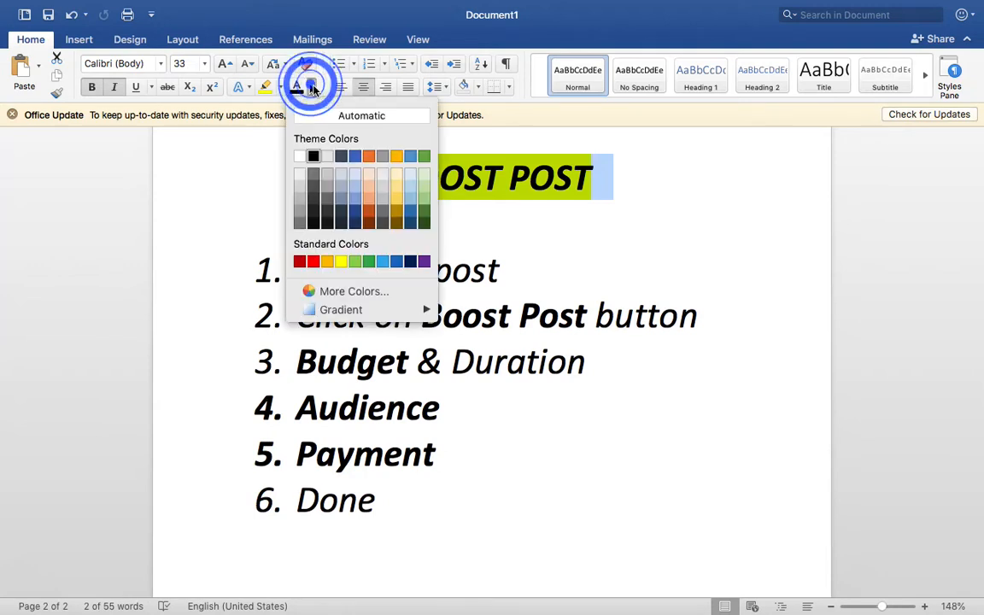
pyautogui.click(410, 261)
pyautogui.click(457, 270)
pyautogui.click(457, 270)
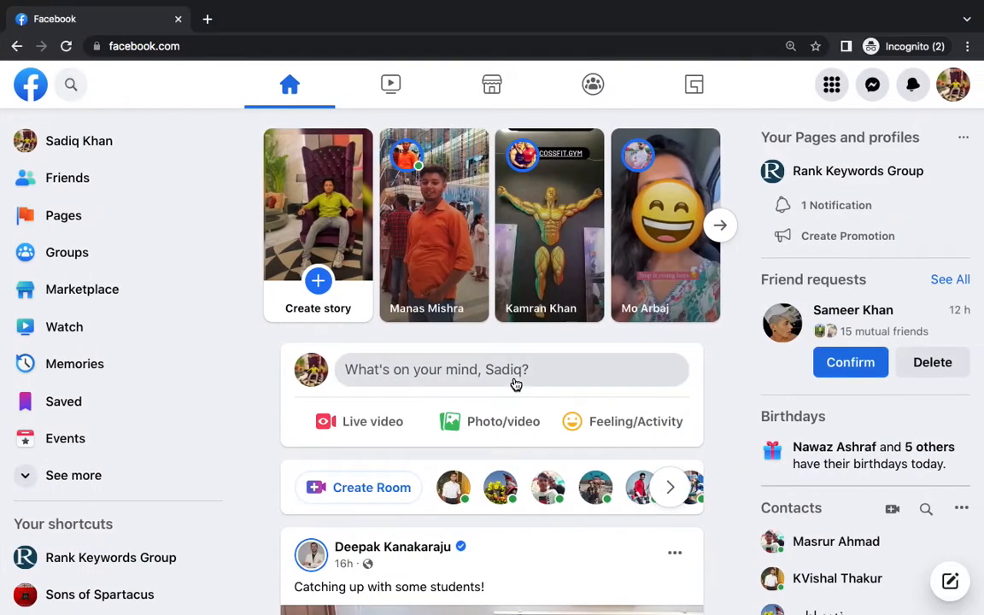
pyautogui.click(14, 46)
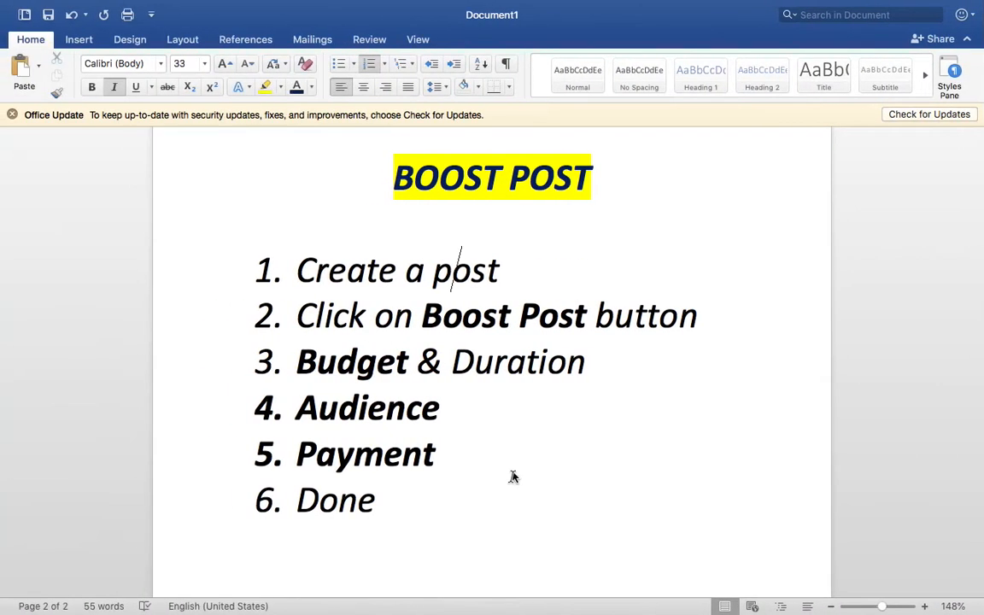
pyautogui.scroll(-5, 513, 492)
# End the list and add an 'Ads Manager' heading, centred, bold and highlighted yellow
pyautogui.press('Return')
pyautogui.press('Return')
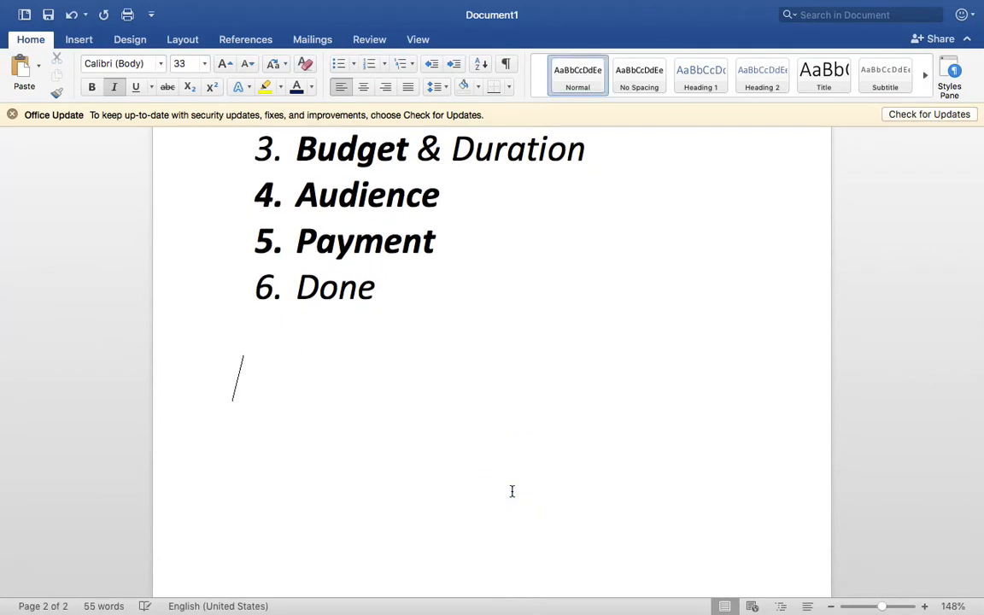
pyautogui.write('Ads Manager')
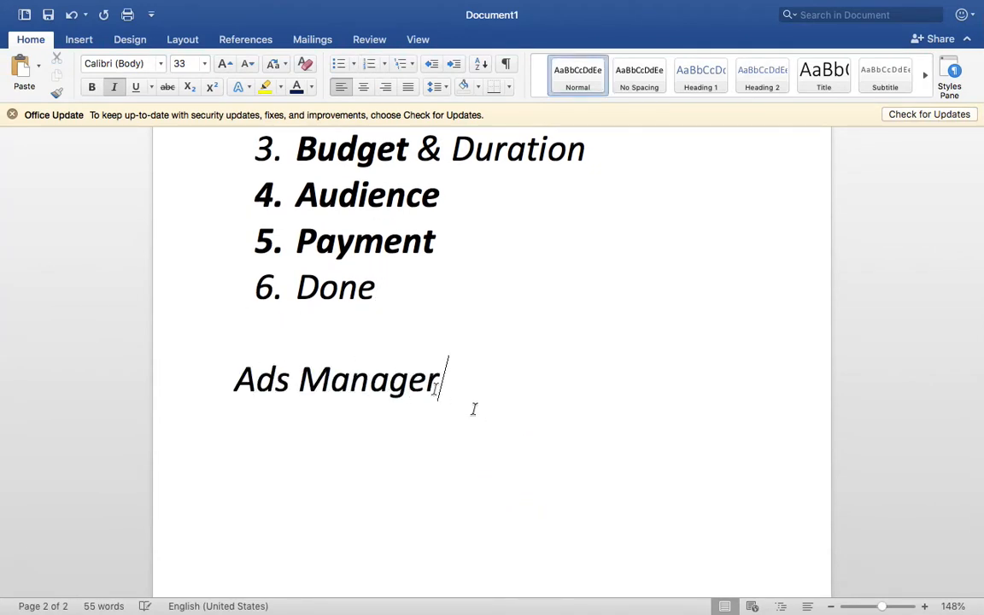
pyautogui.tripleClick(417, 377)
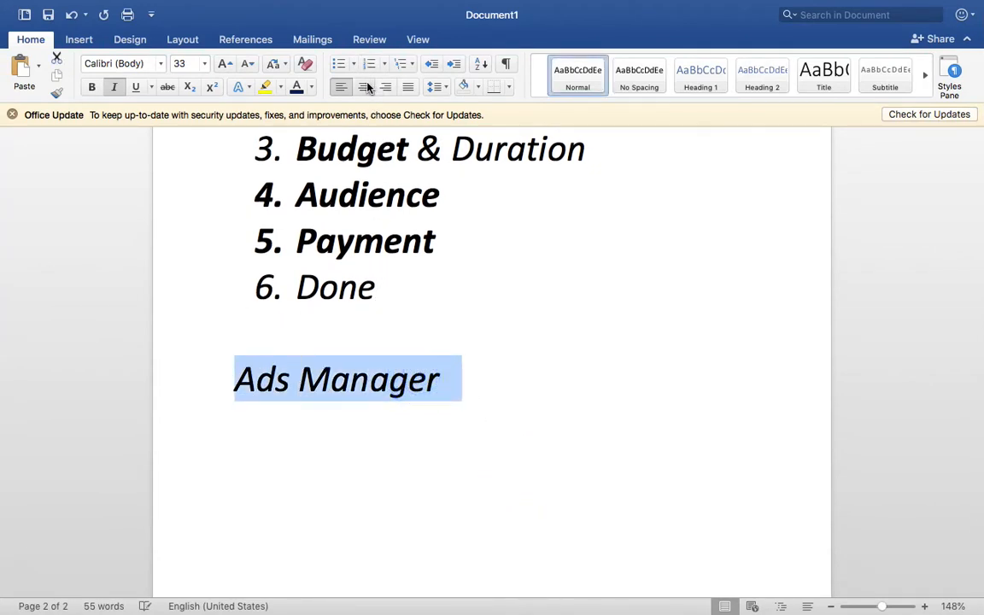
pyautogui.click(363, 87)
pyautogui.click(92, 87)
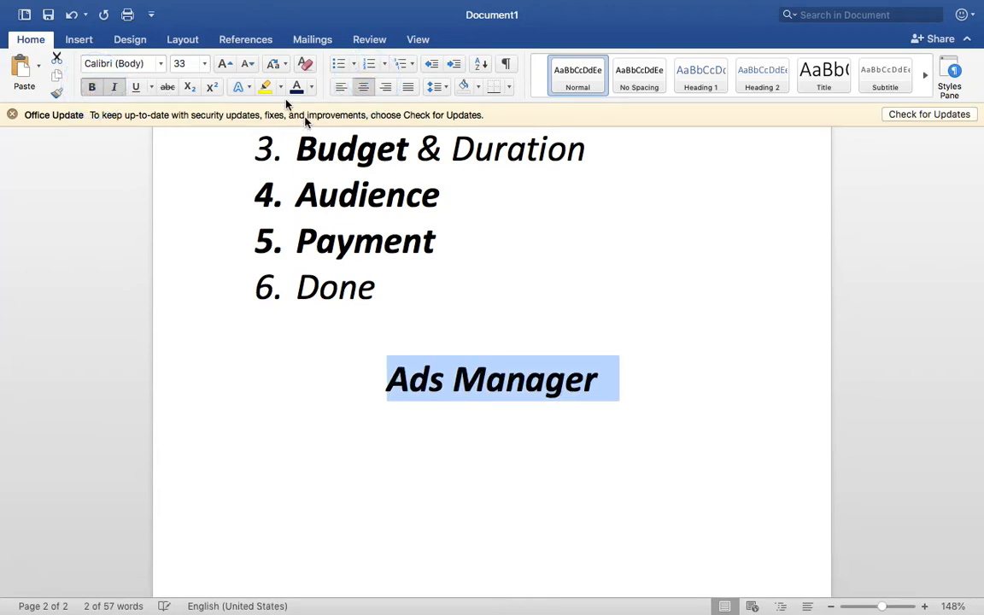
pyautogui.click(265, 88)
pyautogui.click(692, 395)
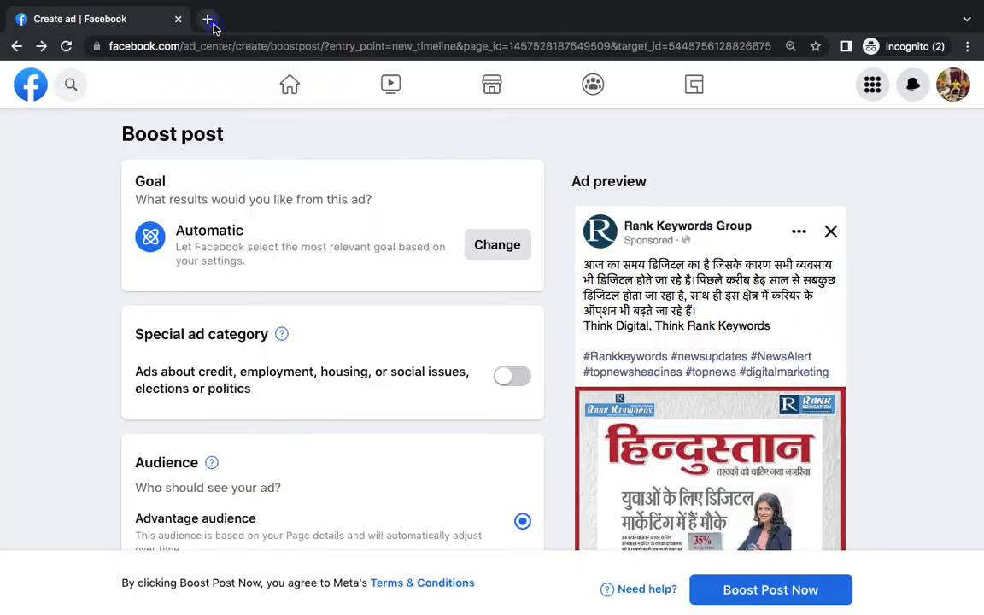
# Search Google for 'facebook marketing jobs in noida' and open the Facebook & Google Ads Specialist listing
pyautogui.click(209, 18)
pyautogui.write('facebook ')
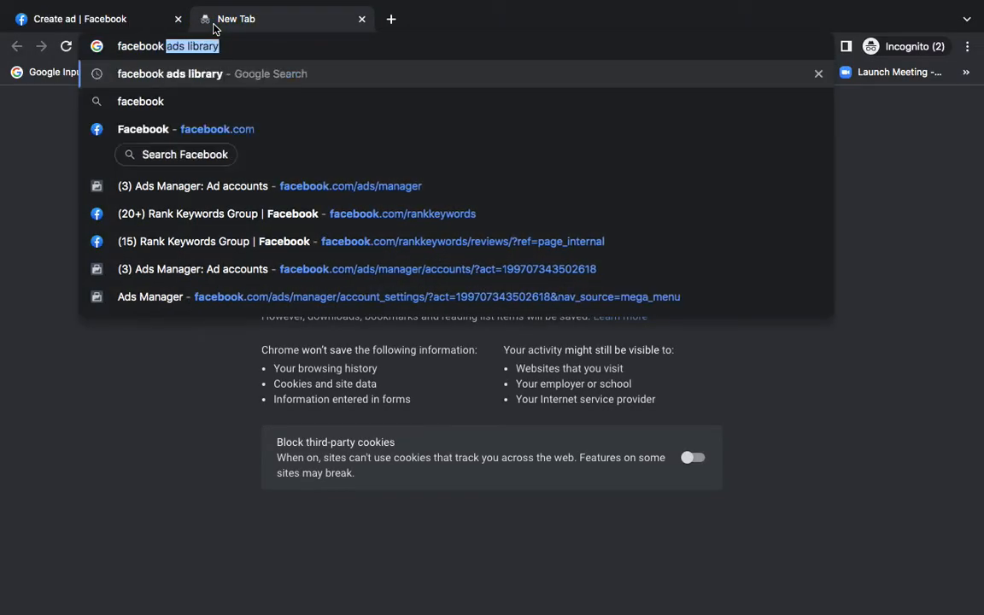
pyautogui.write('marketing jobs ')
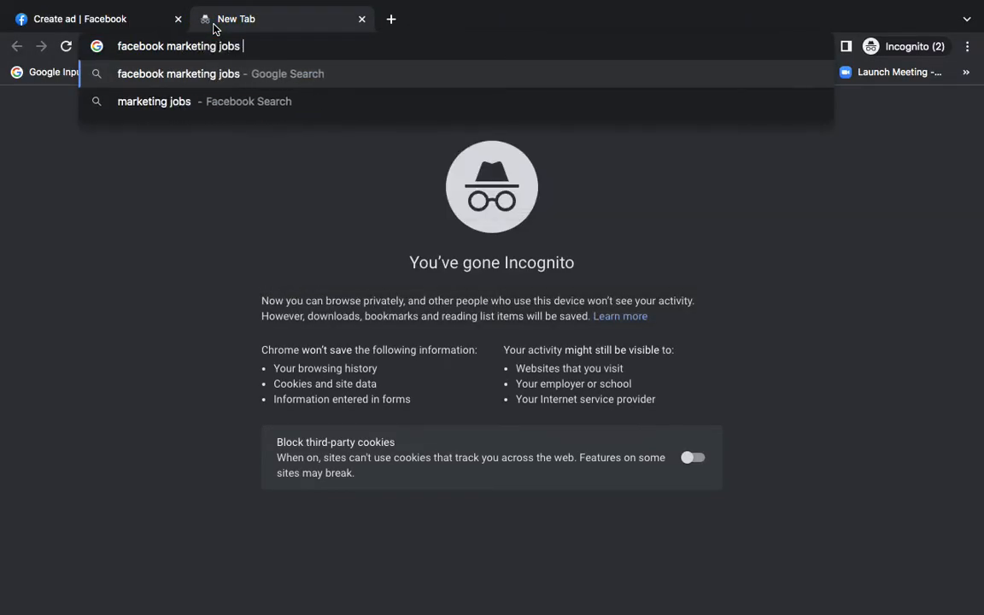
pyautogui.write('in noida')
pyautogui.press('Return')
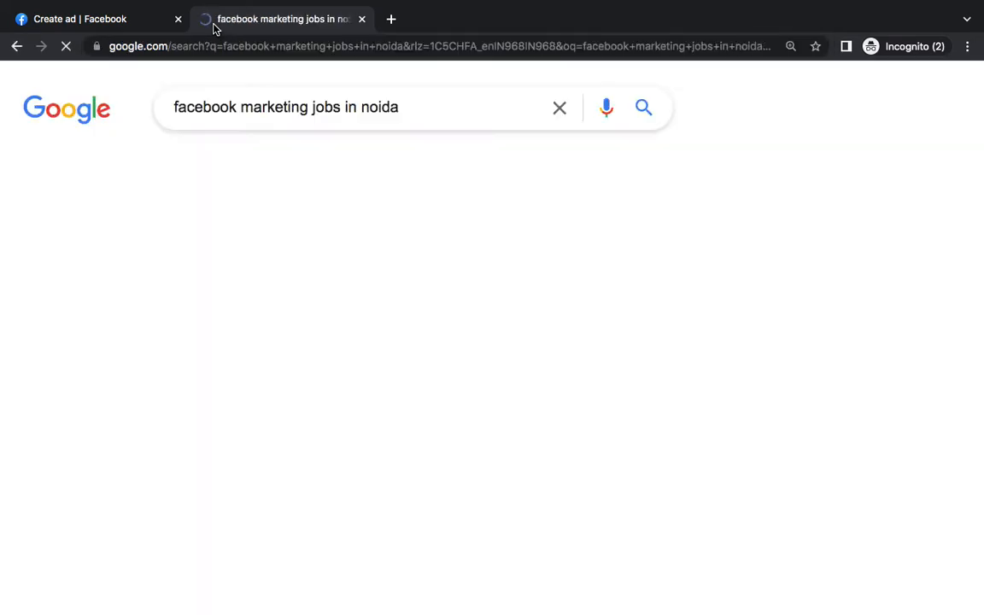
pyautogui.scroll(-3, 242, 314)
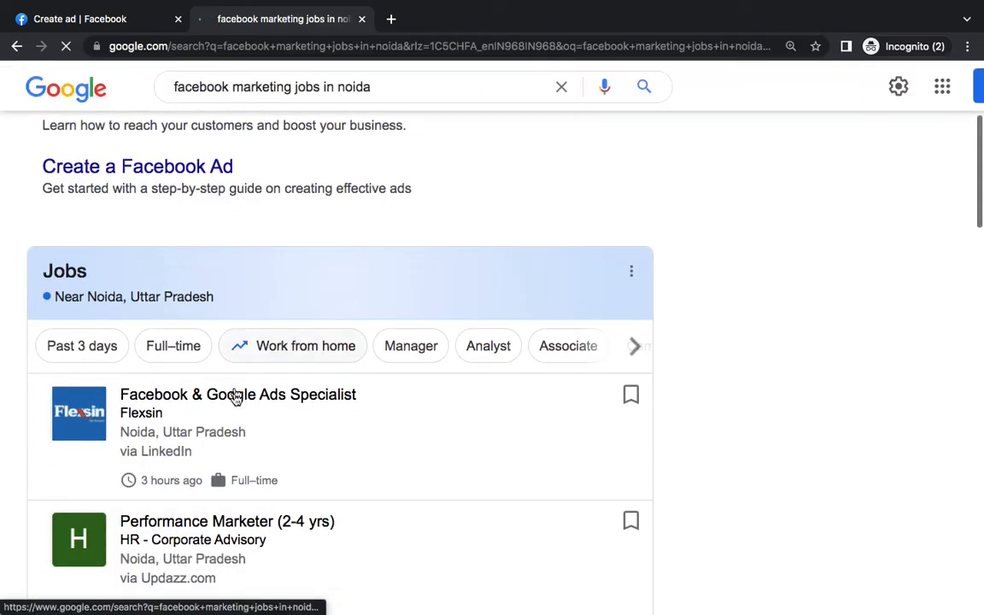
pyautogui.scroll(-2, 237, 402)
pyautogui.scroll(-2, 247, 438)
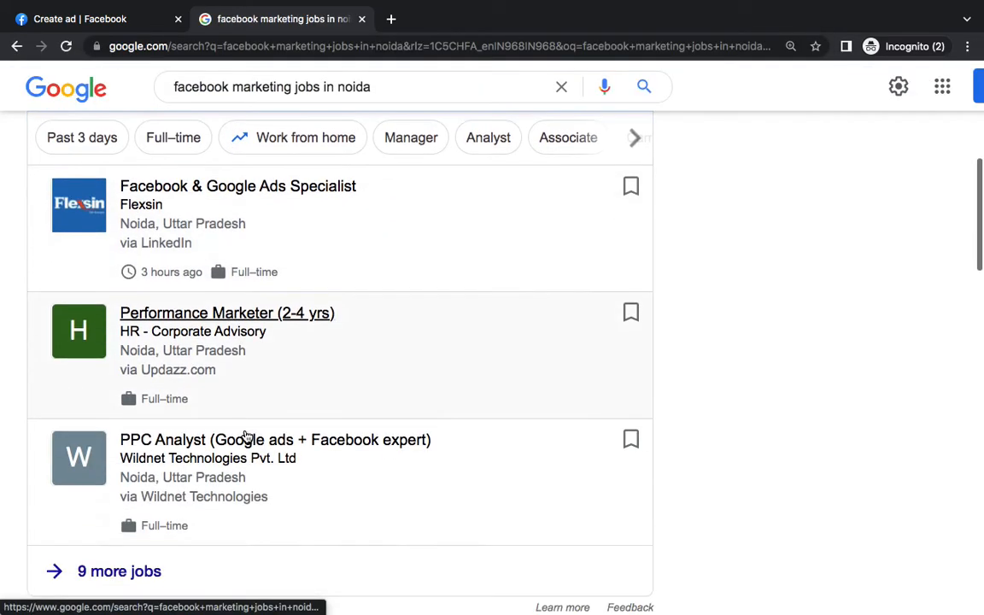
pyautogui.click(237, 190)
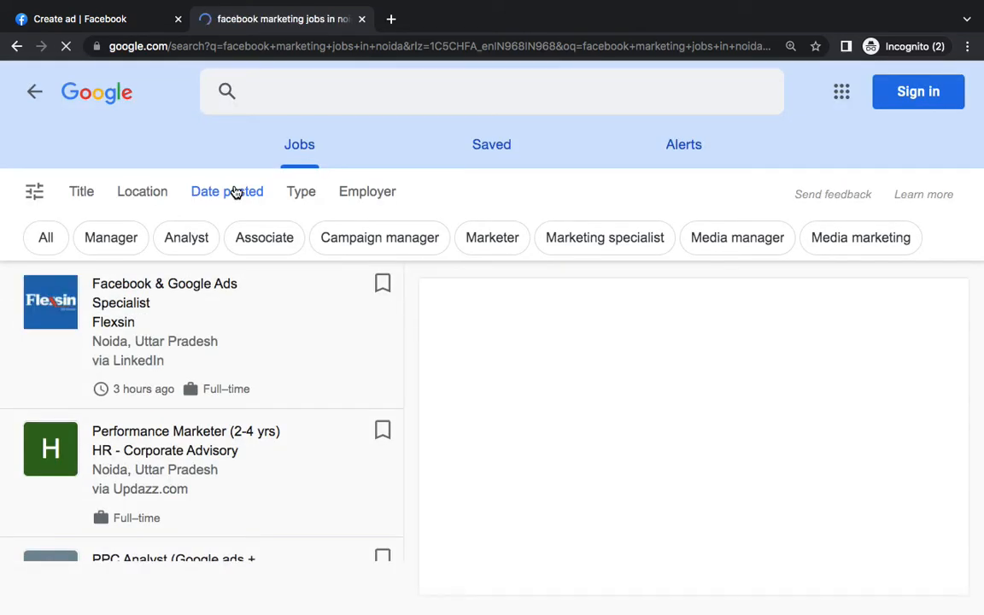
# Expand the job description, highlight the Facebook & Google Ads platform requirement, and return to Word
pyautogui.scroll(-3, 658, 444)
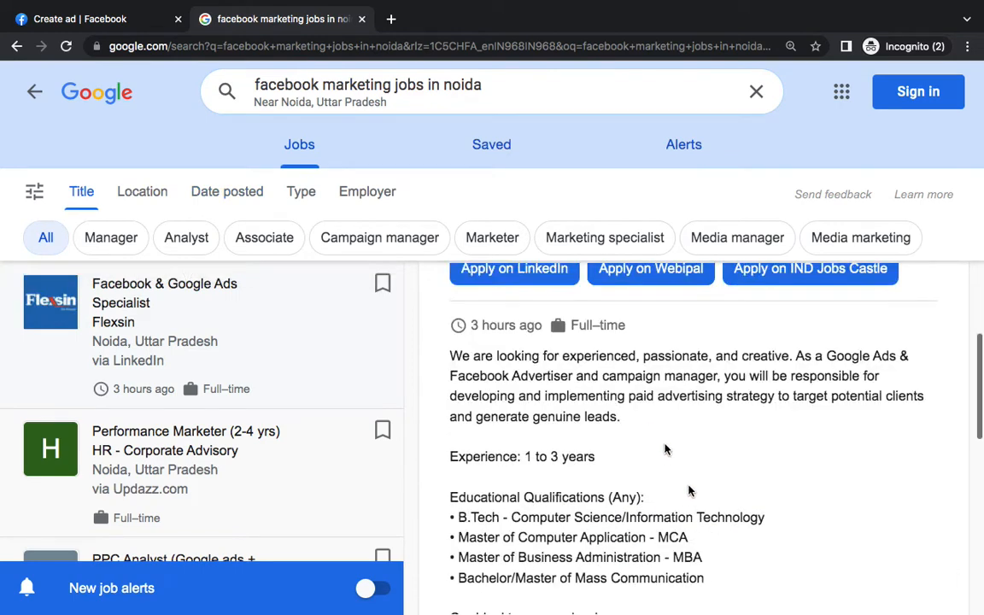
pyautogui.scroll(-2, 690, 492)
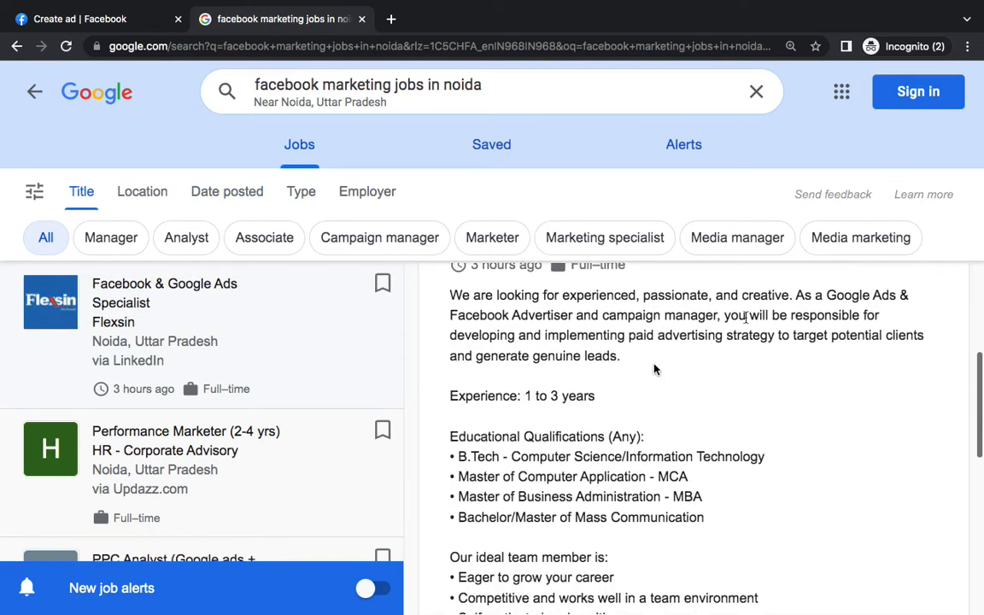
pyautogui.scroll(-5, 740, 402)
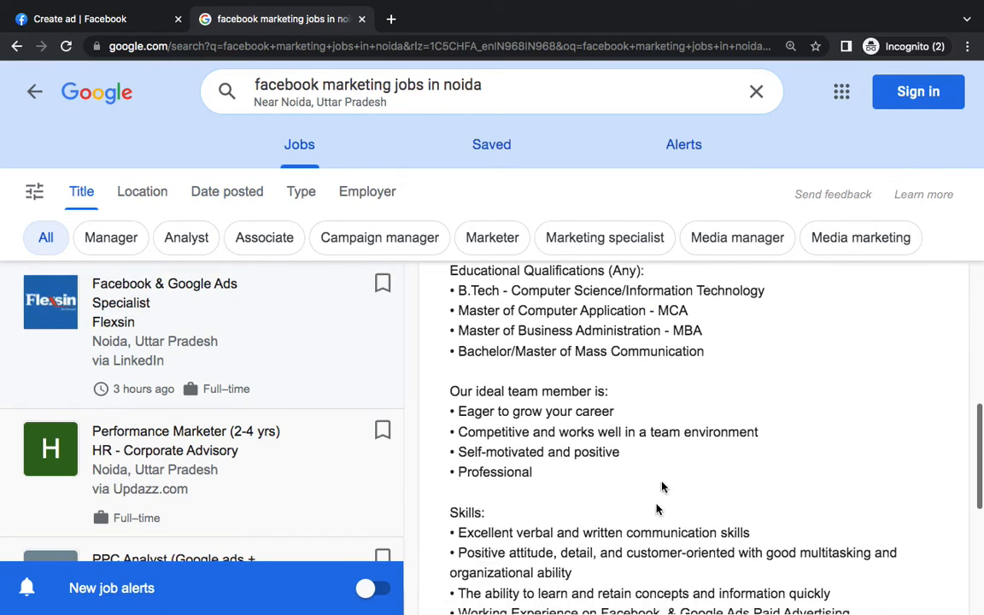
pyautogui.click(634, 515)
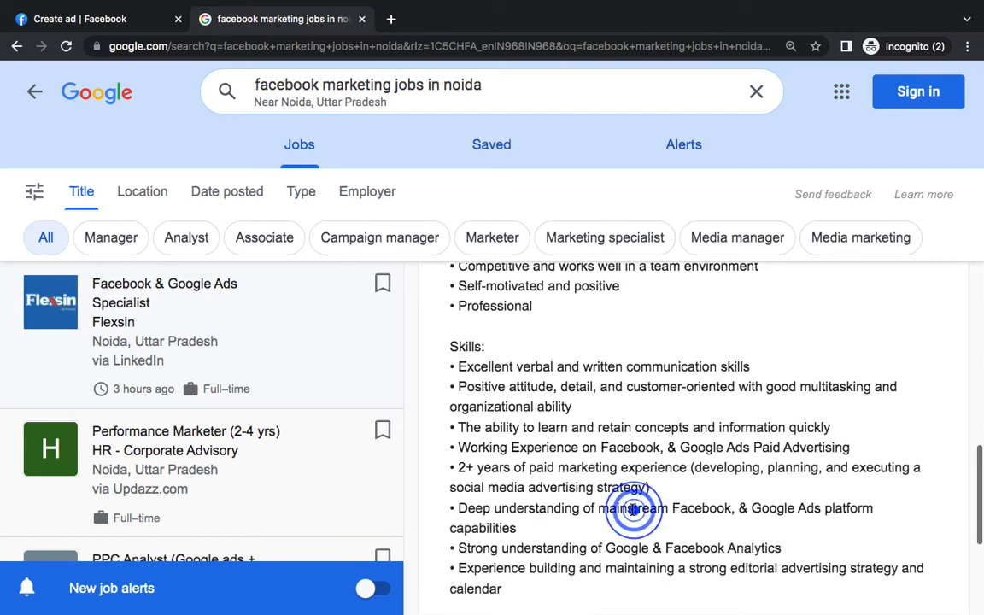
pyautogui.scroll(-1, 633, 510)
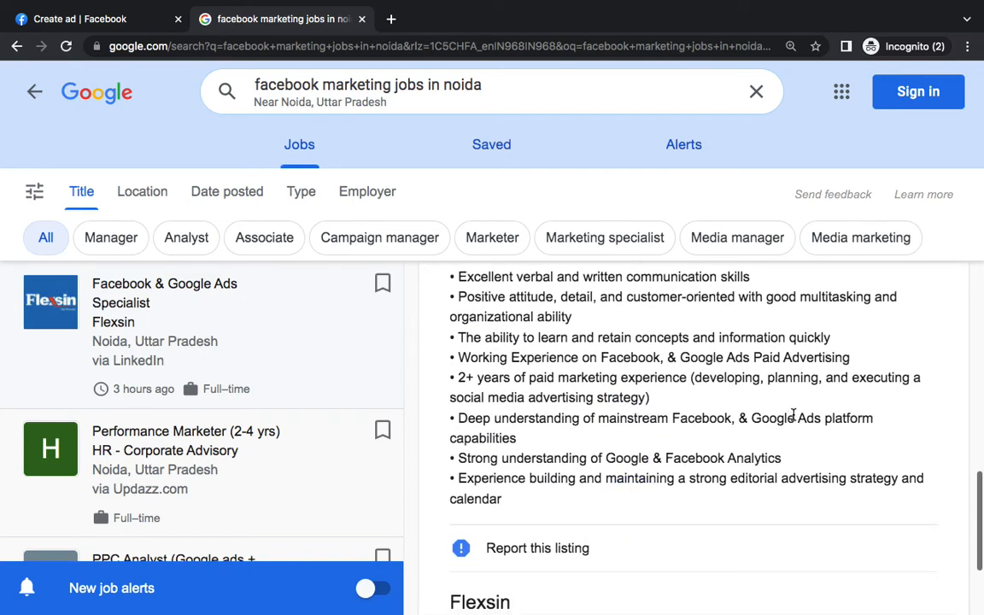
pyautogui.moveTo(682, 418); pyautogui.dragTo(755, 444)
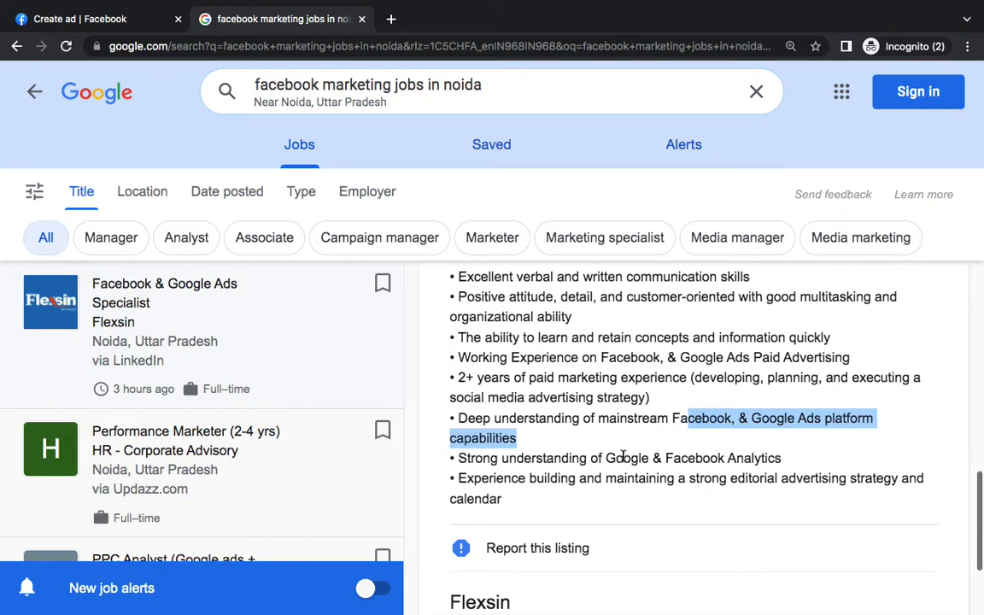
pyautogui.hotkey('ctrl', 'Left')
pyautogui.scroll(3, 621, 451)
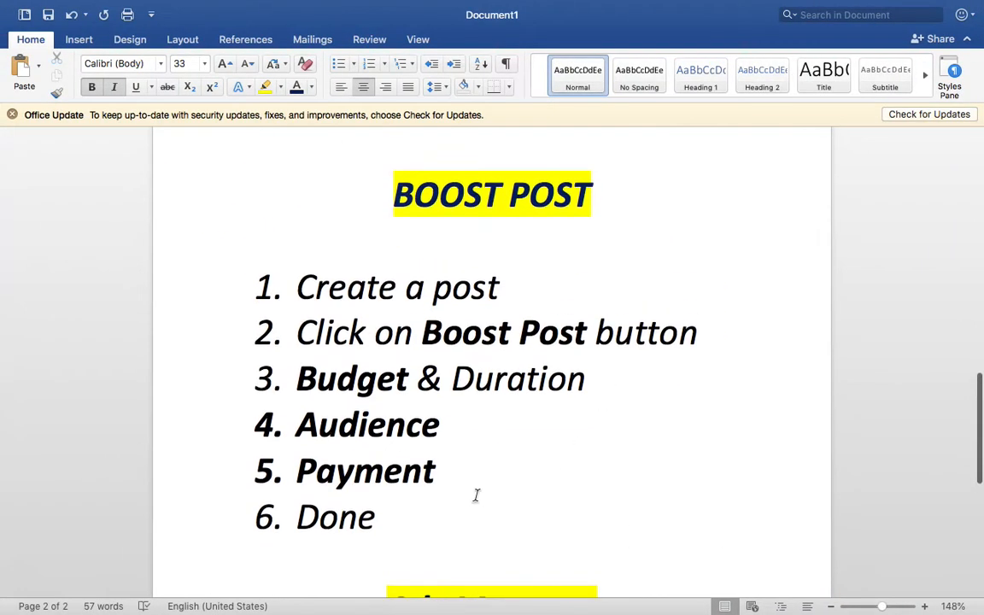
# Resize the six numbered BOOST POST steps from 33 to 30 pt, then switch to the browser
pyautogui.moveTo(456, 506); pyautogui.dragTo(327, 282)
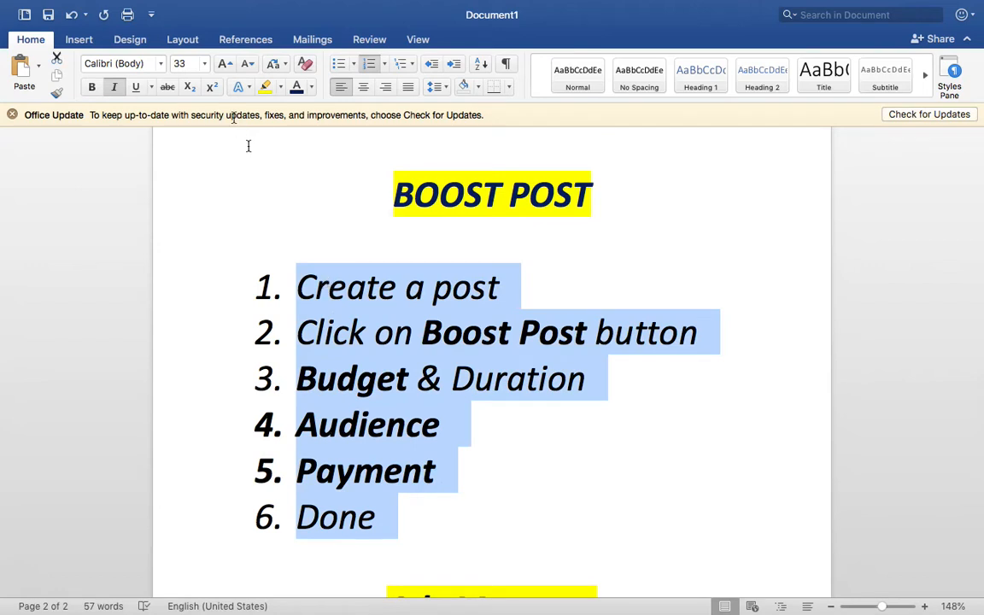
pyautogui.click(182, 64)
pyautogui.write('30')
pyautogui.press('Return')
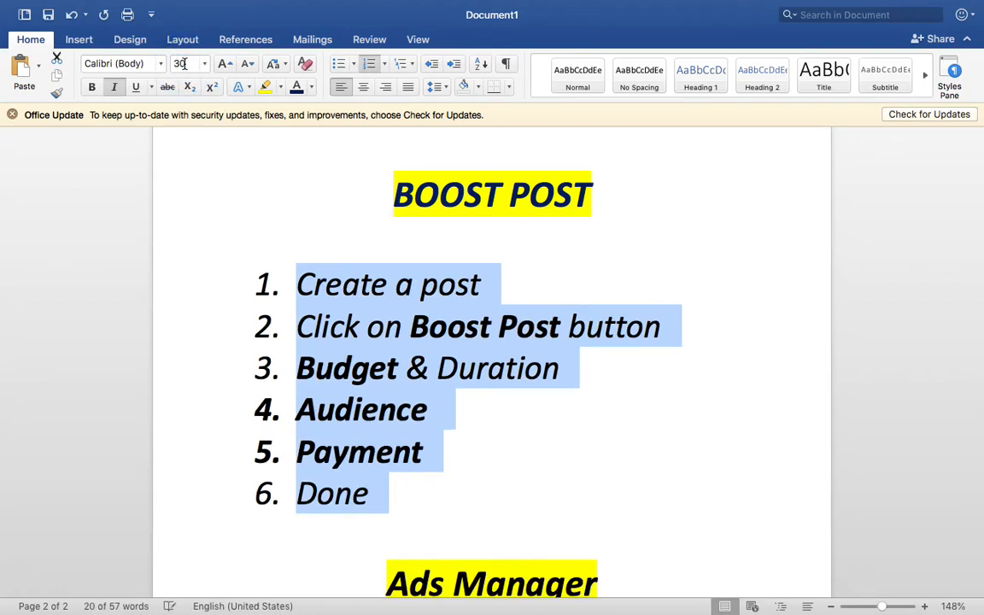
pyautogui.scroll(-8, 472, 295)
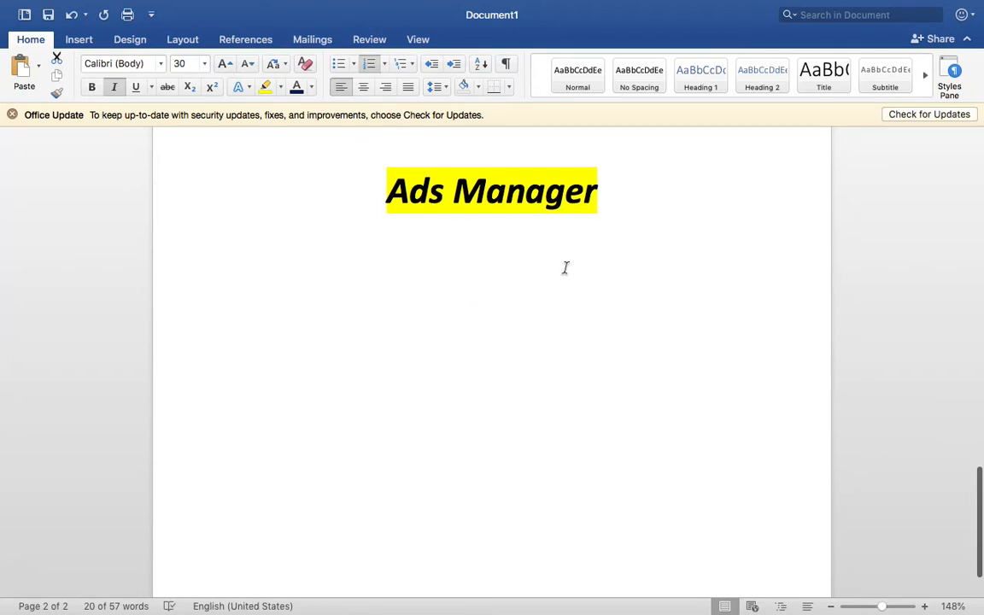
pyautogui.click(669, 288)
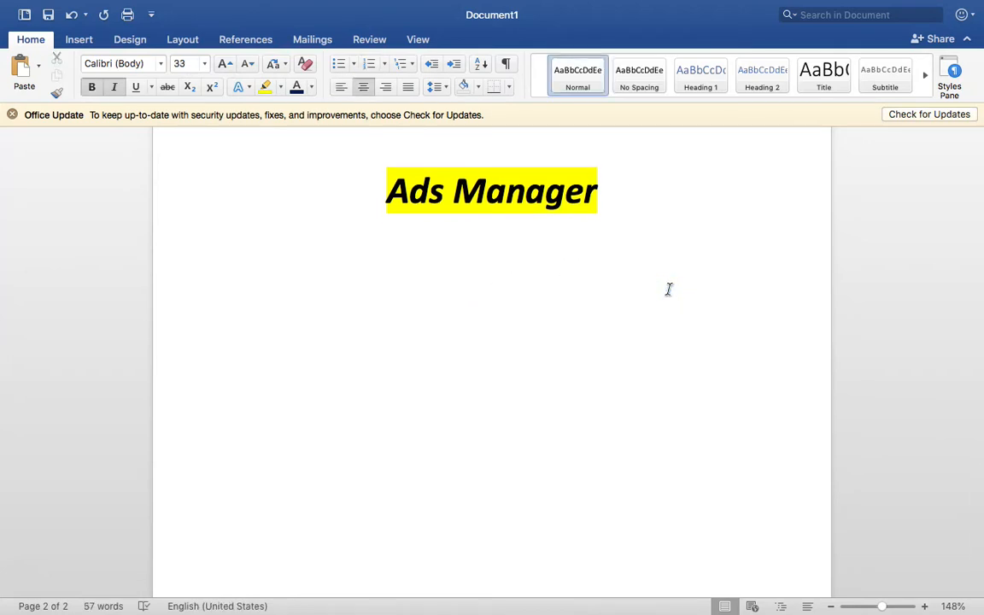
pyautogui.hotkey('ctrl', 'Right')
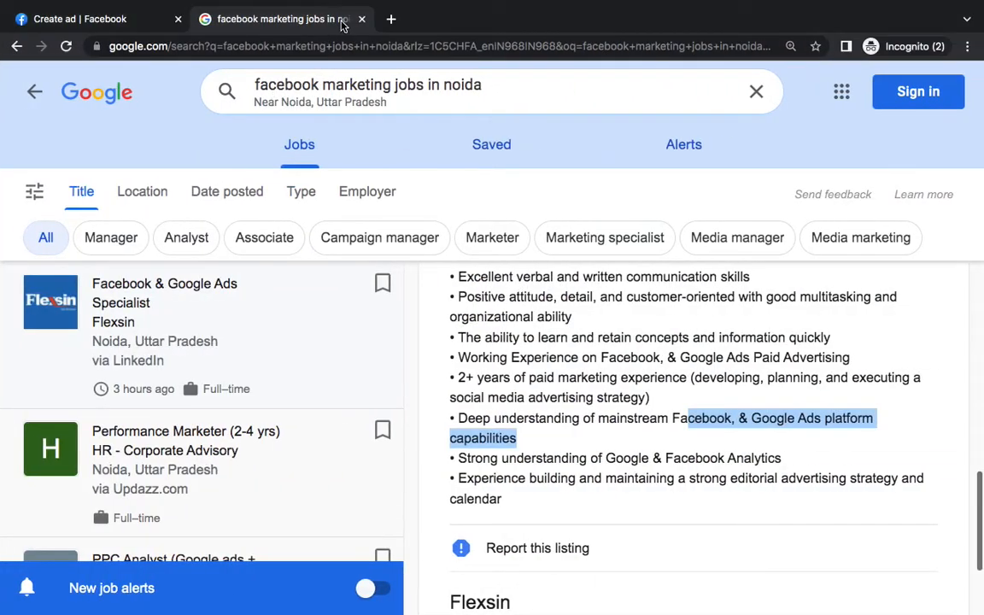
# Close the job-search tab and open Facebook Ads Manager via Home's See more sidebar list
pyautogui.click(362, 21)
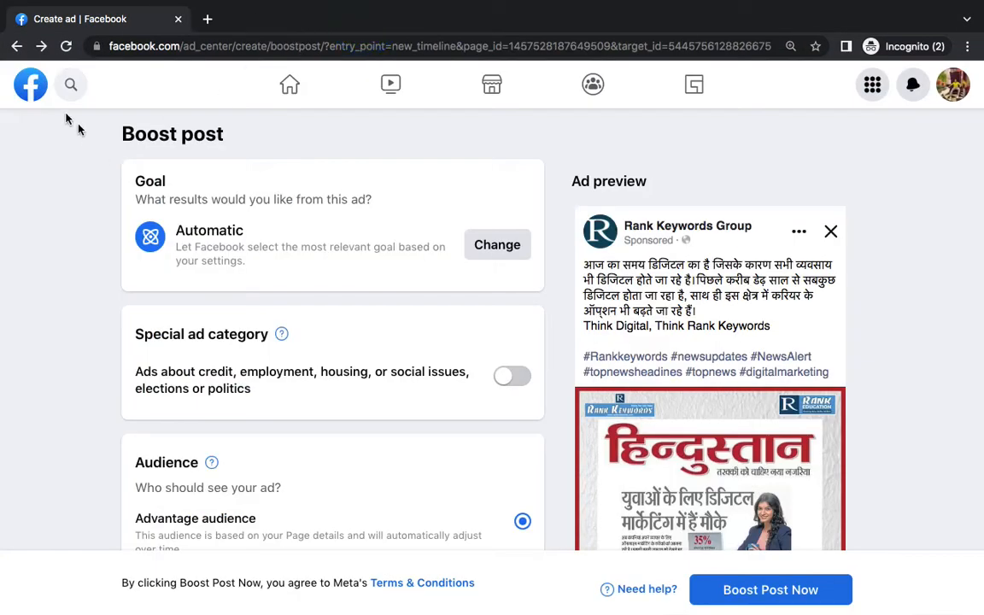
pyautogui.click(17, 47)
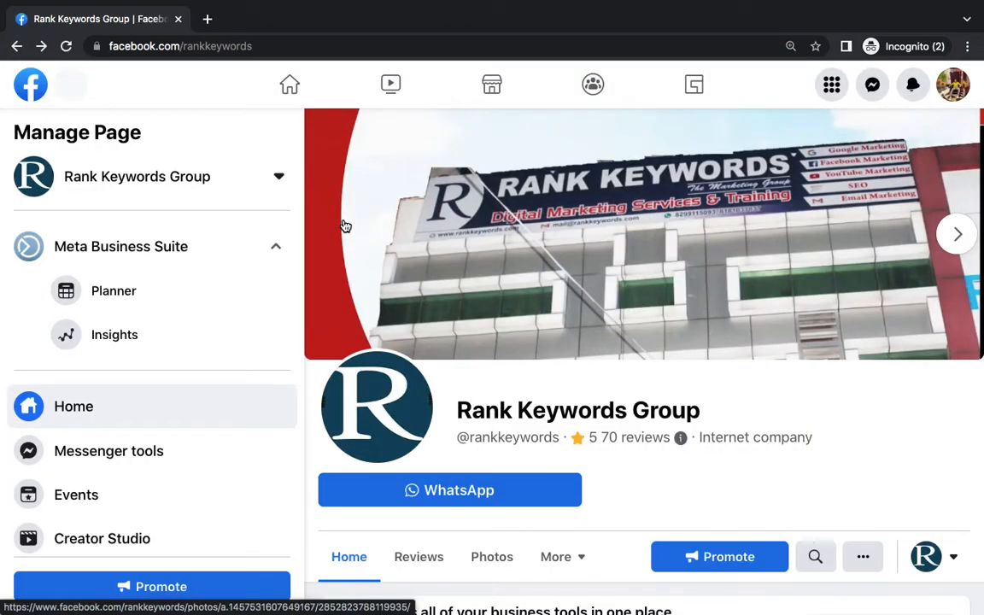
pyautogui.click(293, 84)
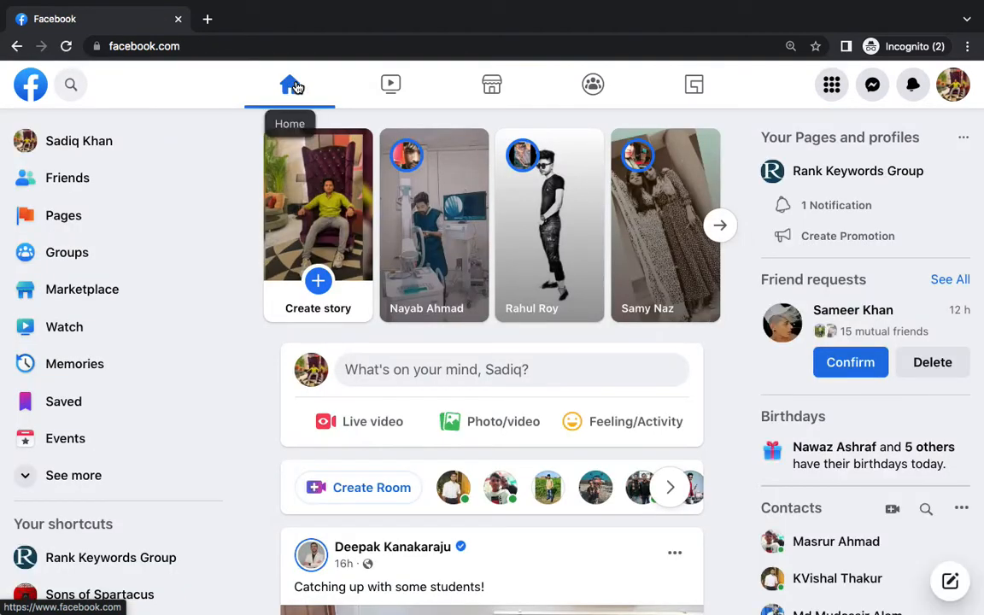
pyautogui.click(98, 478)
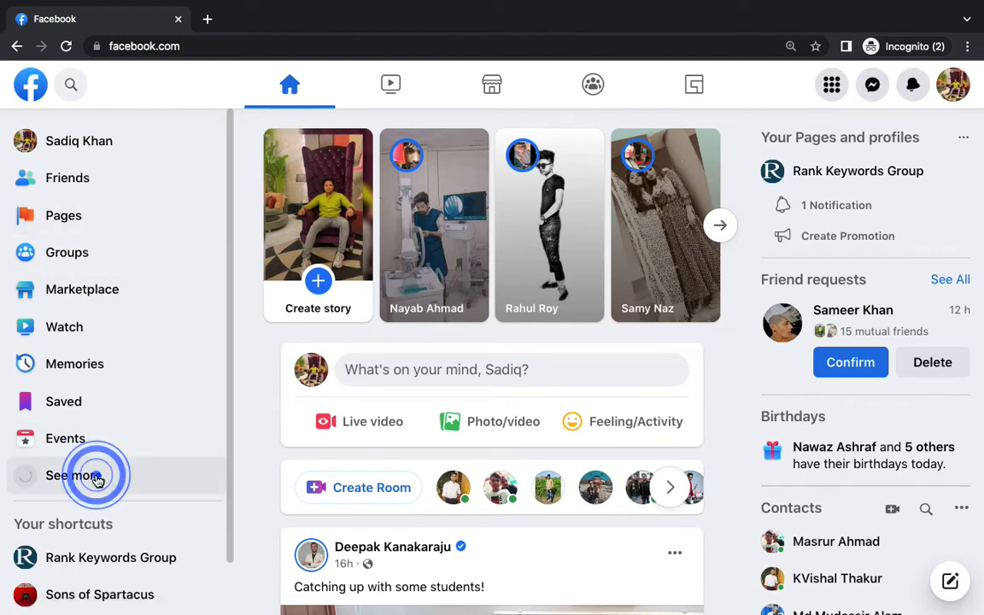
pyautogui.scroll(-1, 151, 383)
pyautogui.scroll(-1, 153, 384)
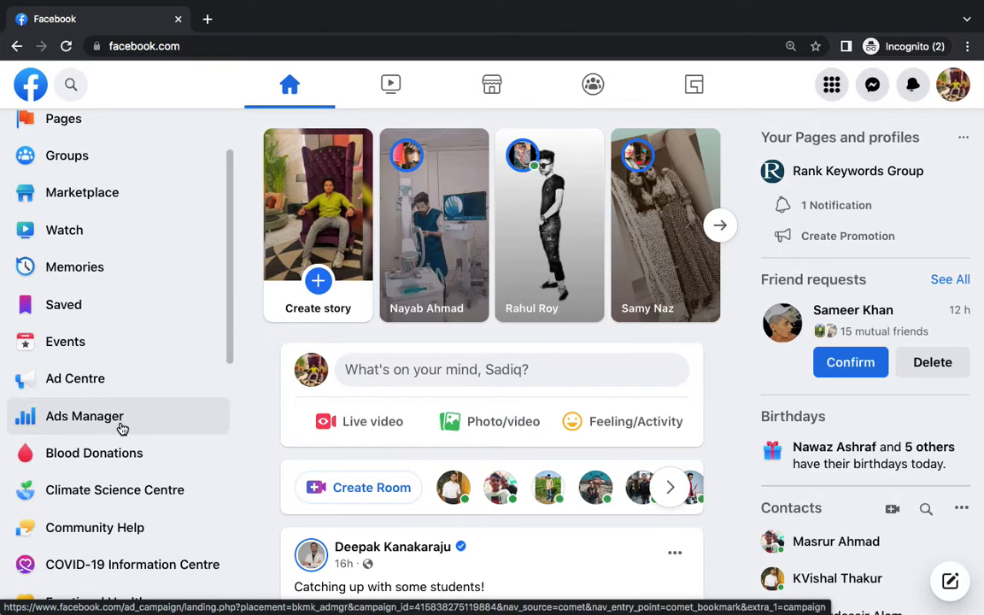
pyautogui.click(120, 428)
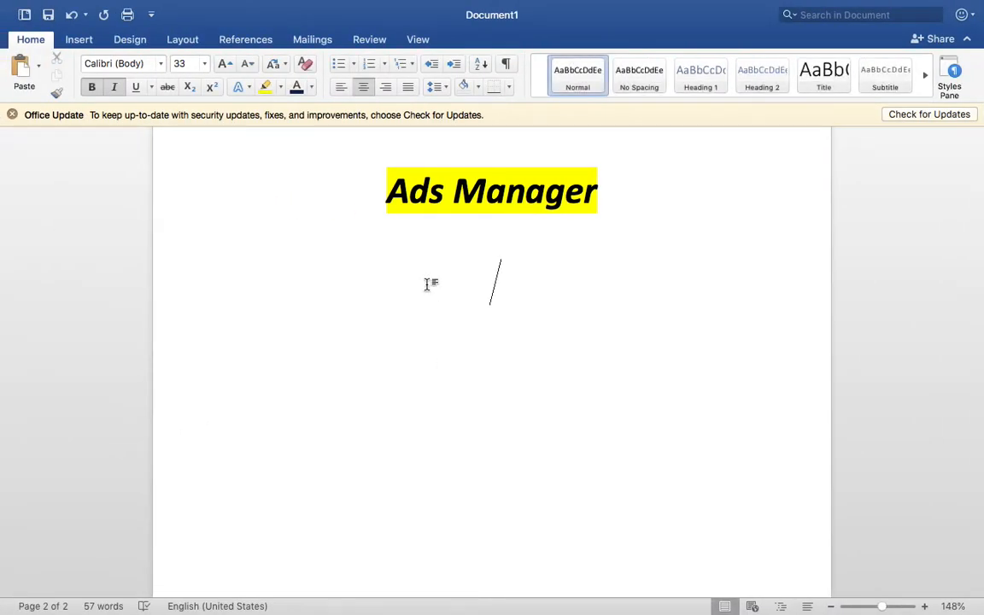
# Type facebook.com/ads/manager under the Ads Manager heading and copy the whole line
pyautogui.write('facebook')
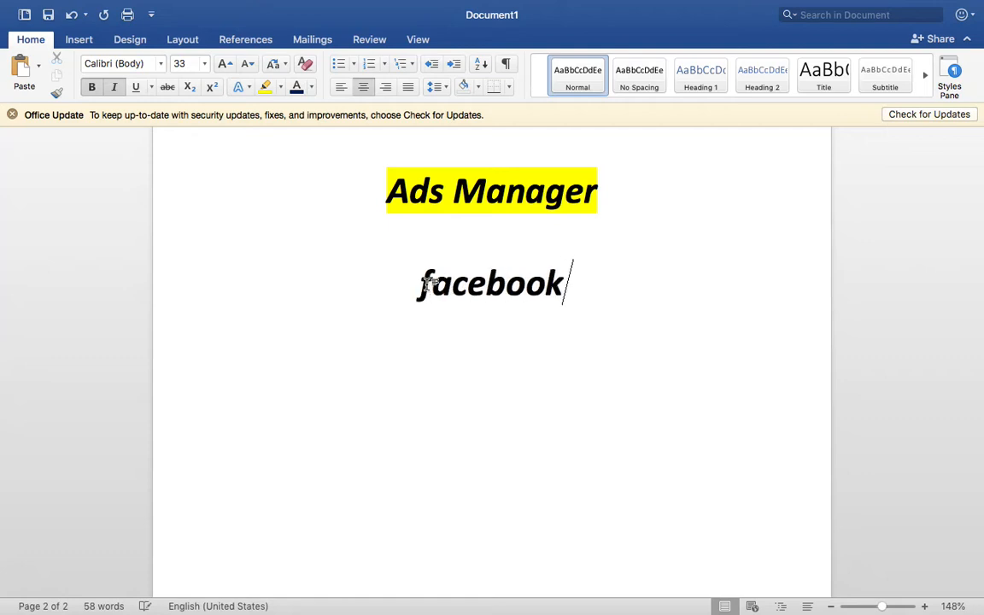
pyautogui.write('.com/ads/')
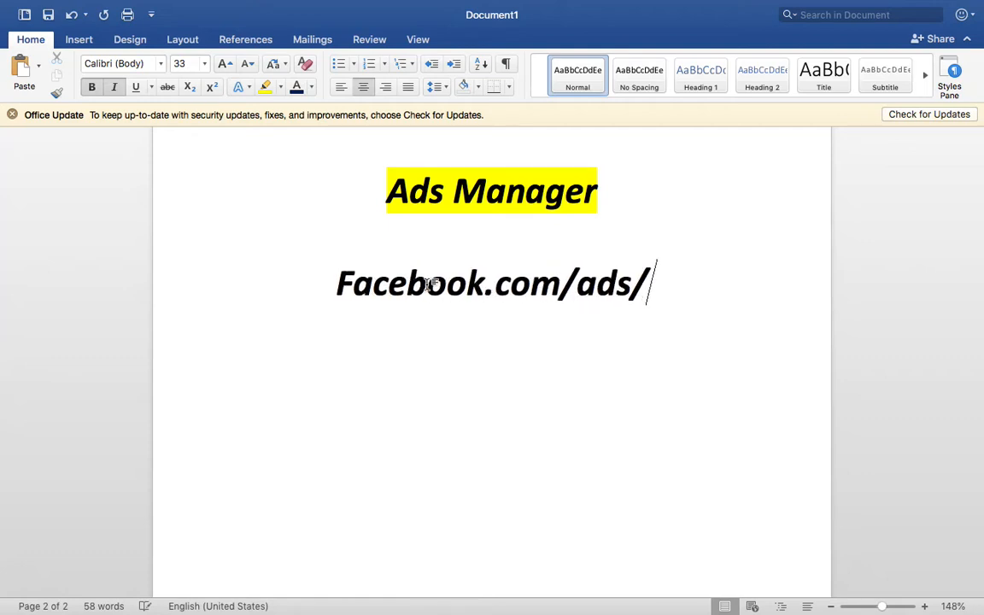
pyautogui.write('manager')
pyautogui.doubleClick(436, 291)
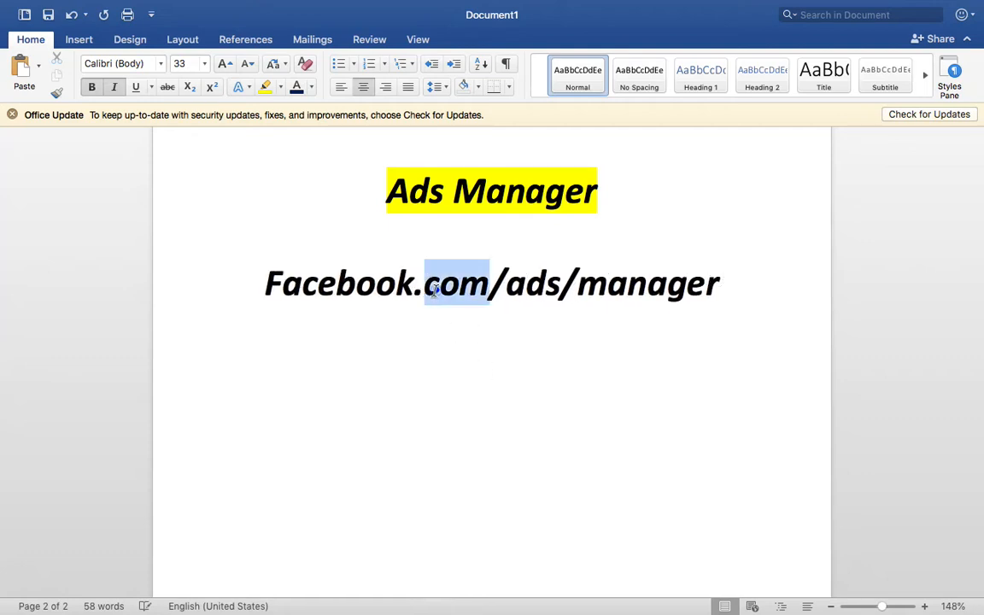
pyautogui.tripleClick(436, 291)
pyautogui.hotkey('ctrl', 'c')
pyautogui.hotkey('ctrl', 'Right')
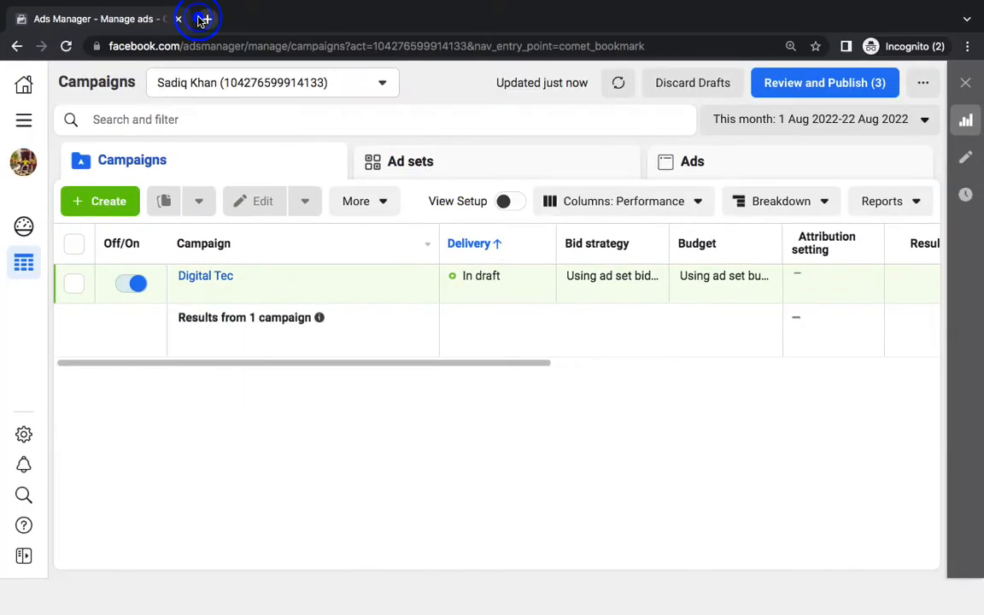
# Load the copied Ads Manager address in a new tab and close the Twitter signup window
pyautogui.click(203, 19)
pyautogui.hotkey('ctrl', 'v')
pyautogui.press('Return')
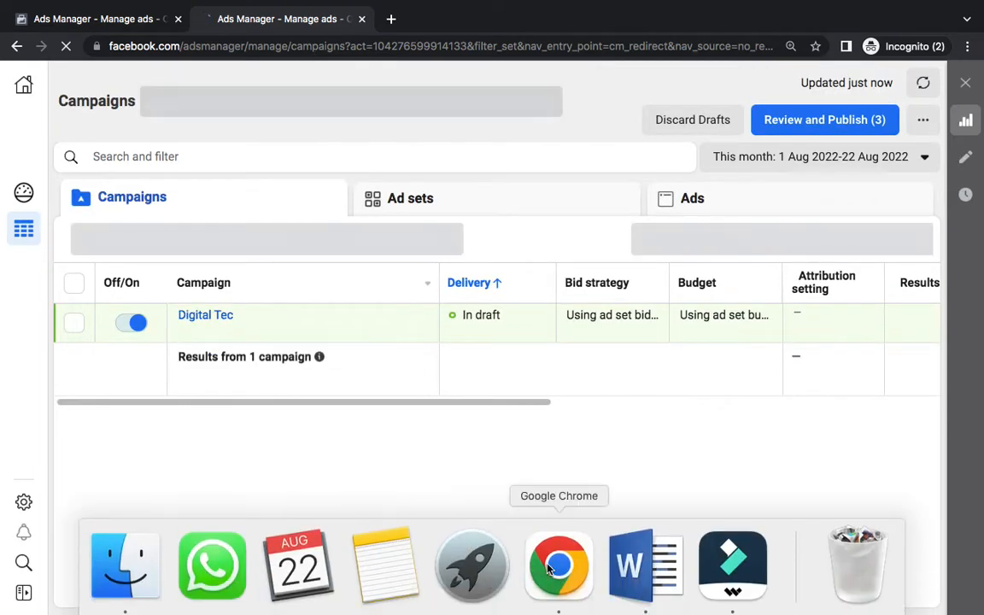
pyautogui.click(558, 565)
pyautogui.click(184, 20)
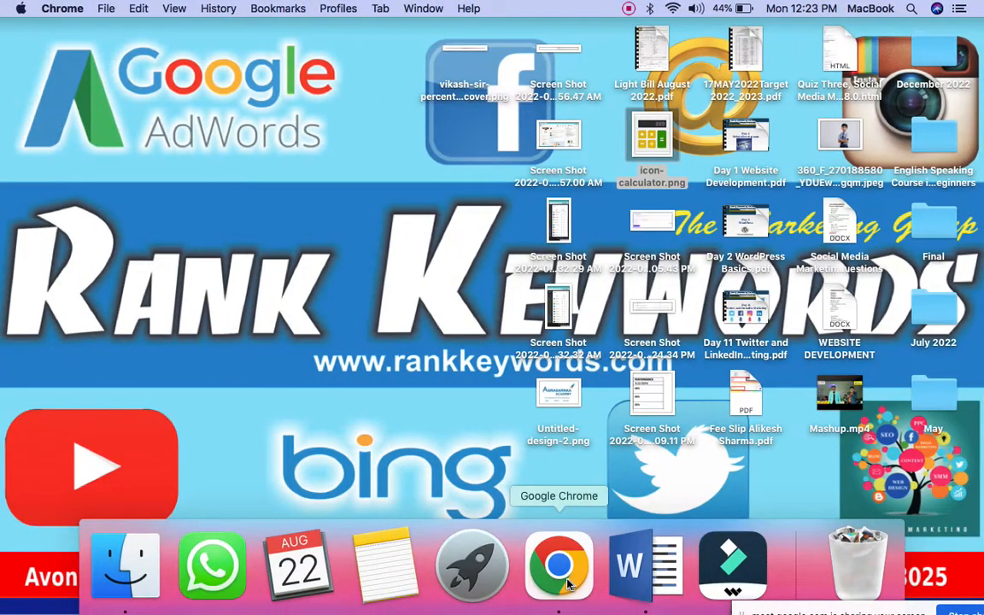
# Bring the Google Meet call forward and raise the system volume
pyautogui.click(567, 584)
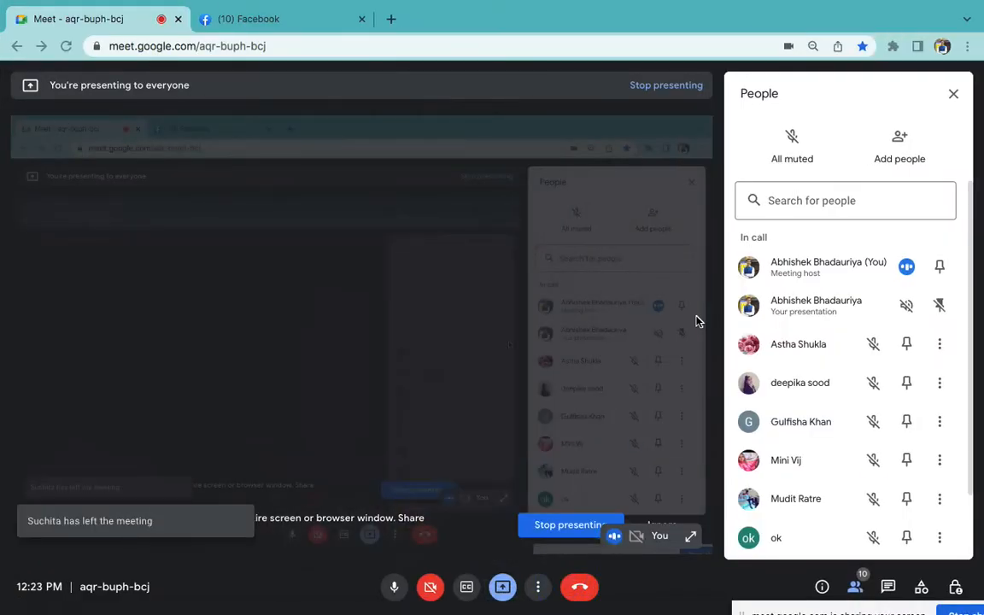
pyautogui.press('XF86AudioRaiseVolume')
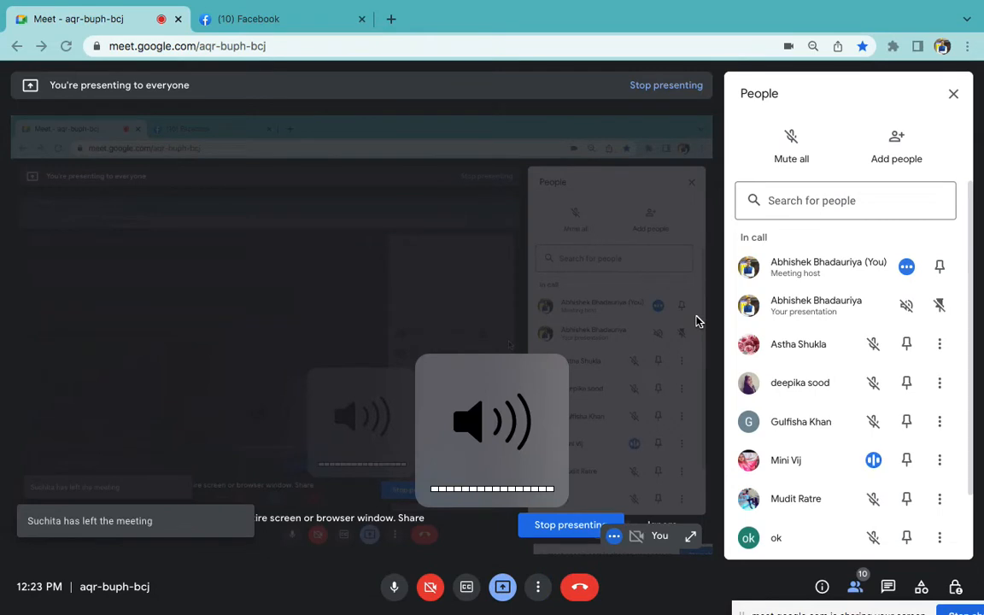
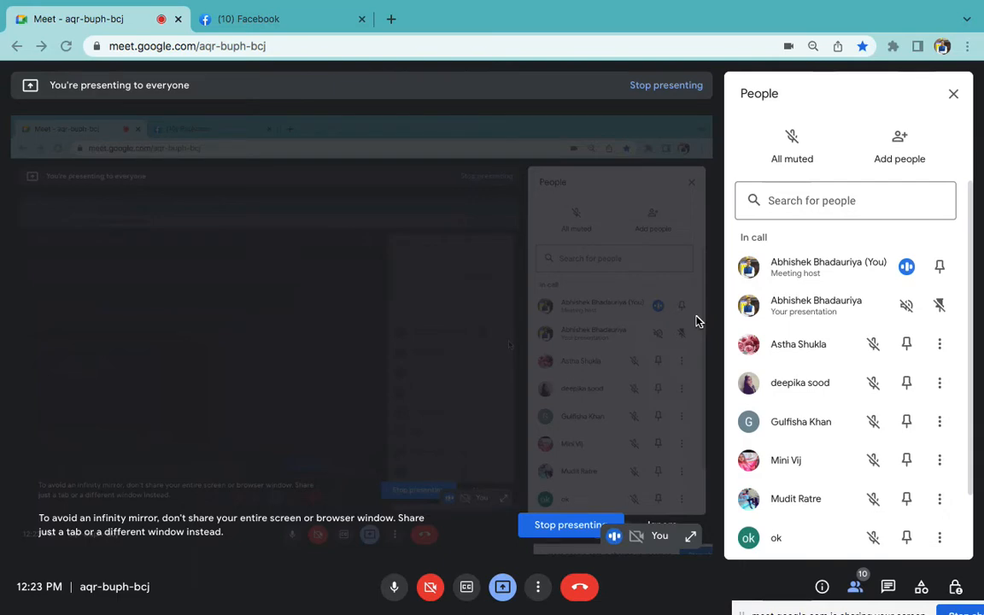
# Switch from the Meet call to the Facebook tab's news feed
pyautogui.click(296, 18)
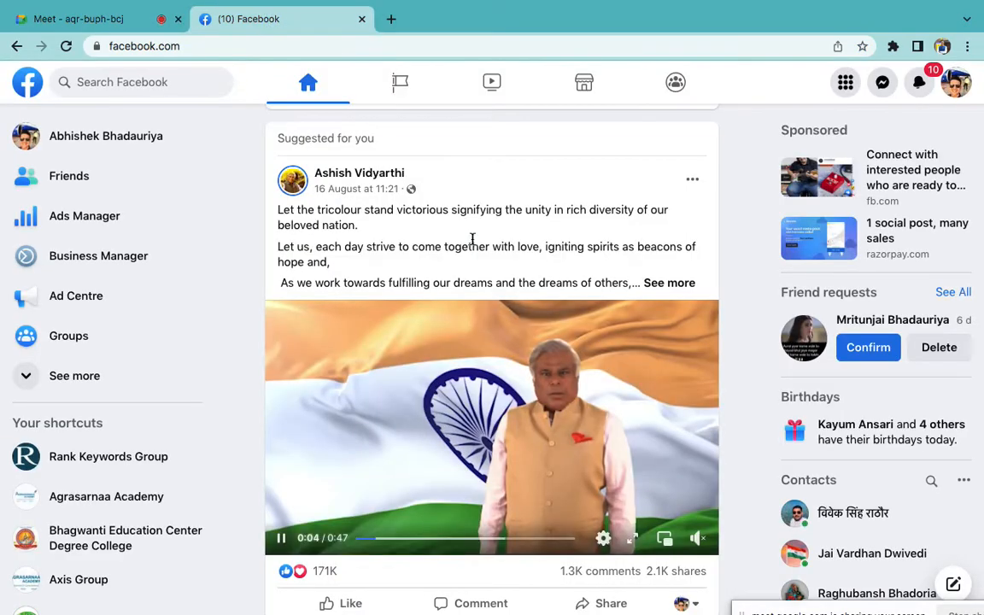
# Expand the post's full text and open its #IndependenceDay hashtag feed
pyautogui.click(669, 286)
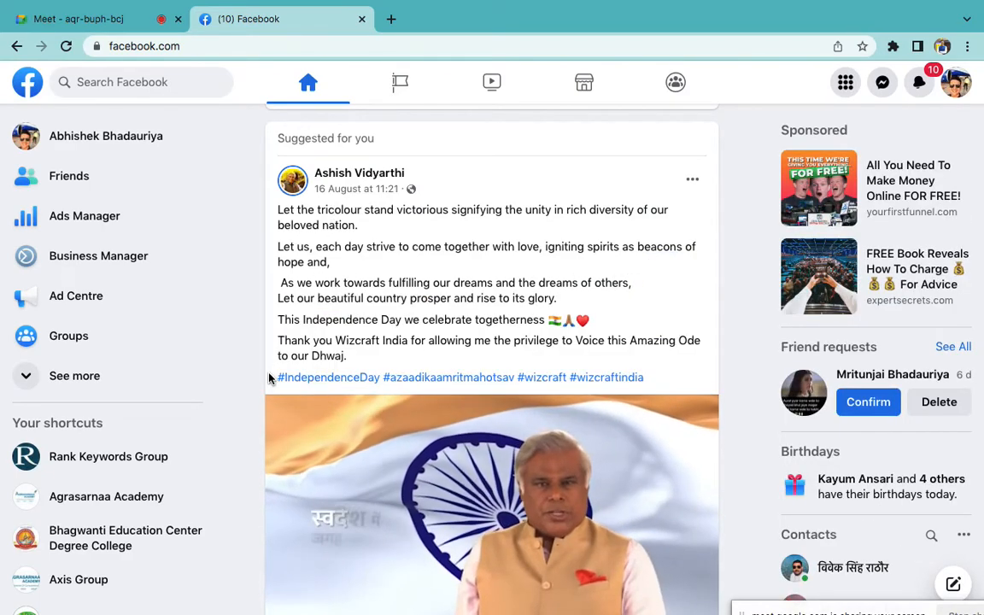
pyautogui.moveTo(269, 376); pyautogui.dragTo(643, 377)
pyautogui.click(547, 334)
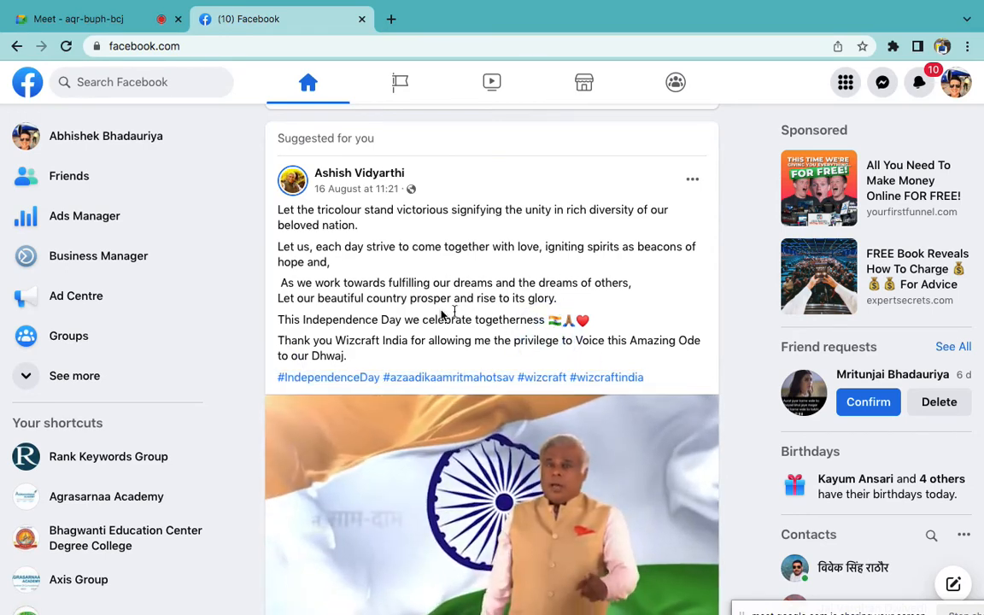
pyautogui.click(347, 380)
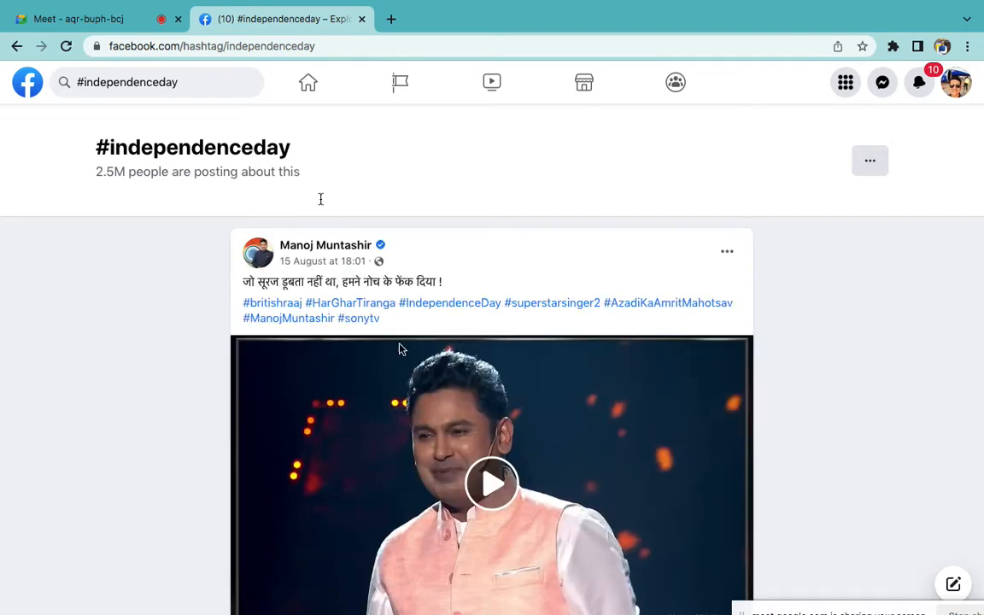
# Browse the #independenceday posts, then select the search box text
pyautogui.scroll(-10, 401, 376)
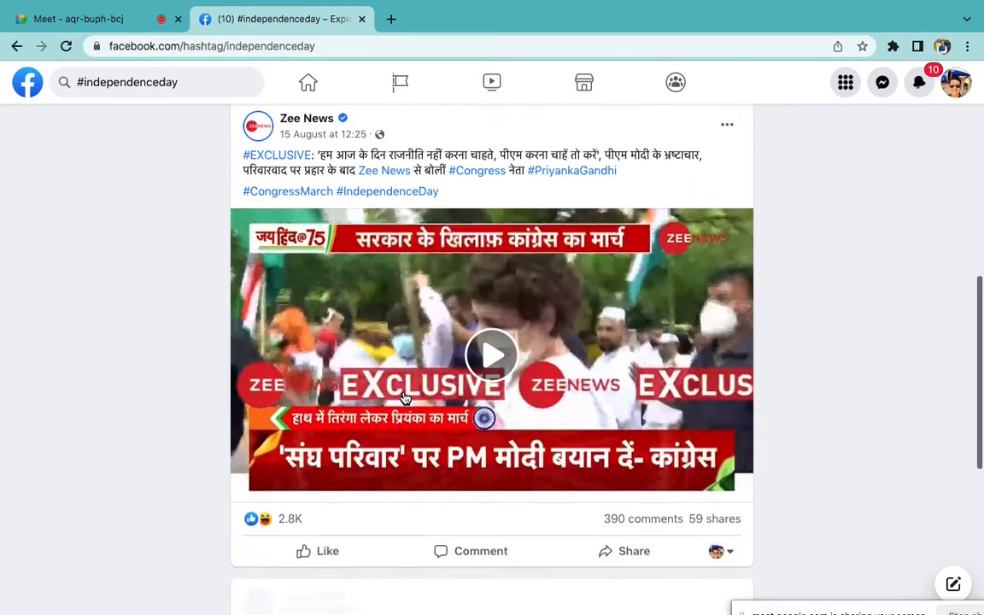
pyautogui.scroll(-5, 405, 398)
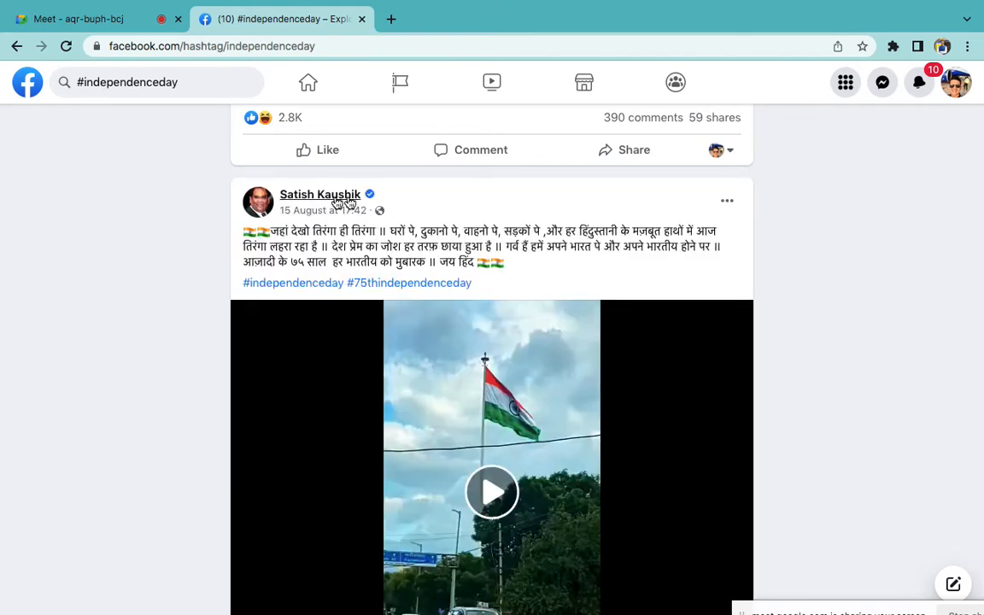
pyautogui.moveTo(236, 283); pyautogui.dragTo(340, 288)
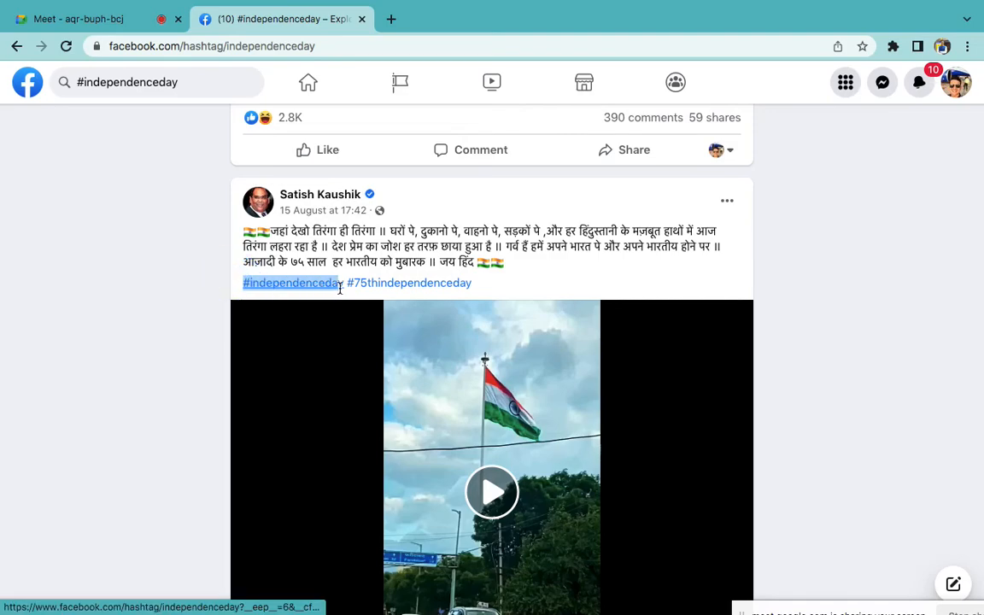
pyautogui.scroll(-6, 512, 281)
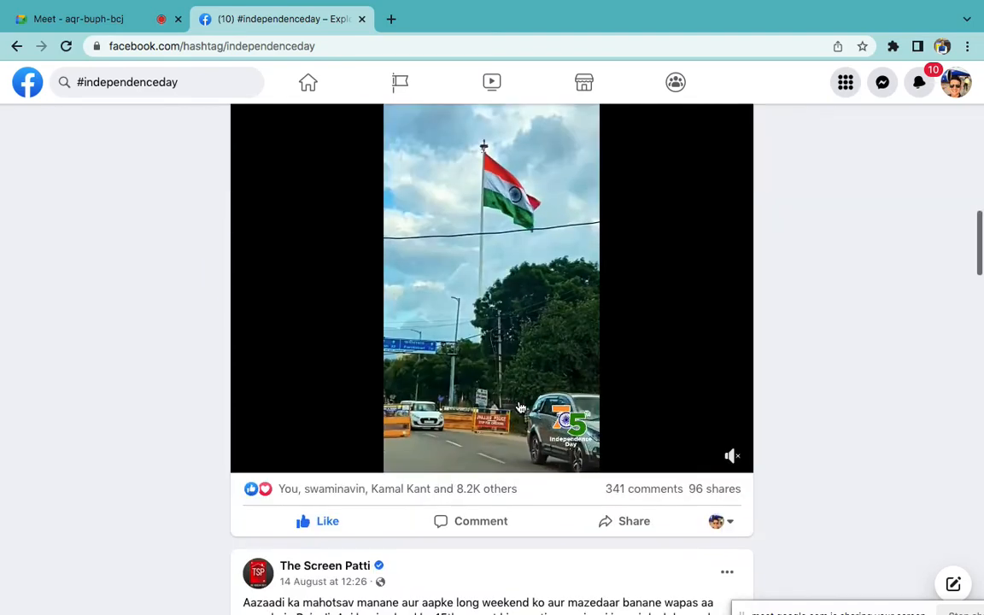
pyautogui.scroll(-12, 520, 408)
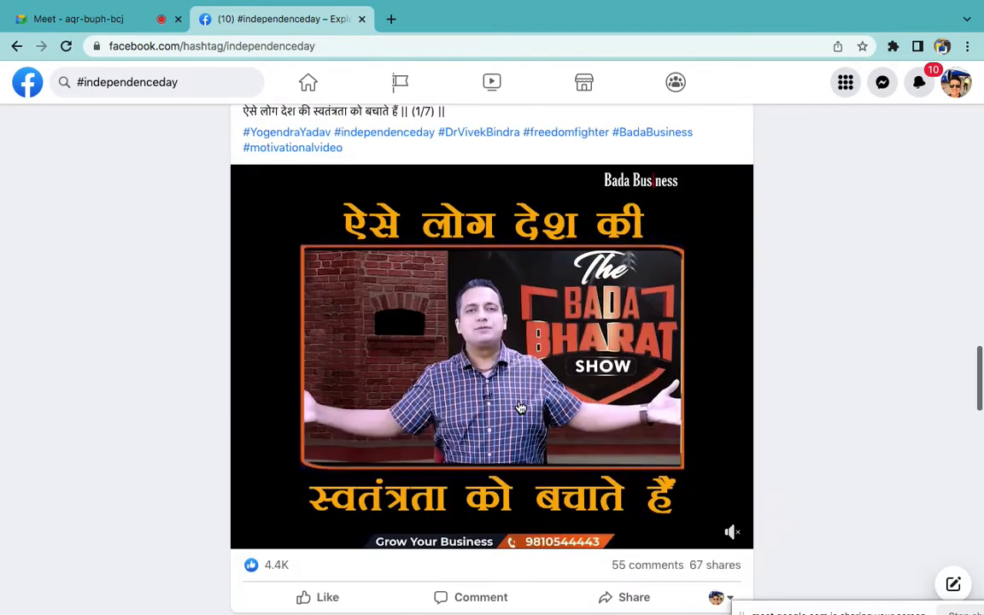
pyautogui.scroll(-7, 521, 408)
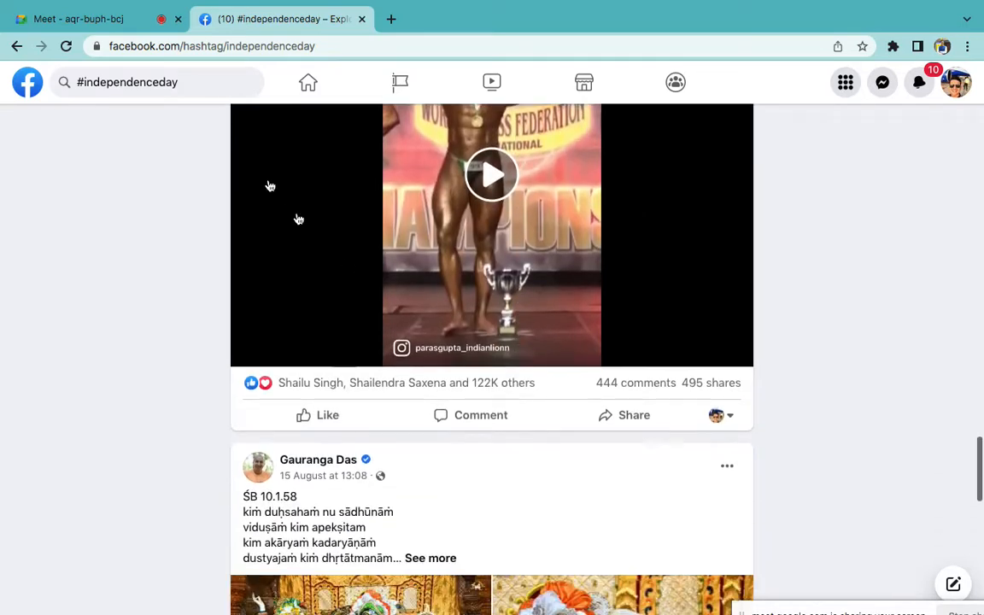
pyautogui.click(161, 83)
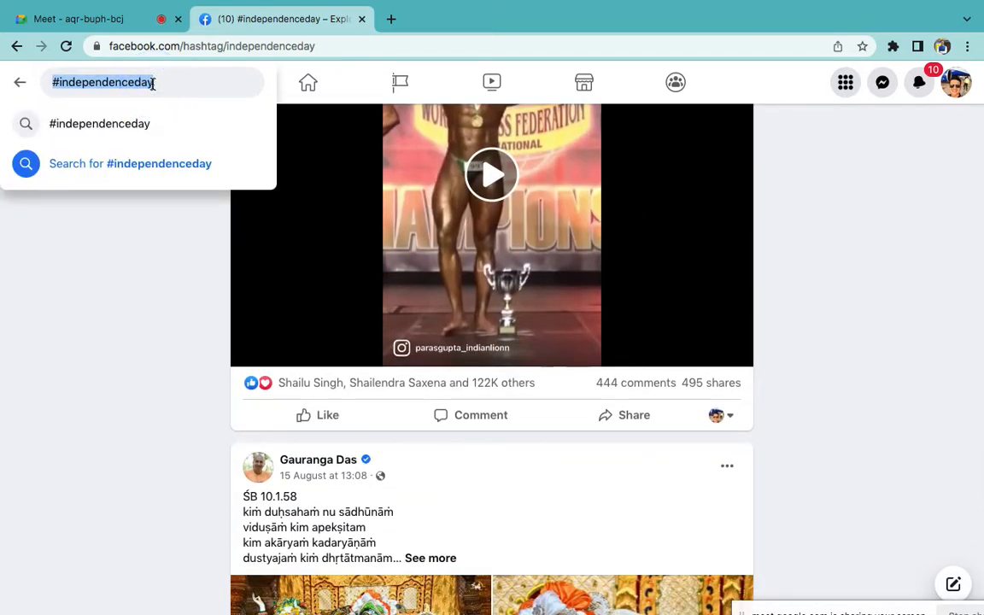
# Search Facebook for #interiordesign and scroll through the results
pyautogui.write('#interiordesign')
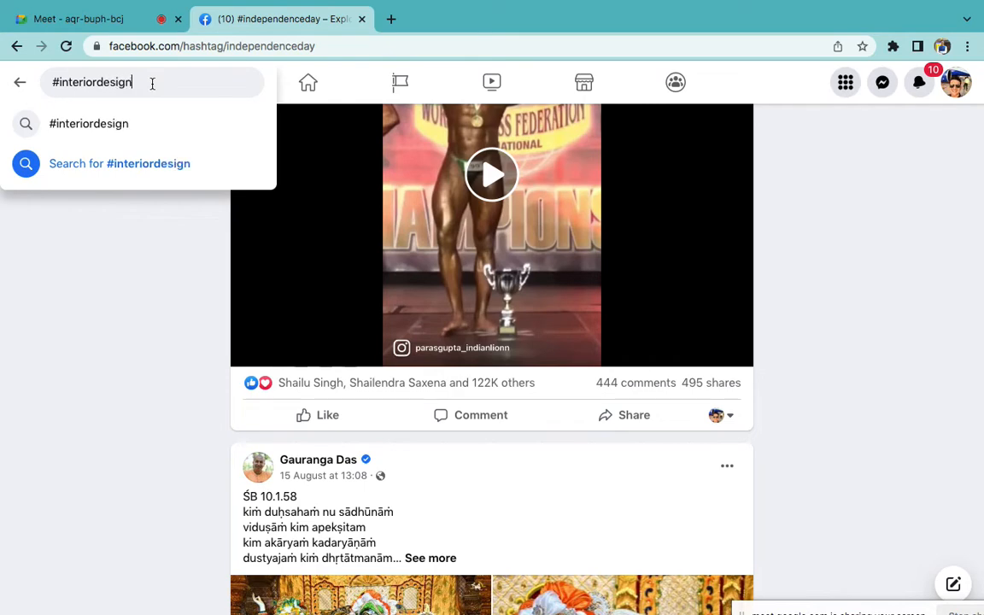
pyautogui.press('Return')
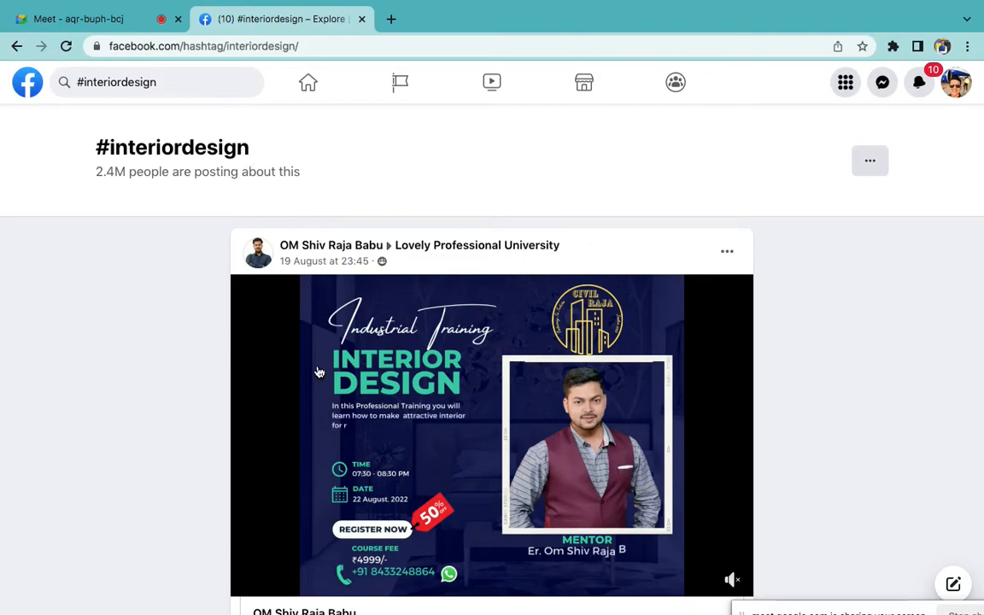
pyautogui.scroll(-4, 319, 372)
pyautogui.scroll(-8, 319, 373)
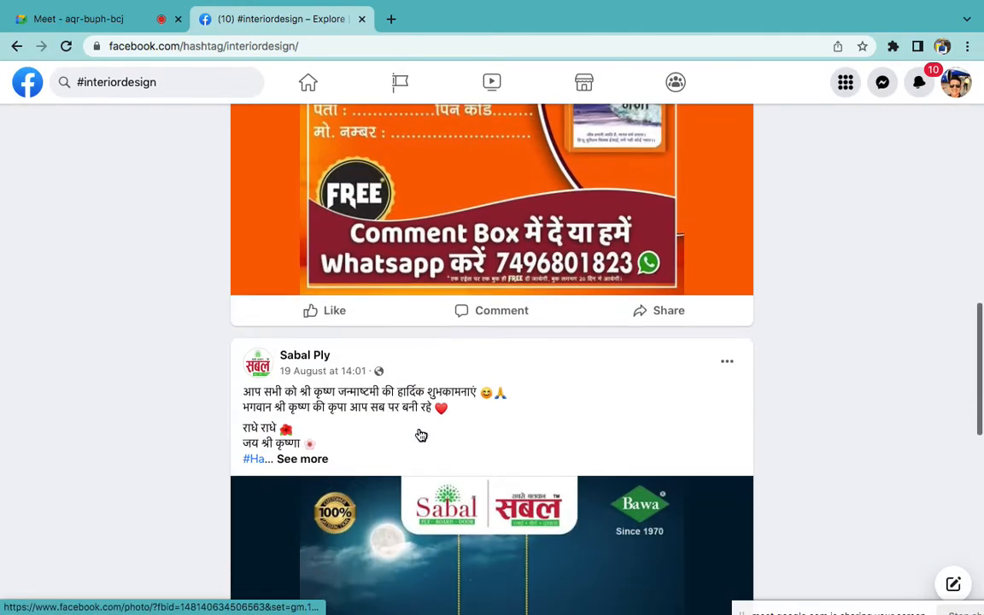
pyautogui.scroll(-2, 422, 436)
# Expand the Sabal Ply post's text, then return to the Facebook home feed
pyautogui.click(311, 294)
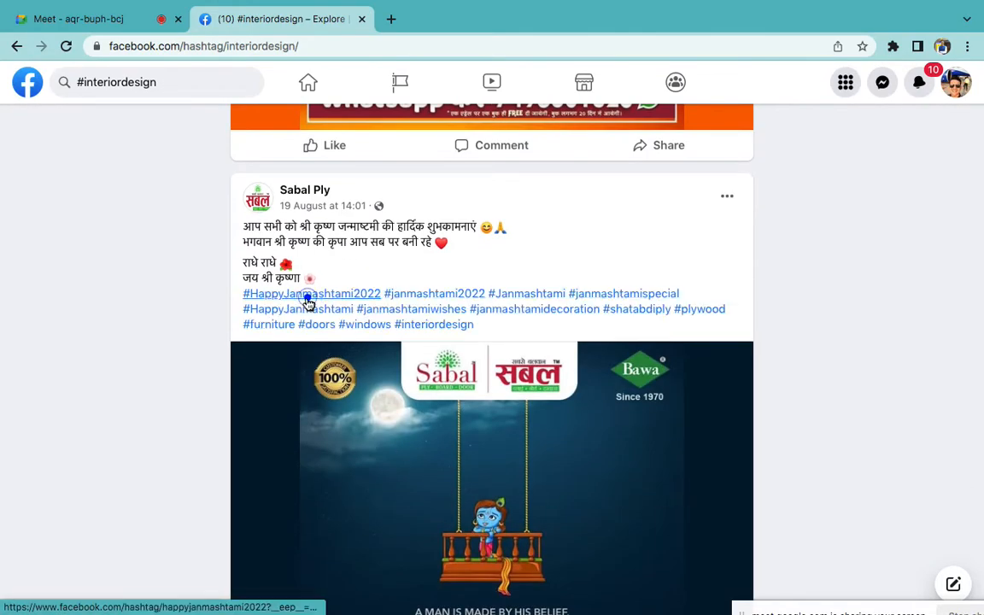
pyautogui.scroll(-2, 428, 475)
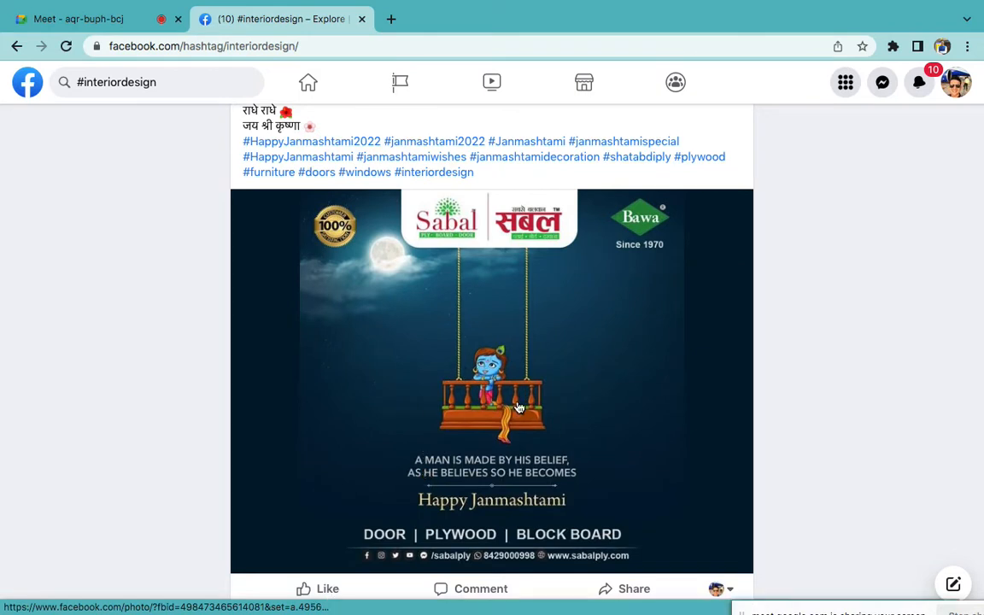
pyautogui.scroll(1, 519, 408)
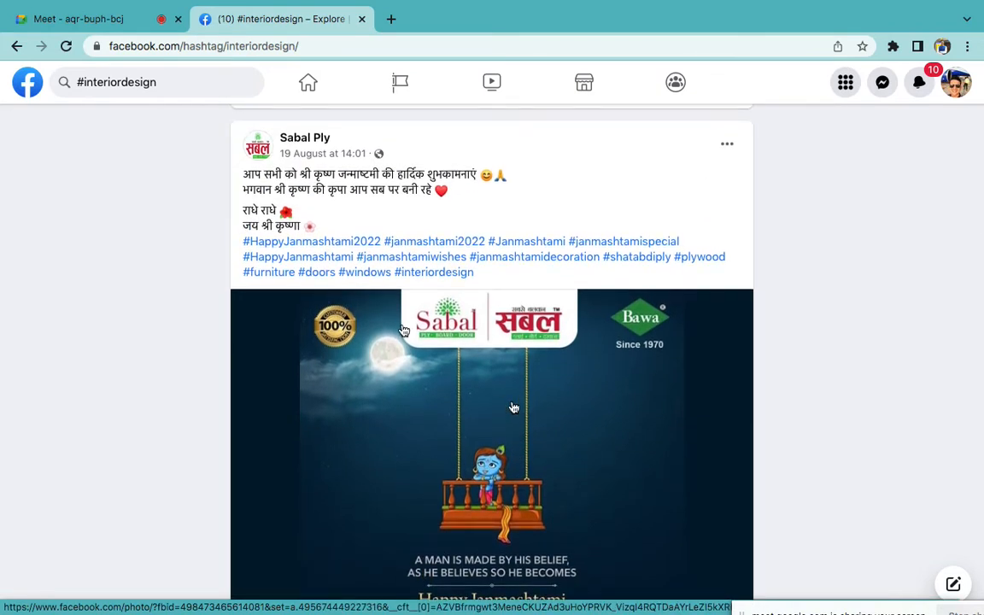
pyautogui.click(308, 89)
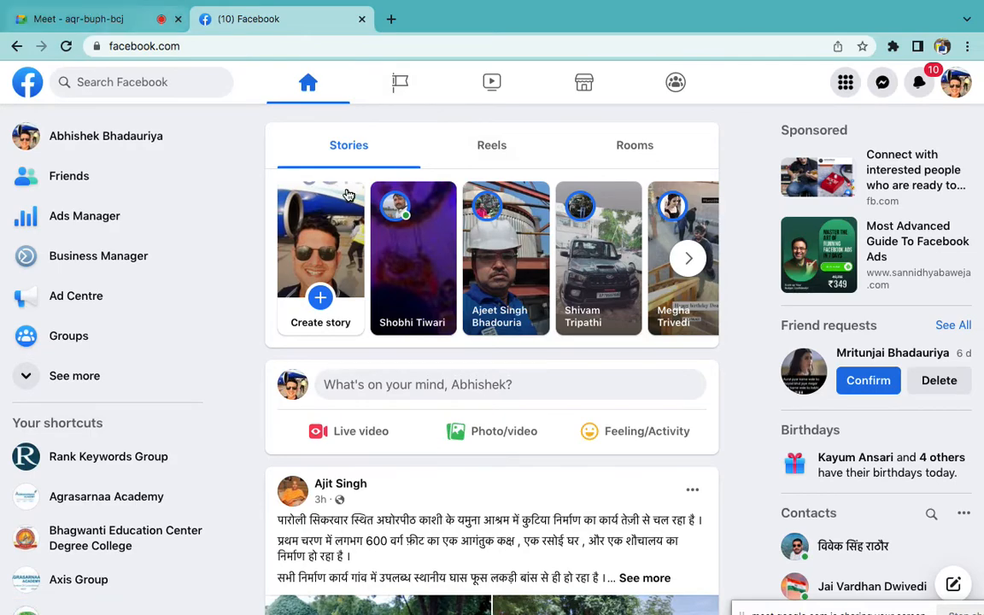
# Return to the incognito Chrome window and load facebook.com in a new tab
pyautogui.hotkey('ctrl', 'Left')
pyautogui.click(558, 568)
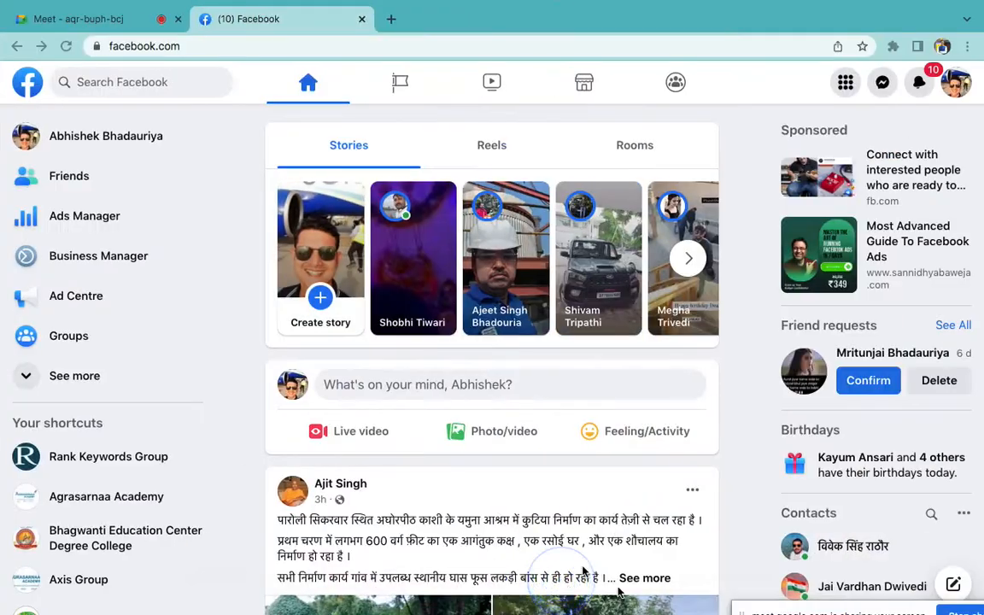
pyautogui.click(650, 557)
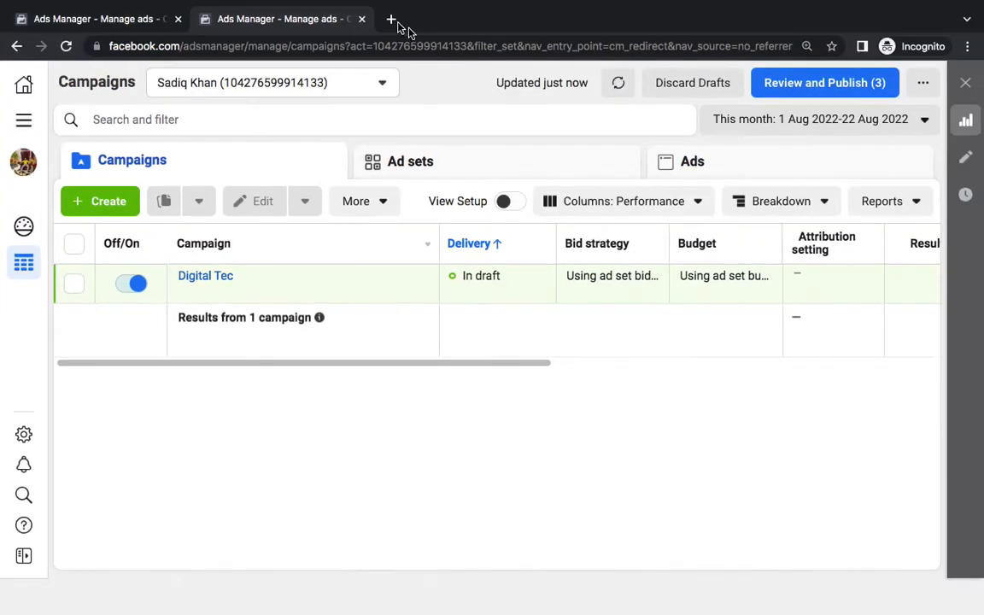
pyautogui.click(393, 19)
pyautogui.write('f')
pyautogui.press('Return')
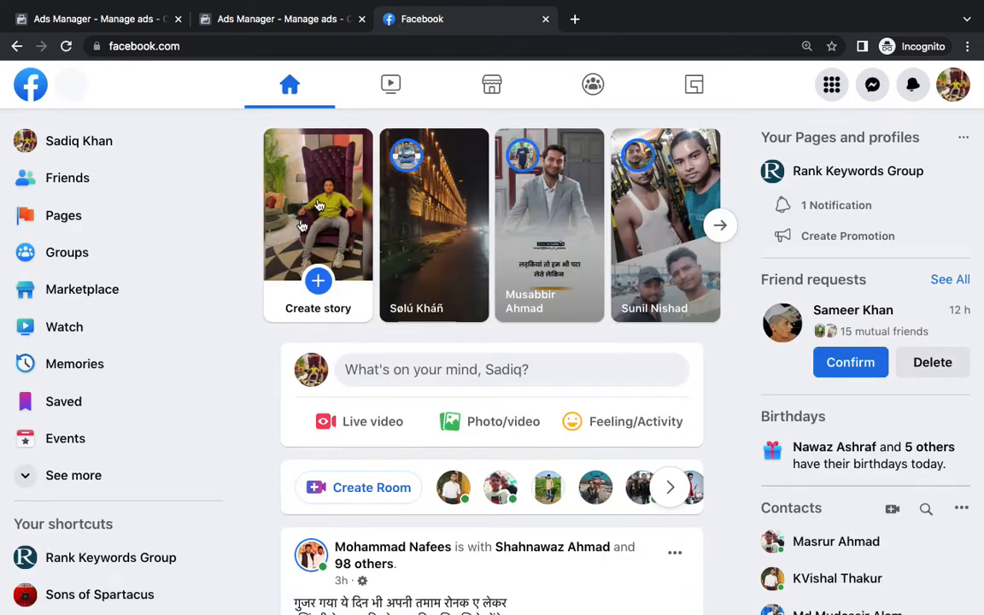
# Expand Facebook's shortcuts, then go back to Ads Manager and close the extra tabs
pyautogui.click(97, 481)
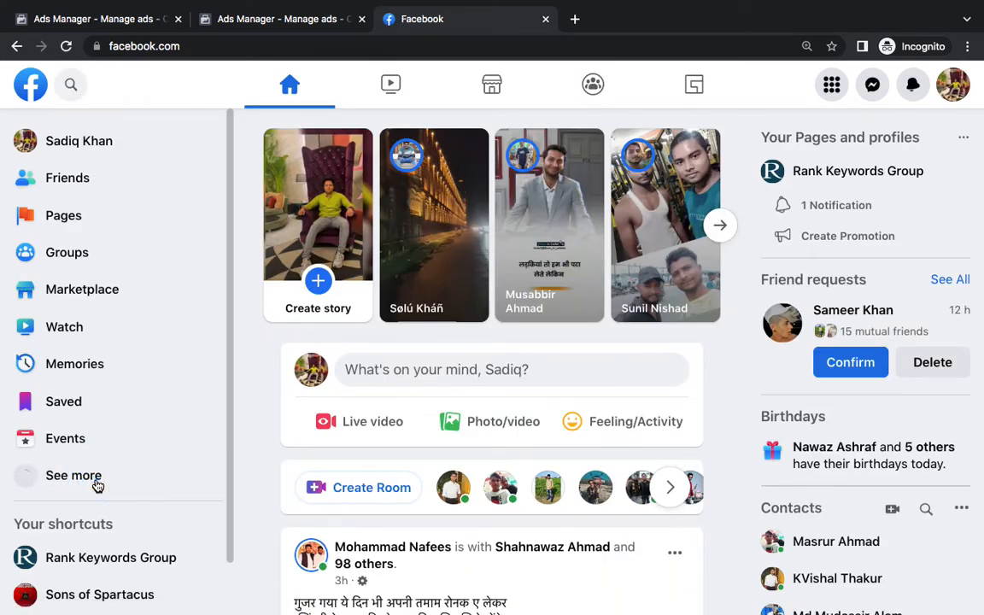
pyautogui.scroll(-3, 99, 485)
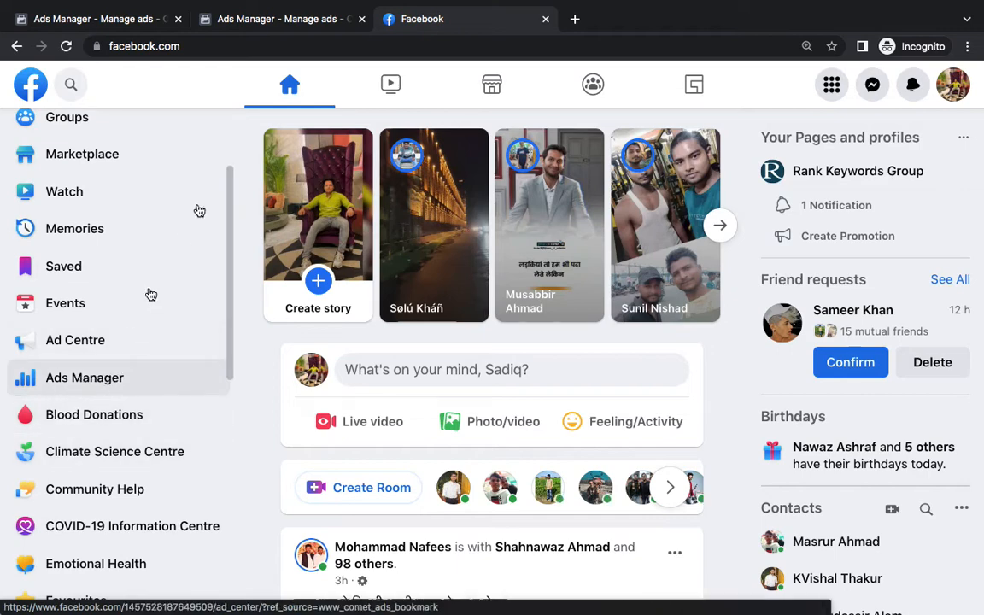
pyautogui.click(136, 24)
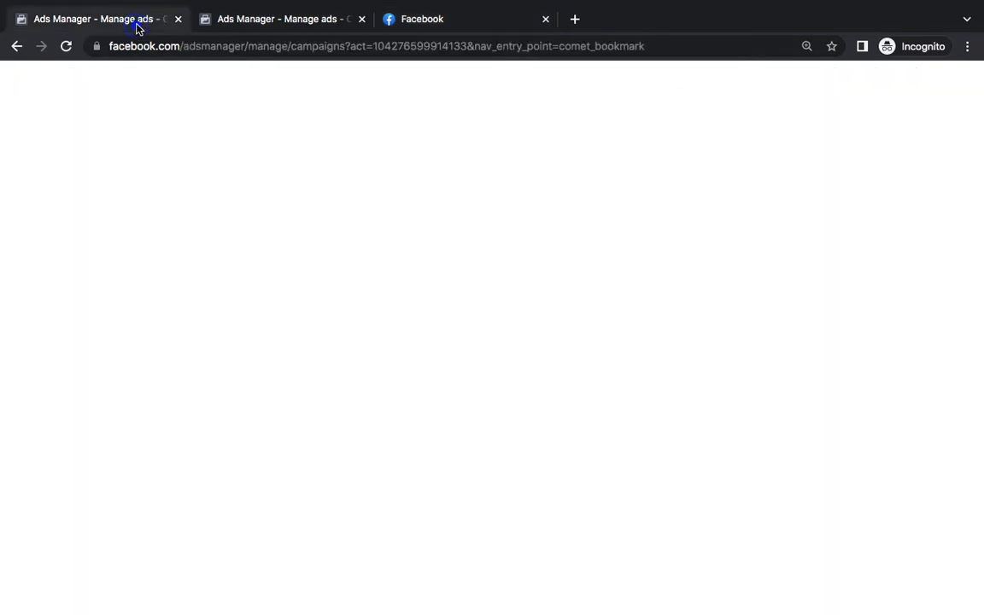
pyautogui.click(362, 19)
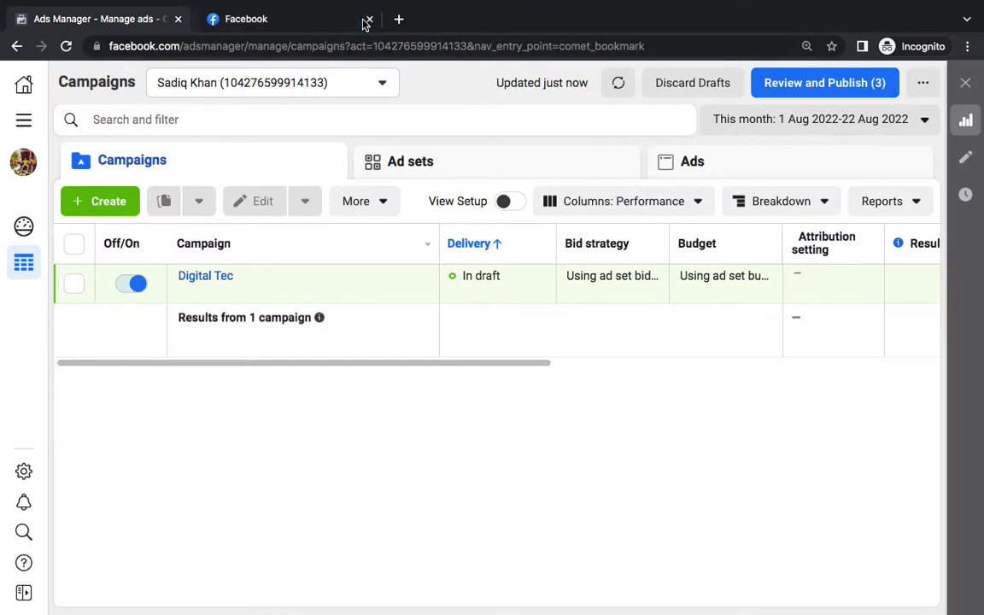
pyautogui.click(360, 19)
# Add 'Or' and 'Meta Ads Manager' lines under the Ads Manager URL in Word
pyautogui.click(644, 592)
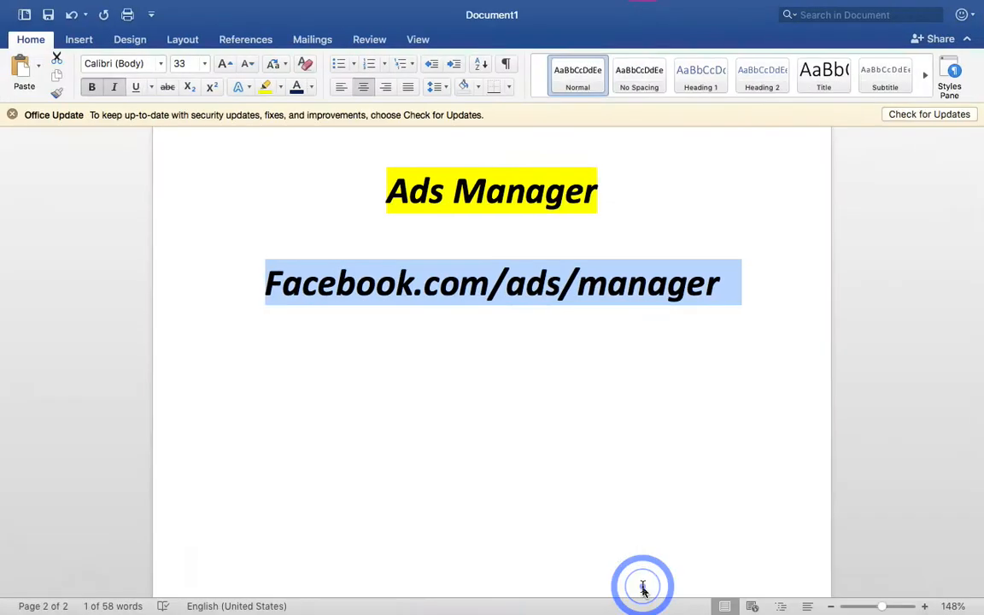
pyautogui.click(767, 282)
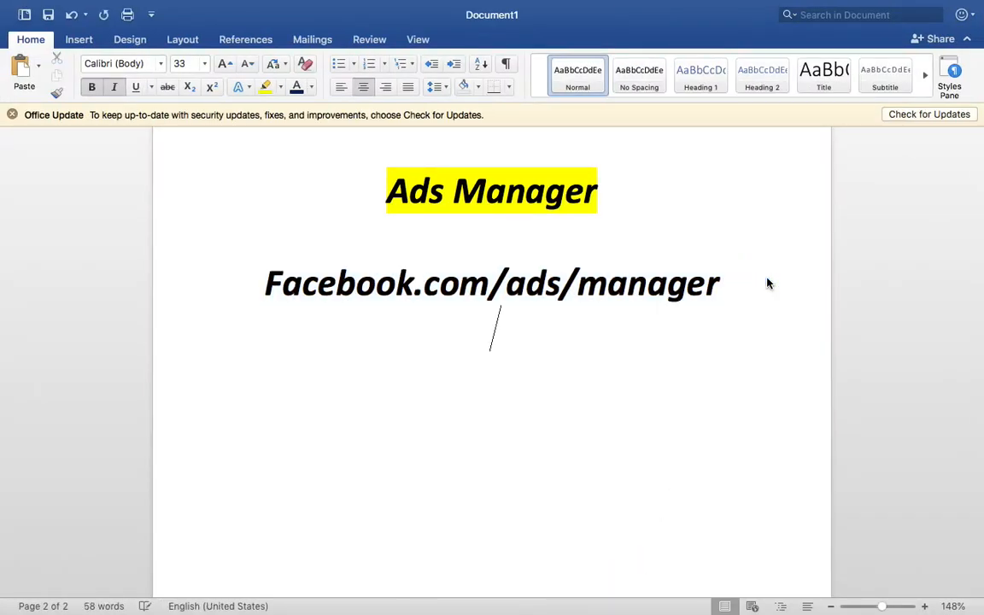
pyautogui.write('or')
pyautogui.press('Return')
pyautogui.write('Me')
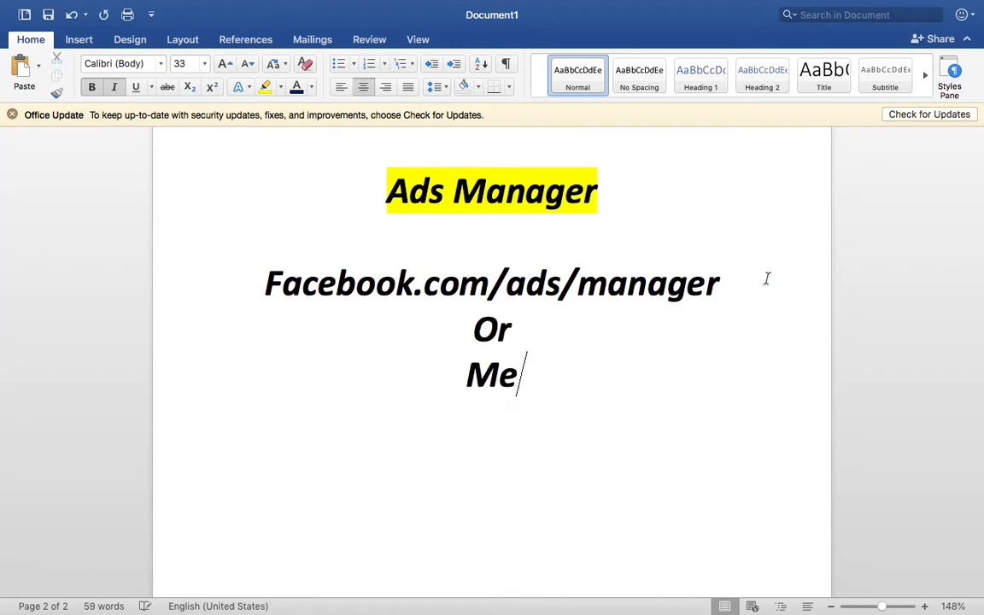
pyautogui.write('ta Ads Manage')
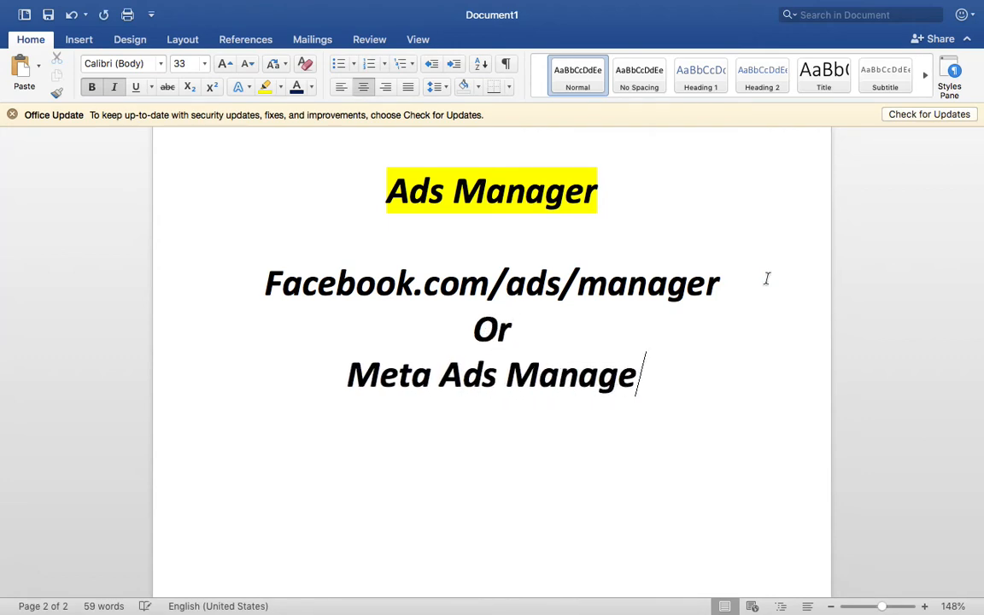
pyautogui.write('r')
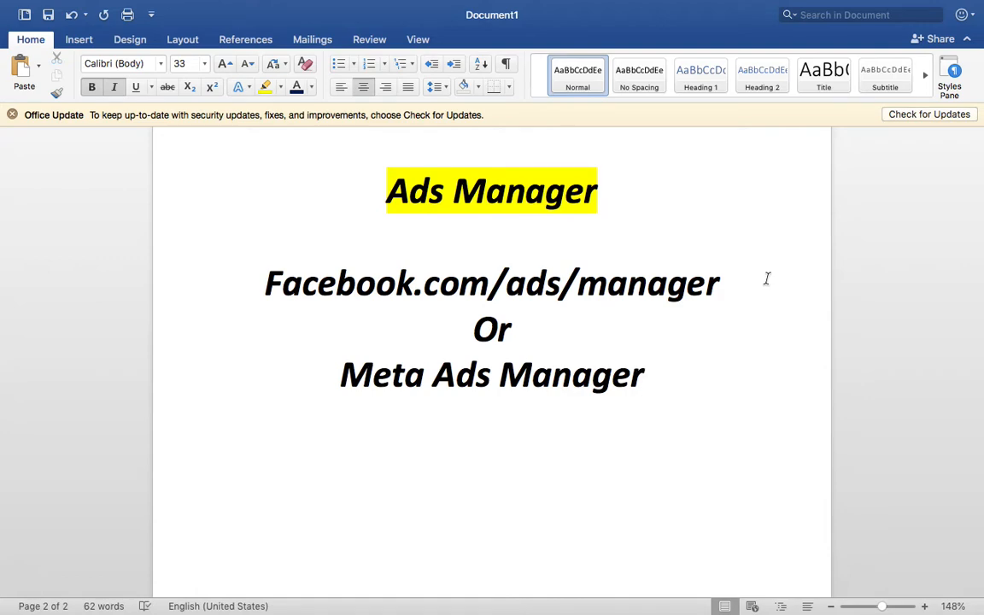
# Start a new Chrome tab, then return to Word's empty line below the title
pyautogui.hotkey('ctrl', 'Right')
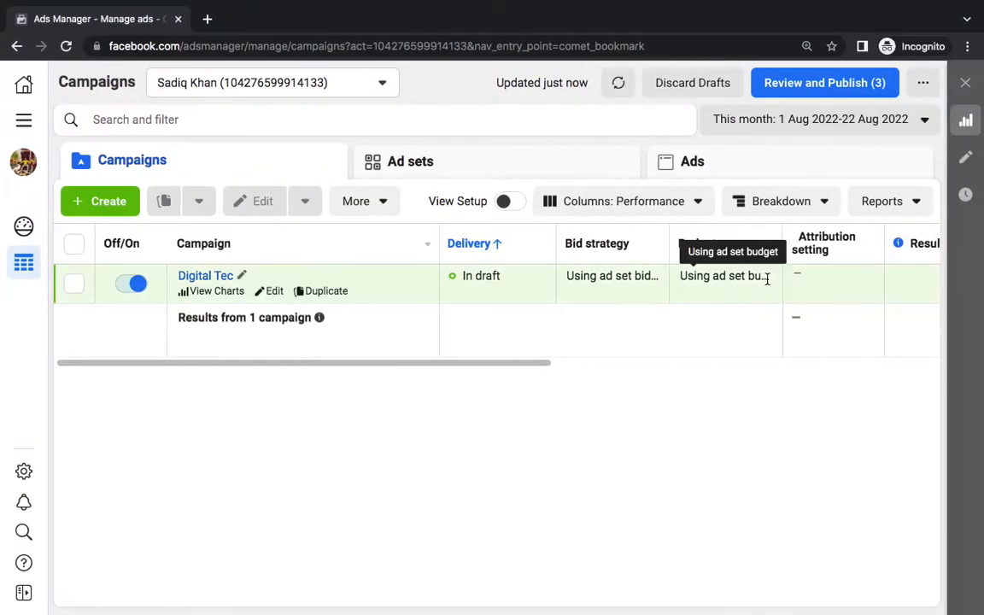
pyautogui.click(207, 19)
pyautogui.write('facebook.com')
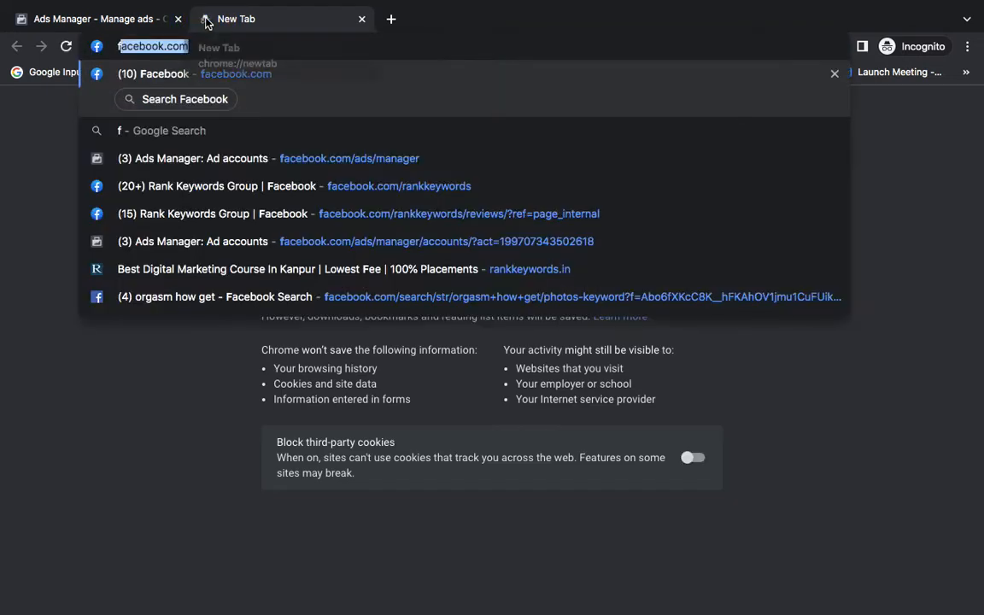
pyautogui.hotkey('ctrl', 'Left')
pyautogui.click(622, 475)
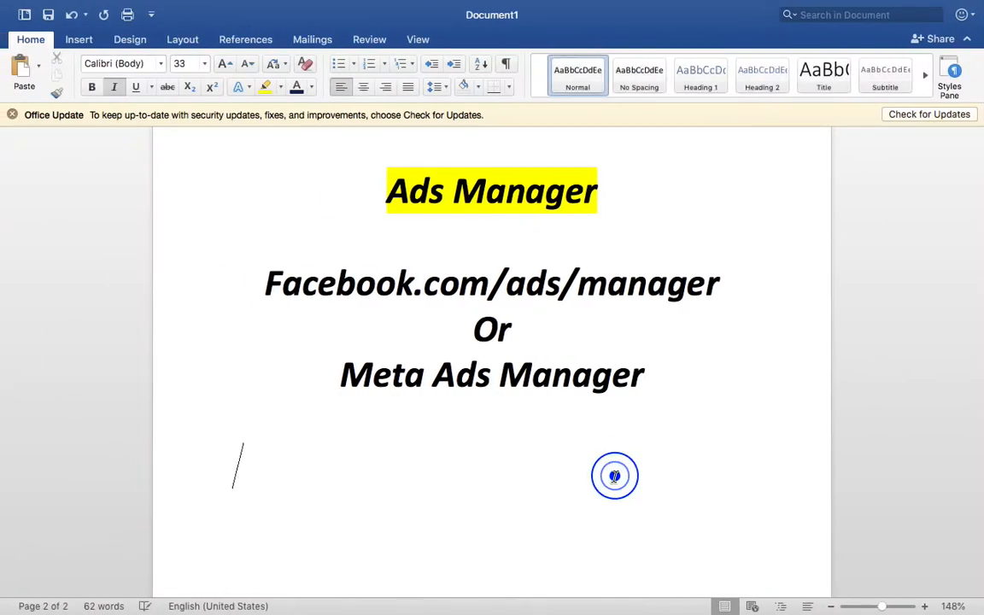
pyautogui.scroll(5, 617, 475)
pyautogui.scroll(1, 614, 477)
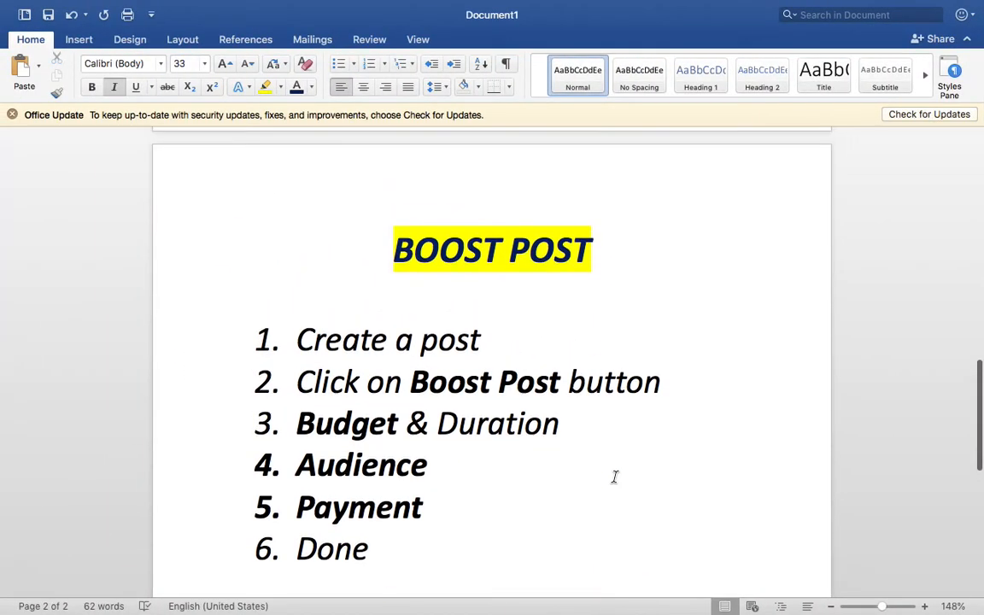
pyautogui.scroll(-1, 614, 478)
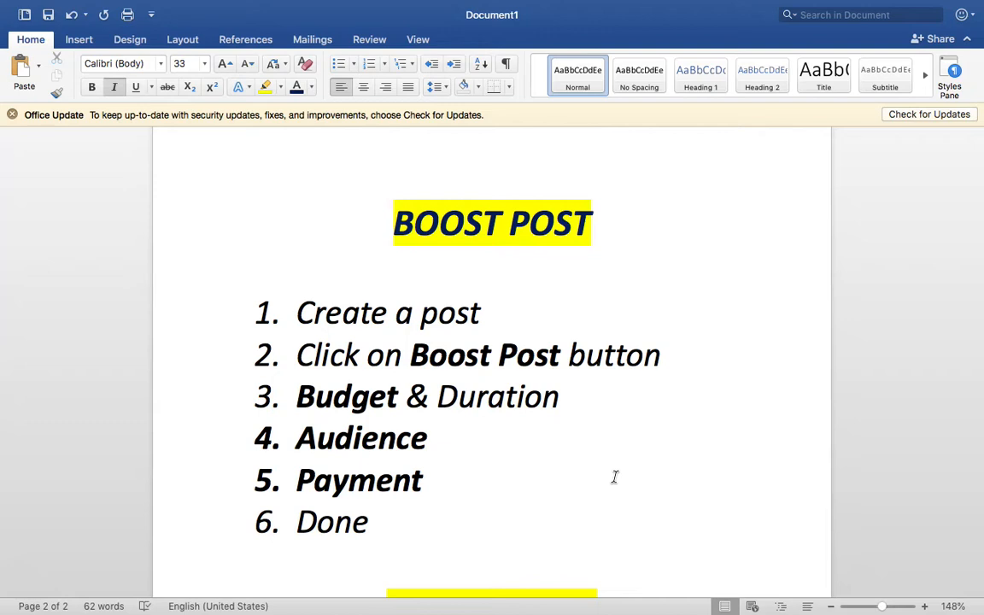
pyautogui.scroll(-10, 614, 477)
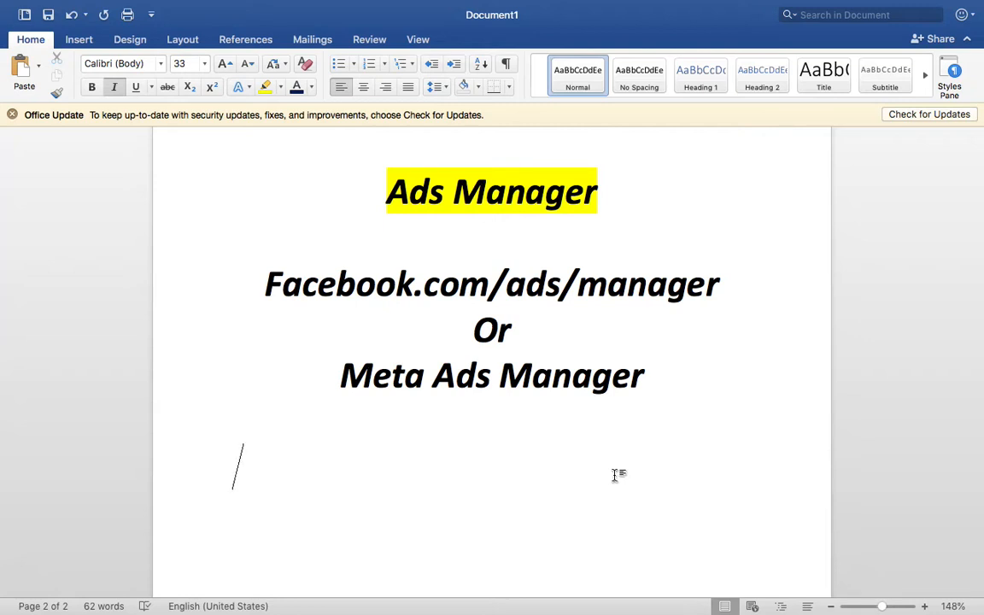
pyautogui.scroll(-3, 615, 476)
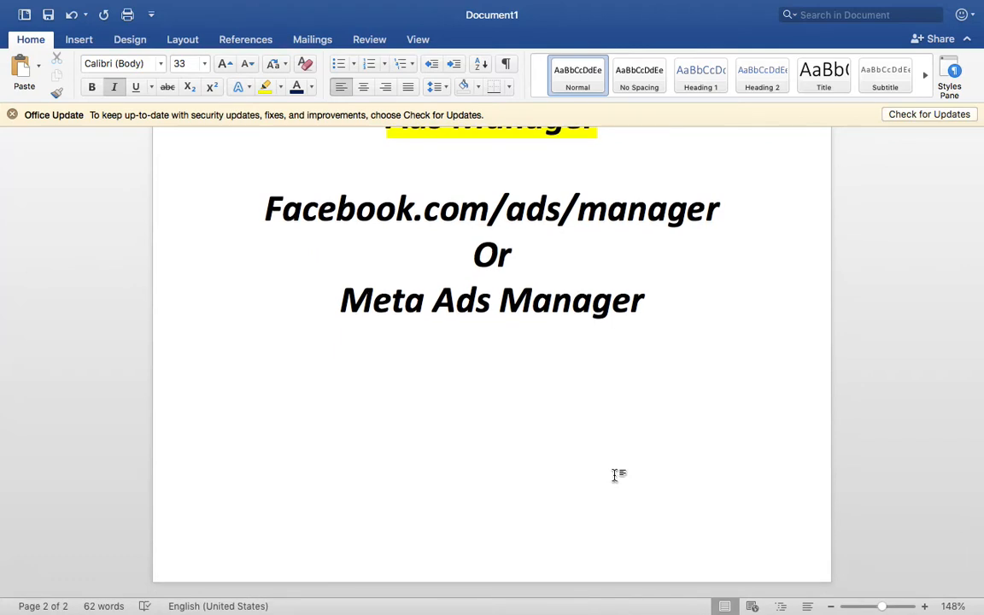
pyautogui.scroll(3, 615, 476)
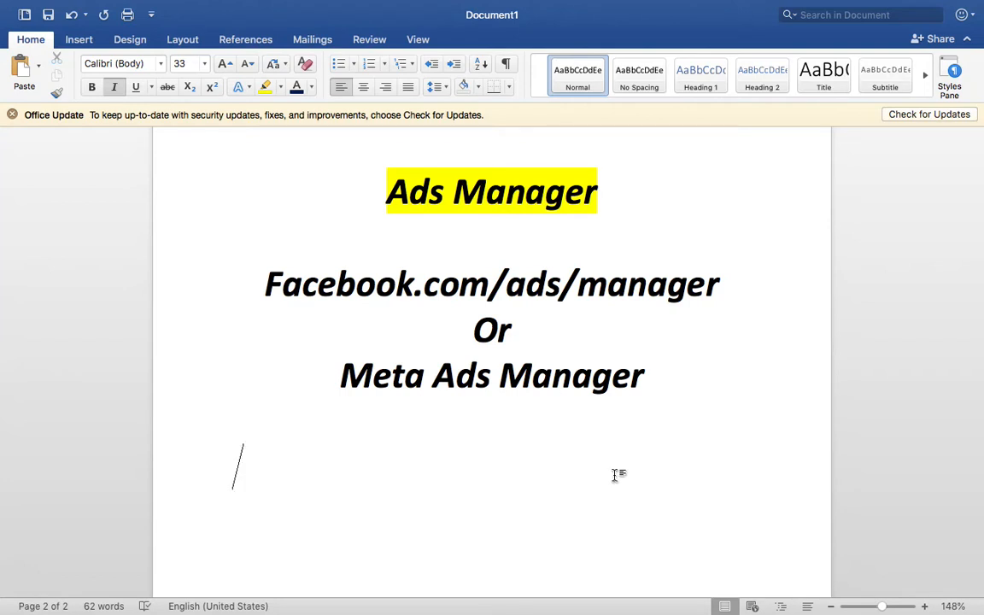
# Type 'PSIT Kanpur' and make it bold red text with a yellow highlight
pyautogui.write('PSI')
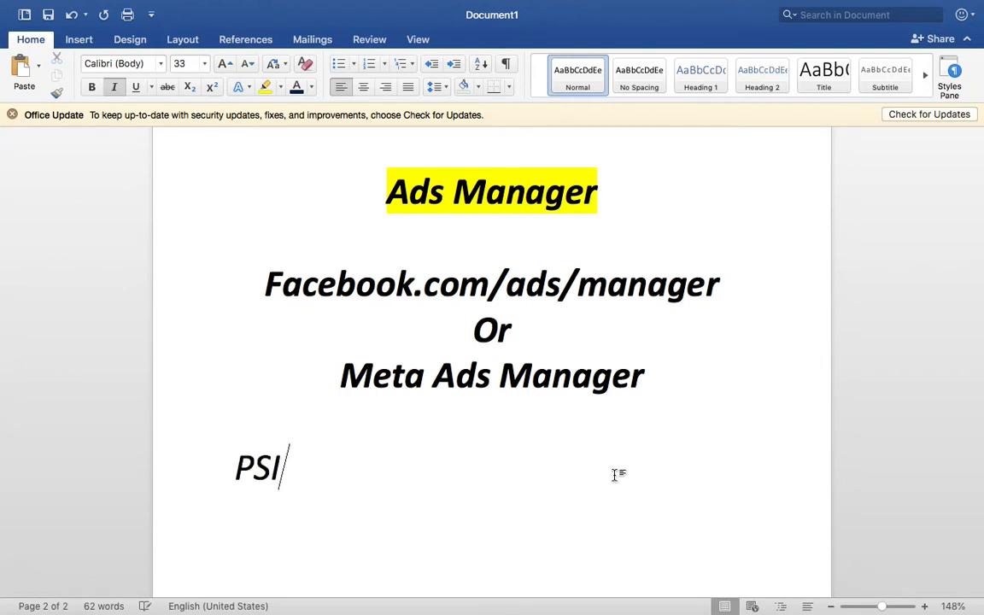
pyautogui.write('T Kanpur')
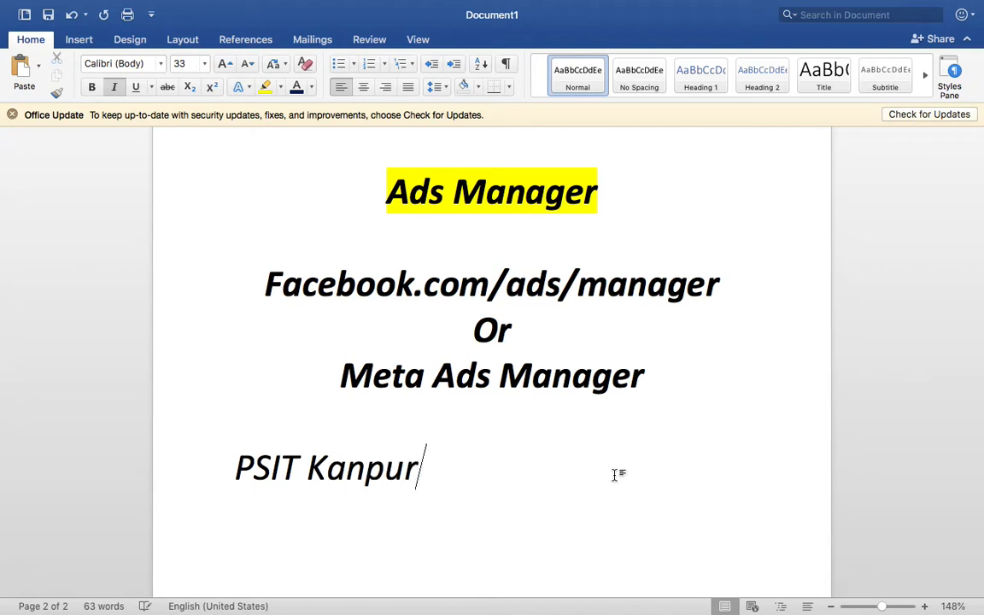
pyautogui.tripleClick(363, 468)
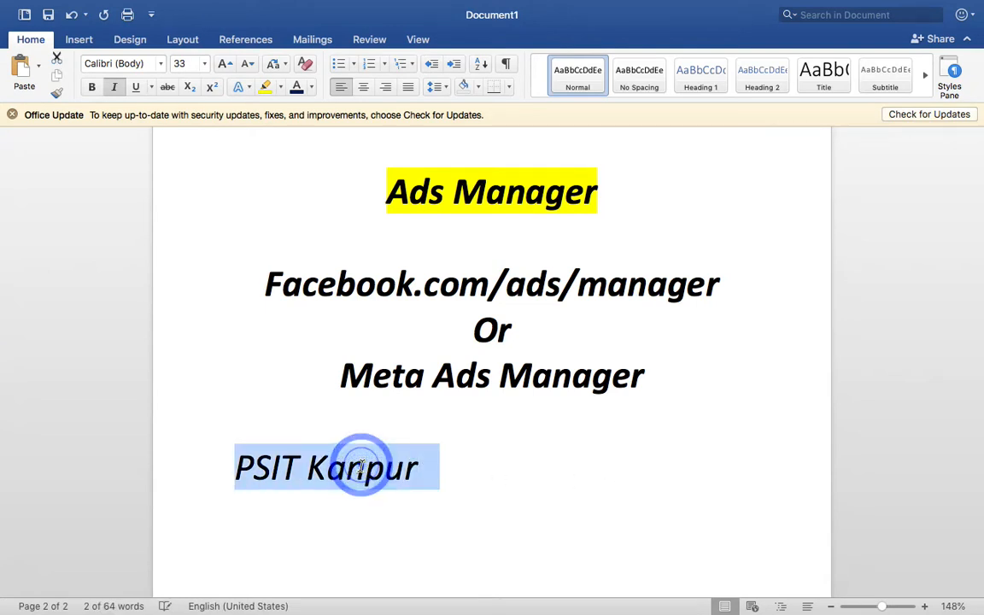
pyautogui.press('super+b')
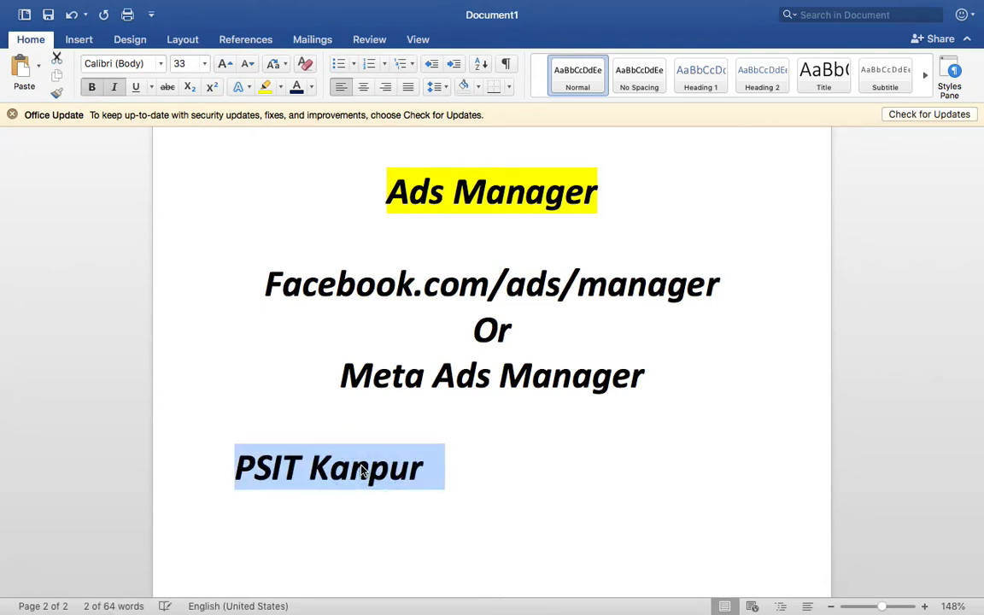
pyautogui.click(313, 87)
pyautogui.click(299, 261)
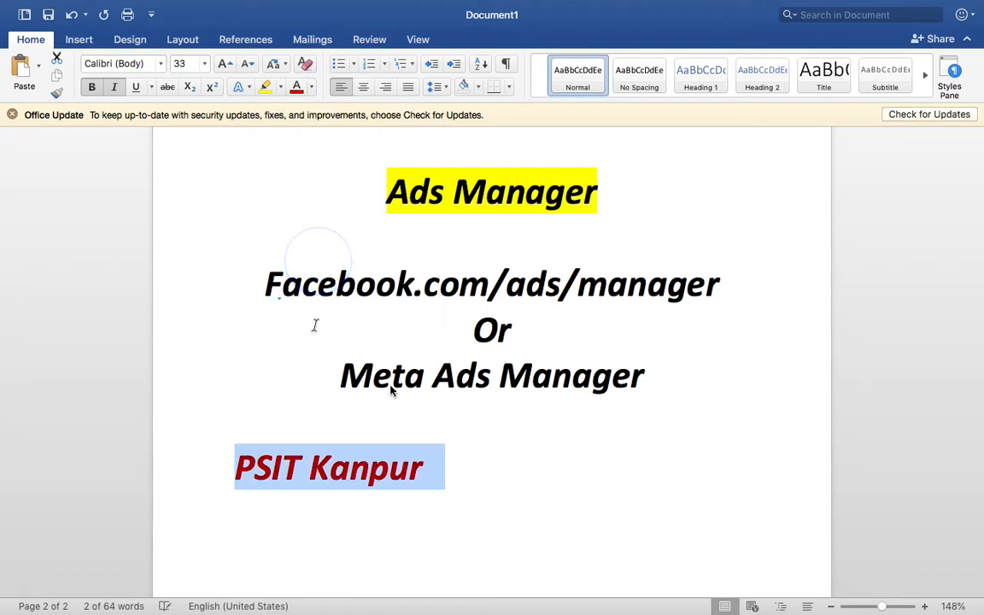
pyautogui.click(265, 86)
# Push PSIT Kanpur onto a new page 3 and add an empty line below it
pyautogui.scroll(-3, 494, 495)
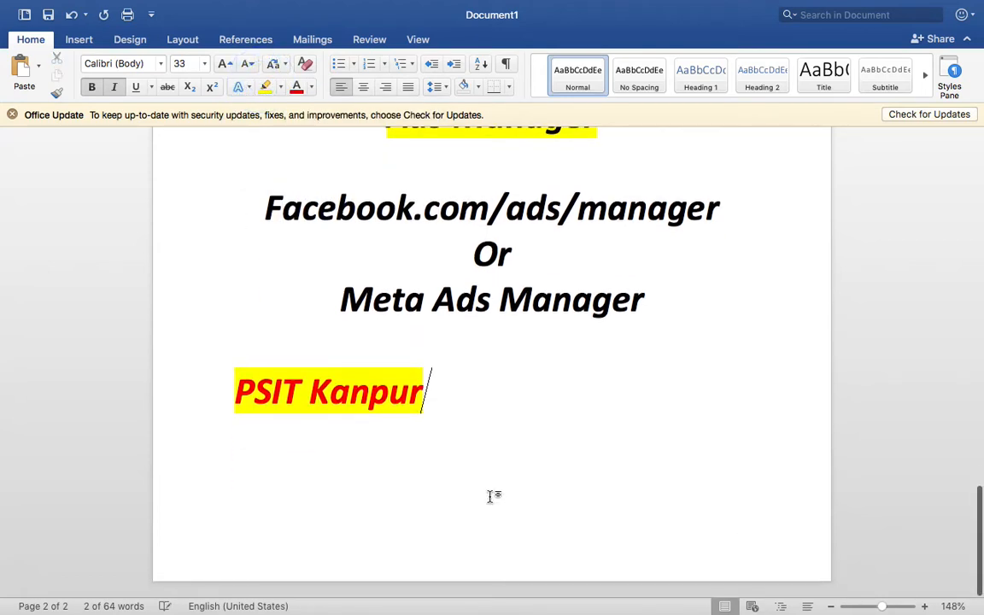
pyautogui.click(239, 393)
pyautogui.press('Return')
pyautogui.press('Return')
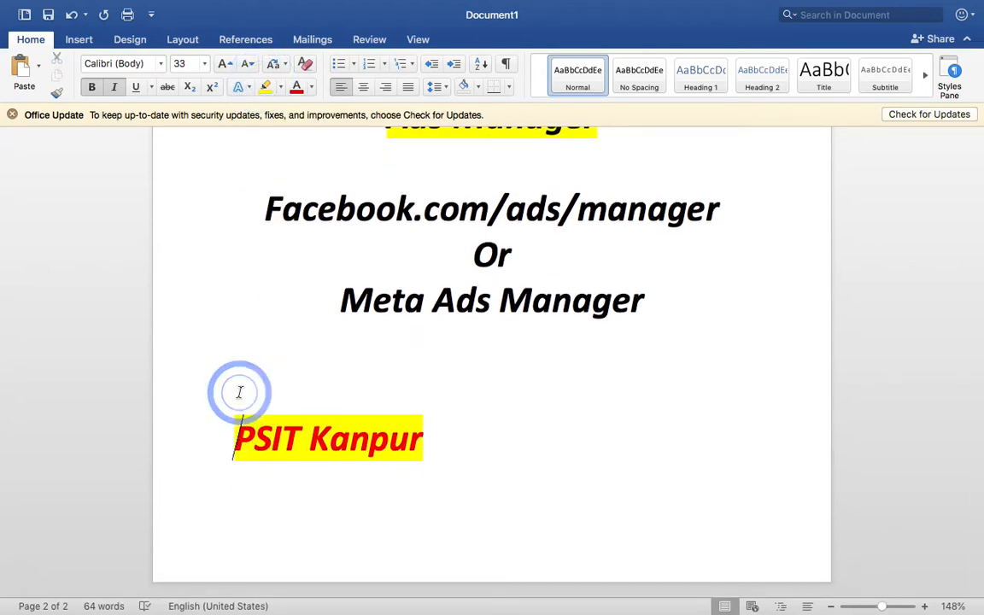
pyautogui.scroll(-10, 239, 393)
pyautogui.click(442, 411)
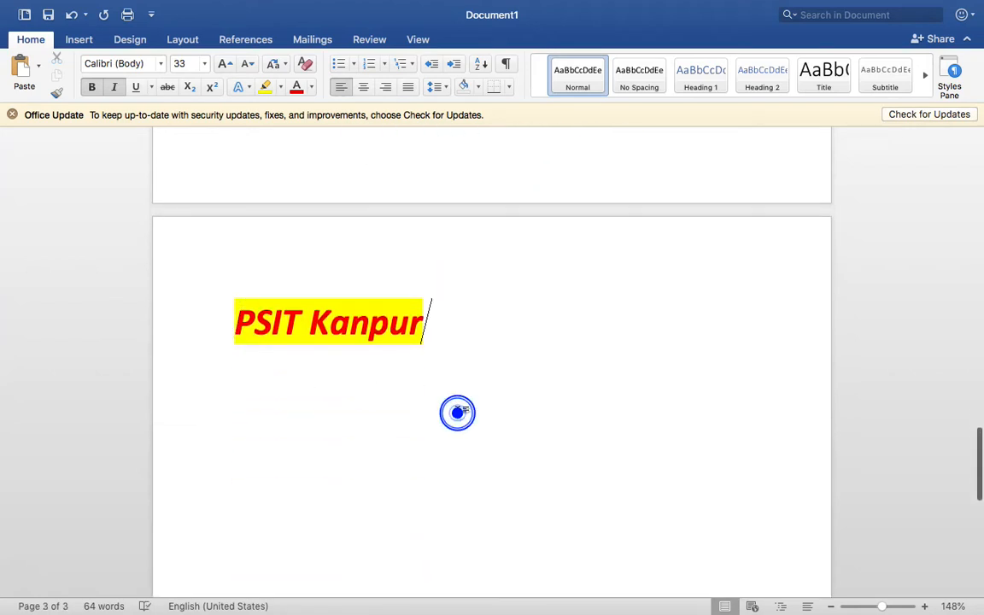
pyautogui.click(504, 371)
pyautogui.press('Return')
pyautogui.press('Return')
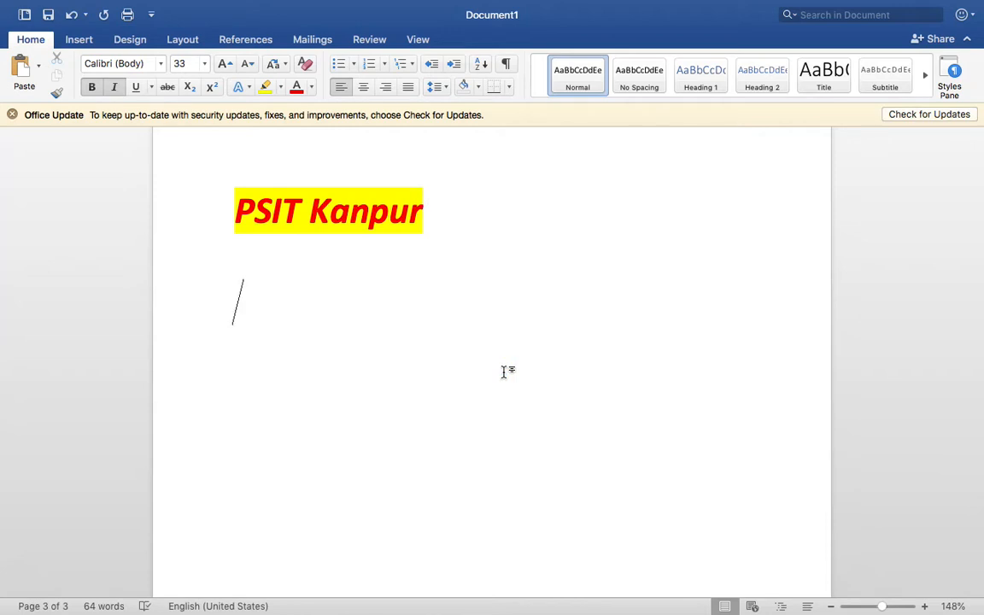
# Type 'Indore -' followed by numbered items Admission Open, Placements, Infrastru, Faculties
pyautogui.write('Indor')
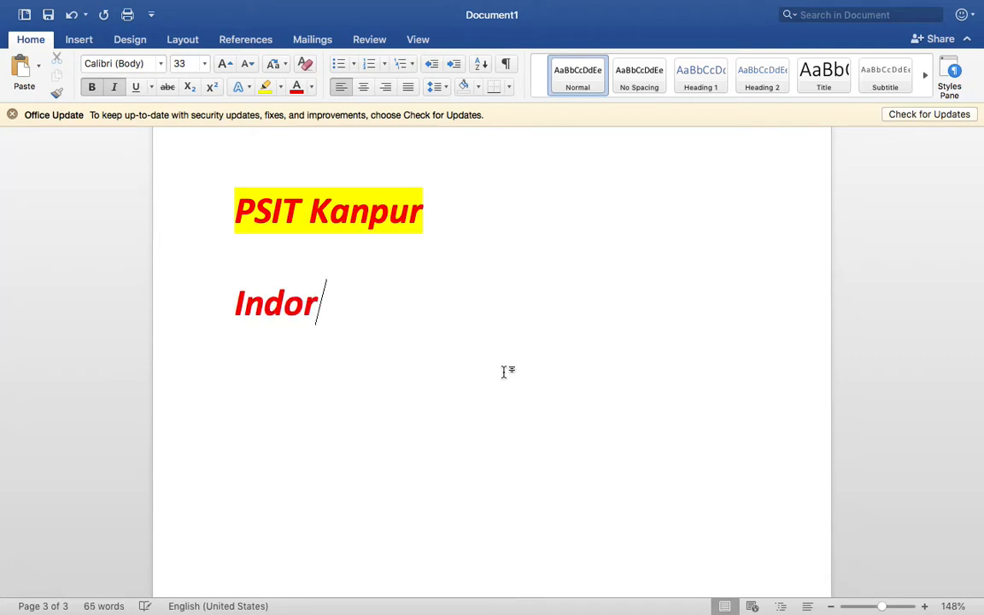
pyautogui.write('e -')
pyautogui.press('Return')
pyautogui.write('1.')
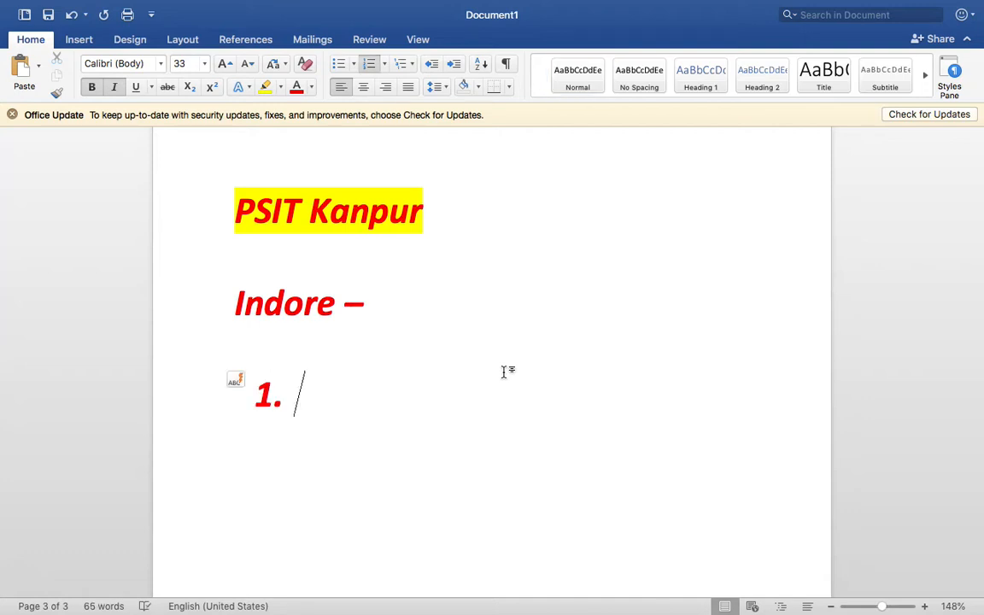
pyautogui.write(' A')
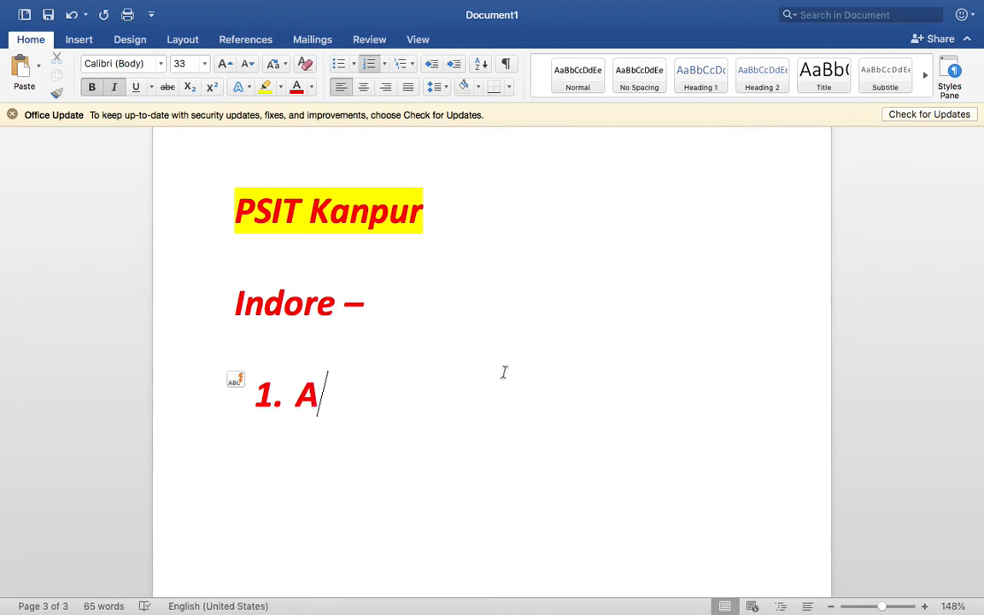
pyautogui.write('dmission Open')
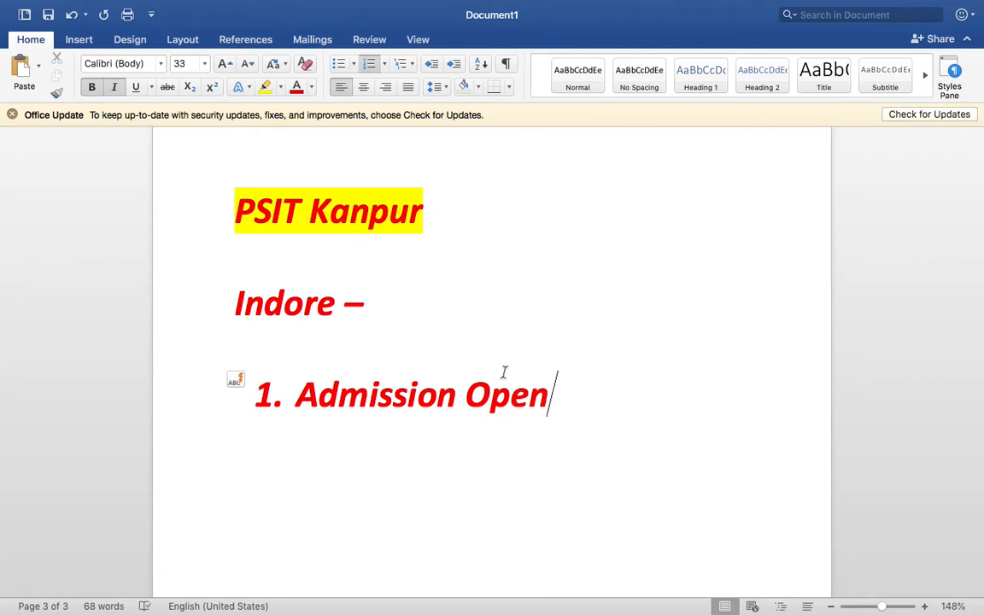
pyautogui.press('Return')
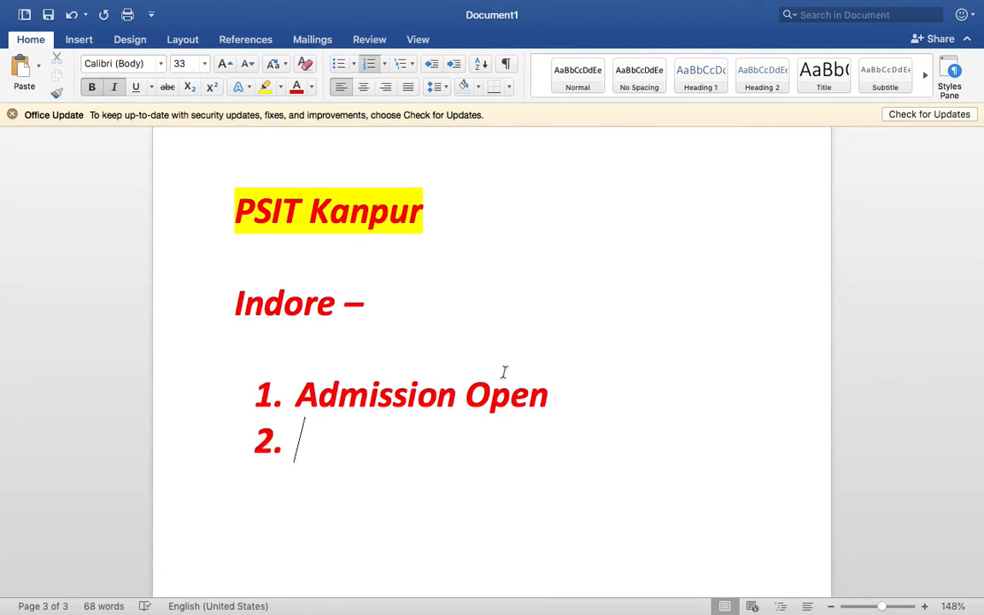
pyautogui.write('Placements')
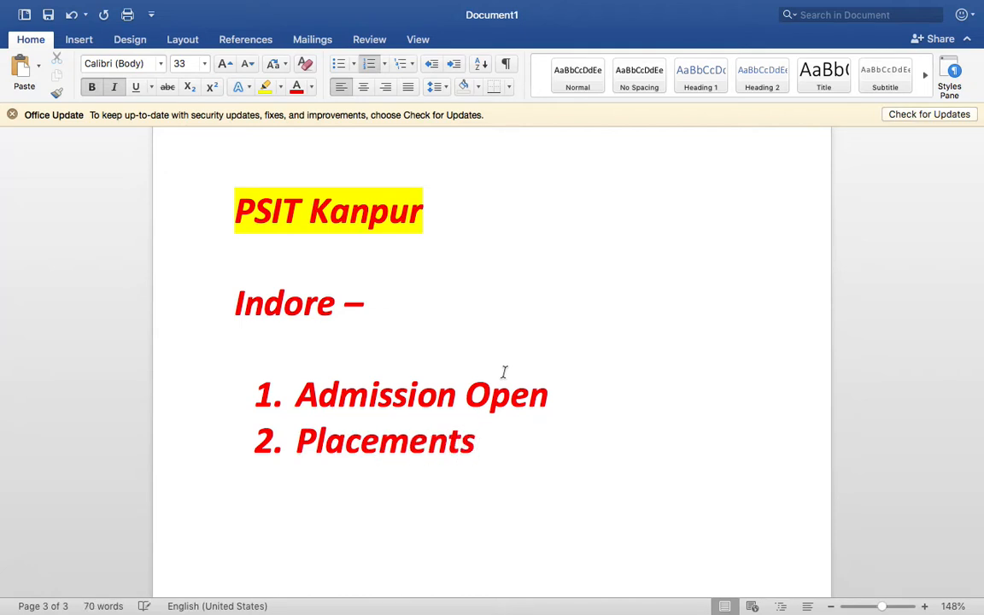
pyautogui.press('Return')
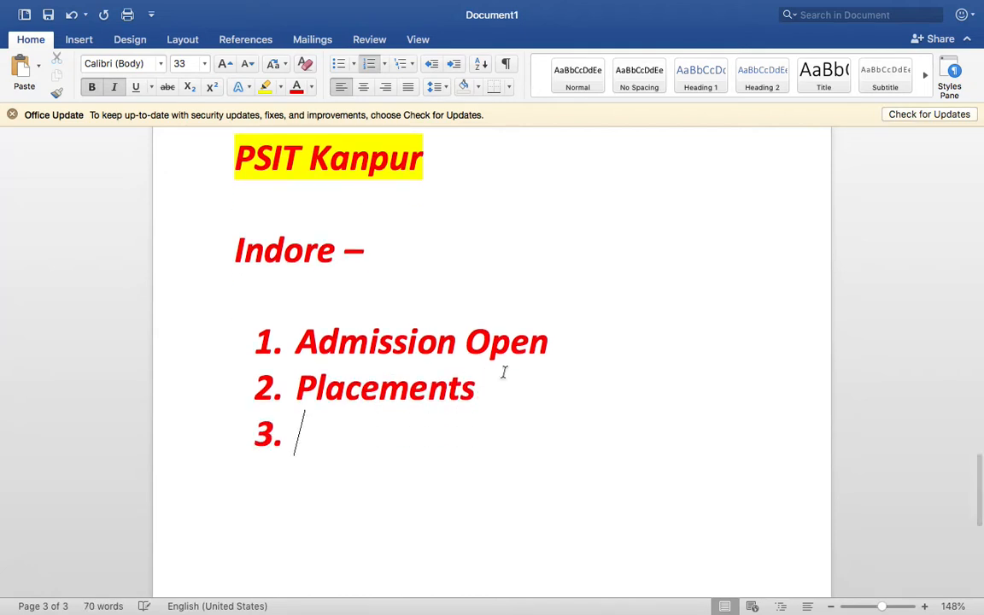
pyautogui.write('Ins')
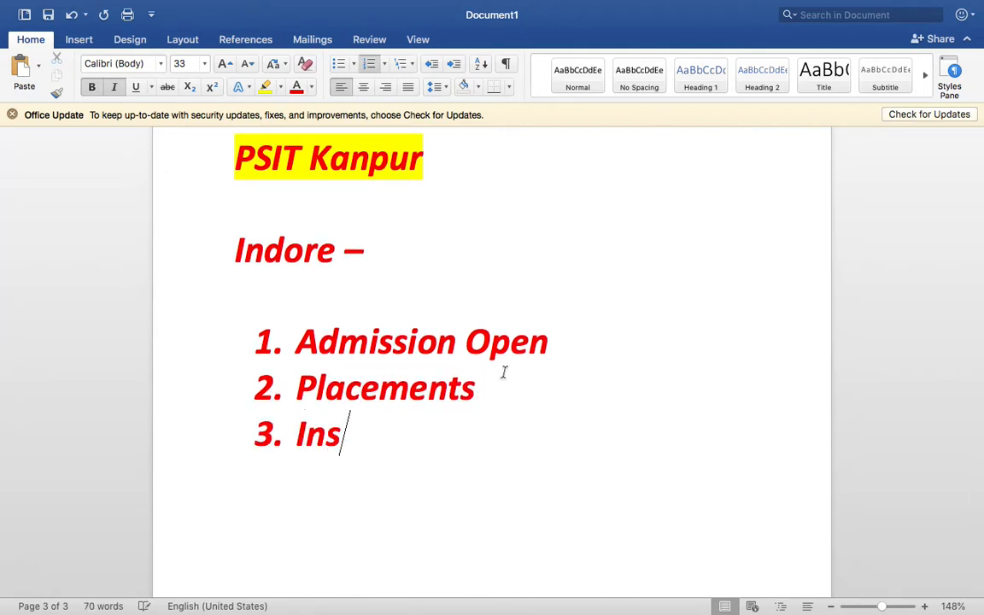
pyautogui.press('BackSpace')
pyautogui.write('frastr')
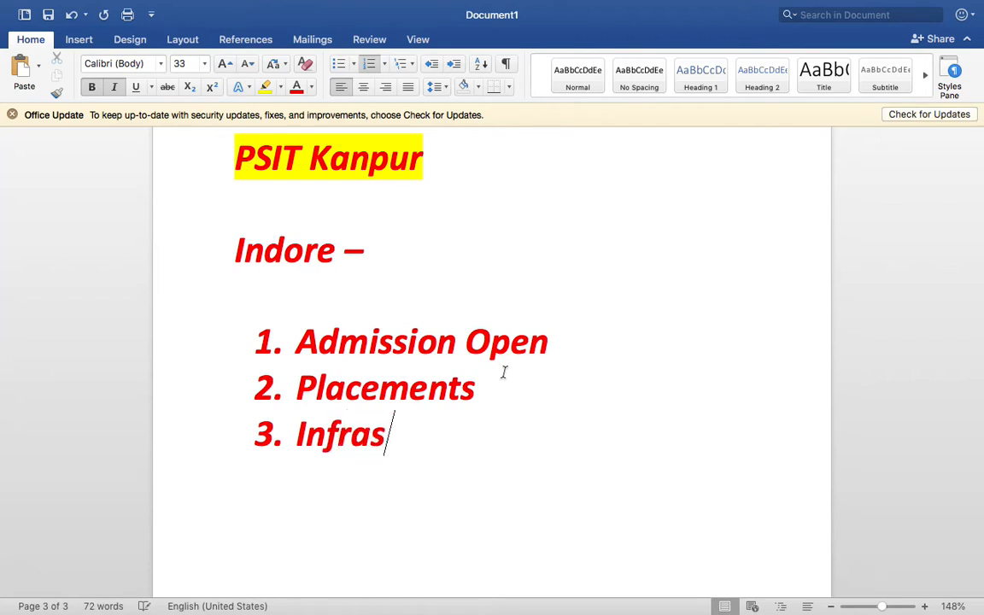
pyautogui.write('u')
pyautogui.press('Return')
pyautogui.write('F')
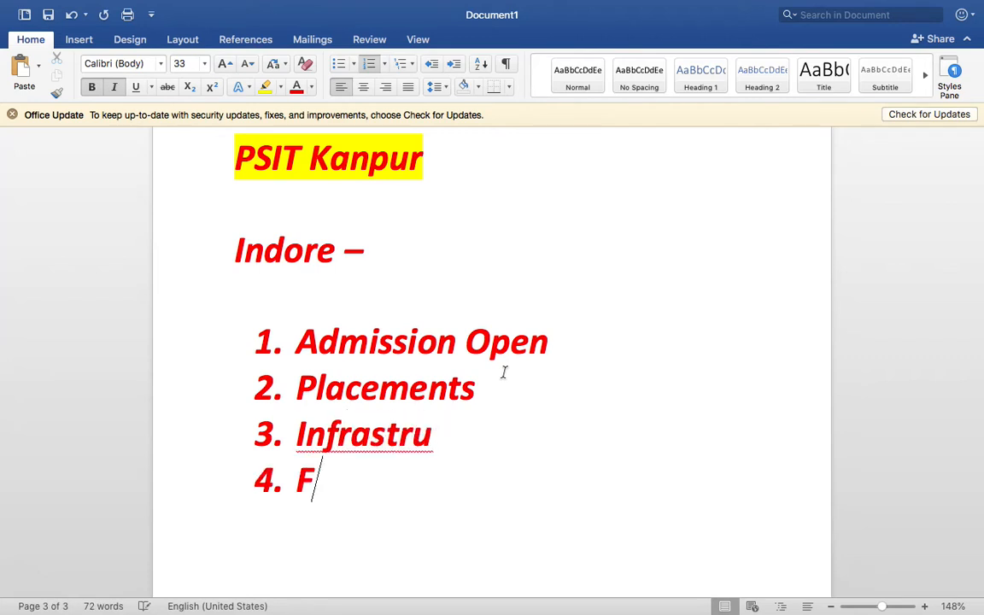
pyautogui.write('aculties')
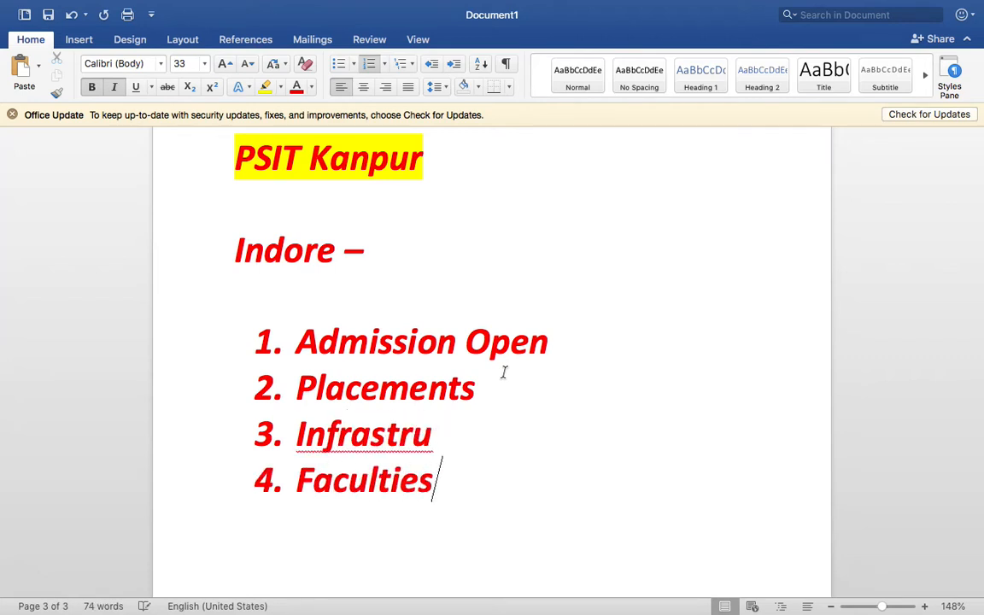
# Remove bold from the four list items and add a full stop after Infrastru
pyautogui.moveTo(521, 510); pyautogui.dragTo(316, 355)
pyautogui.press('super+b')
pyautogui.click(440, 440)
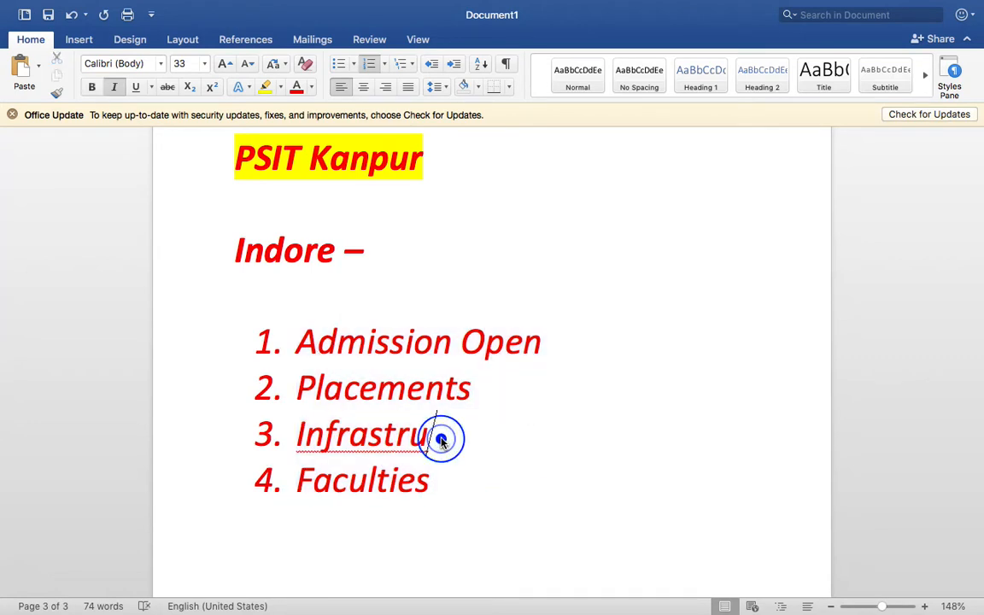
pyautogui.write('.')
# Turn the list text black, then select the word Admission
pyautogui.scroll(-1, 478, 472)
pyautogui.moveTo(477, 484); pyautogui.dragTo(307, 332)
pyautogui.click(311, 86)
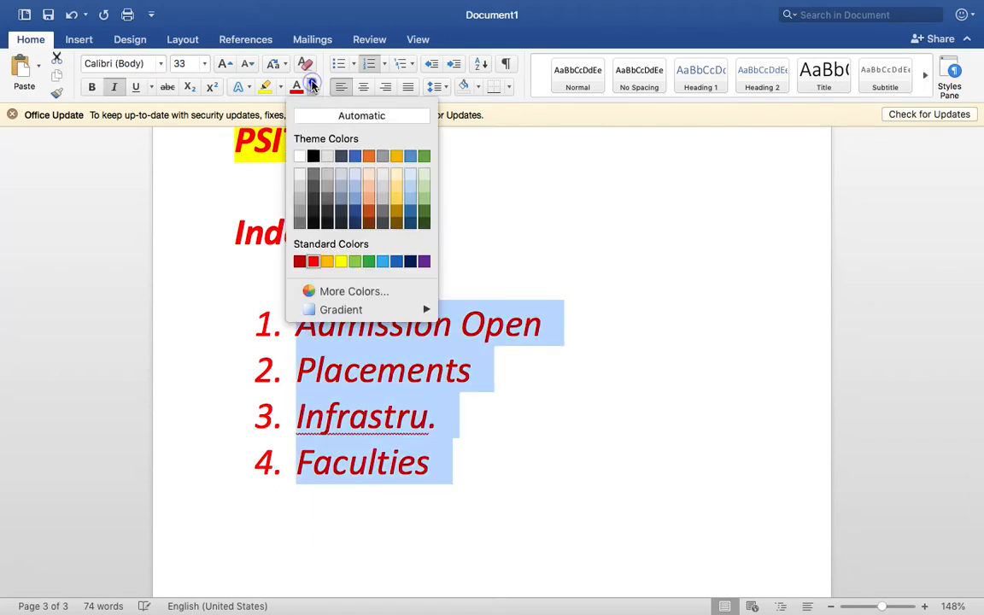
pyautogui.click(317, 156)
pyautogui.click(496, 471)
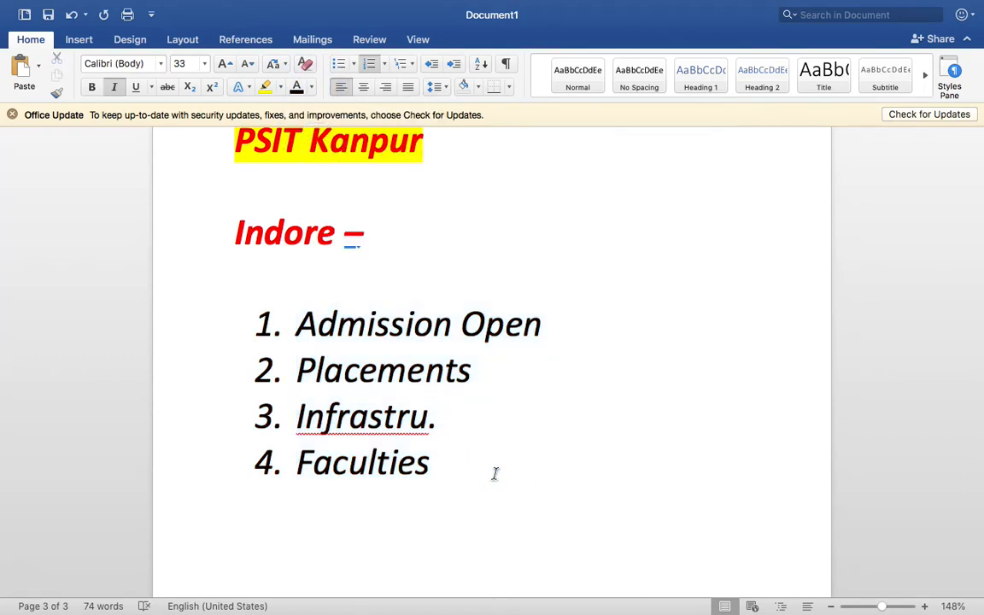
pyautogui.doubleClick(409, 335)
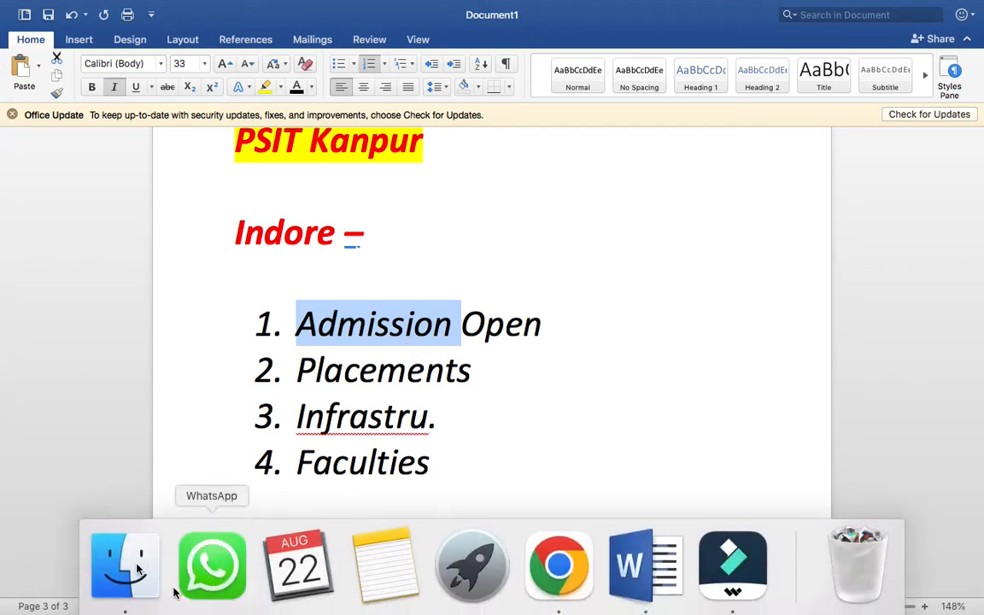
# Open Finder on the Desktop folder, then minimize the window
pyautogui.click(133, 566)
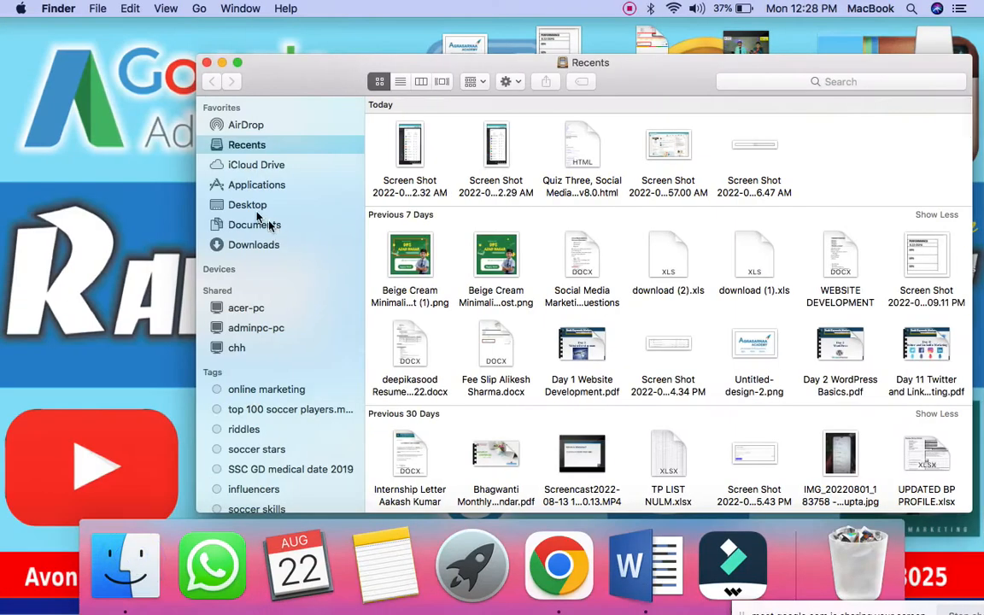
pyautogui.click(248, 205)
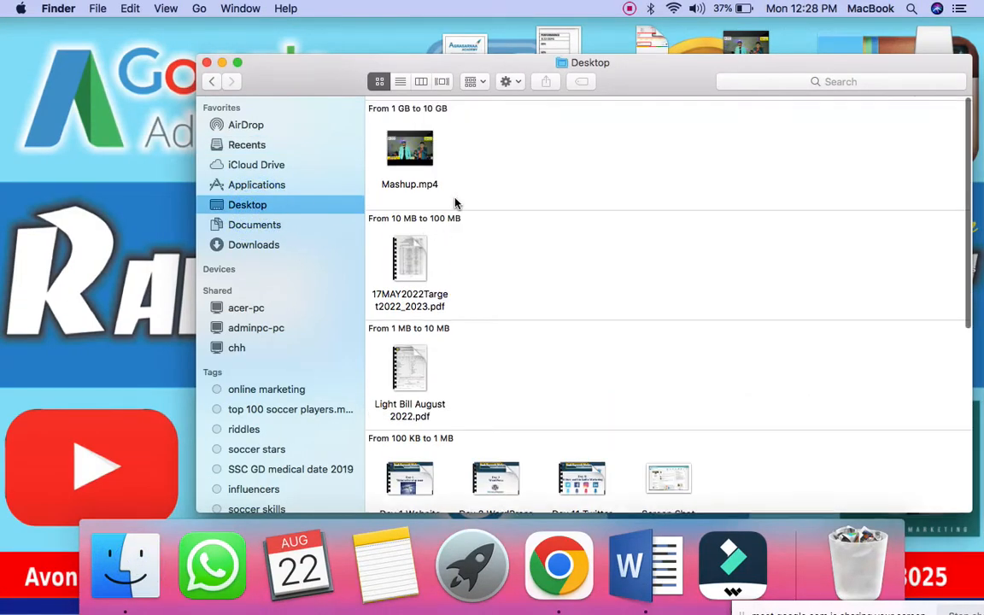
pyautogui.scroll(-4, 477, 293)
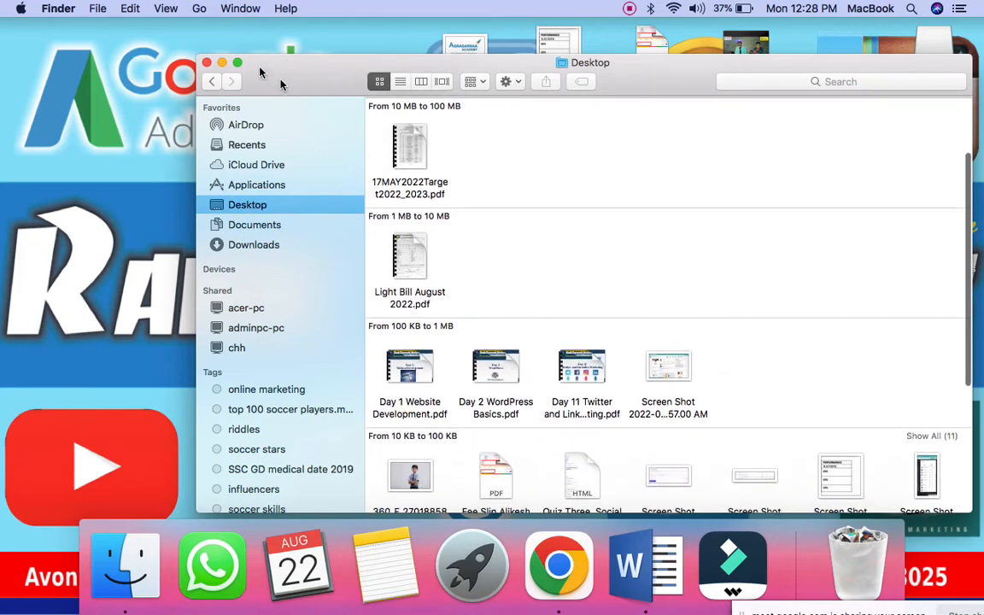
pyautogui.click(222, 63)
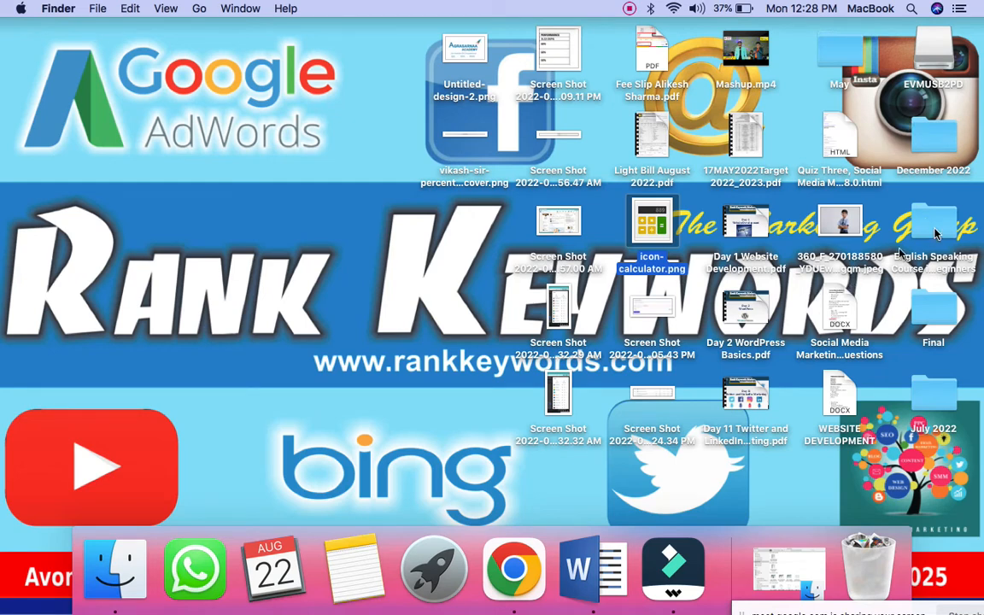
# Open the EVMUSB2PD drive and paste the 70 copied items into it
pyautogui.click(929, 224)
pyautogui.click(925, 58)
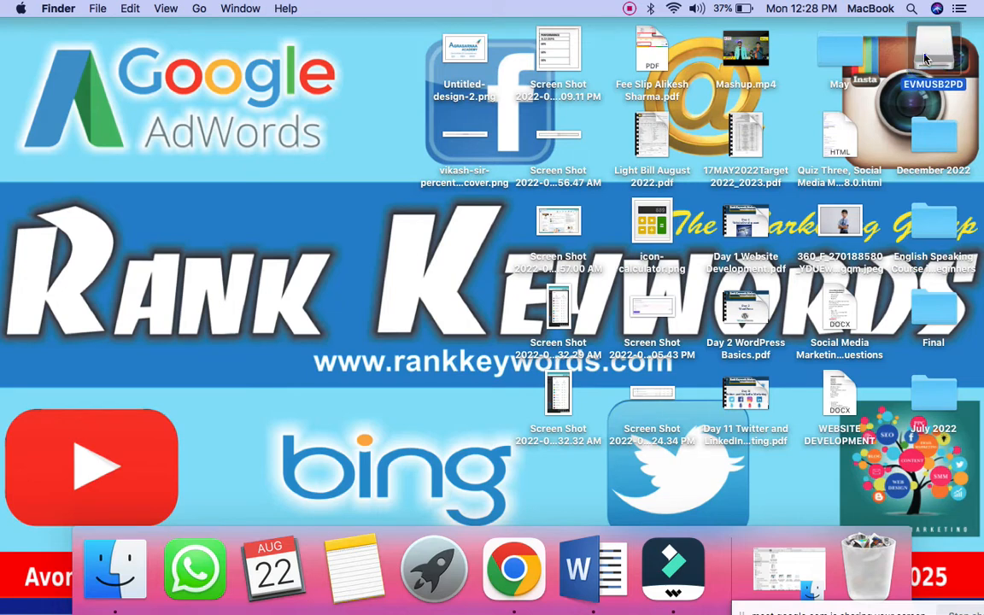
pyautogui.doubleClick(926, 58)
pyautogui.rightClick(653, 210)
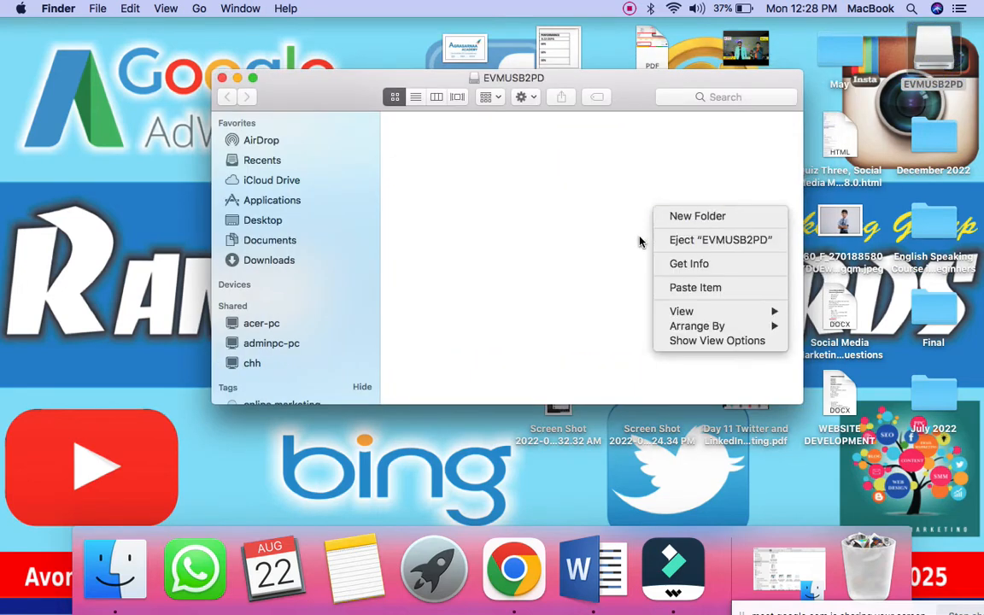
pyautogui.click(695, 287)
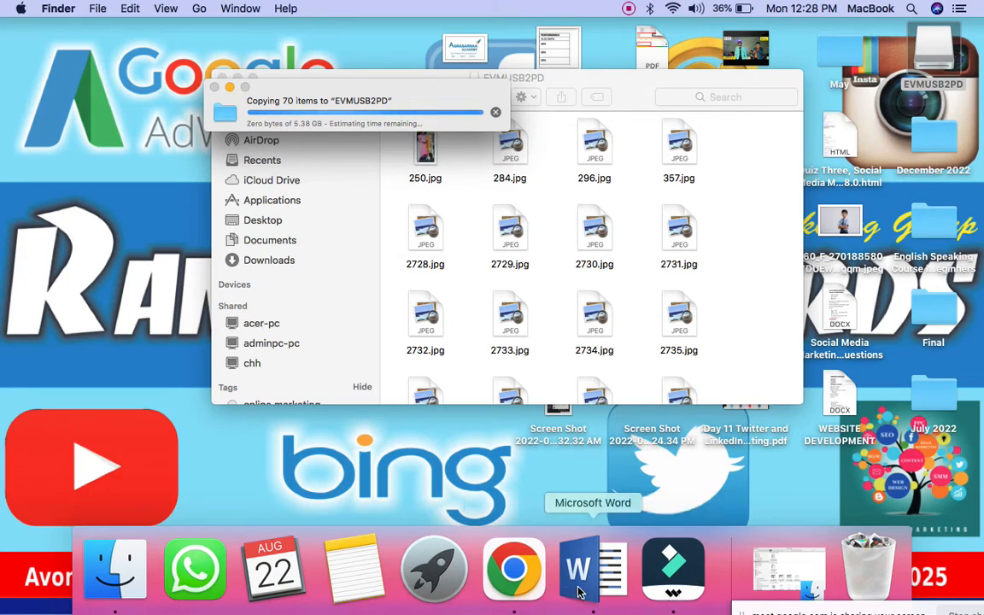
pyautogui.click(555, 597)
# Add an unnumbered '7 Times' line below Faculties, followed by an empty line
pyautogui.scroll(-5, 532, 506)
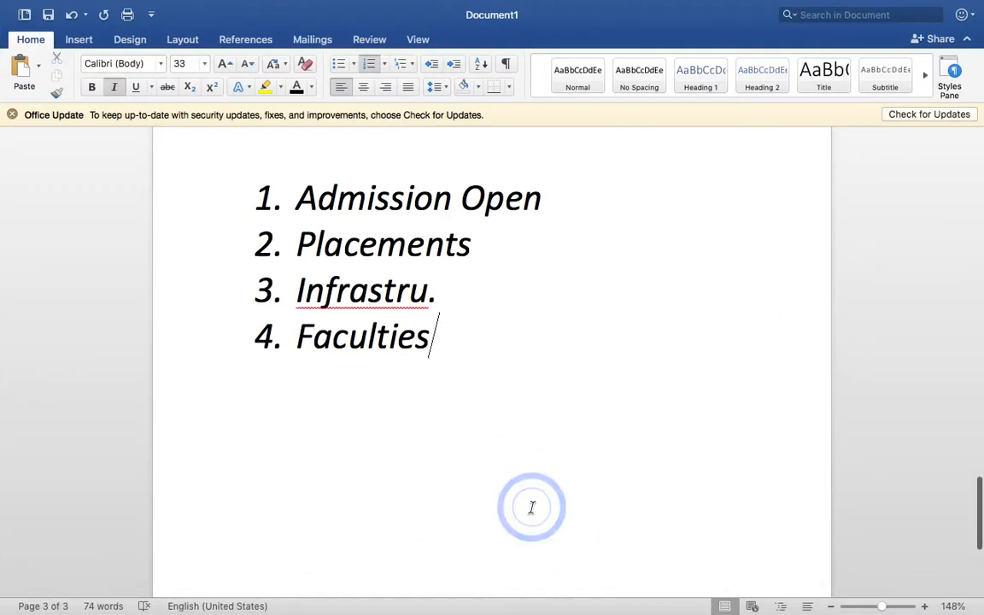
pyautogui.press('Return')
pyautogui.press('Return')
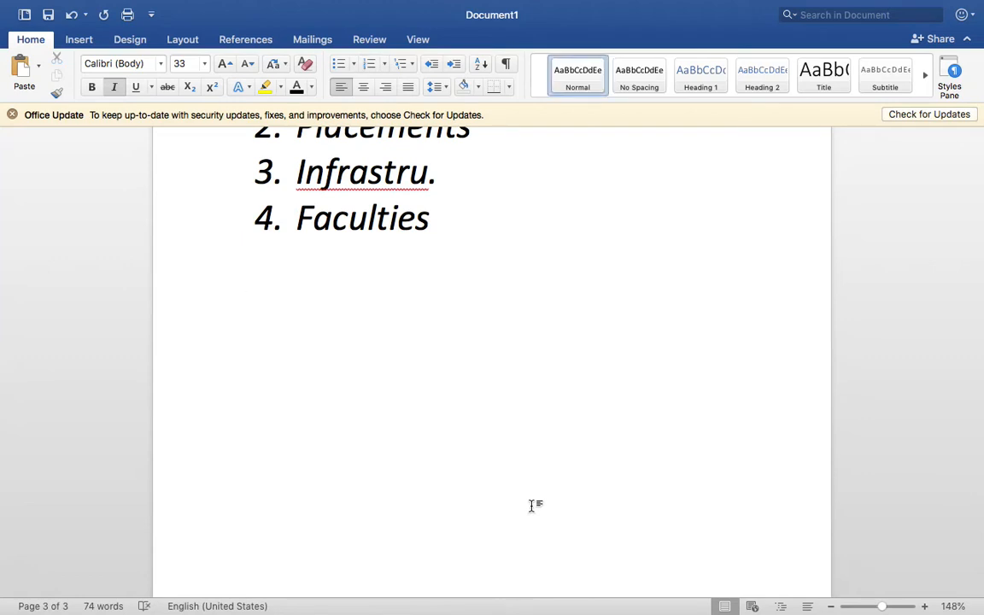
pyautogui.write('7 Times')
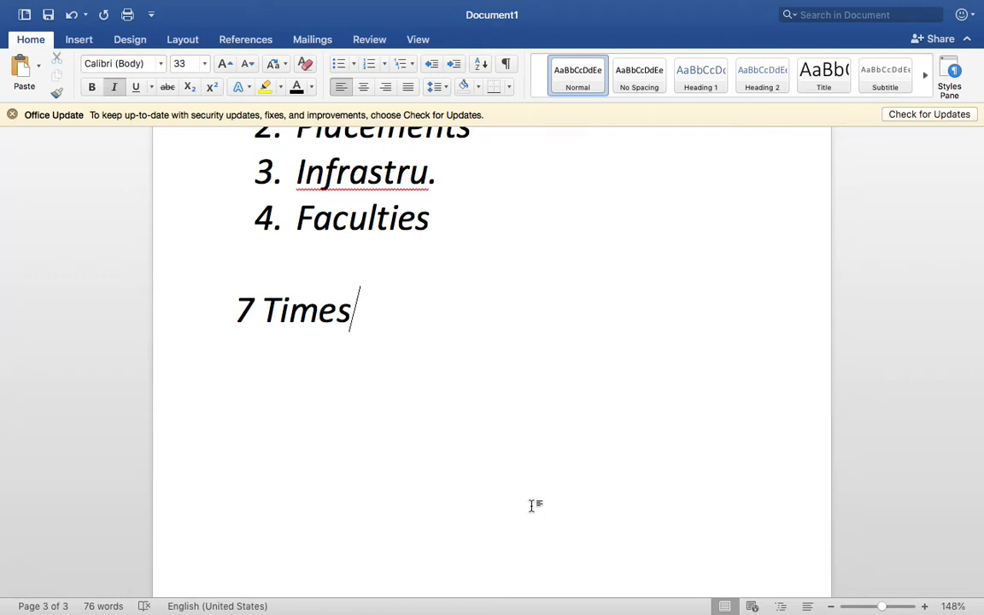
pyautogui.press('Return')
# Start an arrow-bulleted list under '7 Times' with Awareness and Interests
pyautogui.write('> ')
pyautogui.write('Awar')
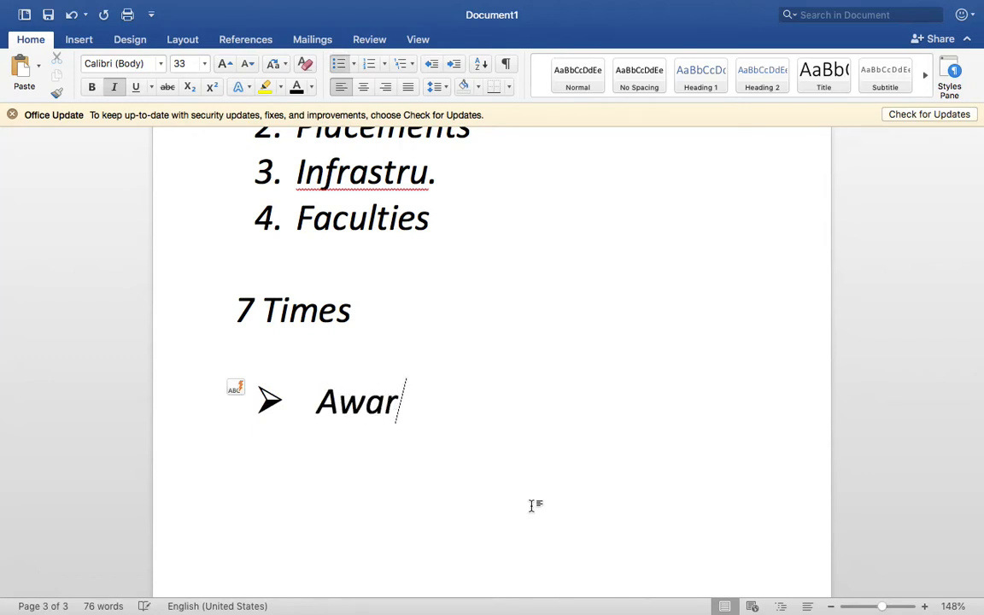
pyautogui.write('eness')
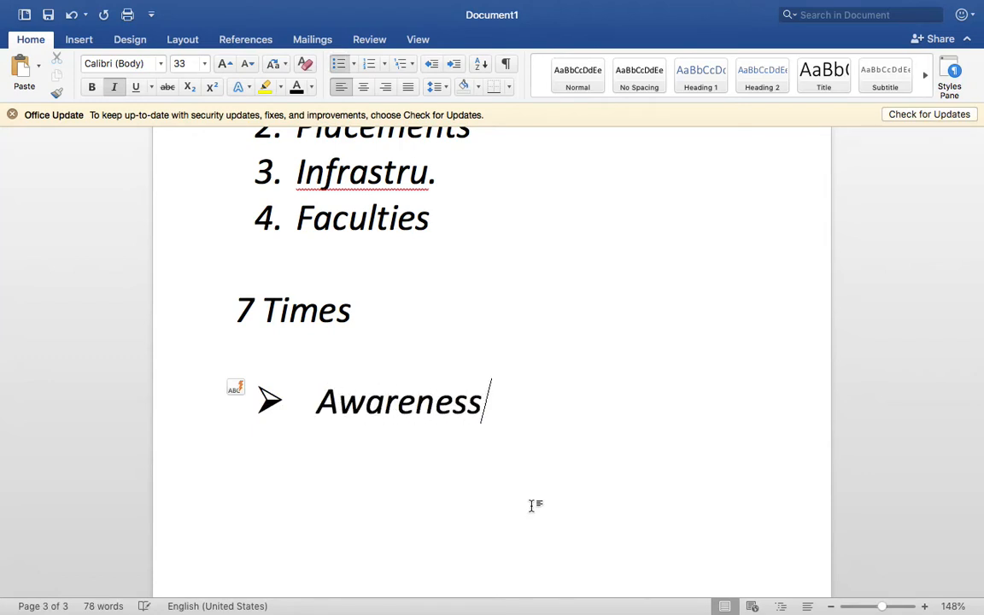
pyautogui.press('Return')
pyautogui.write('I')
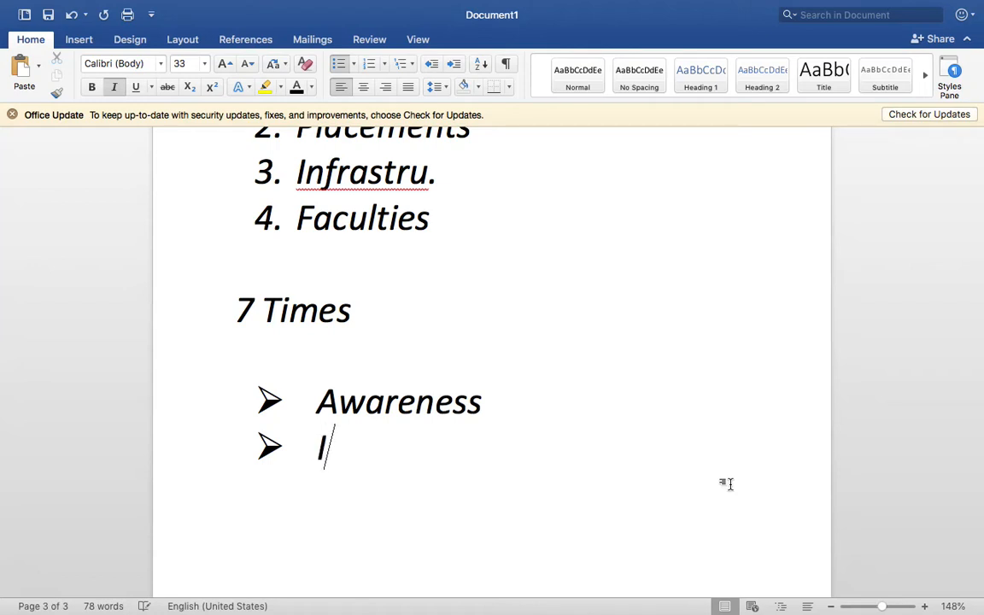
pyautogui.write('nterests')
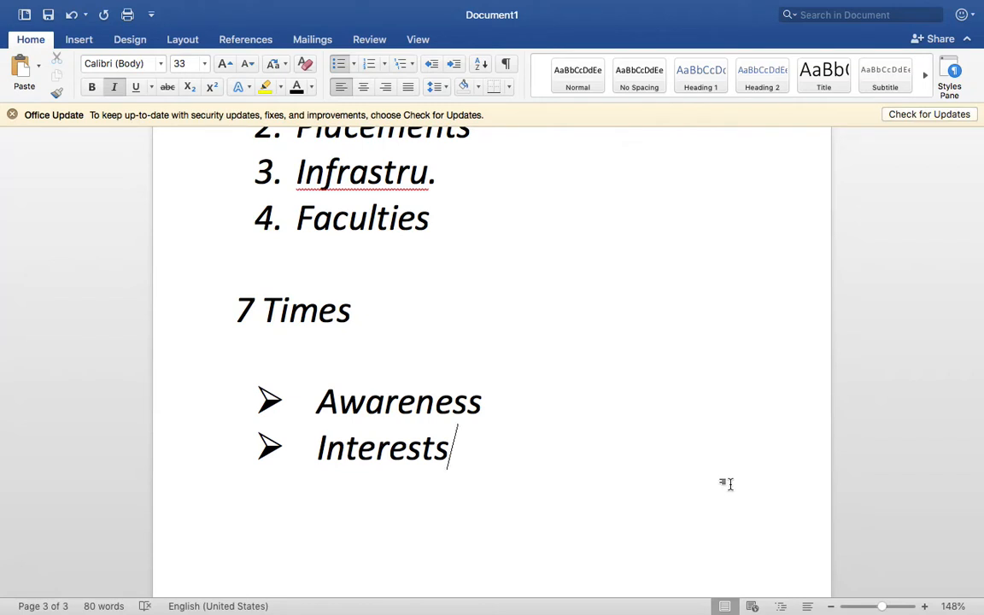
pyautogui.tripleClick(468, 416)
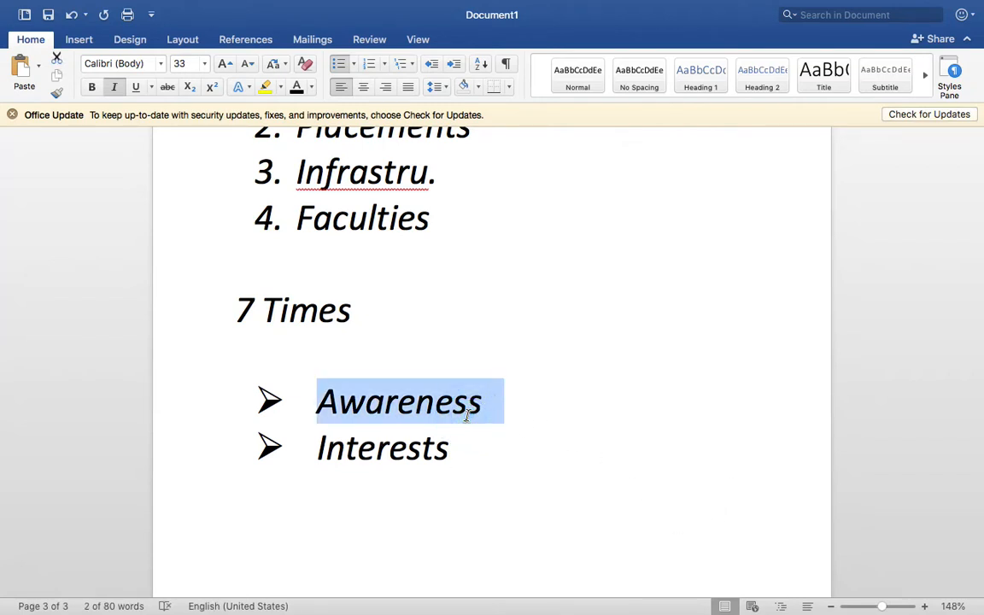
pyautogui.tripleClick(419, 440)
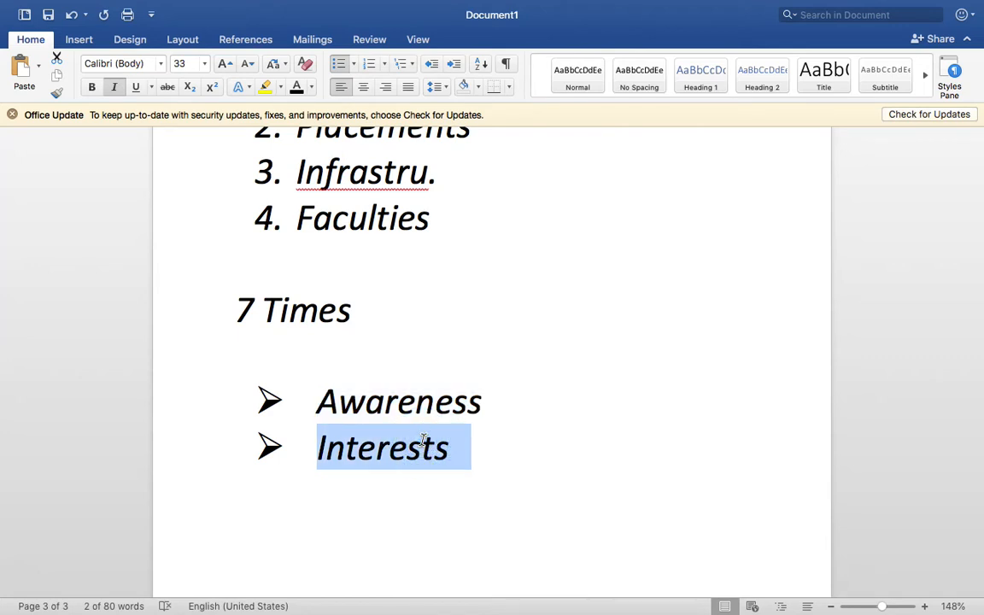
pyautogui.scroll(2, 423, 440)
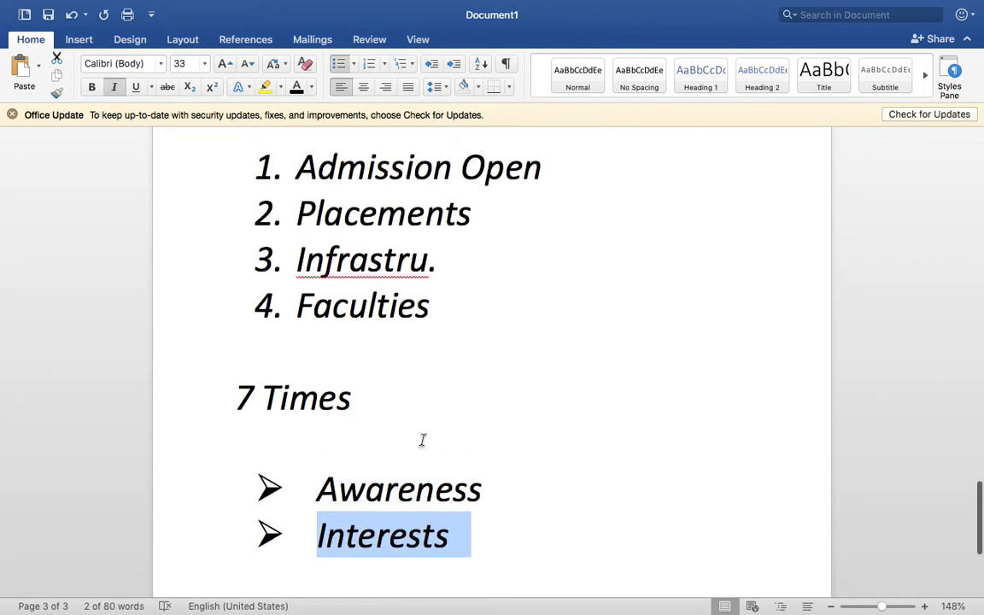
pyautogui.click(523, 566)
pyautogui.scroll(-3, 528, 564)
# Add Desire and Action as further arrow bullets, then begin a new line
pyautogui.press('Return')
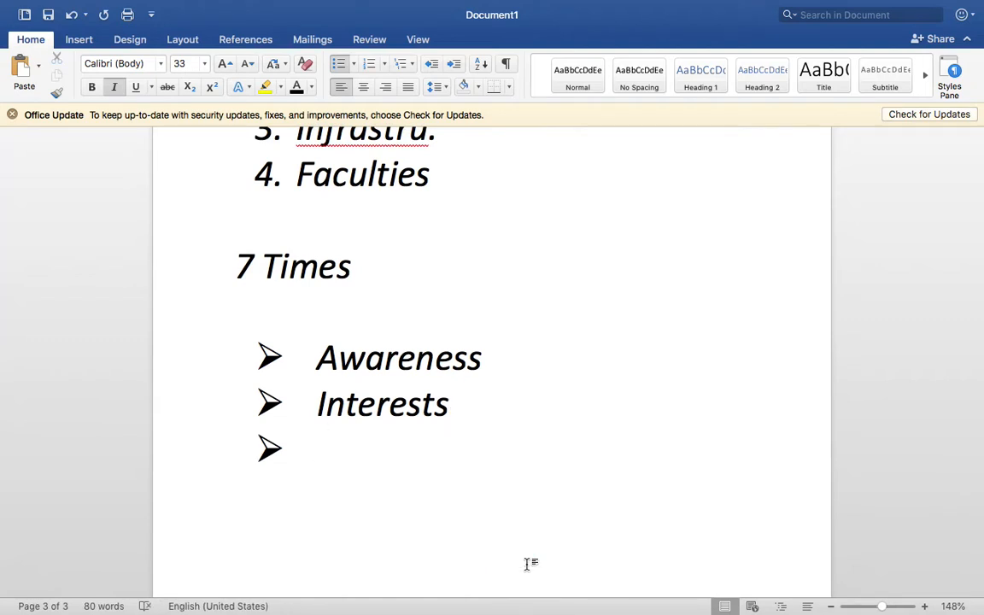
pyautogui.write('Desire')
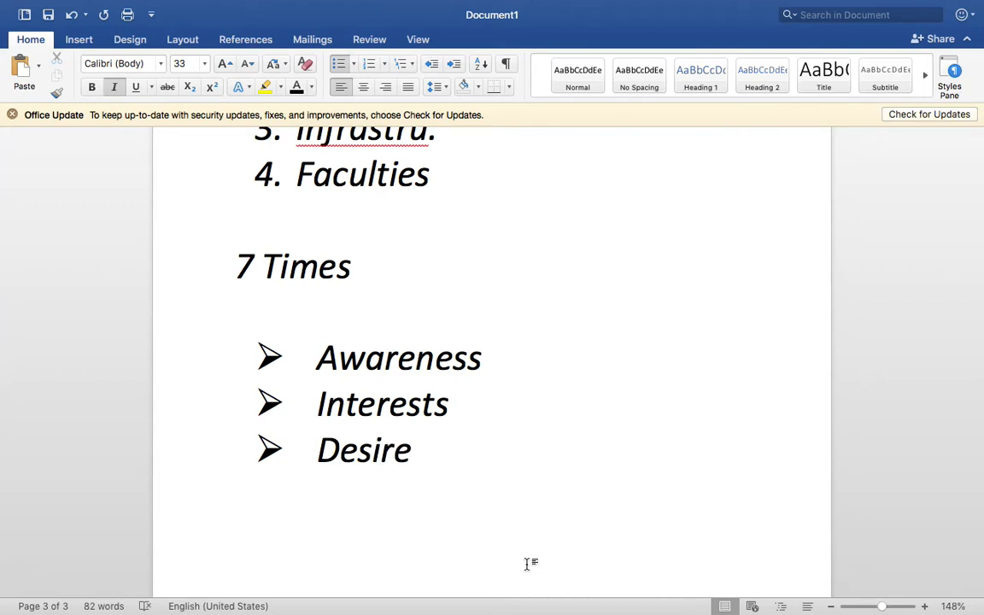
pyautogui.press('Return')
pyautogui.write('Ac')
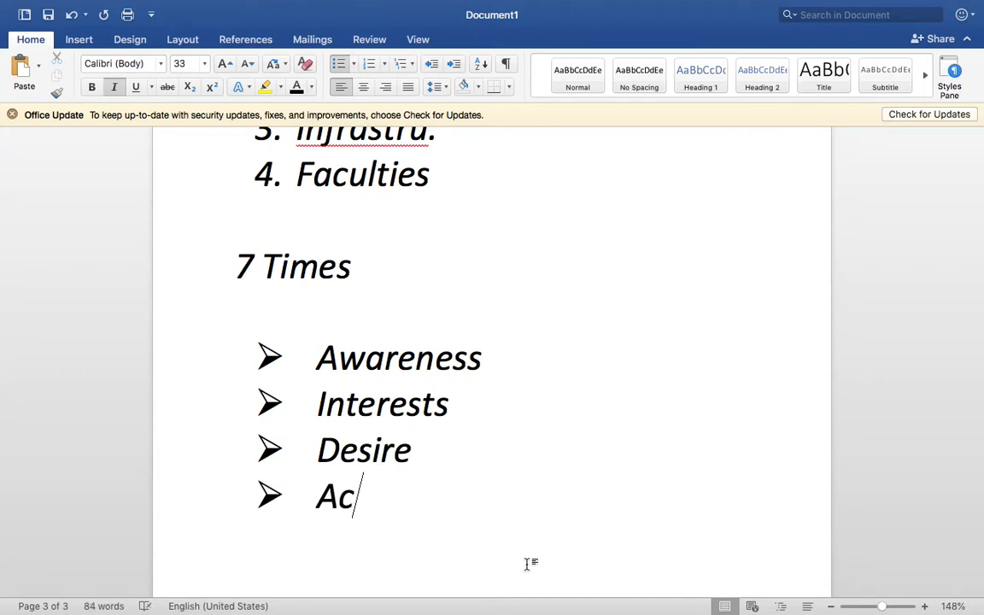
pyautogui.write('tion')
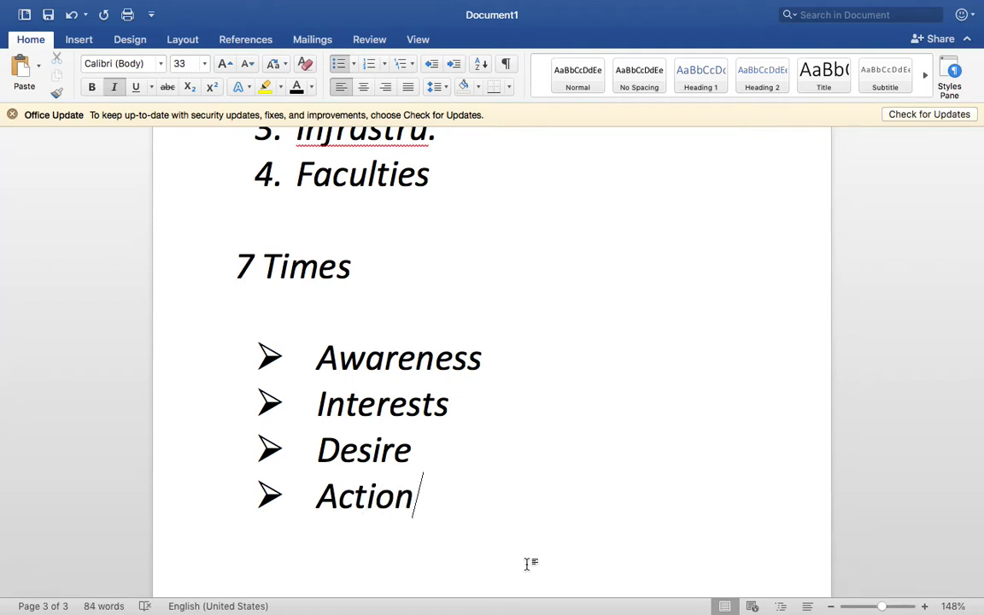
pyautogui.scroll(-5, 527, 564)
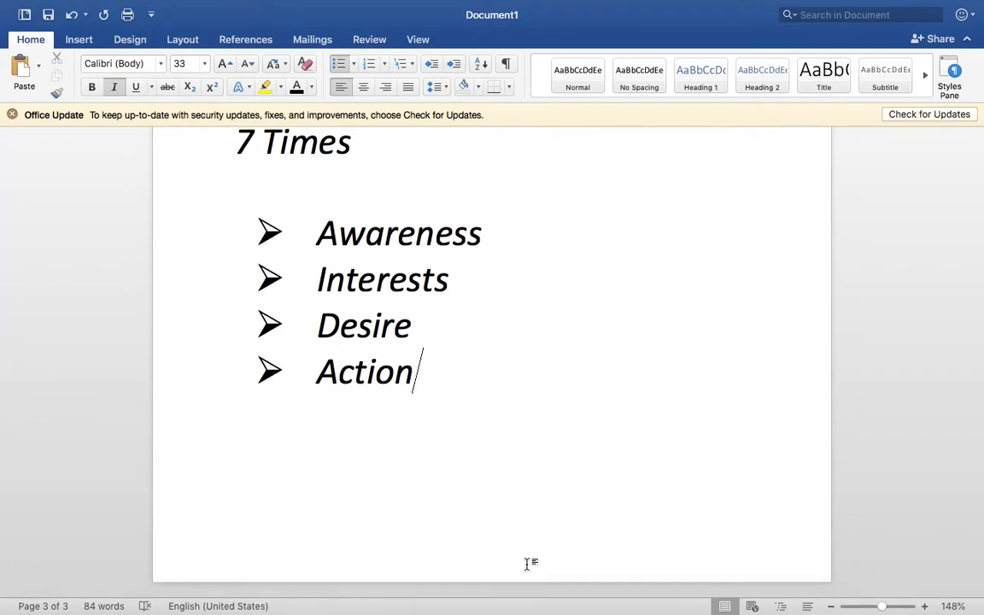
pyautogui.press('Return')
# On an unbulleted line, type 'AIDA – Awareness, Interests, Desire, Action', pointing out Awareness and Interests
pyautogui.press('Return')
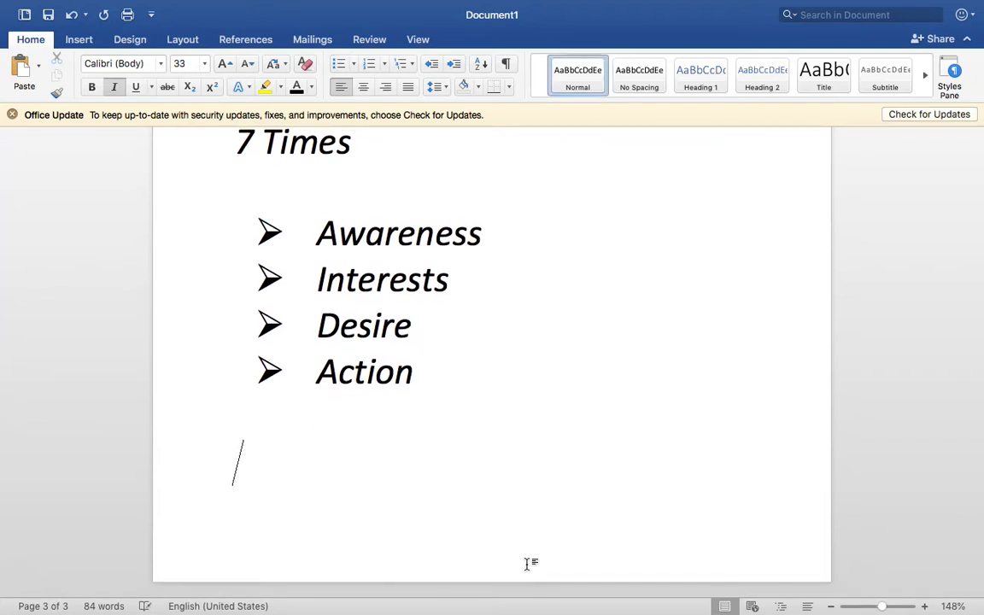
pyautogui.press('Return')
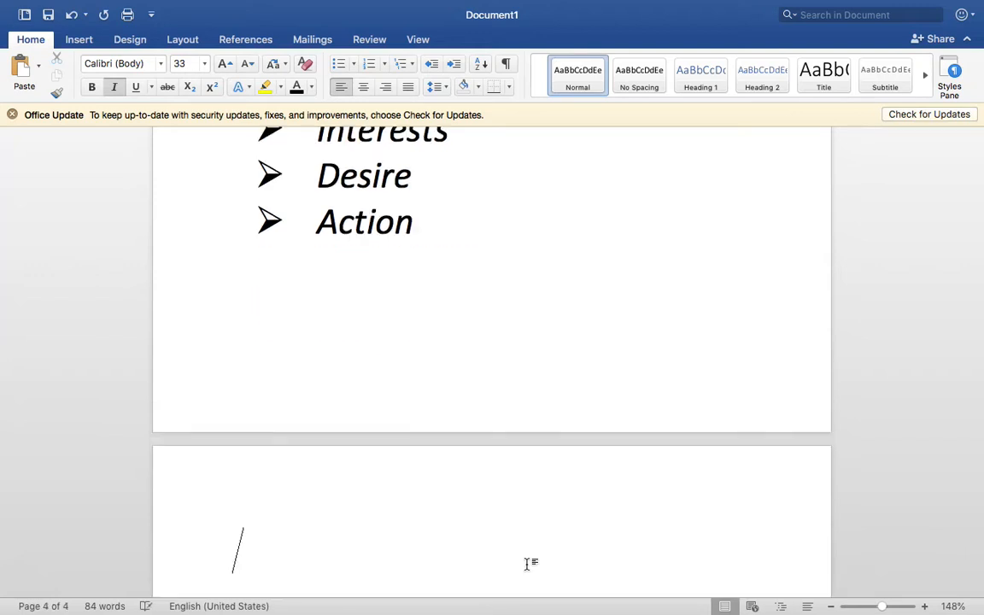
pyautogui.write('AIDA')
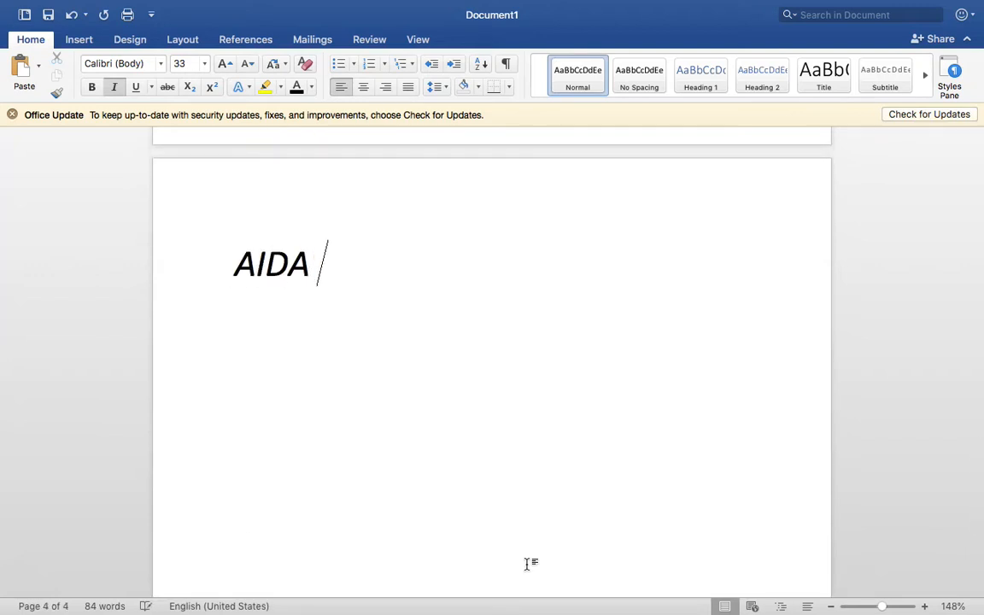
pyautogui.write(' - A')
pyautogui.scroll(-1, 528, 564)
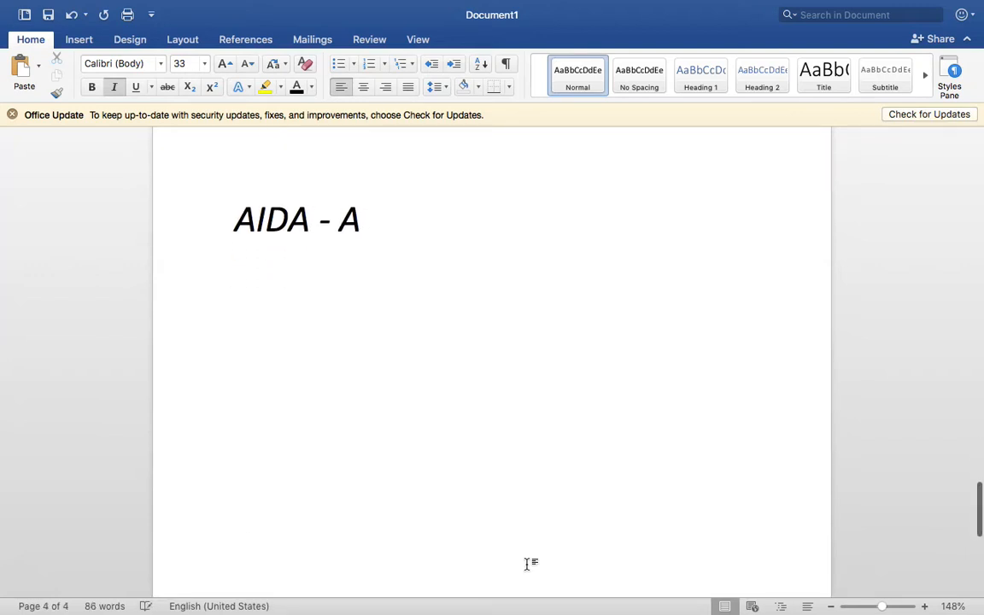
pyautogui.write('warene')
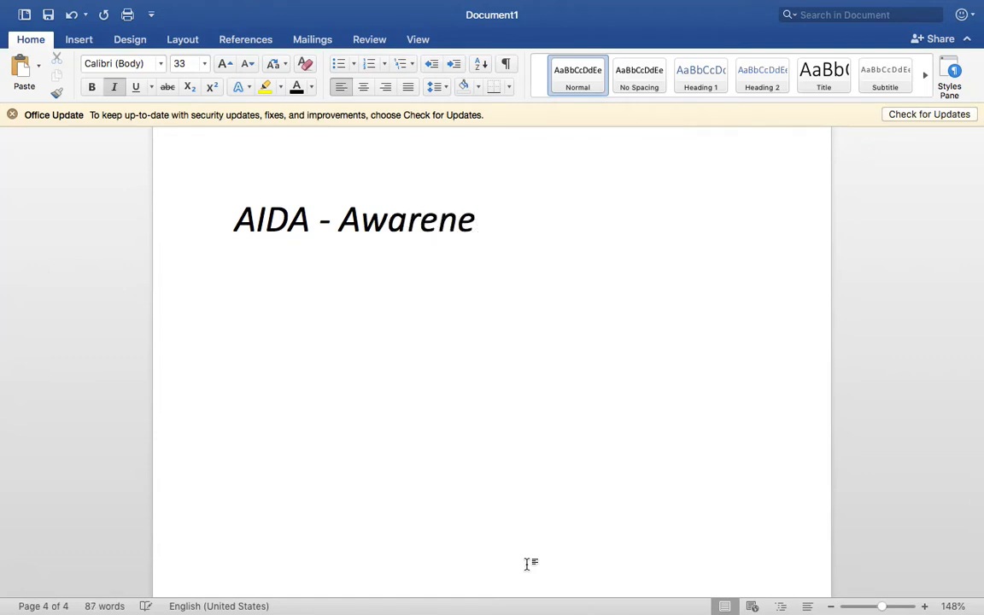
pyautogui.write('ss, Inter')
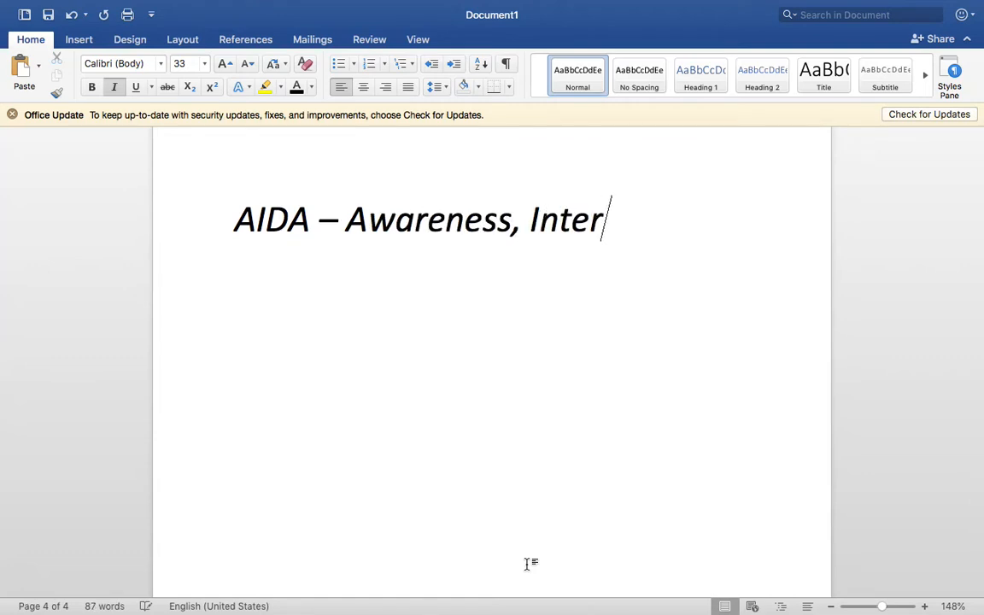
pyautogui.write('ests,')
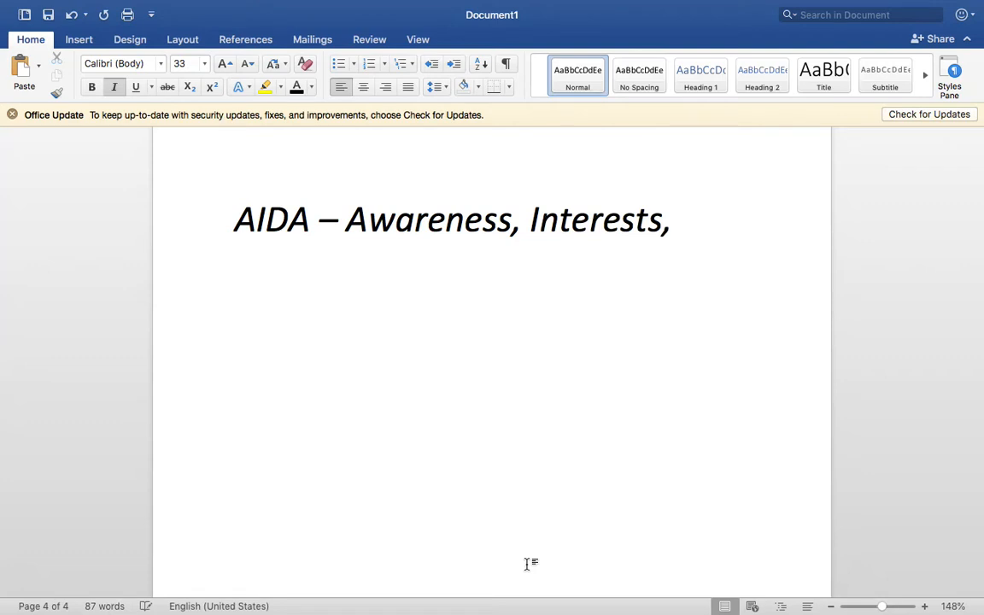
pyautogui.doubleClick(463, 212)
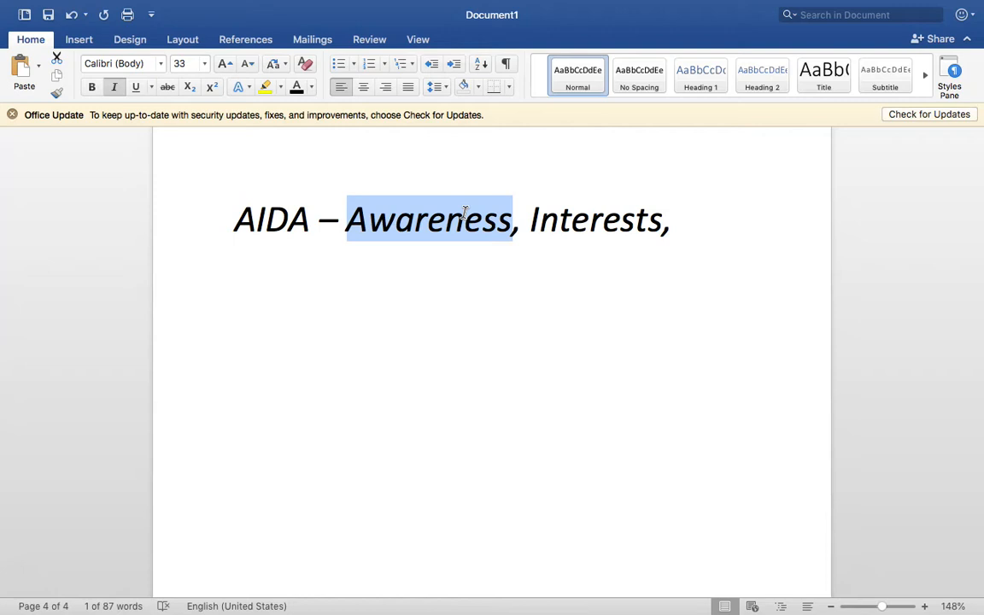
pyautogui.doubleClick(580, 221)
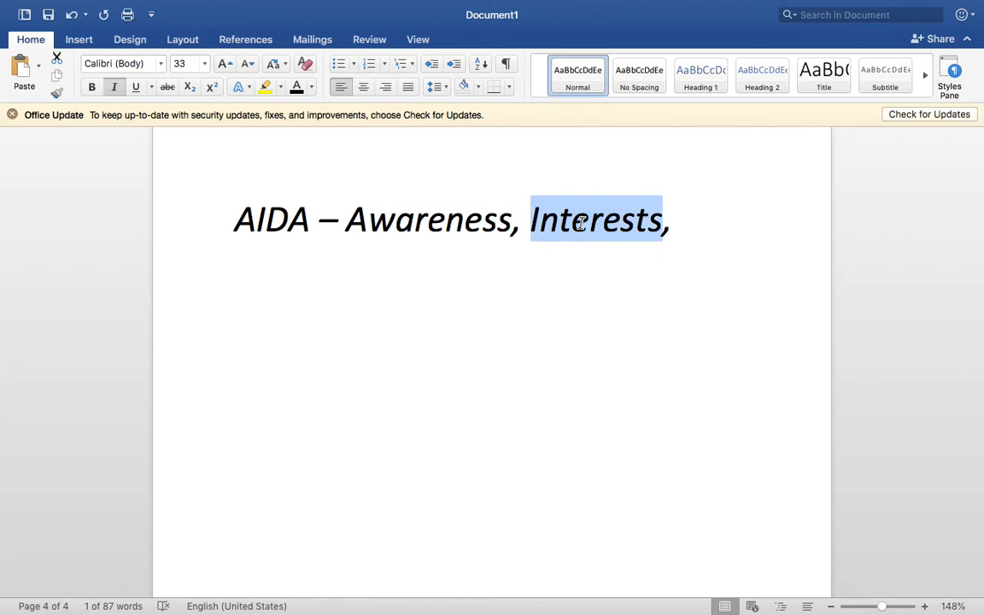
pyautogui.press('End')
pyautogui.write('D')
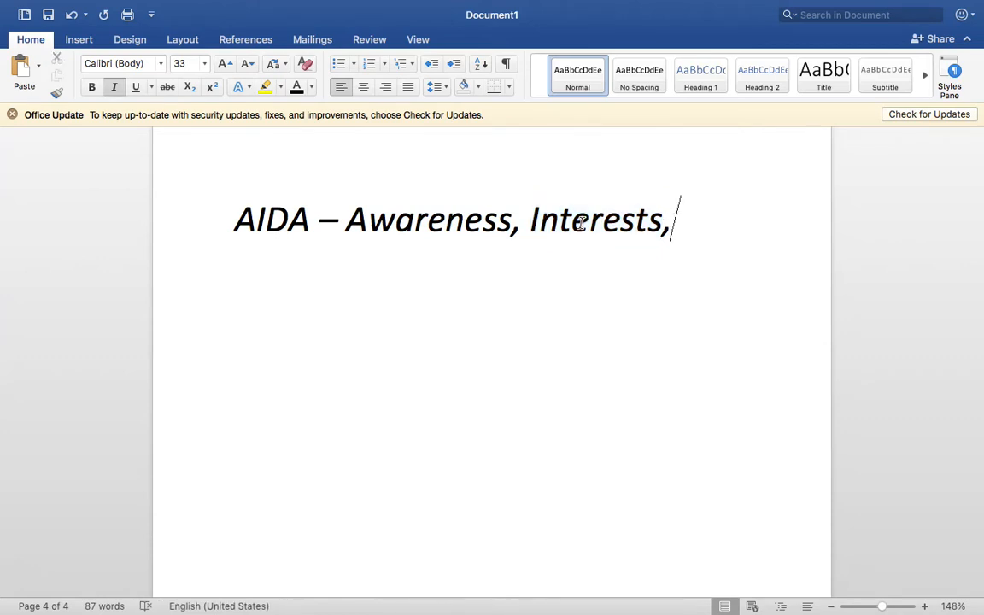
pyautogui.write('esire')
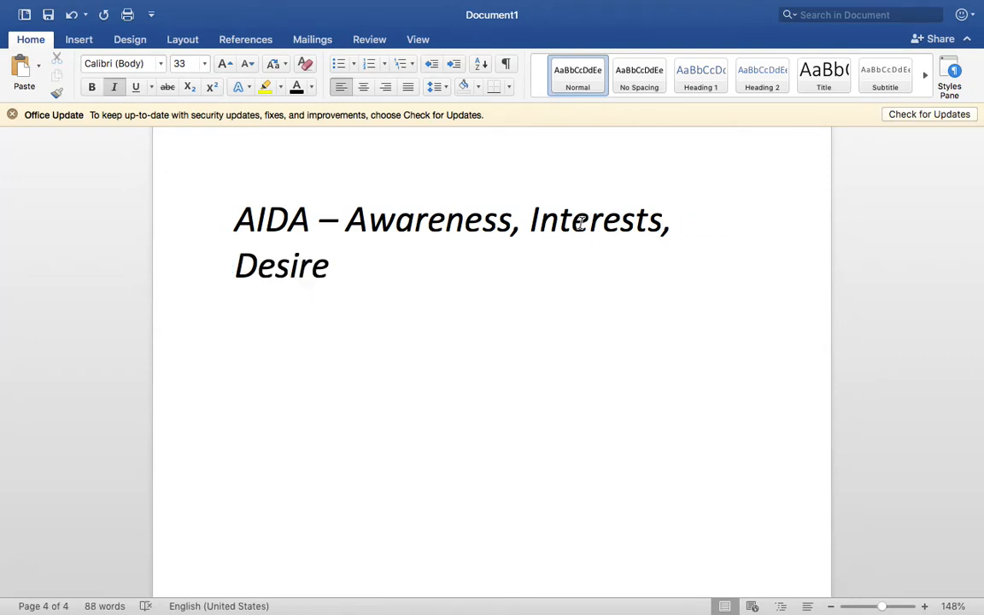
pyautogui.write(', Action')
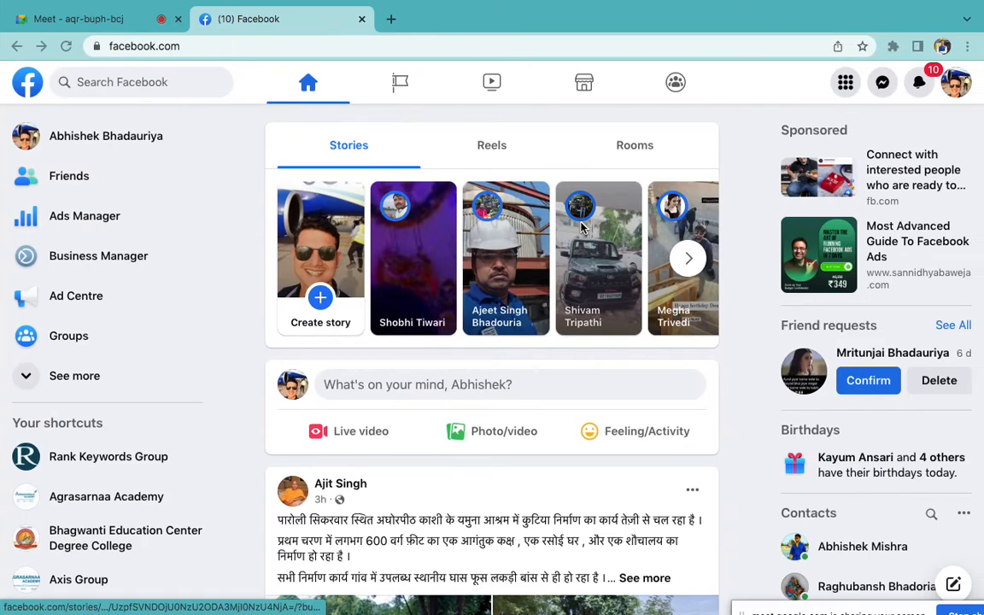
# Open a new Chrome tab with 'digital marketing' in the address bar, then return to Meet
pyautogui.press('super+t')
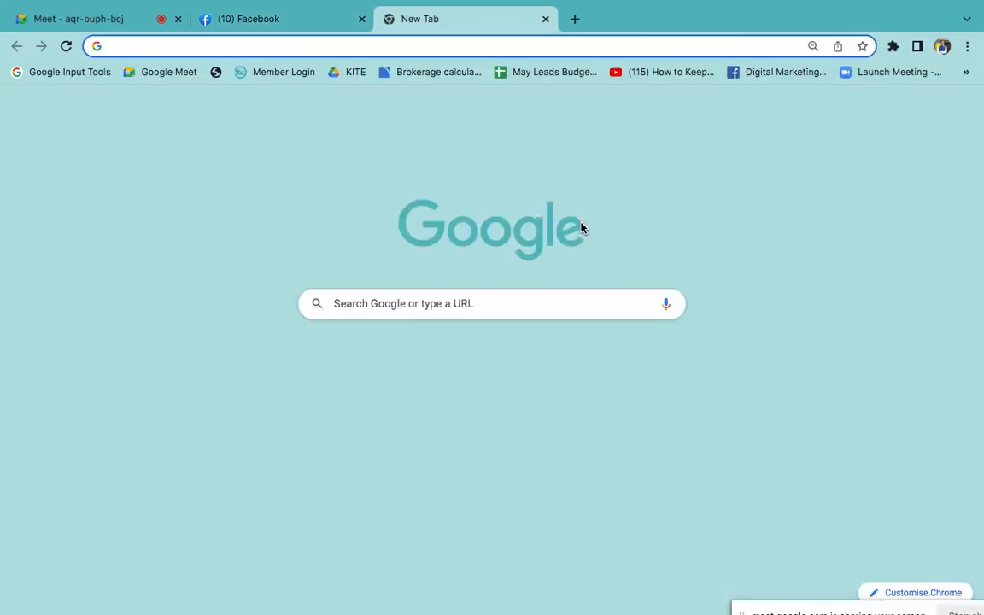
pyautogui.write('digital ')
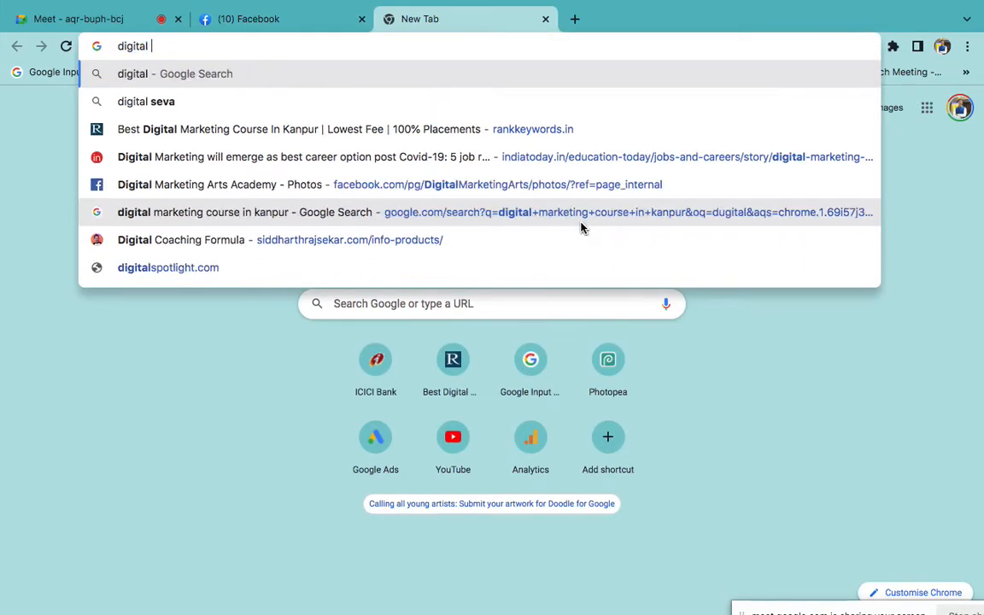
pyautogui.write('marketing')
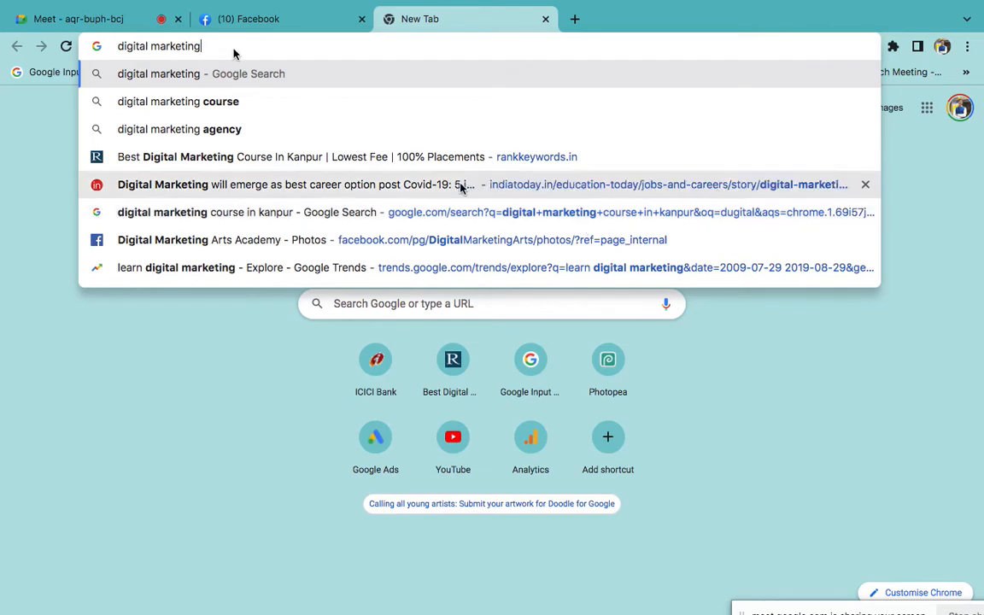
pyautogui.click(147, 10)
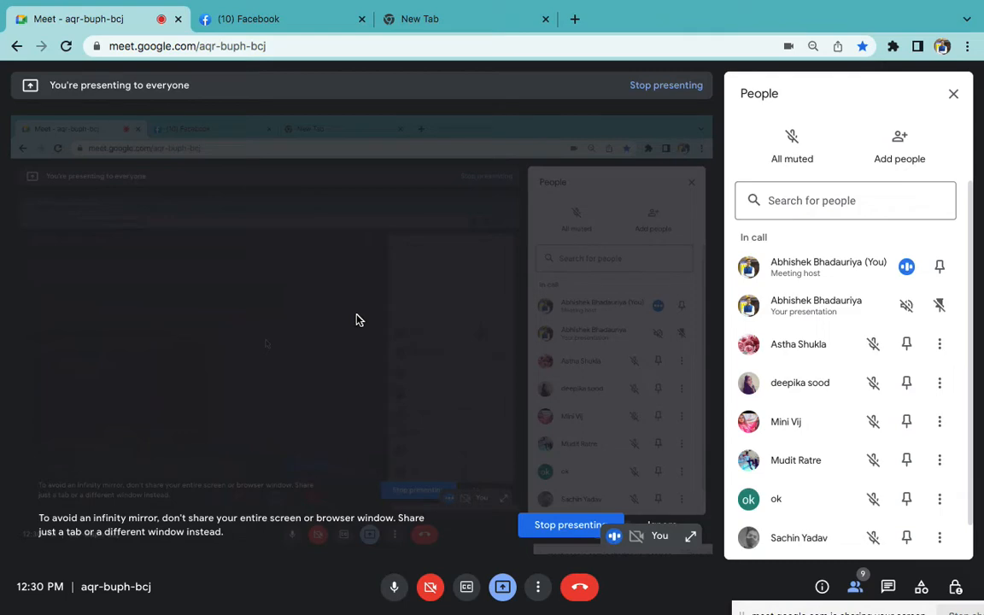
# Return from the Meet call to the new tab holding 'digital marketing'
pyautogui.click(430, 21)
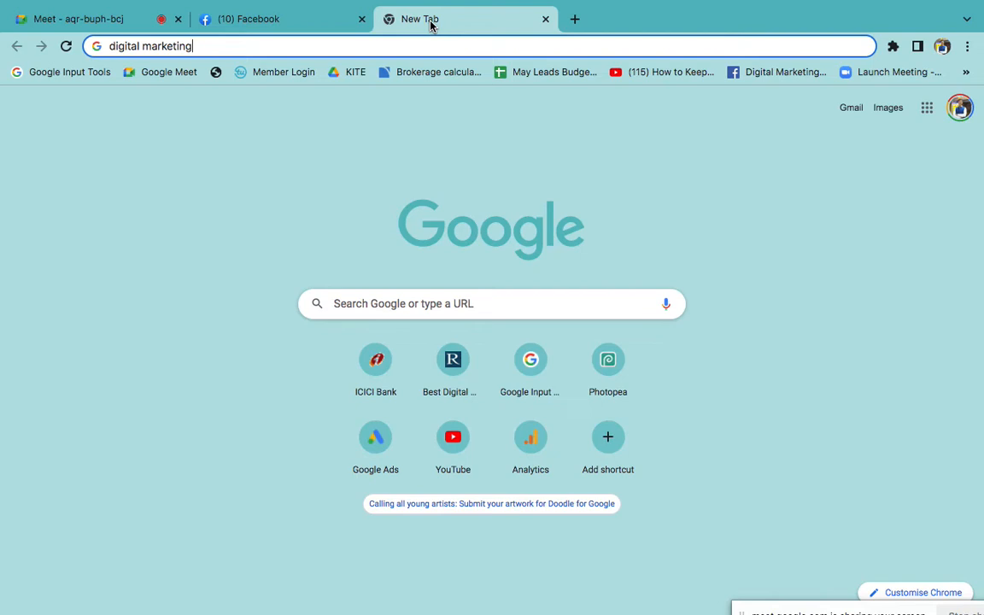
# Replace the address bar text and search Google for 'aida marketing wikipedia'
pyautogui.press('super+a')
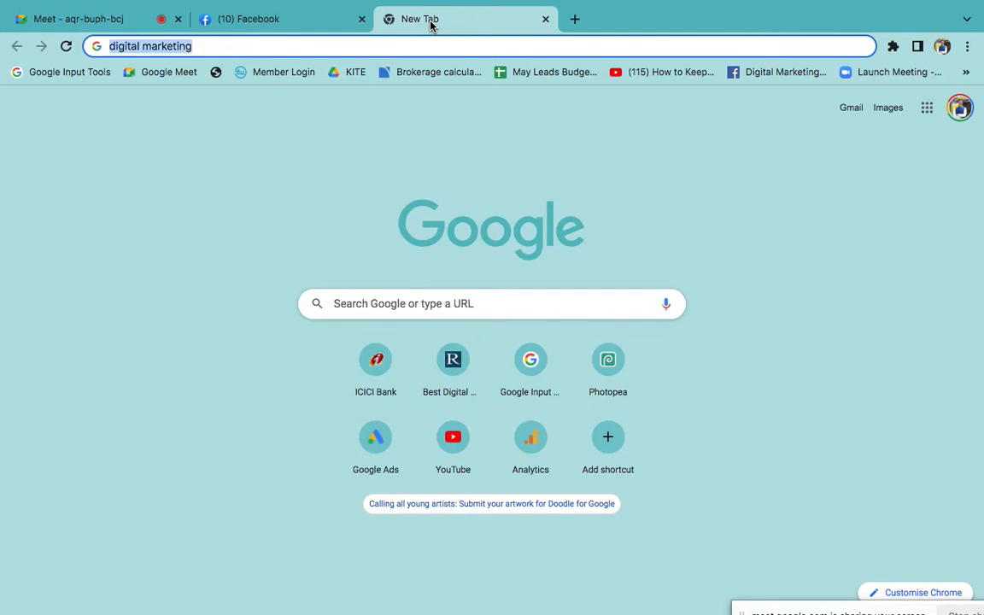
pyautogui.write('marke')
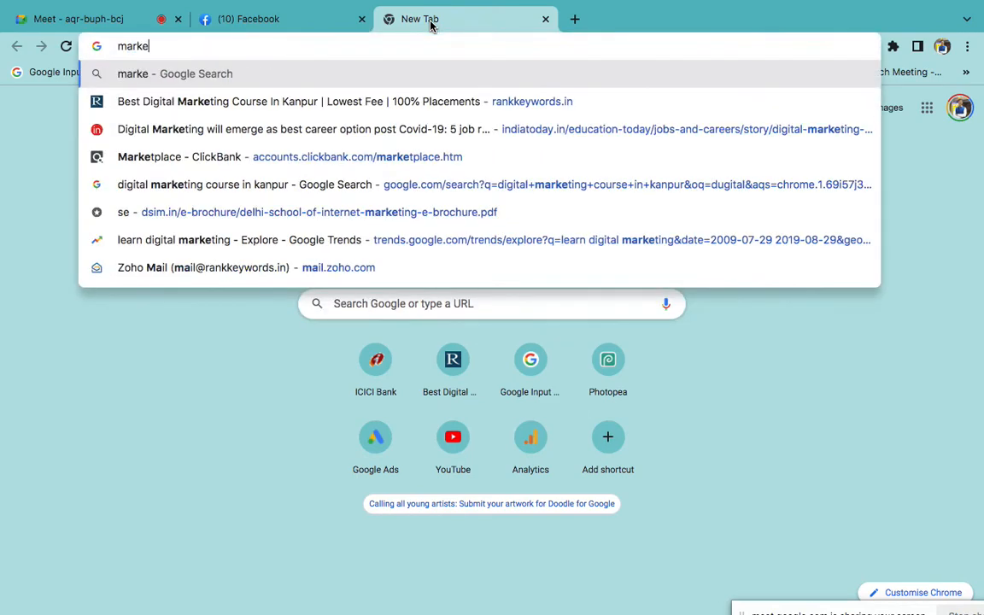
pyautogui.write('ting')
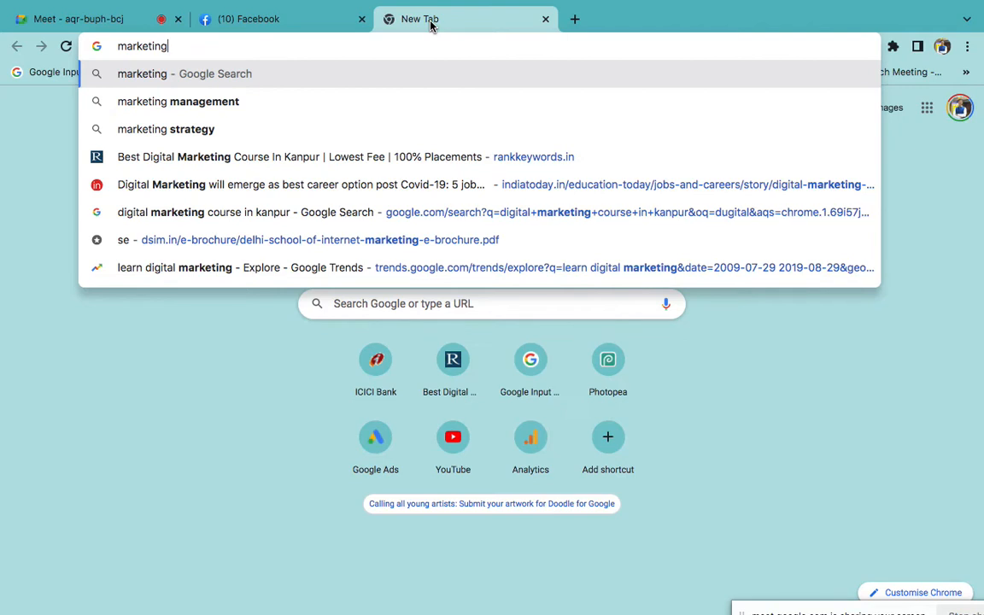
pyautogui.press('super+a')
pyautogui.write('i')
pyautogui.press('super+a')
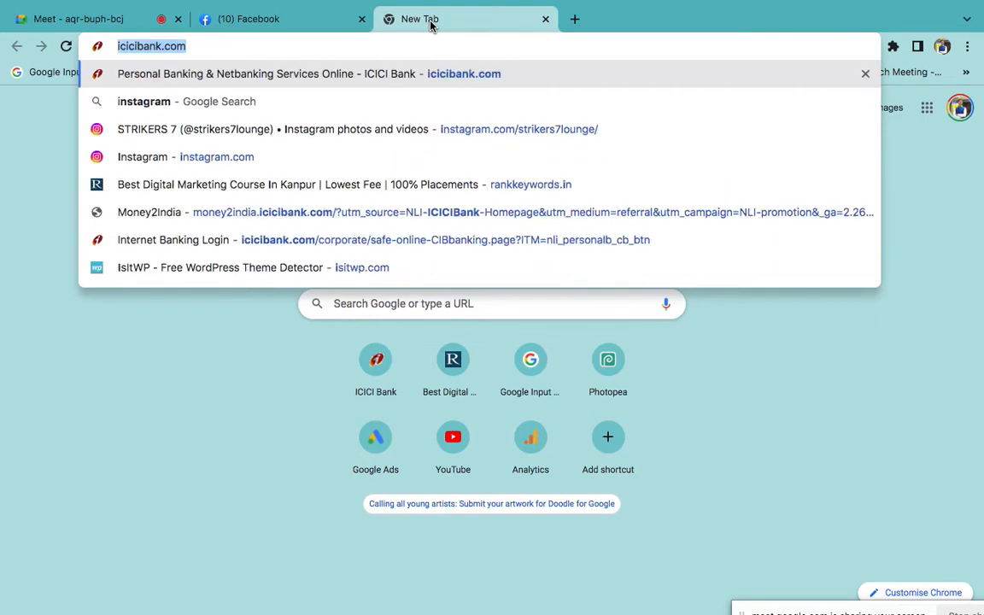
pyautogui.write('aida')
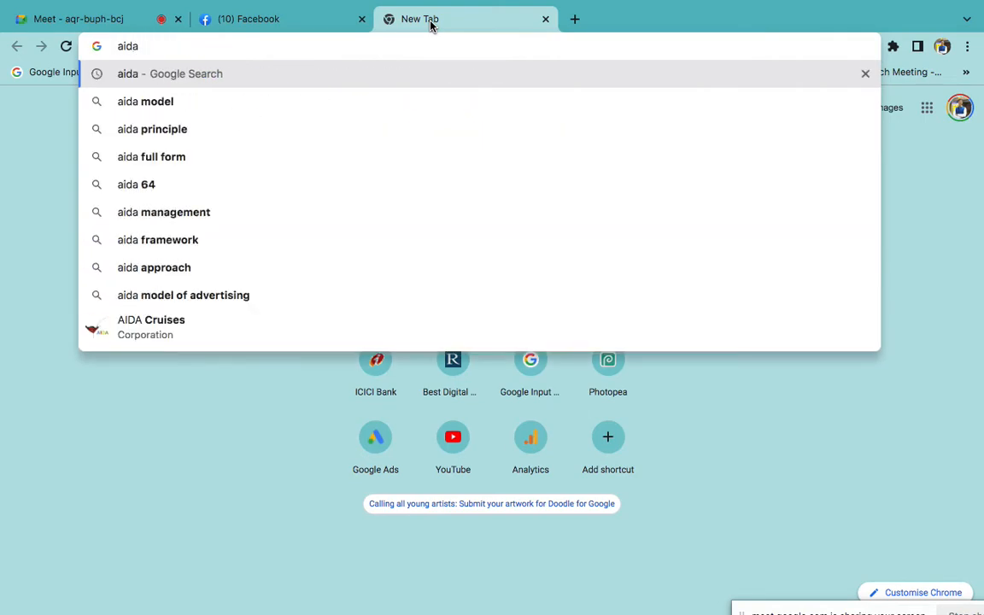
pyautogui.write(' marketing ')
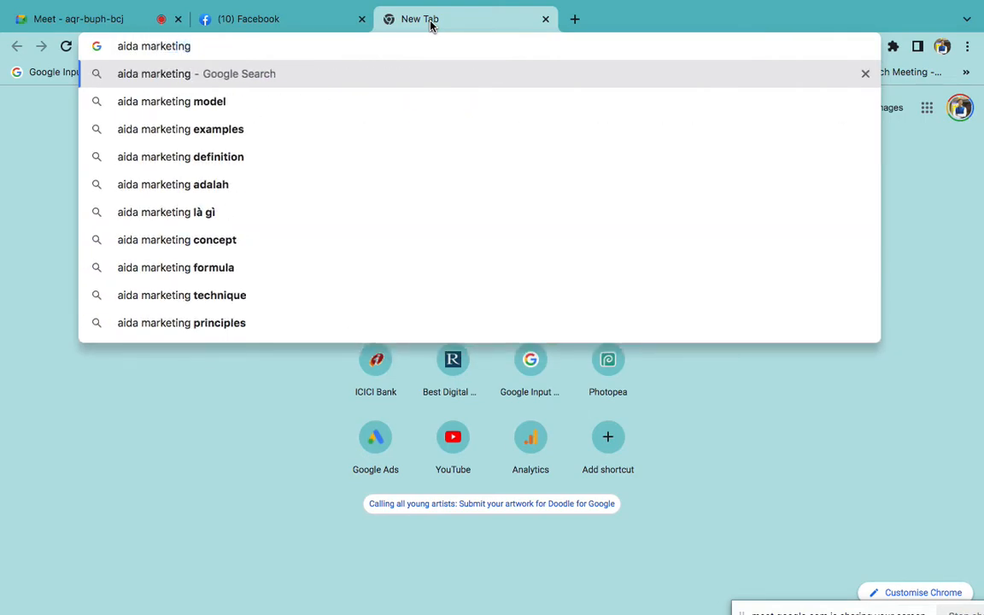
pyautogui.write('wikipedia')
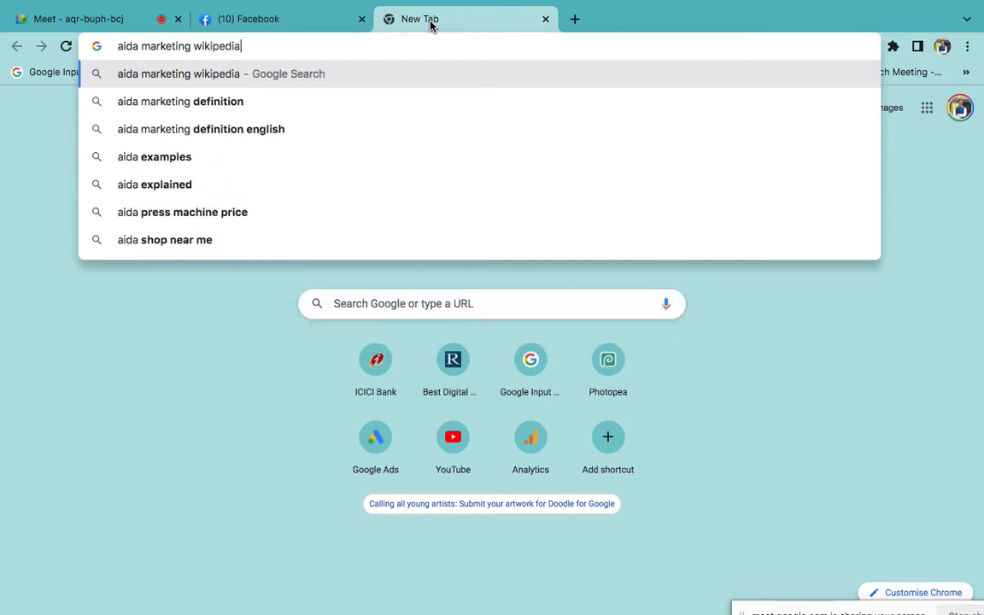
pyautogui.press('Return')
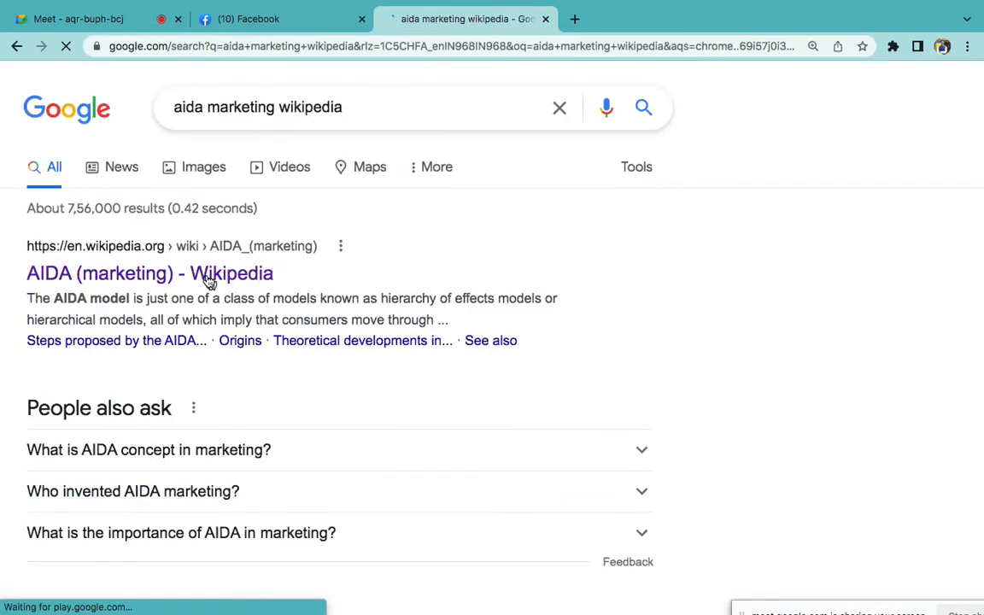
# Open the AIDA (marketing) Wikipedia article, read down it and highlight the date January 6, 1910
pyautogui.click(207, 275)
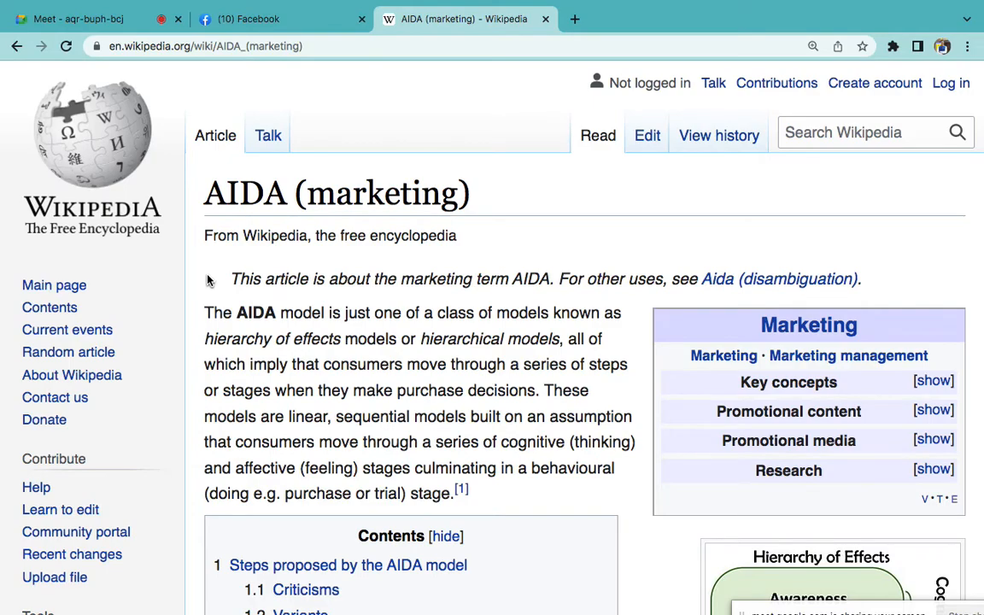
pyautogui.scroll(-3, 503, 362)
pyautogui.scroll(-5, 575, 443)
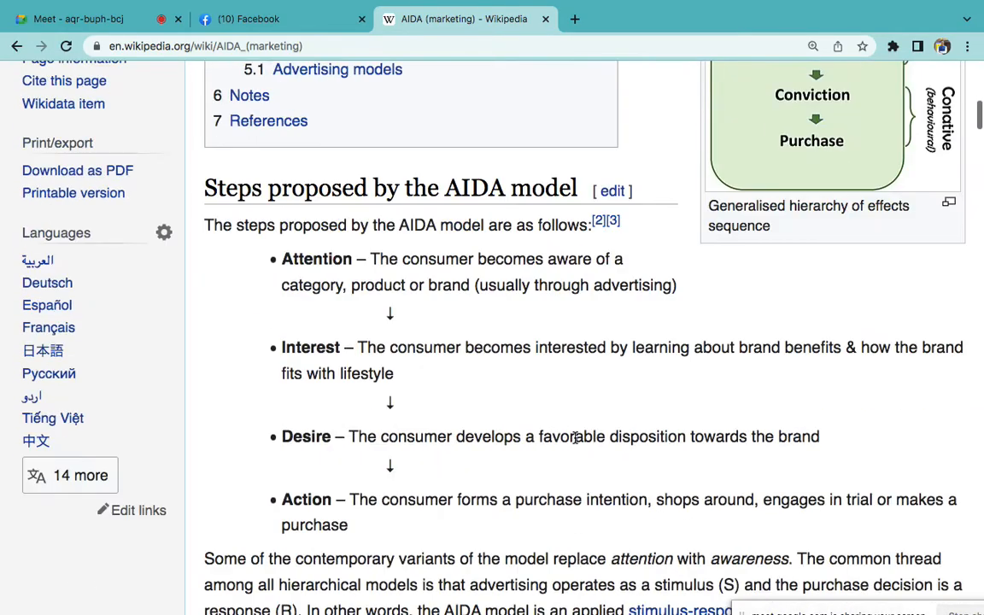
pyautogui.scroll(5, 574, 444)
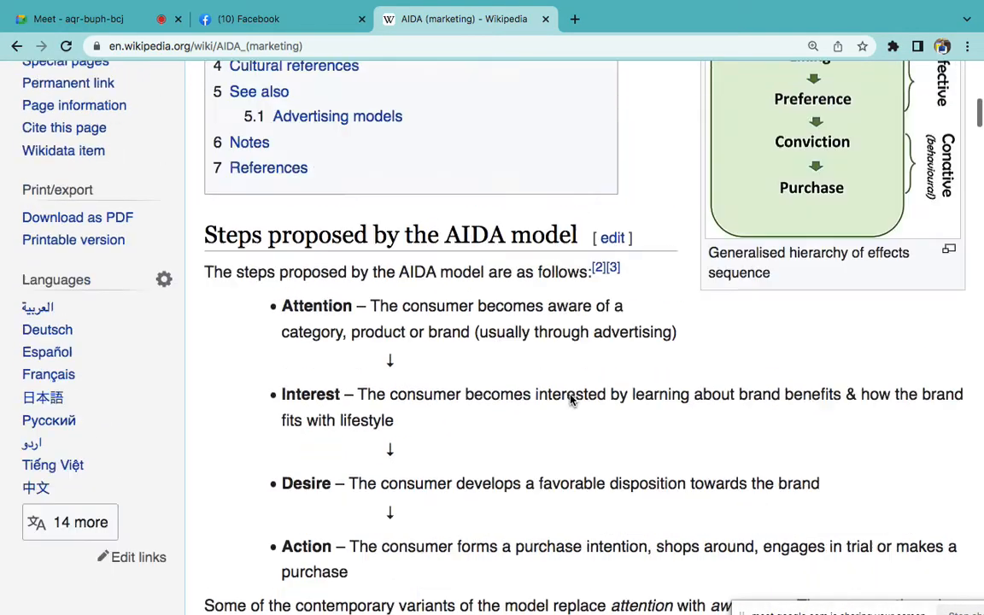
pyautogui.scroll(3, 793, 227)
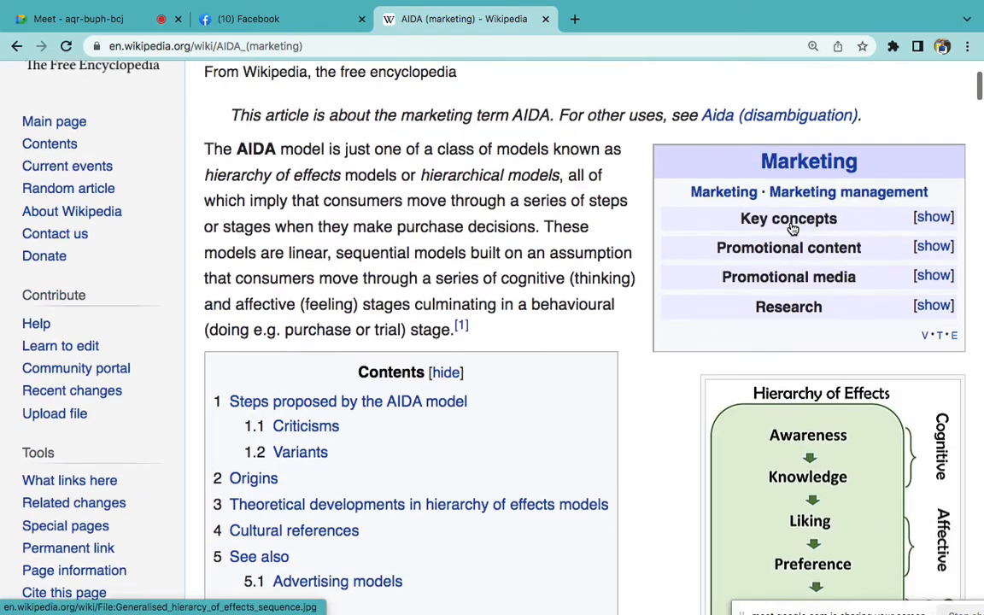
pyautogui.scroll(-8, 793, 228)
pyautogui.scroll(-5, 670, 267)
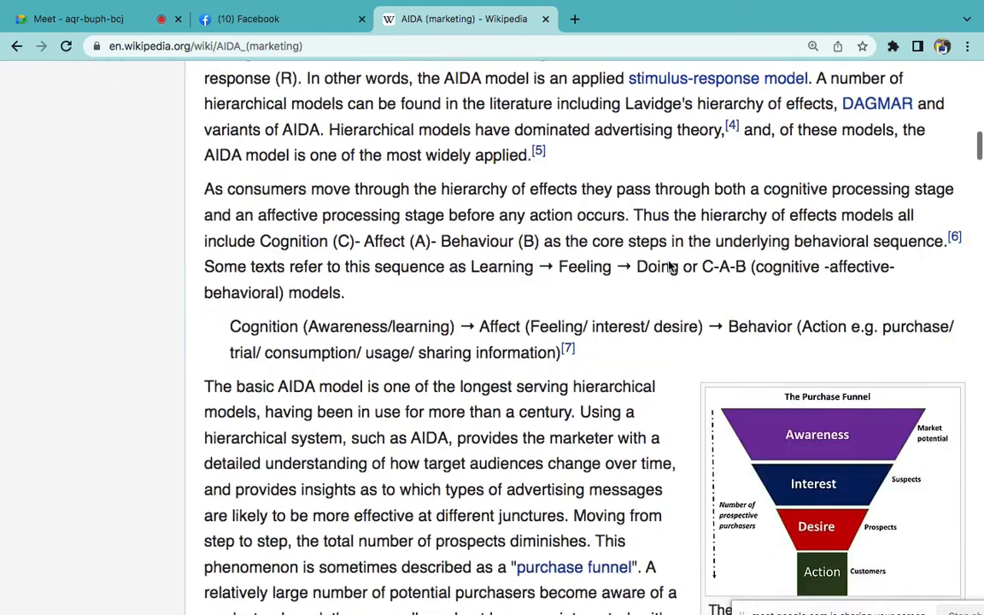
pyautogui.scroll(-1, 812, 400)
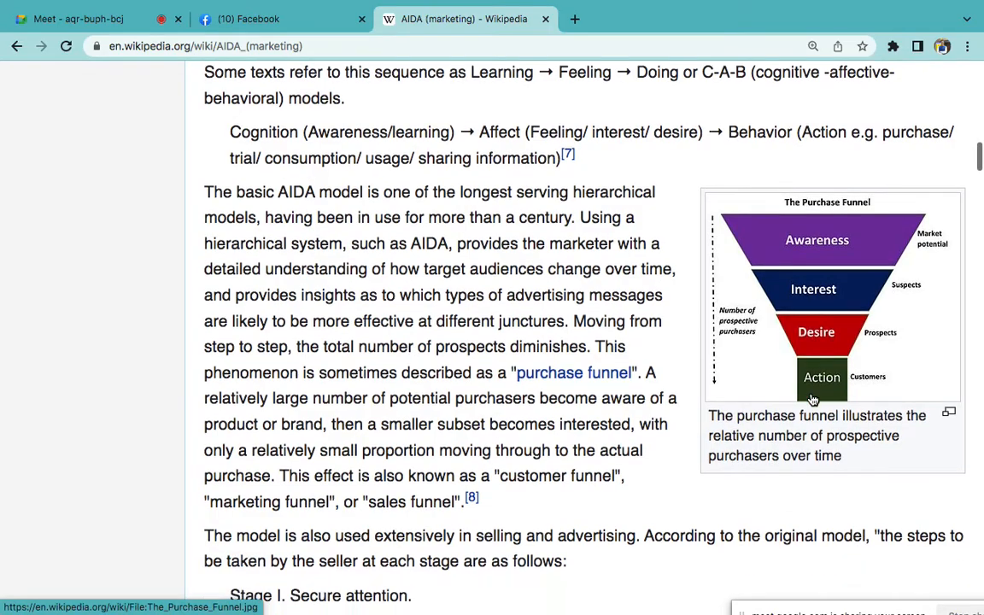
pyautogui.scroll(-12, 813, 412)
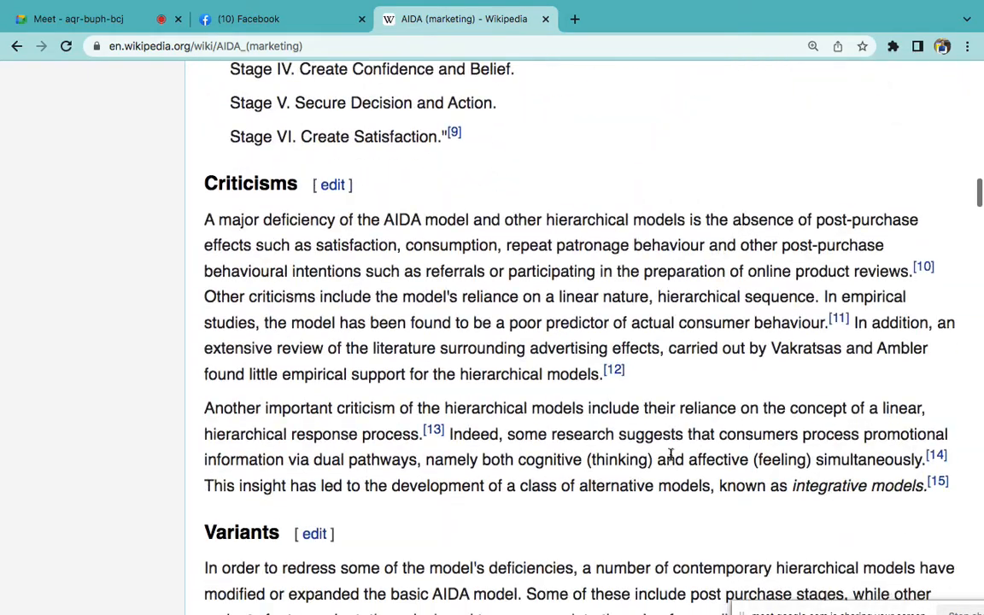
pyautogui.scroll(-9, 670, 460)
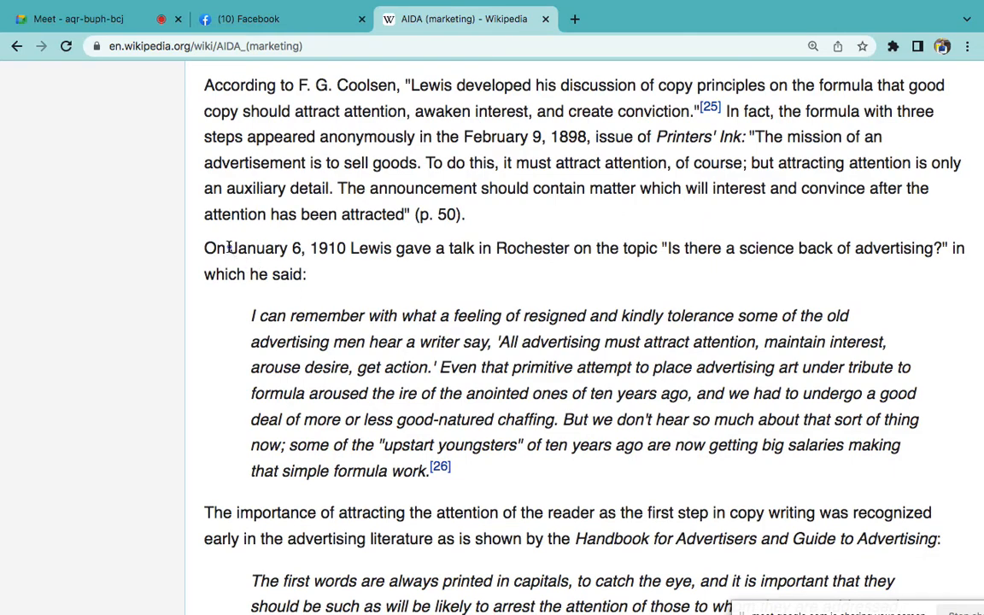
pyautogui.moveTo(229, 248); pyautogui.dragTo(419, 249)
# Highlight the cited author's name and the date February 9, 1898 in Origins, then open a blank tab
pyautogui.scroll(-7, 430, 362)
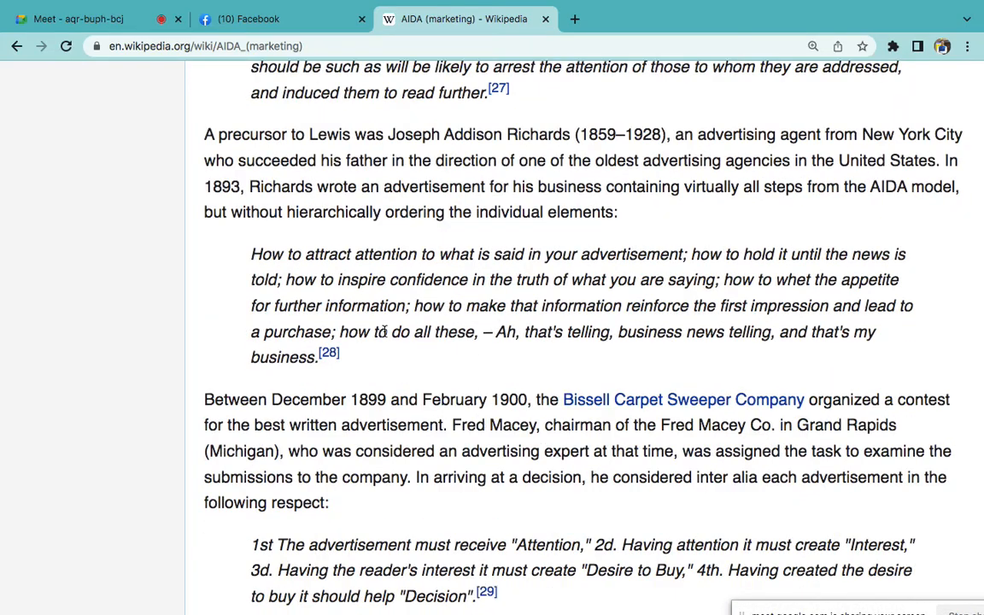
pyautogui.scroll(-7, 386, 396)
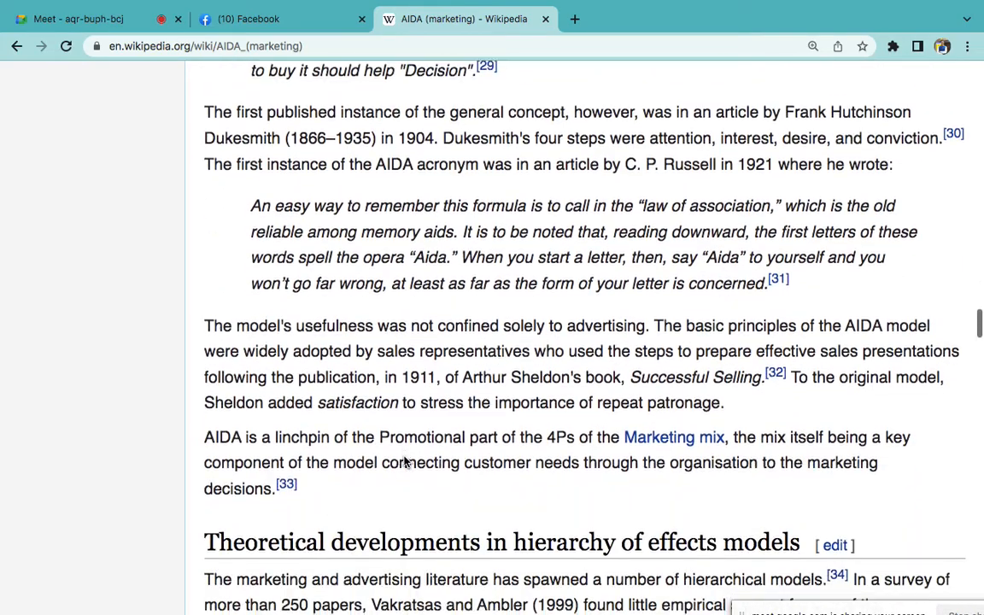
pyautogui.scroll(-4, 406, 462)
pyautogui.scroll(15, 406, 462)
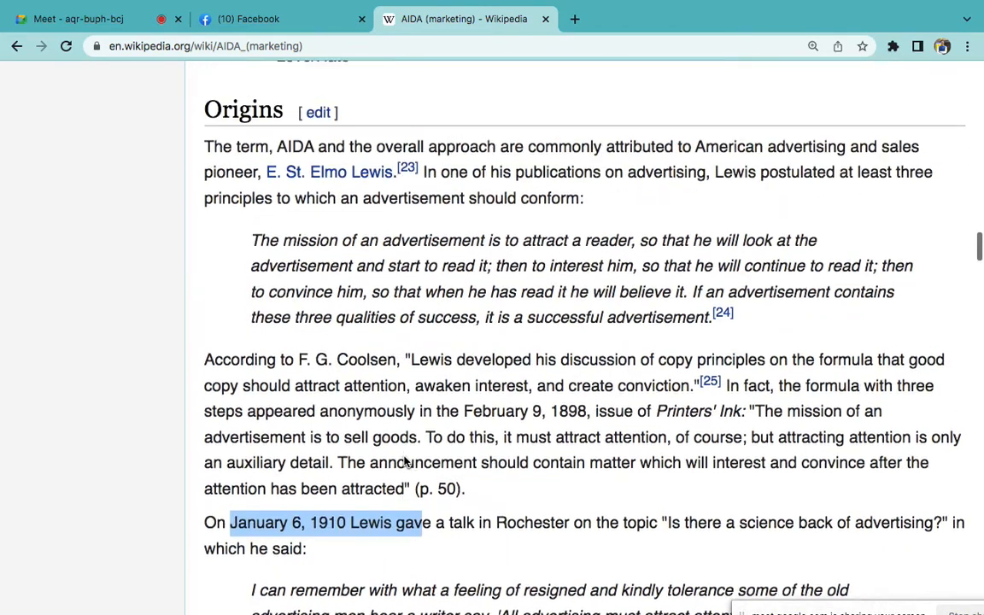
pyautogui.scroll(1, 402, 464)
pyautogui.scroll(-1, 323, 376)
pyautogui.click(299, 353)
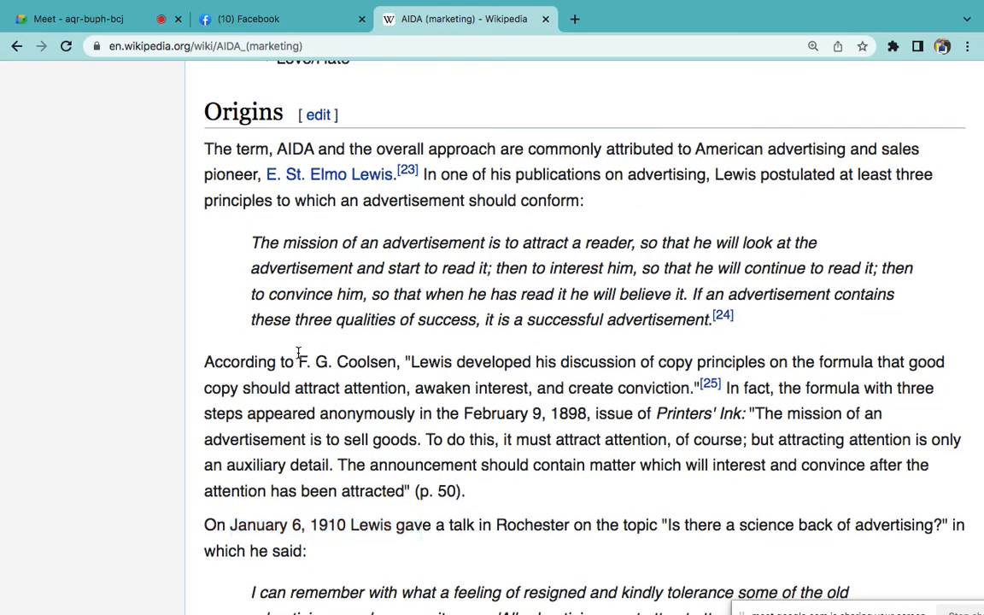
pyautogui.moveTo(298, 353); pyautogui.dragTo(402, 353)
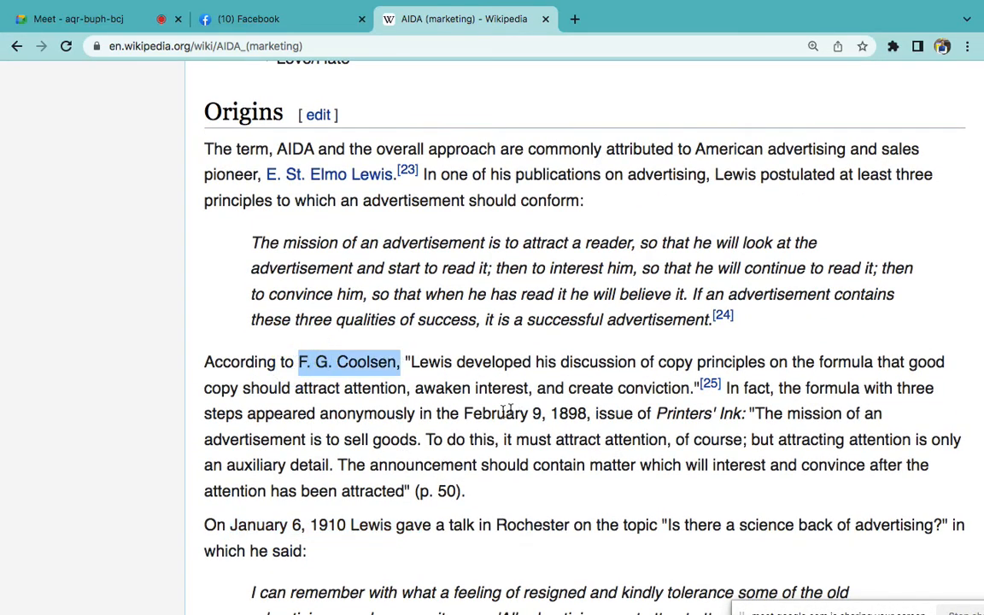
pyautogui.moveTo(467, 414); pyautogui.dragTo(589, 414)
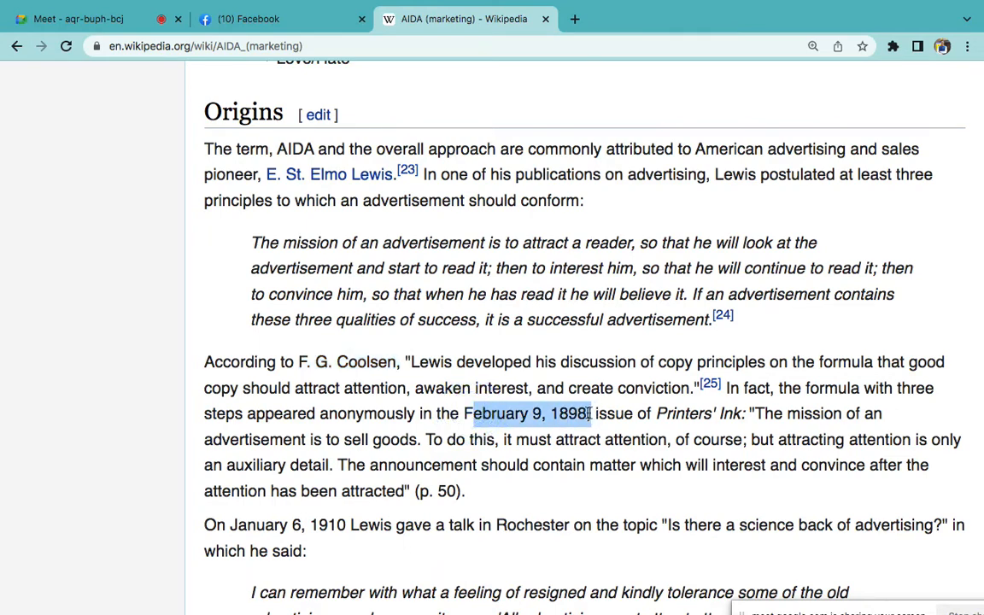
pyautogui.moveTo(467, 415); pyautogui.dragTo(591, 416)
pyautogui.click(575, 19)
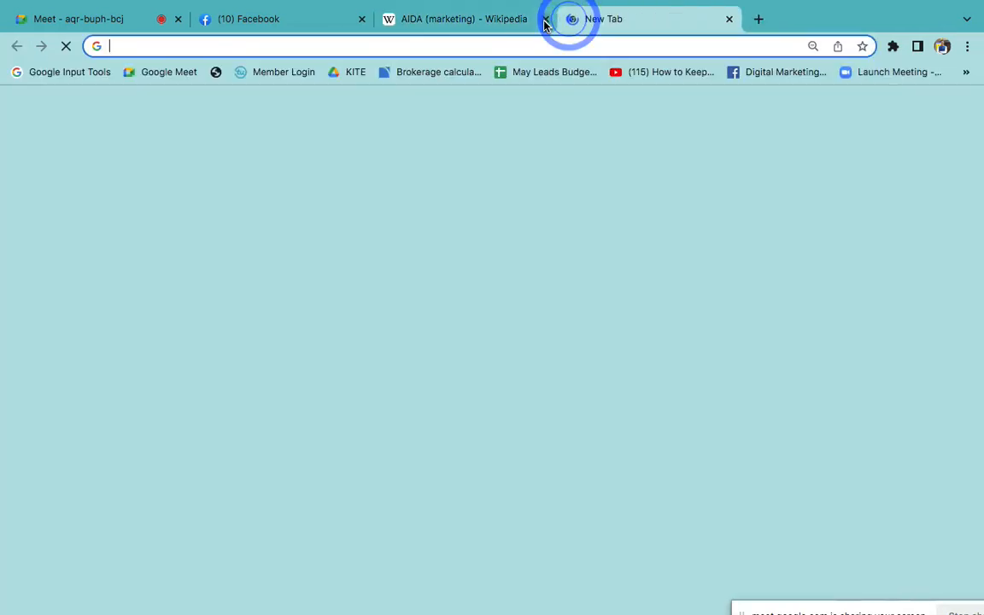
# Close the Wikipedia and blank tabs, enlarge the incognito Ads Manager page, and start a new campaign
pyautogui.click(545, 19)
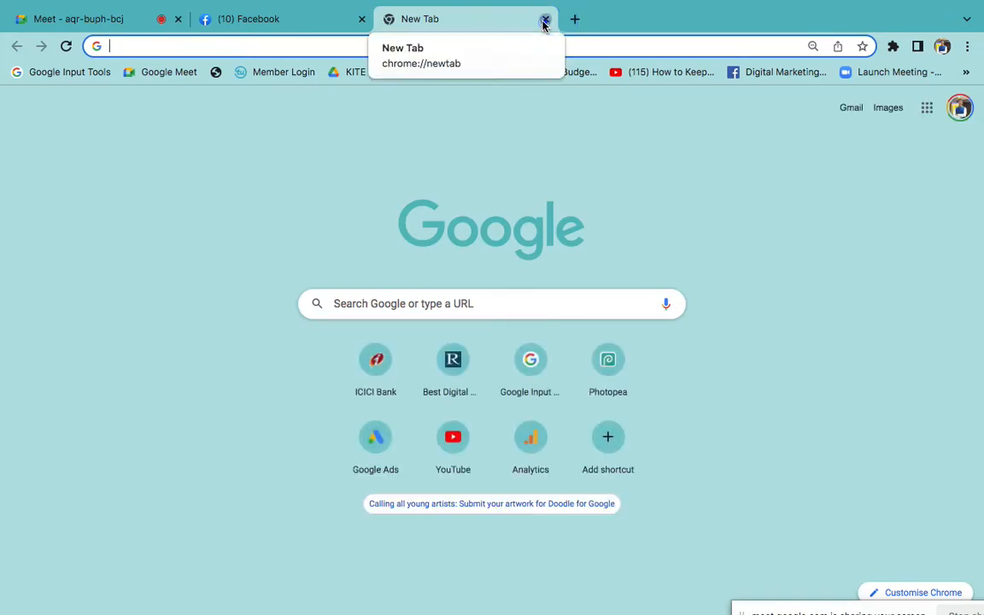
pyautogui.click(545, 19)
pyautogui.click(390, 18)
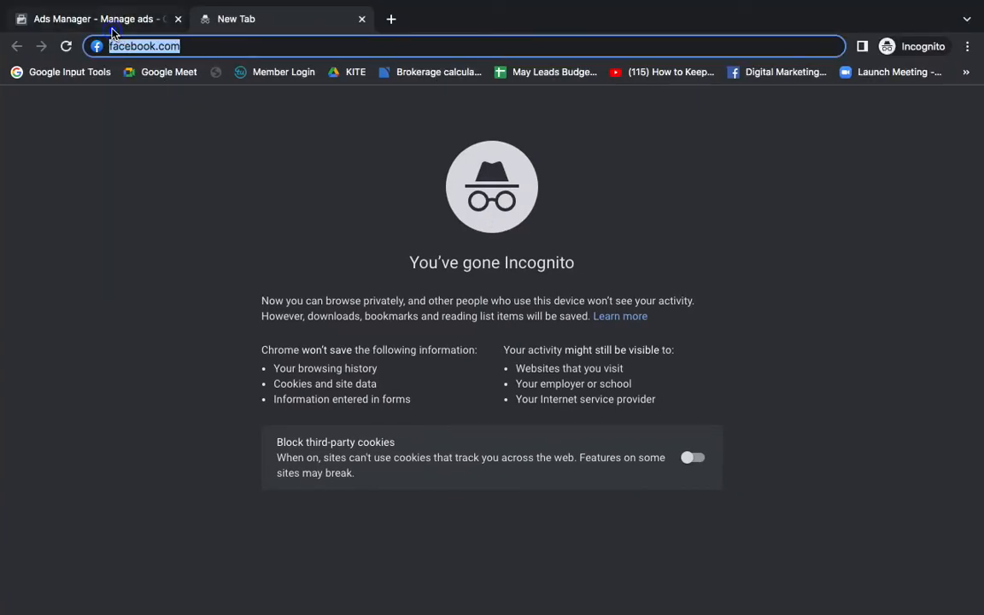
pyautogui.click(112, 29)
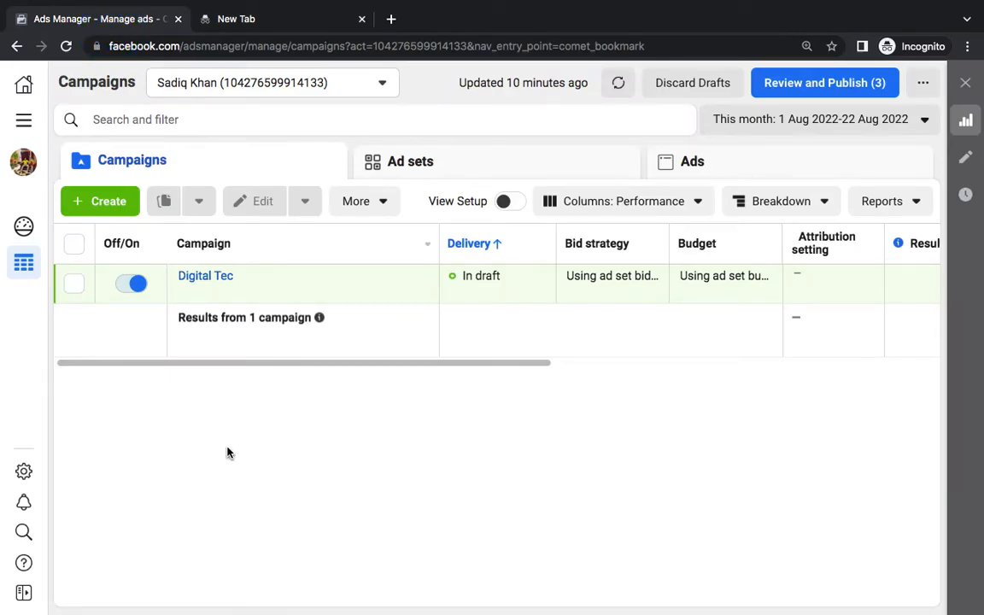
pyautogui.hotkey('ctrl', '+')
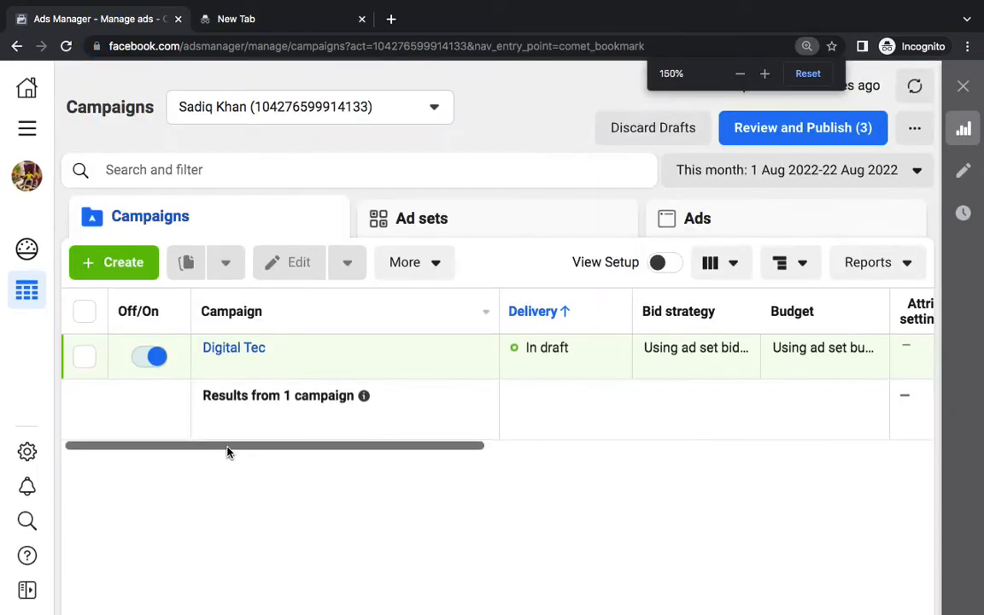
pyautogui.hotkey('ctrl', '+')
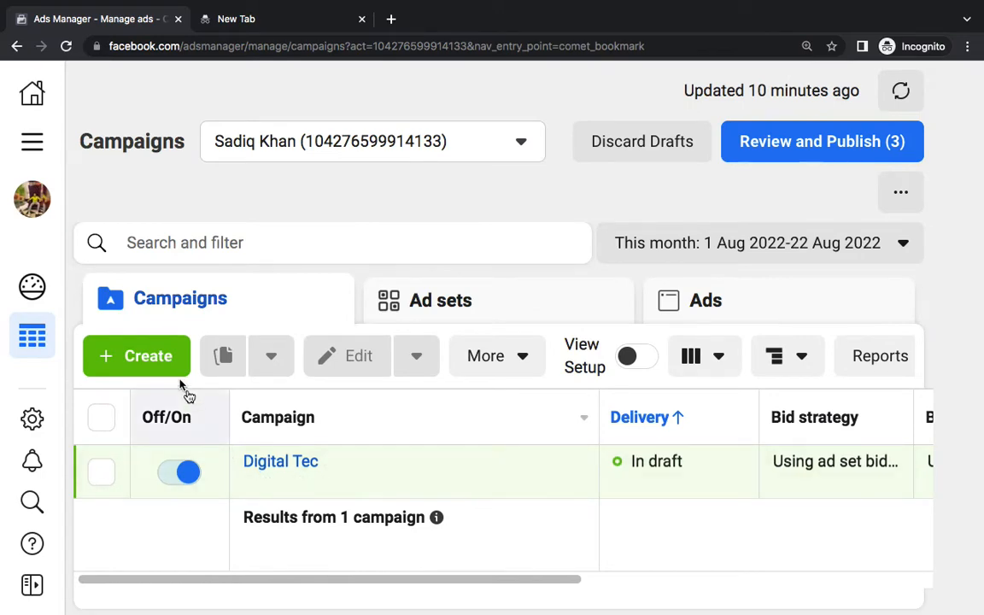
pyautogui.click(160, 365)
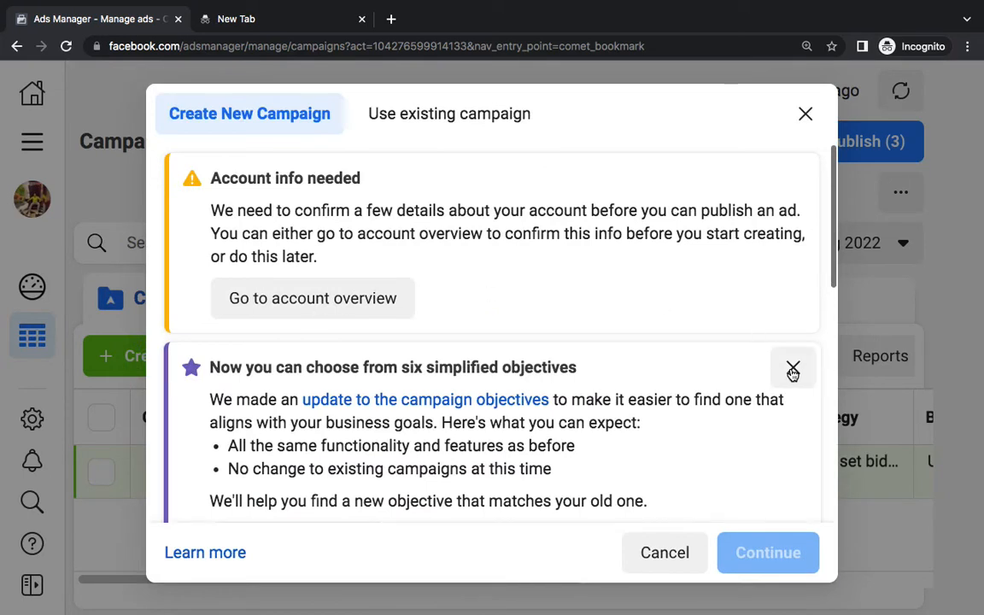
# Dismiss the objectives notice and go through each campaign objective, settling on Sales
pyautogui.click(791, 368)
pyautogui.scroll(-5, 758, 296)
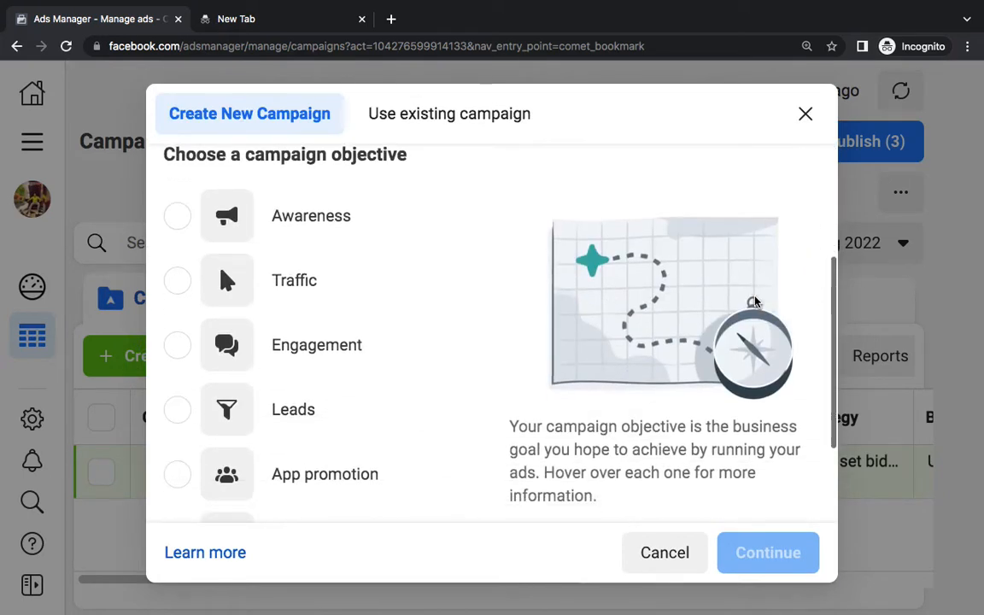
pyautogui.scroll(1, 752, 305)
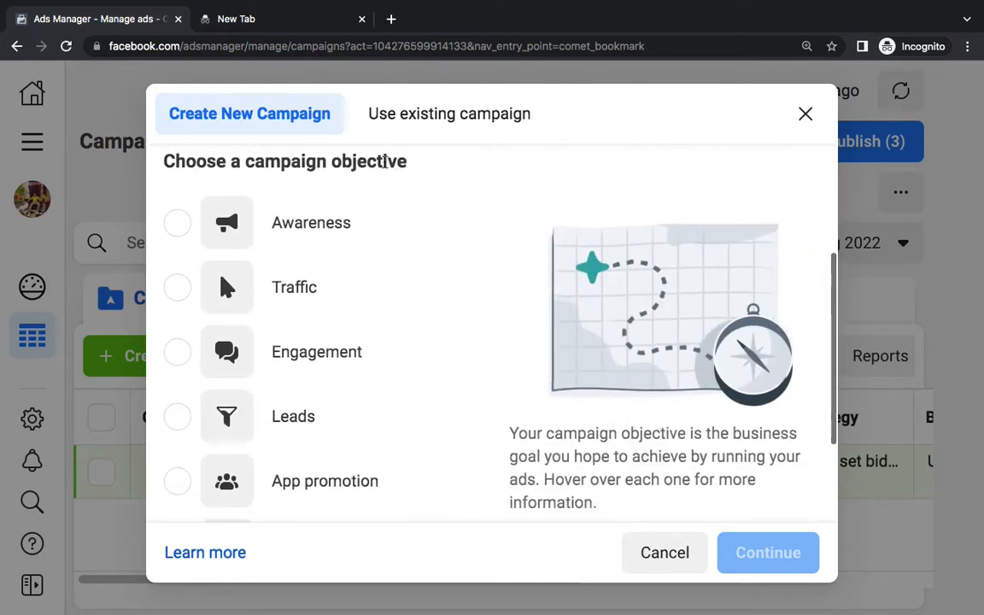
pyautogui.tripleClick(385, 161)
pyautogui.click(423, 166)
pyautogui.click(195, 224)
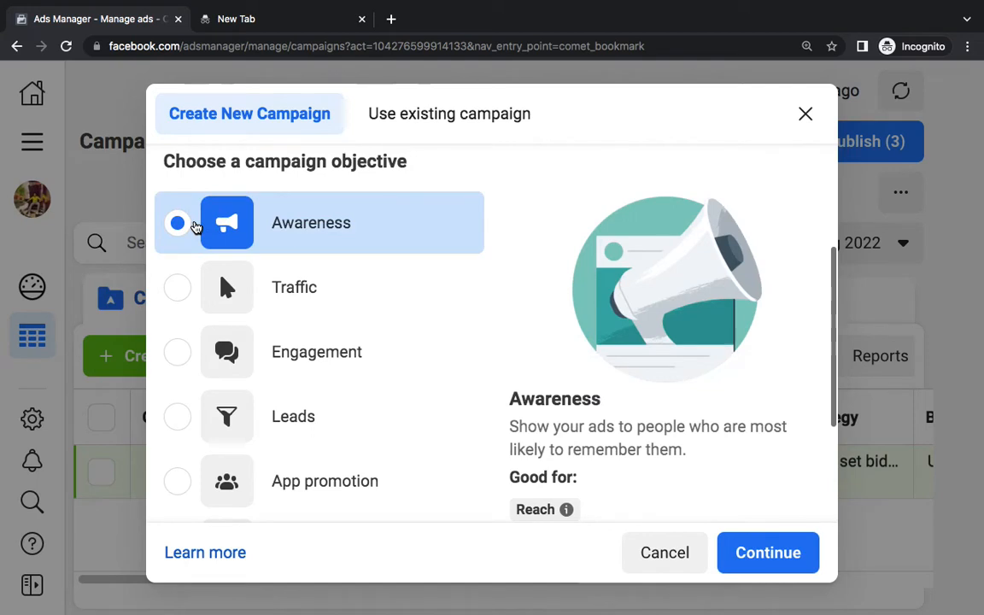
pyautogui.click(181, 291)
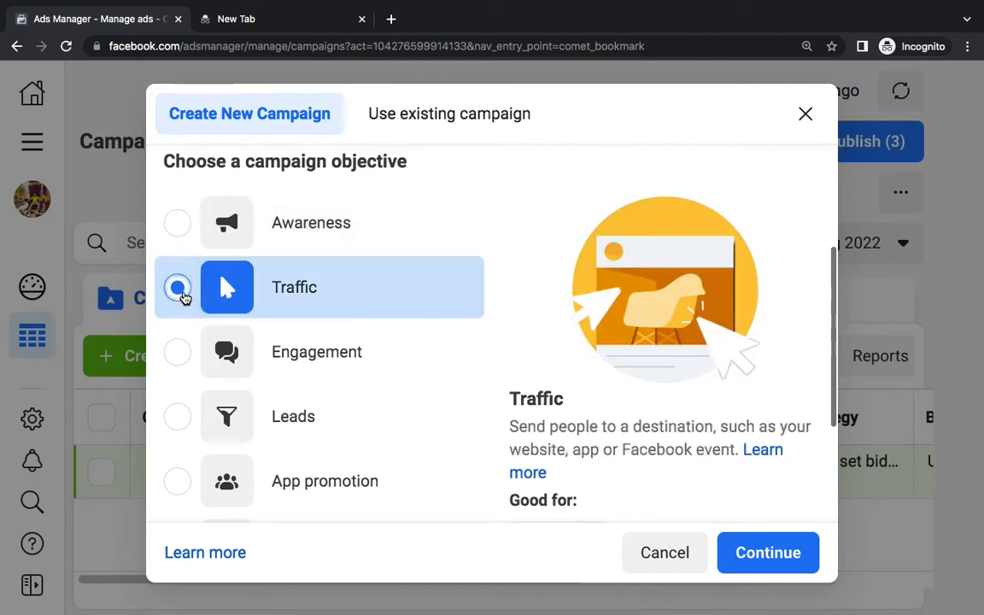
pyautogui.scroll(-2, 182, 295)
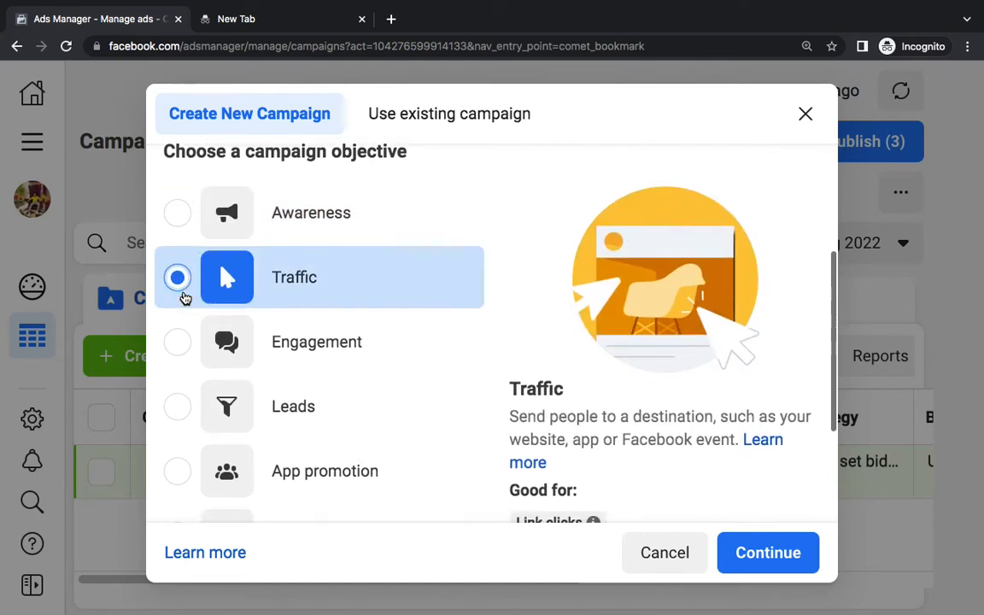
pyautogui.click(178, 313)
pyautogui.click(183, 379)
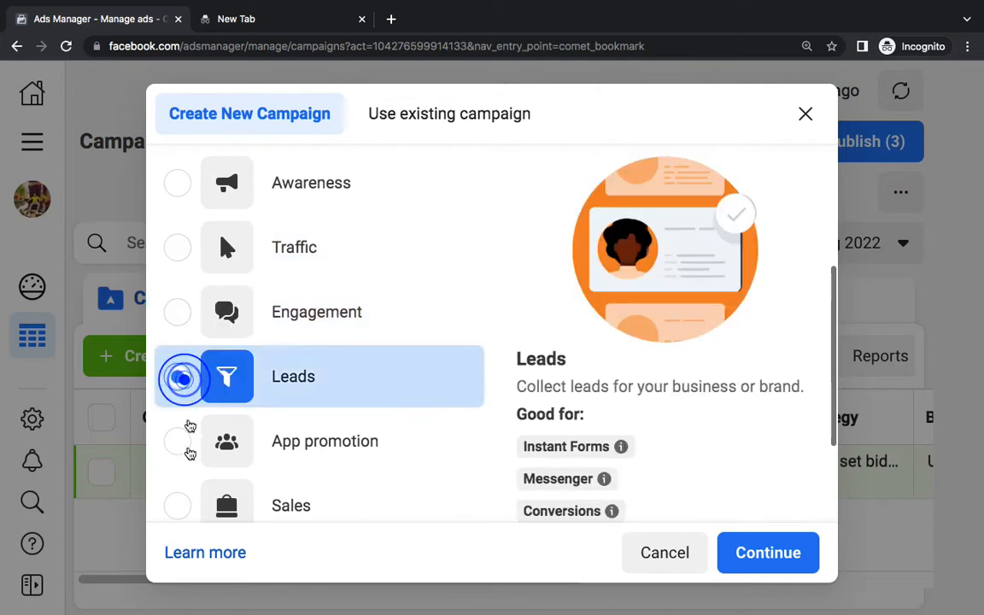
pyautogui.click(182, 440)
pyautogui.click(185, 416)
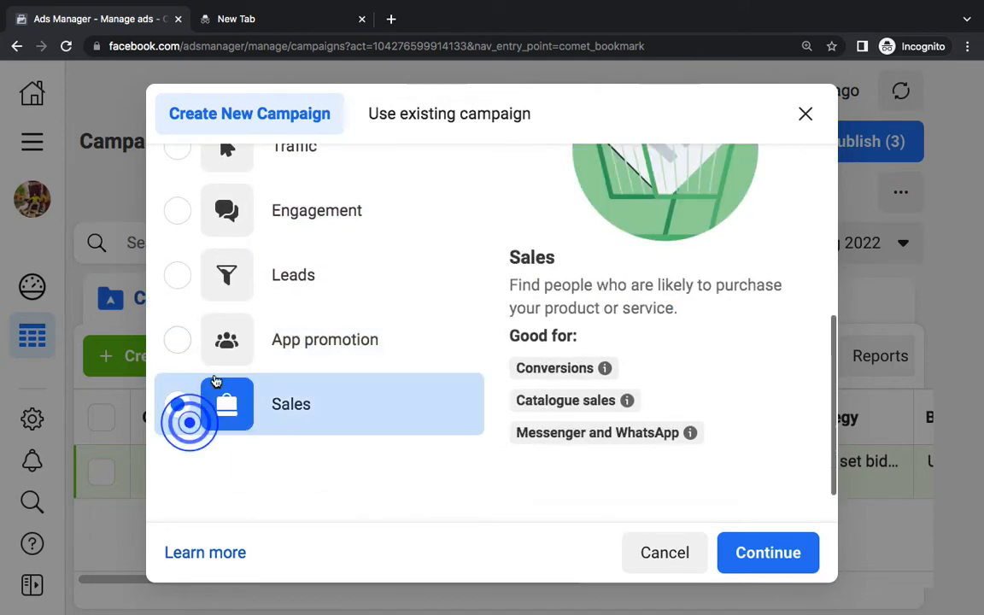
# Bring the Word notes forward and place the cursor on a new line below Meta Ads Manager
pyautogui.moveTo(667, 603)
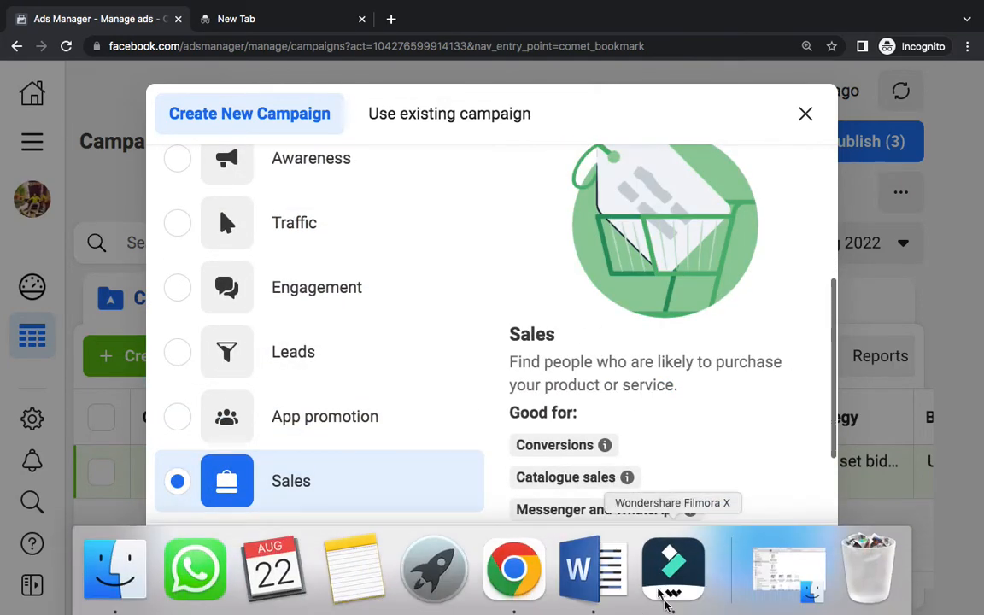
pyautogui.click(619, 574)
pyautogui.scroll(10, 662, 393)
pyautogui.scroll(15, 661, 392)
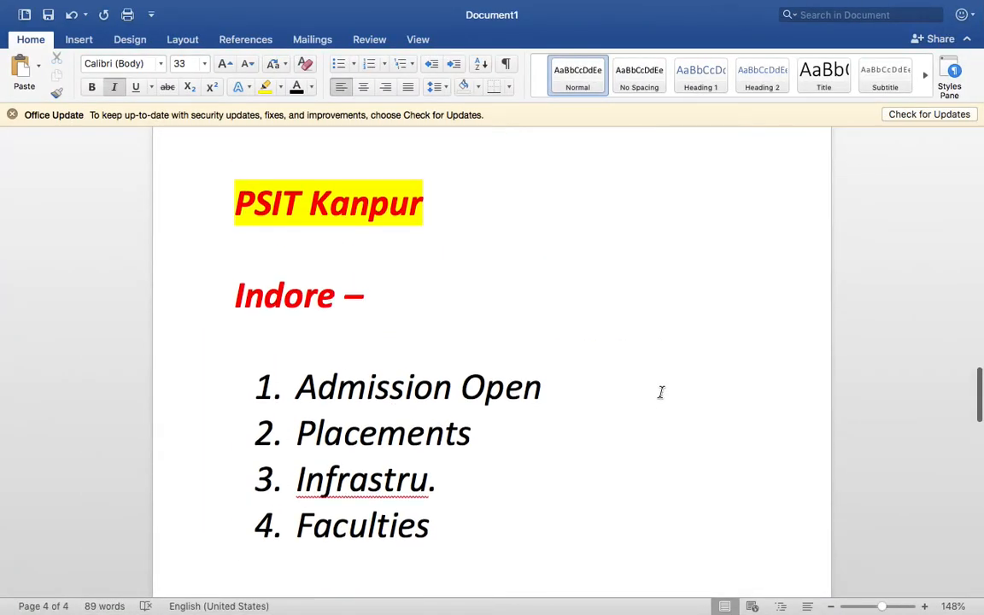
pyautogui.click(687, 405)
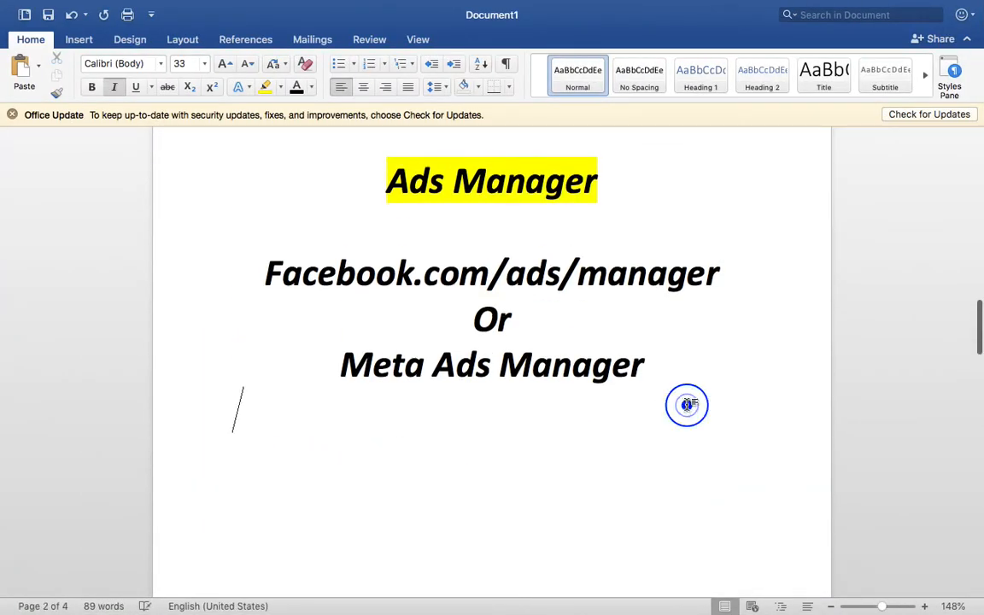
# Type the numbered item '1. Campaign -' and switch back to the Ads Manager window
pyautogui.write('1.')
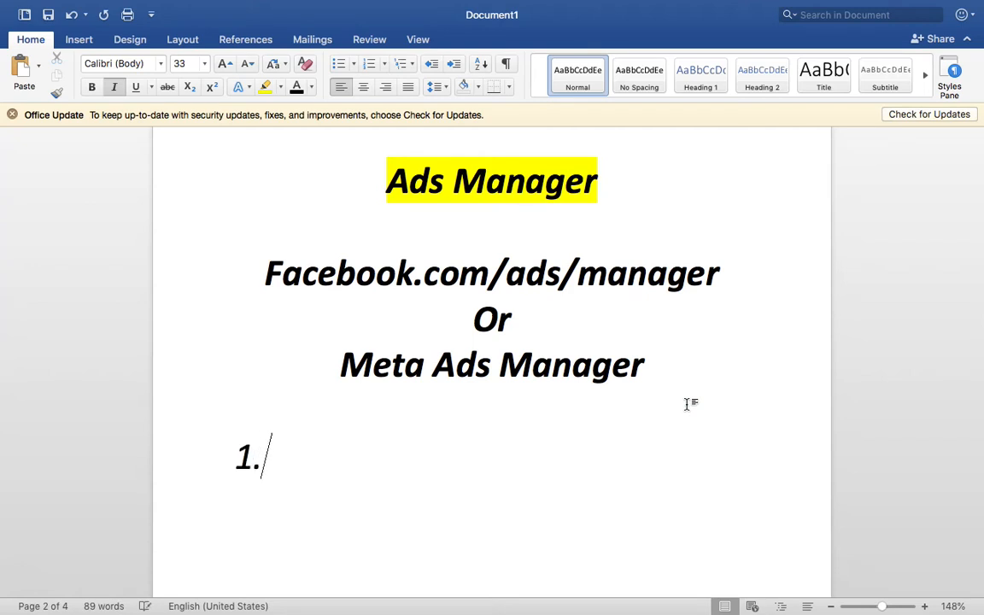
pyautogui.write(' Campaign -')
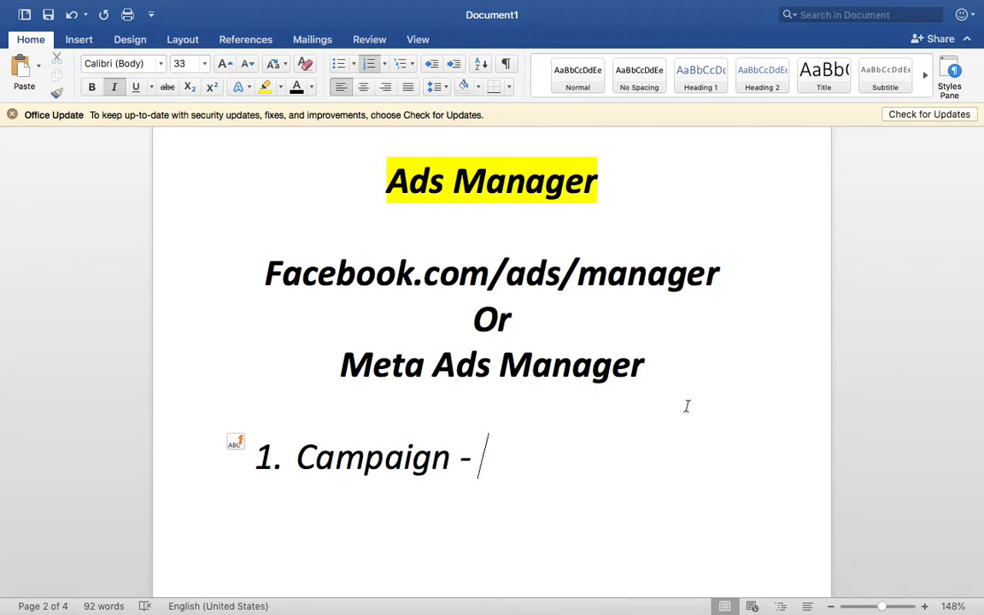
pyautogui.hotkey('ctrl', 'Right')
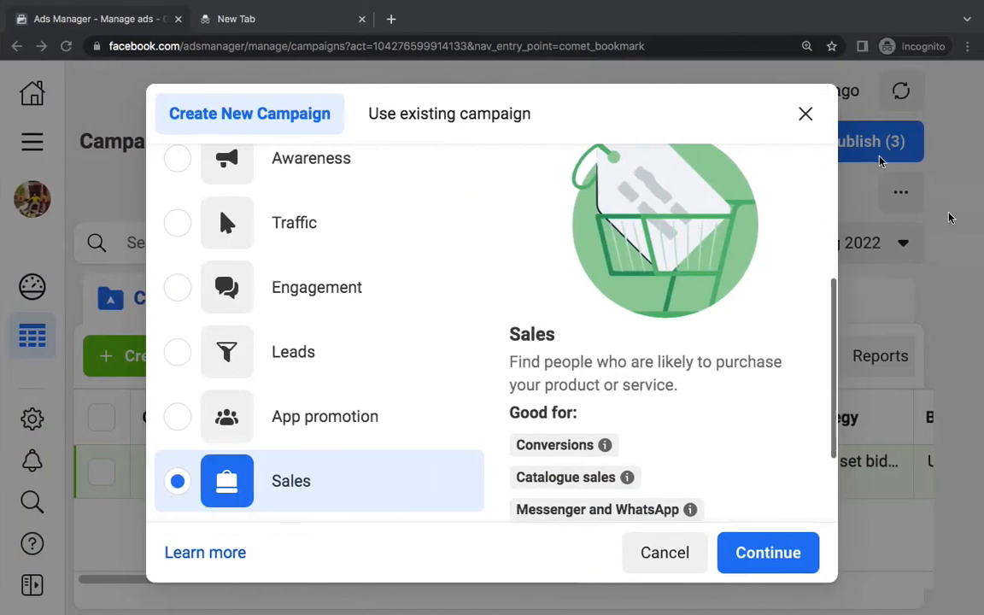
# Close the campaign dialog, zoom the page out, reopen Create to skim objectives, then close it again
pyautogui.click(809, 122)
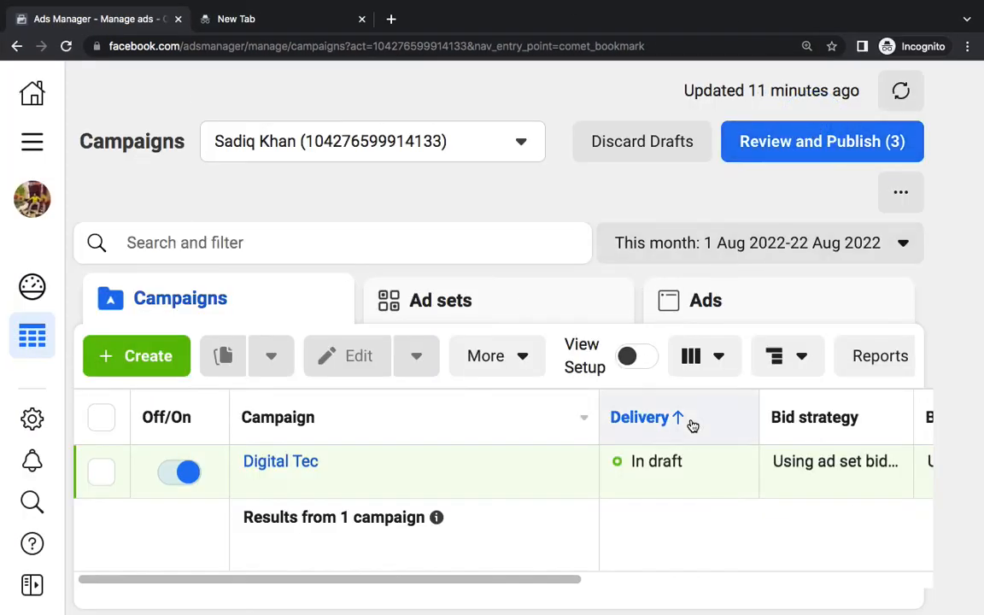
pyautogui.hotkey('ctrl', '-')
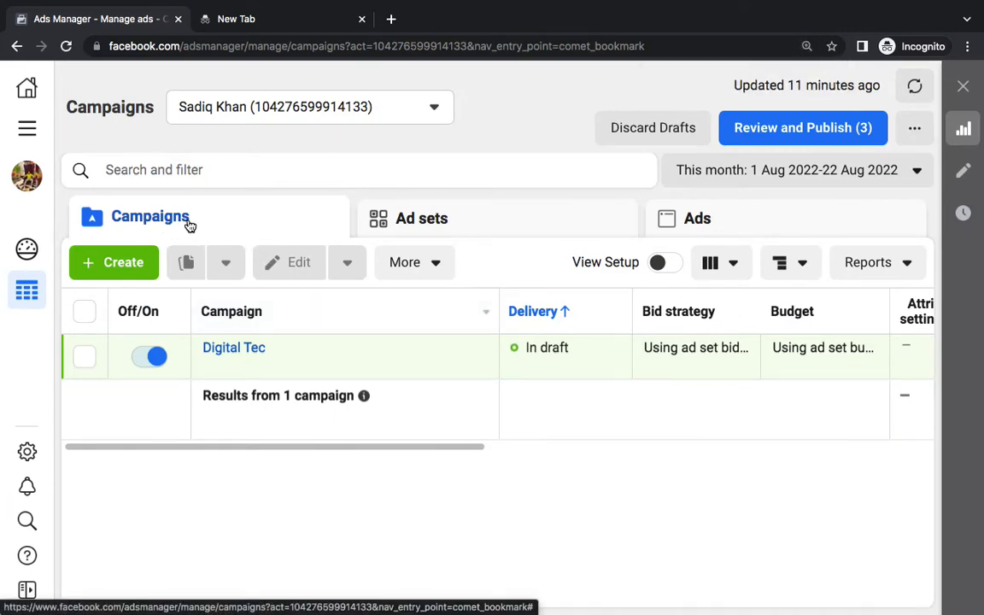
pyautogui.click(128, 274)
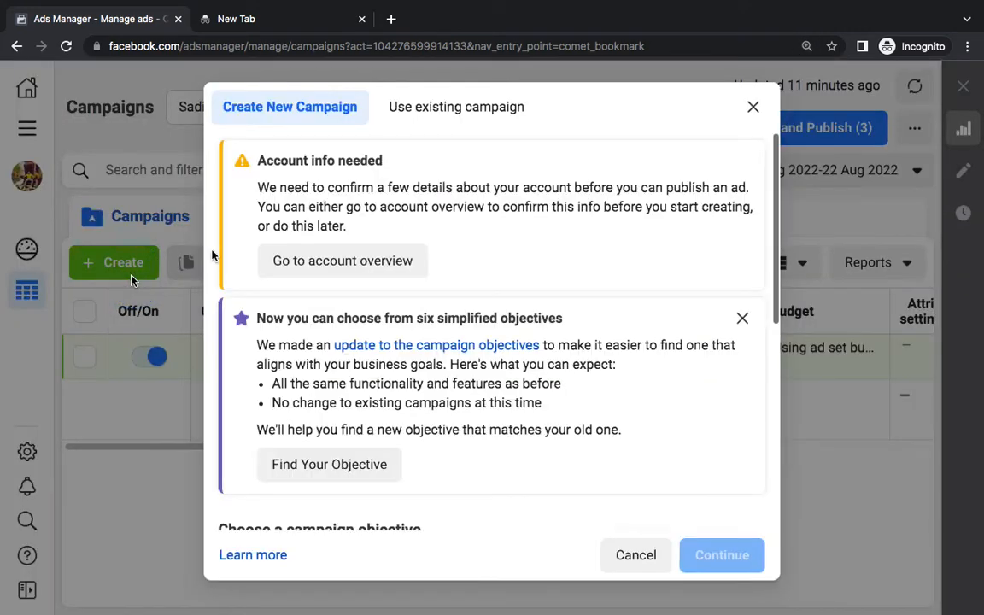
pyautogui.click(738, 317)
pyautogui.scroll(-3, 734, 315)
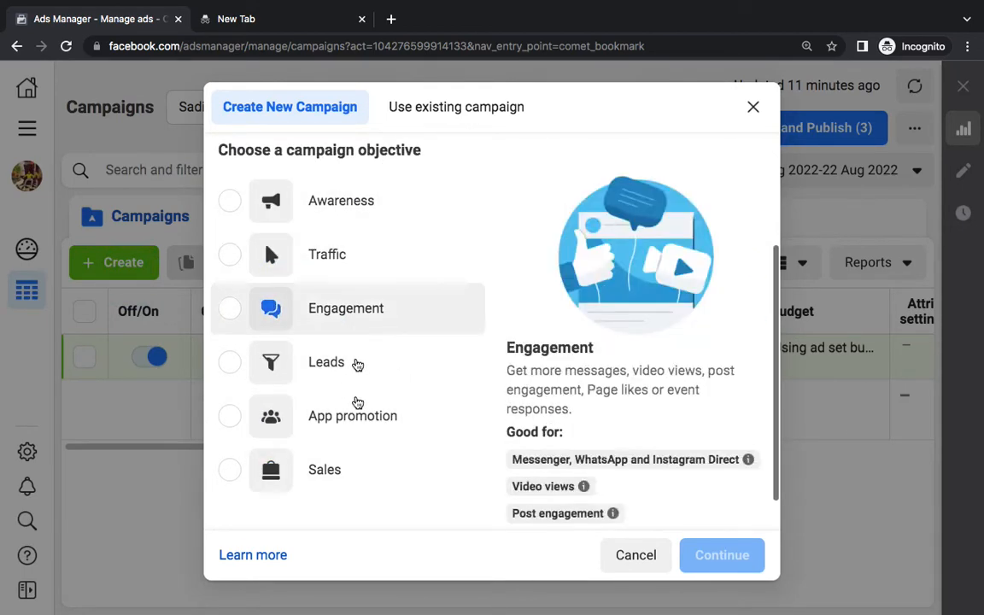
pyautogui.click(753, 106)
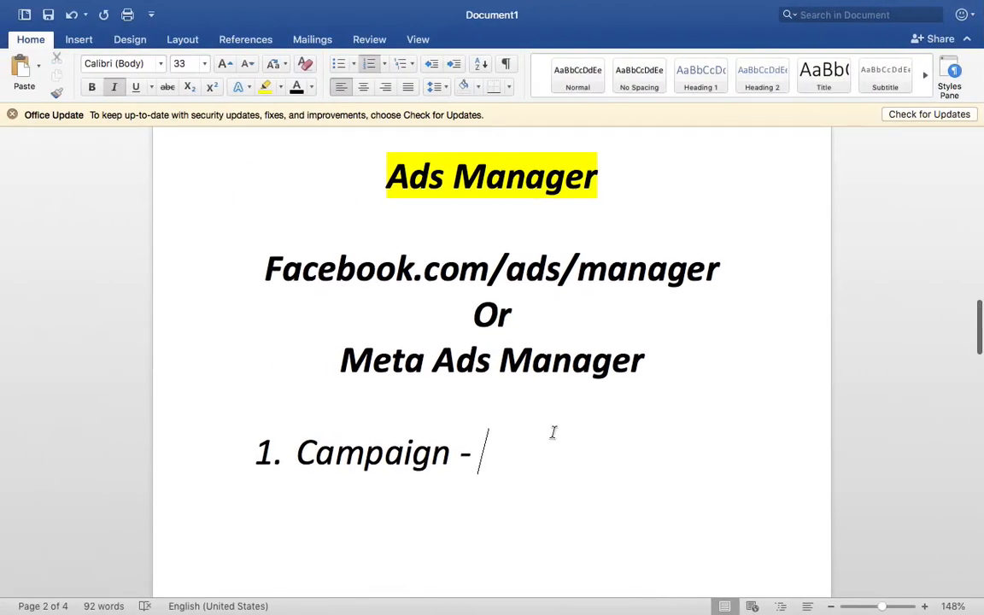
pyautogui.scroll(-2, 553, 432)
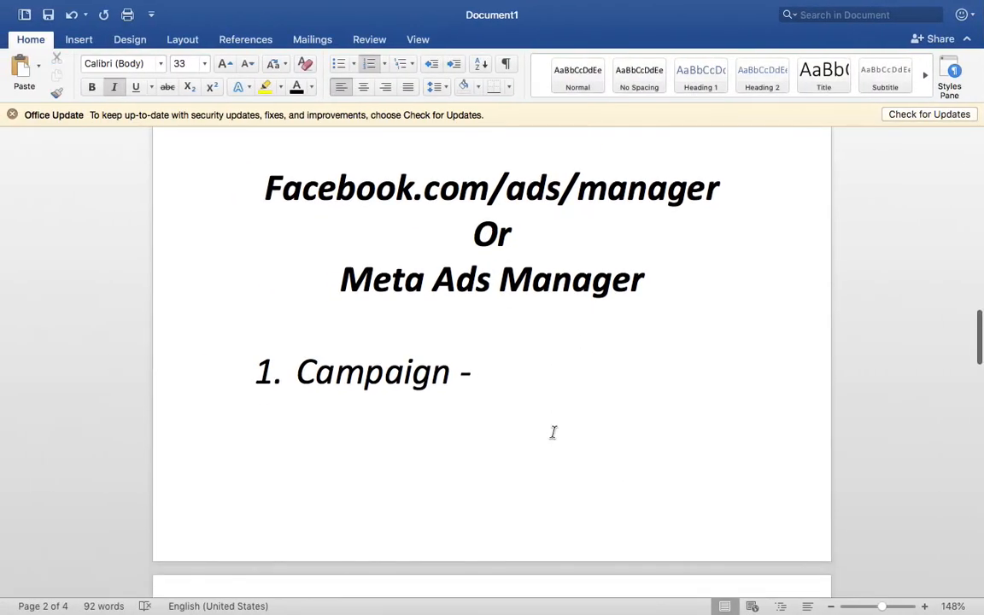
# Add list items 'Ad set -' and 'Ad' below item 1 of the numbered list
pyautogui.press('Return')
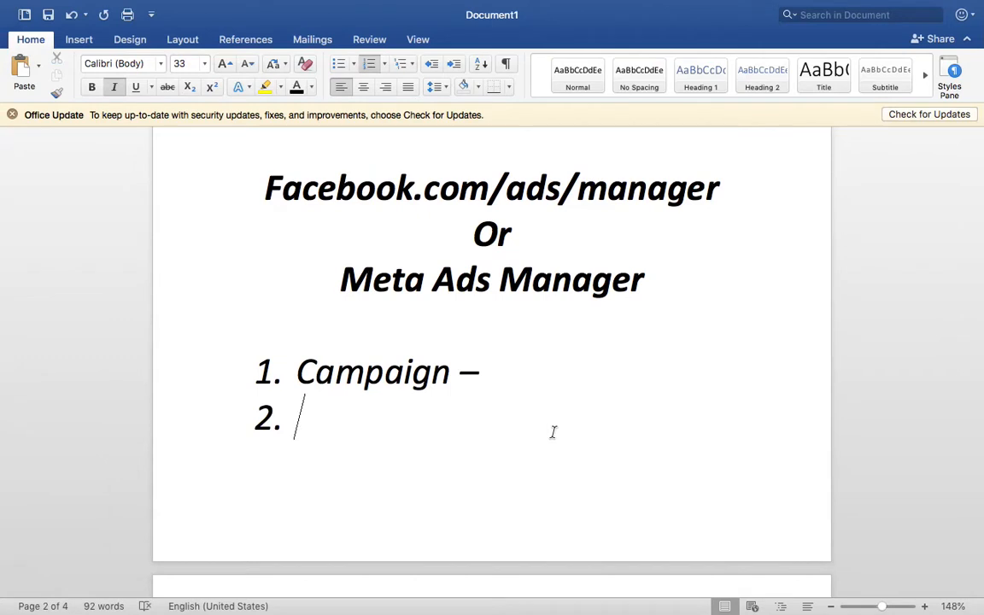
pyautogui.write('Ad set -')
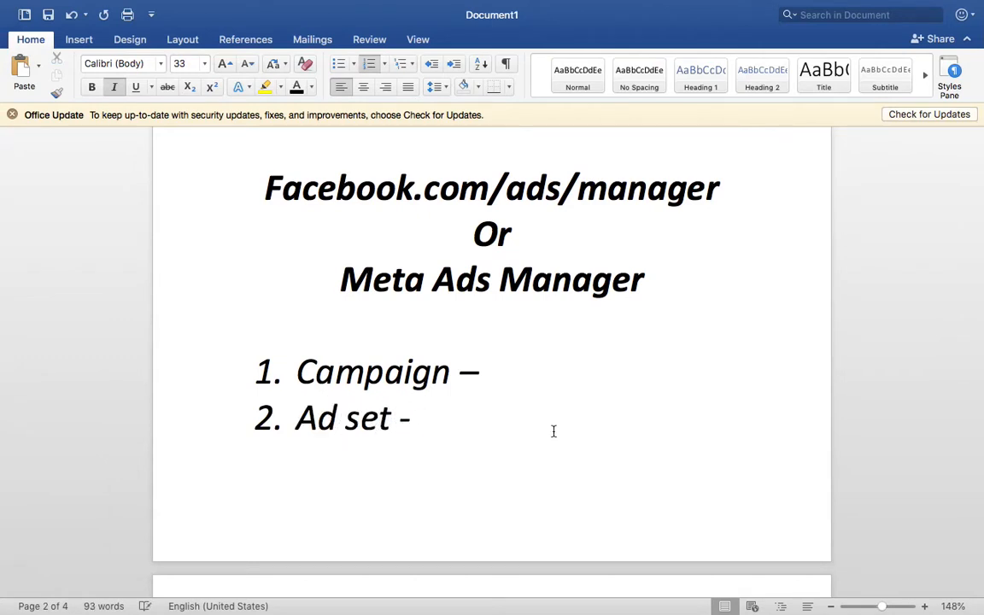
pyautogui.press('Return')
pyautogui.write('Ad')
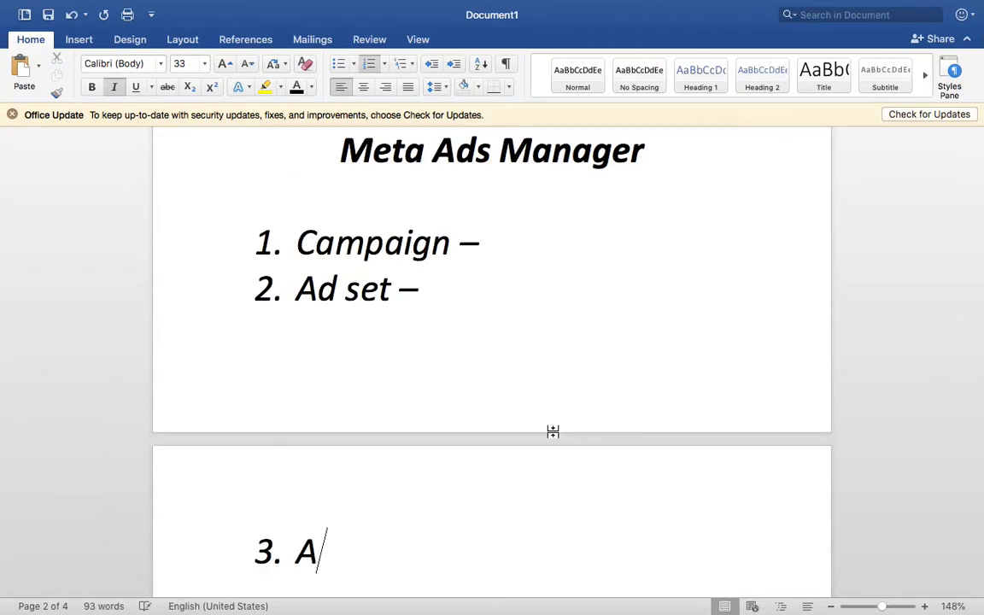
# Add blank lines above the Meta Ads Manager heading and below the list, and finish item 3 as 'Ad-'
pyautogui.click(347, 162)
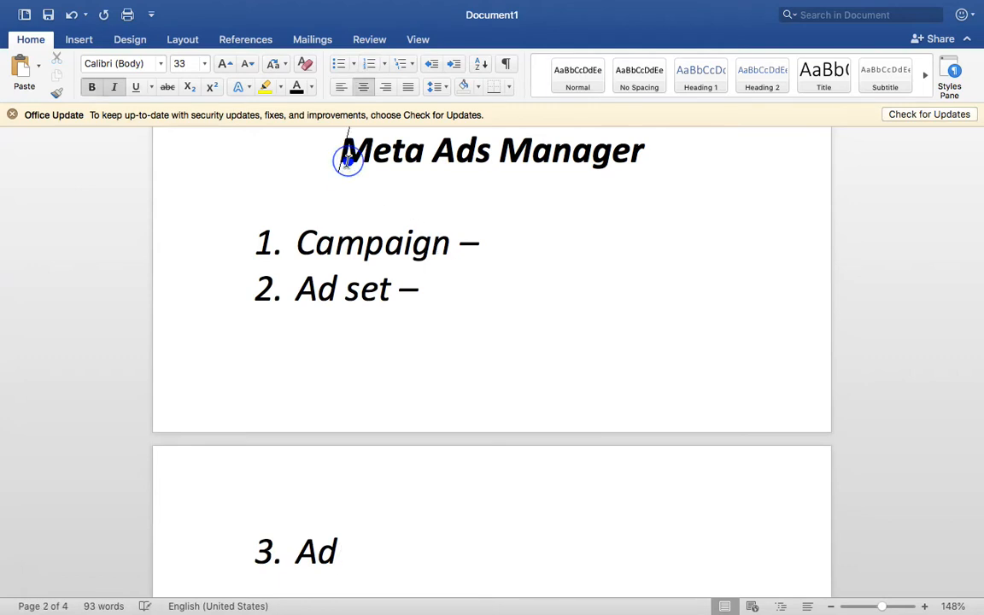
pyautogui.press('Return')
pyautogui.press('Return')
pyautogui.press('Return')
pyautogui.press('Return')
pyautogui.press('Return')
pyautogui.scroll(-6, 347, 162)
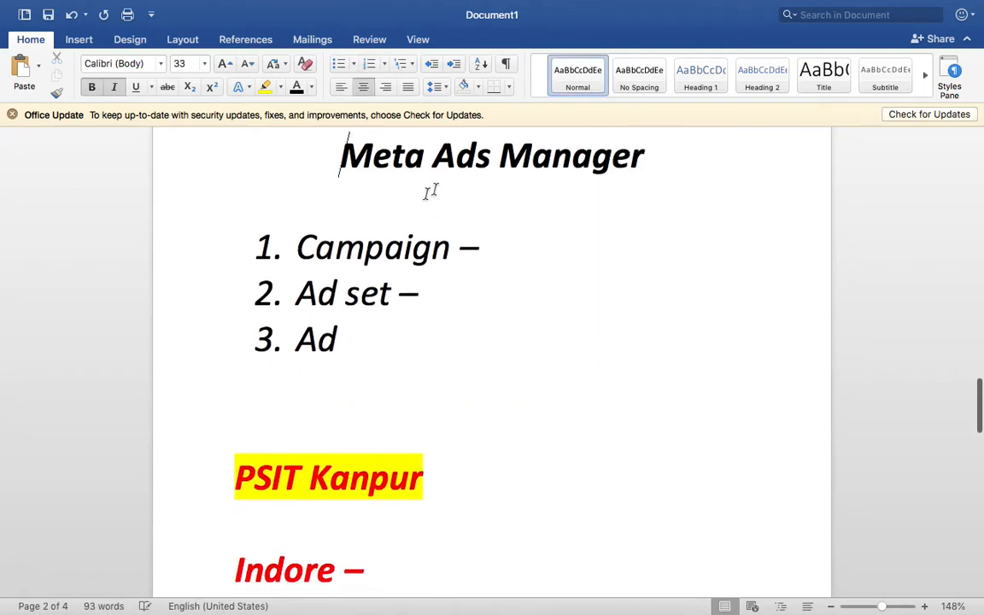
pyautogui.tripleClick(504, 146)
pyautogui.click(492, 384)
pyautogui.press('Return')
pyautogui.press('Return')
pyautogui.press('Return')
pyautogui.press('Return')
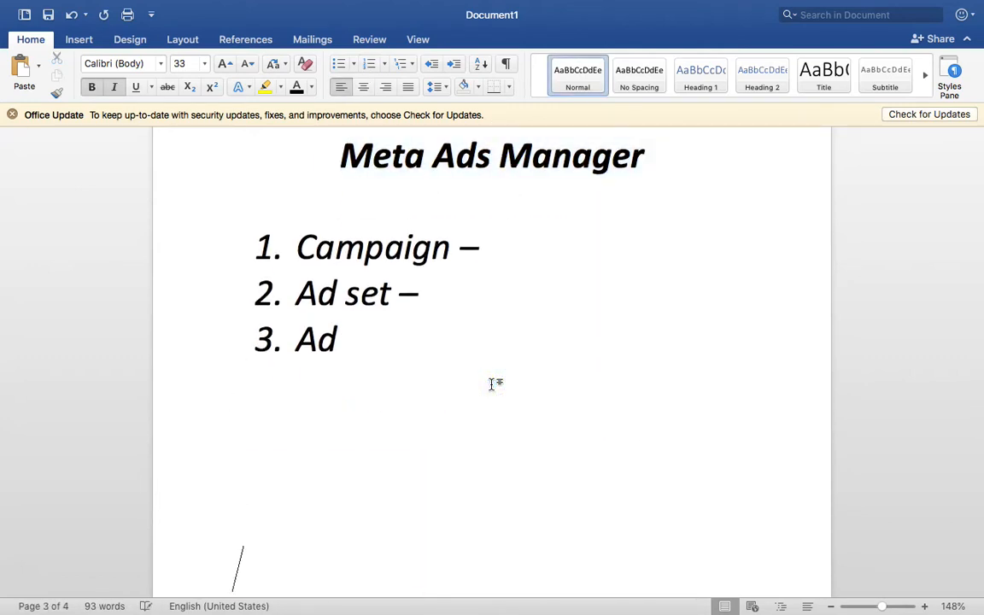
pyautogui.scroll(2, 492, 385)
pyautogui.click(410, 399)
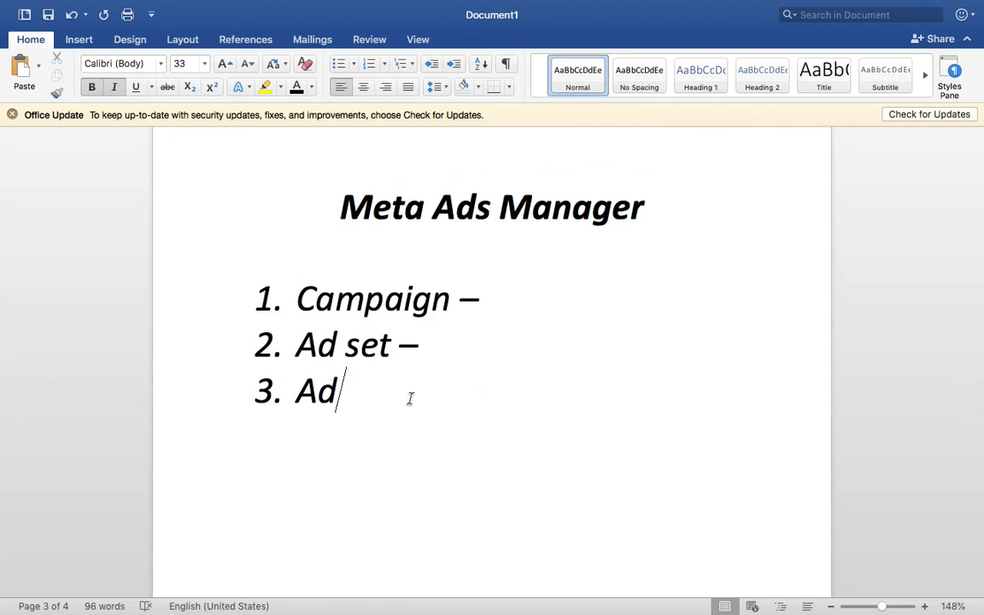
pyautogui.click(410, 399)
pyautogui.write('-')
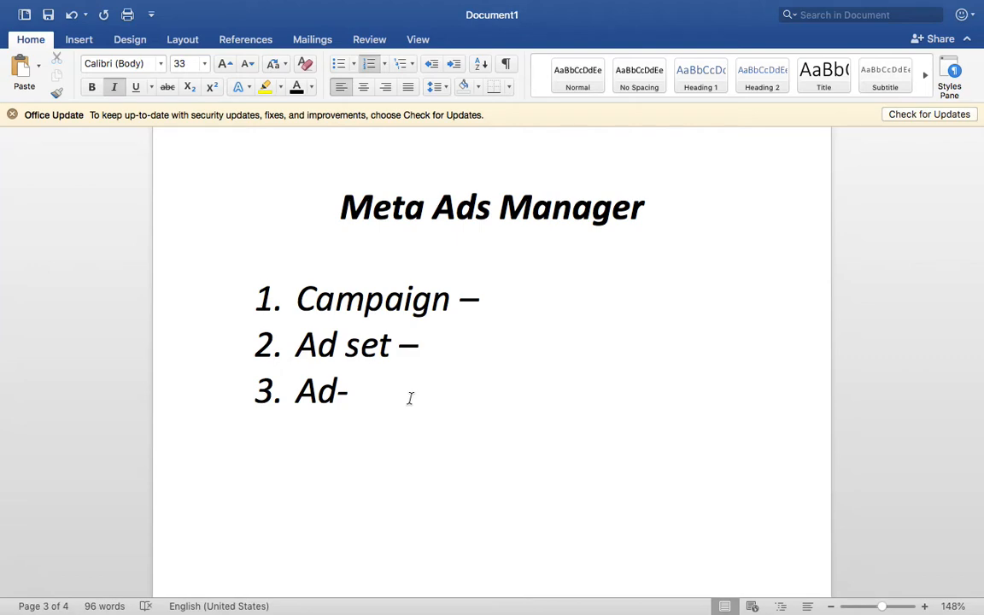
# Complete item 1 as 'Campaign – Objective' with a new line beneath it, then switch to Chrome
pyautogui.click(531, 297)
pyautogui.write('Objective')
pyautogui.hotkey('shift', 'Return')
pyautogui.hotkey('ctrl', 'Right')
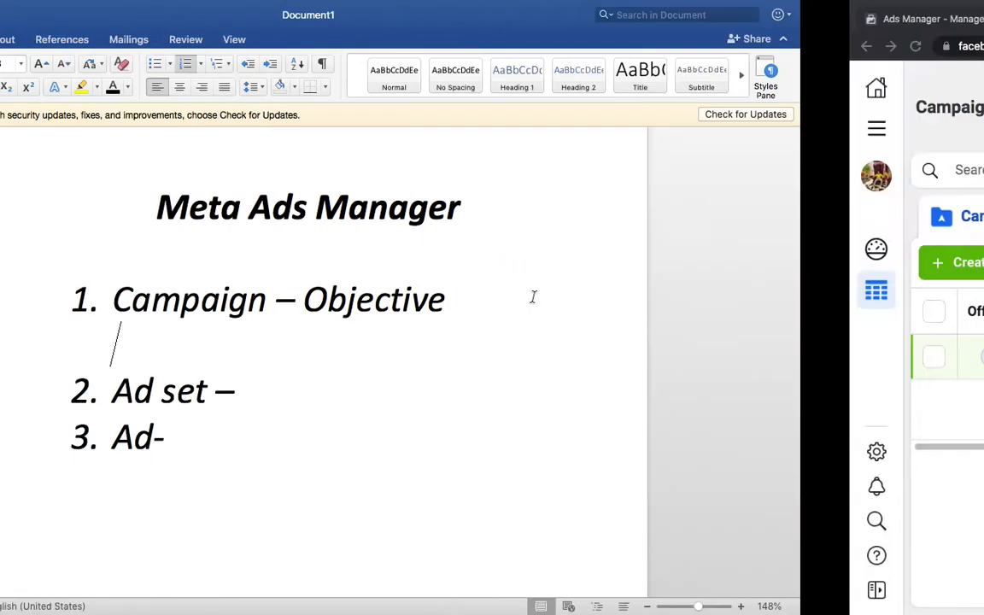
# Start a new campaign, dismiss the objectives notice, and try Awareness, Traffic and Engagement
pyautogui.click(124, 267)
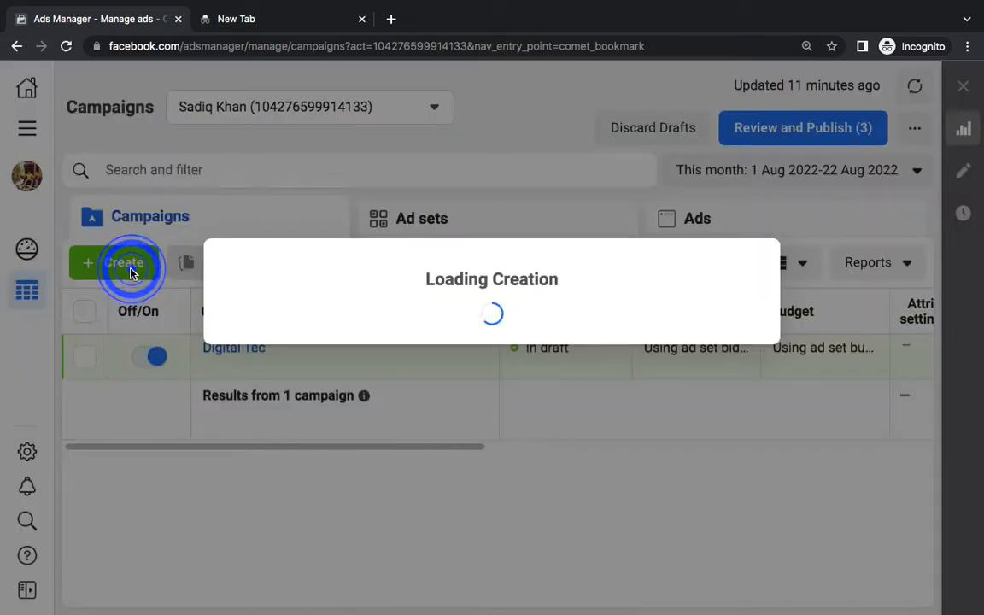
pyautogui.click(741, 320)
pyautogui.scroll(-3, 740, 324)
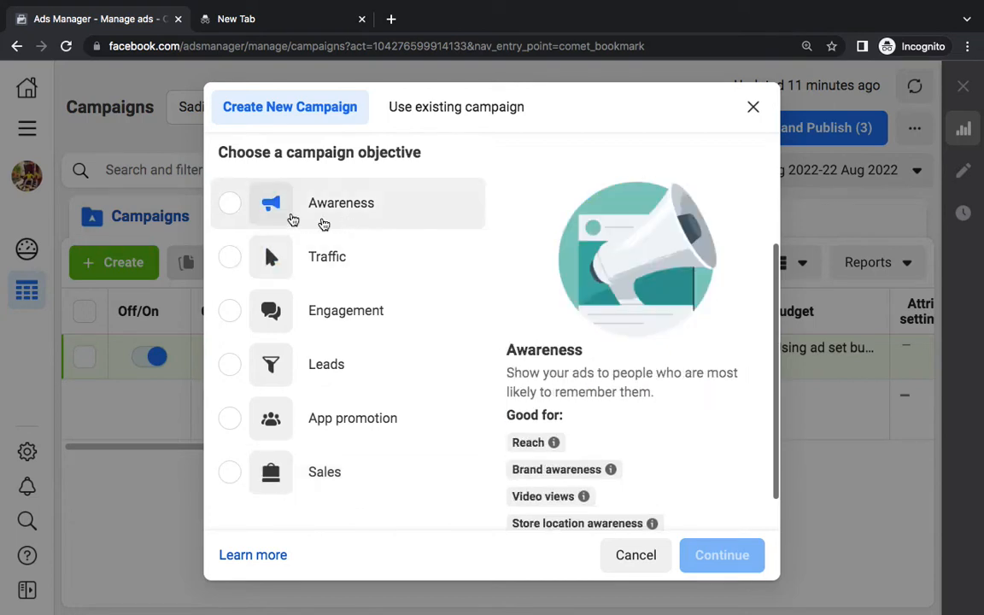
pyautogui.click(245, 216)
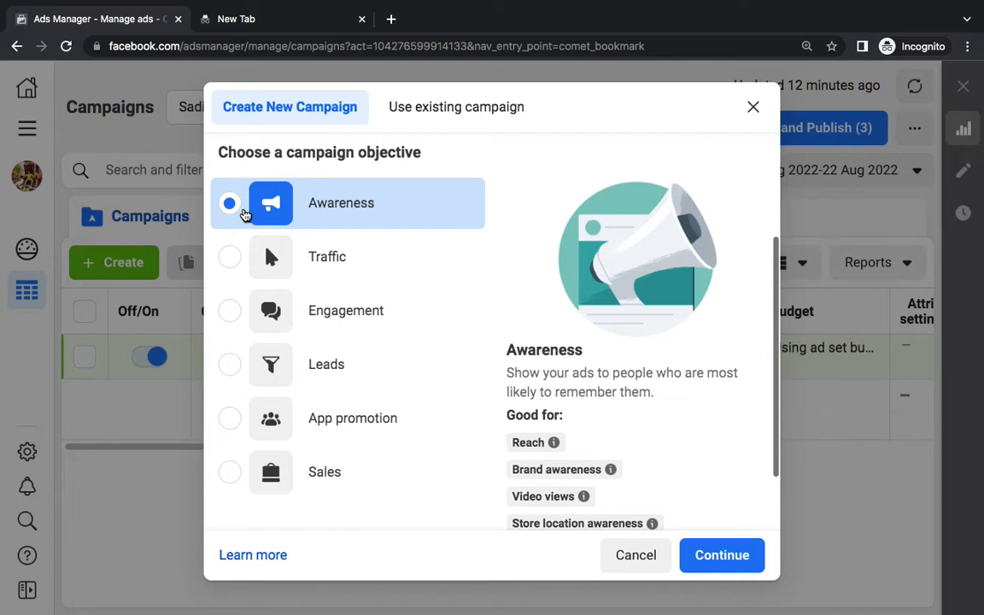
pyautogui.click(229, 267)
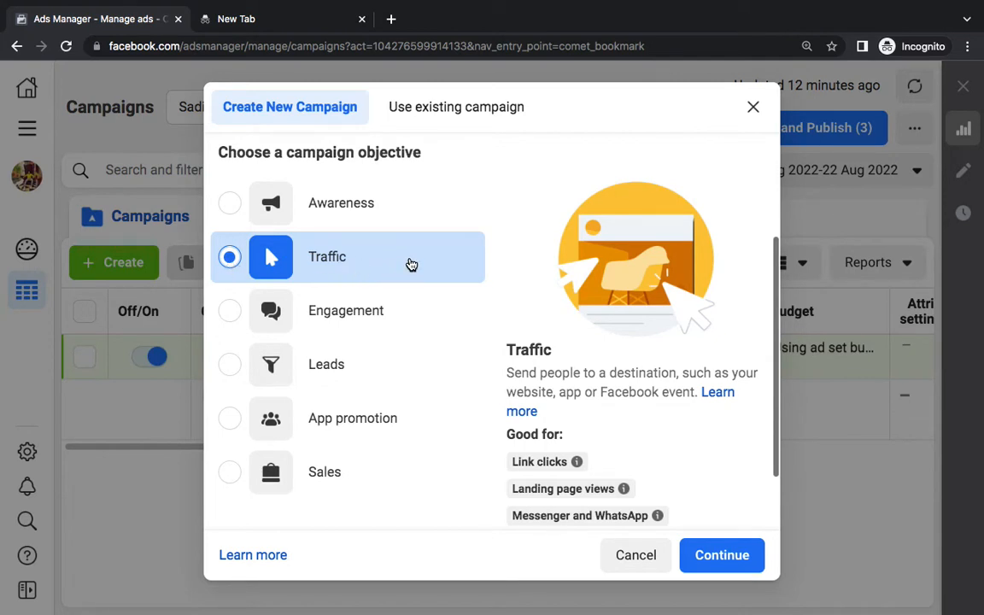
pyautogui.click(377, 316)
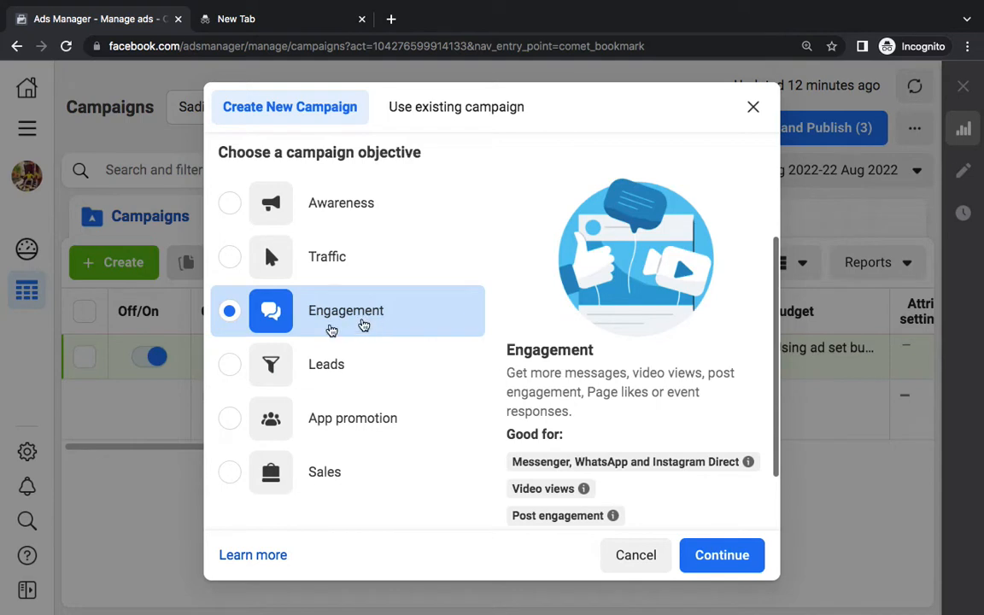
# Try the Leads and App promotion objectives, settle on Sales, then return to Word
pyautogui.click(340, 368)
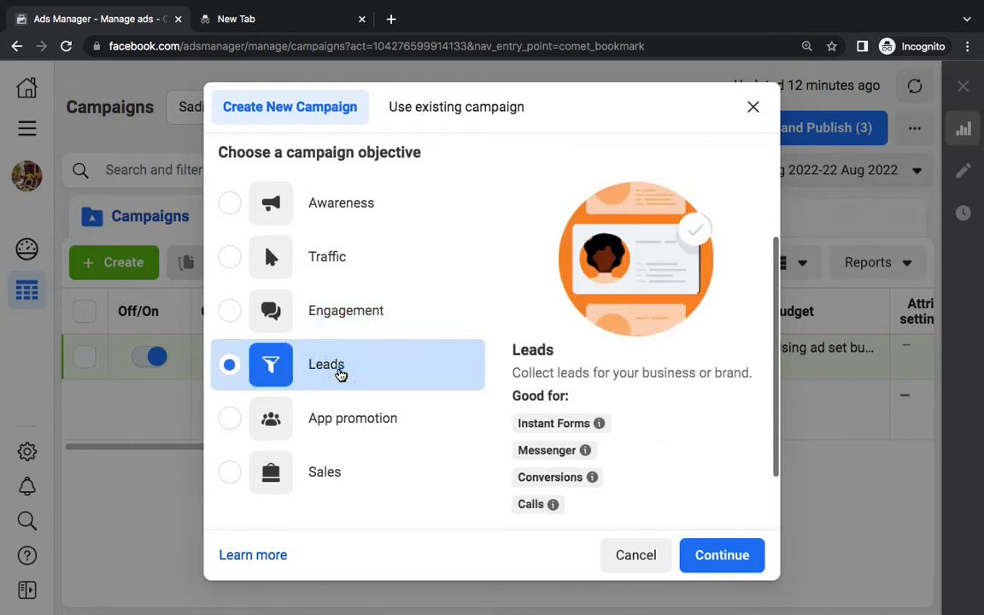
pyautogui.scroll(-2, 700, 464)
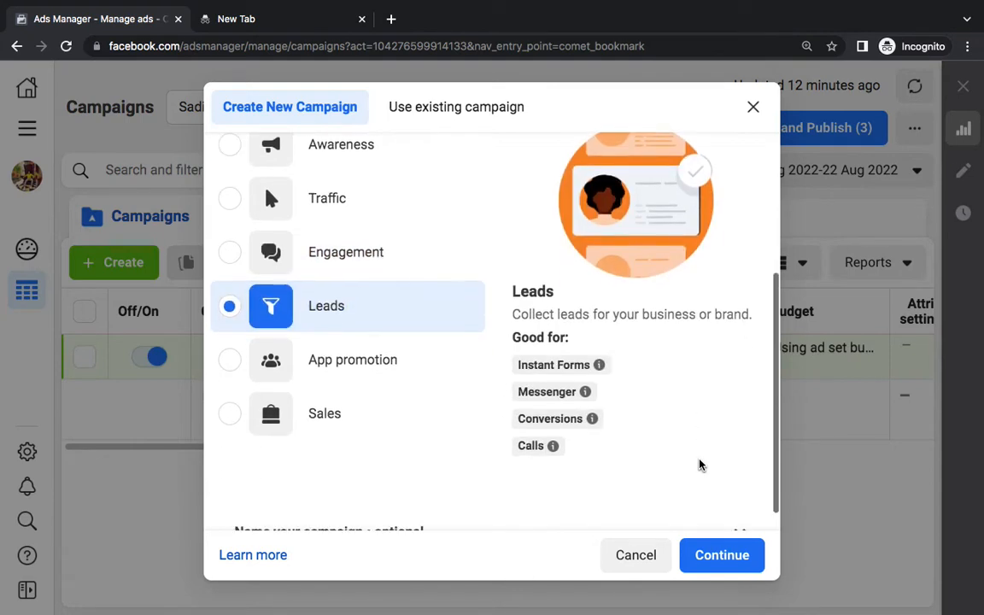
pyautogui.tripleClick(535, 352)
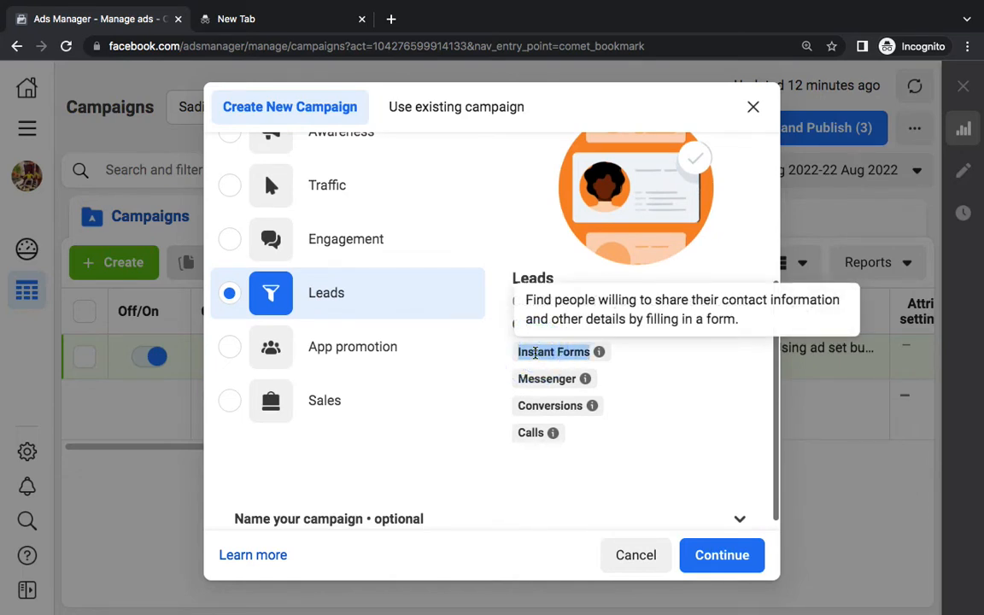
pyautogui.click(668, 429)
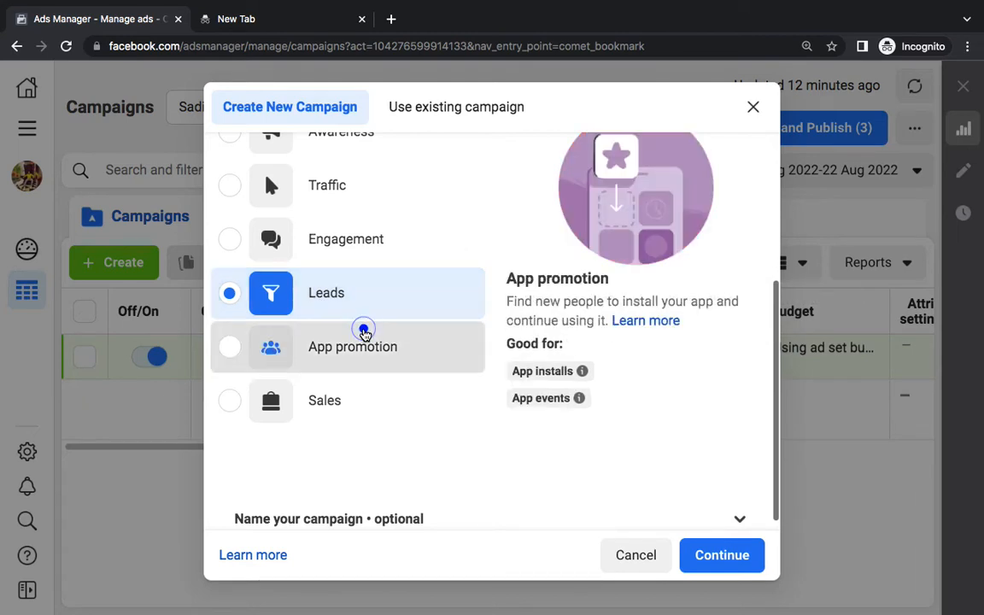
pyautogui.click(364, 334)
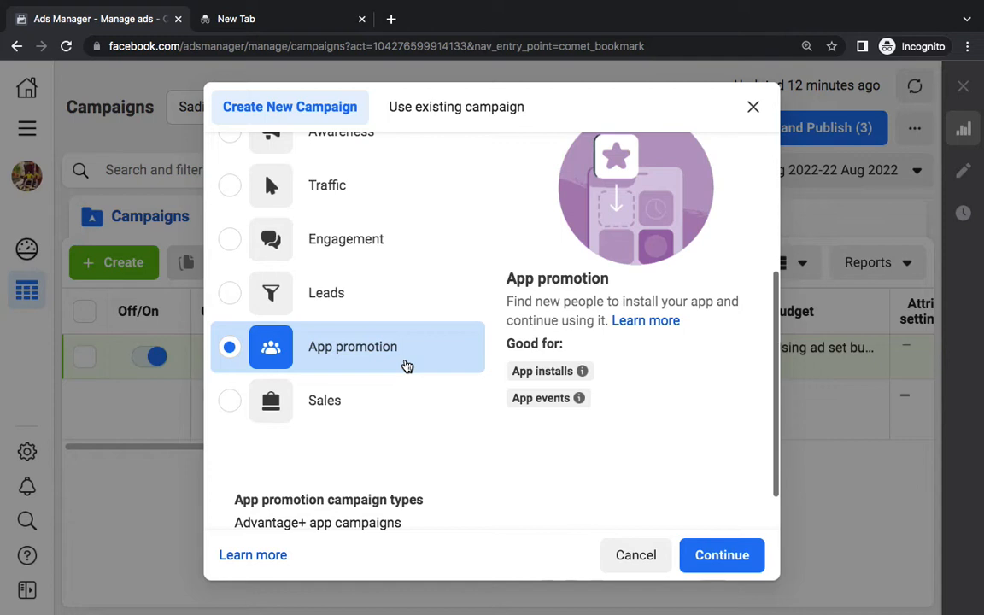
pyautogui.click(335, 425)
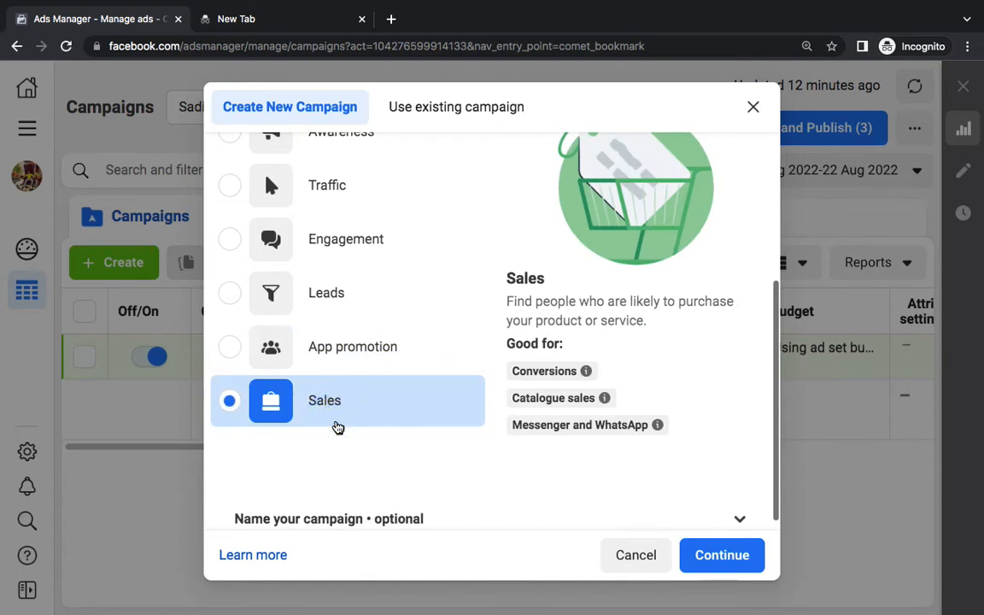
pyautogui.hotkey('ctrl', 'Left')
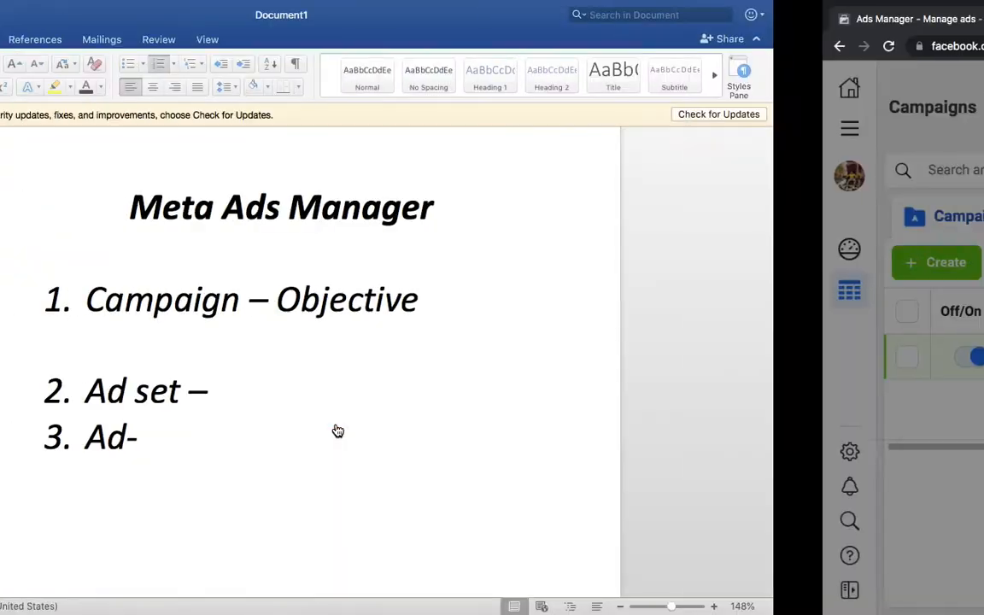
# Bold 'Campaign' and add objective lines '> Awareness' and '>Traffic' under item 1
pyautogui.doubleClick(374, 297)
pyautogui.press('super+b')
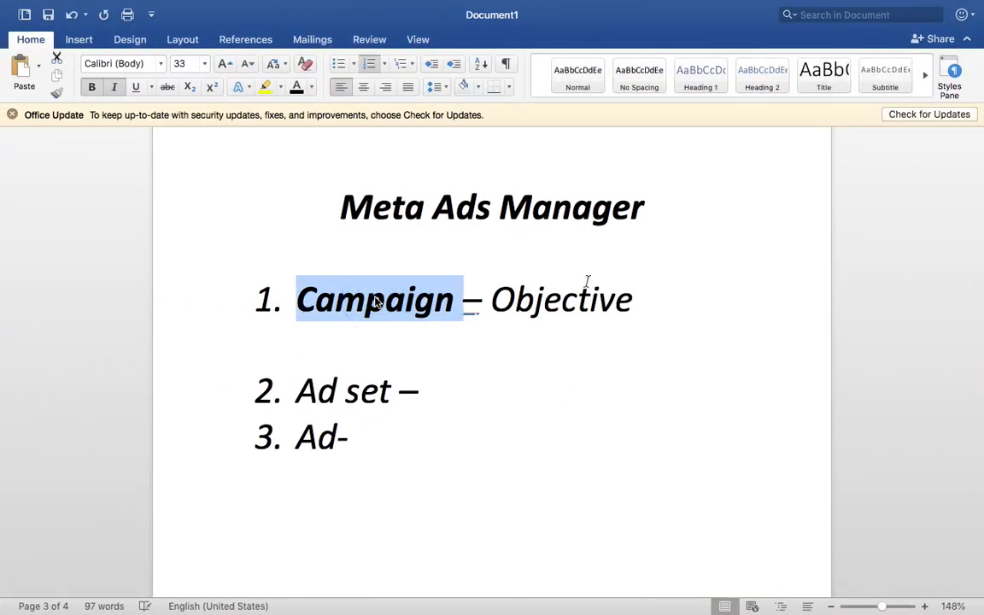
pyautogui.click(637, 299)
pyautogui.hotkey('shift', 'Return')
pyautogui.hotkey('shift', 'Return')
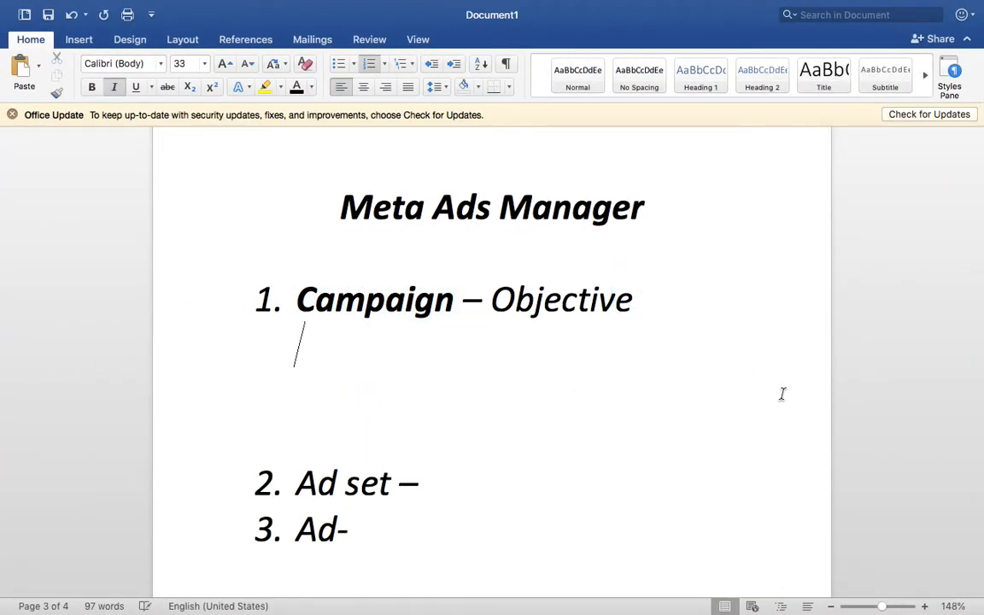
pyautogui.write('> Aware')
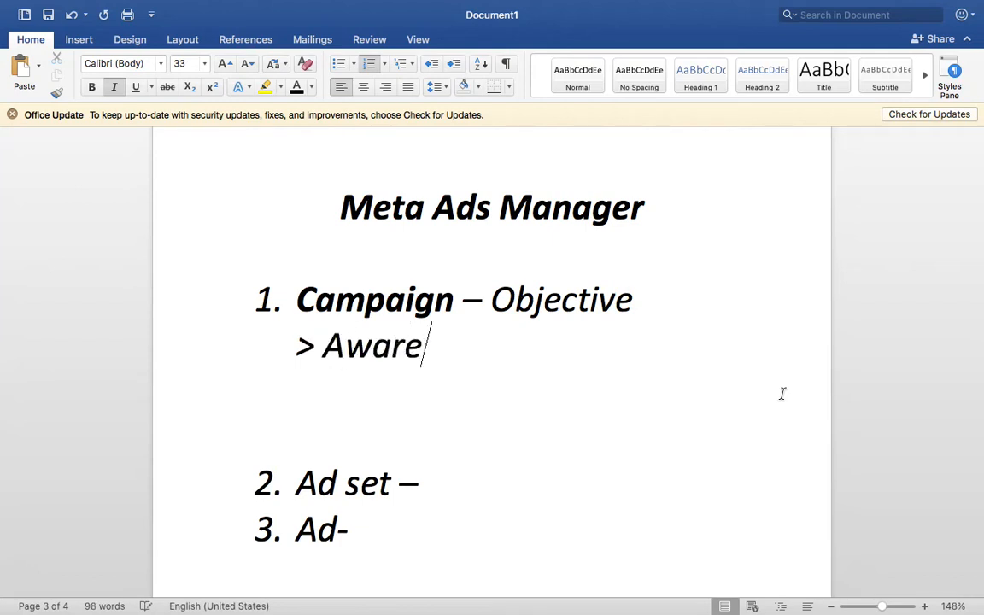
pyautogui.write('ness')
pyautogui.press('Return')
pyautogui.press('BackSpace')
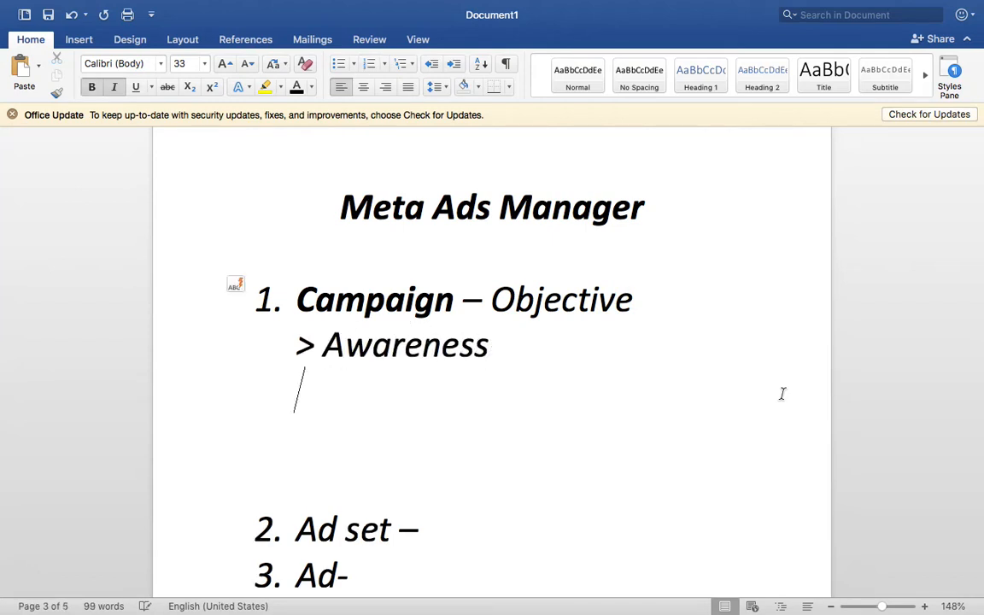
pyautogui.write('?')
pyautogui.press('BackSpace')
pyautogui.write('>')
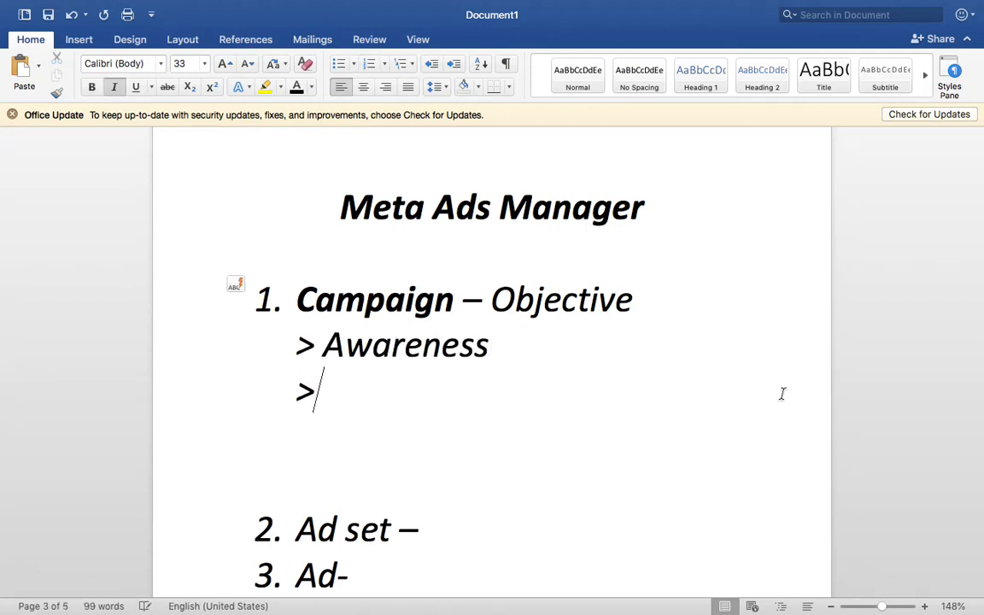
pyautogui.write('Traffic')
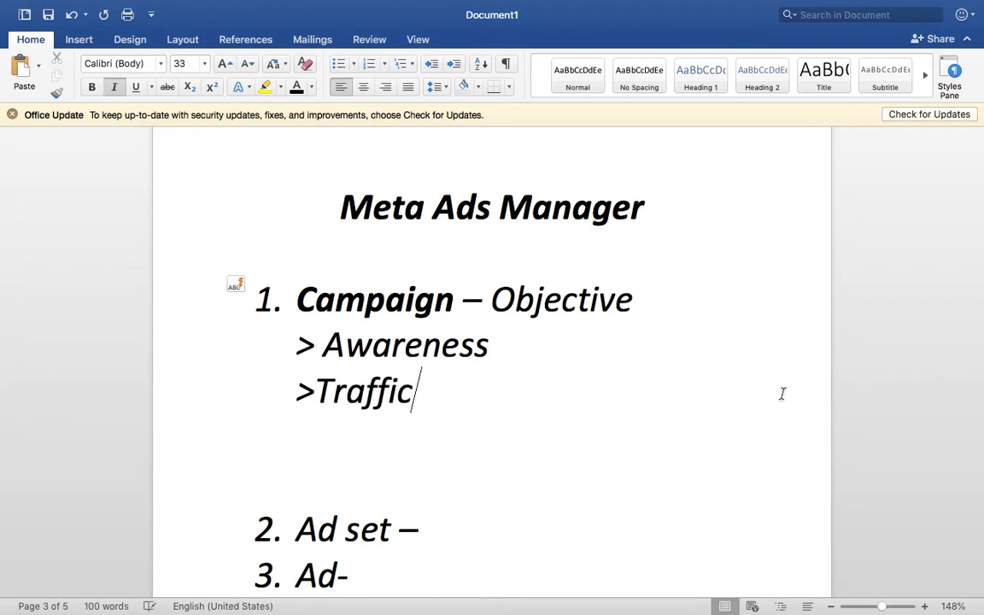
pyautogui.press('Return')
# Add '> Engagement', '> Leads' and '> Sales' lines, correcting the Engagement spelling via suggestions
pyautogui.write('>')
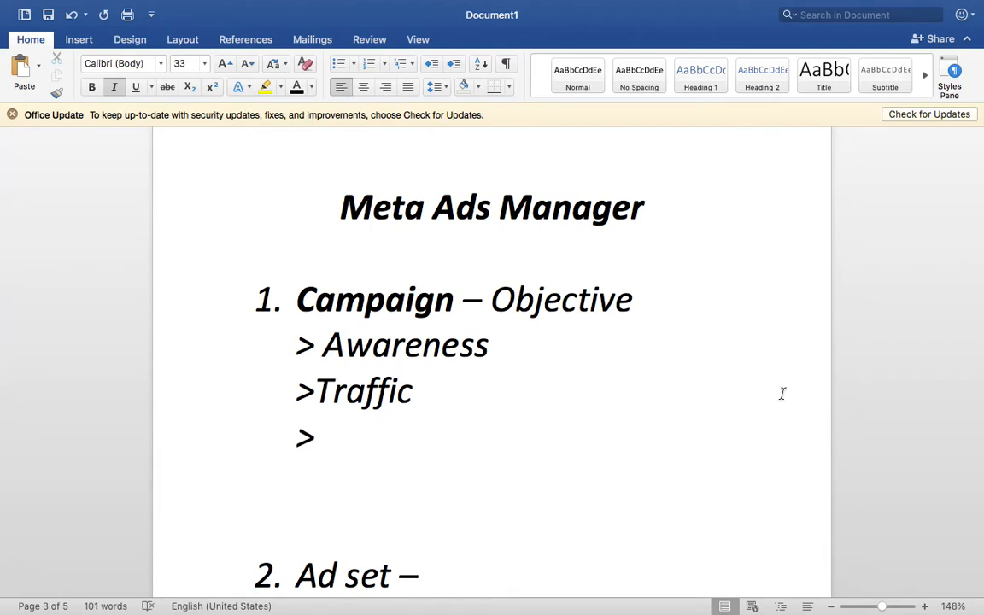
pyautogui.write(' Enagge,en')
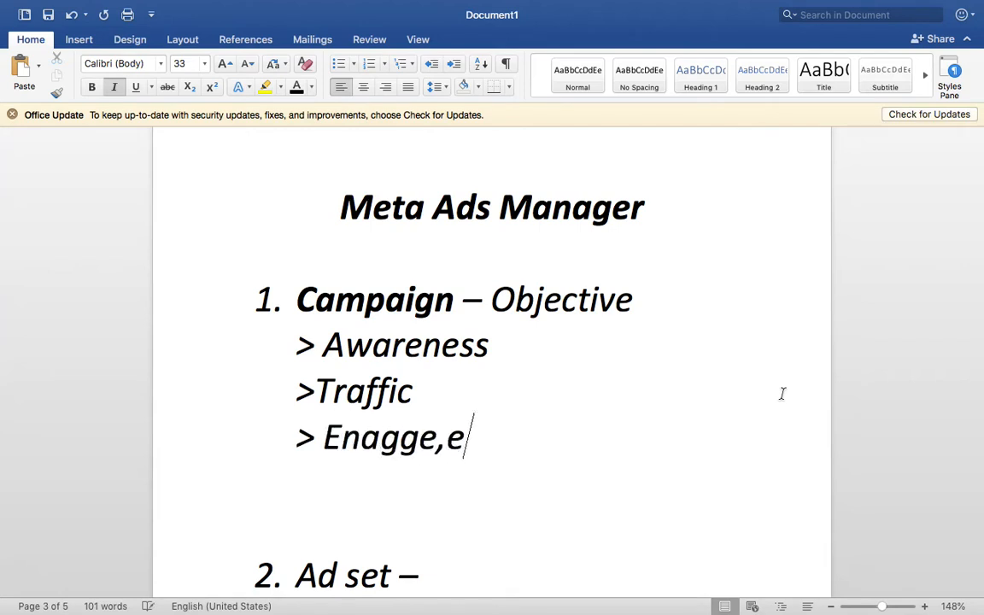
pyautogui.press('BackSpace')
pyautogui.press('BackSpace')
pyautogui.press('BackSpace')
pyautogui.press('BackSpace')
pyautogui.press('BackSpace')
pyautogui.write('ag')
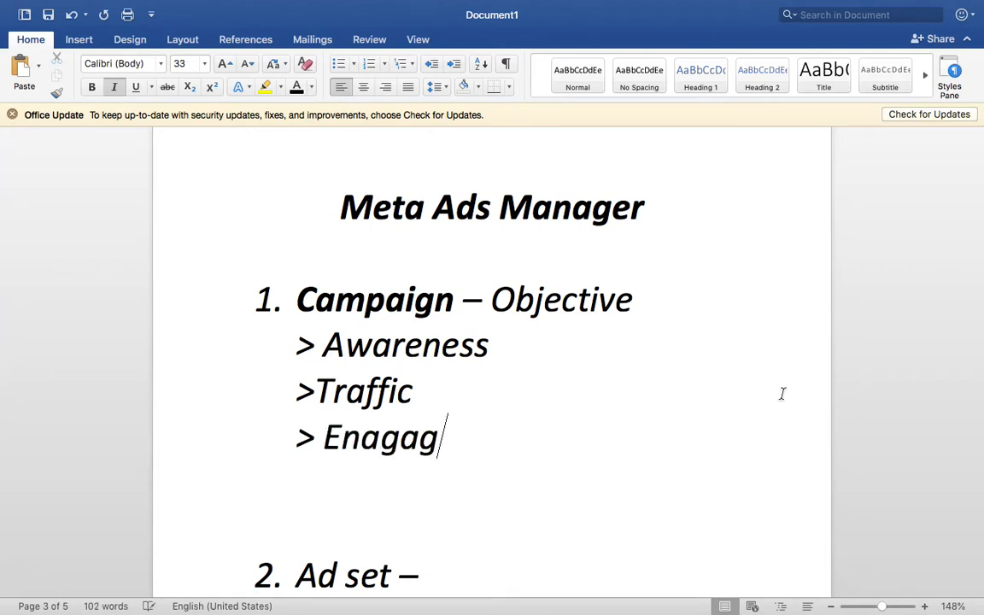
pyautogui.write('ement')
pyautogui.press('Return')
pyautogui.write('> ')
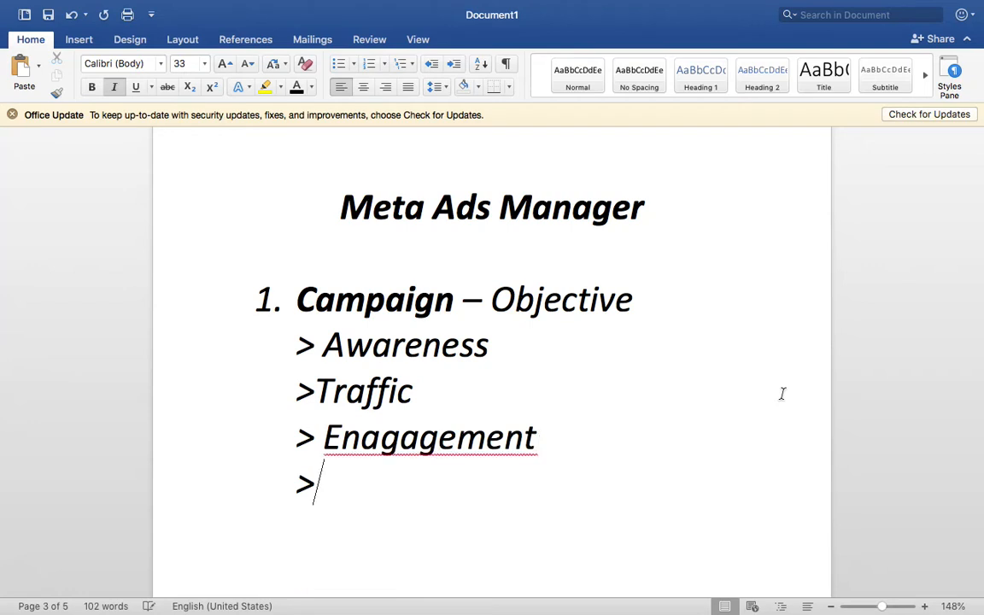
pyautogui.write('Leads')
pyautogui.scroll(-2, 783, 403)
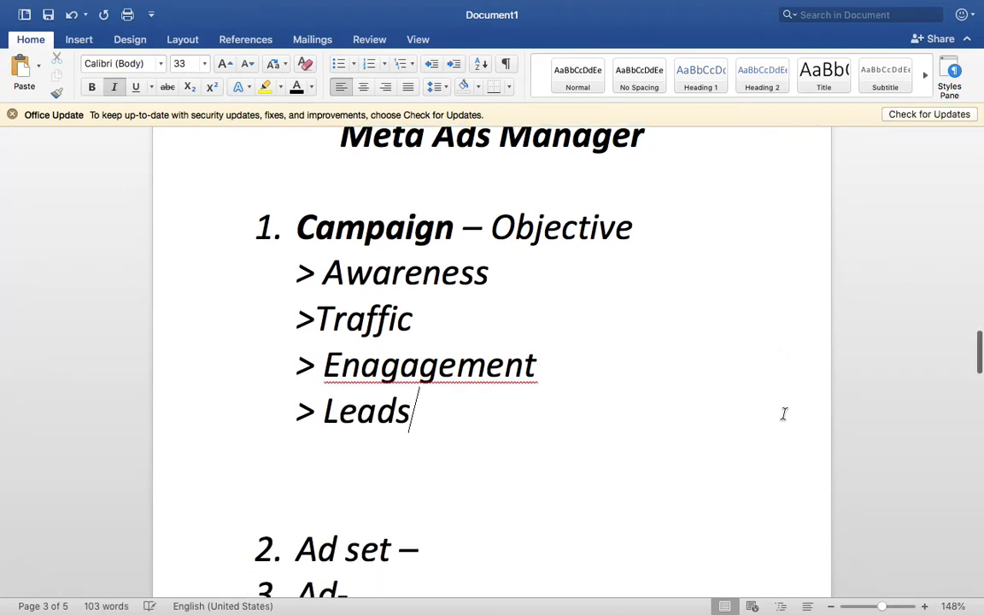
pyautogui.press('Return')
pyautogui.write('> S')
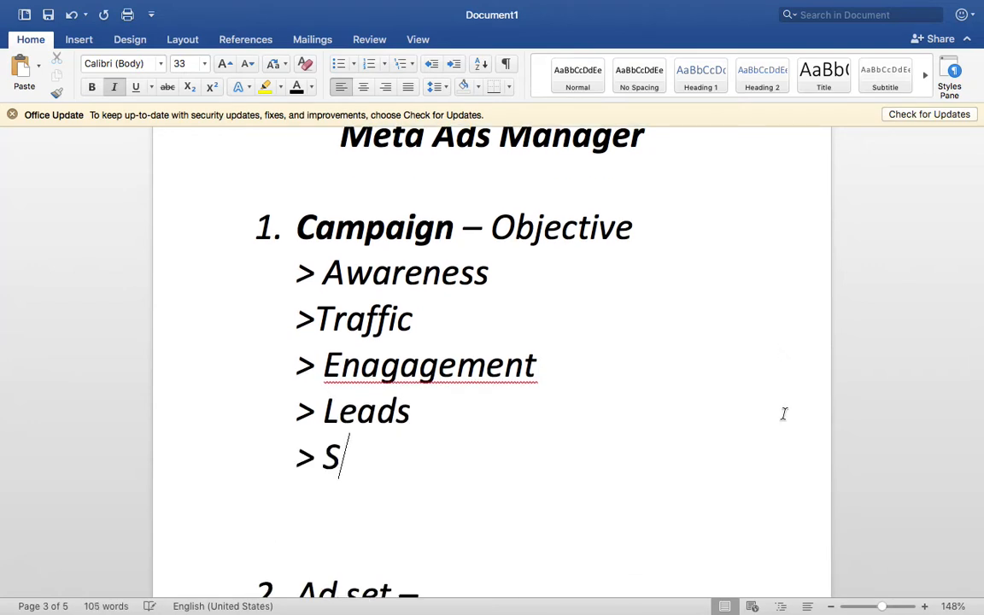
pyautogui.write('ales')
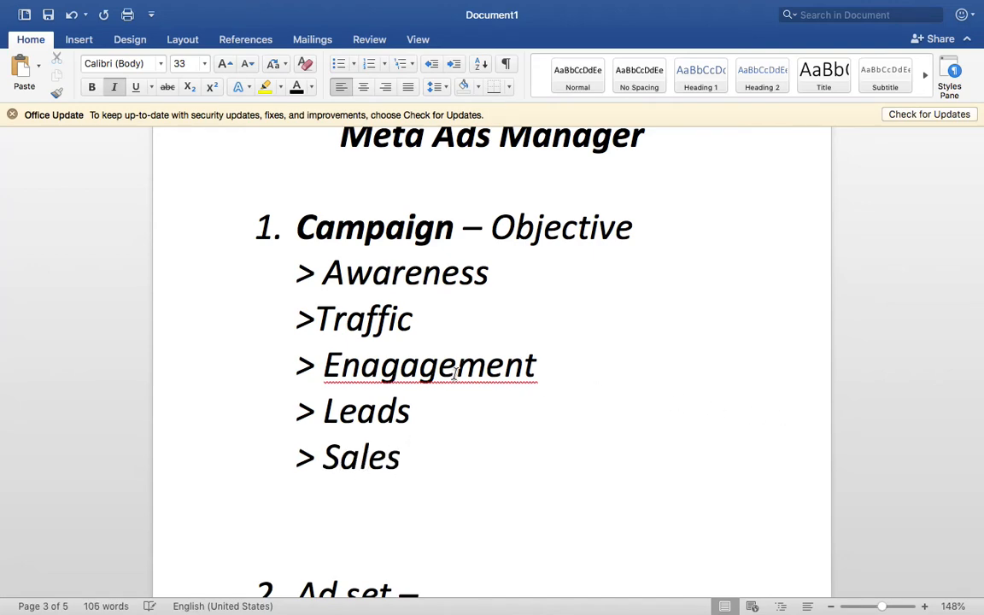
pyautogui.click(456, 377)
pyautogui.rightClick(456, 377)
pyautogui.click(586, 398)
# Insert a '> App' line between Leads and Sales, then choose Awareness in Ads Manager
pyautogui.hotkey('ctrl', 'Right')
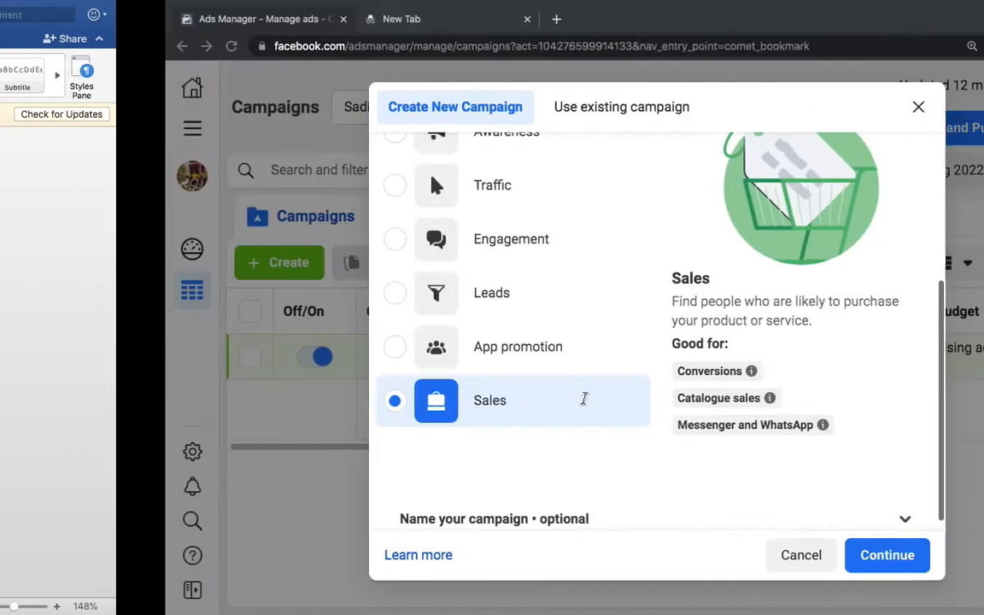
pyautogui.scroll(1, 561, 405)
pyautogui.hotkey('ctrl', 'Left')
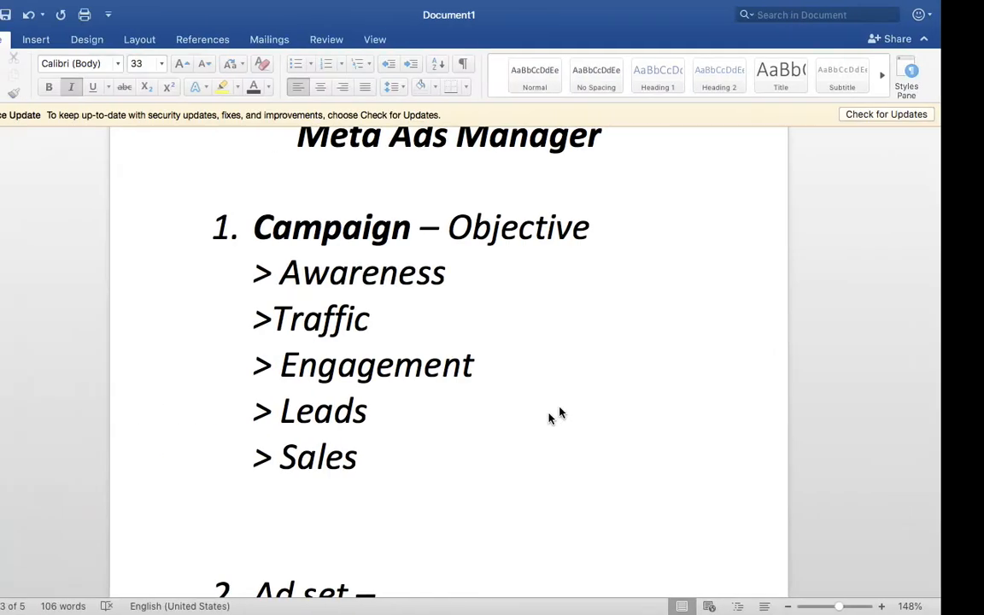
pyautogui.click(479, 410)
pyautogui.press('Return')
pyautogui.write('Ap')
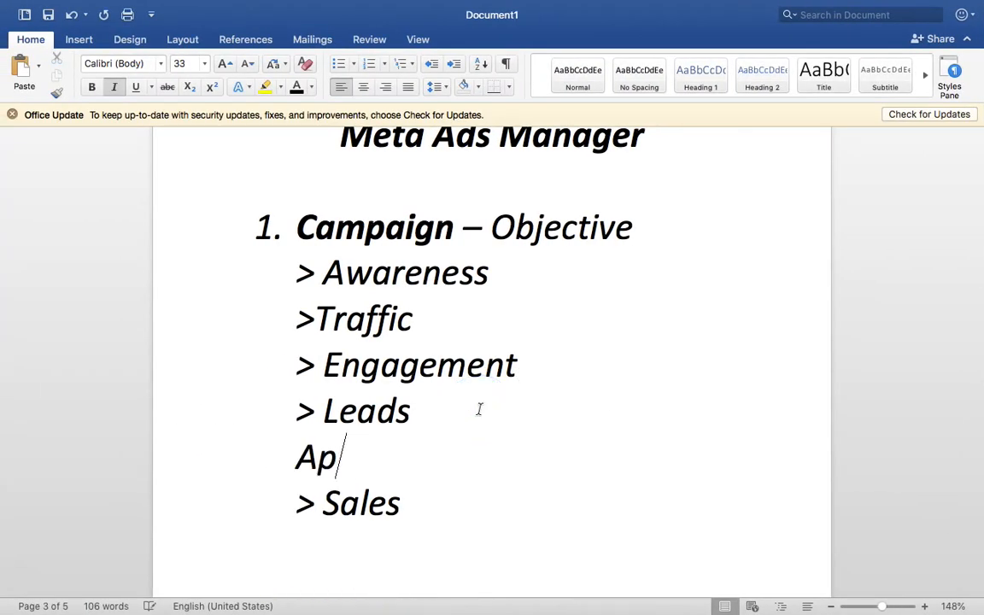
pyautogui.press('BackSpace')
pyautogui.press('BackSpace')
pyautogui.write('> App')
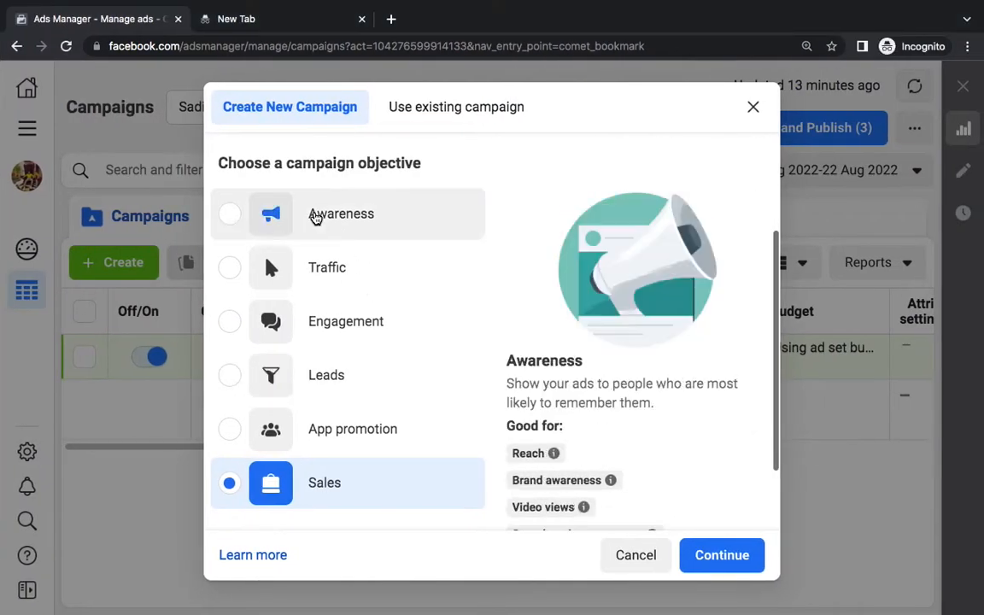
pyautogui.click(316, 215)
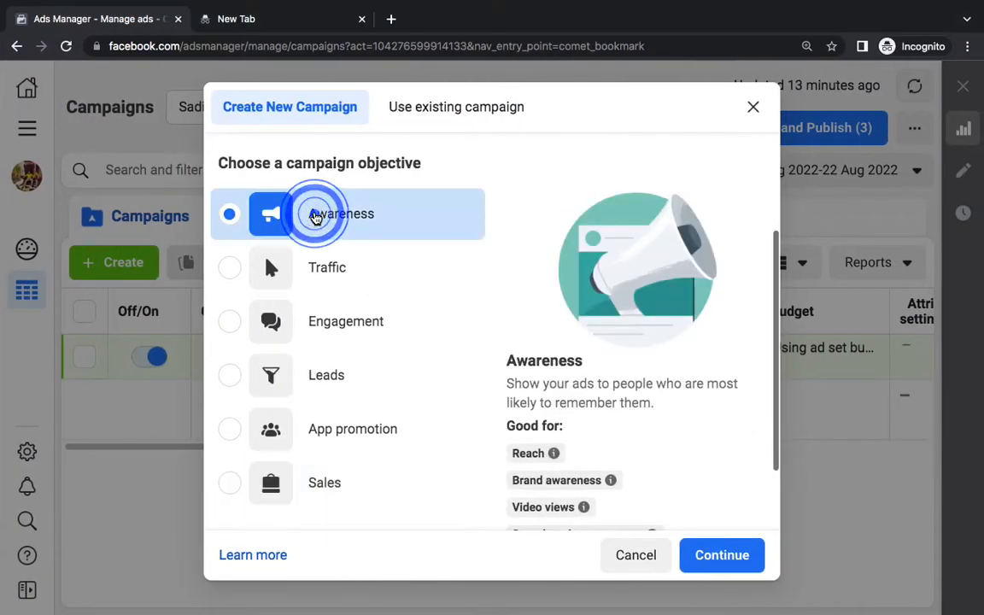
# Continue with the Awareness objective, rename the campaign 'MY FIRST Ad', and proceed to the ad set
pyautogui.scroll(-1, 714, 402)
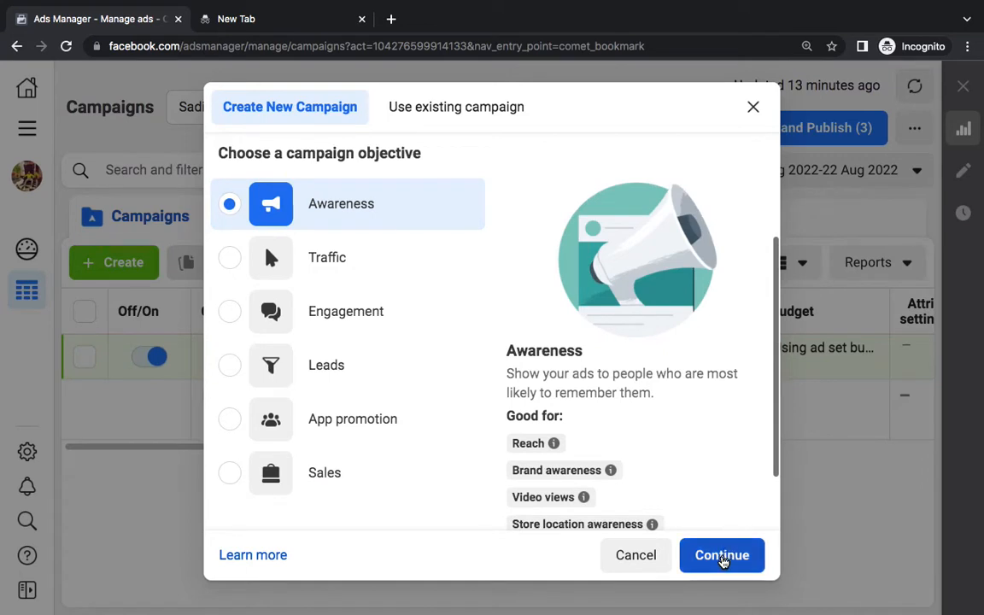
pyautogui.click(722, 557)
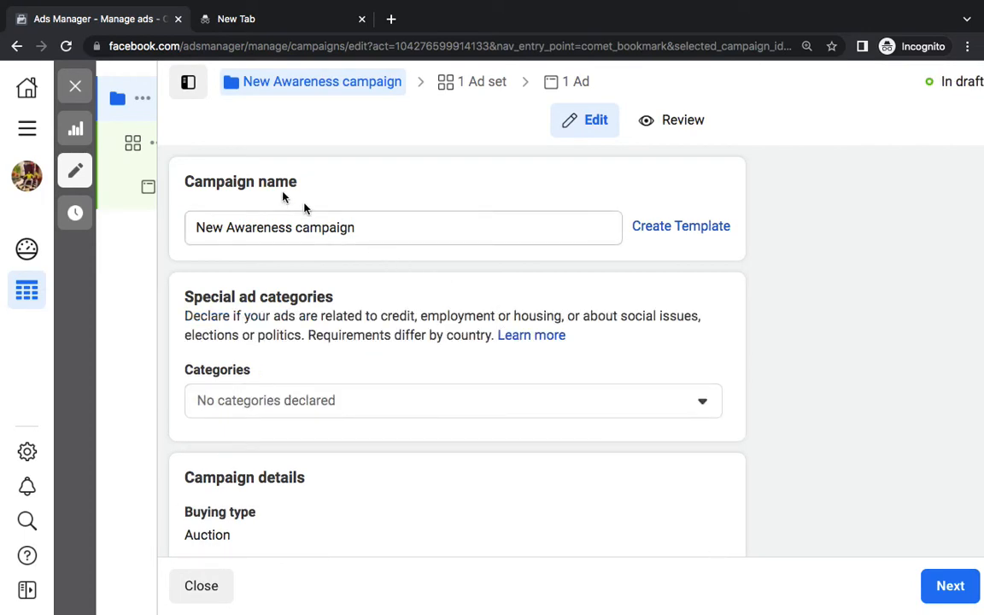
pyautogui.doubleClick(248, 182)
pyautogui.click(249, 182)
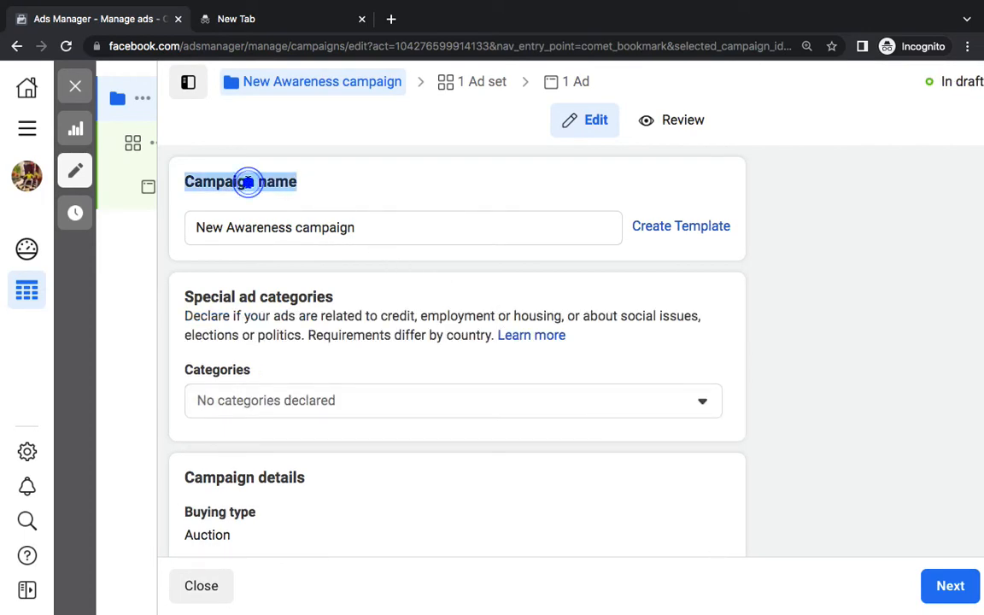
pyautogui.tripleClick(276, 227)
pyautogui.press('BackSpace')
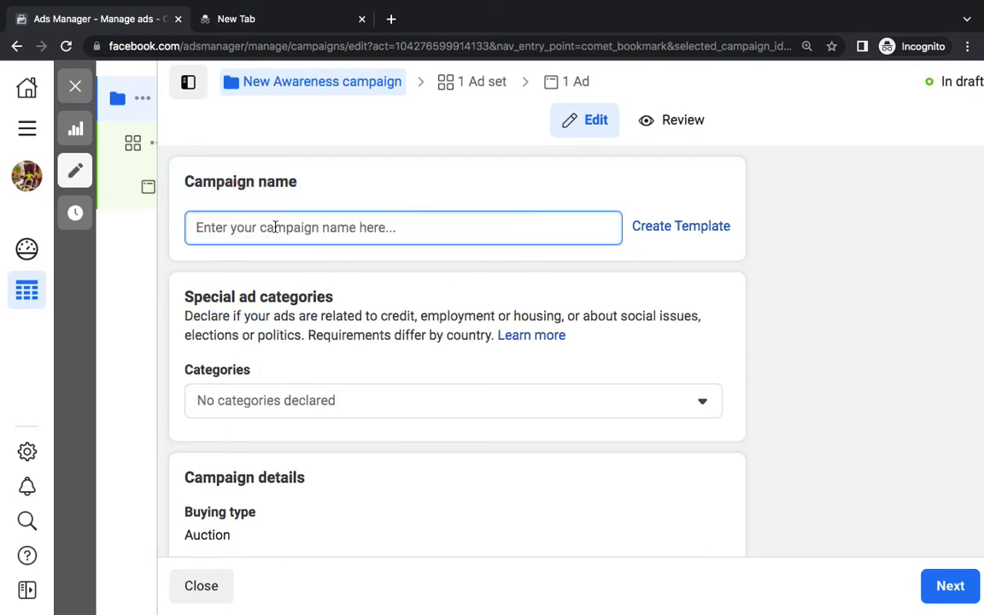
pyautogui.write('MY FIRST ')
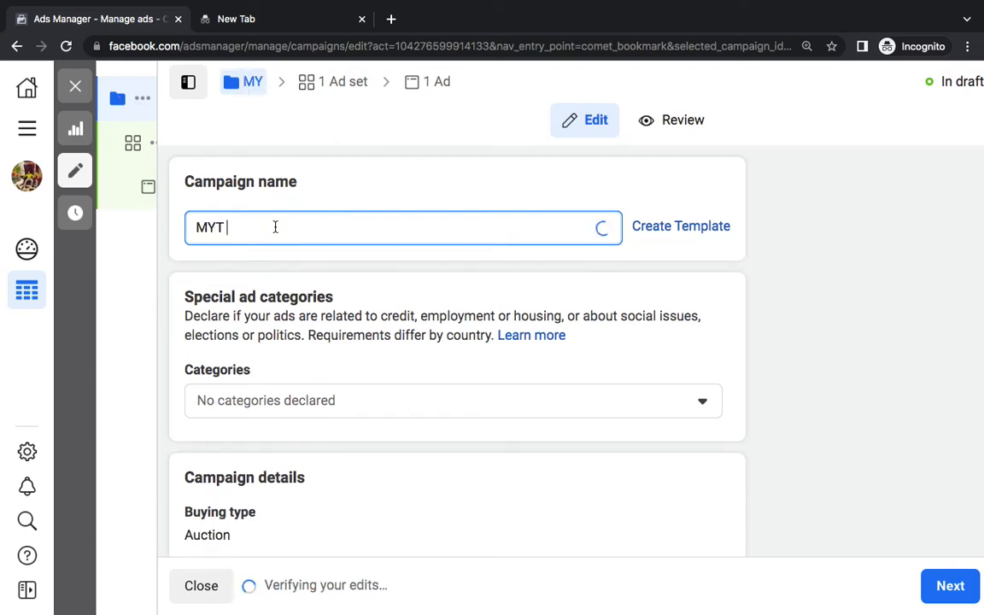
pyautogui.write('AD')
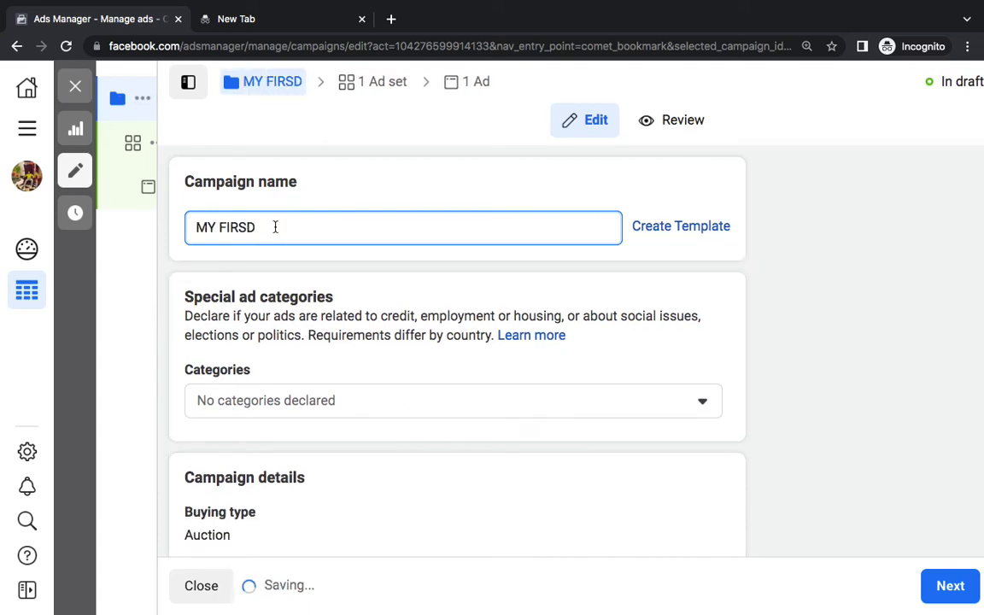
pyautogui.press('BackSpace')
pyautogui.write('T')
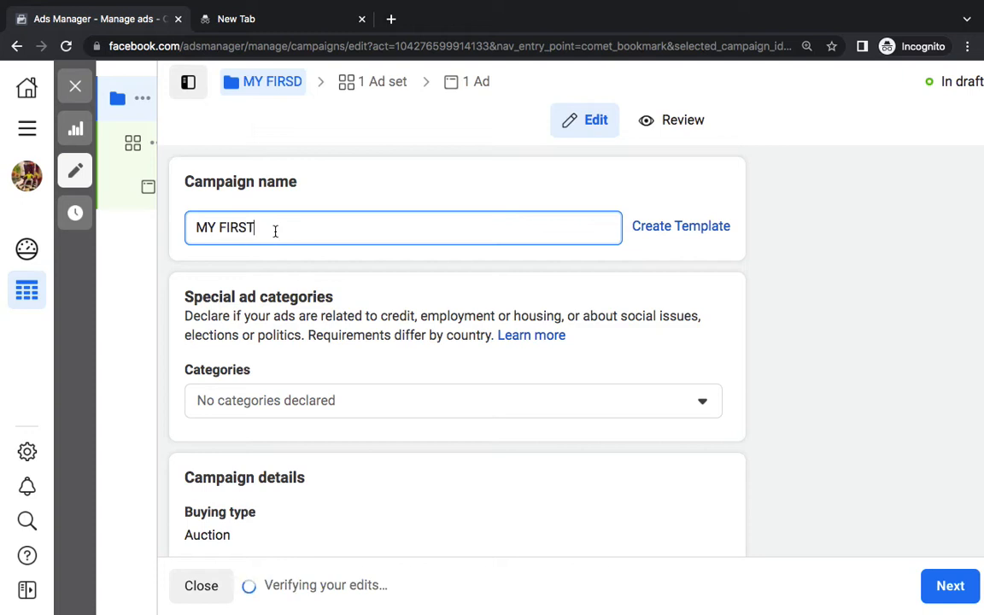
pyautogui.write(' Ad')
pyautogui.click(329, 170)
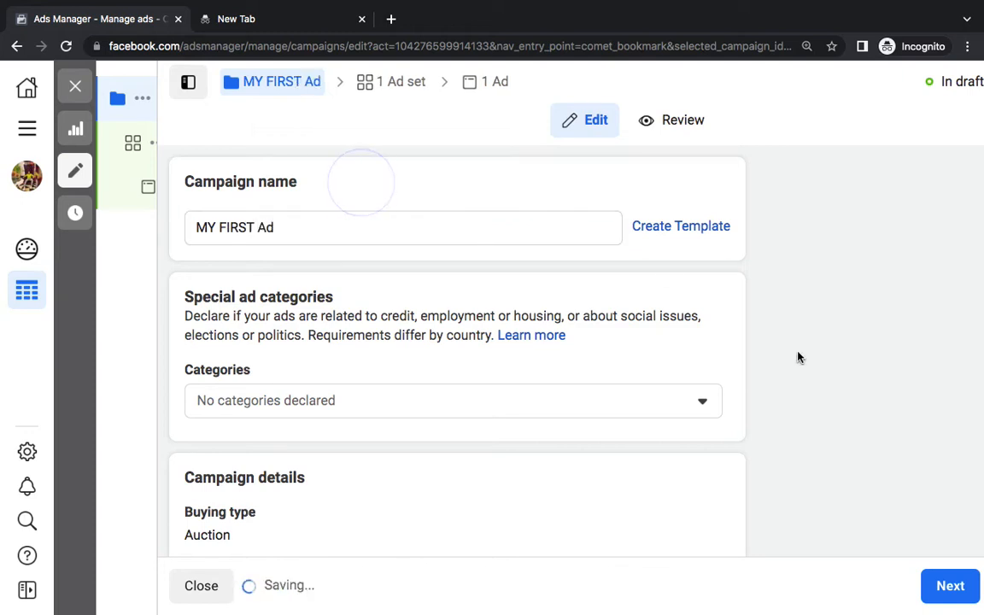
pyautogui.click(950, 586)
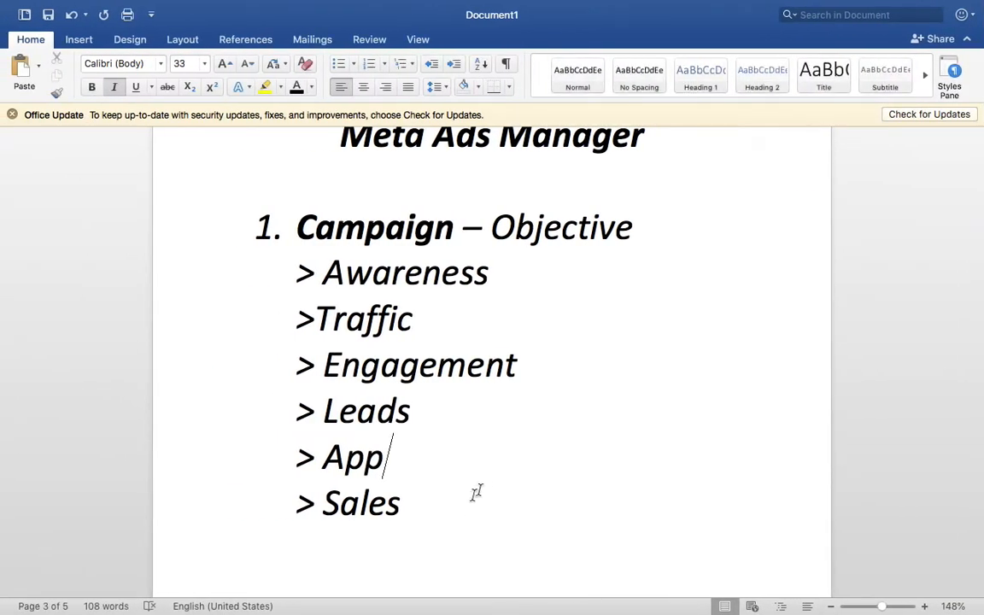
# Delete the objective lines, append ', Name' after Objective, and remove blank lines above Ad set
pyautogui.moveTo(462, 507); pyautogui.dragTo(306, 265)
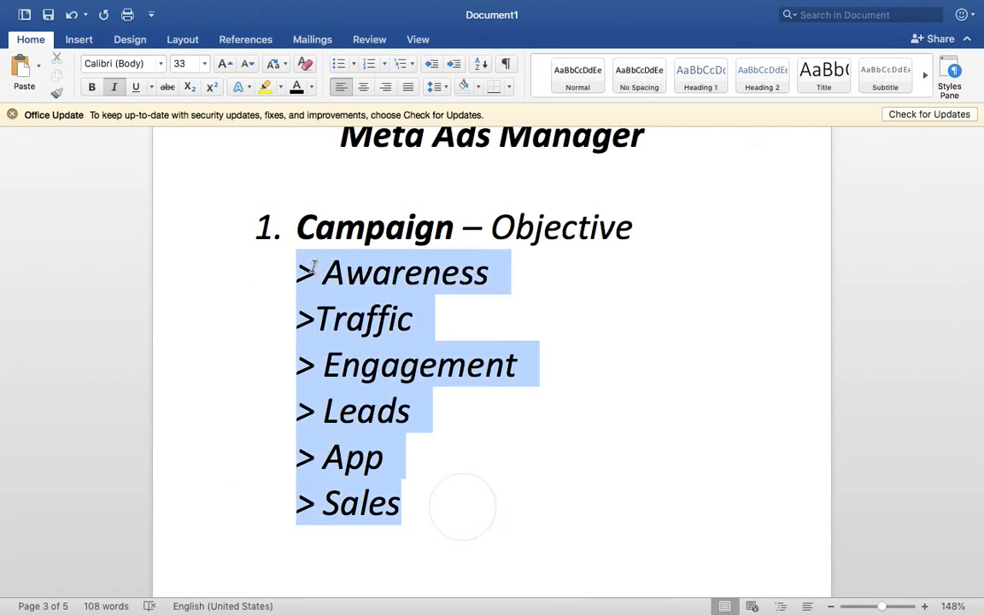
pyautogui.press('BackSpace')
pyautogui.click(636, 224)
pyautogui.write(', Name')
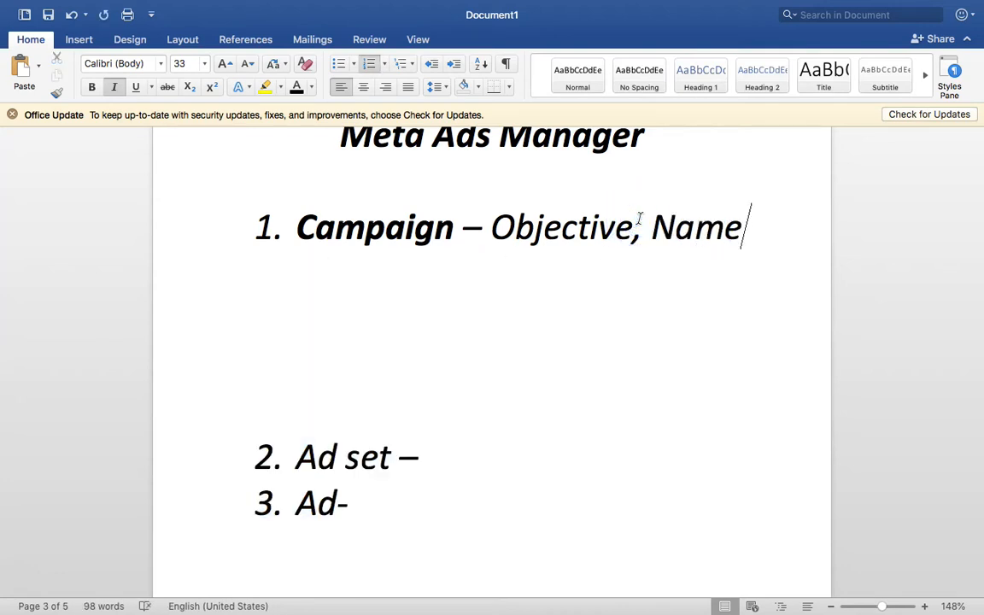
pyautogui.click(416, 376)
pyautogui.press('BackSpace')
pyautogui.press('BackSpace')
pyautogui.press('BackSpace')
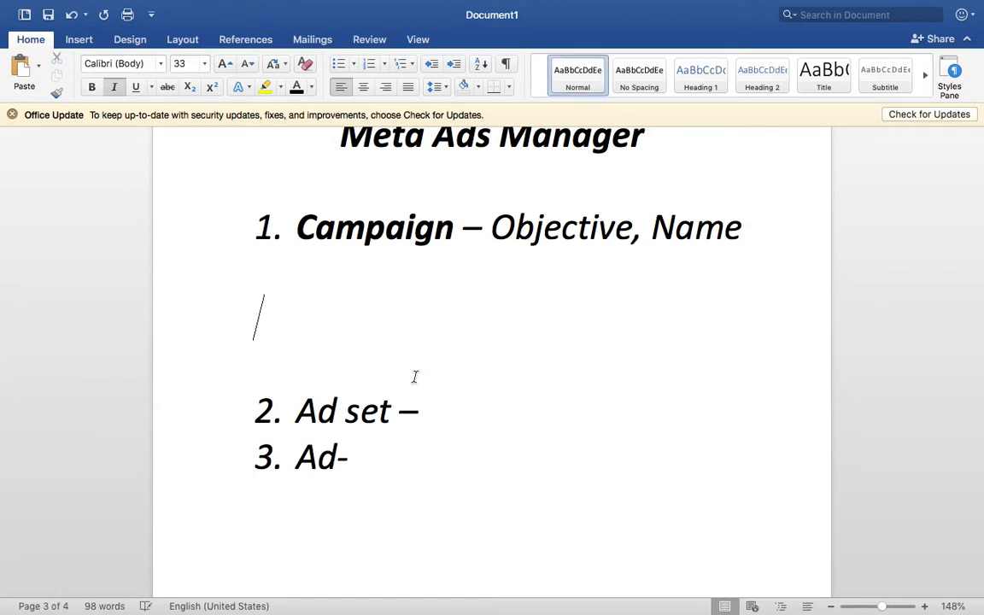
pyautogui.press('BackSpace')
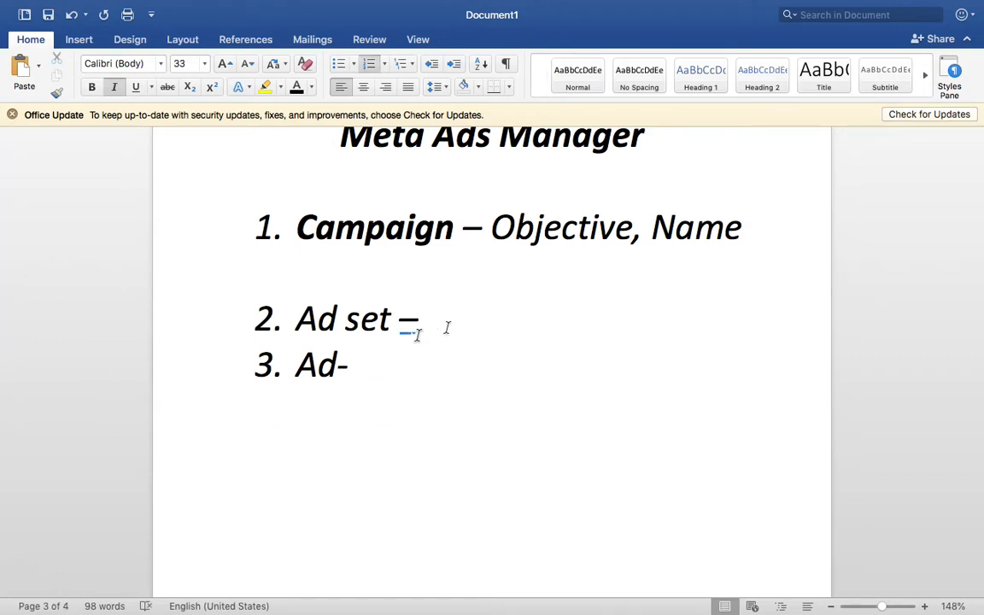
# Add a new line below the Ad set item and make 'Ad set' bold
pyautogui.click(456, 325)
pyautogui.hotkey('shift', 'Return')
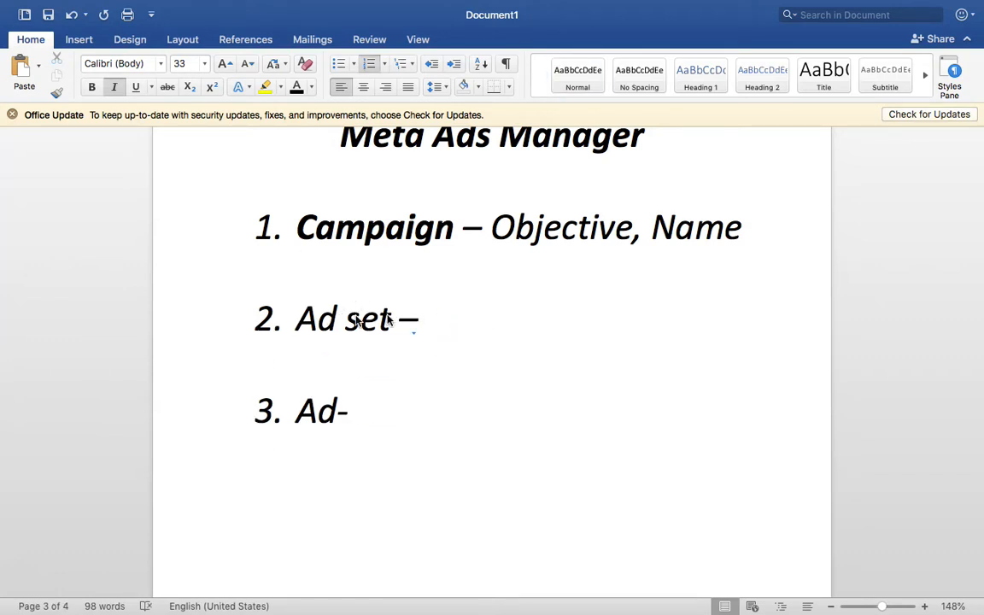
pyautogui.click(391, 318)
pyautogui.moveTo(387, 315); pyautogui.dragTo(323, 319)
pyautogui.press('super+b')
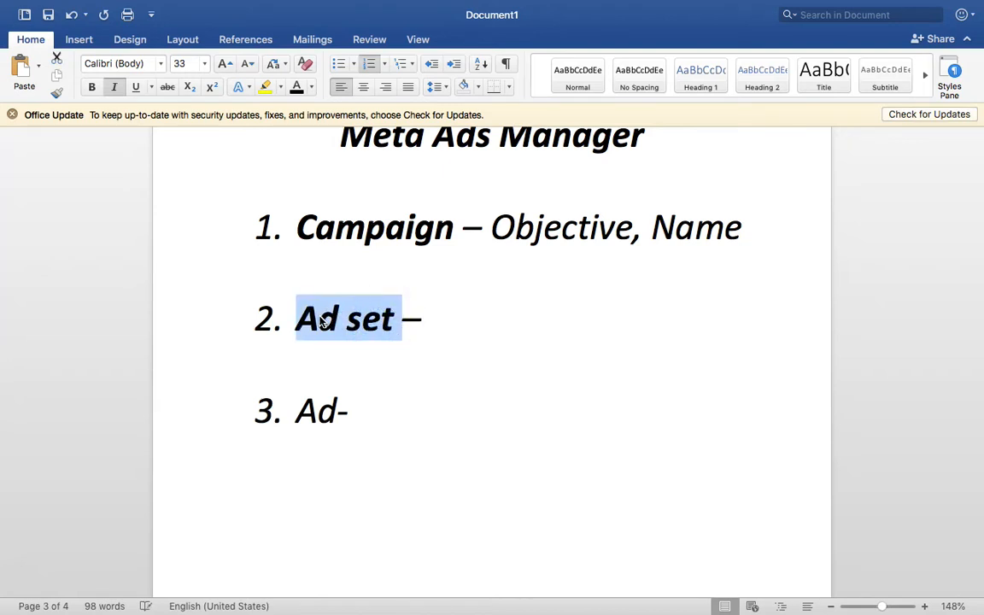
pyautogui.click(459, 318)
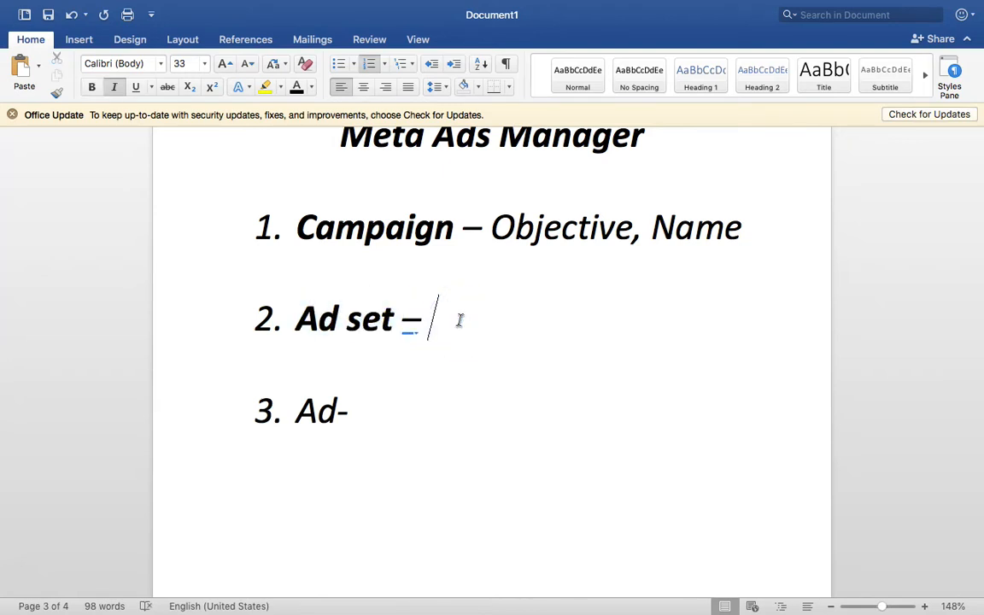
# Highlight the Meta Ads Manager title in yellow, then switch to the Finder desktop copy progress
pyautogui.scroll(2, 462, 319)
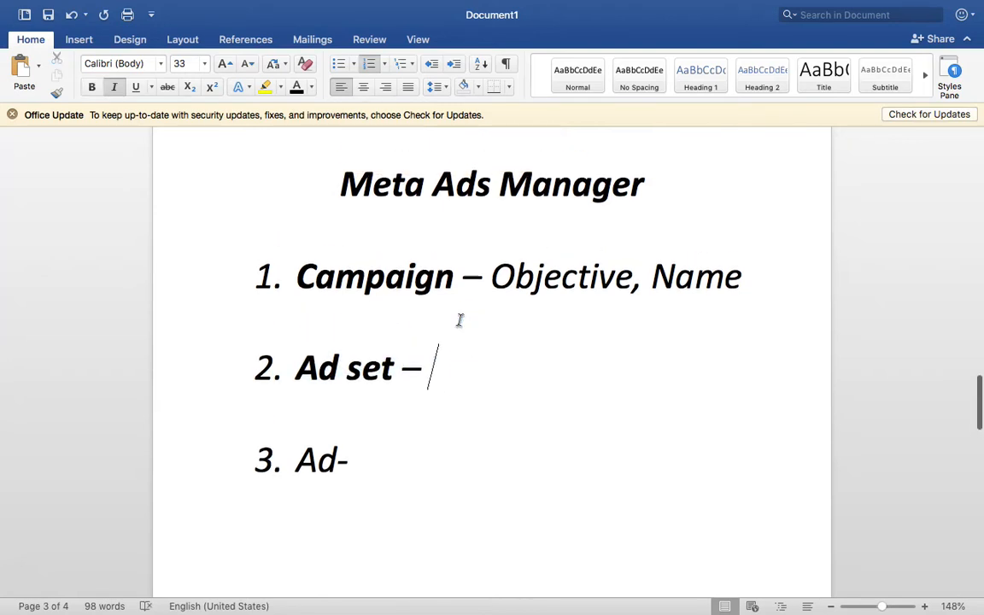
pyautogui.tripleClick(446, 194)
pyautogui.click(256, 88)
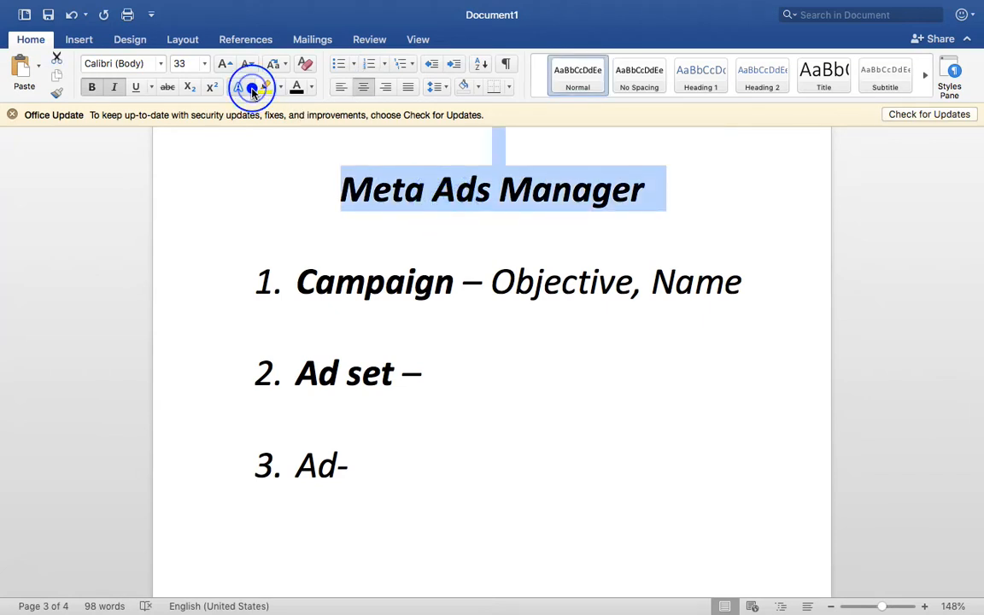
pyautogui.click(257, 88)
pyautogui.click(257, 88)
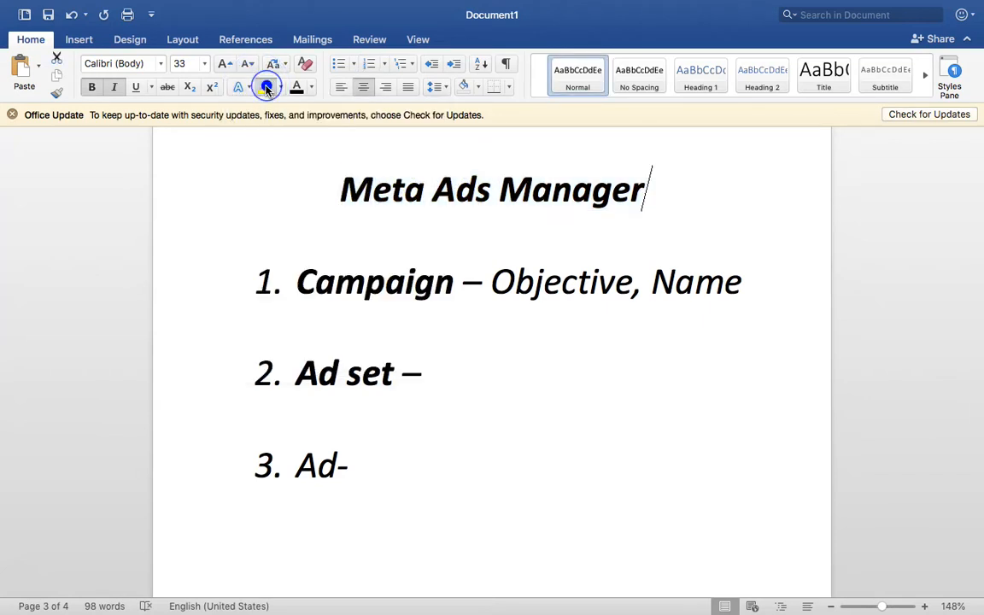
pyautogui.click(524, 434)
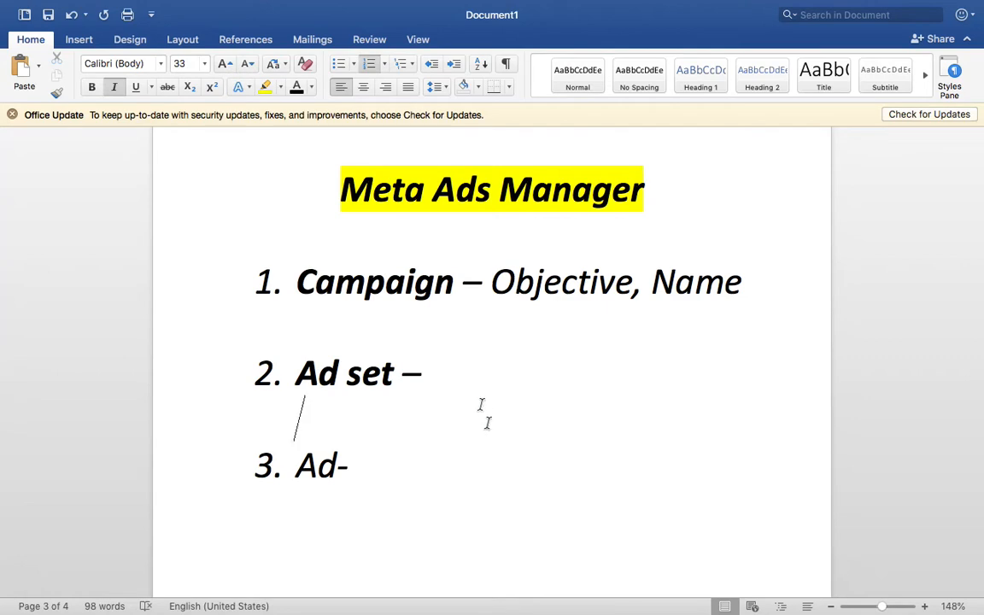
pyautogui.click(478, 368)
pyautogui.hotkey('ctrl', 'Left')
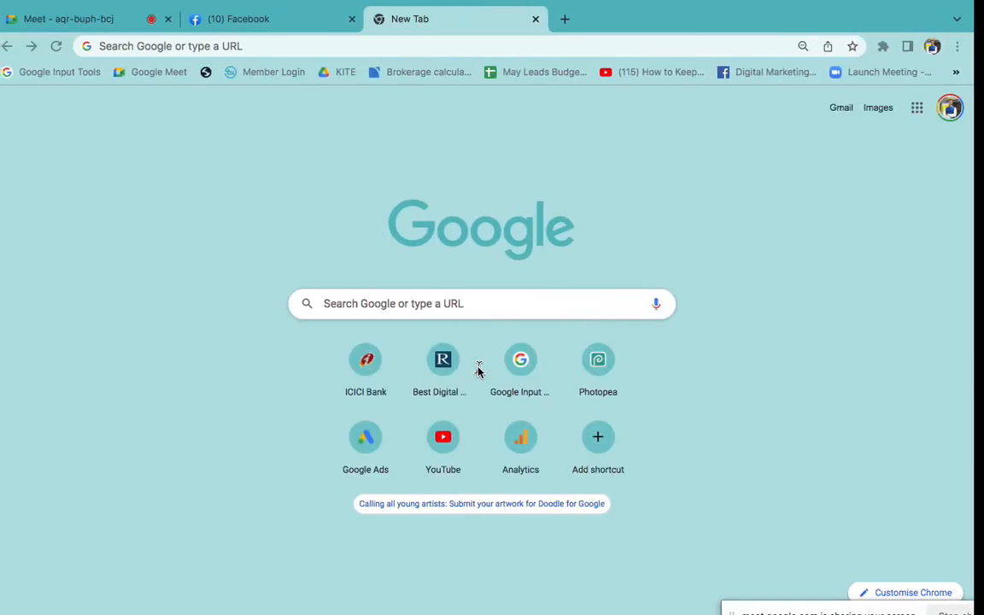
pyautogui.hotkey('ctrl', 'Left')
pyautogui.click(352, 106)
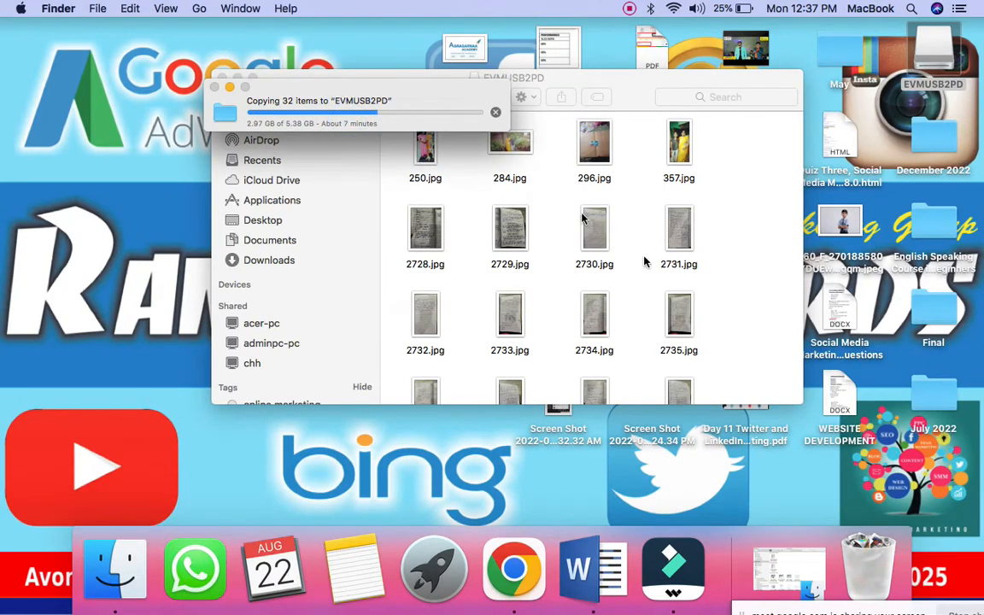
# Minimise the Finder window to the Dock, check the EVMUSB2PD copy progress, and return to Word
pyautogui.scroll(-20, 644, 258)
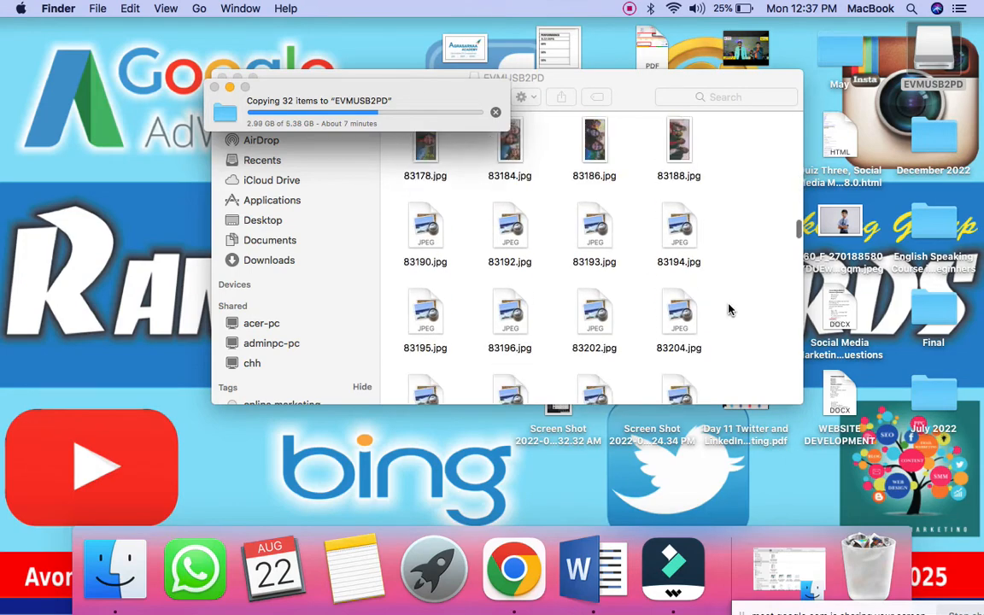
pyautogui.scroll(20, 728, 305)
pyautogui.click(2, 396)
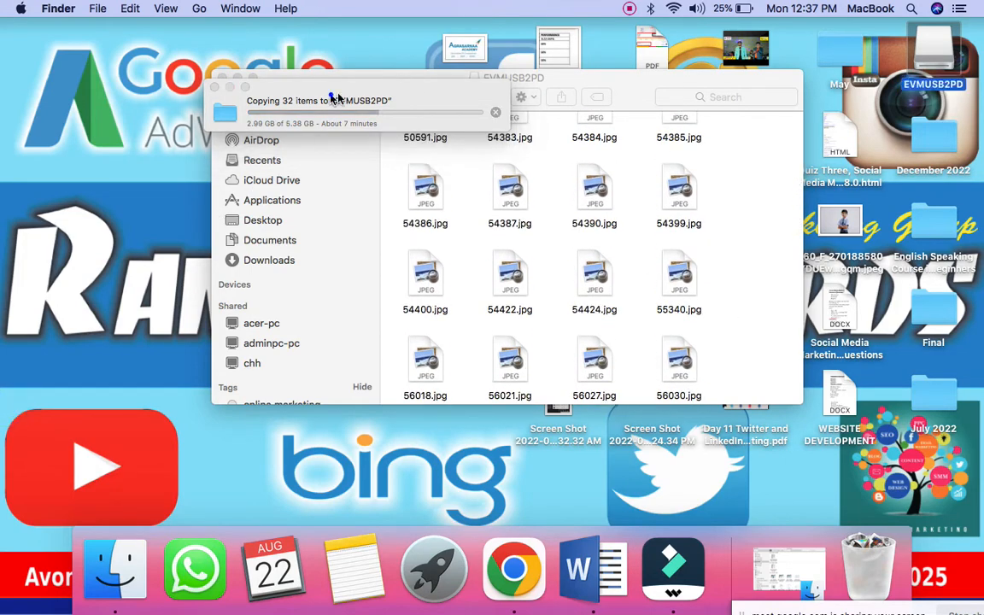
pyautogui.click(297, 85)
pyautogui.click(237, 79)
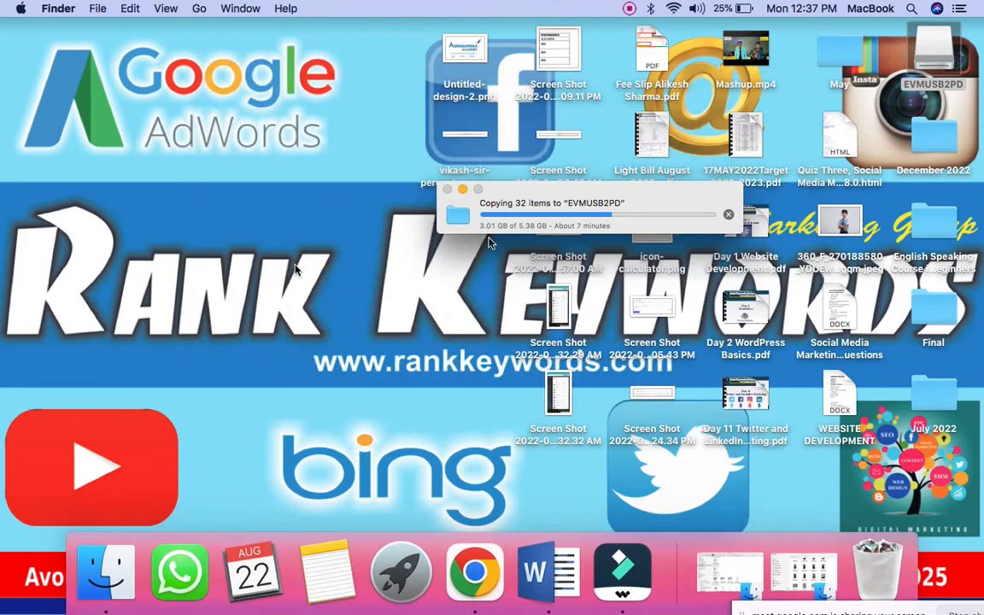
pyautogui.click(612, 197)
pyautogui.click(558, 202)
pyautogui.click(573, 214)
pyautogui.click(571, 223)
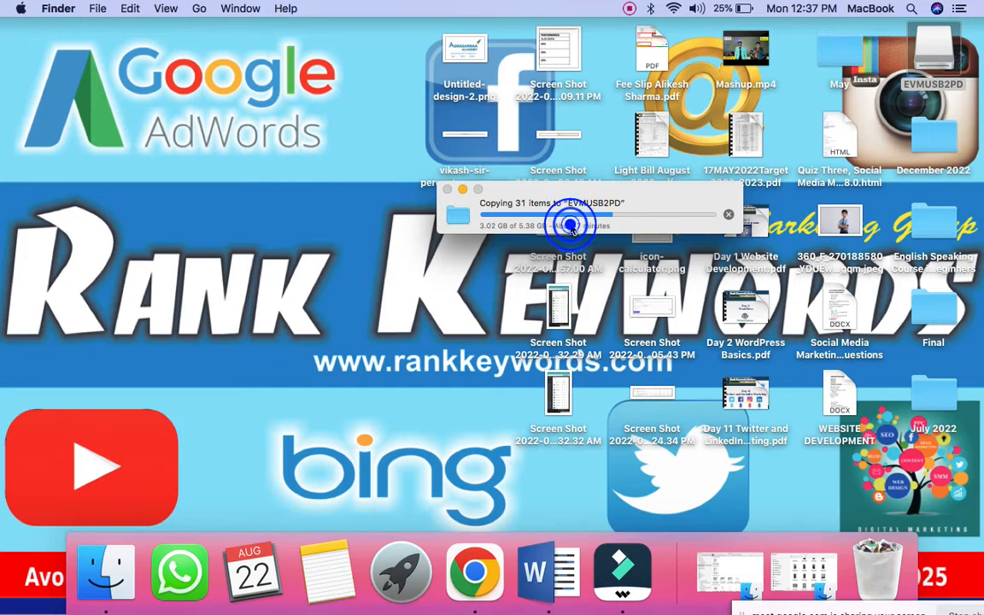
pyautogui.click(921, 64)
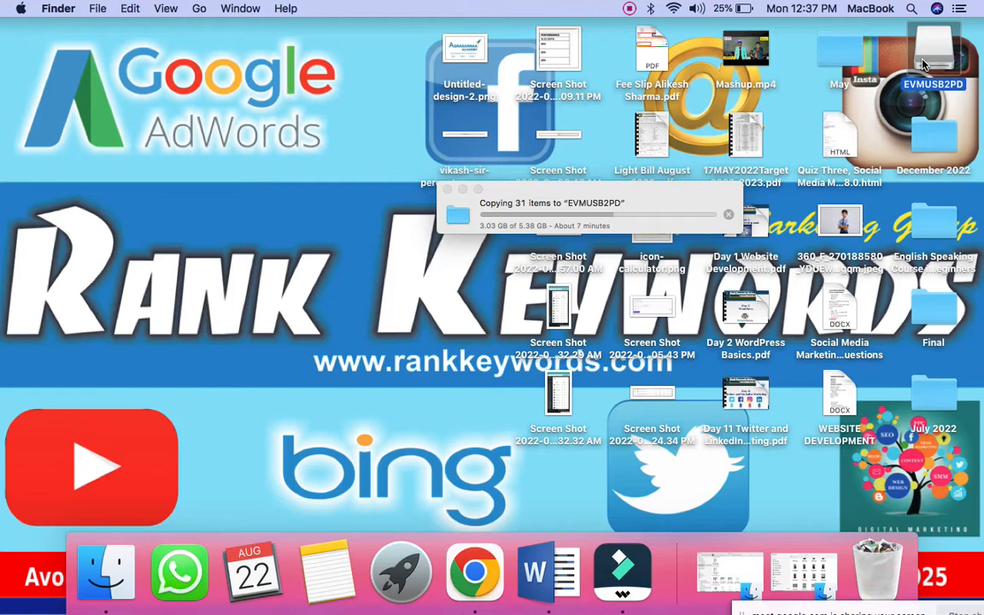
pyautogui.hotkey('ctrl', 'Right')
pyautogui.hotkey('ctrl', 'Right')
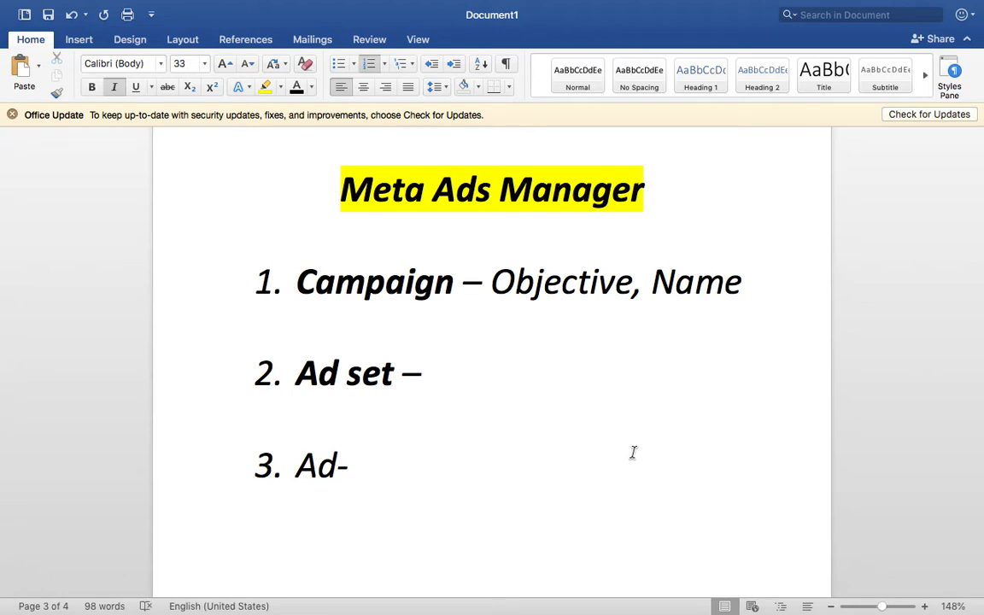
# Add 'Budget, Audience, Placements' after 'Ad set –' in item 2, then switch to Ads Manager
pyautogui.write('Budget')
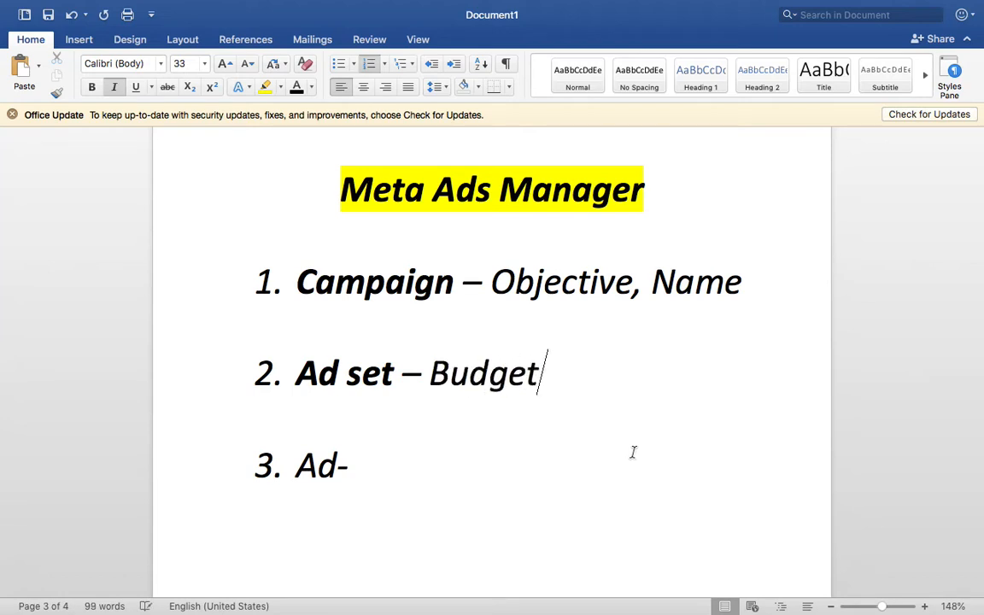
pyautogui.write(', Aud')
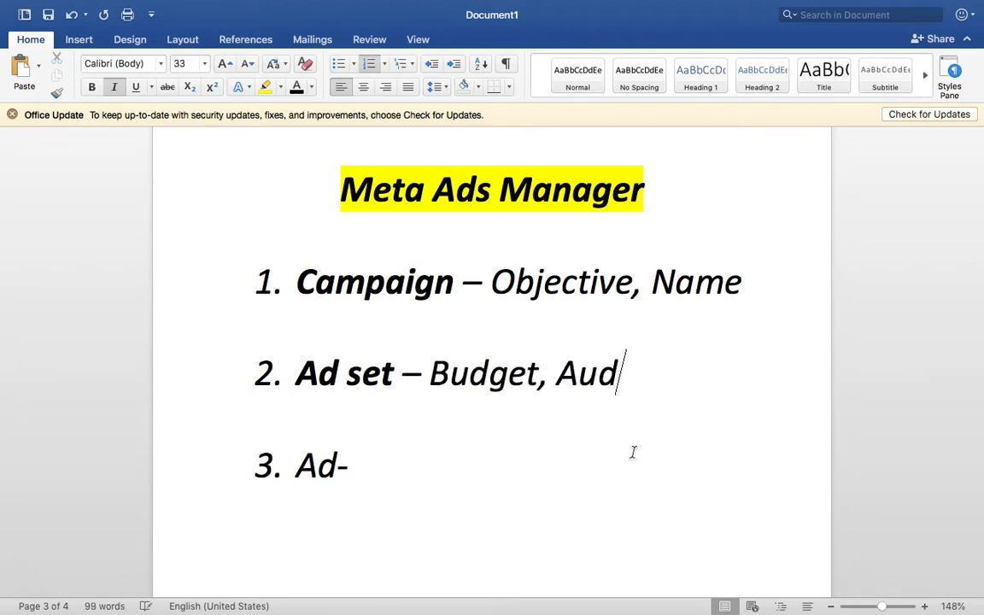
pyautogui.write('ience,')
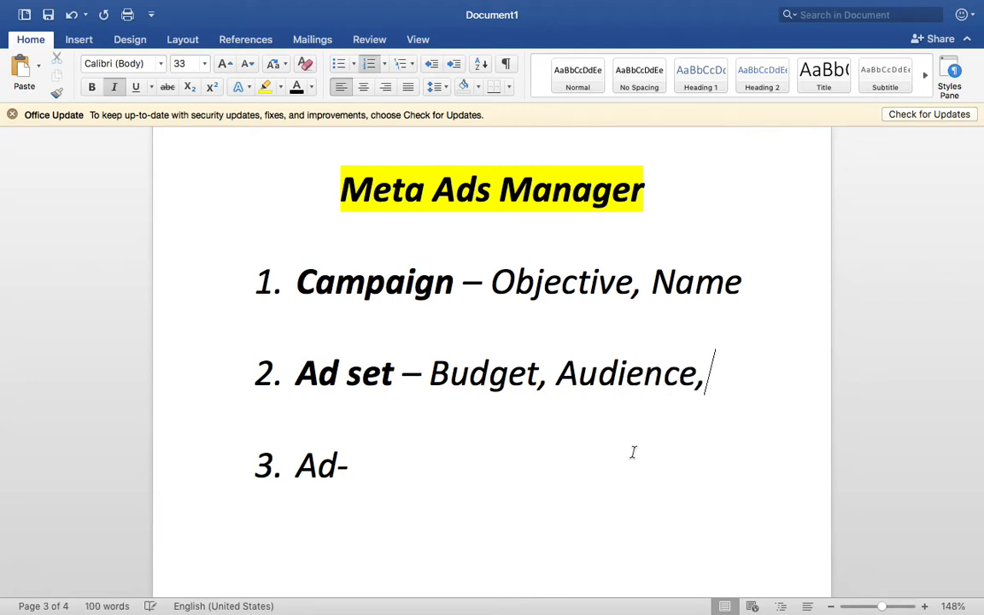
pyautogui.write(' Plac')
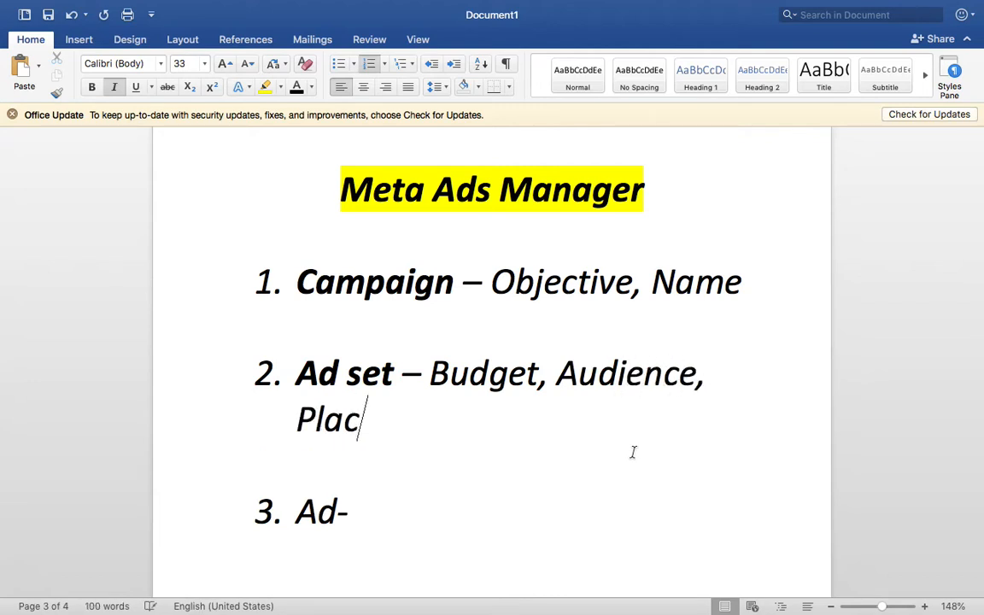
pyautogui.write('ements')
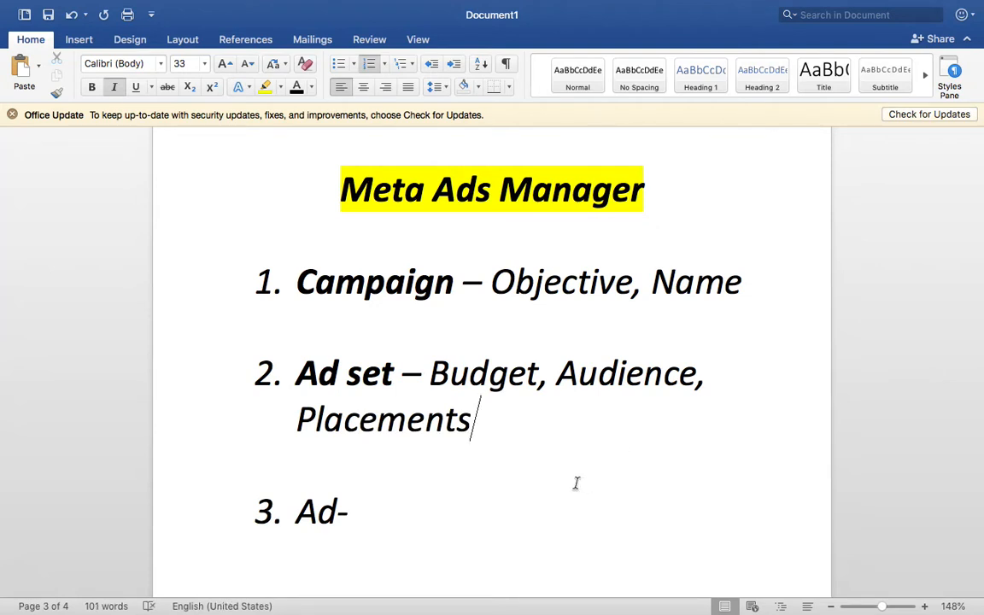
pyautogui.moveTo(621, 439); pyautogui.dragTo(442, 376)
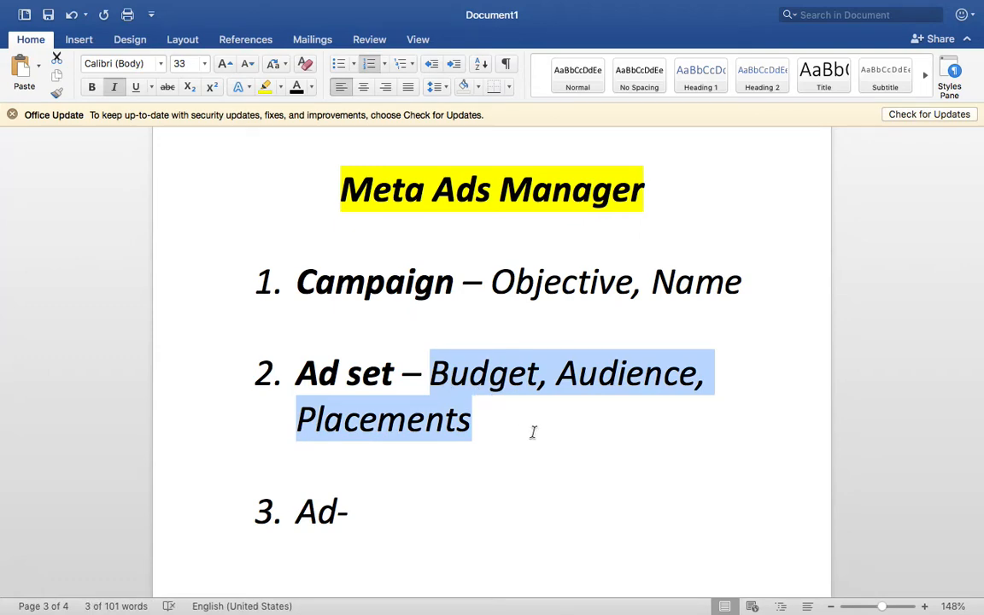
pyautogui.hotkey('ctrl', 'Right')
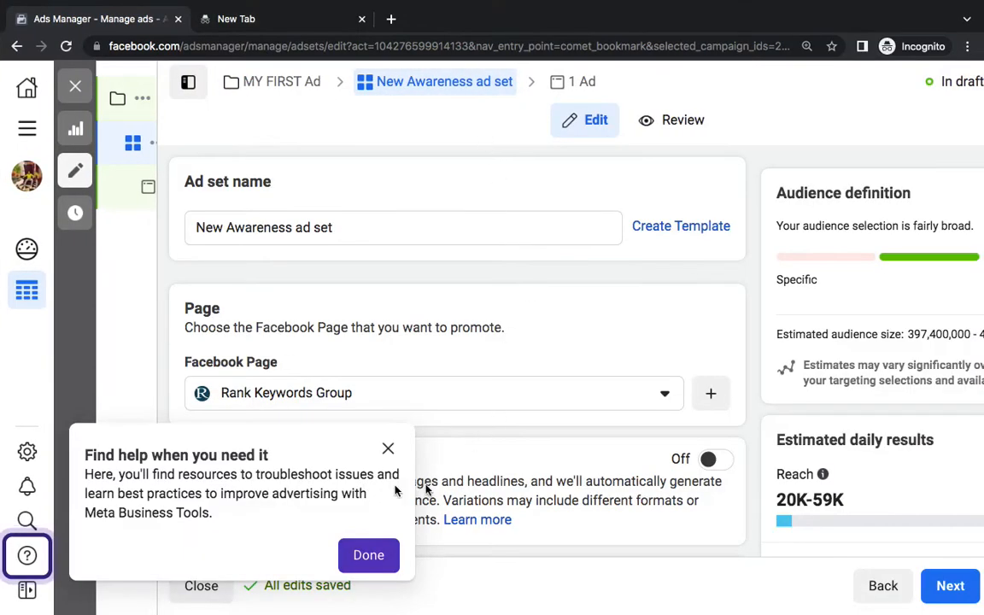
# Close the help popup and change the ad set's daily budget from ₹200.00 to ₹500.00
pyautogui.click(388, 448)
pyautogui.scroll(-2, 551, 416)
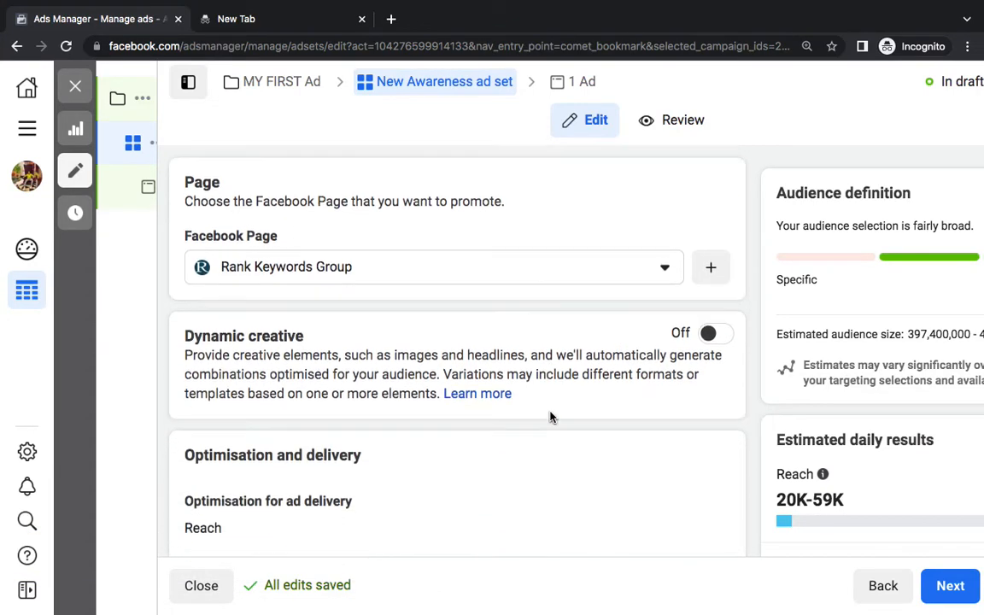
pyautogui.scroll(-8, 551, 416)
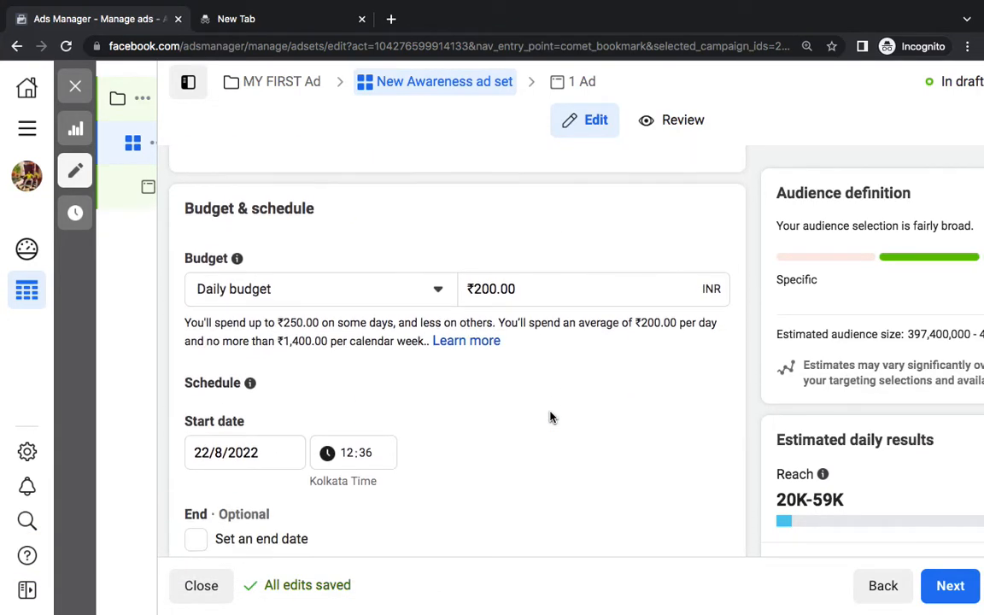
pyautogui.doubleClick(219, 193)
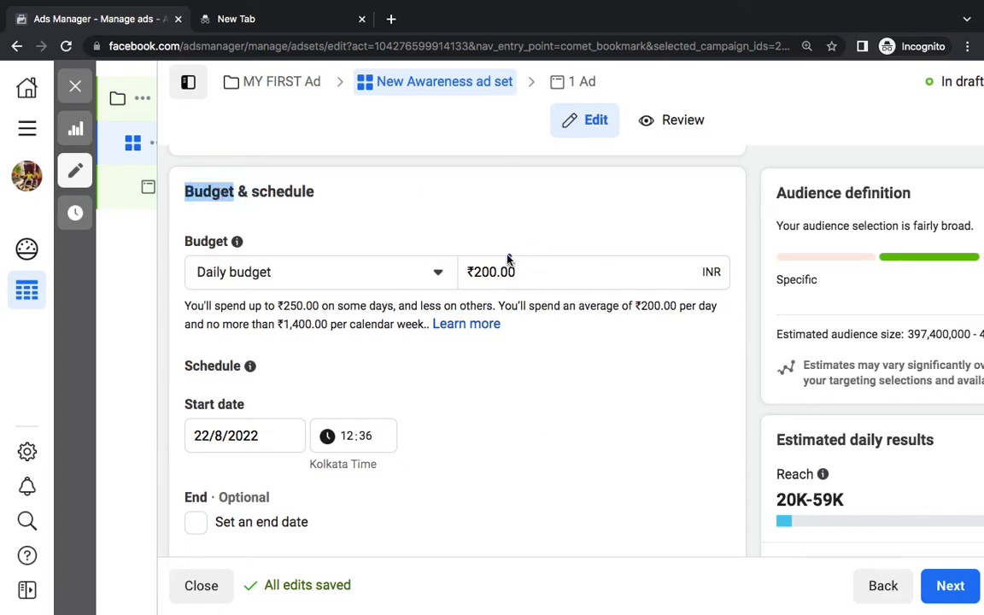
pyautogui.click(488, 270)
pyautogui.write('5')
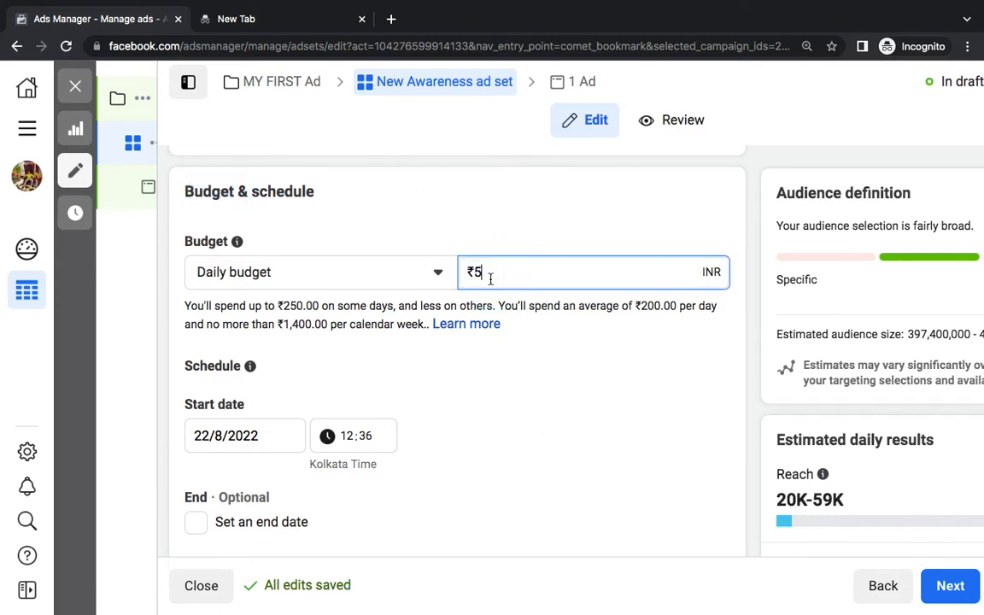
pyautogui.write('00')
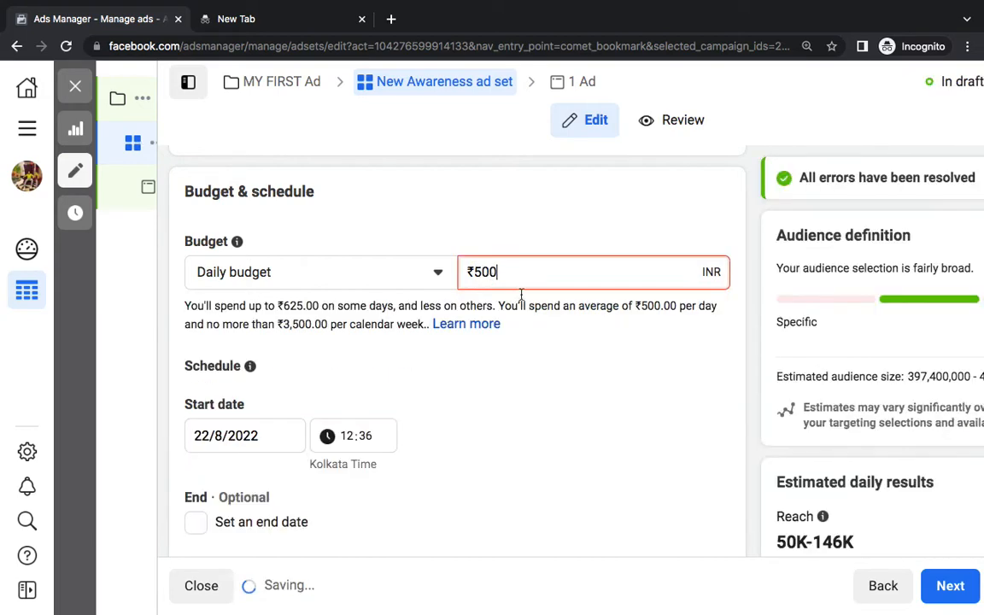
pyautogui.click(604, 410)
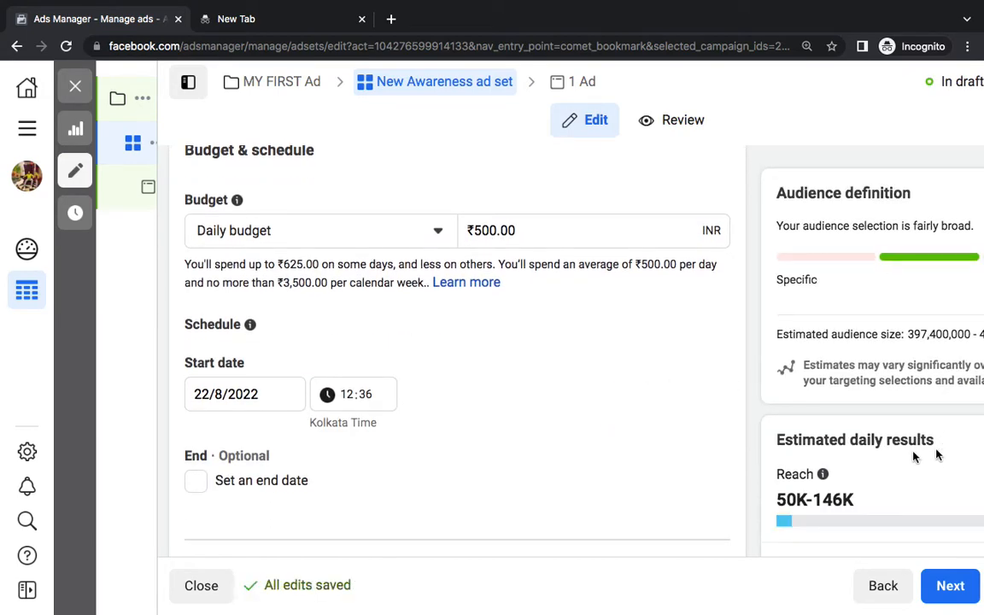
# Scroll down to the ad set's Audience section
pyautogui.scroll(-2, 913, 458)
pyautogui.scroll(-3, 623, 429)
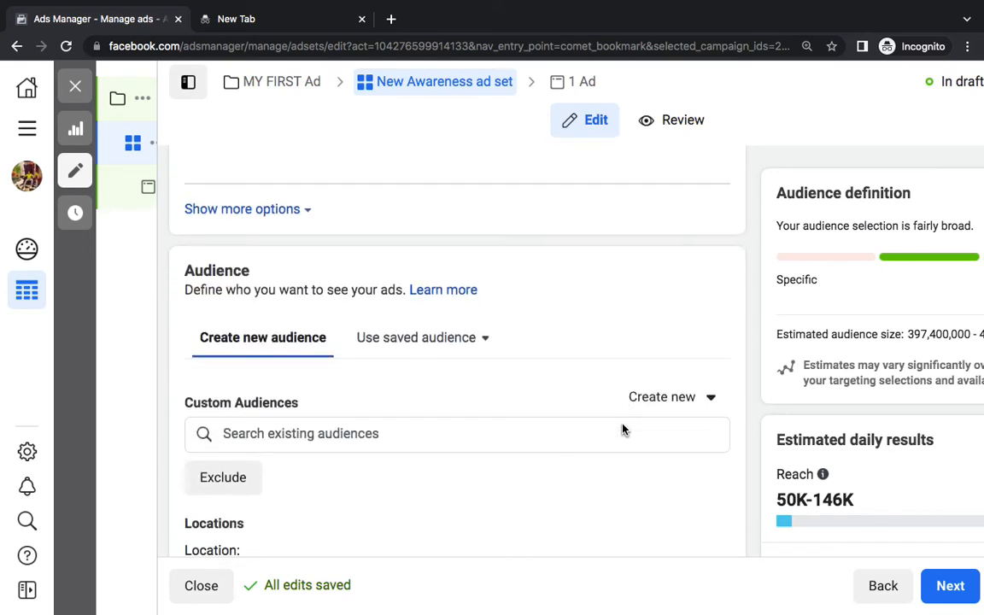
pyautogui.doubleClick(210, 192)
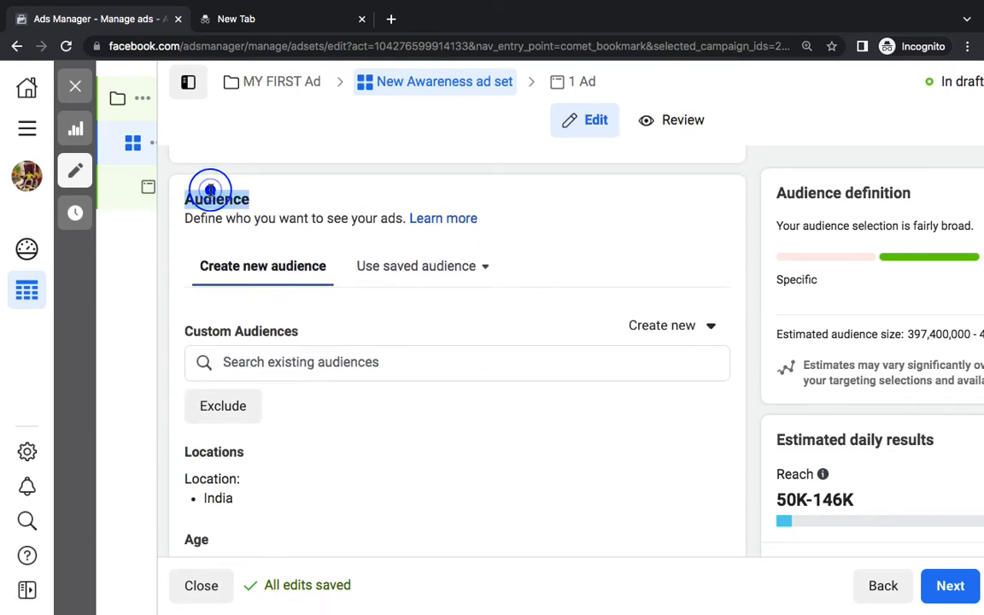
pyautogui.scroll(-3, 385, 403)
pyautogui.scroll(-1, 384, 402)
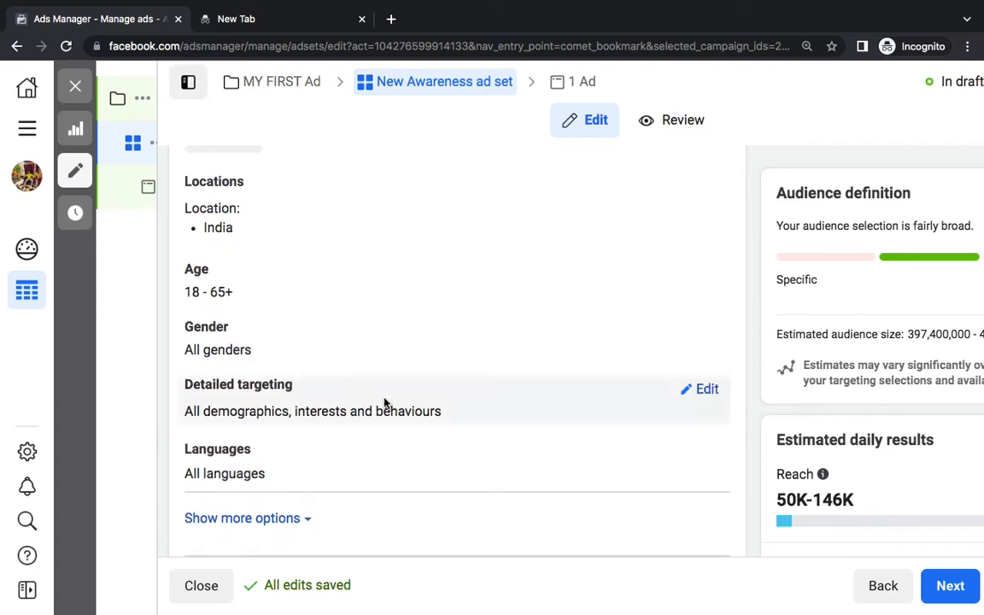
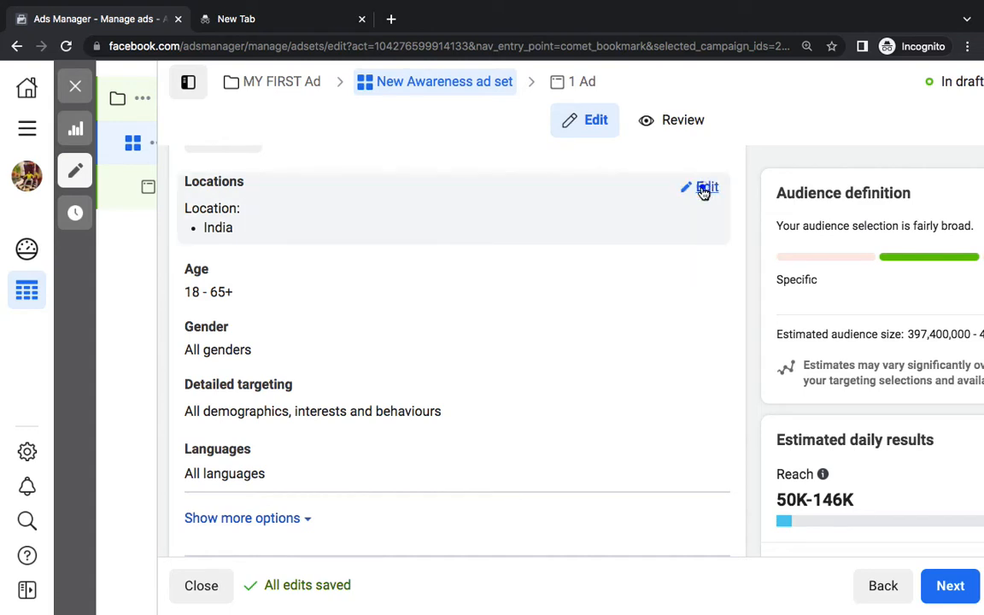
# Replace India with Lucknow, Indore and Kanpur as target cities, each with a 40 km radius
pyautogui.click(704, 187)
pyautogui.click(437, 348)
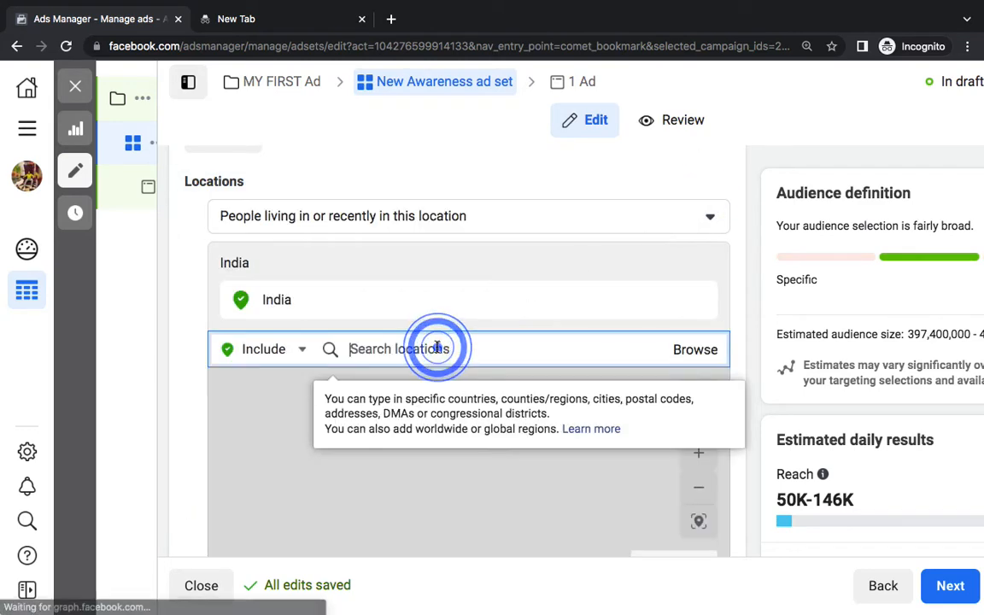
pyautogui.write('lucknow')
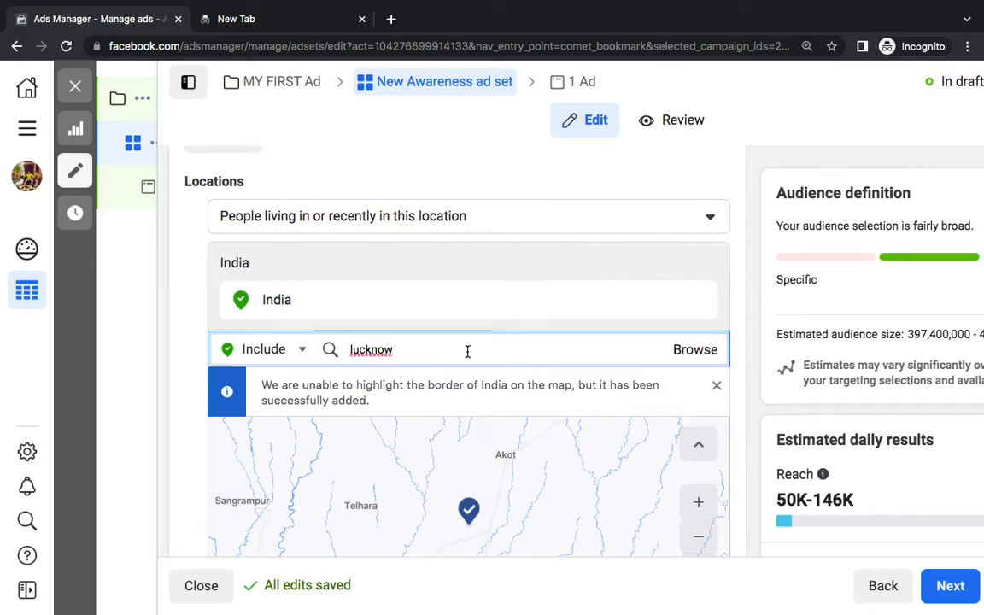
pyautogui.doubleClick(467, 350)
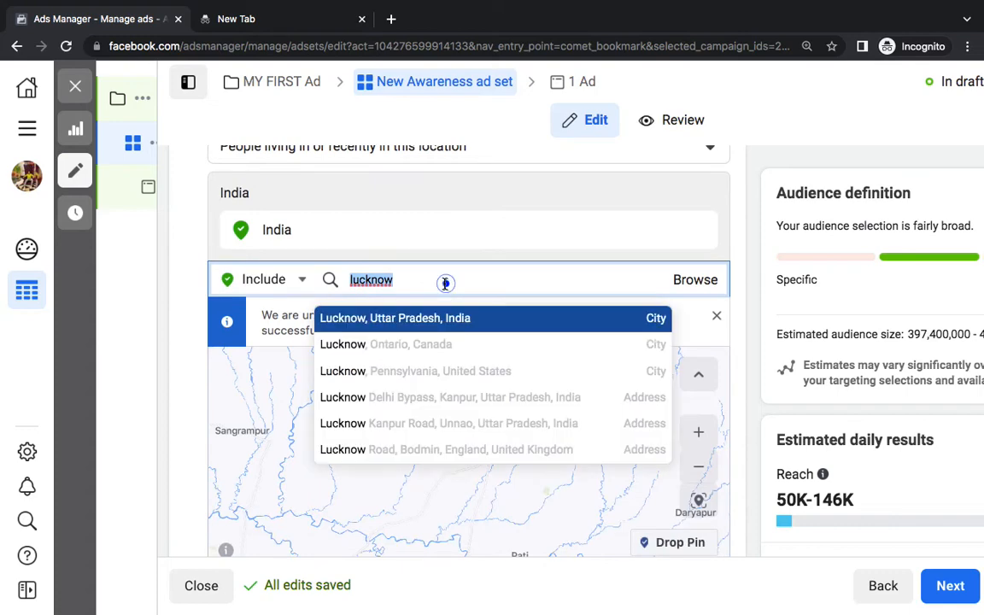
pyautogui.click(428, 318)
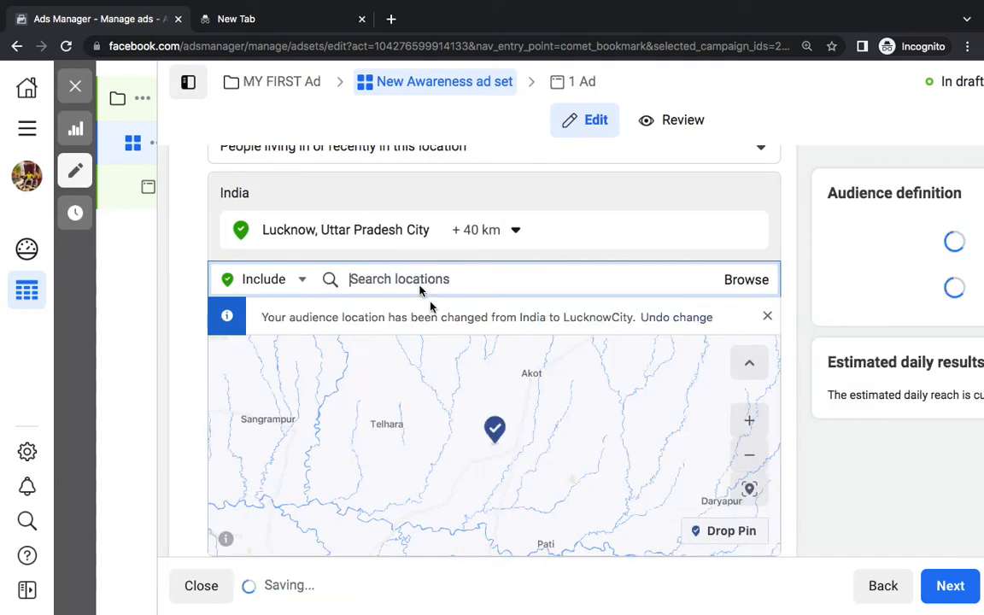
pyautogui.write('indore')
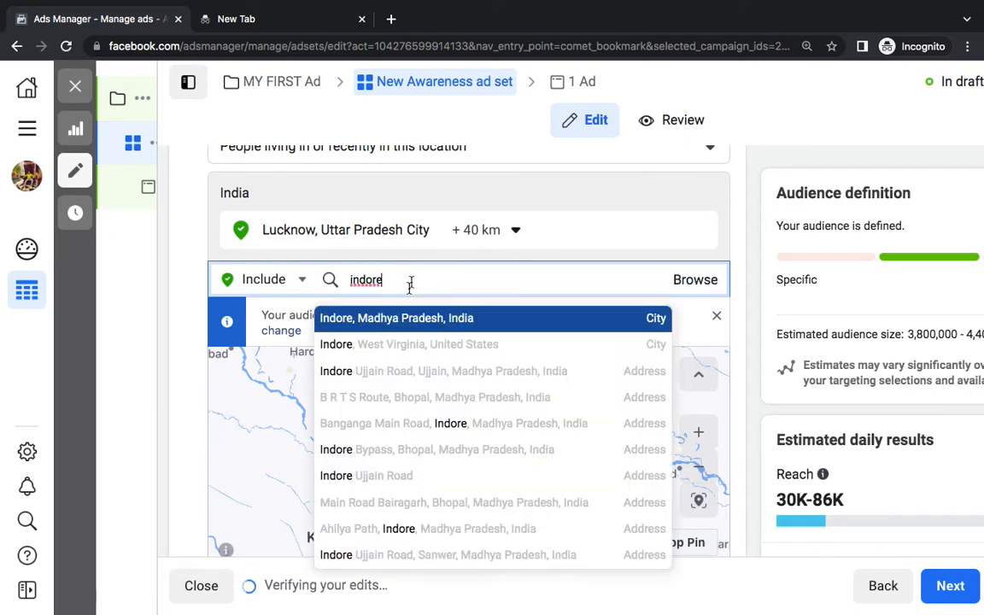
pyautogui.click(413, 317)
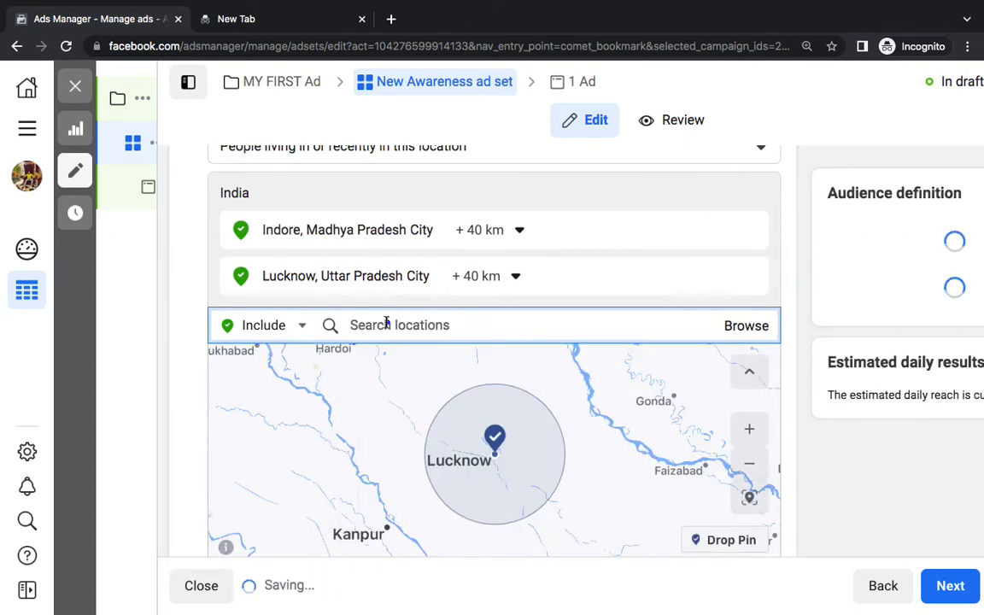
pyautogui.click(387, 323)
pyautogui.write('kanpur')
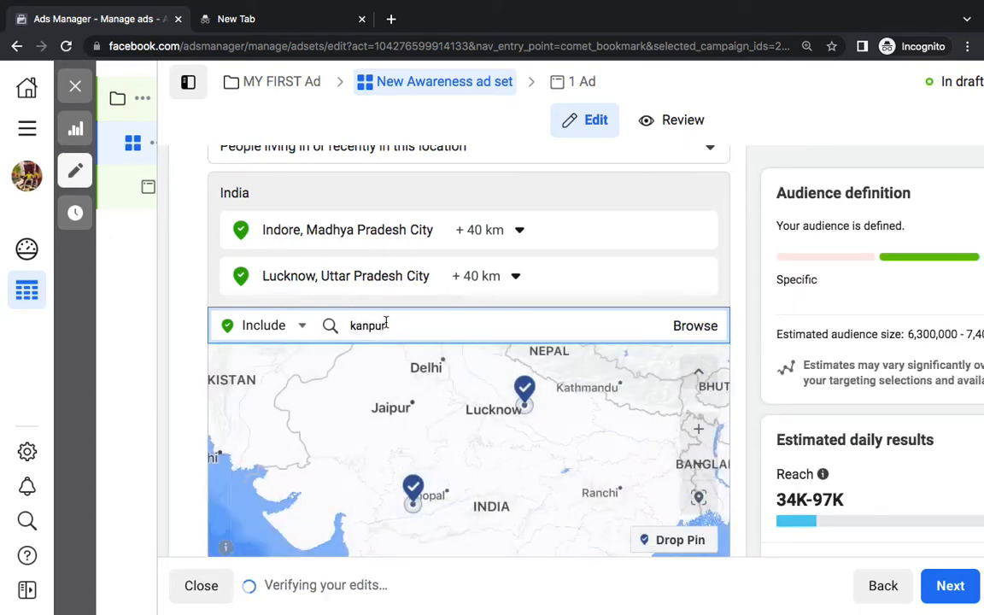
pyautogui.click(396, 364)
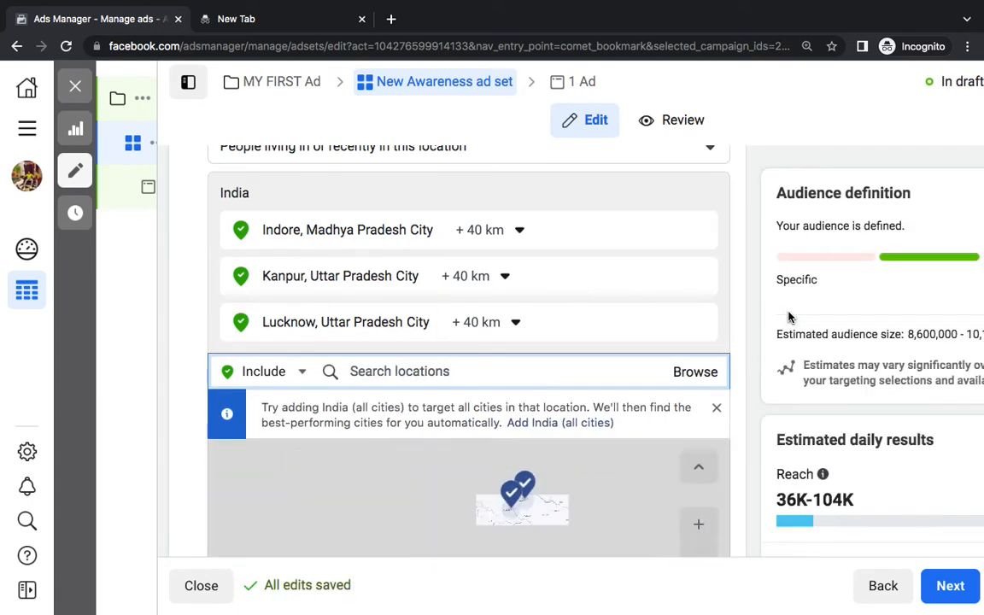
pyautogui.scroll(-4, 788, 318)
# Set the audience age range to 18–25
pyautogui.scroll(-2, 788, 318)
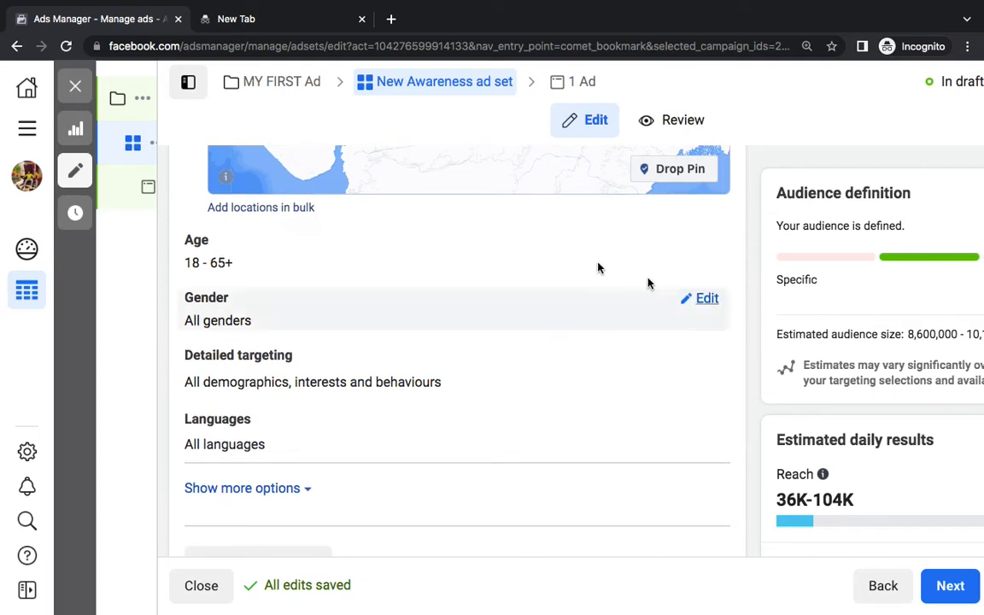
pyautogui.click(714, 241)
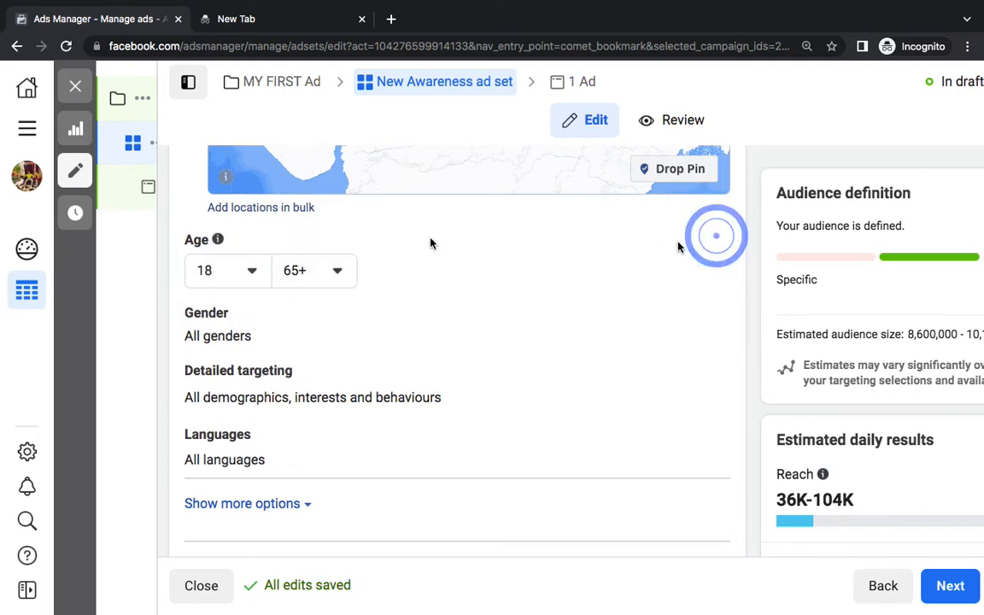
pyautogui.click(336, 270)
pyautogui.scroll(15, 348, 346)
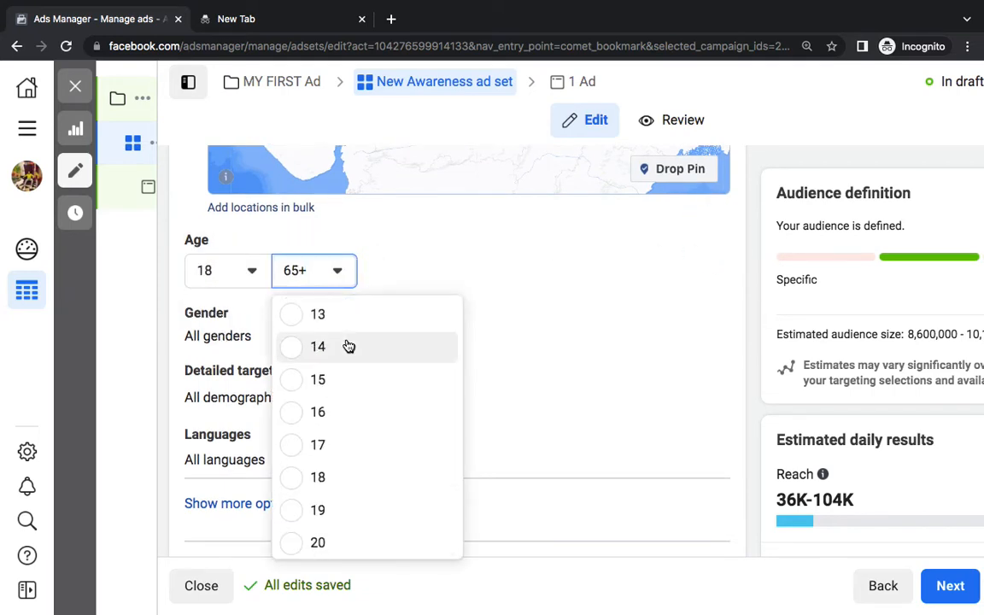
pyautogui.scroll(-5, 349, 345)
pyautogui.click(326, 389)
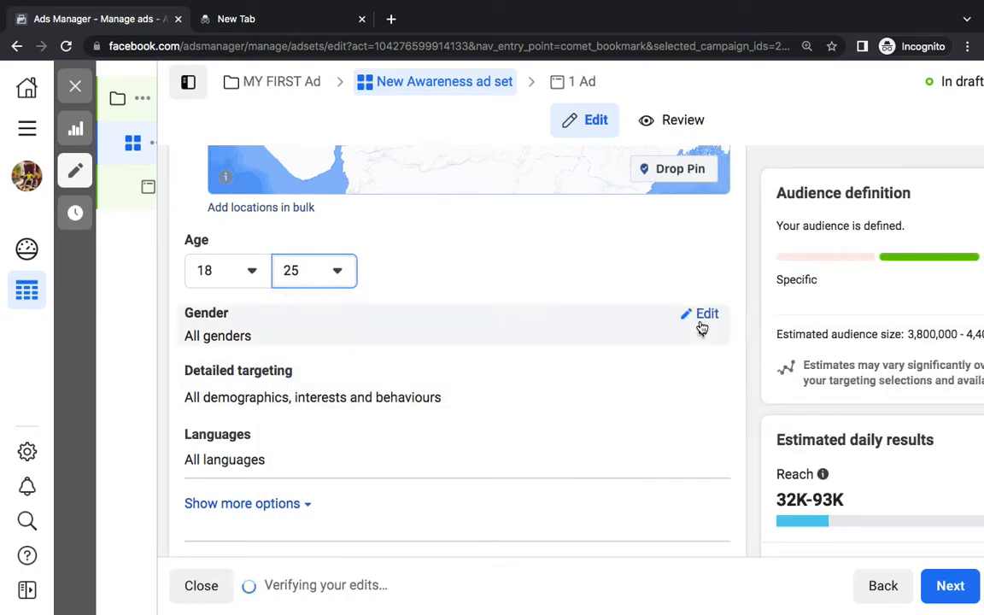
# Open the Gender and Detailed targeting settings for editing
pyautogui.click(704, 317)
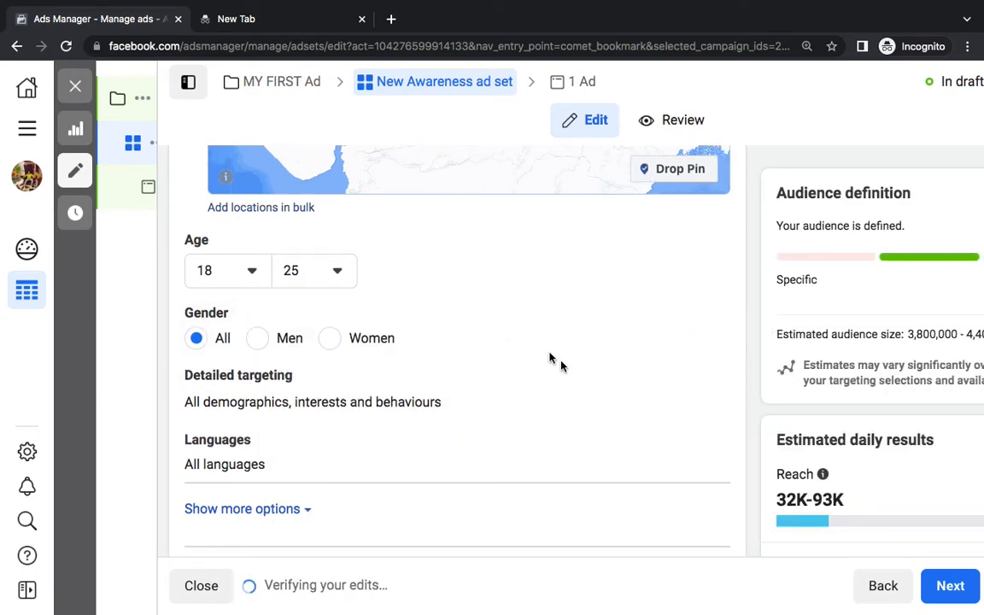
pyautogui.scroll(-1, 560, 364)
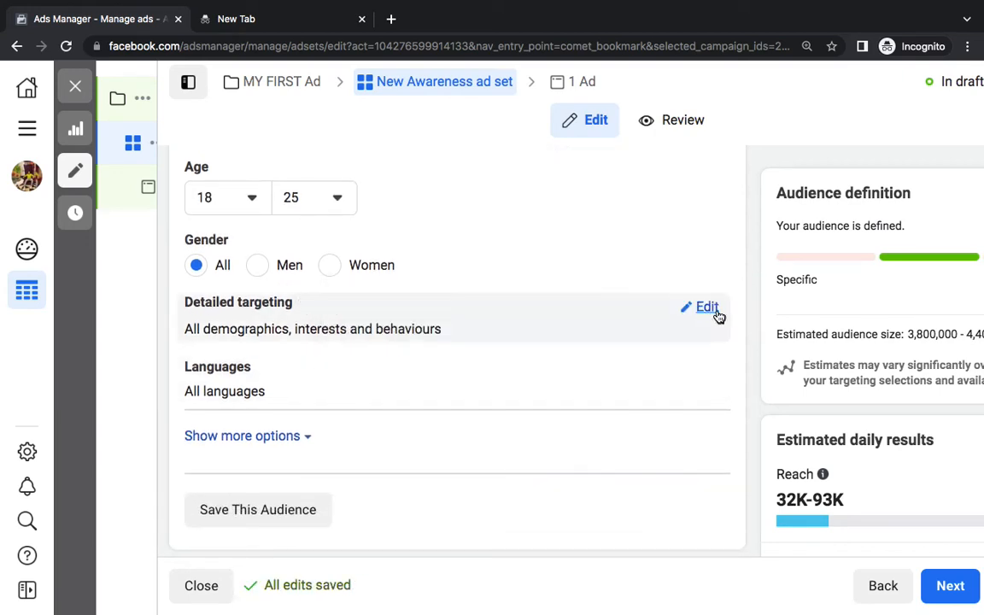
pyautogui.click(716, 314)
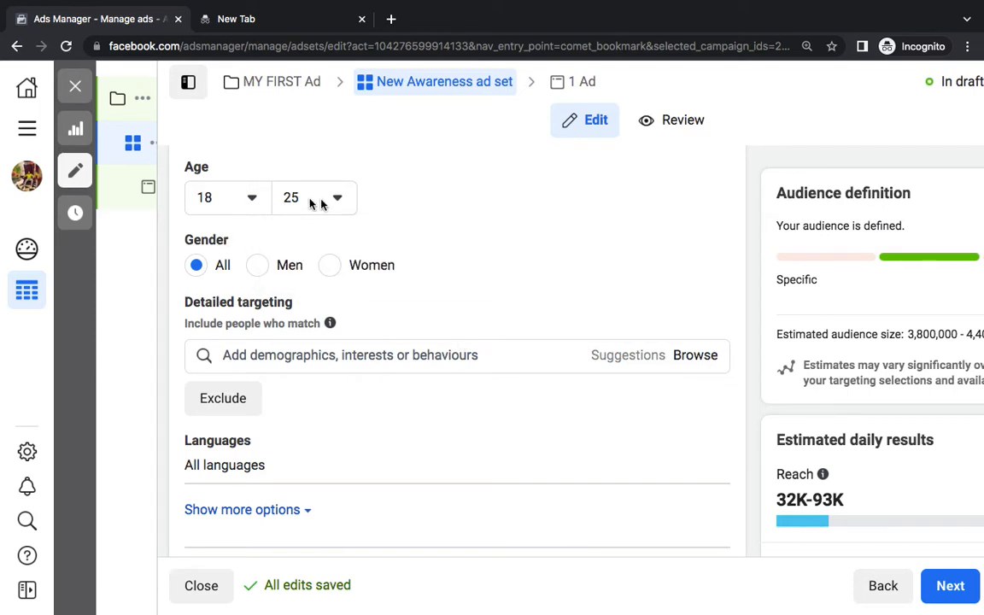
pyautogui.scroll(5, 435, 246)
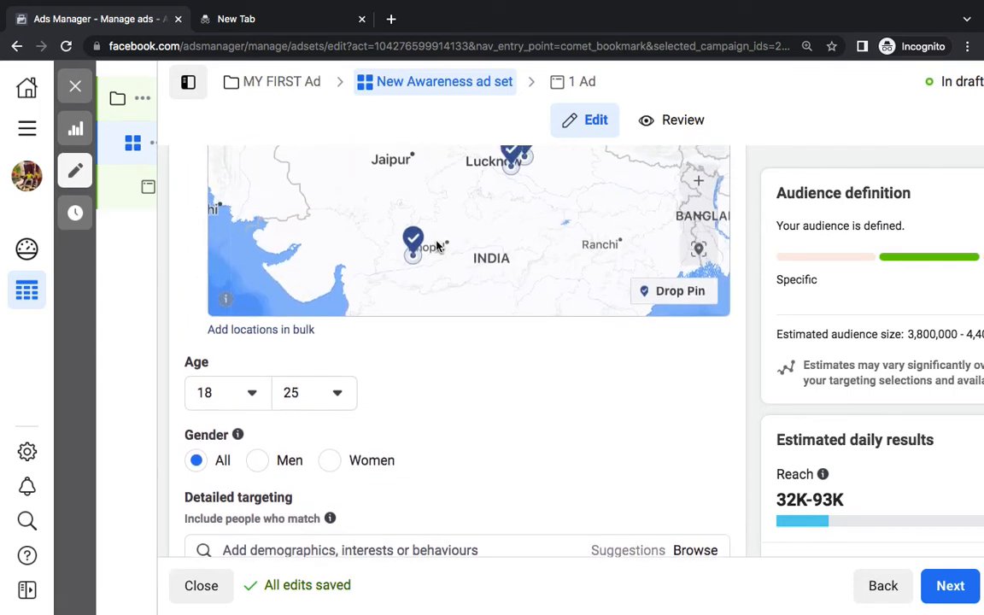
pyautogui.scroll(-5, 450, 417)
pyautogui.click(367, 342)
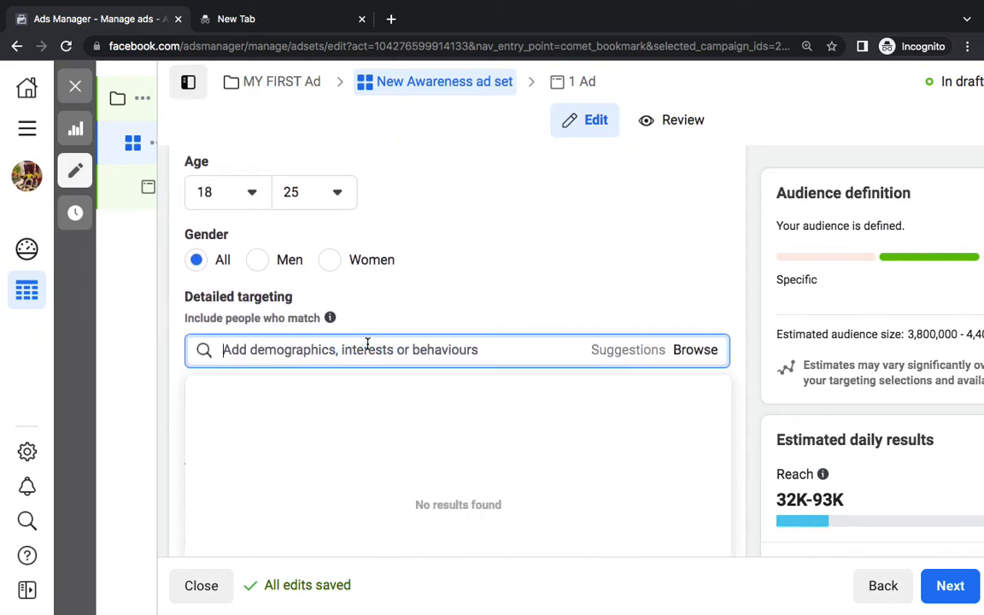
pyautogui.write('digital marketing')
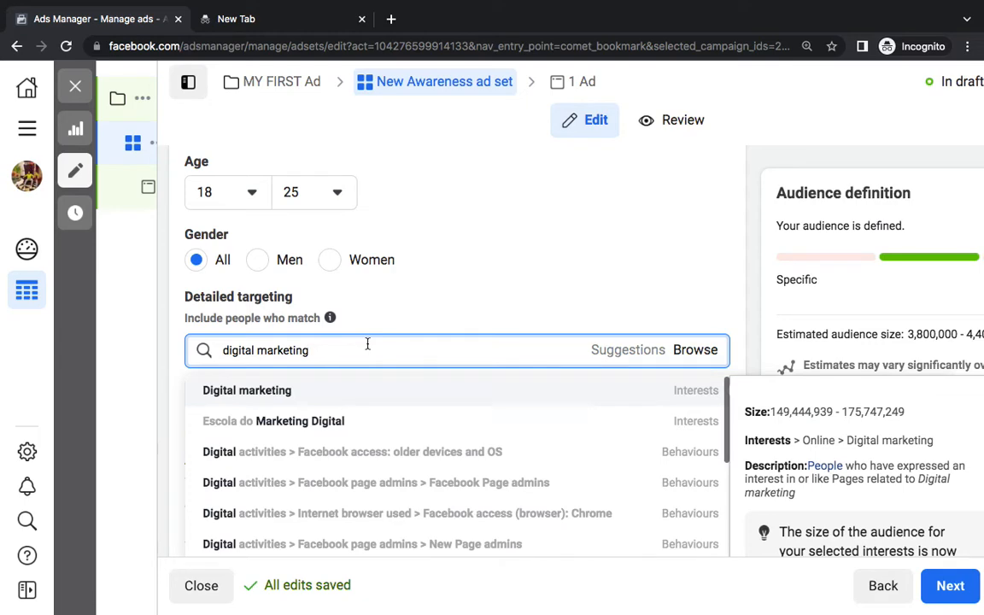
pyautogui.click(390, 386)
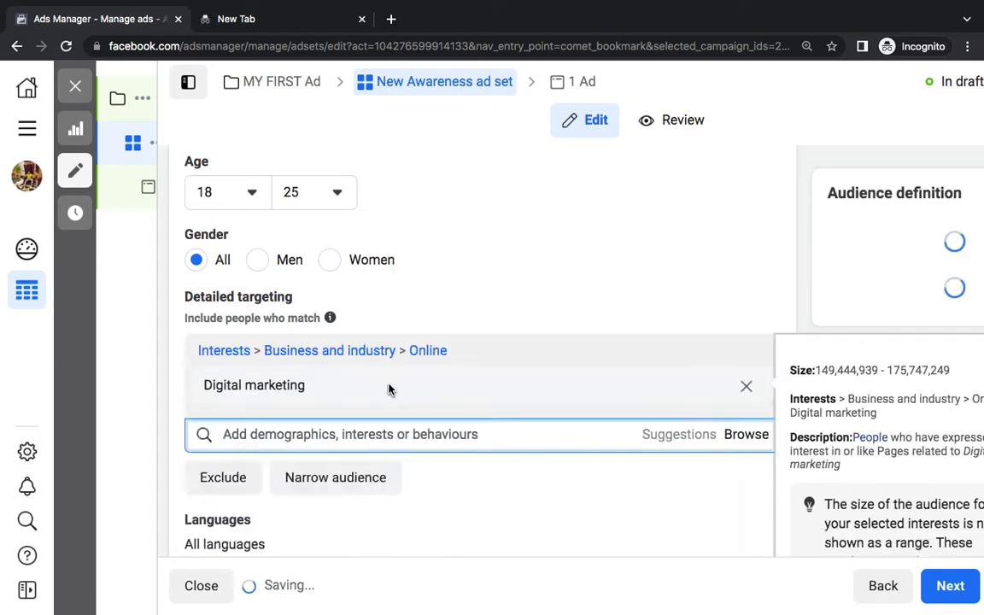
pyautogui.scroll(-3, 643, 264)
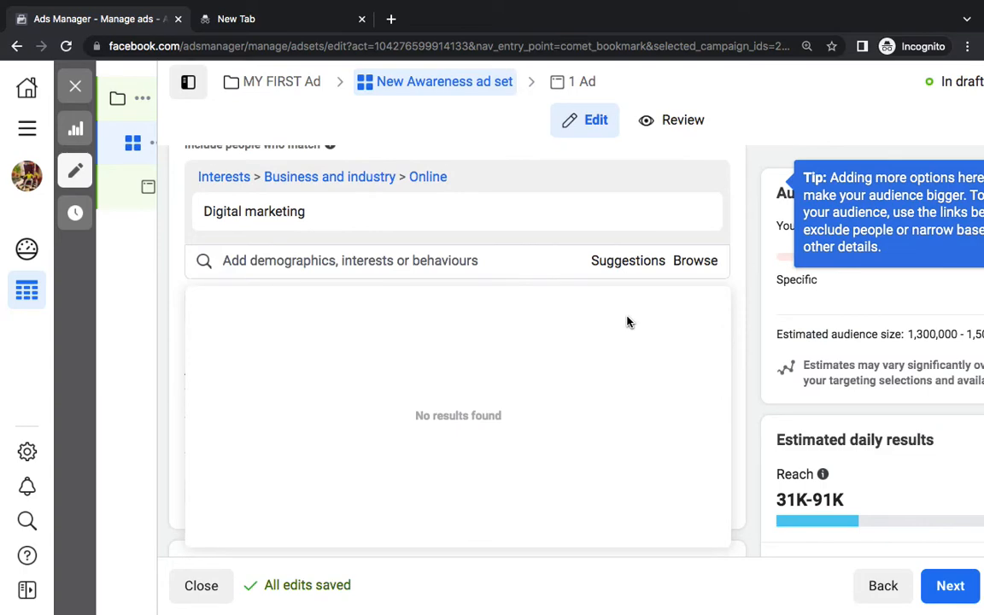
pyautogui.scroll(1, 623, 323)
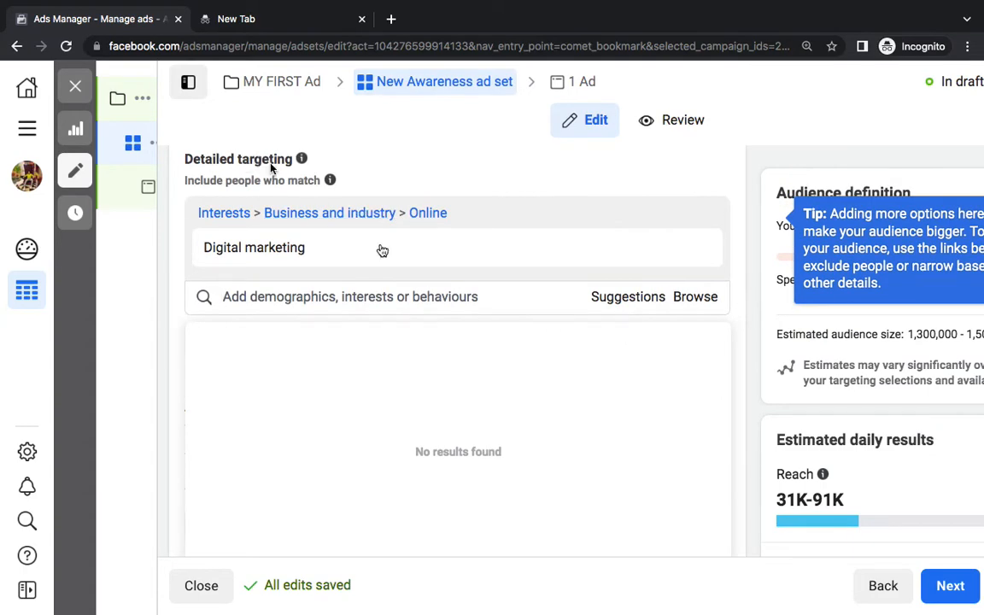
pyautogui.click(282, 299)
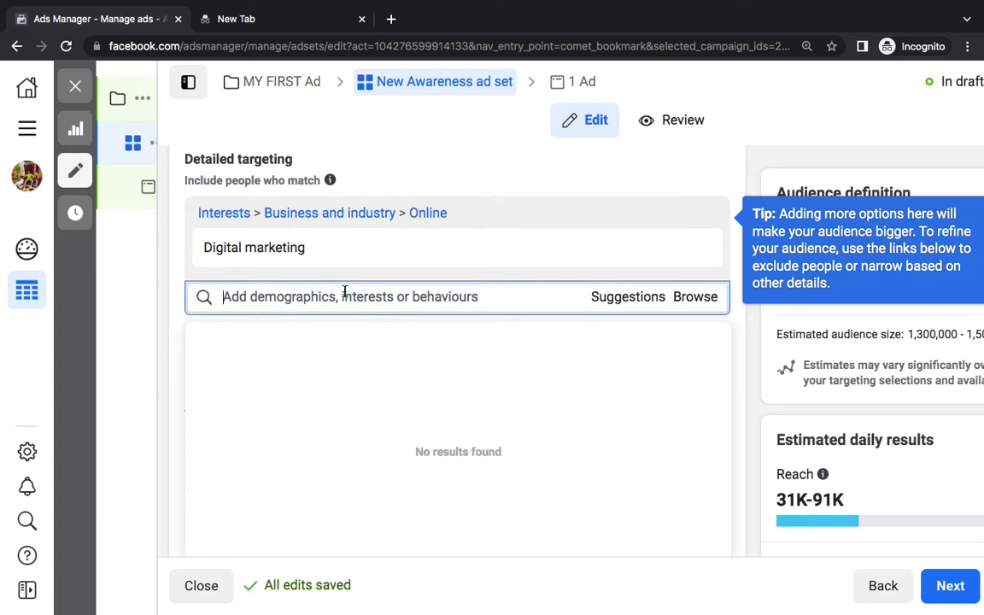
pyautogui.moveTo(622, 236)
pyautogui.click(694, 250)
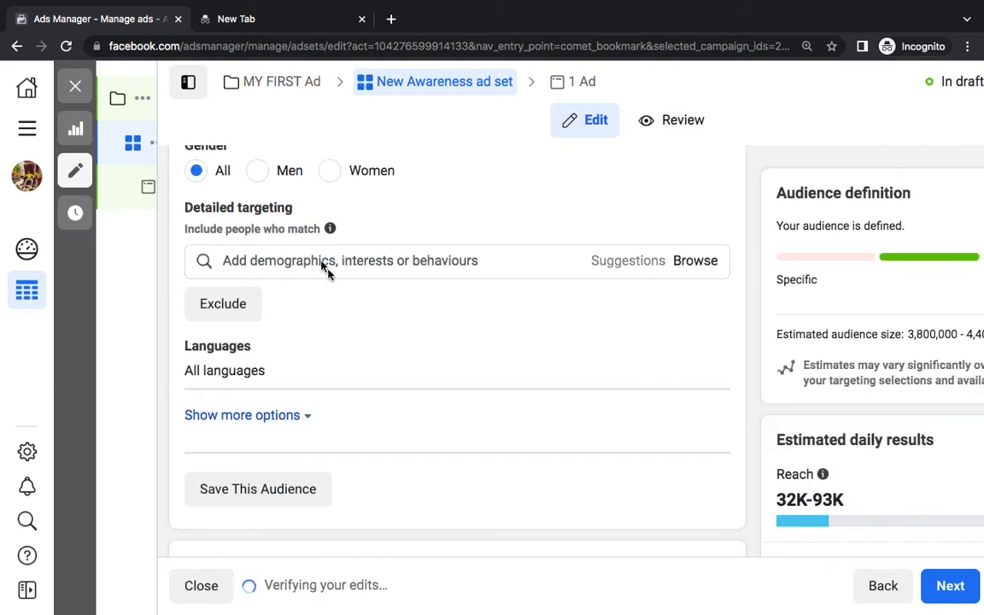
# Add Birthday in August, Anniversary within 30 days and Newly engaged (3 months) to detailed targeting
pyautogui.click(321, 260)
pyautogui.write('birthday in')
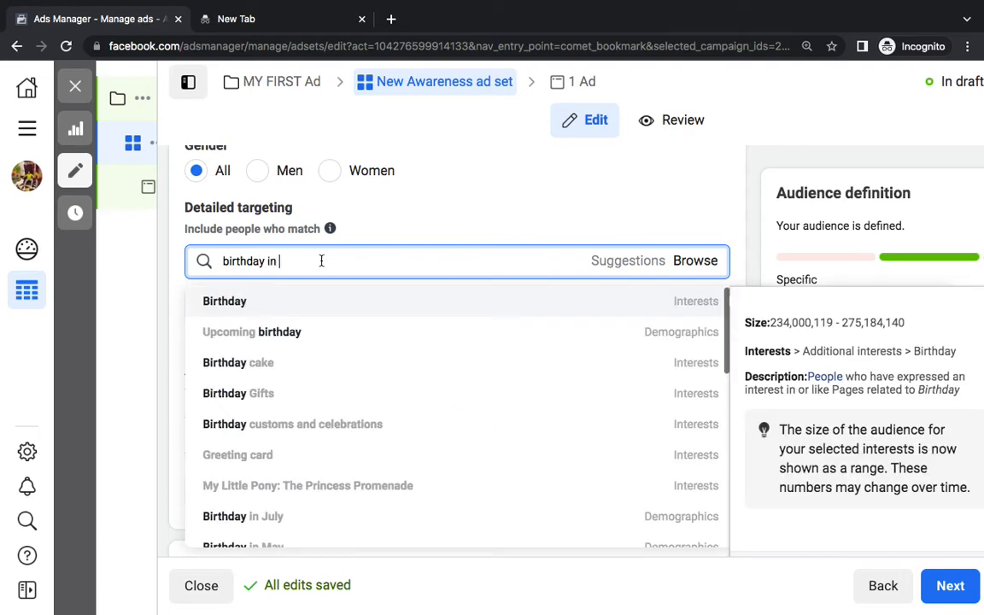
pyautogui.write(' augist')
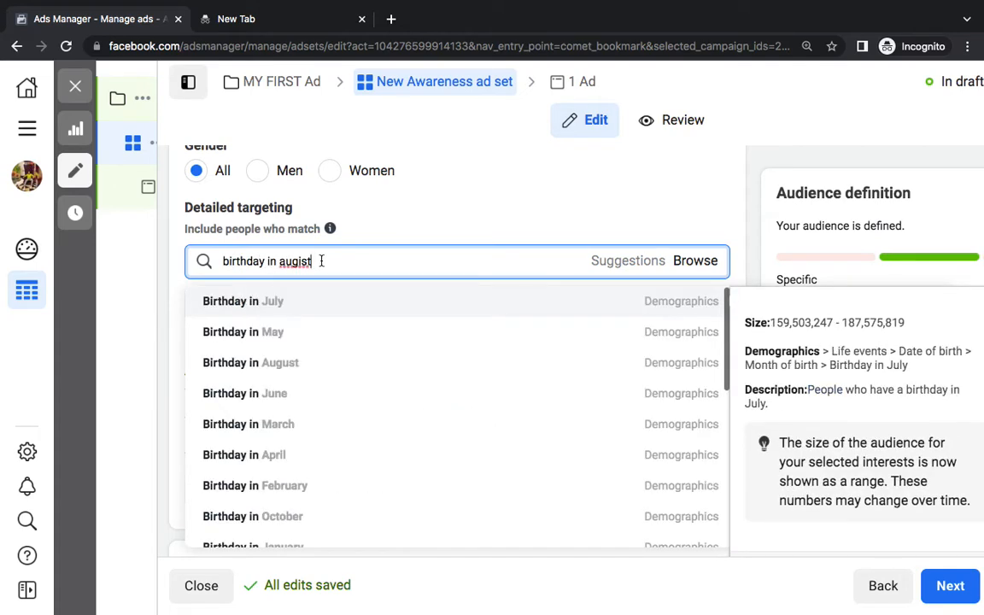
pyautogui.click(324, 365)
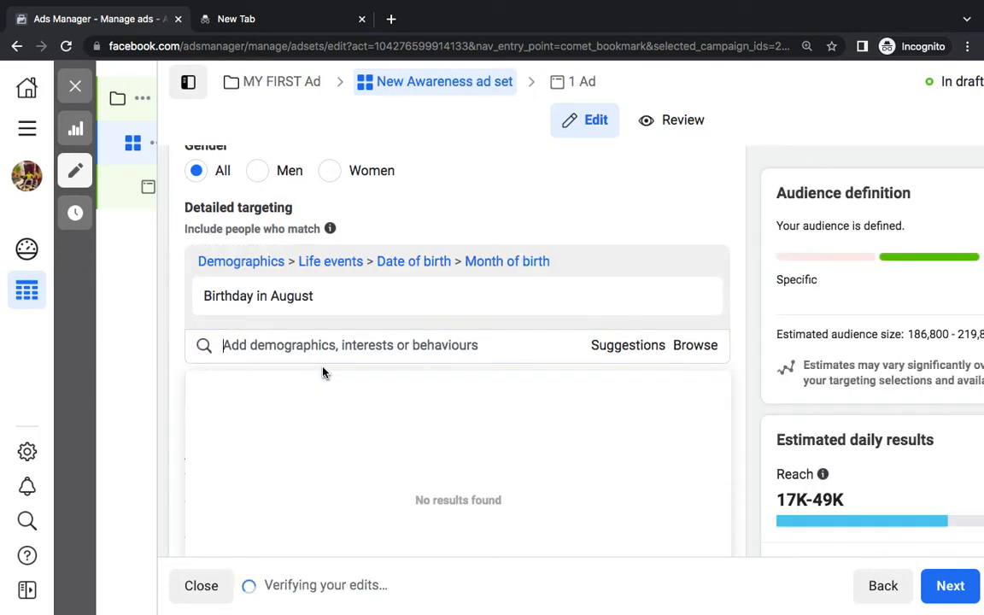
pyautogui.click(631, 346)
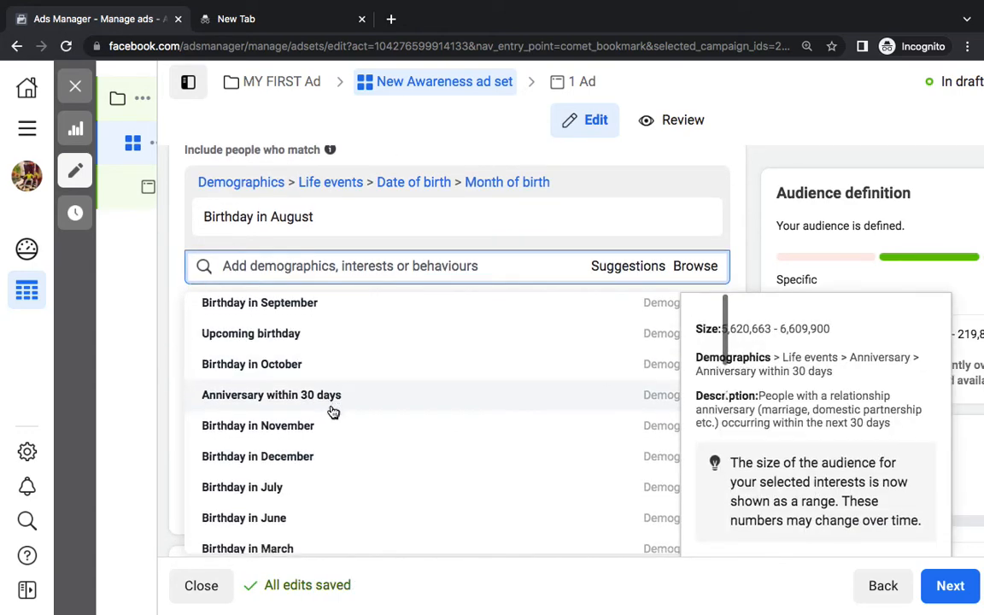
pyautogui.scroll(-1, 333, 412)
pyautogui.scroll(1, 332, 410)
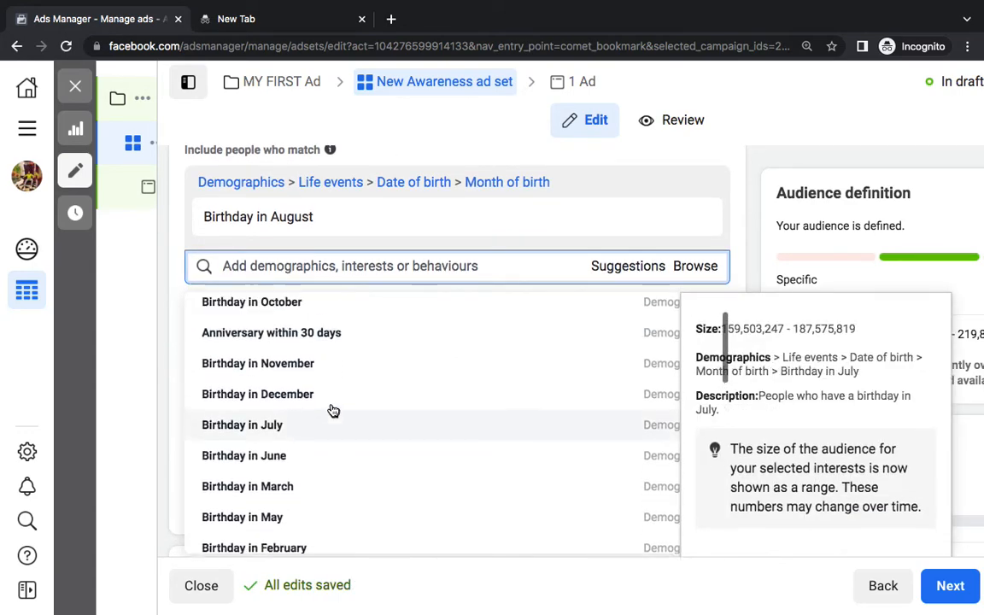
pyautogui.click(307, 346)
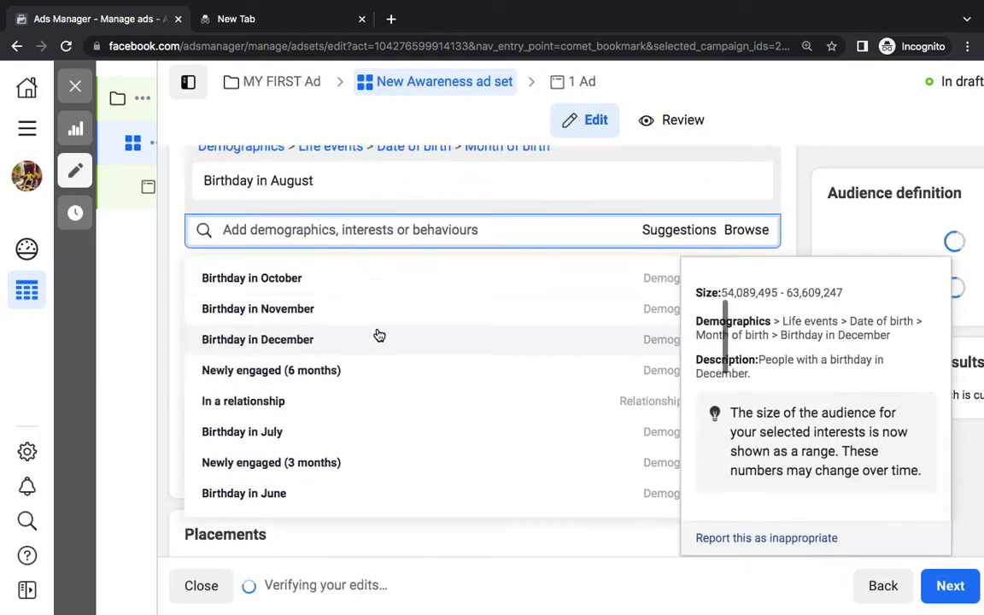
pyautogui.scroll(-2, 351, 389)
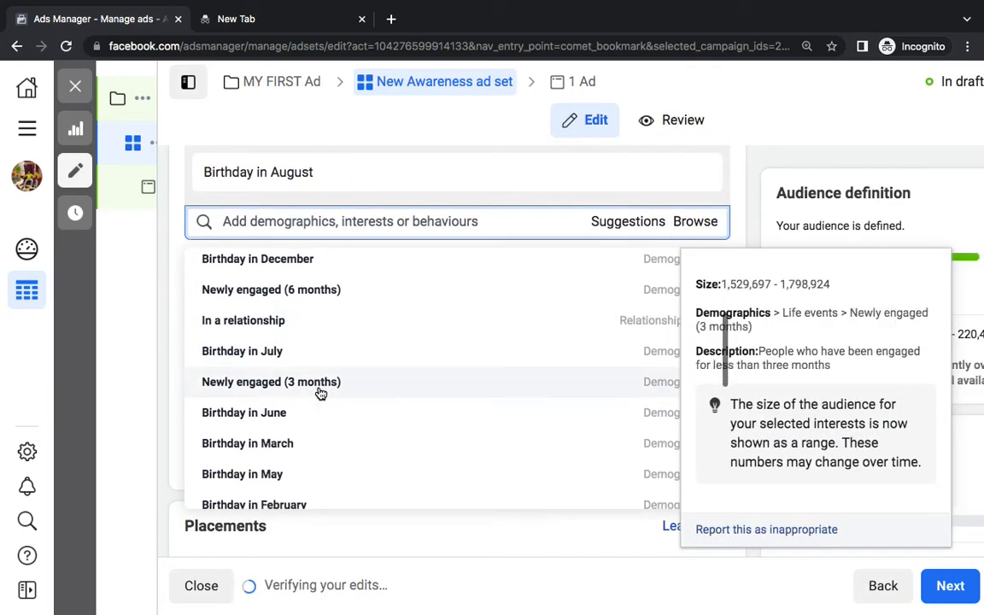
pyautogui.click(320, 385)
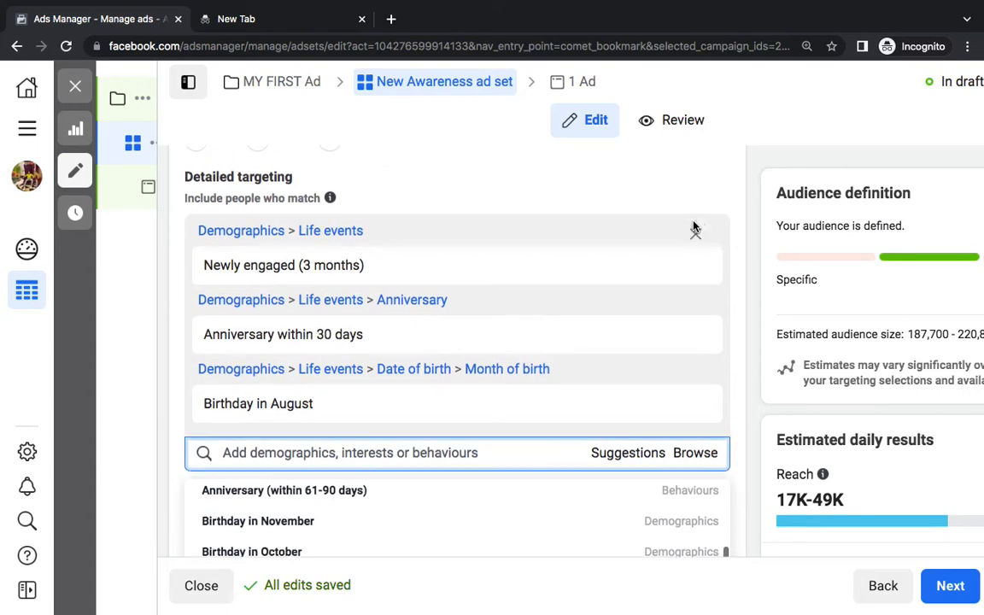
pyautogui.moveTo(779, 395)
pyautogui.scroll(4, 747, 248)
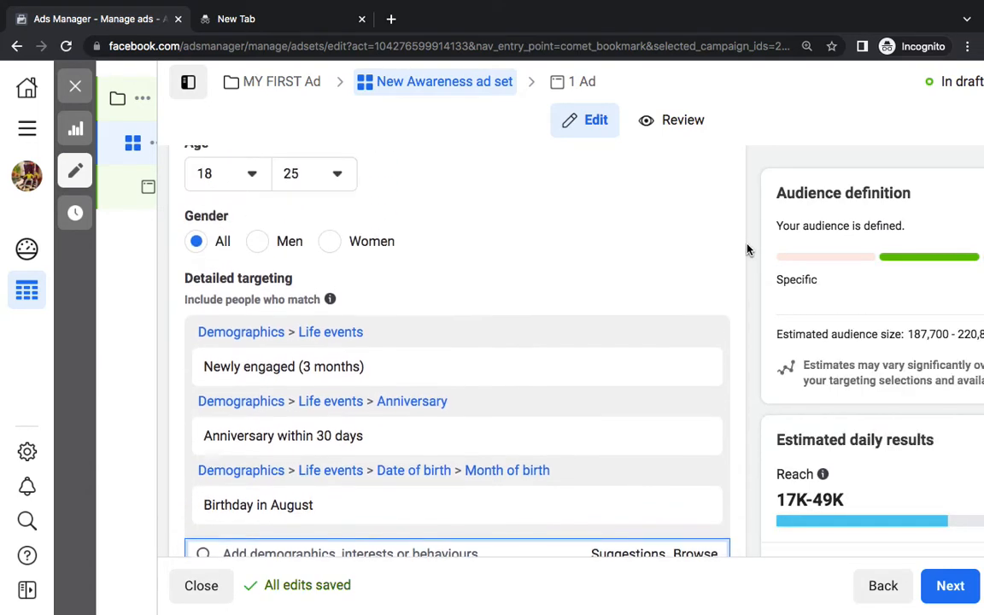
pyautogui.scroll(3, 747, 249)
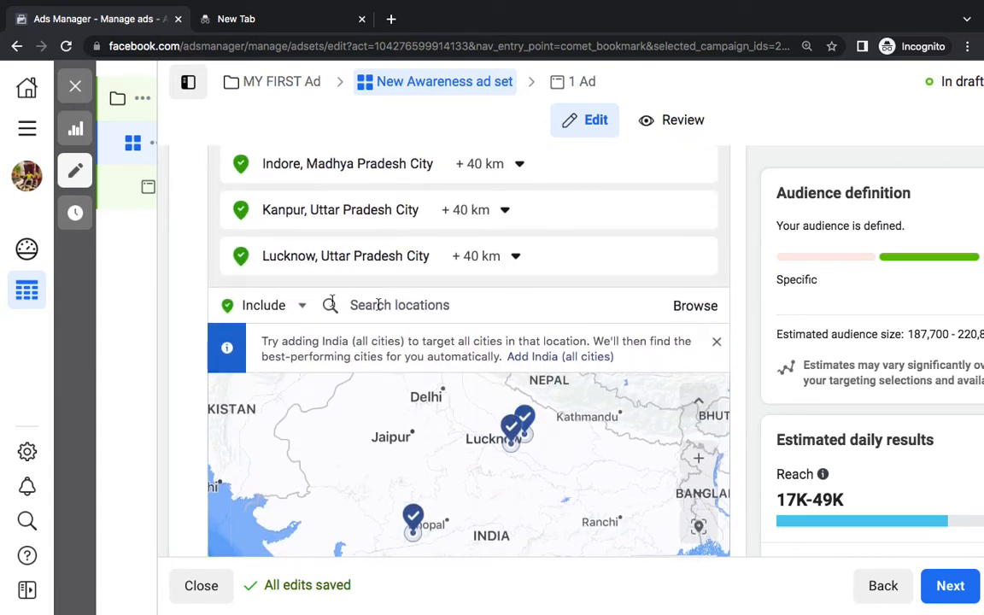
# Switch the location entry from Include to Exclude and start a location search
pyautogui.click(286, 305)
pyautogui.click(269, 352)
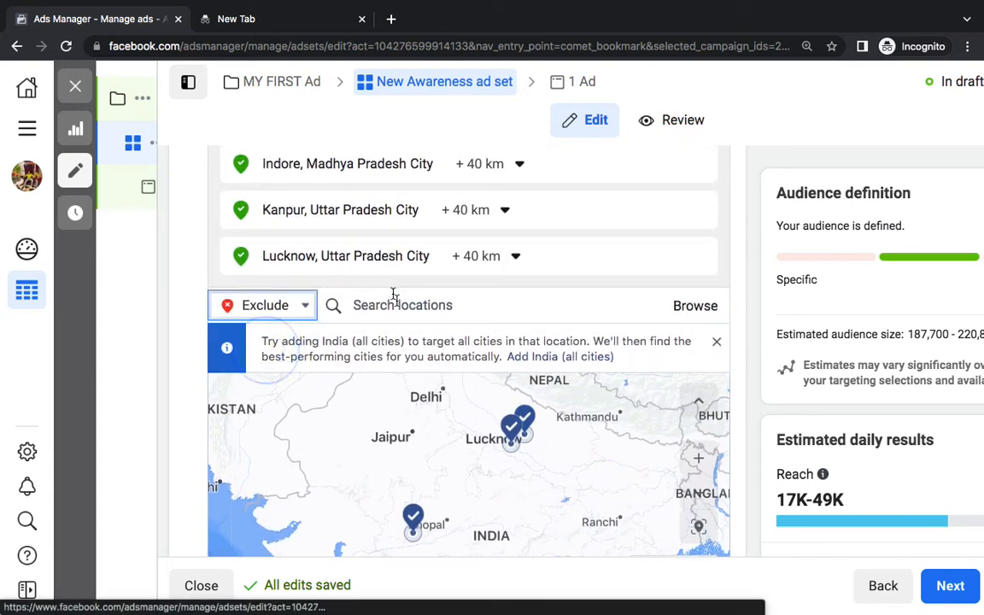
pyautogui.click(396, 302)
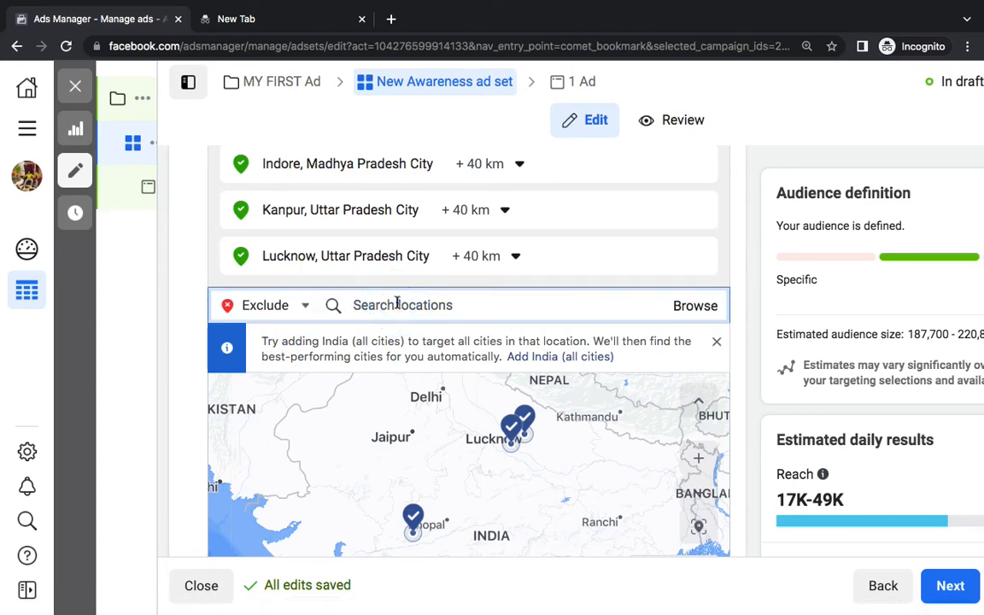
# Select 'Budget, Audience, Placements' in the Word notes
pyautogui.scroll(-10, 756, 321)
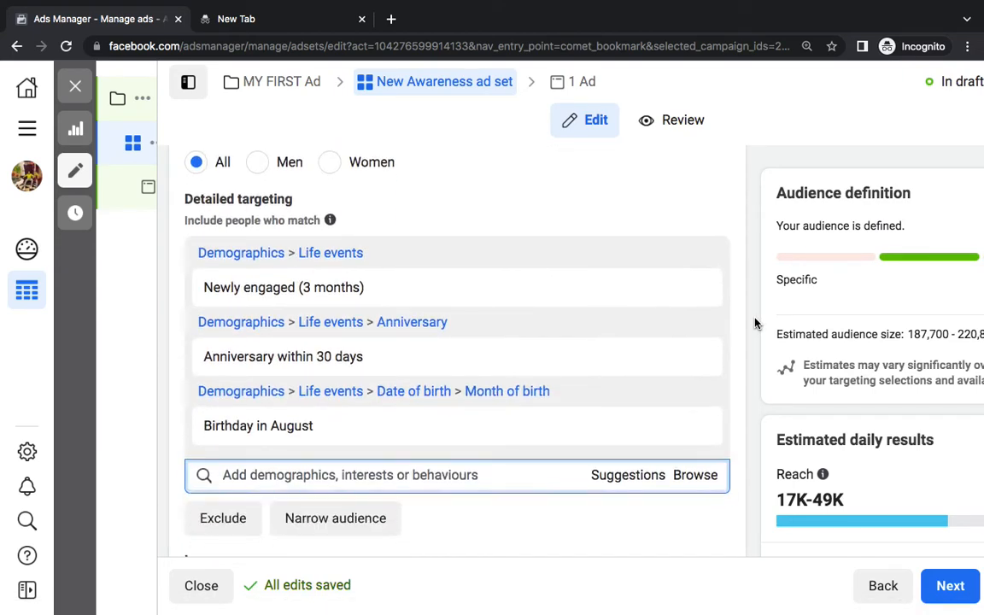
pyautogui.scroll(-5, 460, 498)
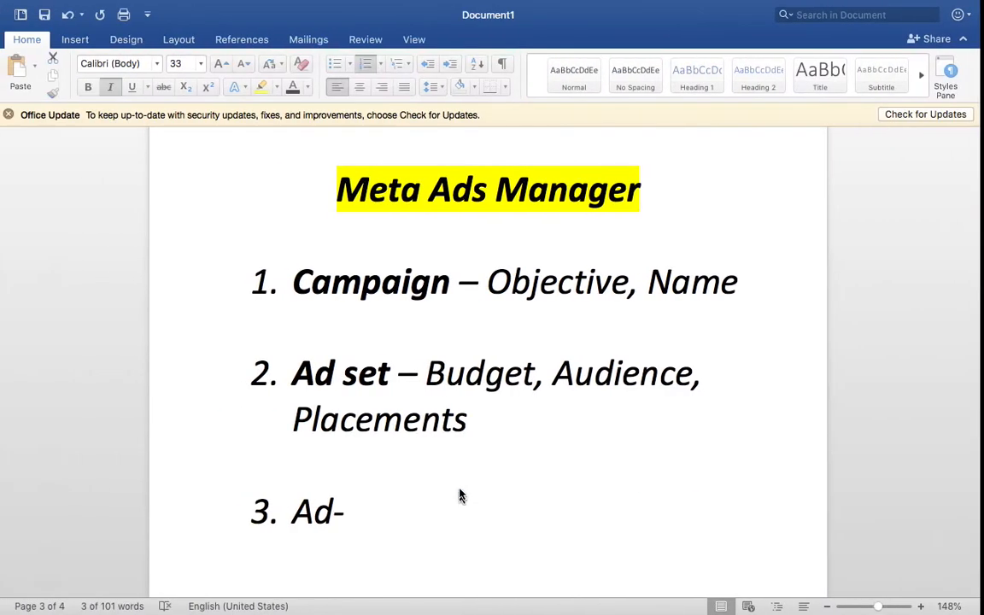
pyautogui.moveTo(471, 420); pyautogui.dragTo(474, 378)
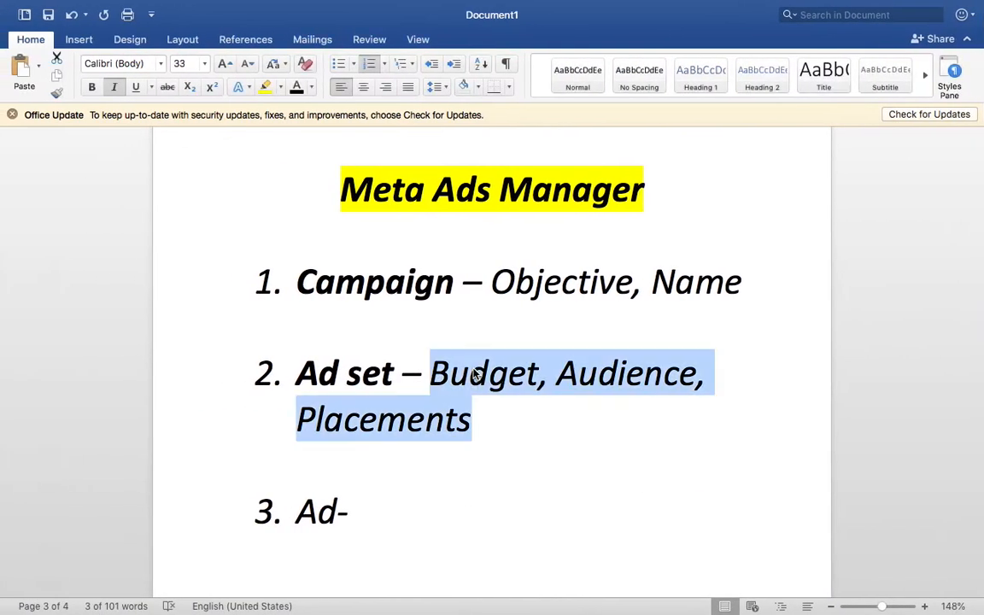
# Select Budget and Audience in the outline, briefly bolding Budget and then unbolding it
pyautogui.doubleClick(474, 373)
pyautogui.press('super+b')
pyautogui.press('super+b')
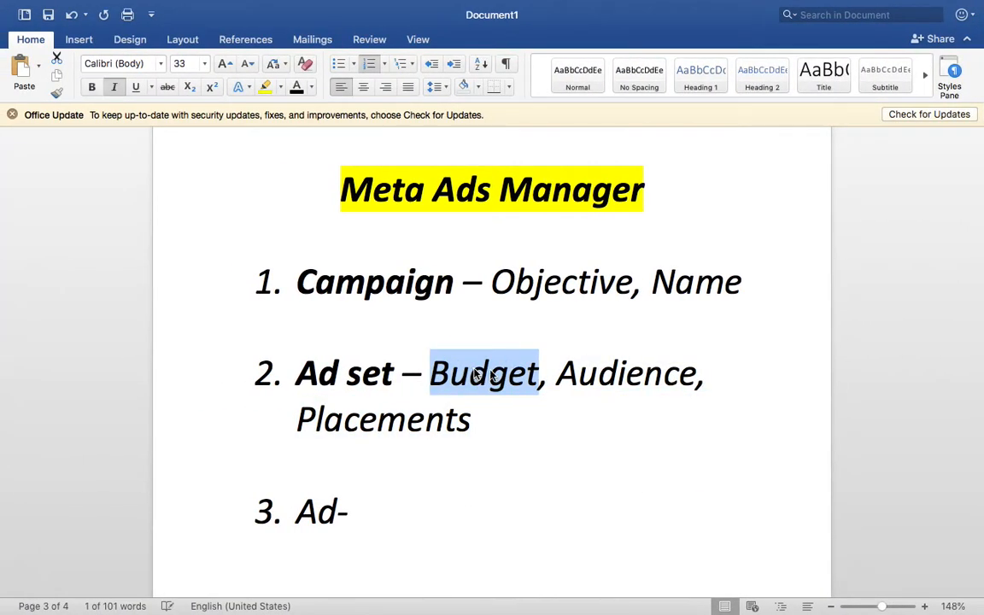
pyautogui.doubleClick(610, 362)
pyautogui.press('super+b')
pyautogui.press('super+b')
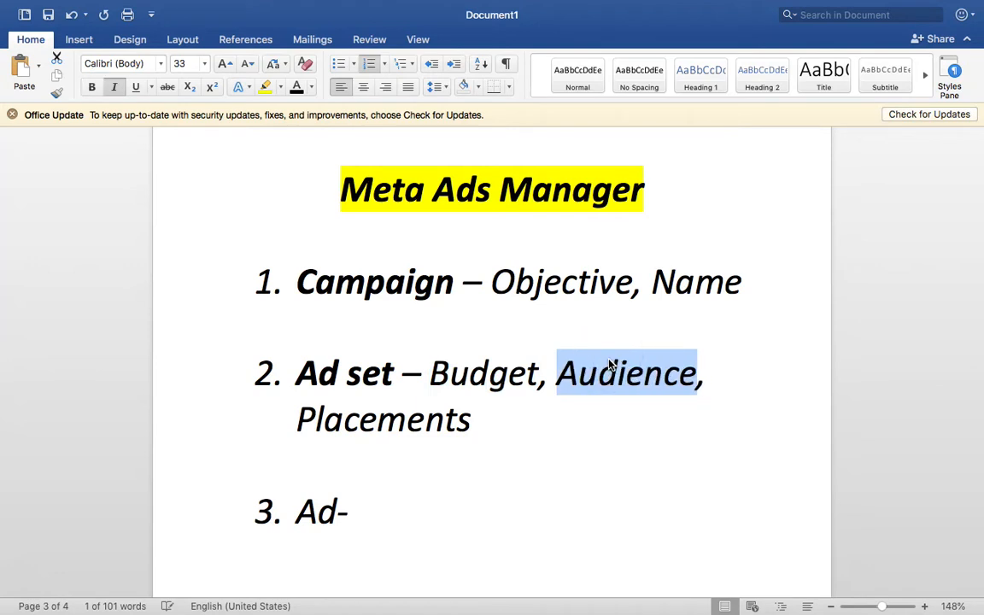
pyautogui.scroll(-8, 723, 438)
# Add an 'Audience' heading below '3. Ad-' with the line 'Age, Gender, Location, Interests, Education, Birthday'
pyautogui.click(655, 424)
pyautogui.click(402, 282)
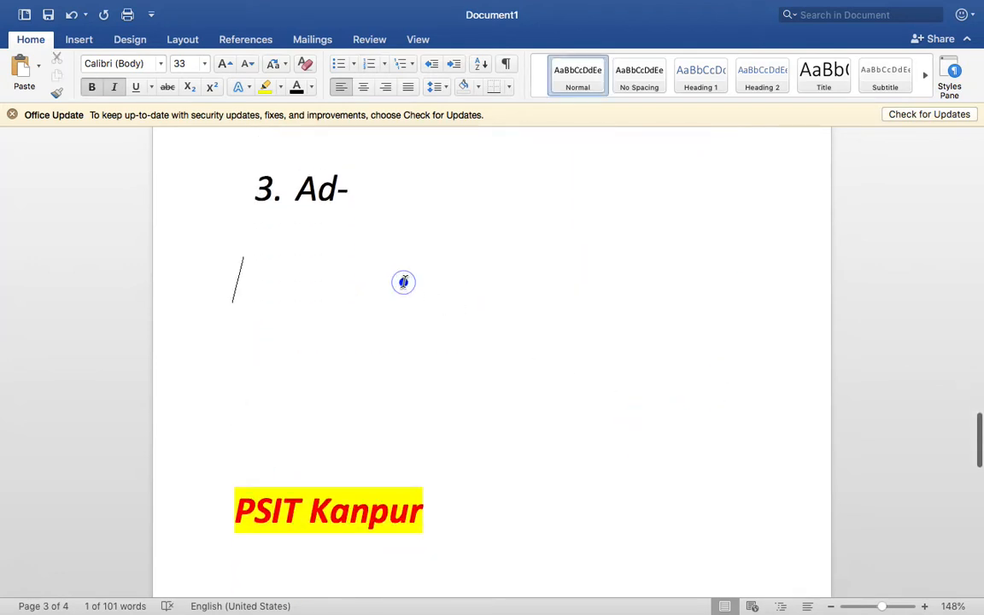
pyautogui.write('Audience')
pyautogui.press('Return')
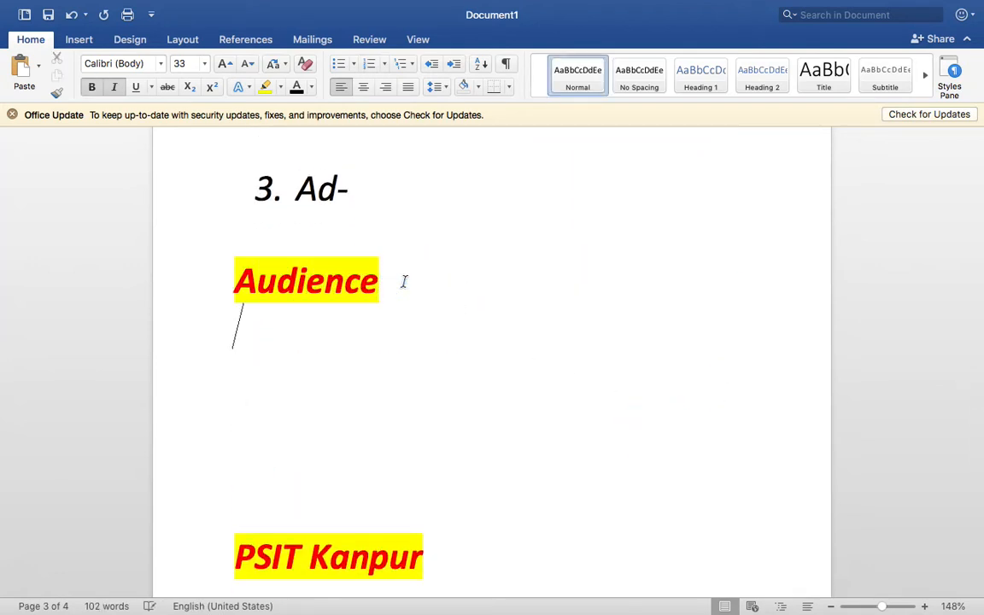
pyautogui.write('Age, Gender,')
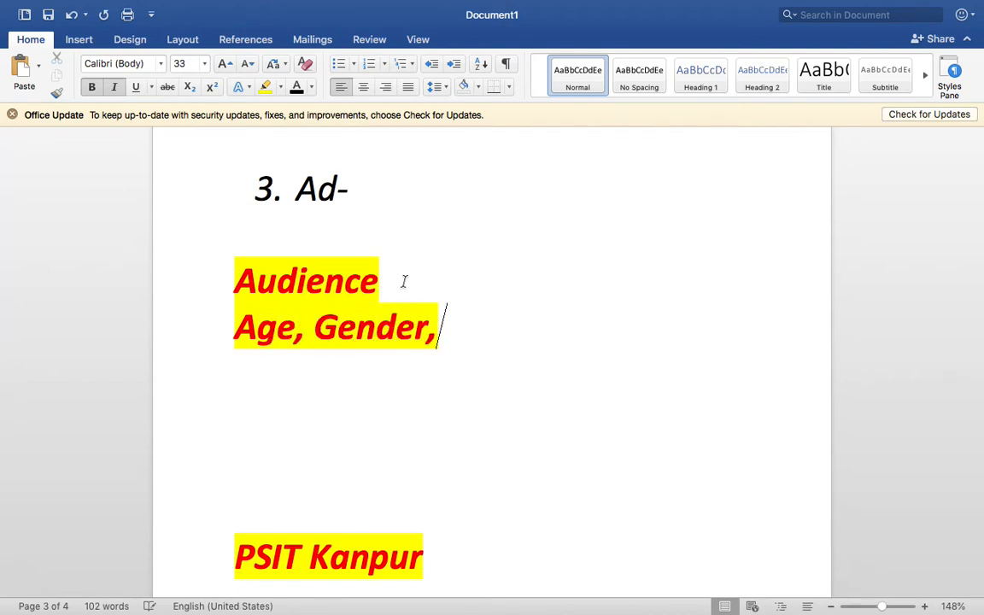
pyautogui.write(' Location,')
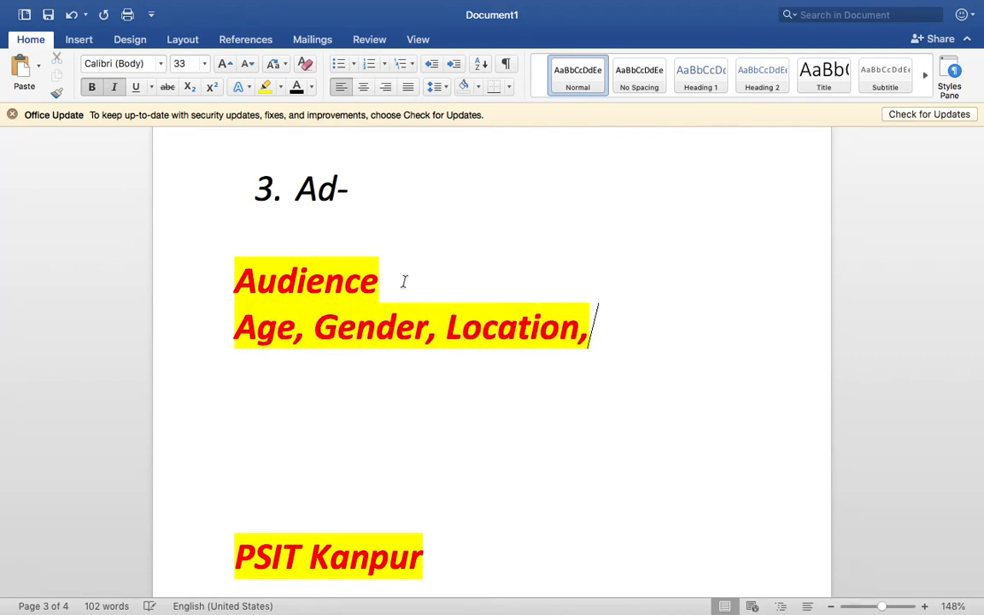
pyautogui.write(' Interests,')
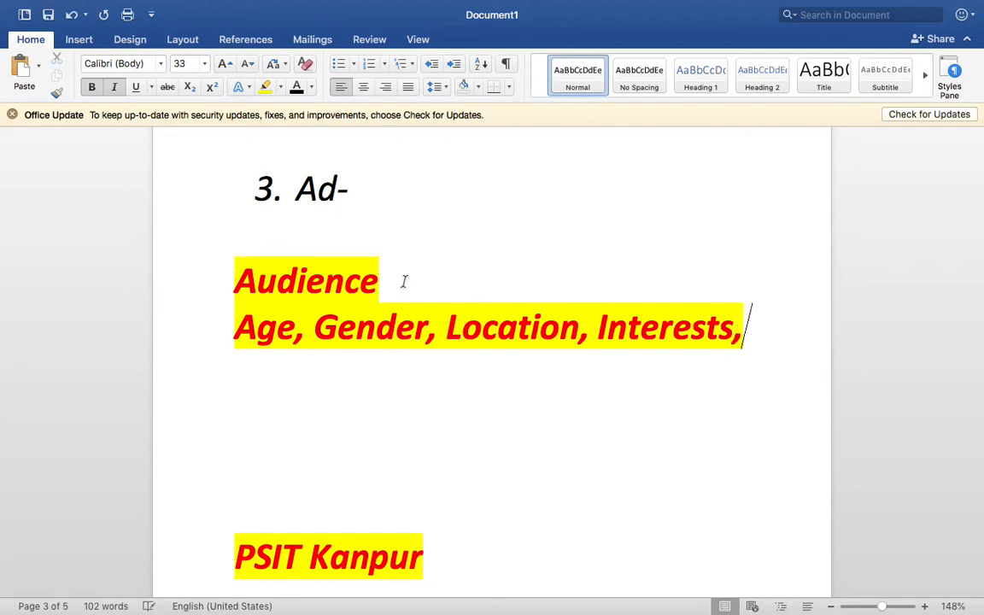
pyautogui.write(' Education')
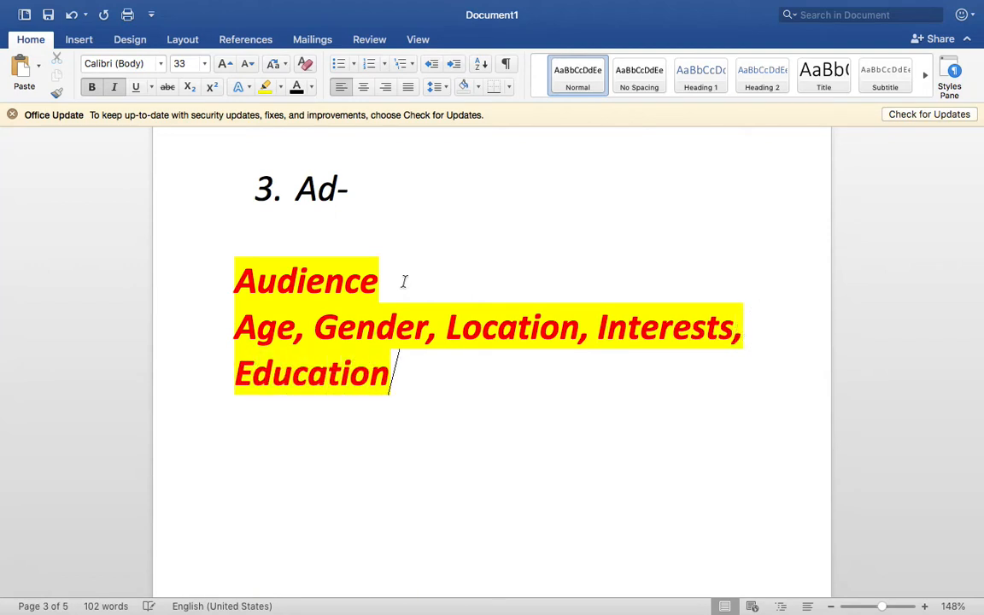
pyautogui.write(', Birthday')
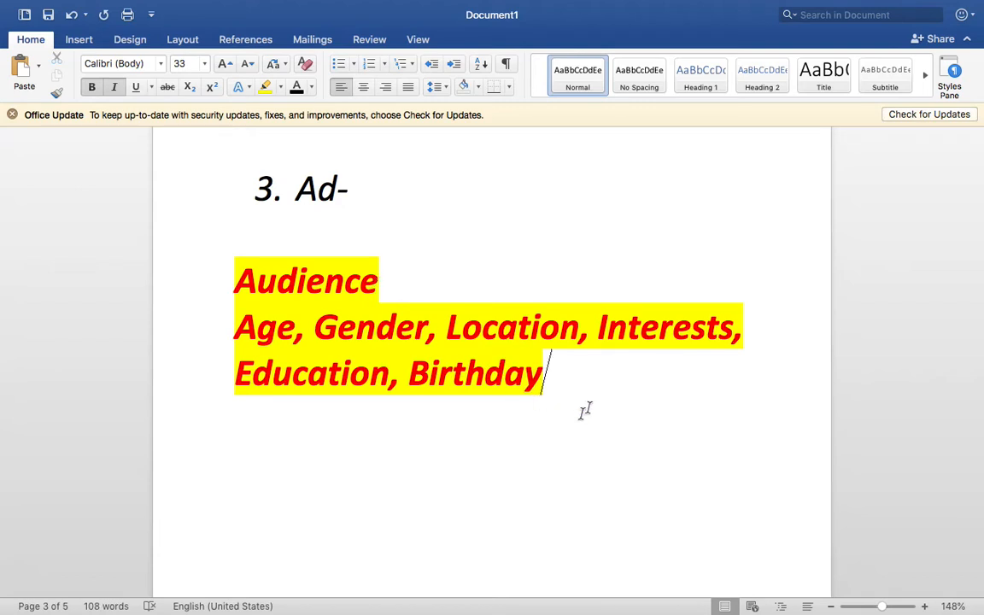
# Make the Age-to-Birthday line black, size 30, not bold and without highlight
pyautogui.moveTo(585, 411); pyautogui.dragTo(237, 327)
pyautogui.click(282, 86)
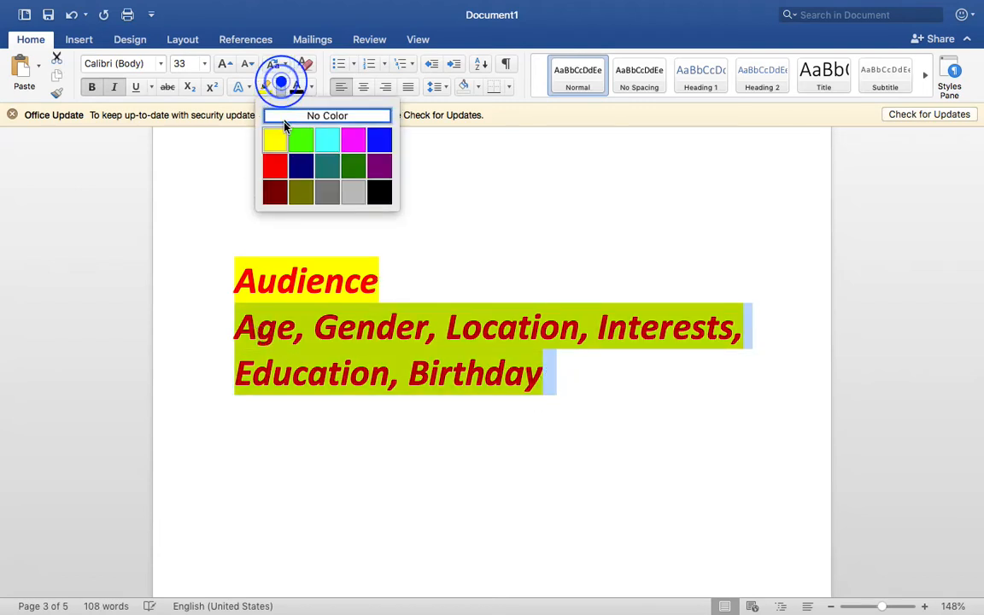
pyautogui.click(295, 112)
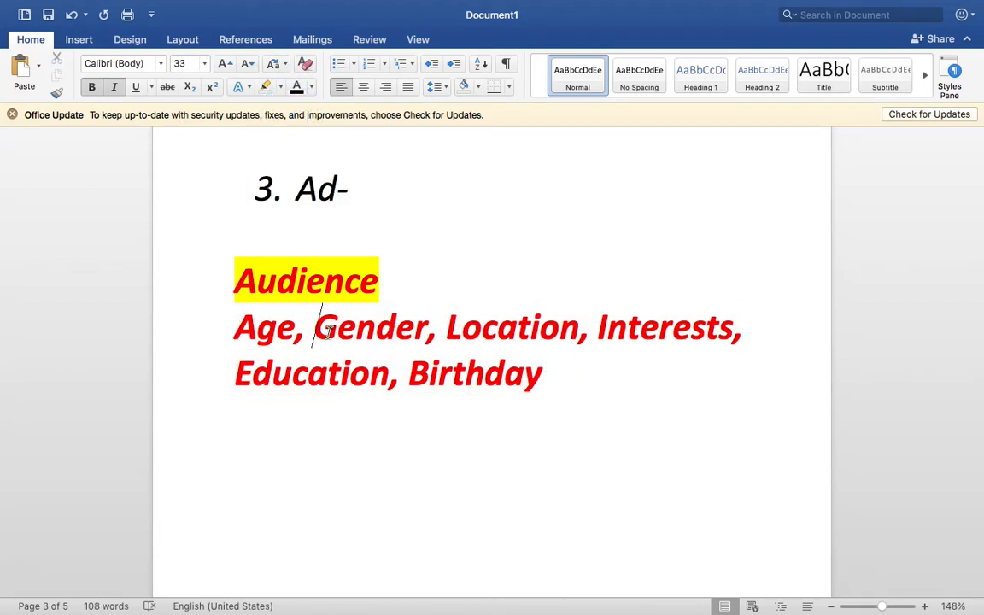
pyautogui.tripleClick(323, 330)
pyautogui.click(296, 88)
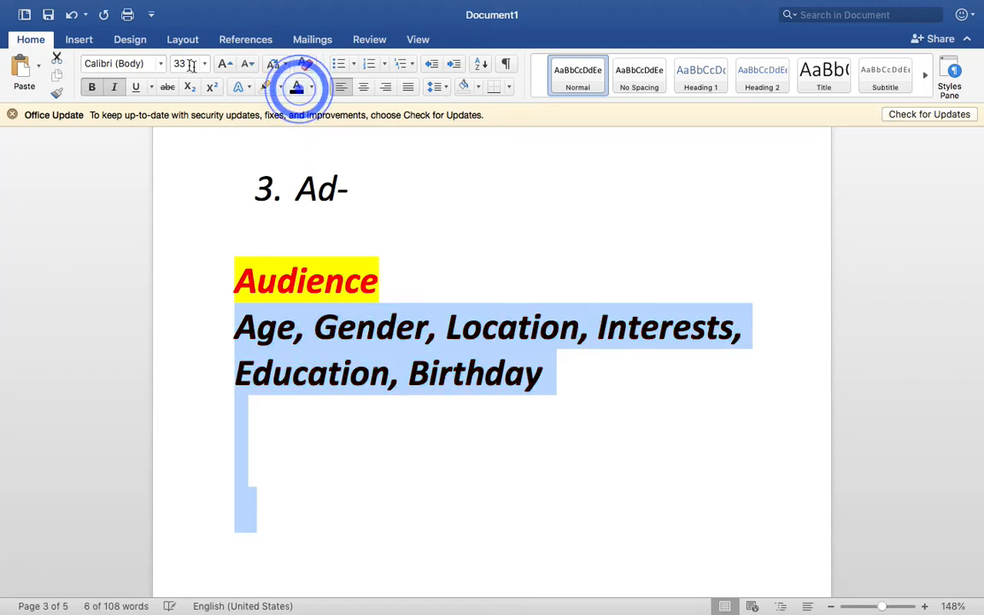
pyautogui.click(185, 65)
pyautogui.write('30')
pyautogui.press('Return')
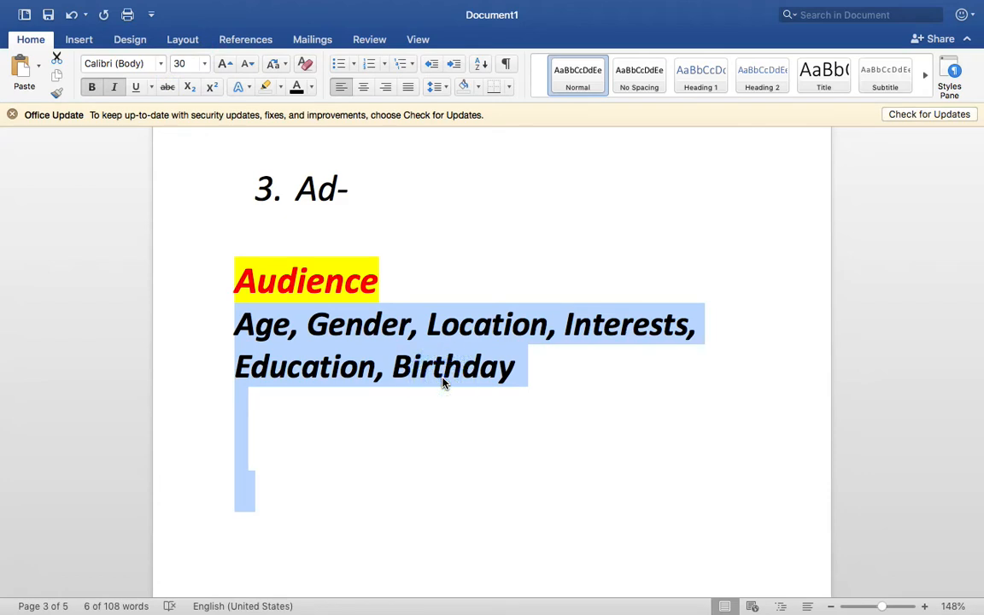
pyautogui.press('super+b')
pyautogui.click(533, 341)
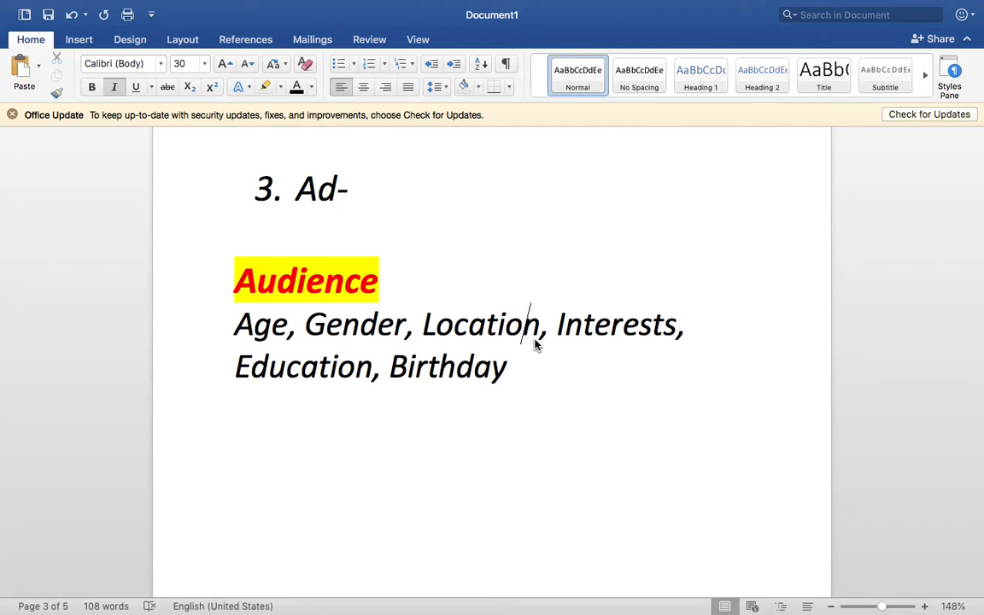
# Bold the word 'Ad' in item 3 of the list
pyautogui.scroll(5, 534, 342)
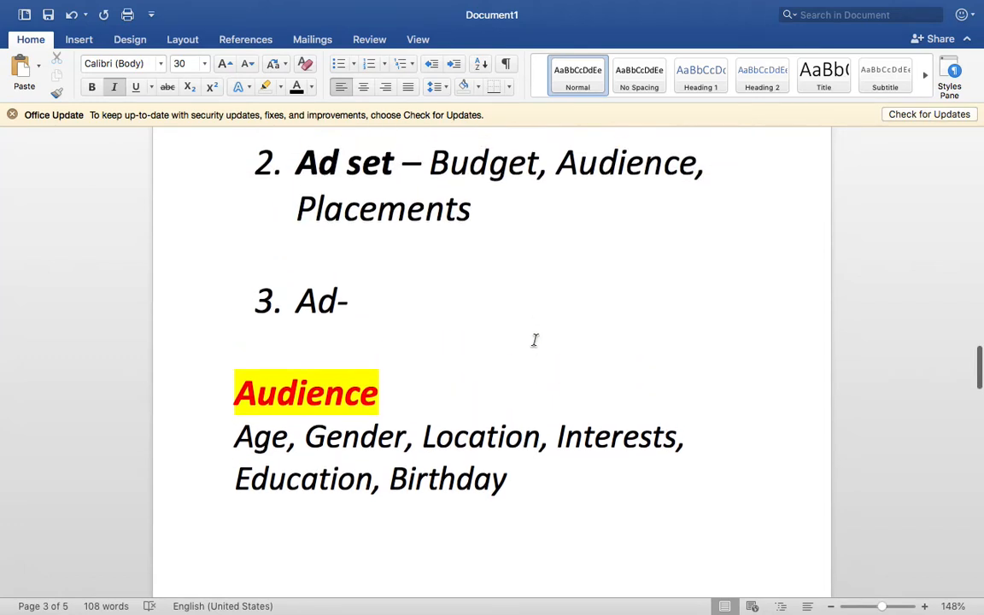
pyautogui.click(508, 355)
pyautogui.click(378, 329)
pyautogui.doubleClick(315, 323)
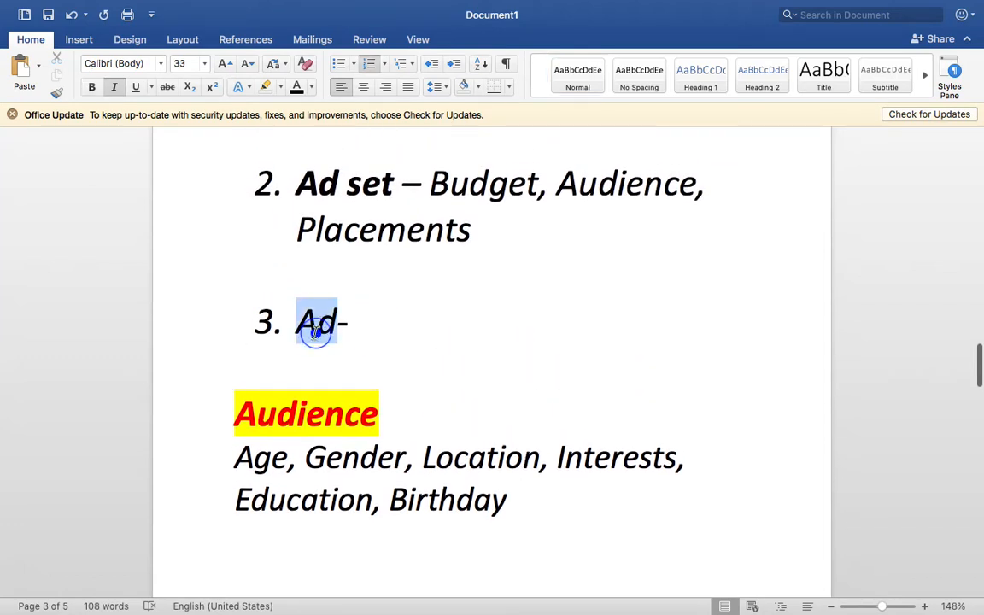
pyautogui.click(457, 295)
pyautogui.click(447, 338)
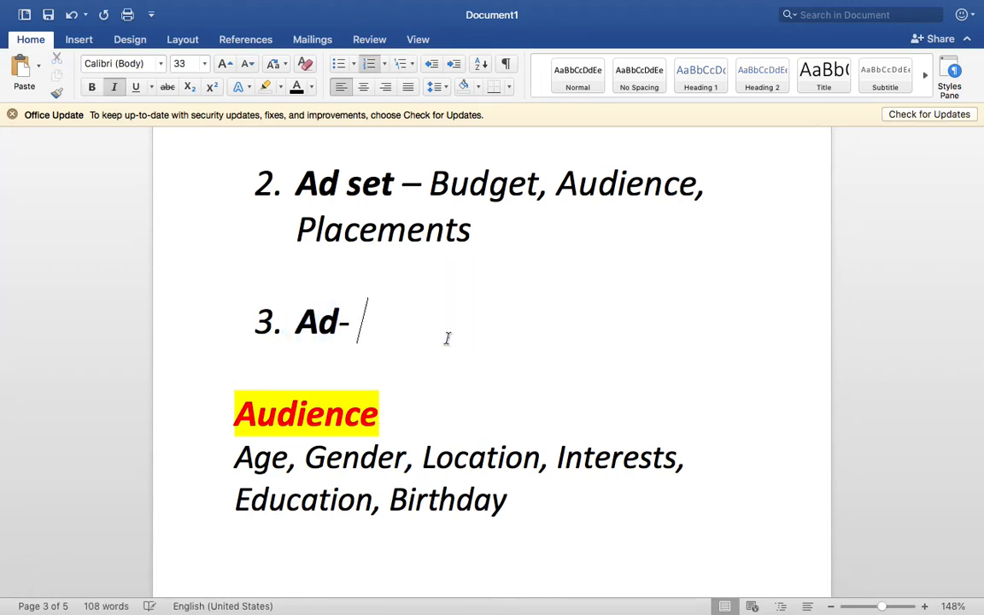
pyautogui.hotkey('ctrl', 'Right')
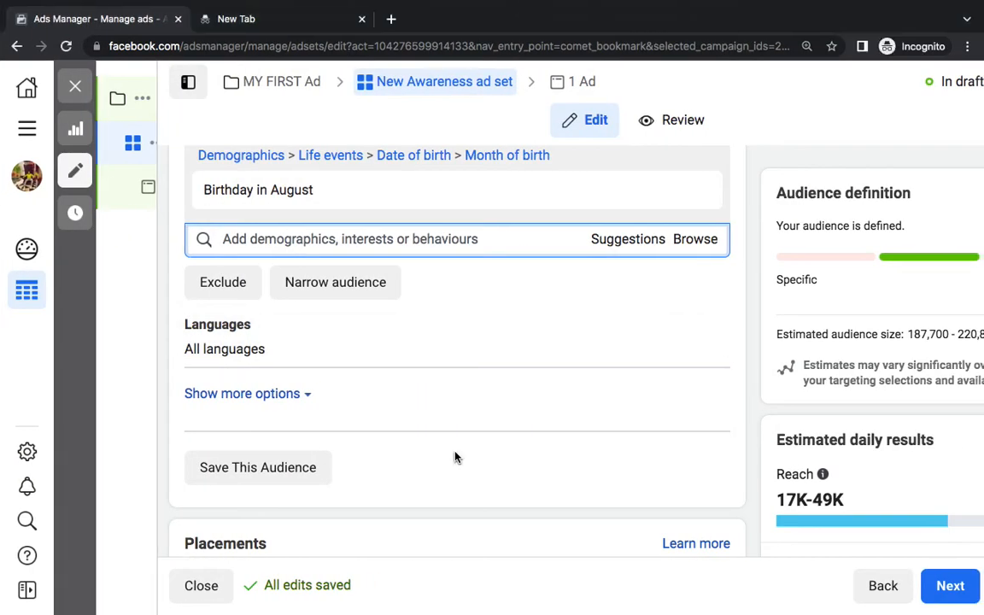
# Scroll to the Placements section and point out Budget, Audience and Placements in the Word notes
pyautogui.click(456, 458)
pyautogui.scroll(-5, 456, 458)
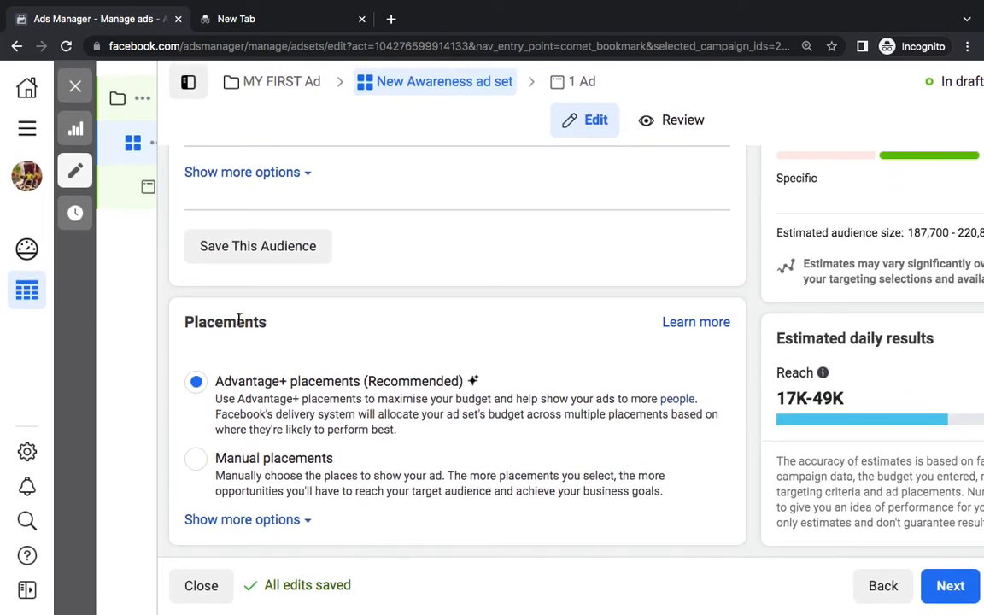
pyautogui.doubleClick(238, 322)
pyautogui.hotkey('ctrl', 'Left')
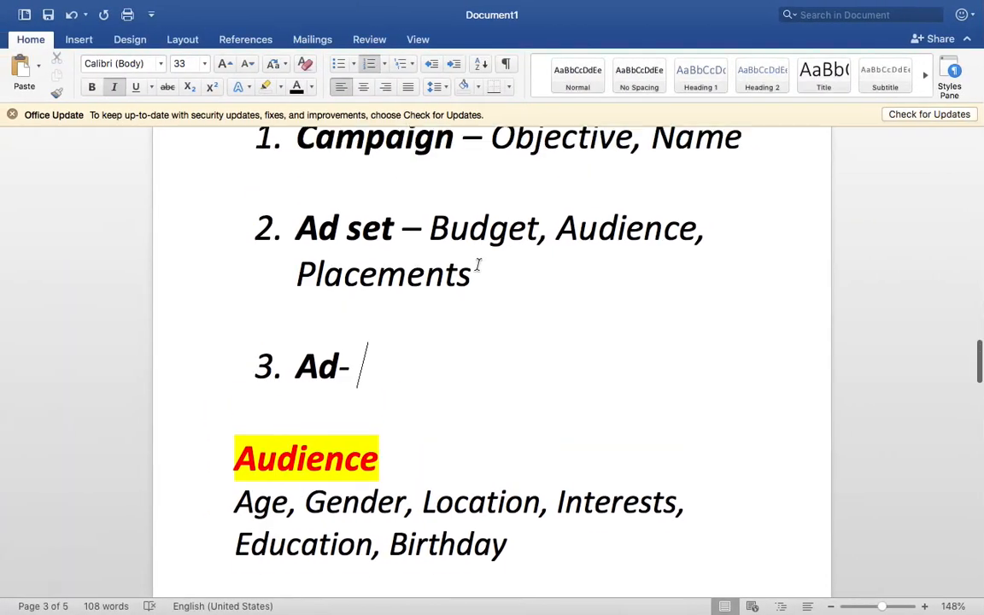
pyautogui.doubleClick(457, 243)
pyautogui.doubleClick(612, 252)
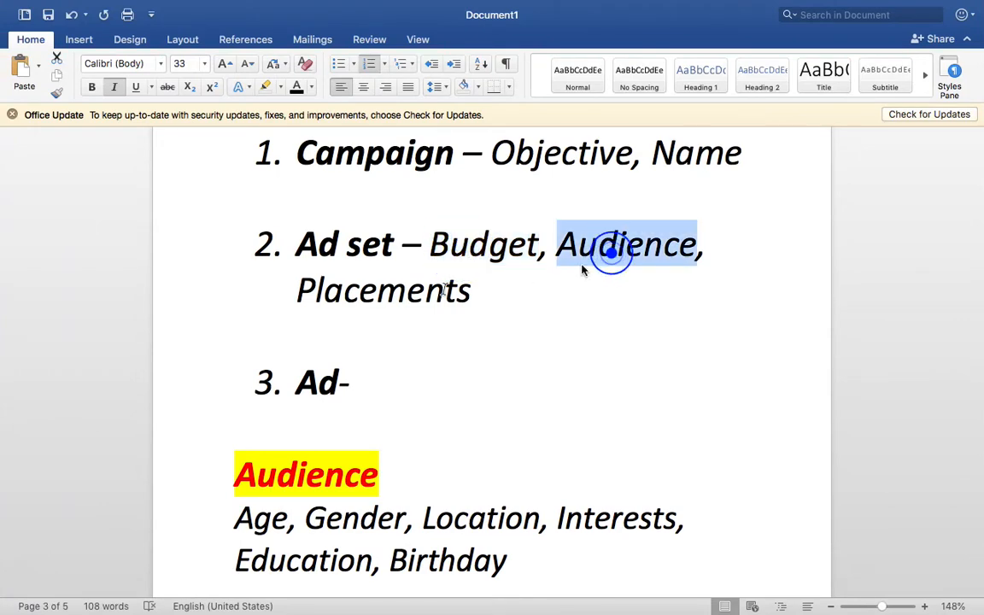
pyautogui.doubleClick(439, 289)
pyautogui.hotkey('ctrl', 'Right')
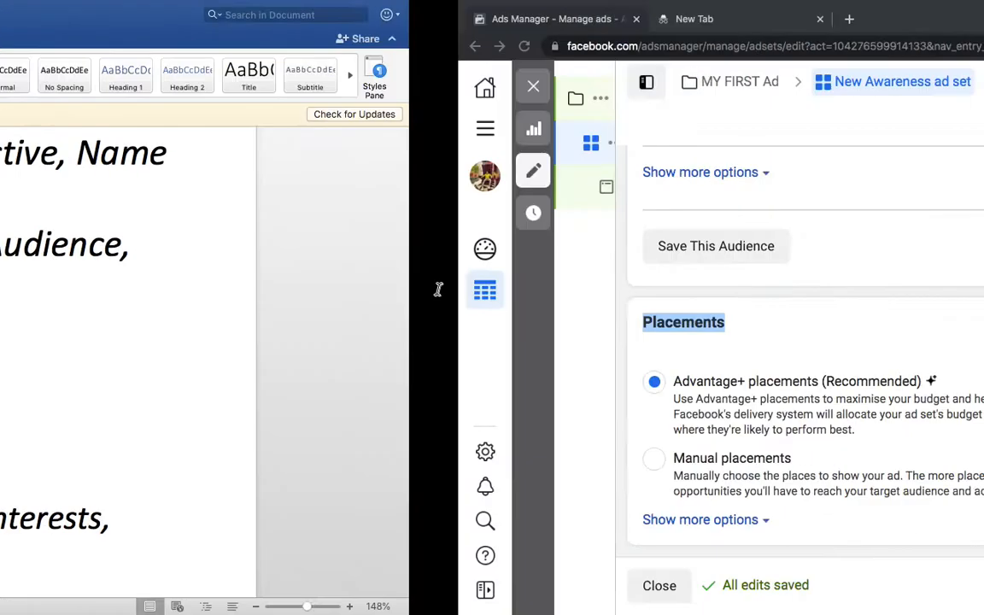
# Highlight the Advantage+ placements (Recommended) option
pyautogui.click(410, 327)
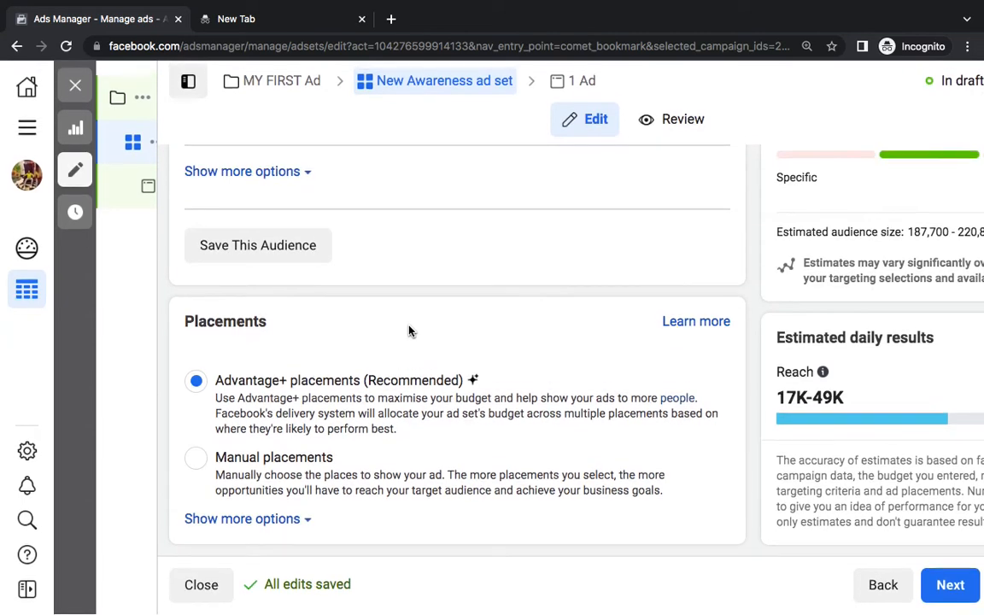
pyautogui.click(410, 331)
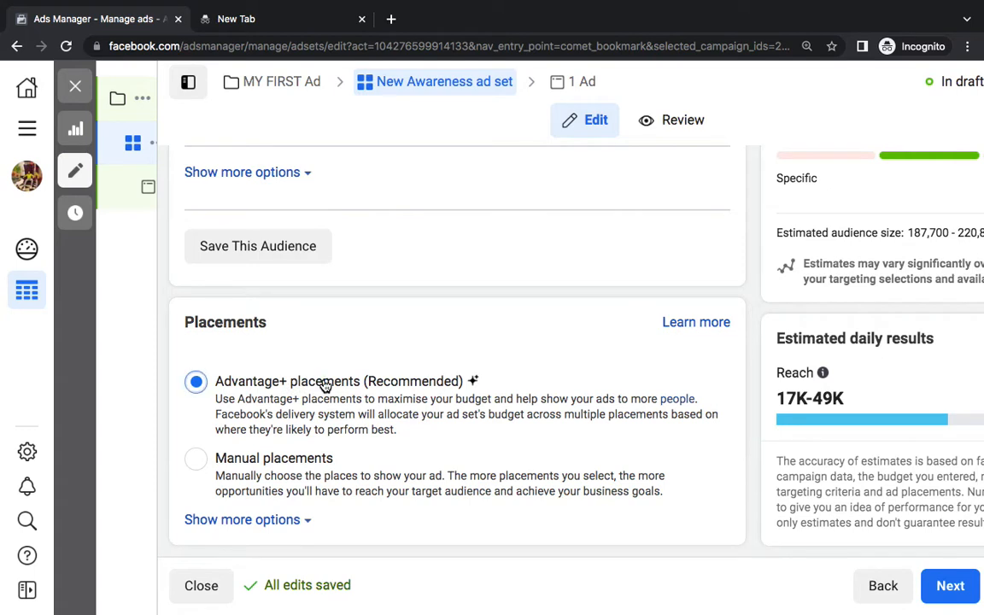
pyautogui.tripleClick(324, 385)
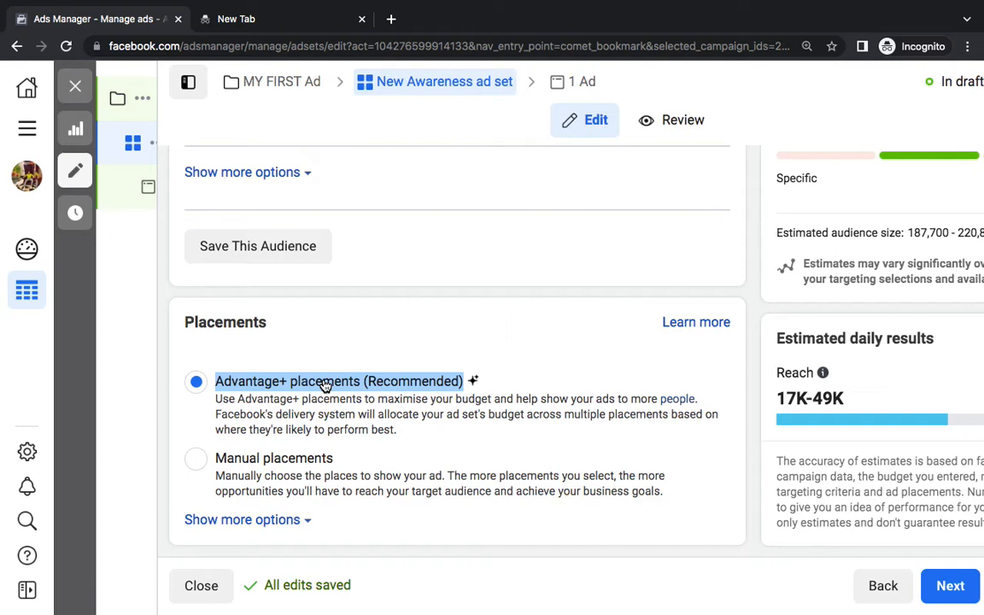
pyautogui.doubleClick(418, 382)
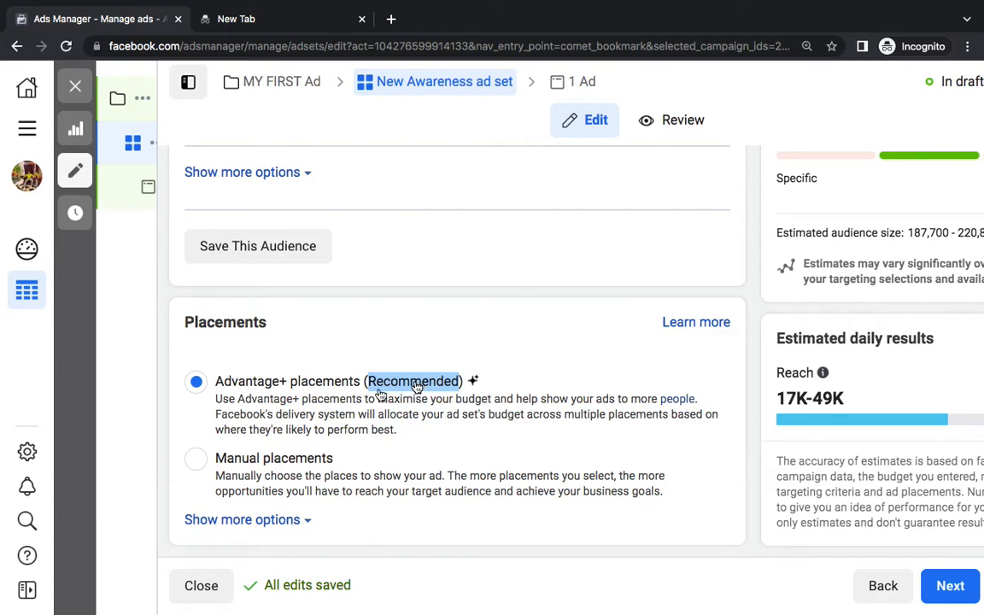
# Switch to Manual placements and toggle Facebook, Instagram and Audience Network on and off
pyautogui.click(204, 462)
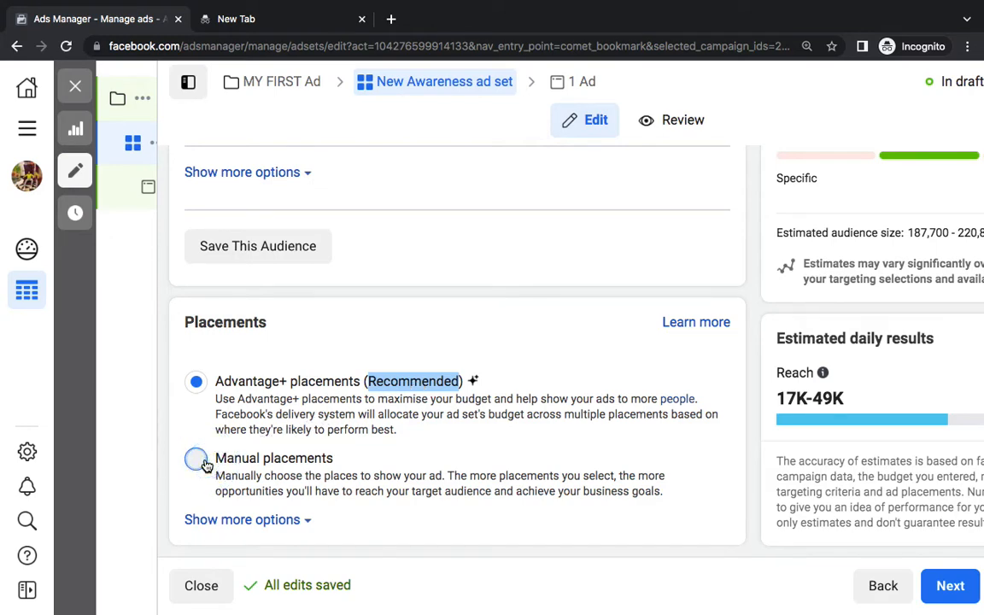
pyautogui.scroll(-4, 390, 446)
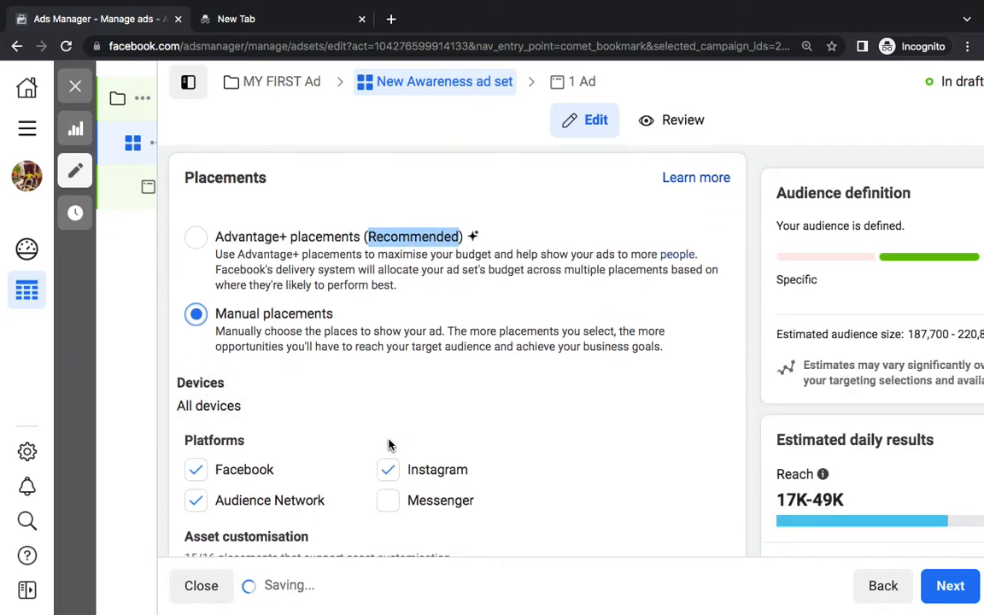
pyautogui.click(389, 317)
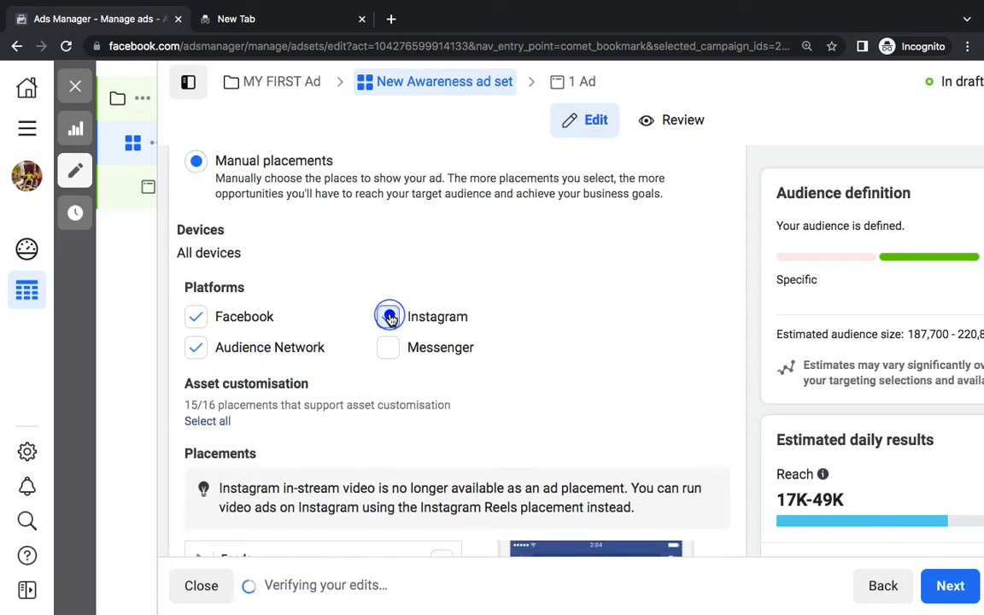
pyautogui.click(205, 348)
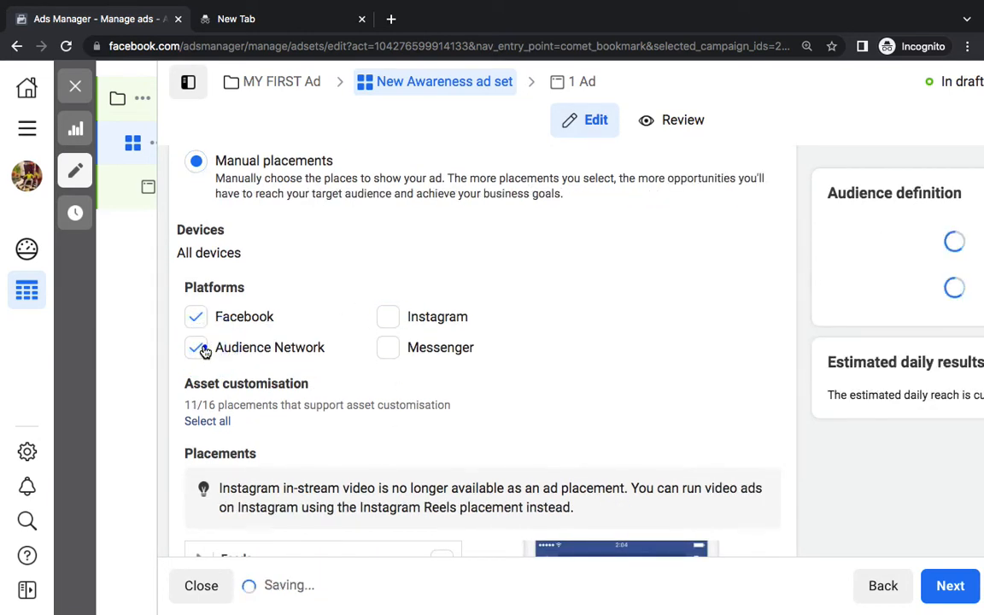
pyautogui.click(201, 347)
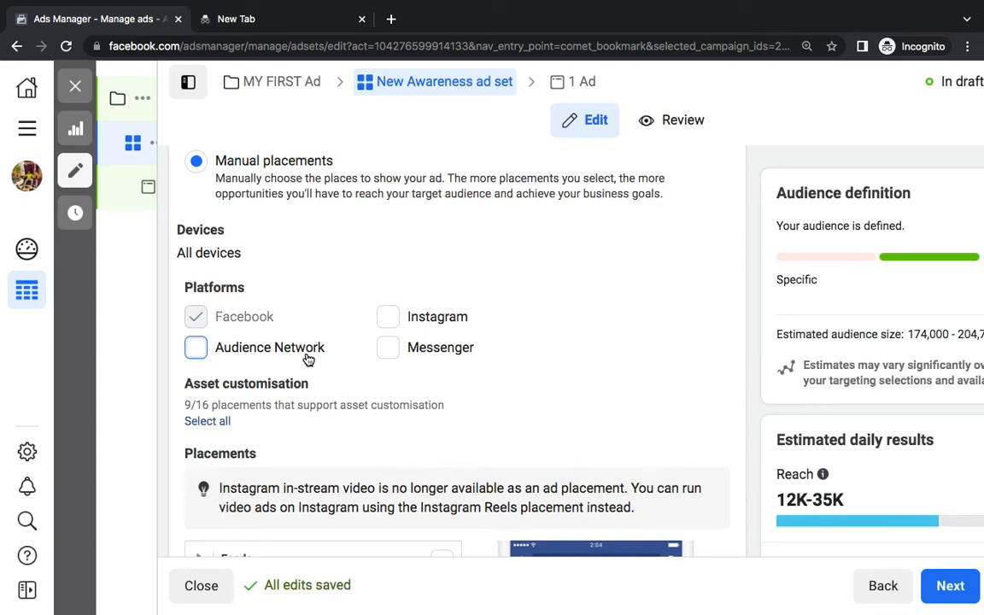
pyautogui.click(391, 319)
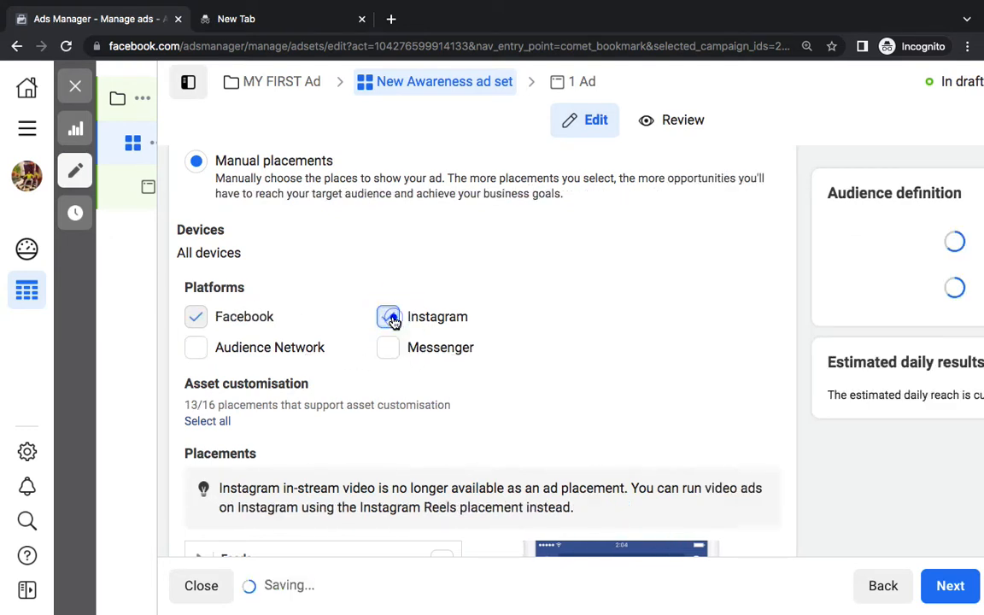
pyautogui.click(389, 317)
pyautogui.click(196, 312)
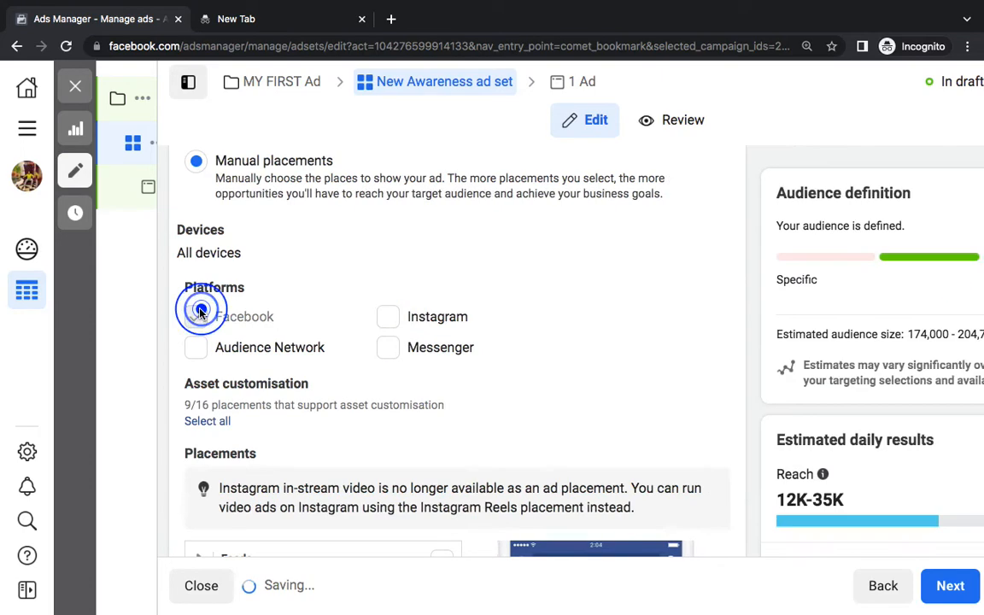
pyautogui.click(397, 316)
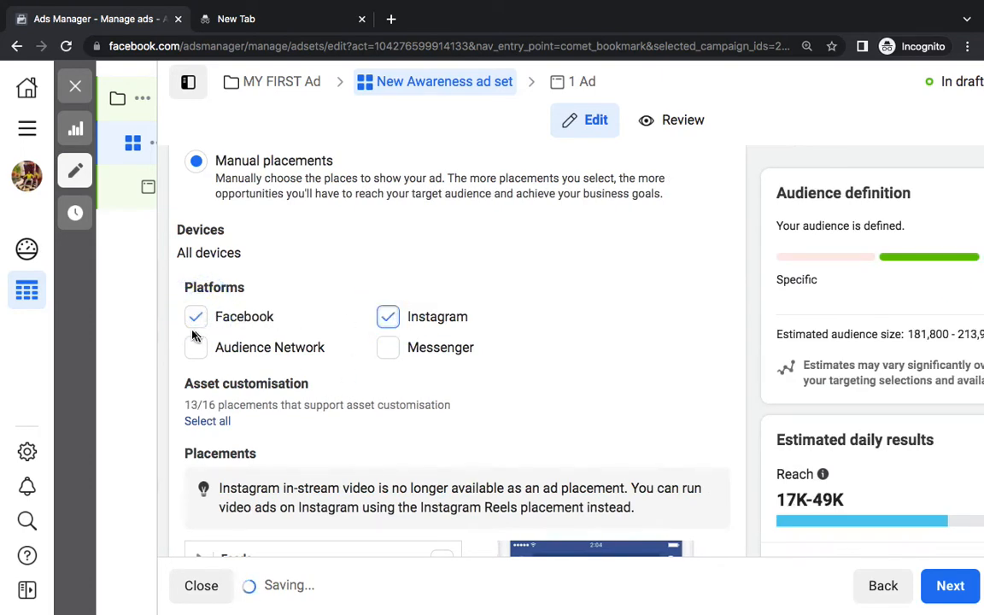
pyautogui.click(196, 316)
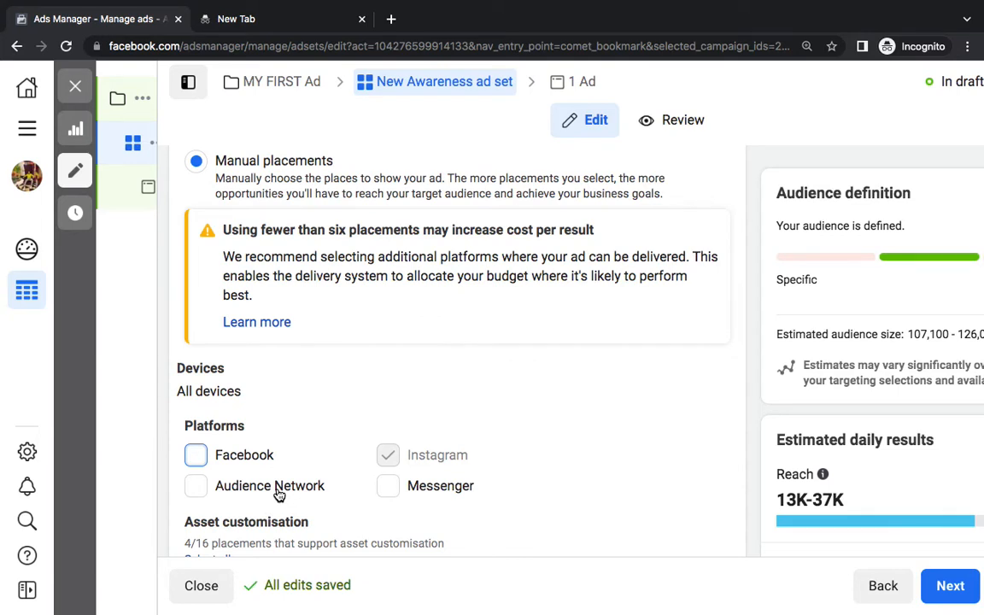
# Check the estimated daily results, revert to Advantage+ placements, and save the ad set
pyautogui.click(196, 485)
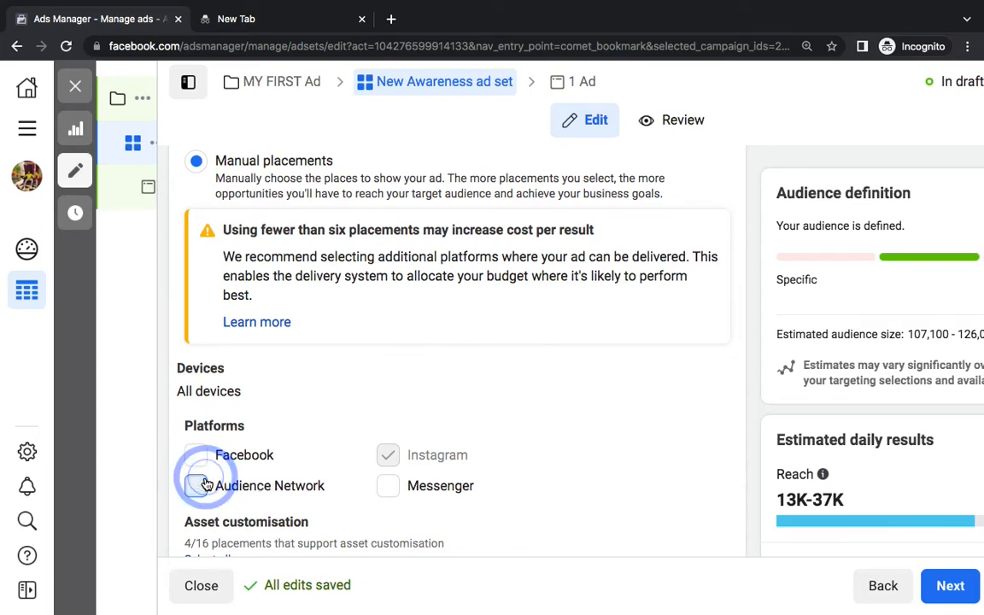
pyautogui.click(388, 317)
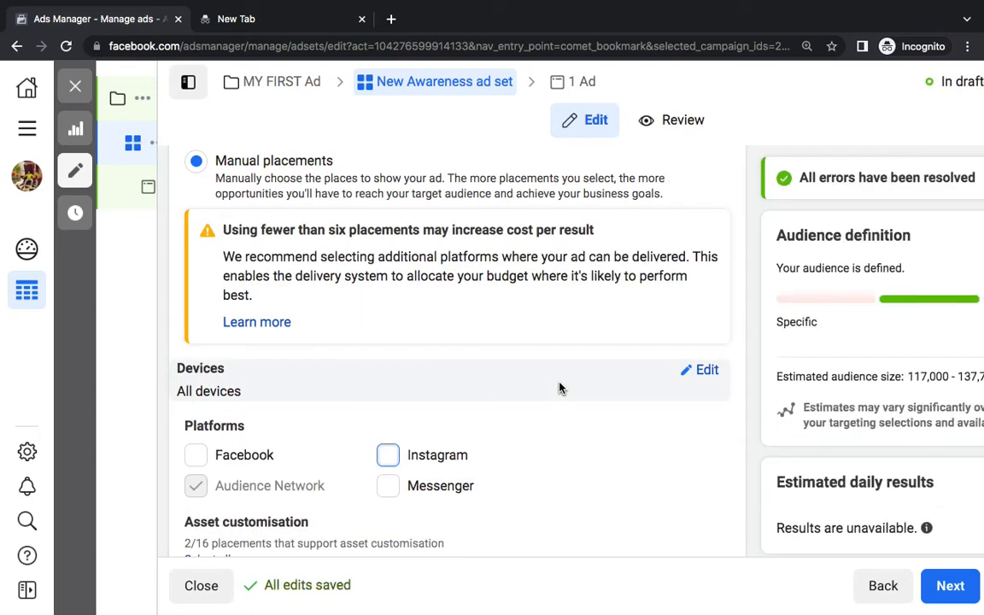
pyautogui.doubleClick(842, 431)
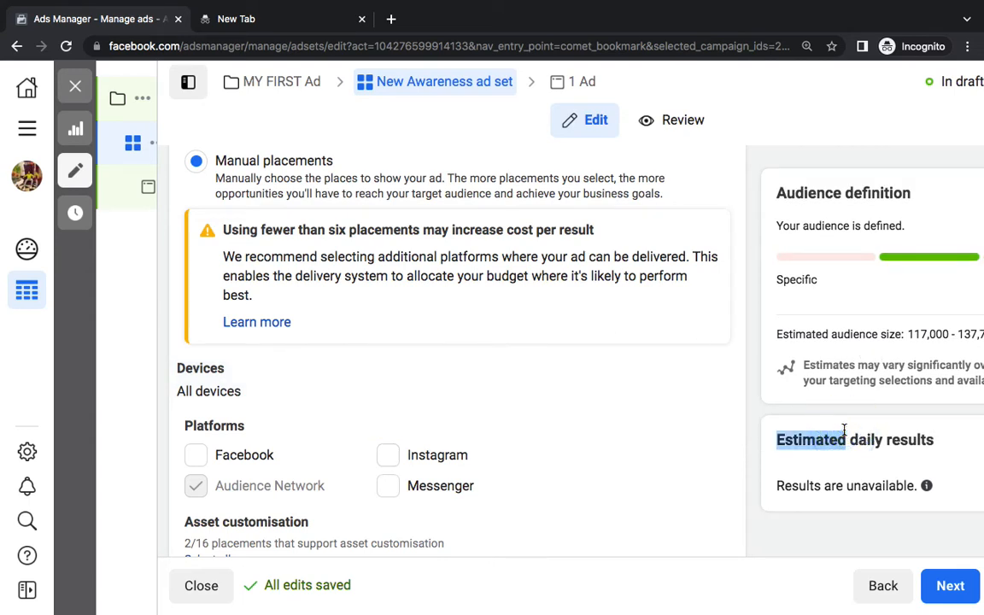
pyautogui.click(196, 455)
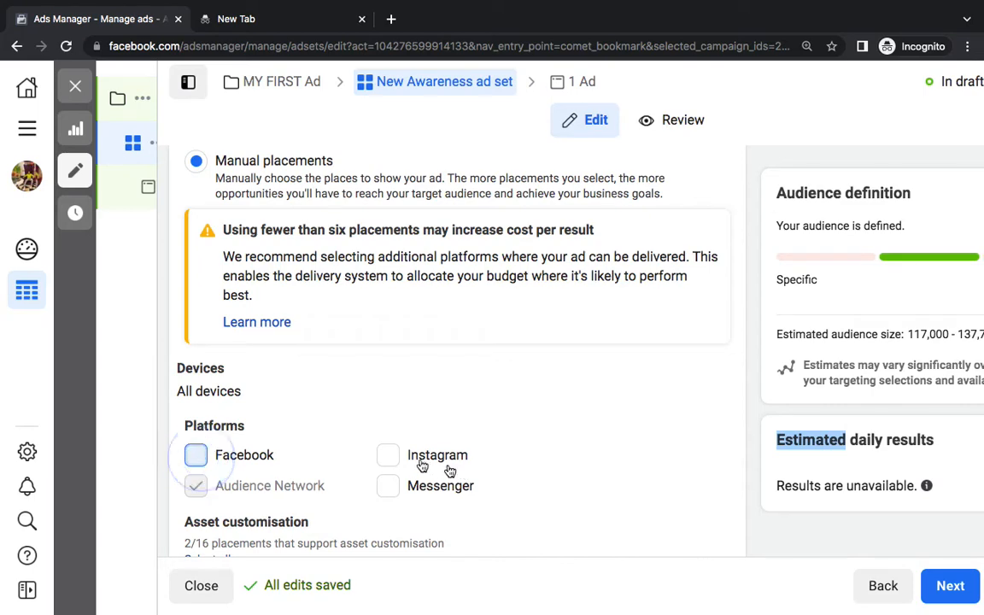
pyautogui.scroll(2, 408, 460)
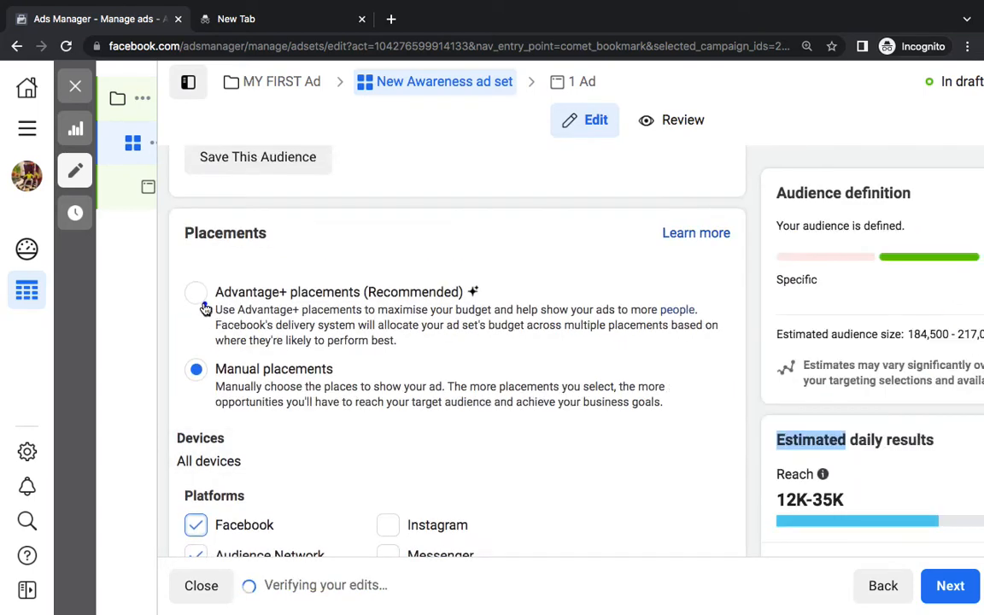
pyautogui.click(197, 291)
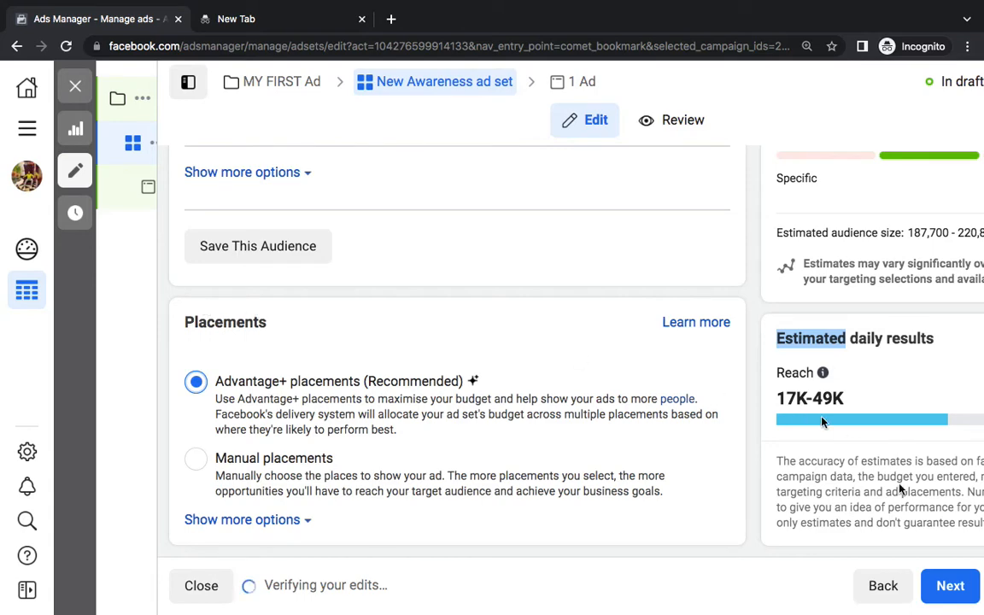
pyautogui.click(947, 584)
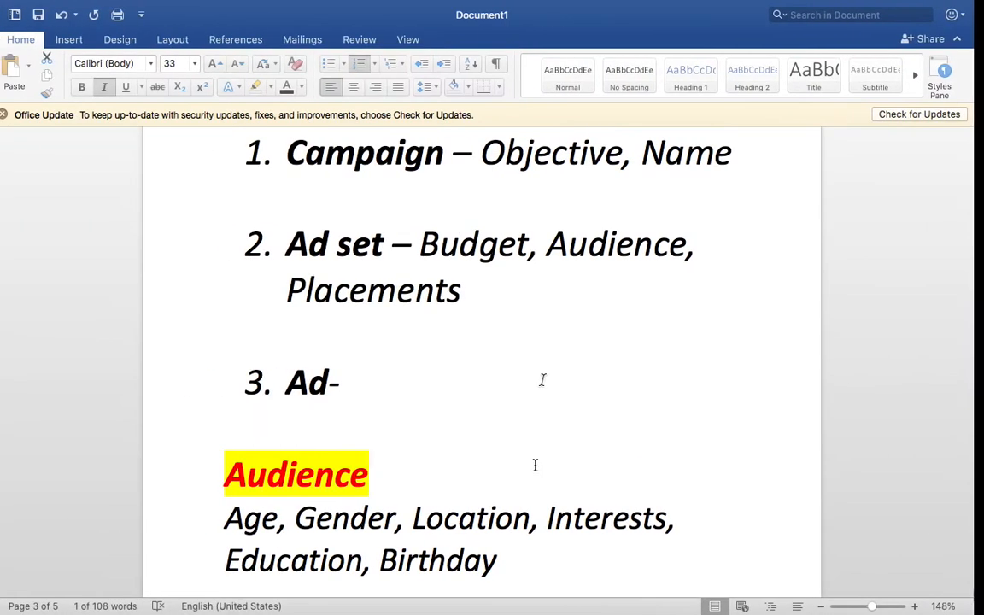
pyautogui.doubleClick(384, 338)
pyautogui.scroll(1, 472, 364)
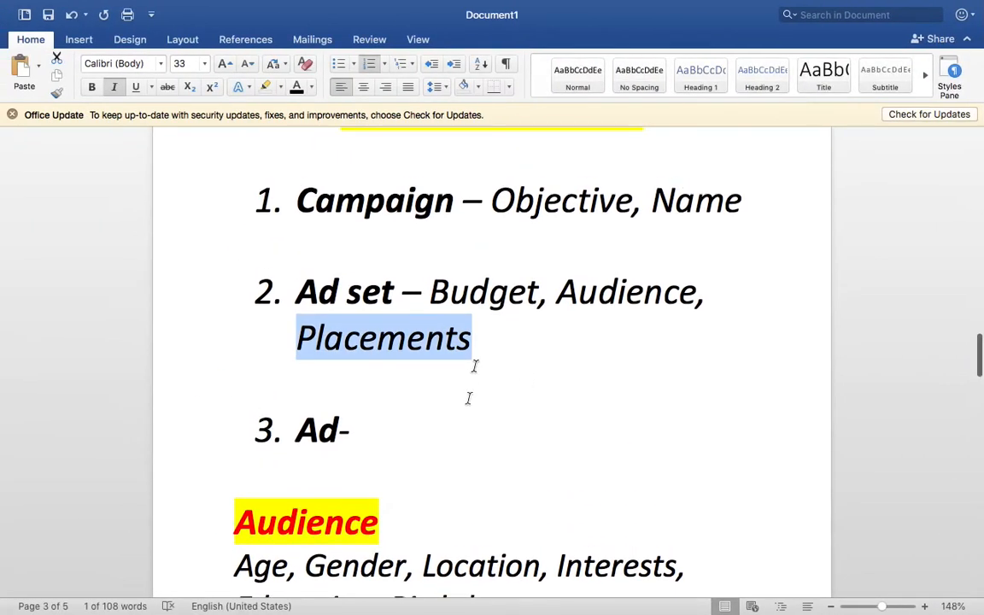
# Append 'Image, Video, Text, Headline, Button, Link' after '3. Ad-' in the Word list
pyautogui.click(442, 448)
pyautogui.press('Return')
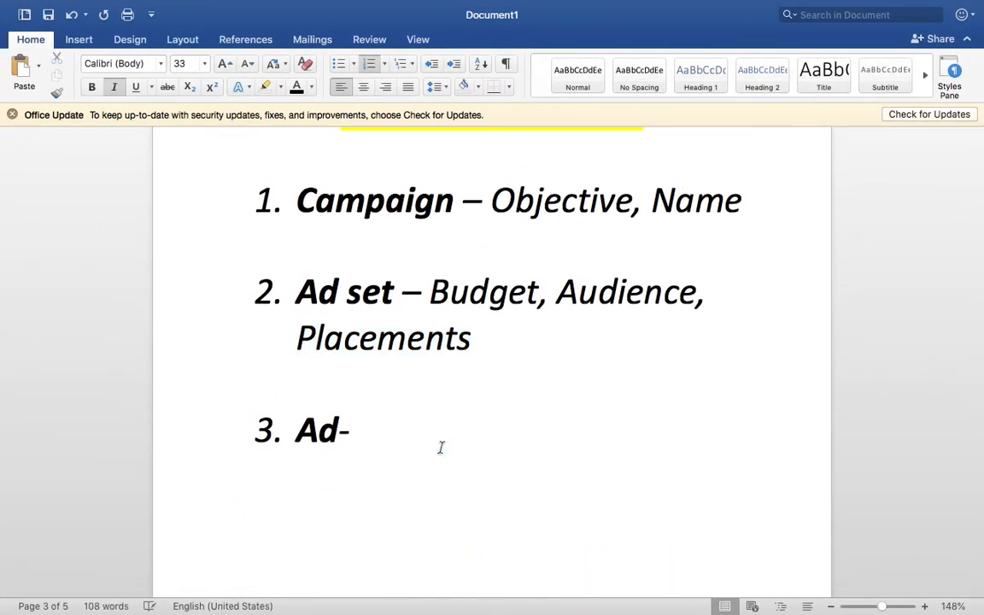
pyautogui.scroll(2, 441, 448)
pyautogui.click(443, 514)
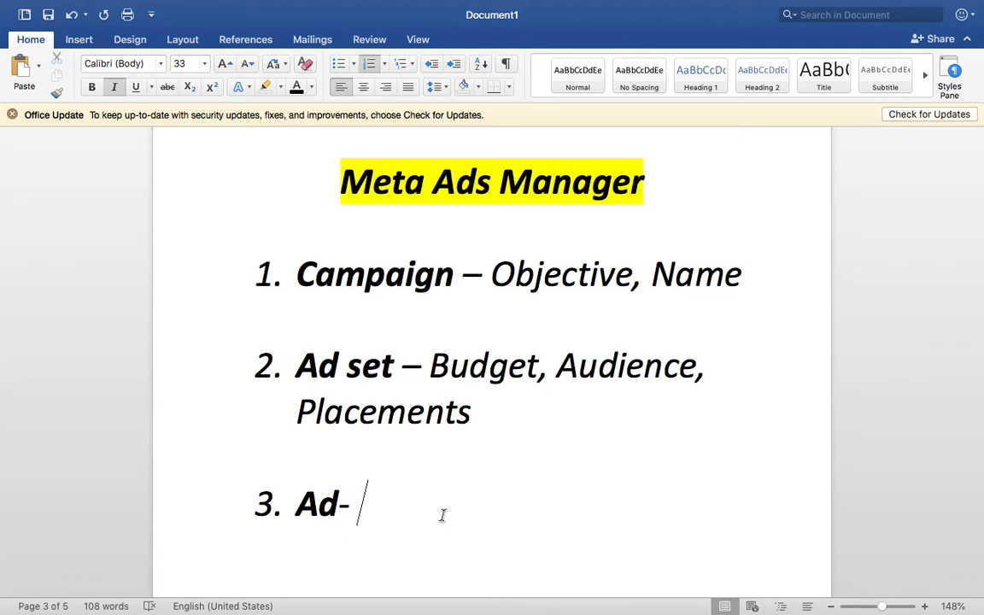
pyautogui.write('Im')
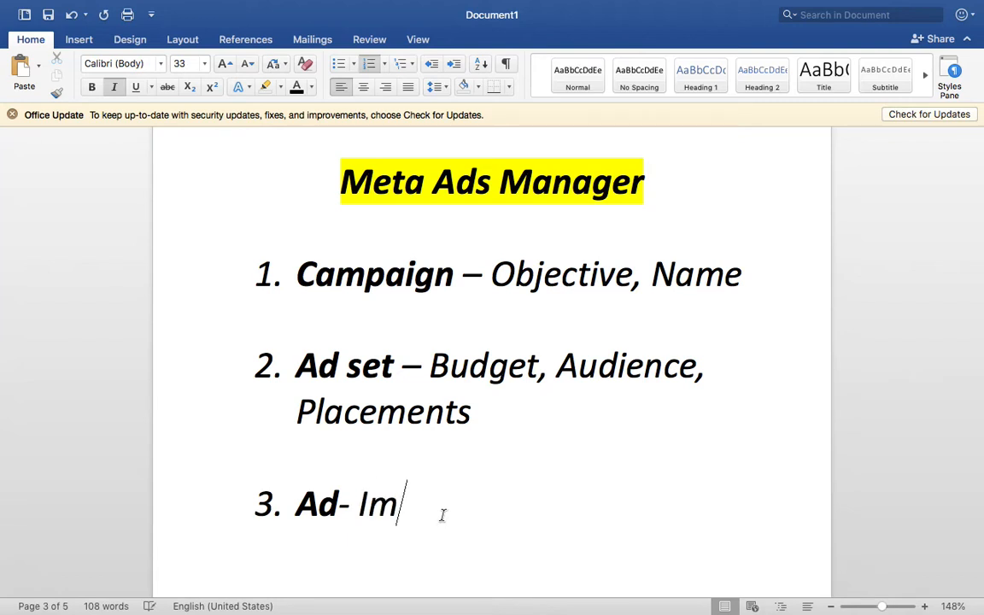
pyautogui.write('age, Vid')
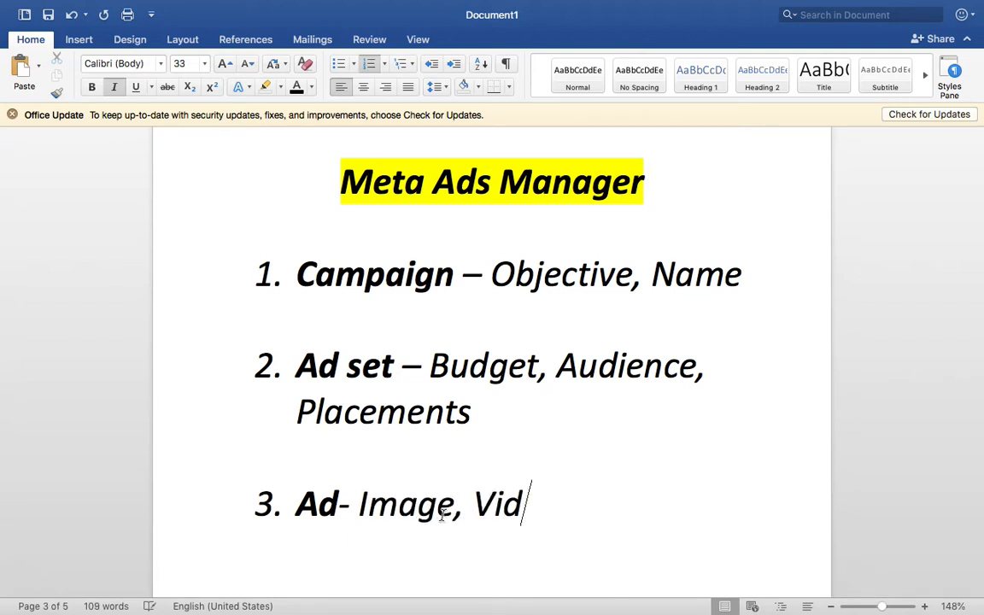
pyautogui.write('eo, Text')
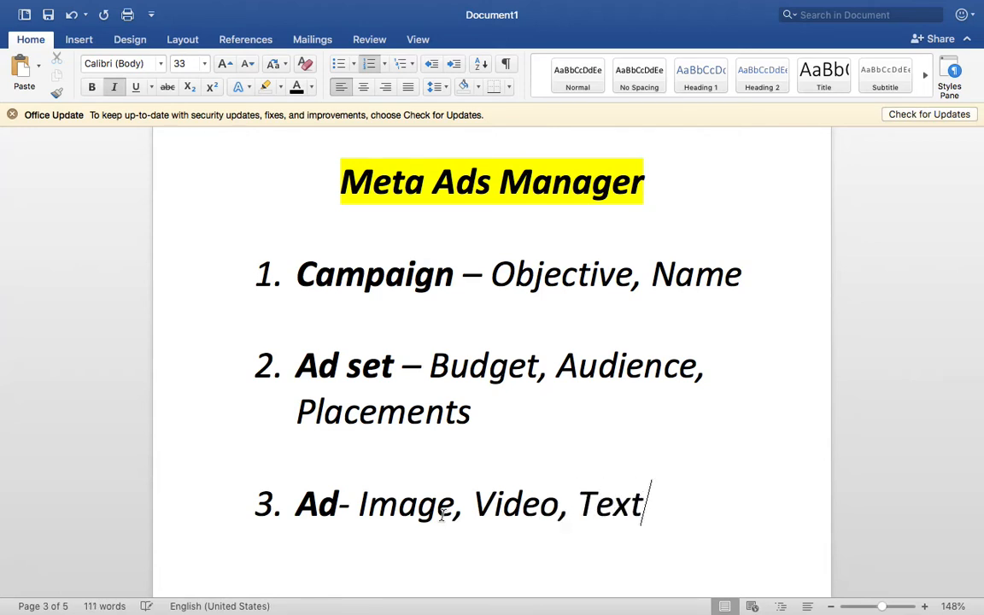
pyautogui.write(', Headline')
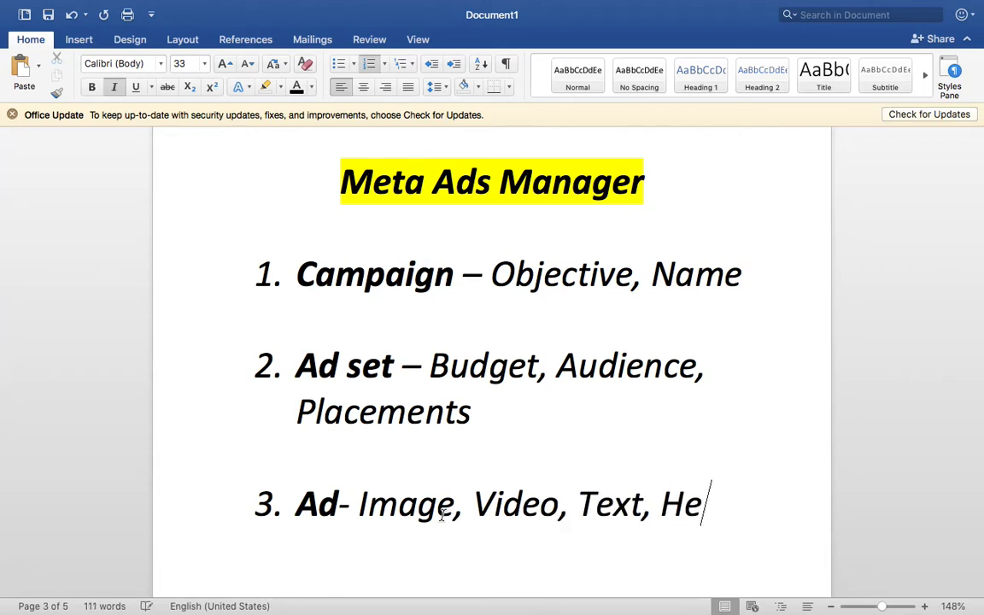
pyautogui.scroll(-1, 443, 515)
pyautogui.scroll(-1, 443, 516)
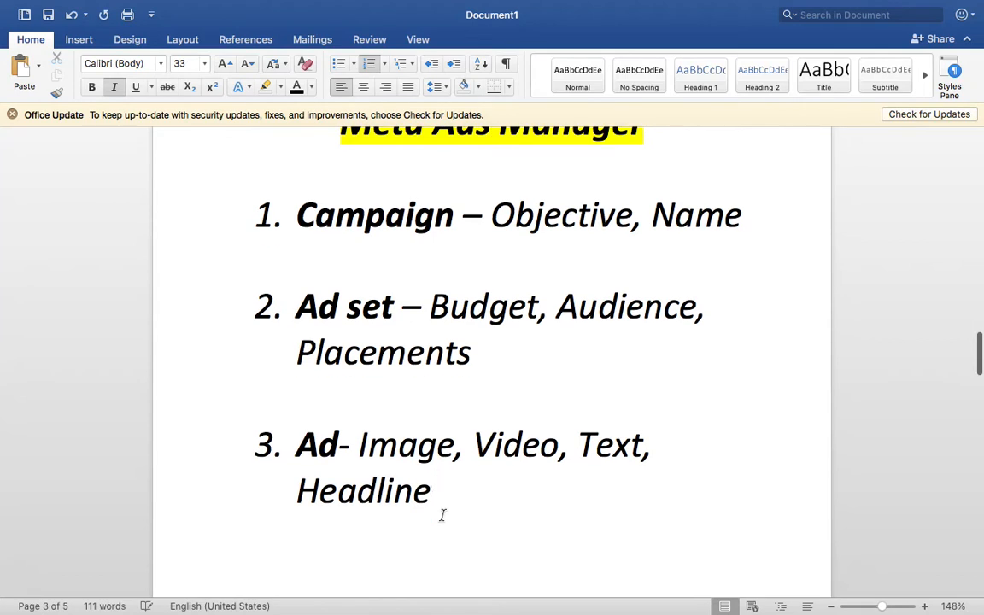
pyautogui.write(', Button, ')
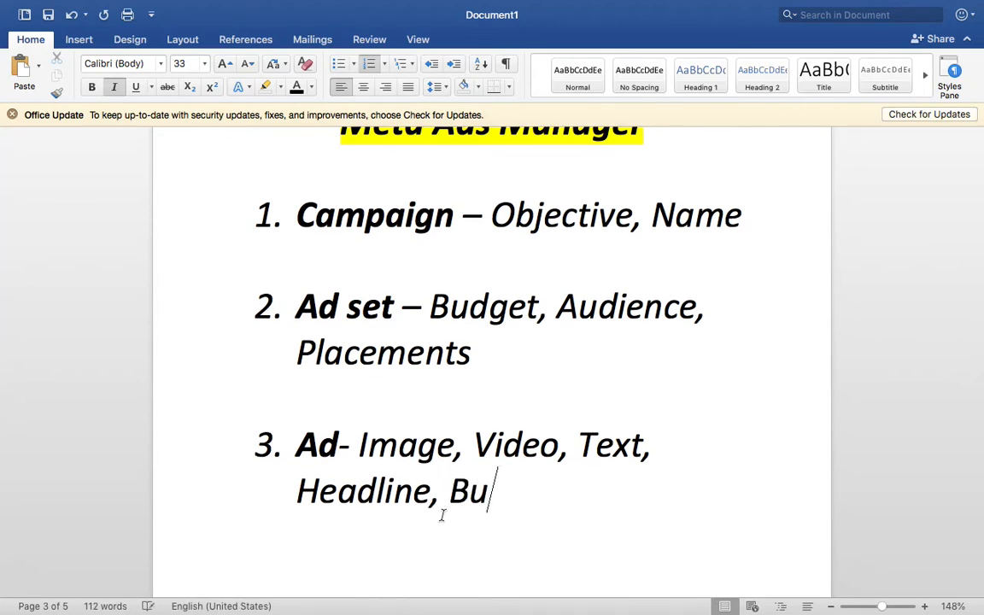
pyautogui.write('Link')
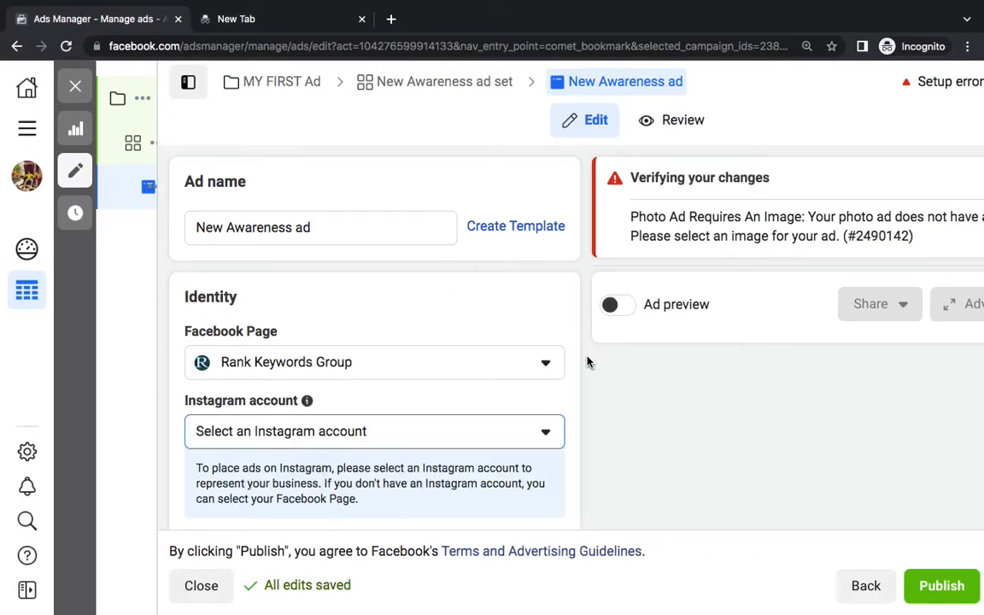
# Clear the ad's existing primary text
pyautogui.scroll(-6, 586, 362)
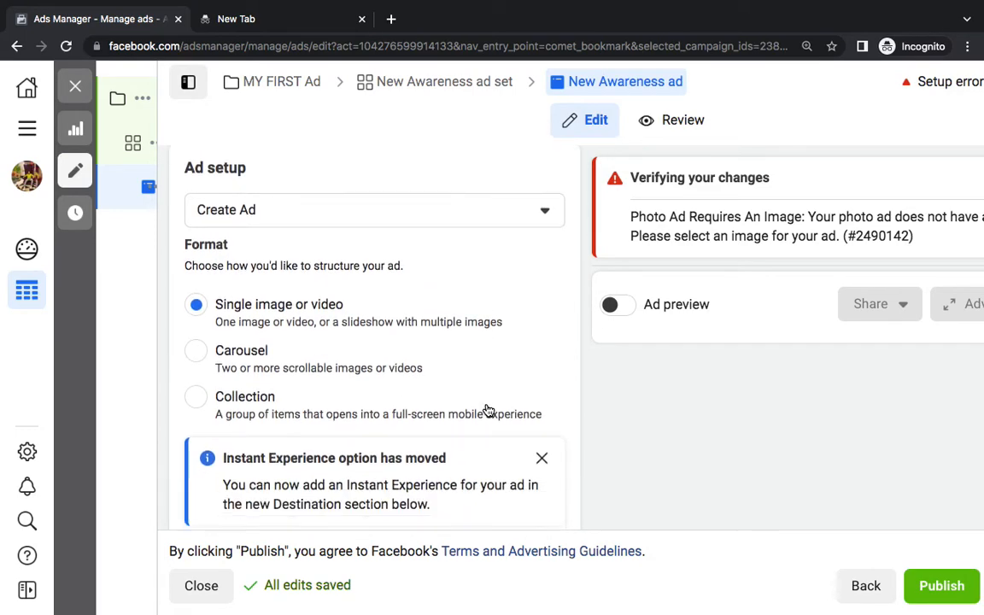
pyautogui.scroll(-5, 488, 411)
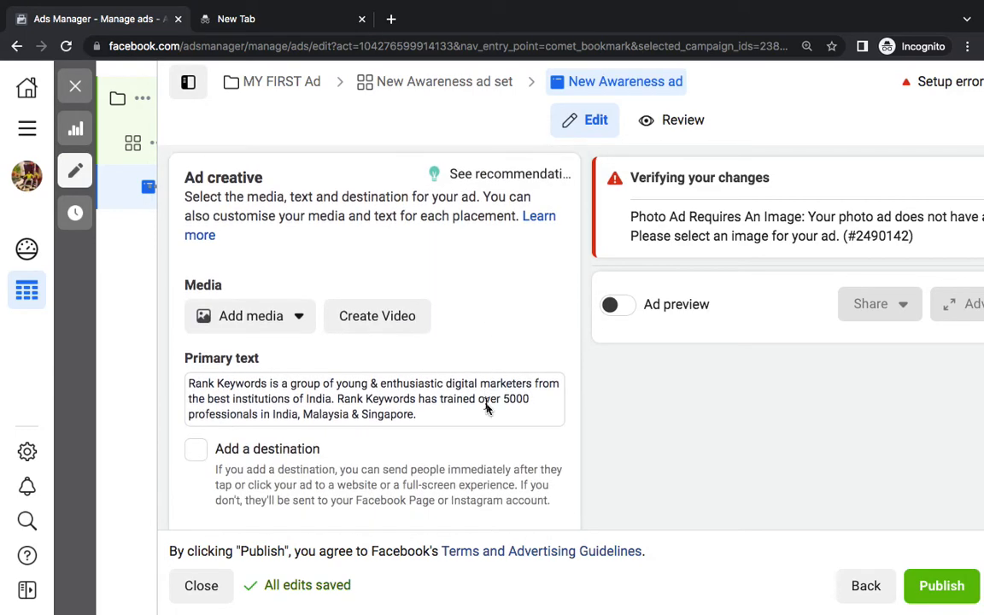
pyautogui.tripleClick(320, 411)
pyautogui.press('BackSpace')
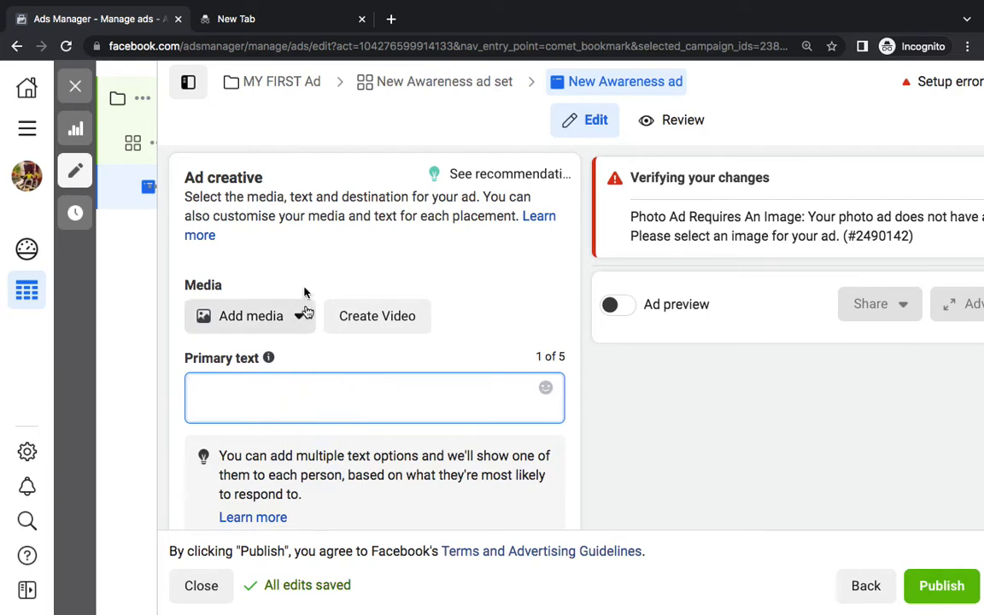
pyautogui.click(307, 261)
# Add the Hindustan 1080 × 1080 Page image as the ad's media
pyautogui.scroll(-1, 282, 274)
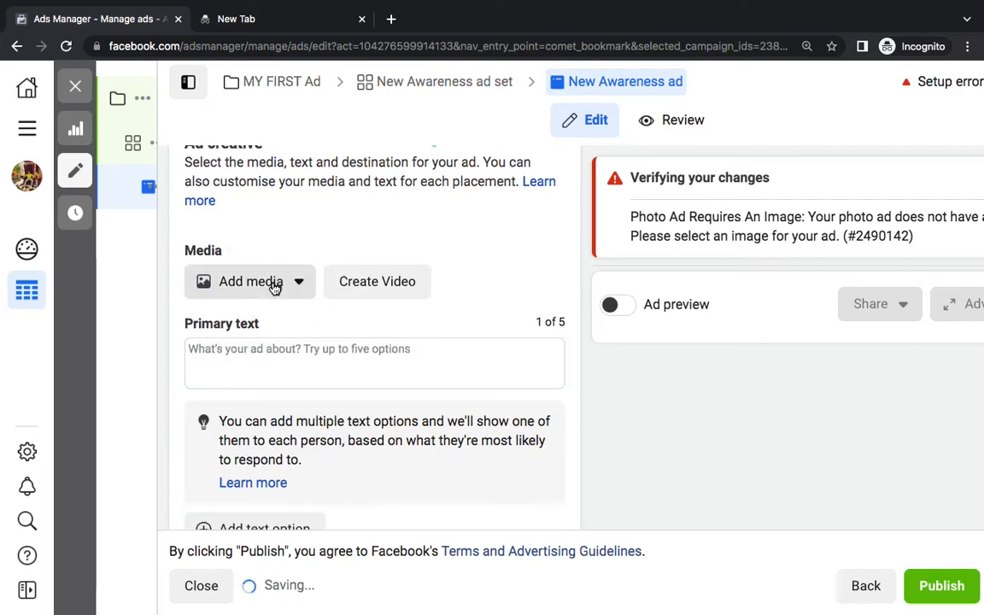
pyautogui.click(273, 286)
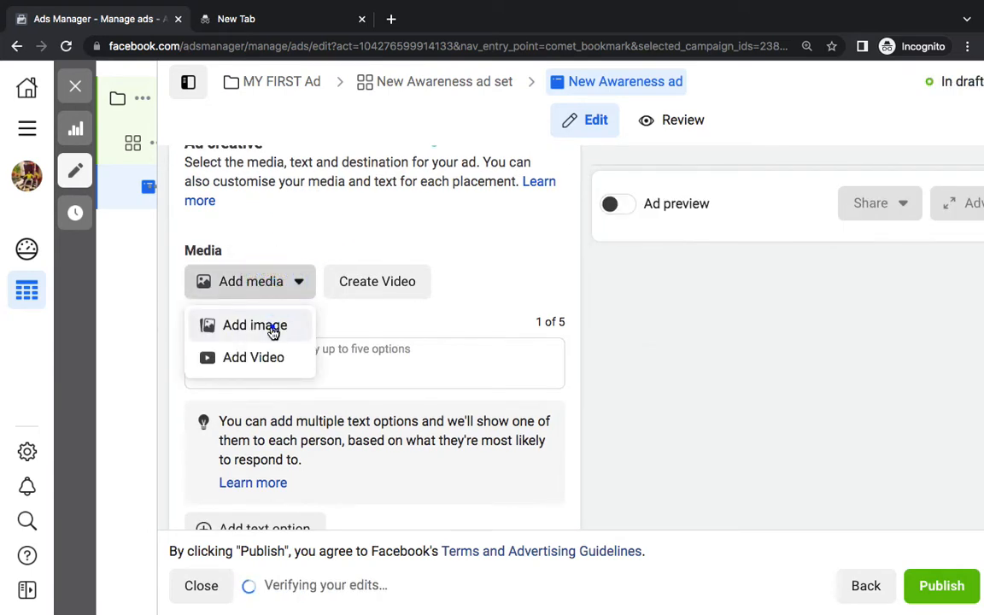
pyautogui.click(272, 328)
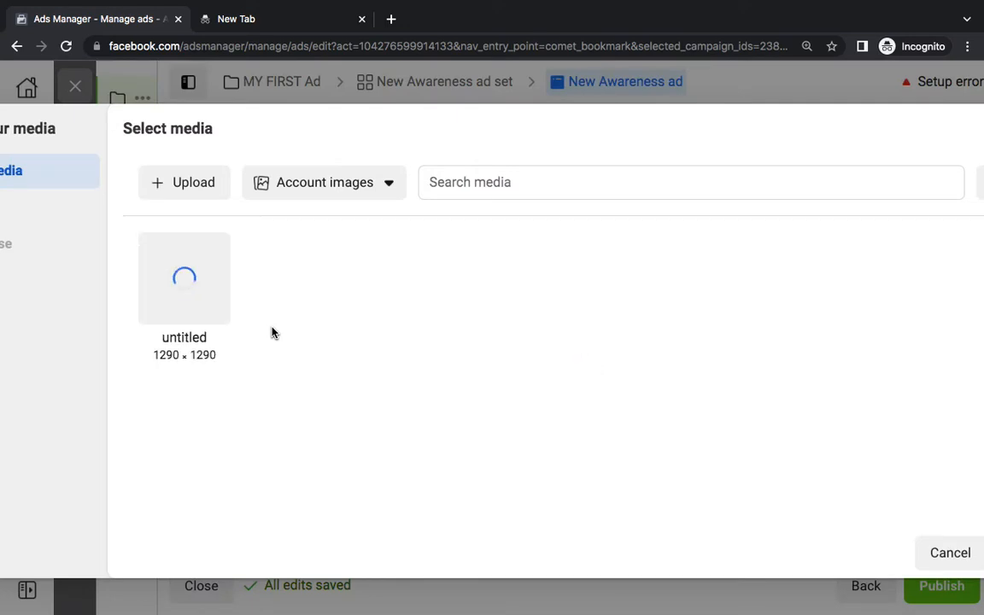
pyautogui.click(330, 202)
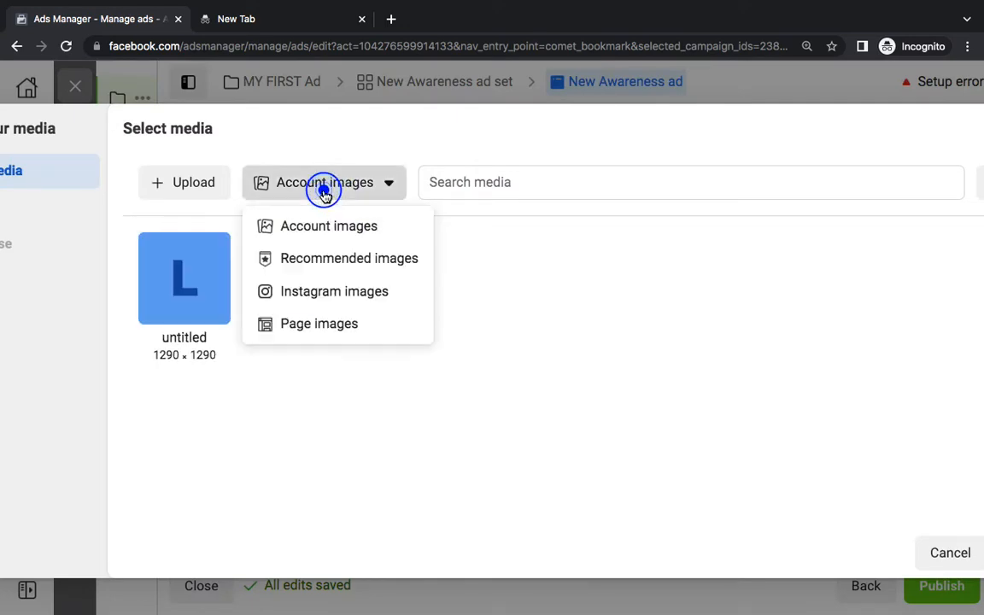
pyautogui.click(325, 322)
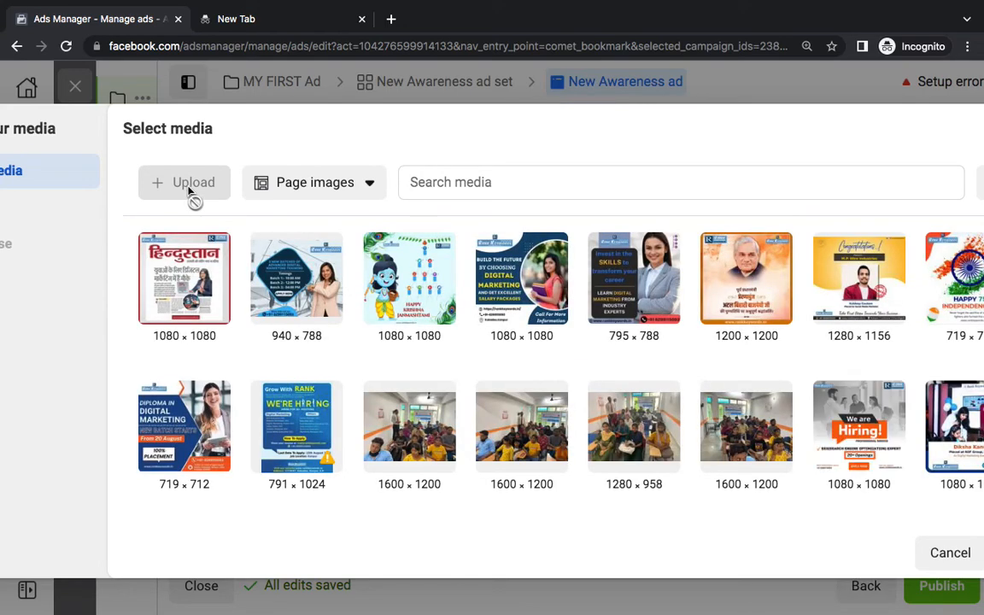
pyautogui.click(190, 320)
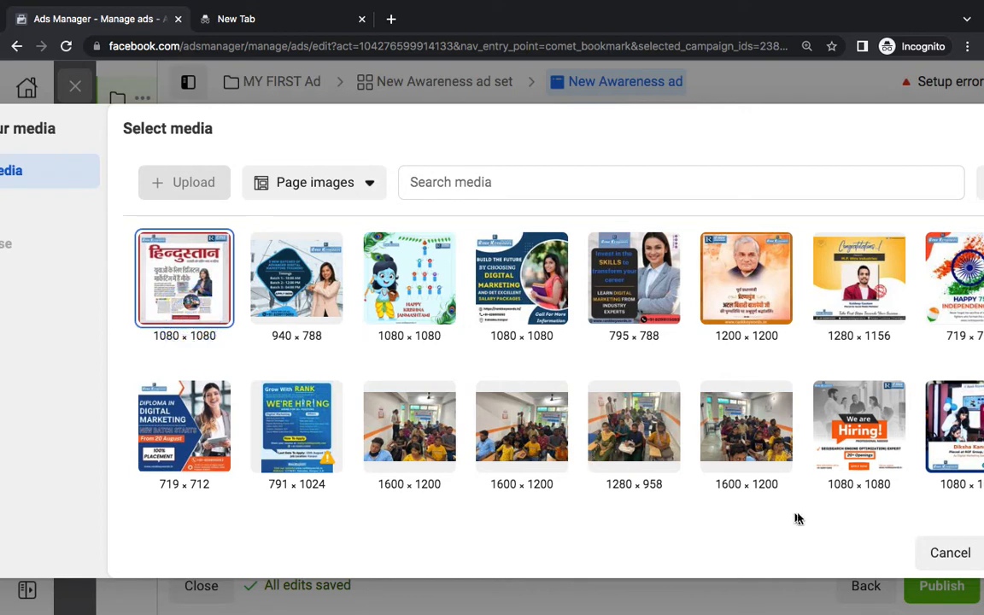
pyautogui.hotkey('ctrl', '-')
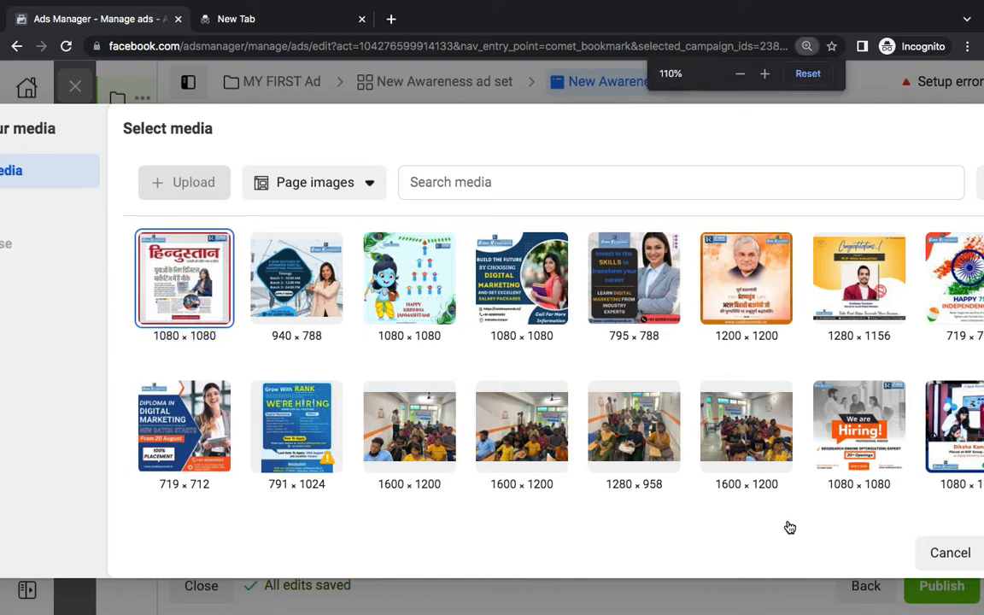
pyautogui.hotkey('ctrl', '-')
pyautogui.click(962, 554)
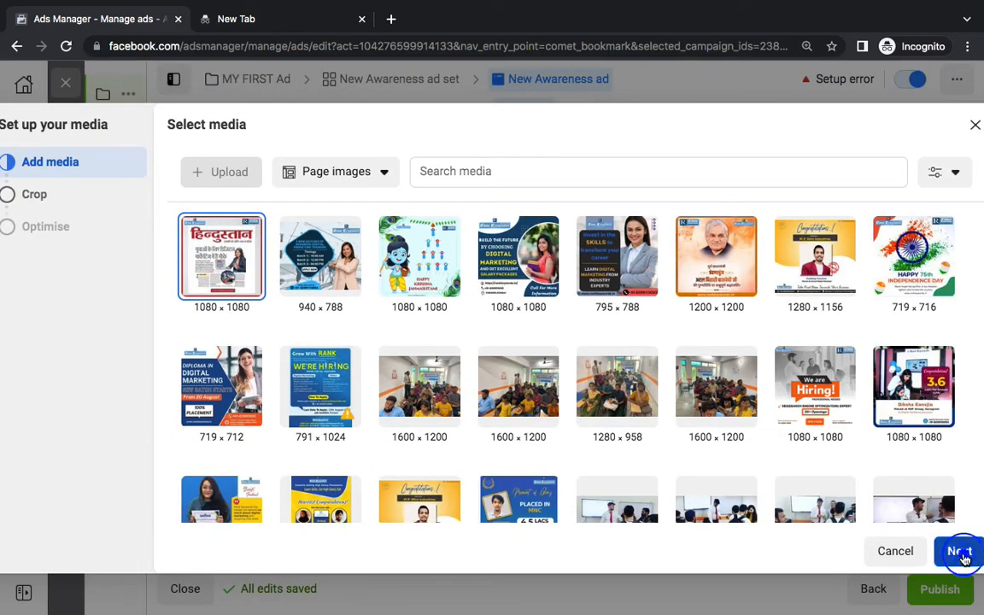
# Confirm the Hindustan page image crops and check the feed preview in Advanced Preview
pyautogui.click(940, 554)
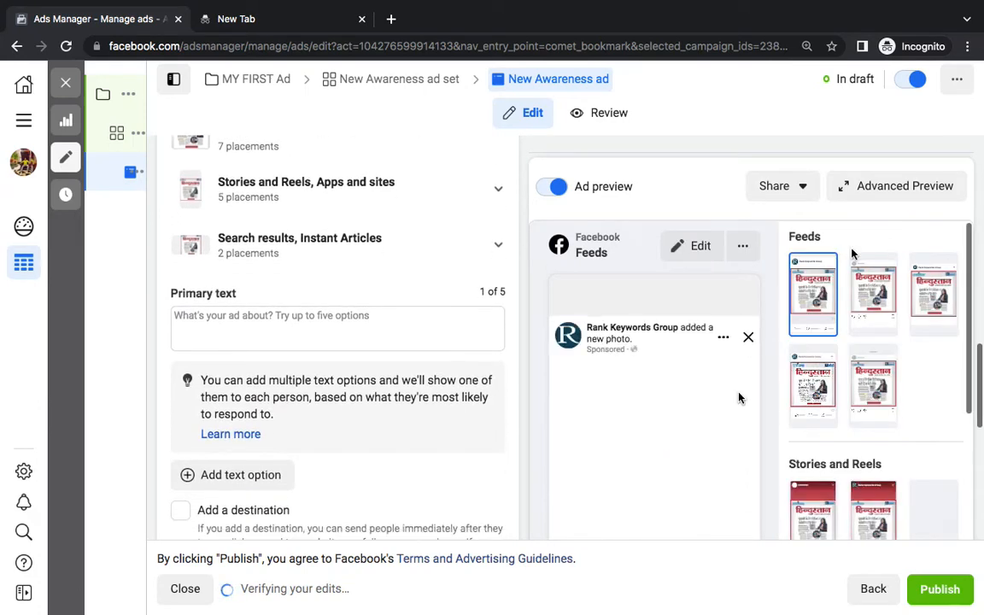
pyautogui.click(884, 185)
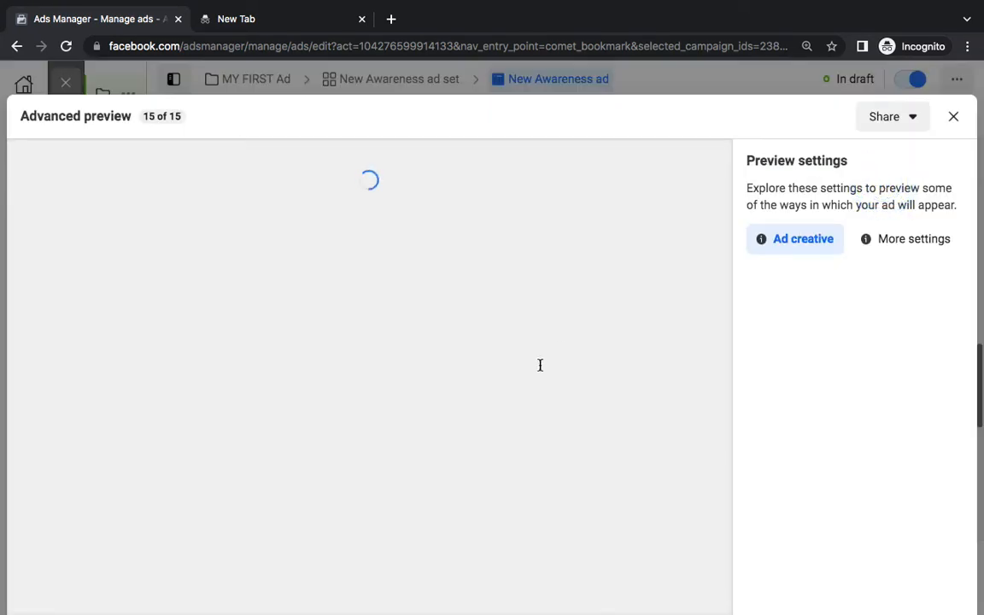
pyautogui.scroll(-1, 540, 369)
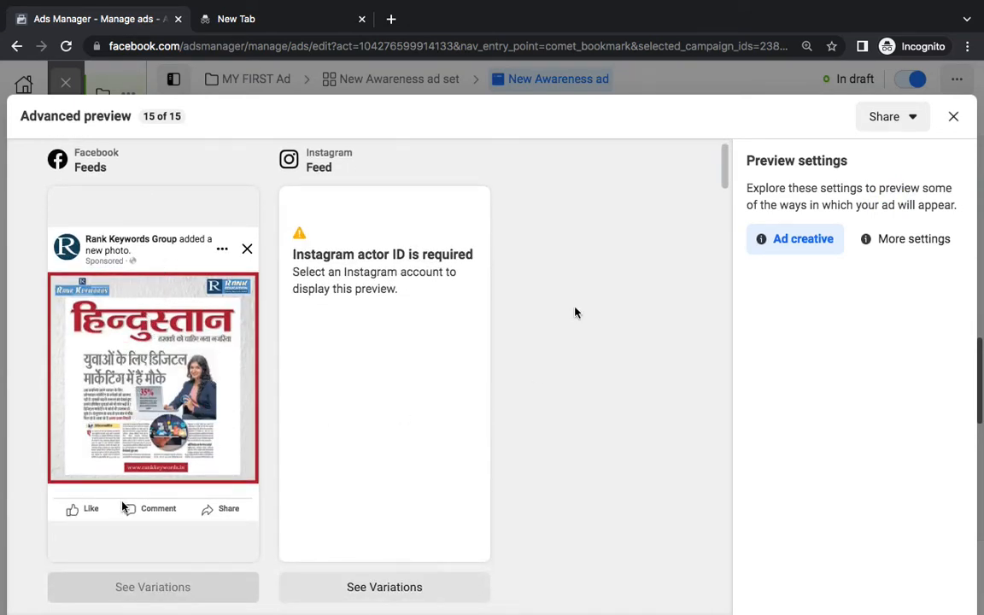
pyautogui.click(953, 117)
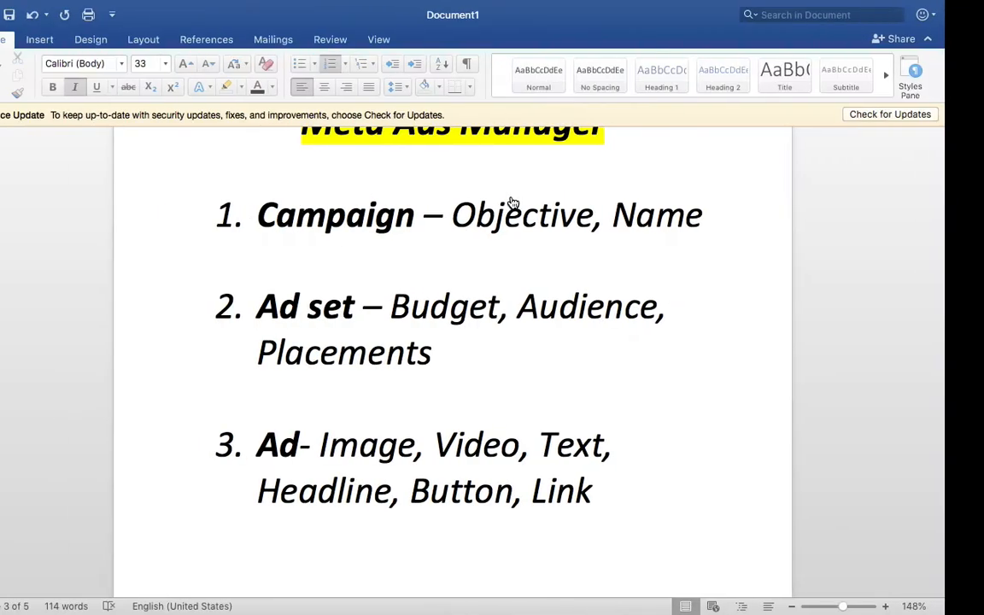
# Leave Word for Chrome's Facebook tab, then move to the empty incognito tab for facebook.com
pyautogui.hotkey('ctrl', 'Left')
pyautogui.click(256, 19)
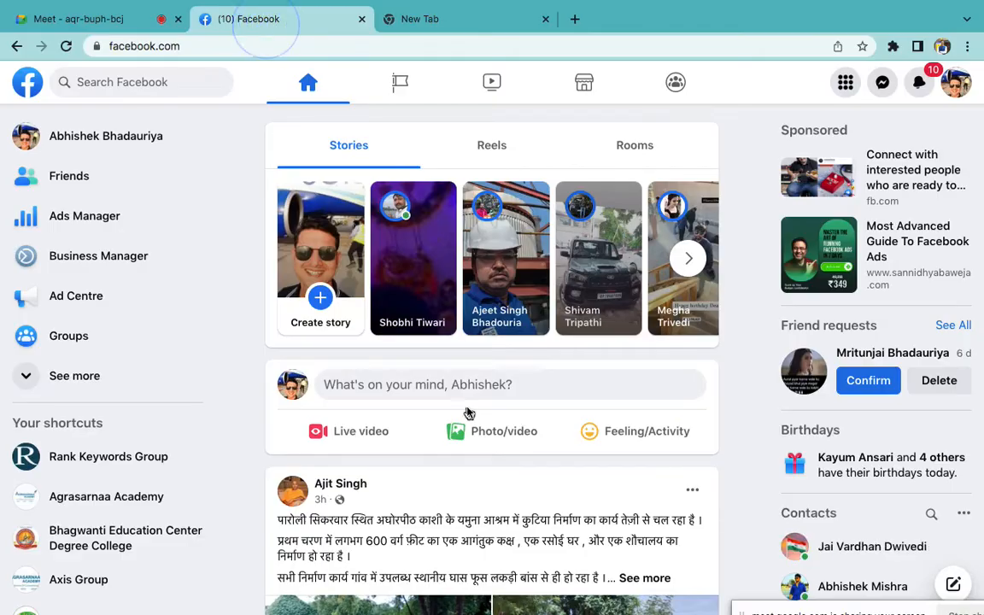
pyautogui.scroll(-10, 468, 413)
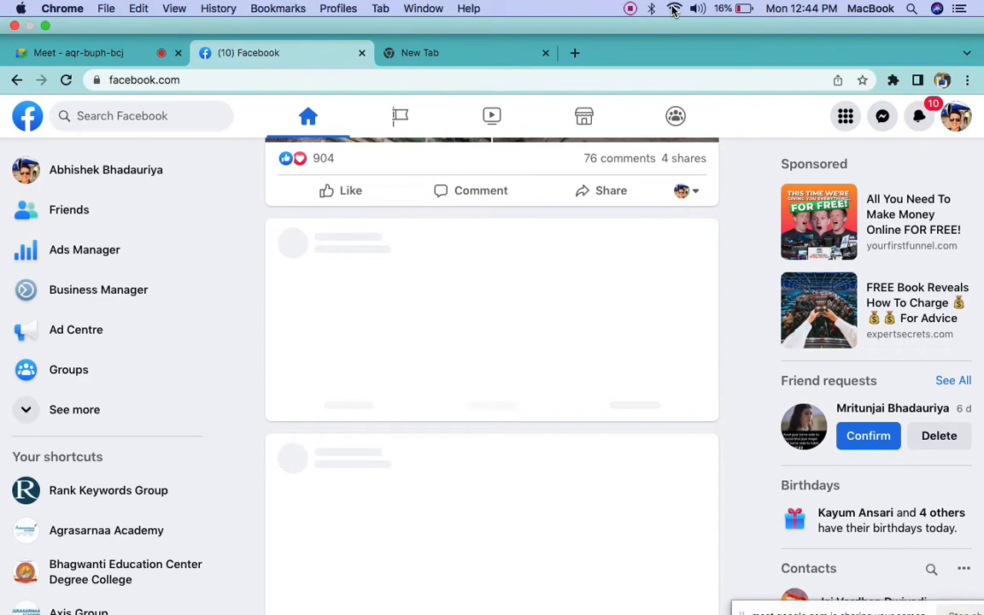
pyautogui.click(674, 10)
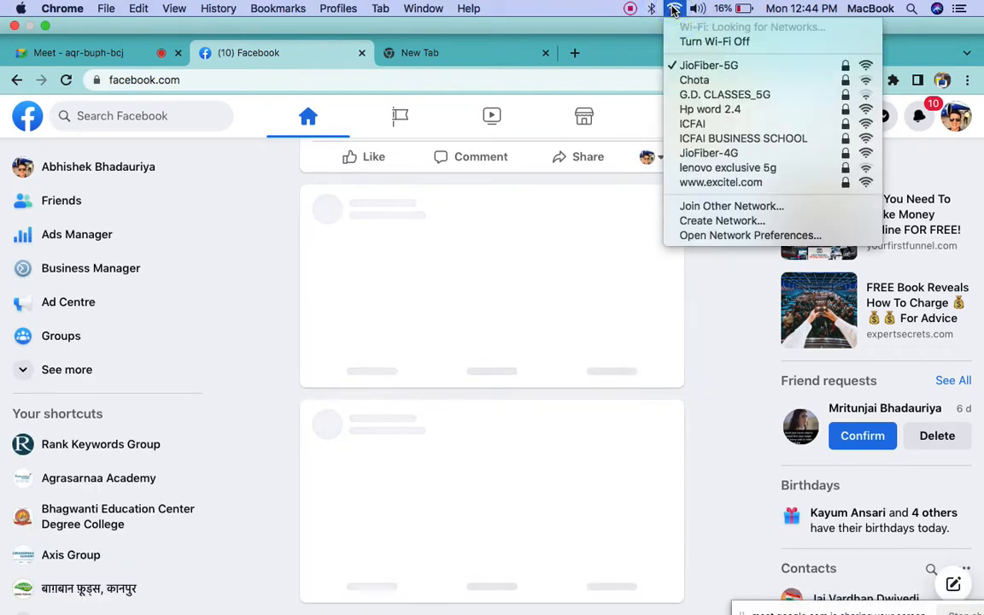
pyautogui.click(674, 10)
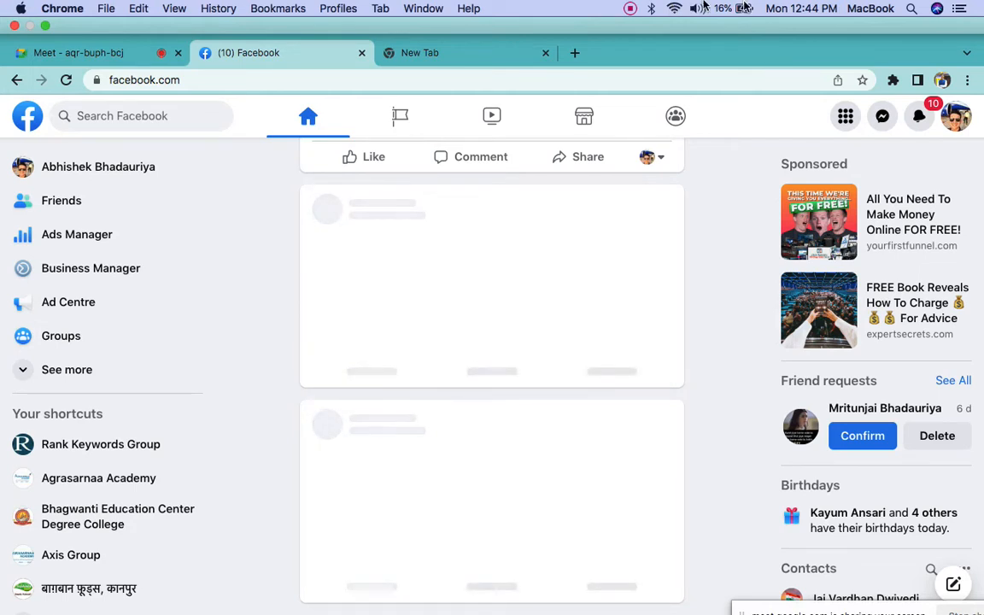
pyautogui.scroll(10, 633, 273)
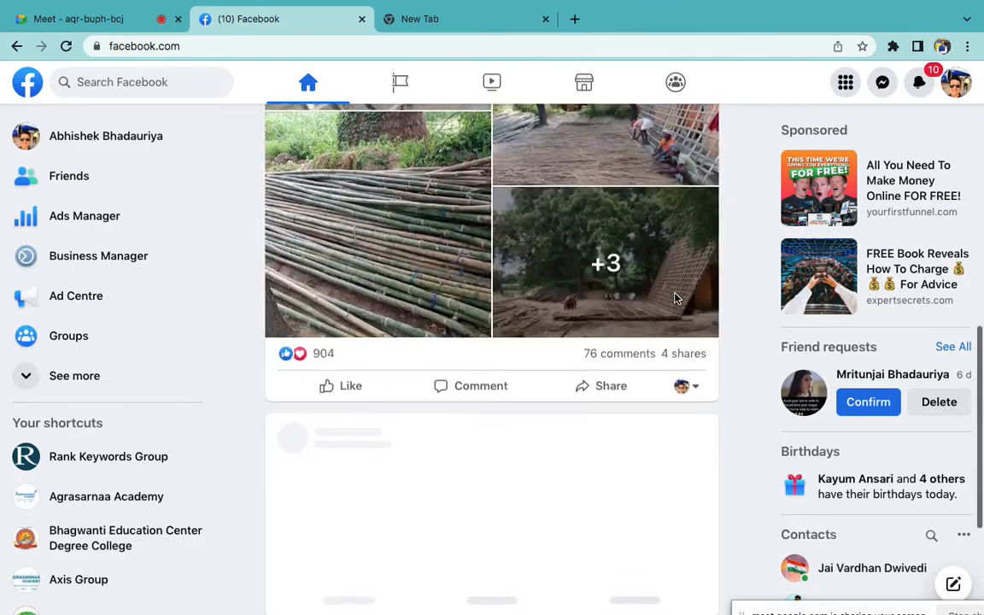
pyautogui.scroll(-10, 675, 298)
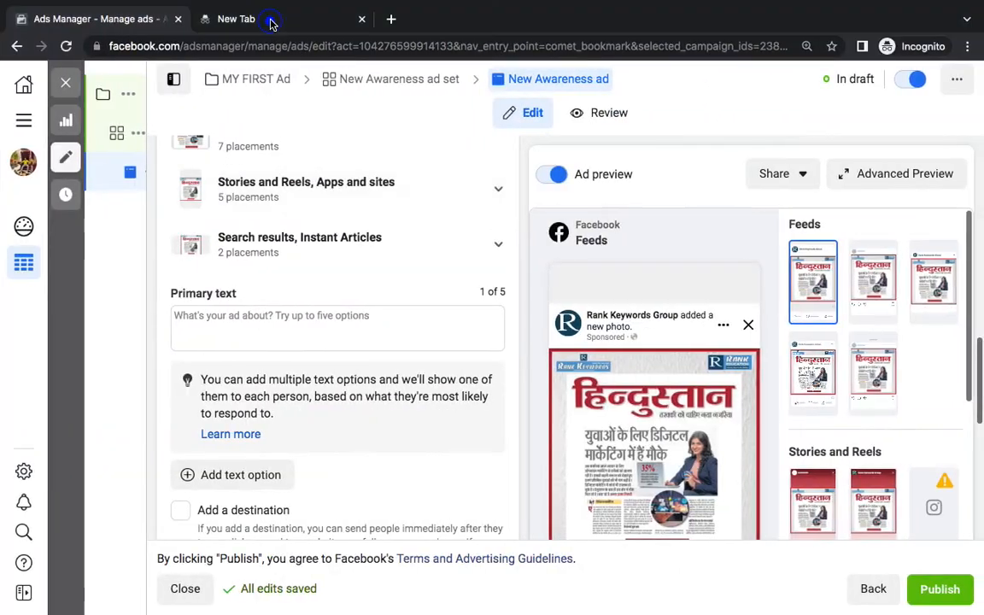
pyautogui.click(272, 22)
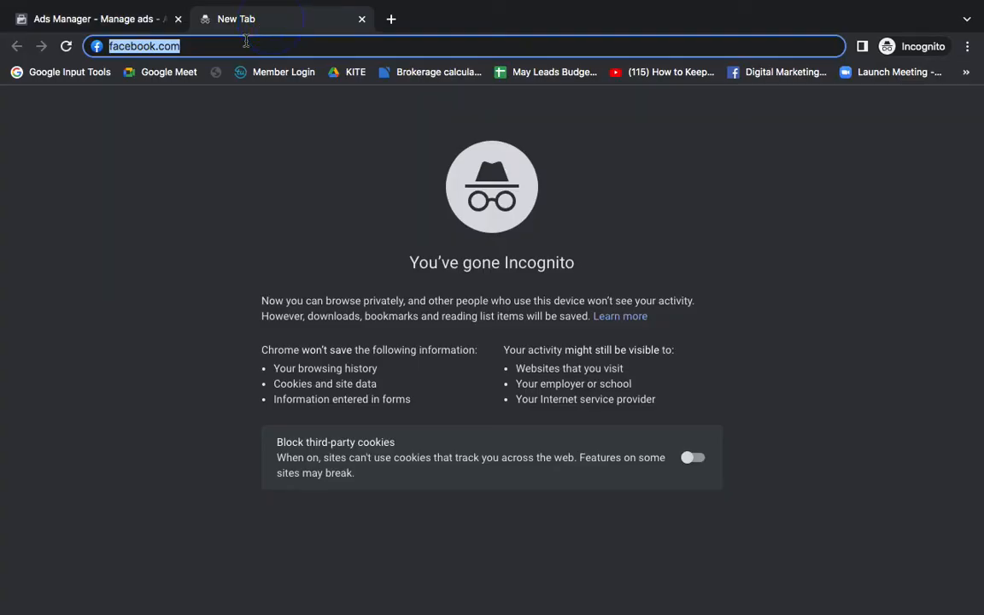
# Load facebook.com and scroll the feed down to the Amazon India post
pyautogui.press('Return')
pyautogui.click(245, 44)
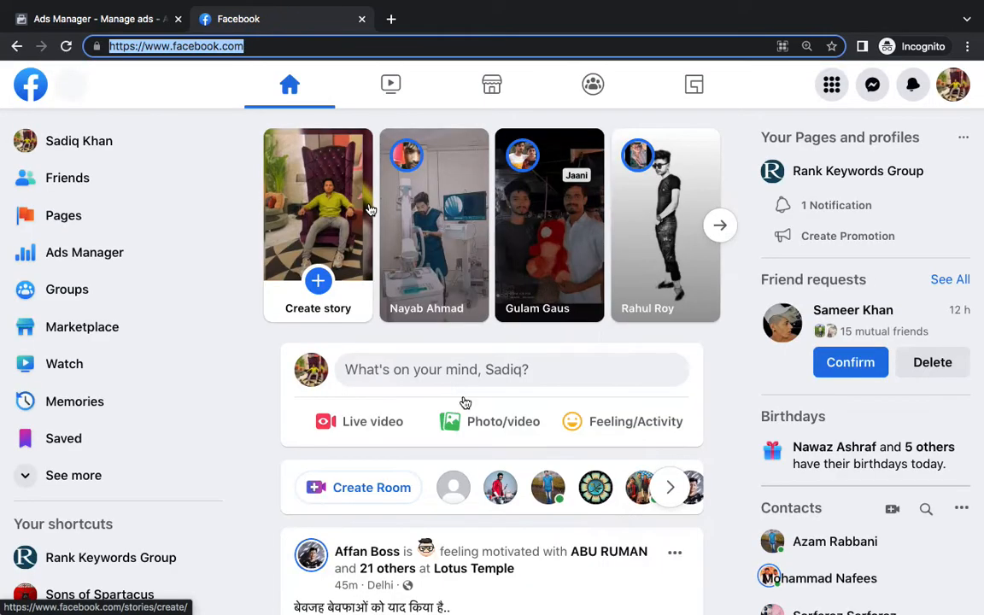
pyautogui.scroll(-5, 465, 400)
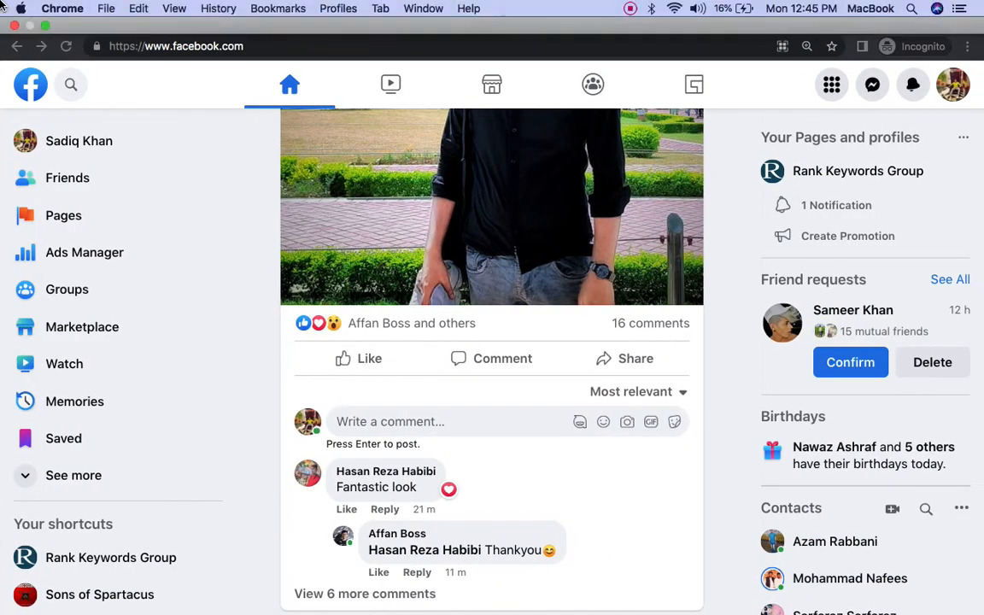
pyautogui.scroll(-4, 333, 376)
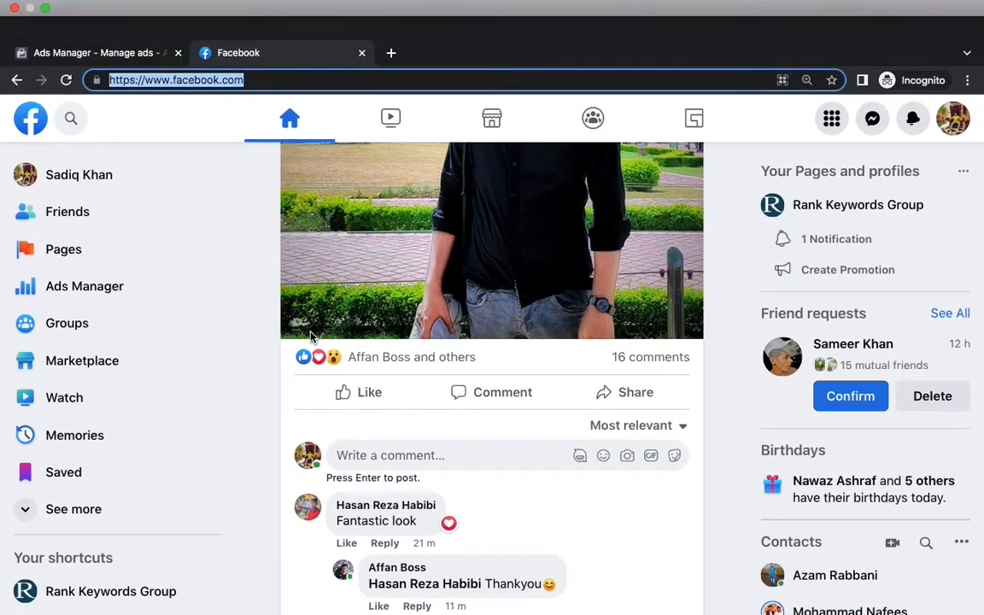
pyautogui.scroll(-4, 333, 376)
pyautogui.scroll(-3, 456, 479)
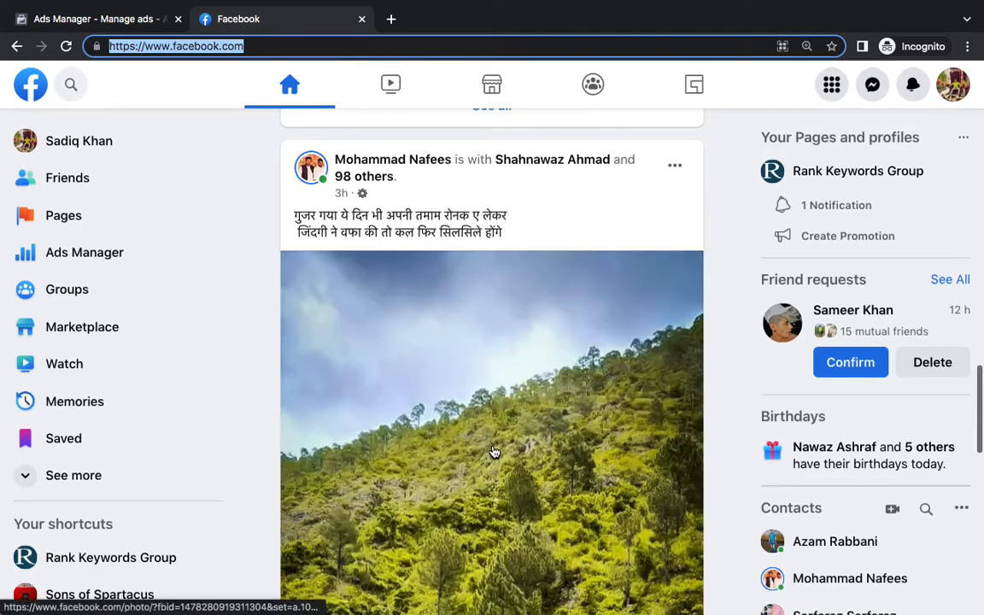
pyautogui.scroll(-8, 492, 451)
pyautogui.scroll(-2, 492, 451)
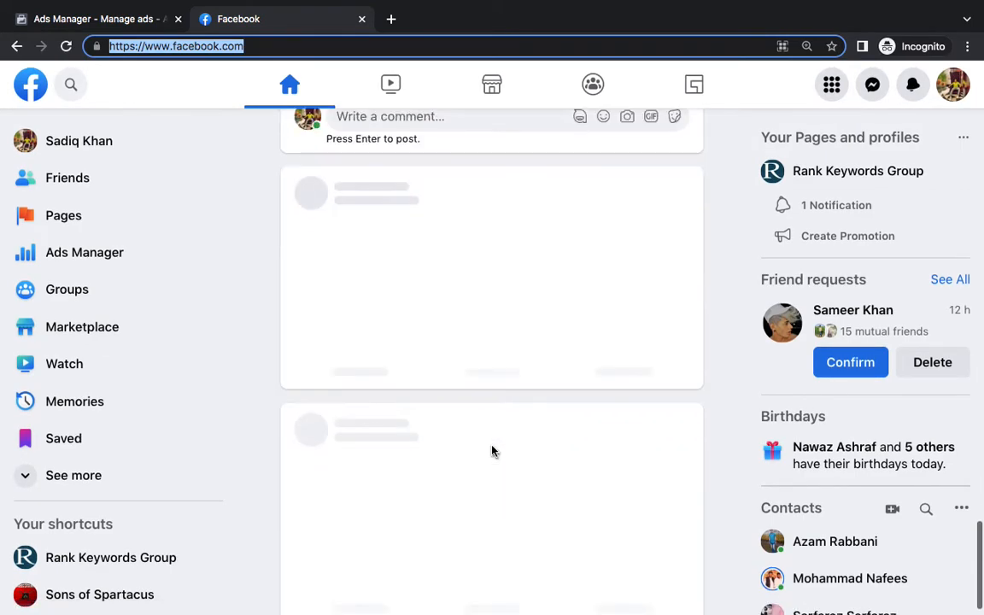
pyautogui.scroll(-1, 492, 451)
pyautogui.scroll(-6, 493, 452)
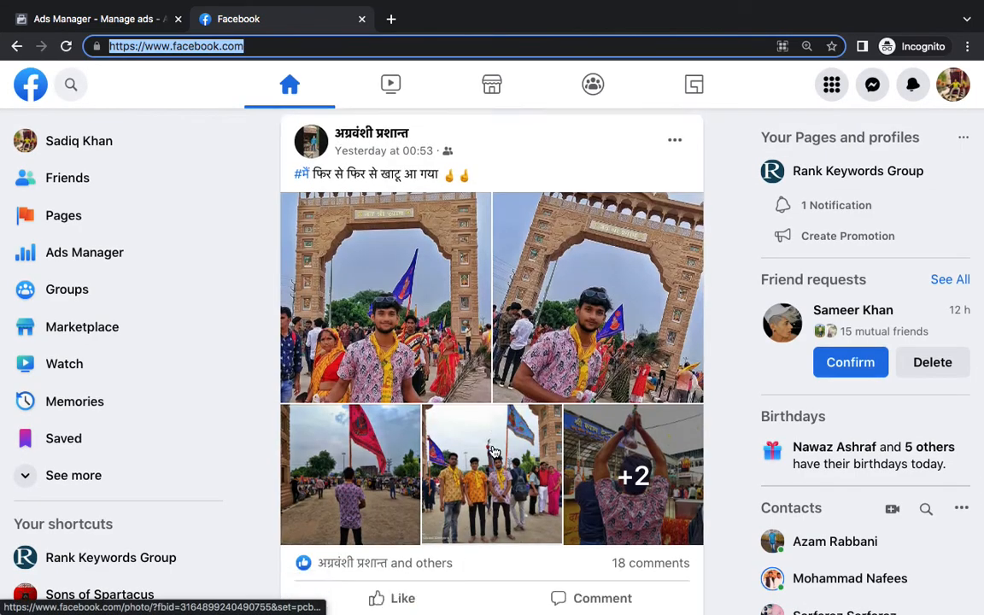
pyautogui.scroll(-20, 494, 452)
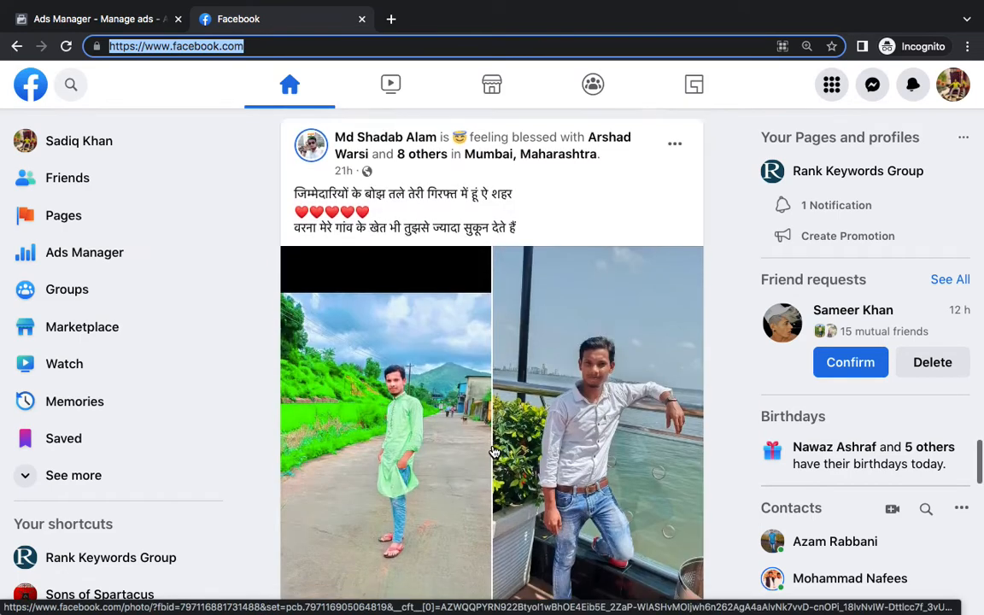
pyautogui.scroll(-15, 494, 452)
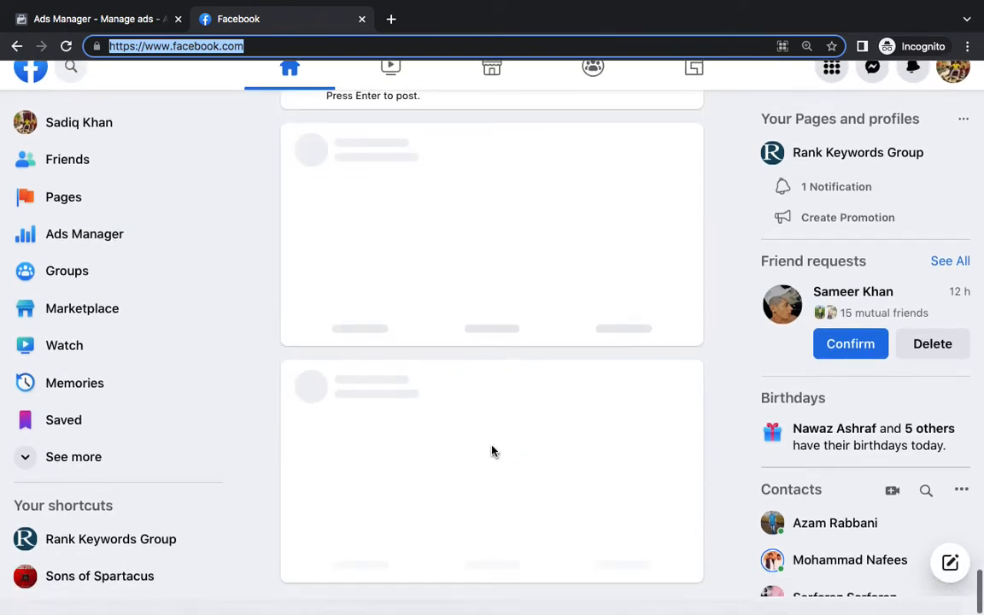
pyautogui.scroll(-8, 495, 352)
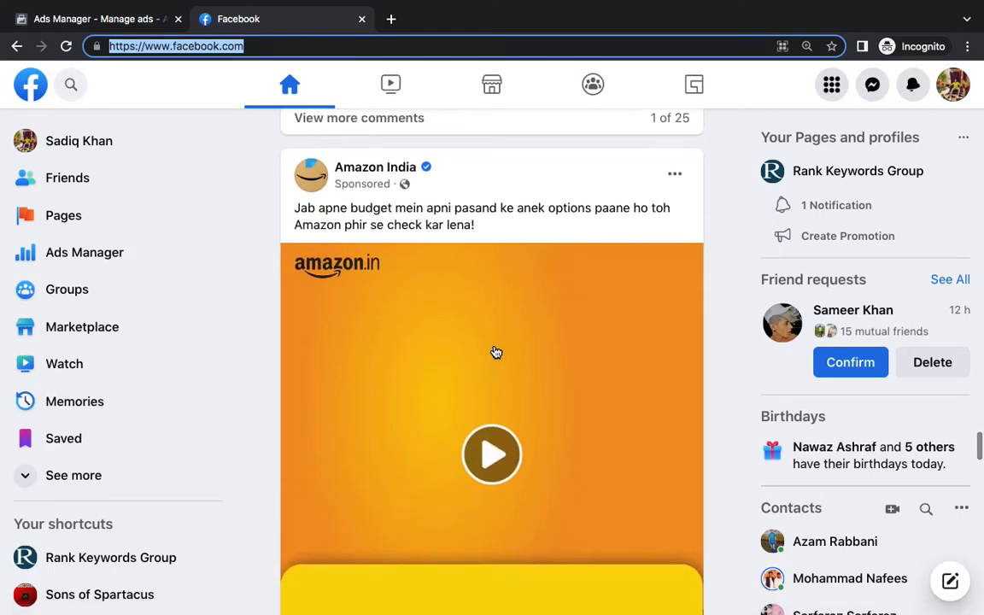
# Copy the Amazon India post's caption and go back to the Ads Manager ad editor
pyautogui.tripleClick(404, 225)
pyautogui.hotkey('ctrl', 'c')
pyautogui.scroll(-4, 426, 357)
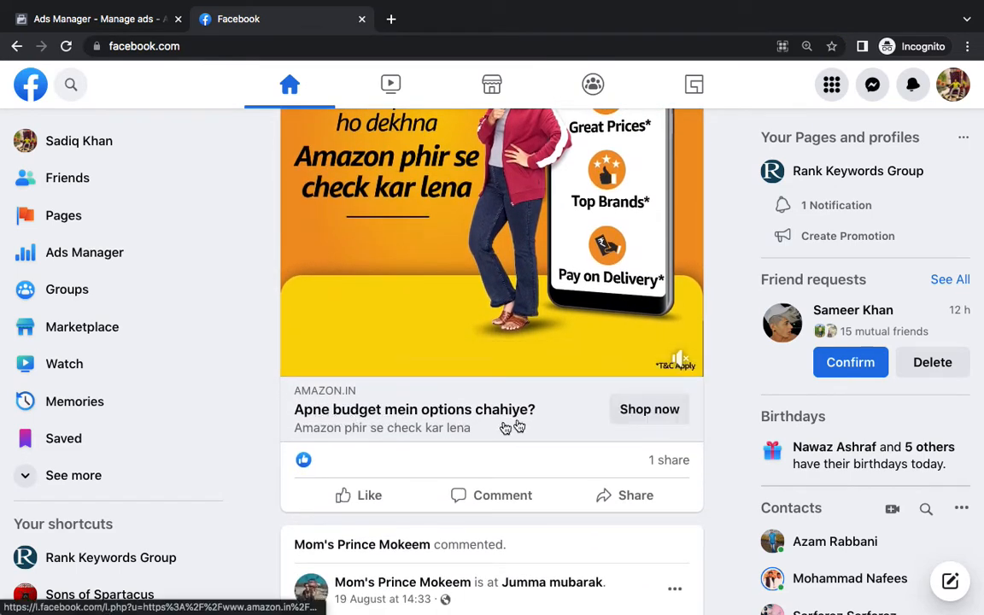
pyautogui.scroll(5, 456, 369)
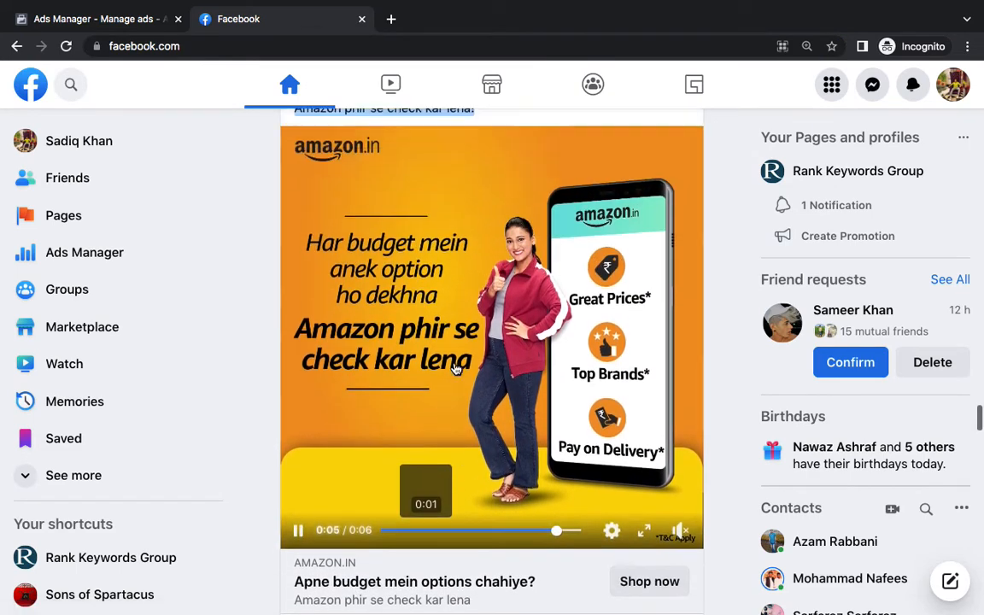
pyautogui.scroll(1, 459, 367)
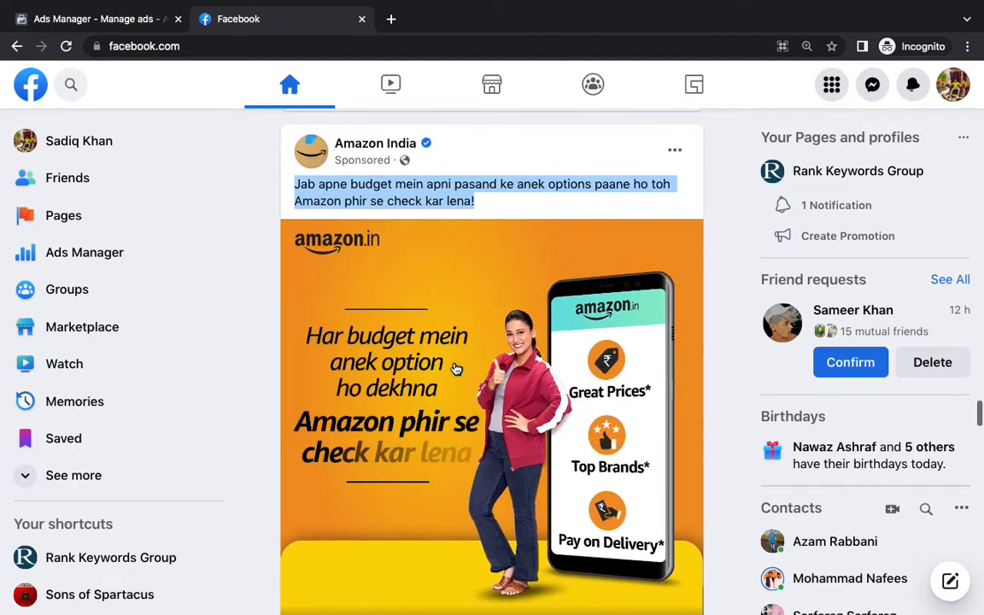
pyautogui.click(94, 21)
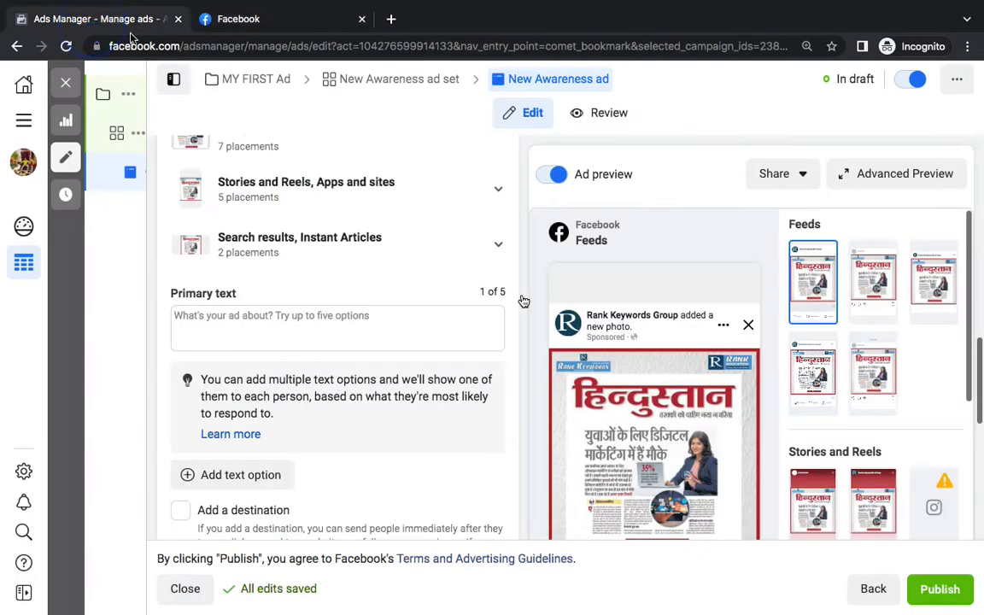
pyautogui.click(275, 332)
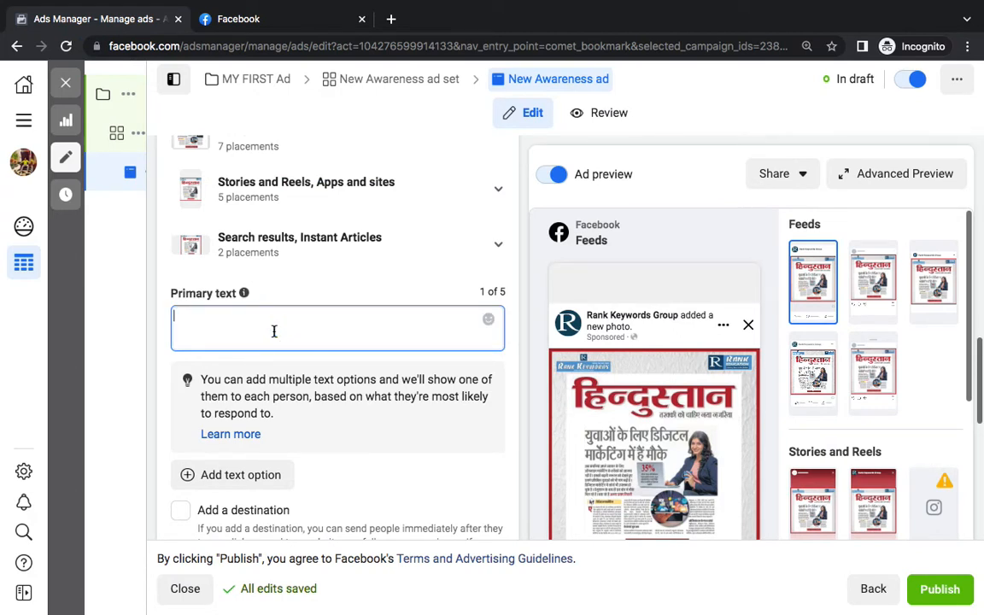
pyautogui.hotkey('ctrl', 'v')
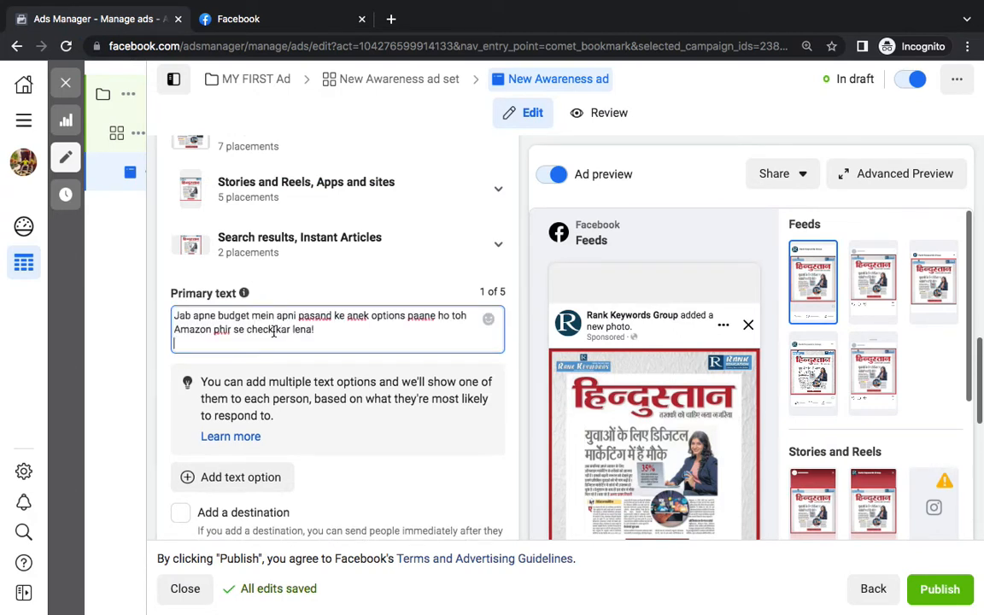
pyautogui.press('Return')
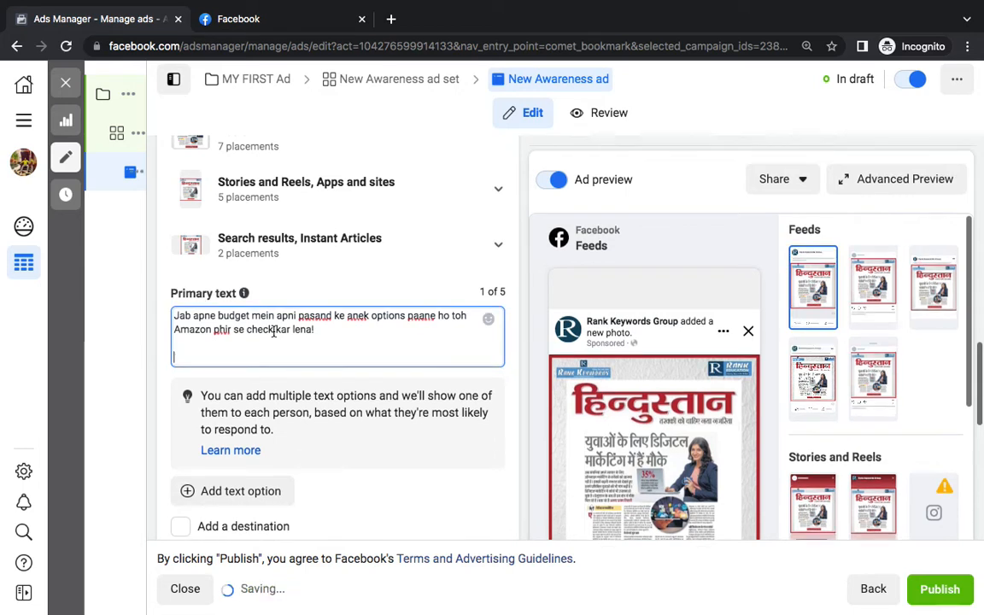
pyautogui.write('C')
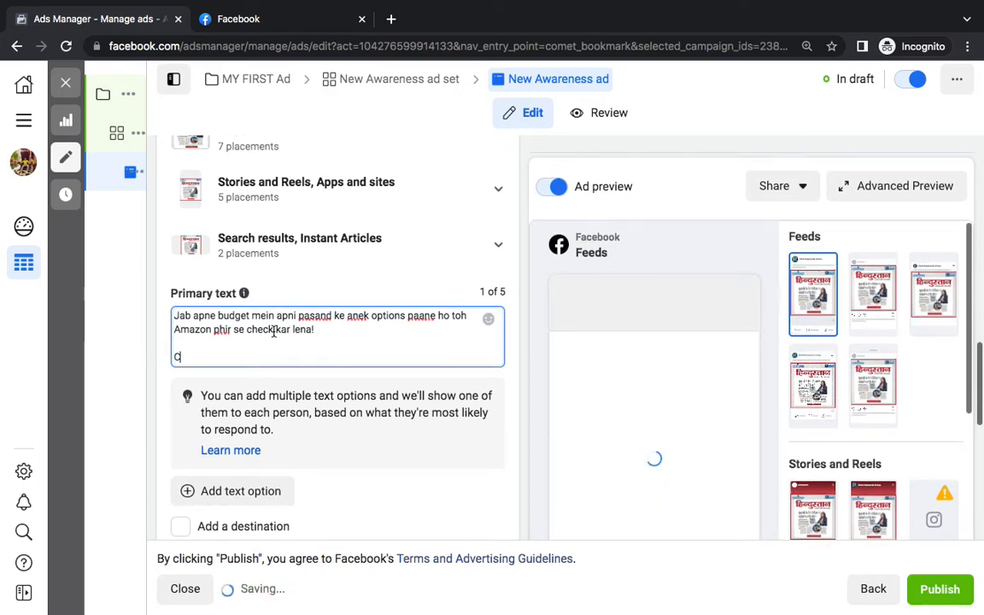
pyautogui.write('all Us: ')
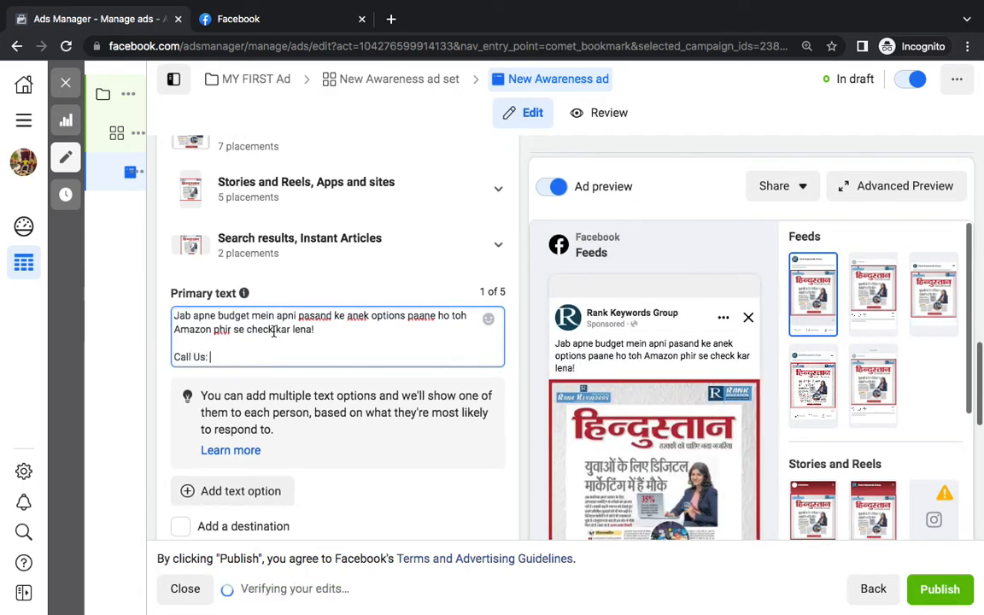
pyautogui.write('8181818')
pyautogui.press('Return')
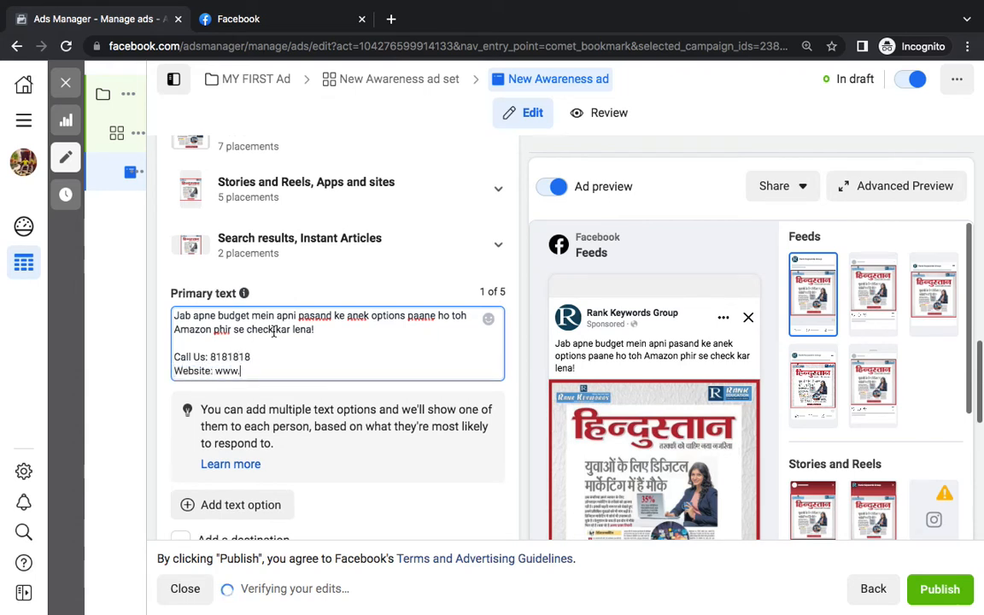
pyautogui.write('Website: www.rankkeywords.in')
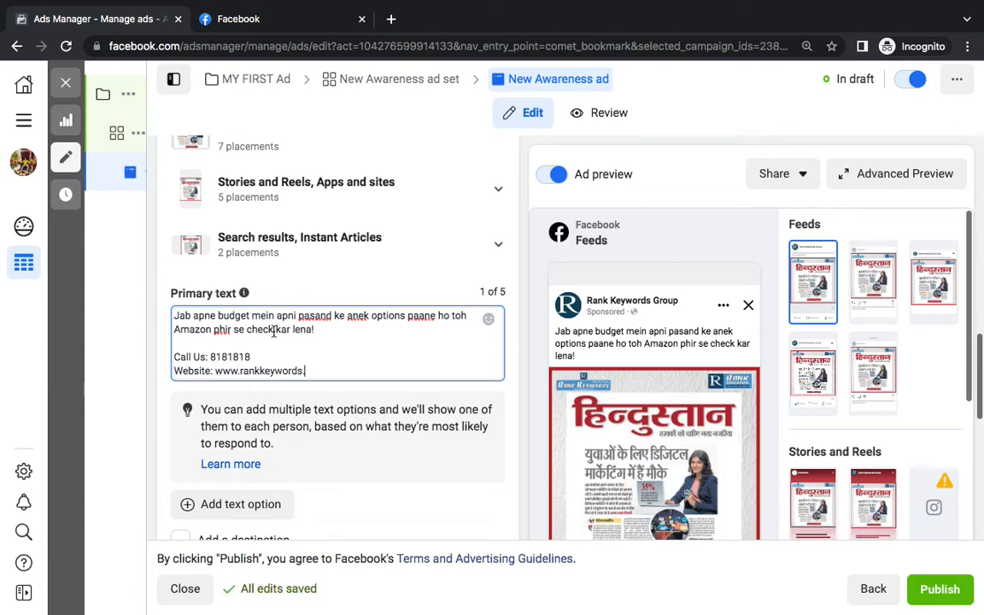
pyautogui.click(658, 346)
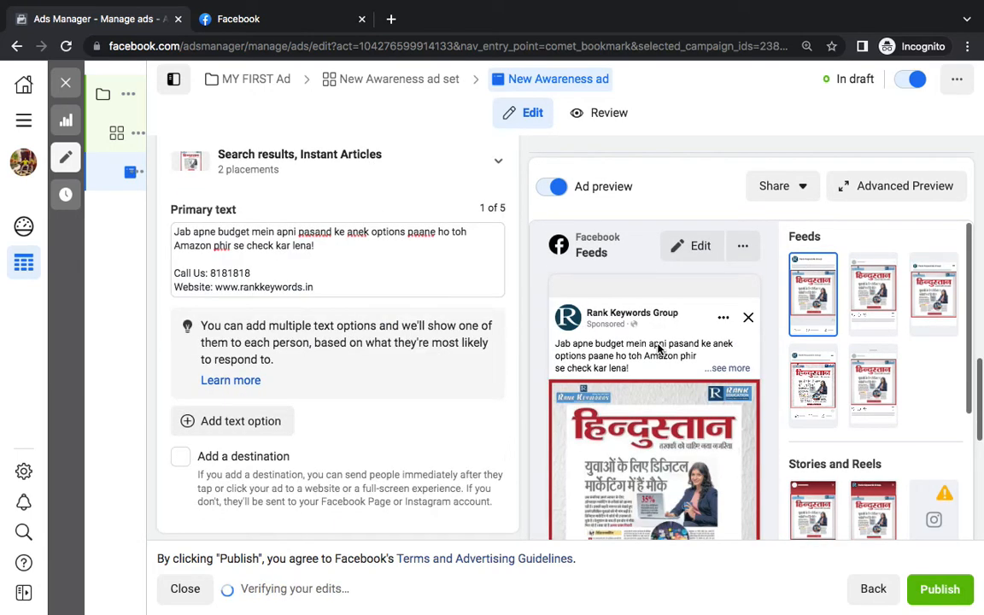
pyautogui.click(709, 369)
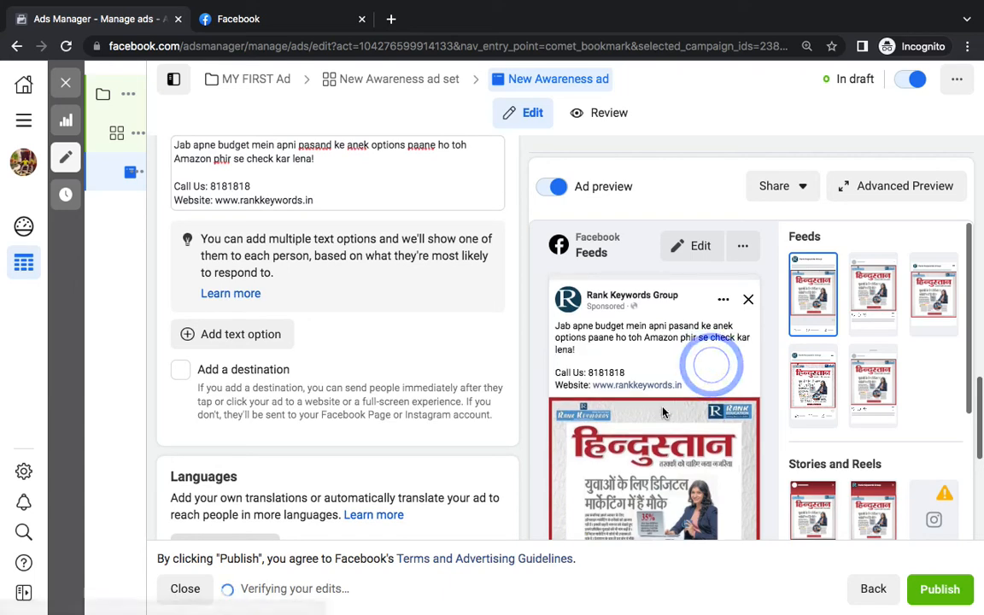
pyautogui.scroll(-2, 664, 412)
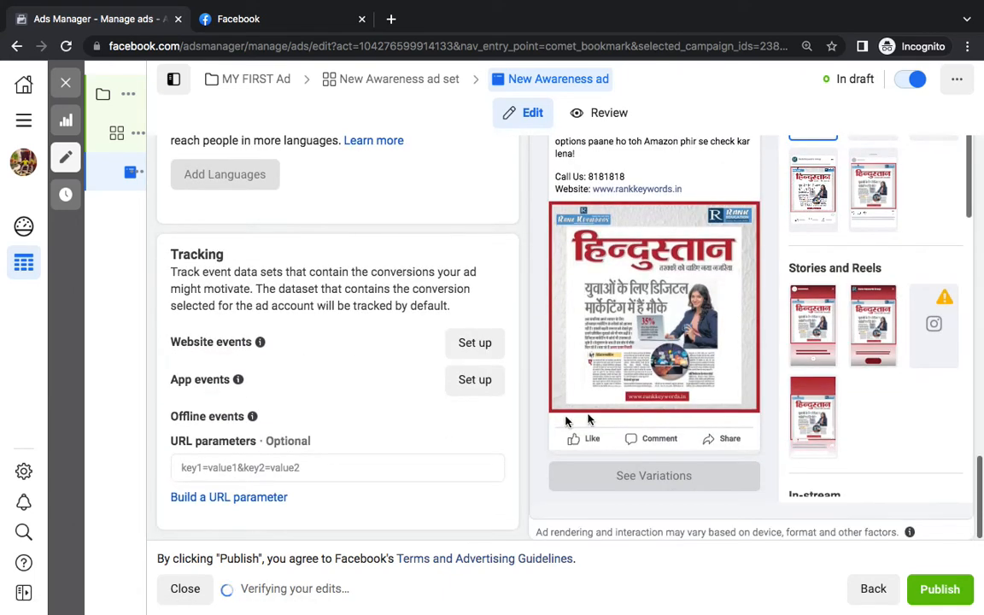
pyautogui.scroll(5, 402, 301)
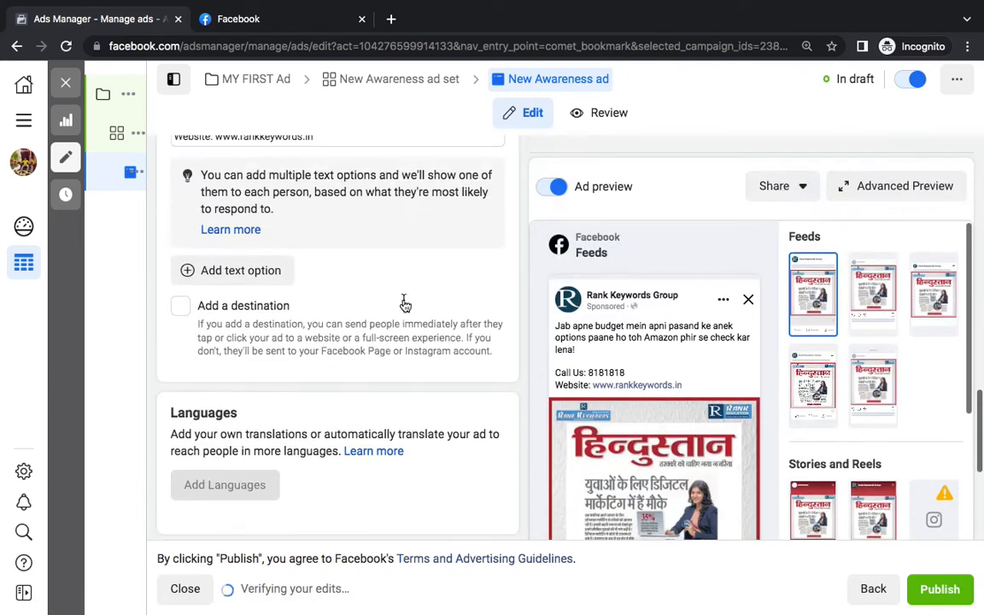
pyautogui.scroll(-2, 371, 343)
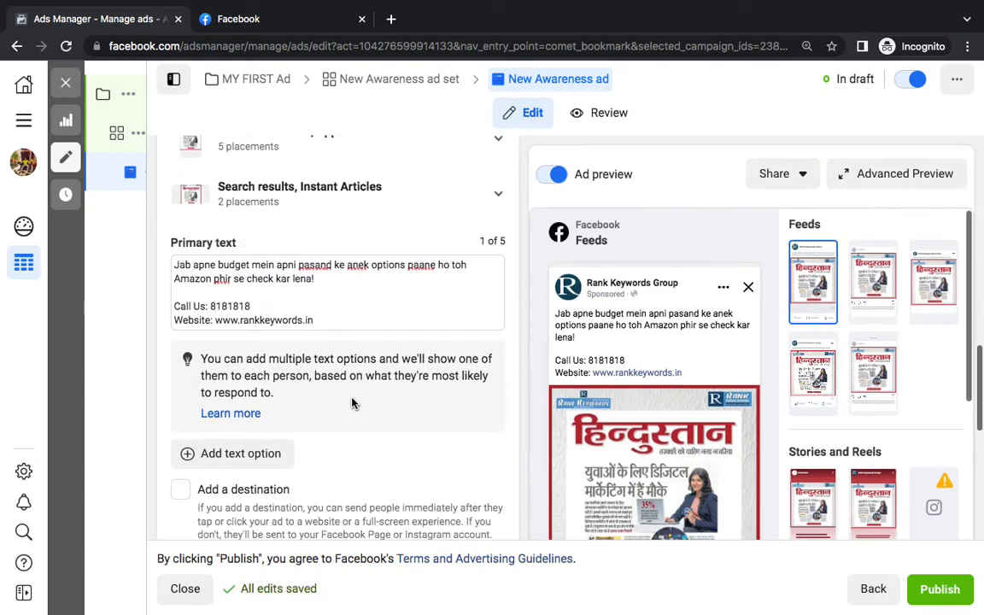
# Enable Add a destination and set the headline to 'Apply Now For Training'
pyautogui.click(178, 383)
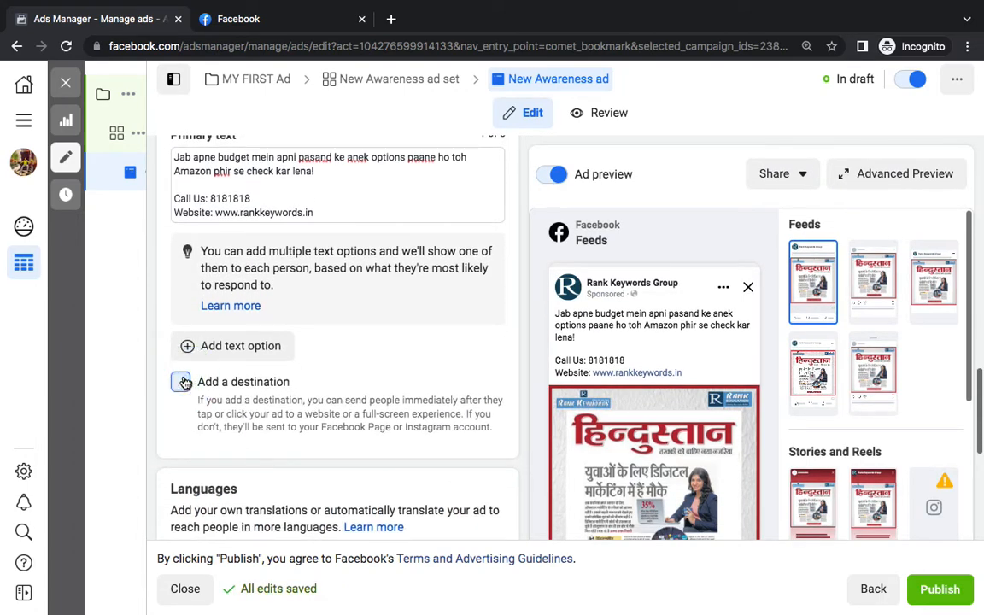
pyautogui.scroll(-2, 331, 437)
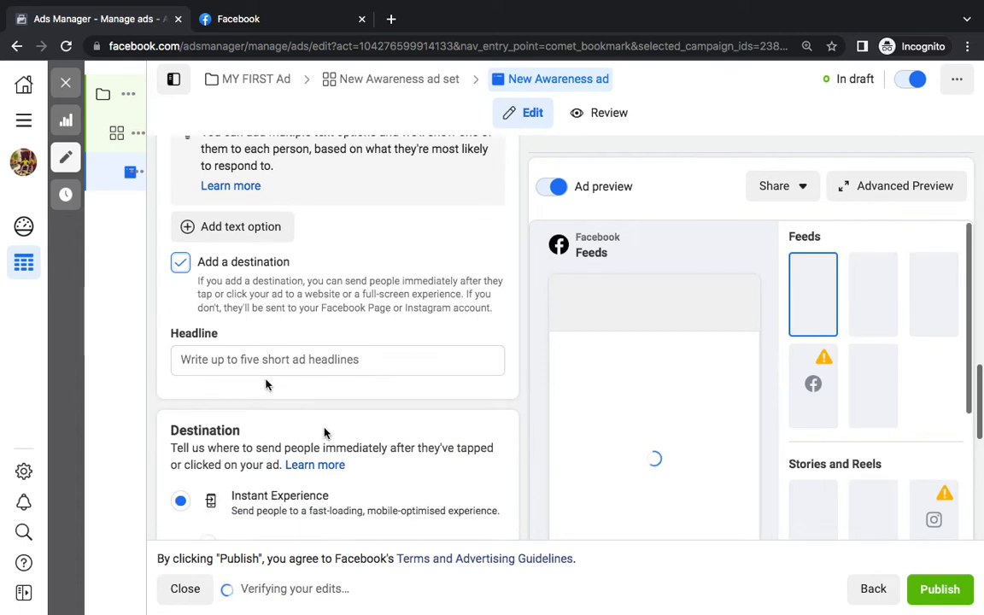
pyautogui.click(239, 363)
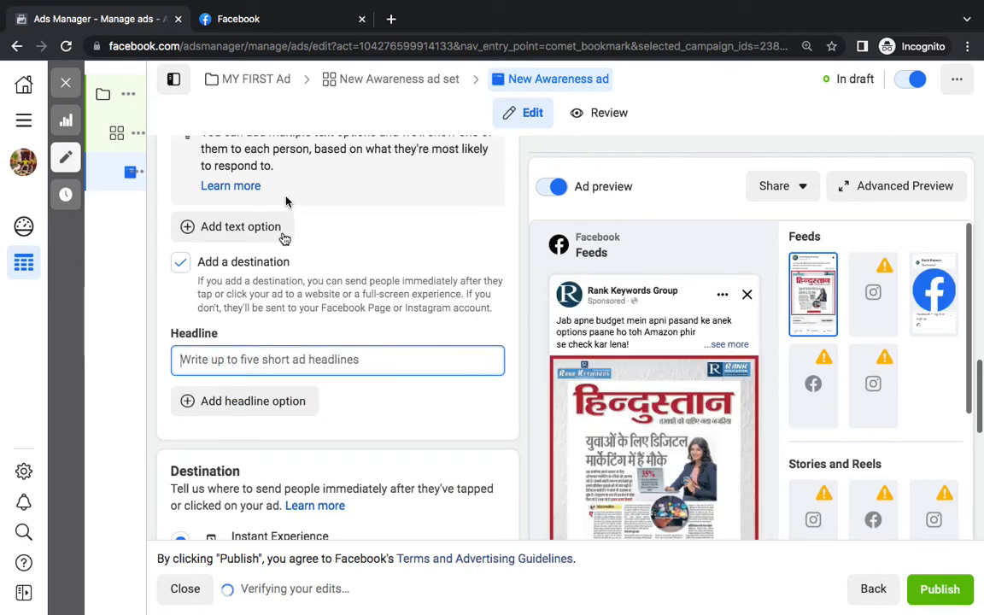
pyautogui.click(205, 19)
pyautogui.scroll(-5, 398, 385)
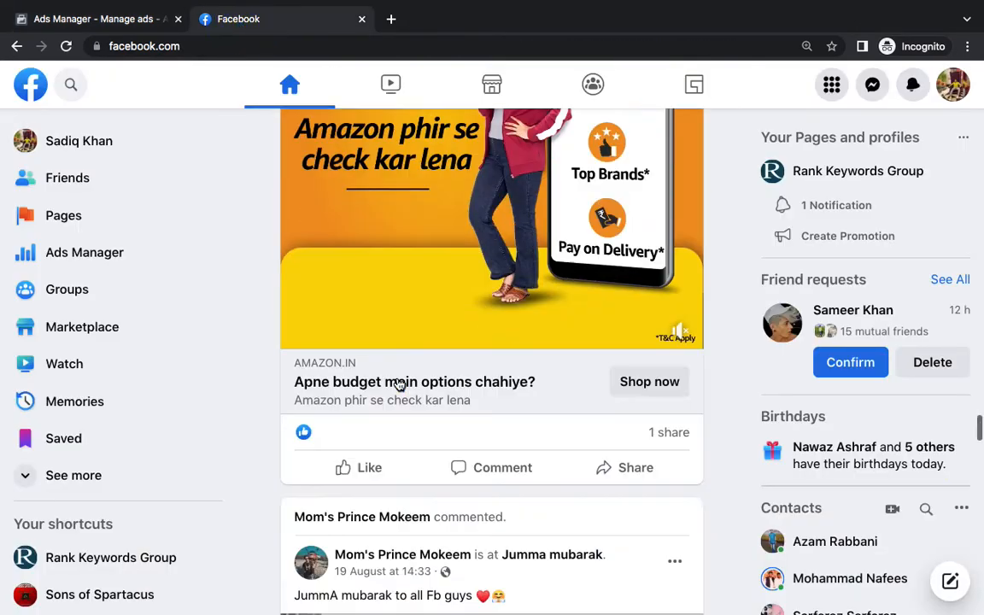
pyautogui.moveTo(291, 374); pyautogui.dragTo(209, 175)
pyautogui.click(105, 20)
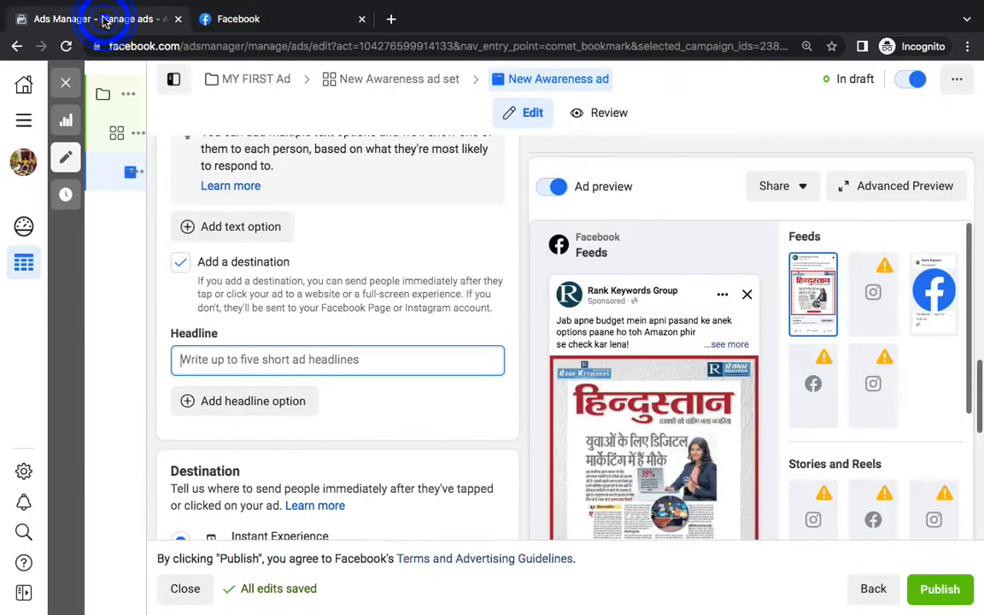
pyautogui.write('Apply Now For Training')
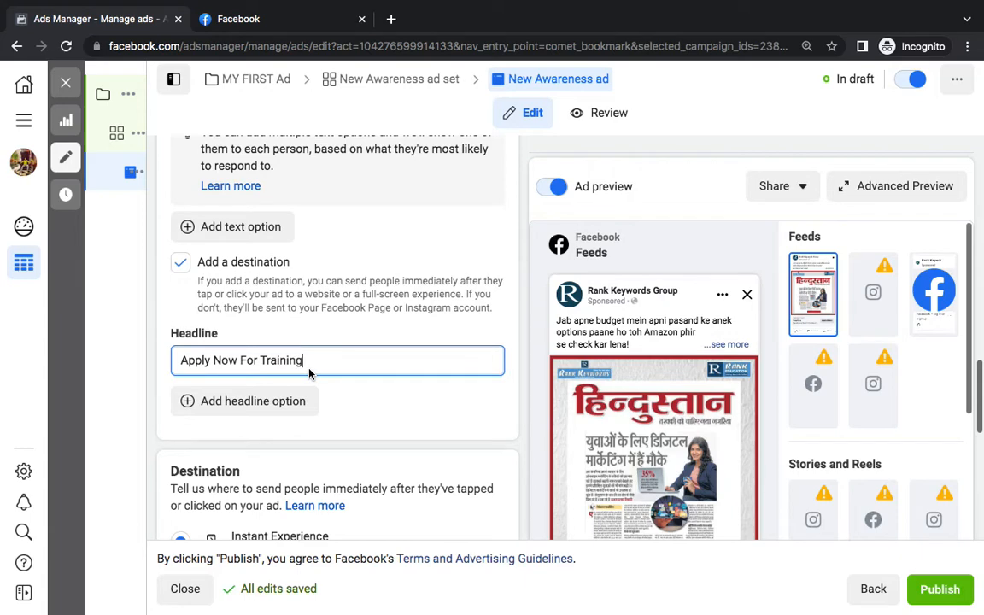
pyautogui.click(479, 429)
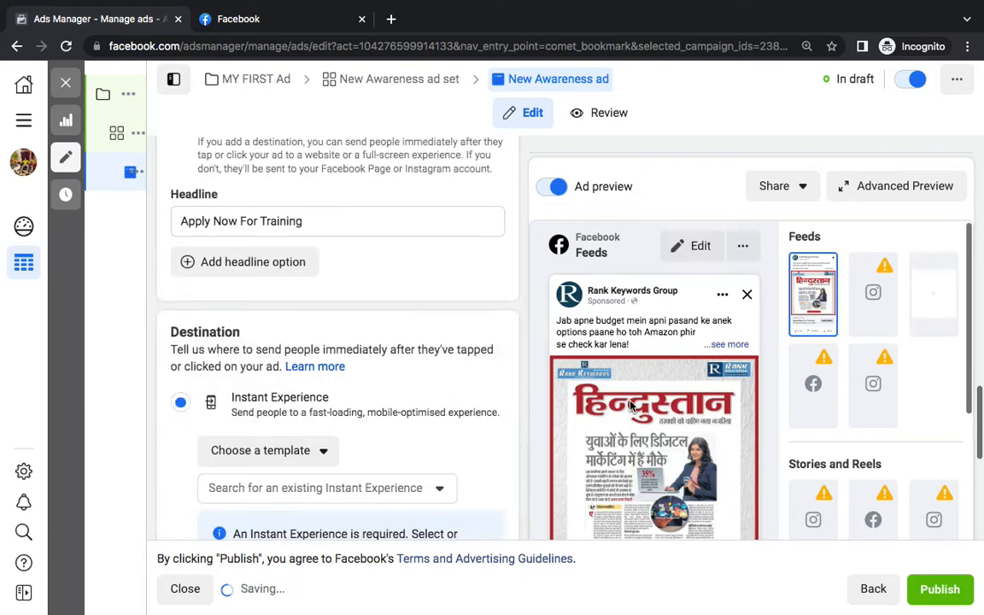
# Choose a website as the ad's destination
pyautogui.scroll(-5, 630, 406)
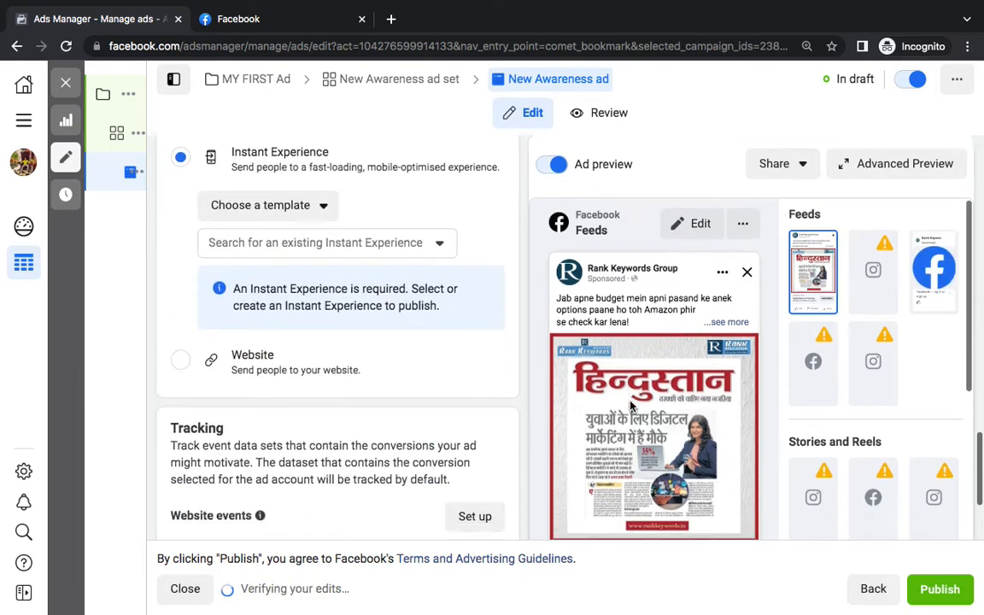
pyautogui.scroll(-1, 631, 406)
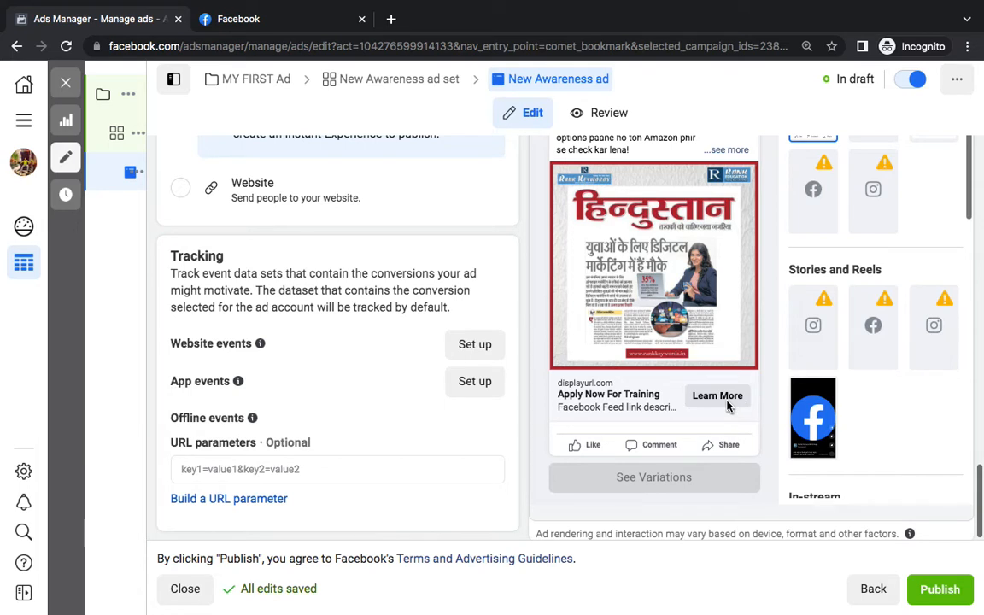
pyautogui.scroll(4, 464, 267)
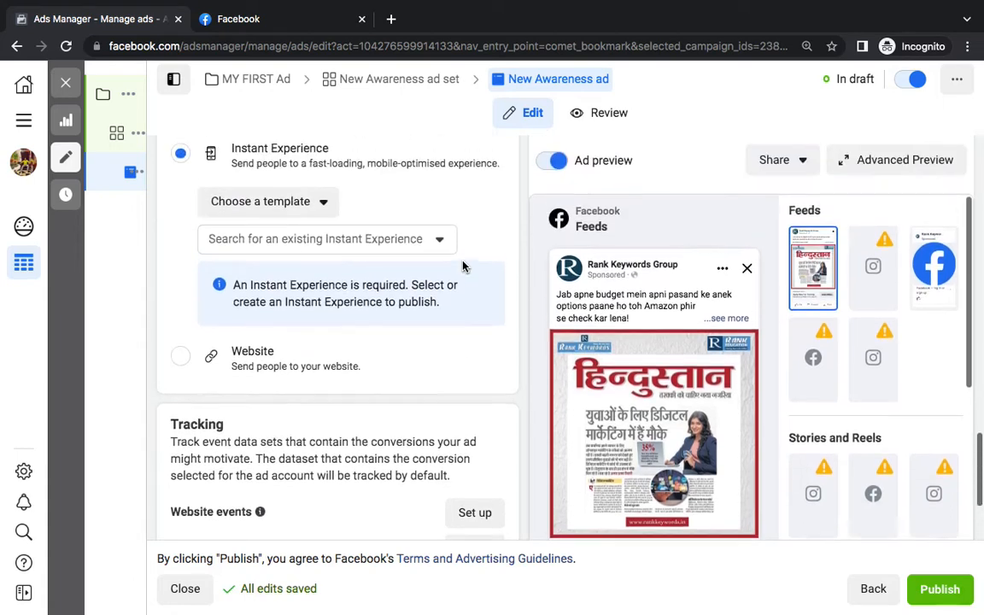
pyautogui.click(190, 469)
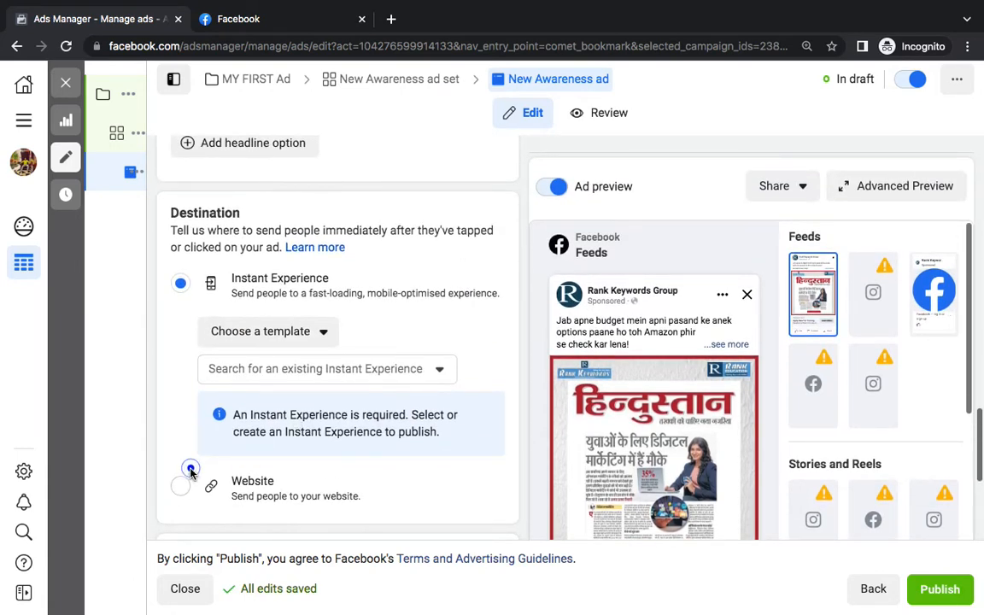
pyautogui.click(188, 484)
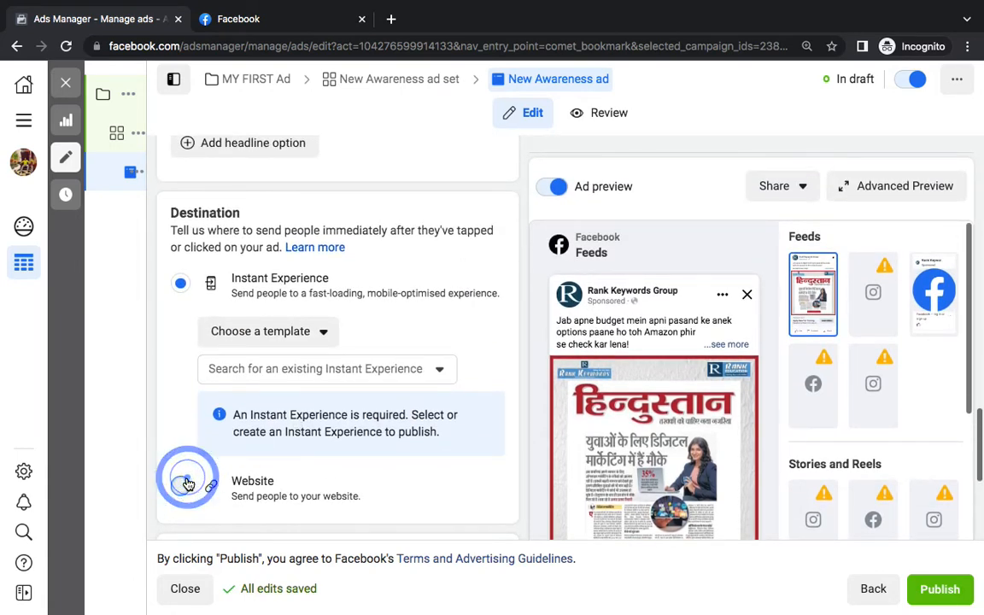
pyautogui.scroll(-4, 293, 453)
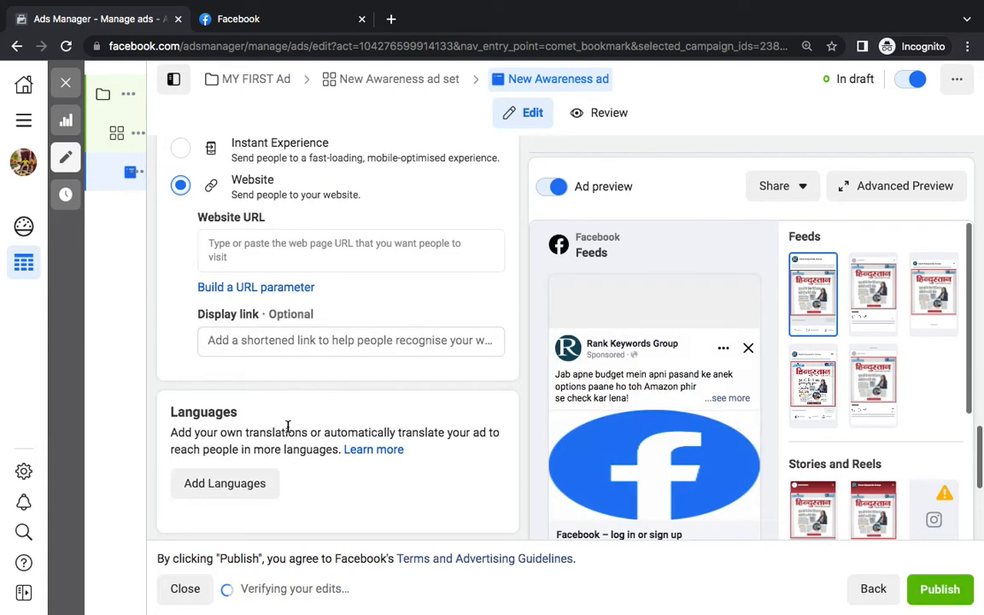
pyautogui.scroll(-2, 288, 428)
pyautogui.scroll(4, 285, 433)
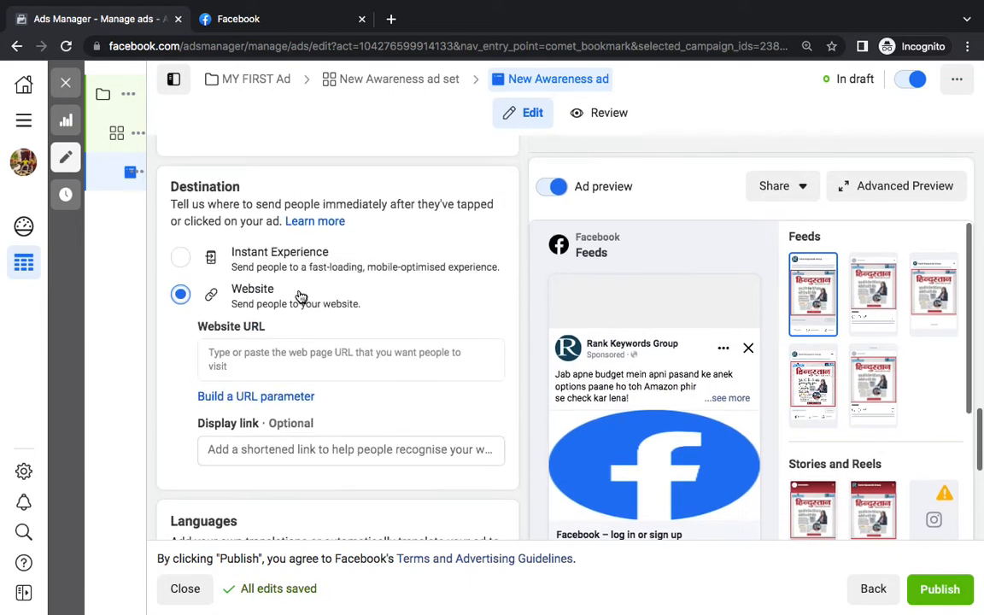
pyautogui.scroll(3, 301, 296)
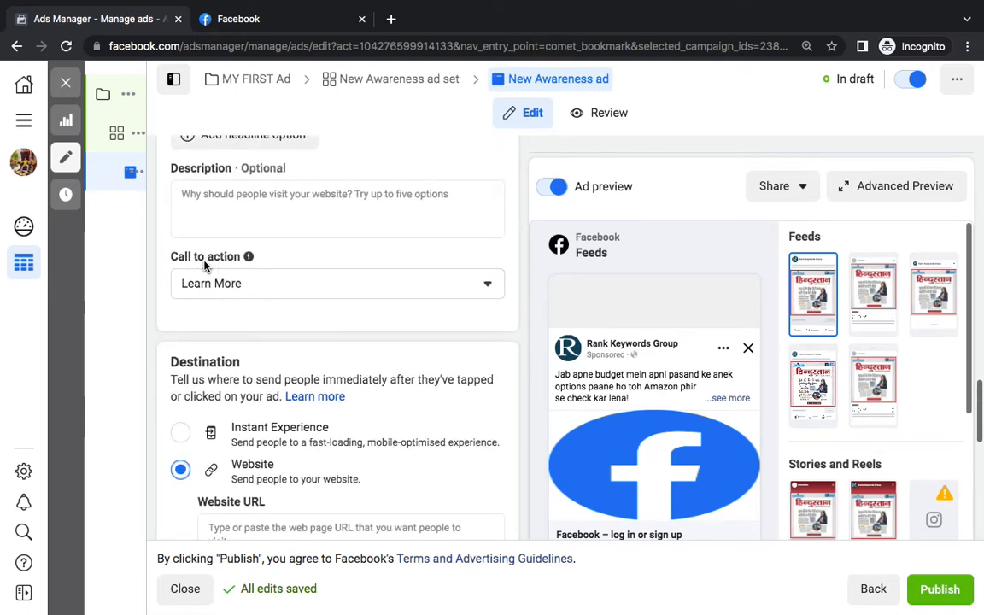
# Change the call to action from Learn More to Apply Now
pyautogui.click(239, 293)
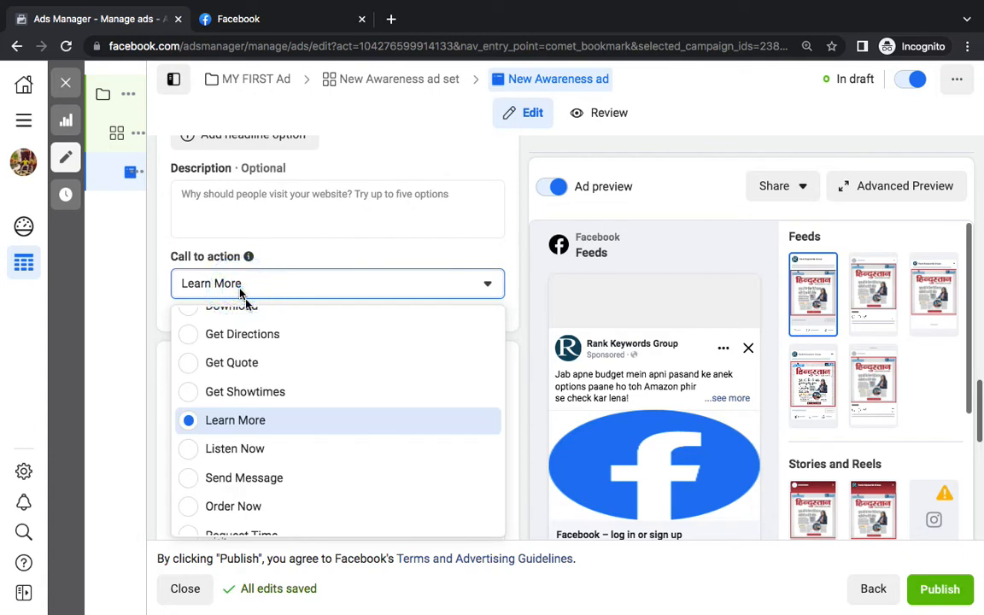
pyautogui.scroll(2, 262, 391)
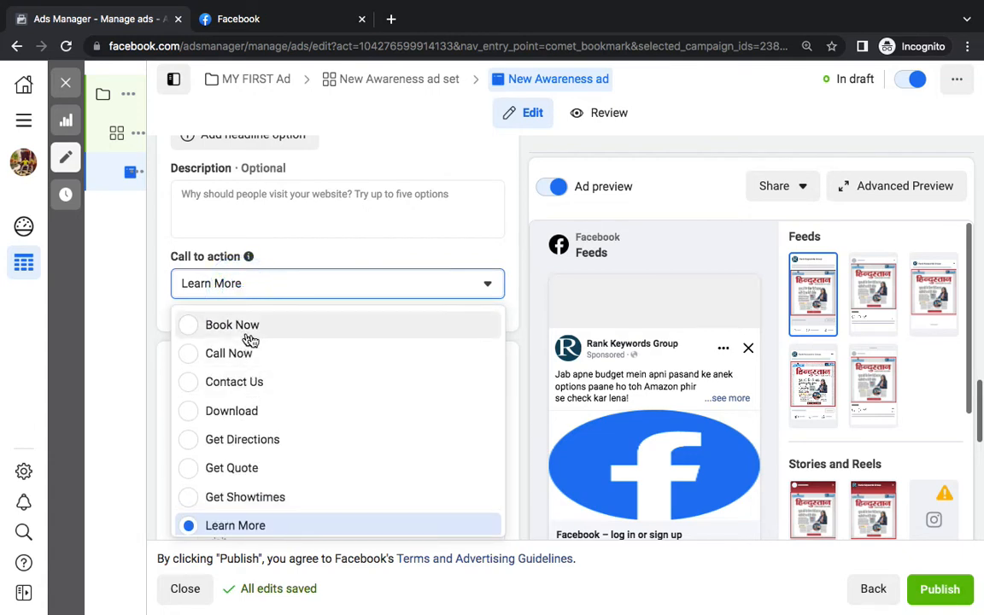
pyautogui.scroll(-2, 273, 427)
pyautogui.scroll(-1, 270, 461)
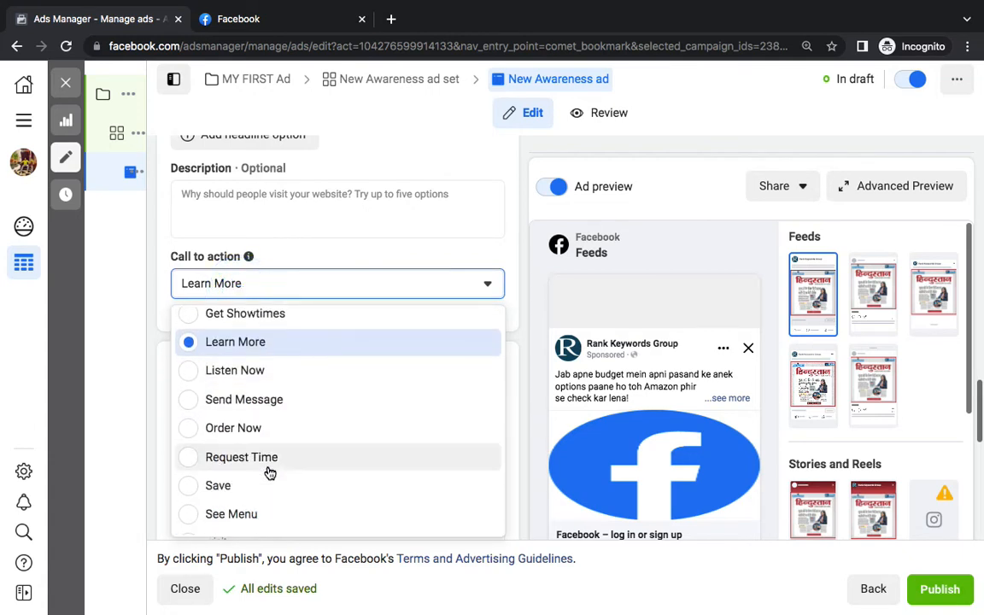
pyautogui.scroll(-2, 267, 479)
pyautogui.scroll(-1, 266, 492)
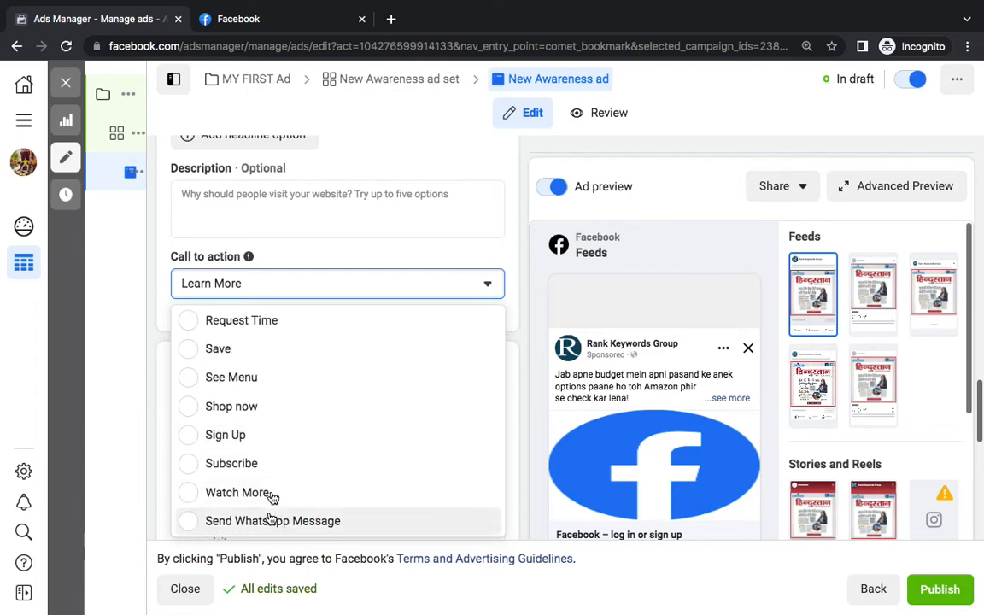
pyautogui.scroll(4, 281, 466)
pyautogui.click(243, 351)
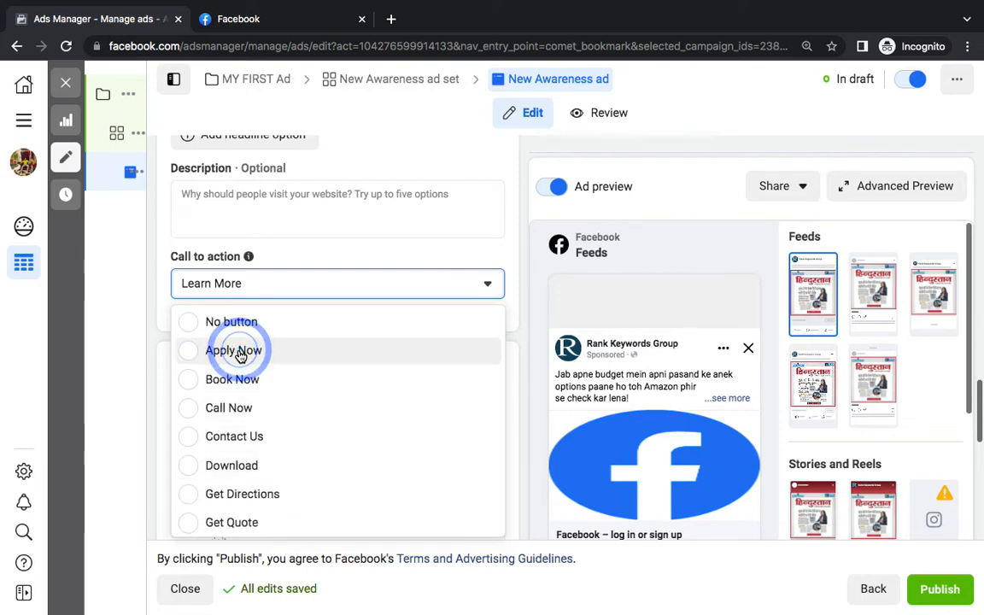
pyautogui.scroll(-1, 320, 334)
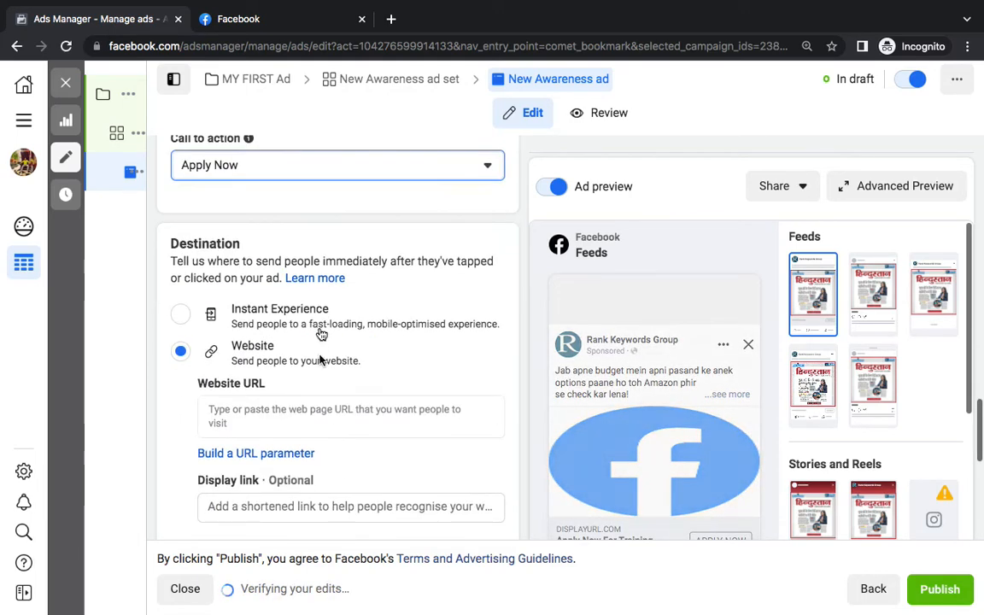
pyautogui.click(266, 417)
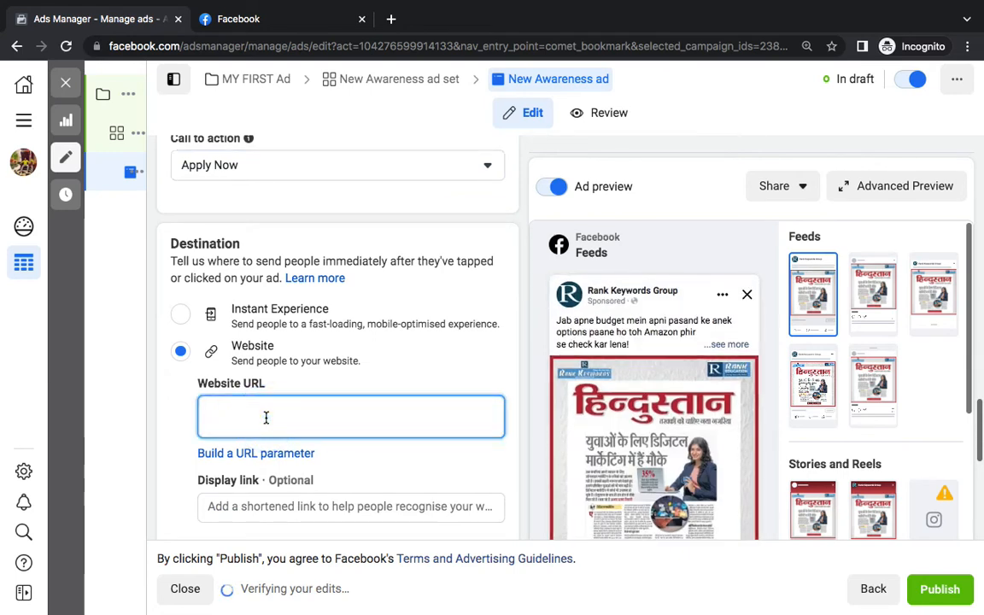
pyautogui.write('www.rankke')
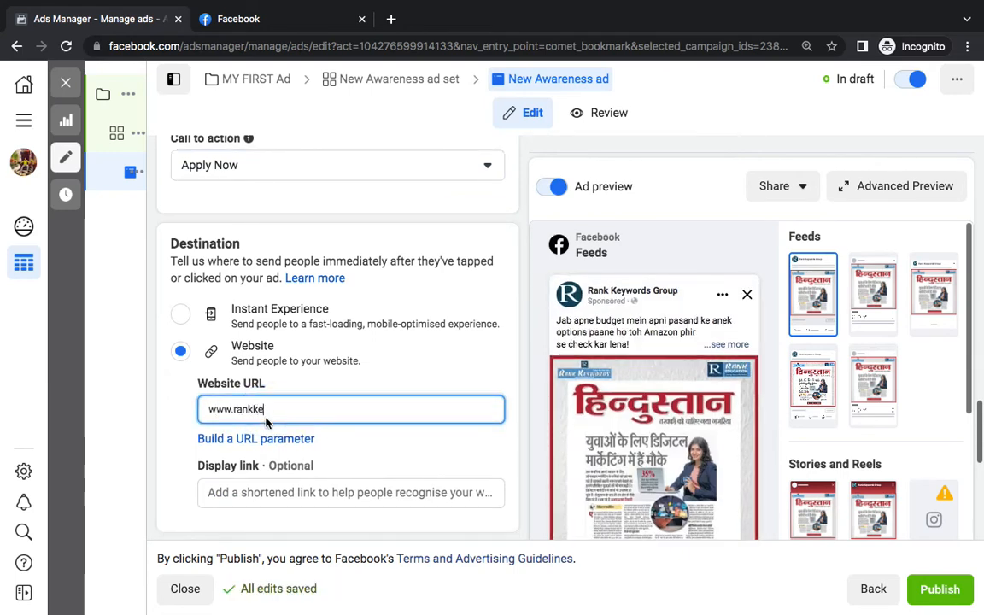
pyautogui.write('ywords.')
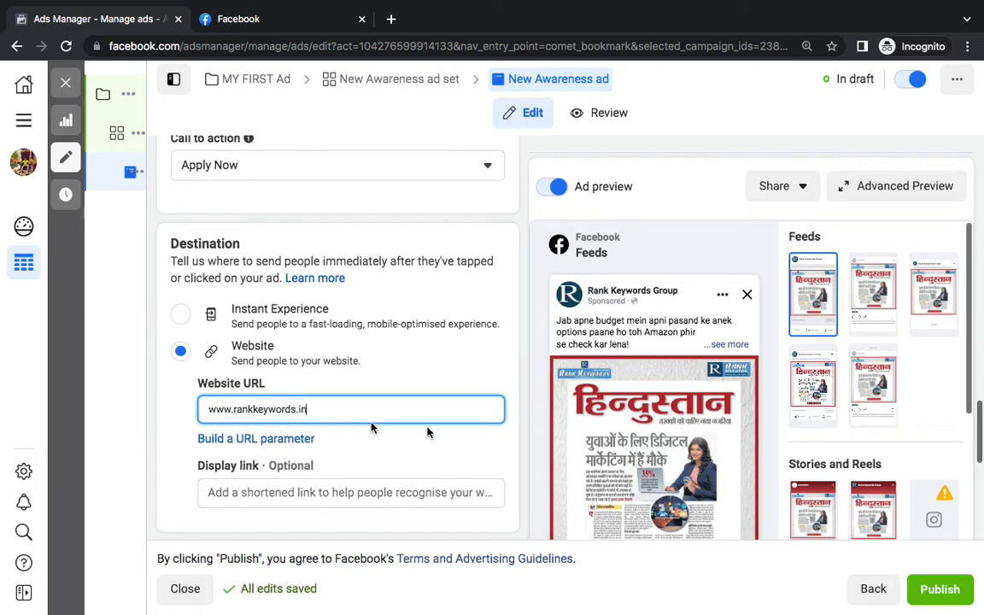
pyautogui.write('in')
pyautogui.click(530, 432)
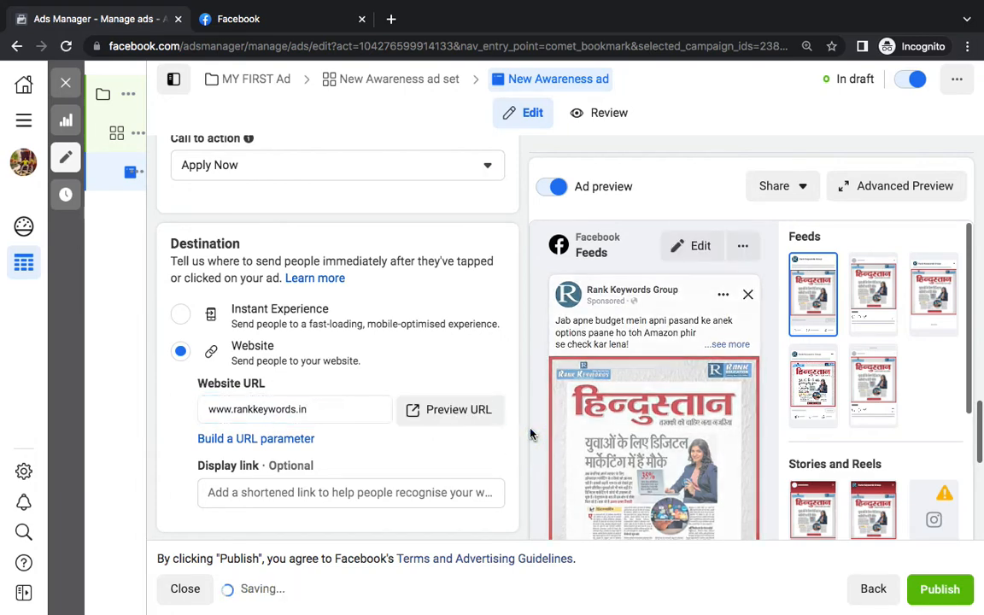
pyautogui.scroll(-5, 529, 434)
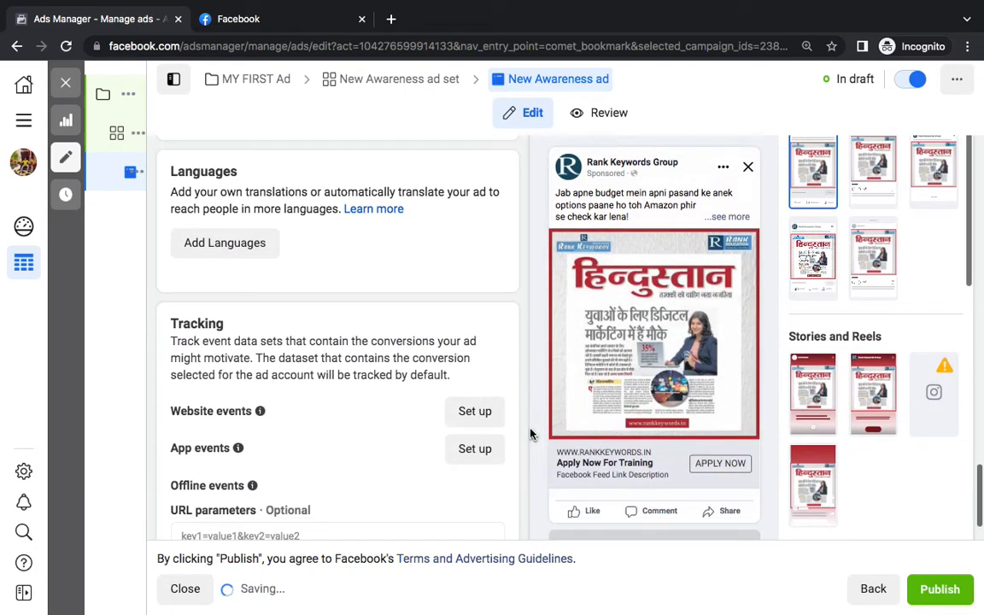
pyautogui.scroll(1, 530, 434)
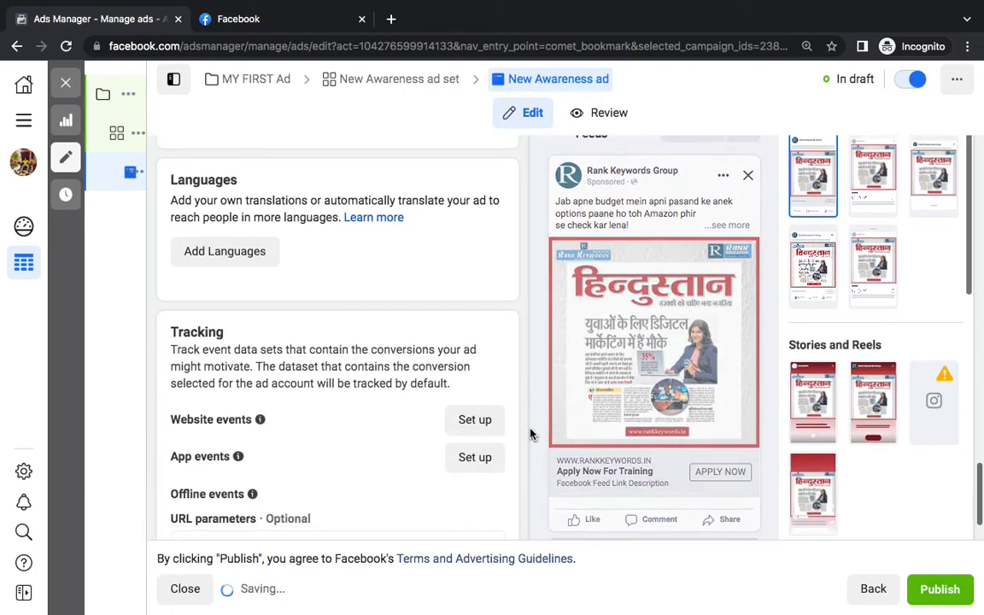
pyautogui.click(732, 225)
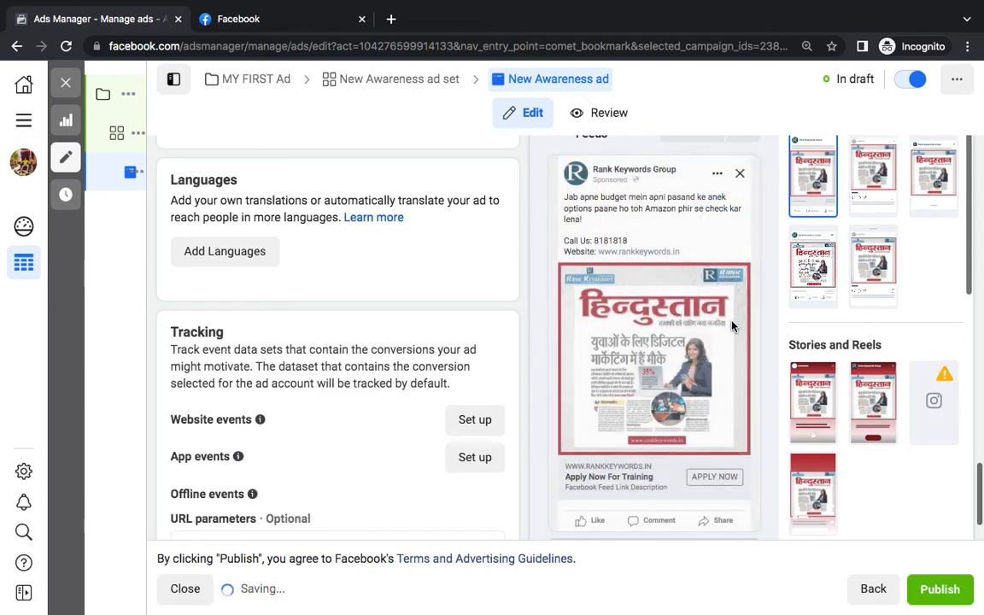
pyautogui.scroll(3, 731, 234)
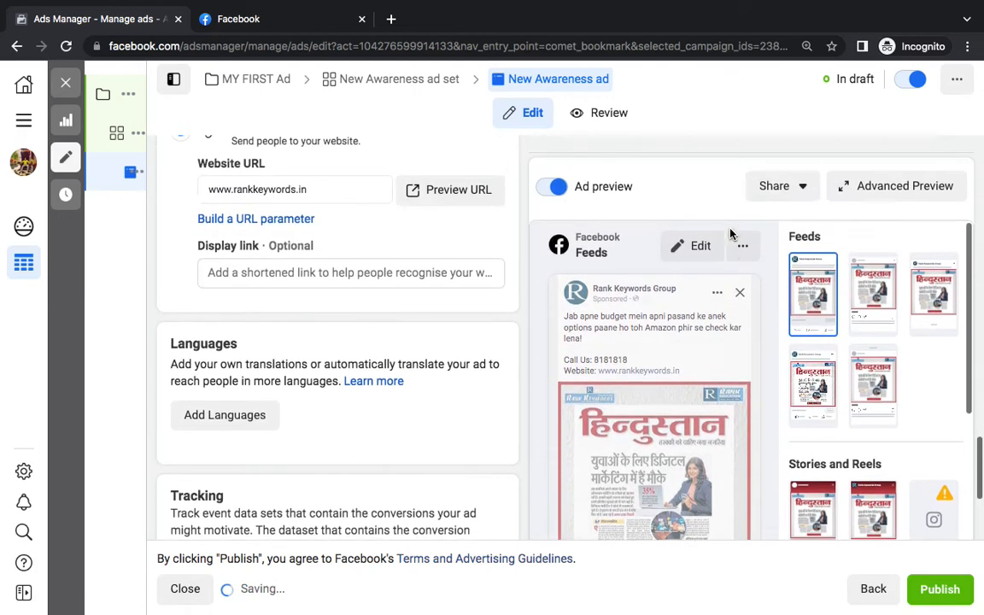
pyautogui.click(868, 183)
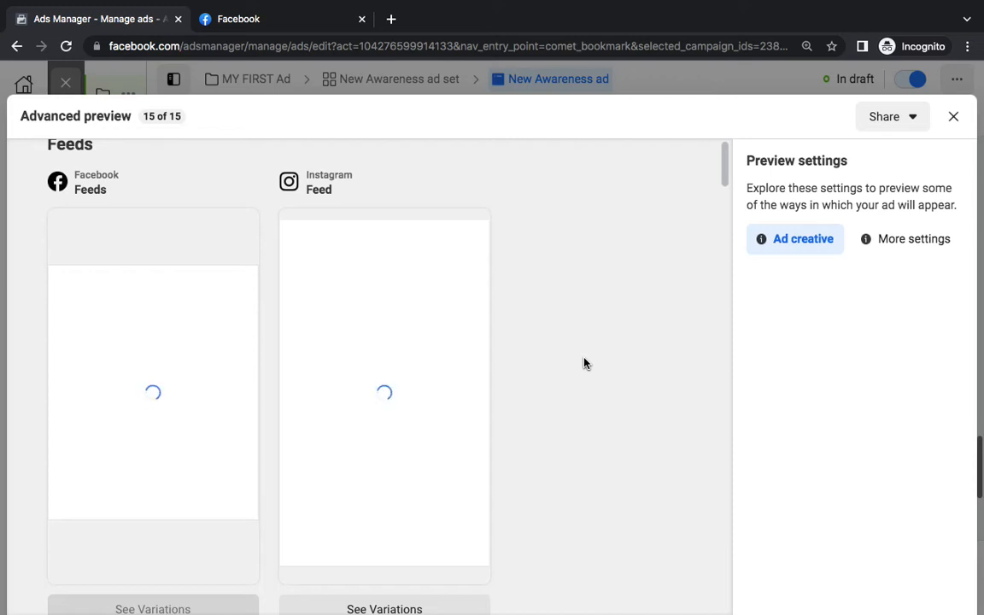
# Move two desktop spaces left with Control+Left, past the Word notes to the desktop
pyautogui.hotkey('ctrl', 'Left')
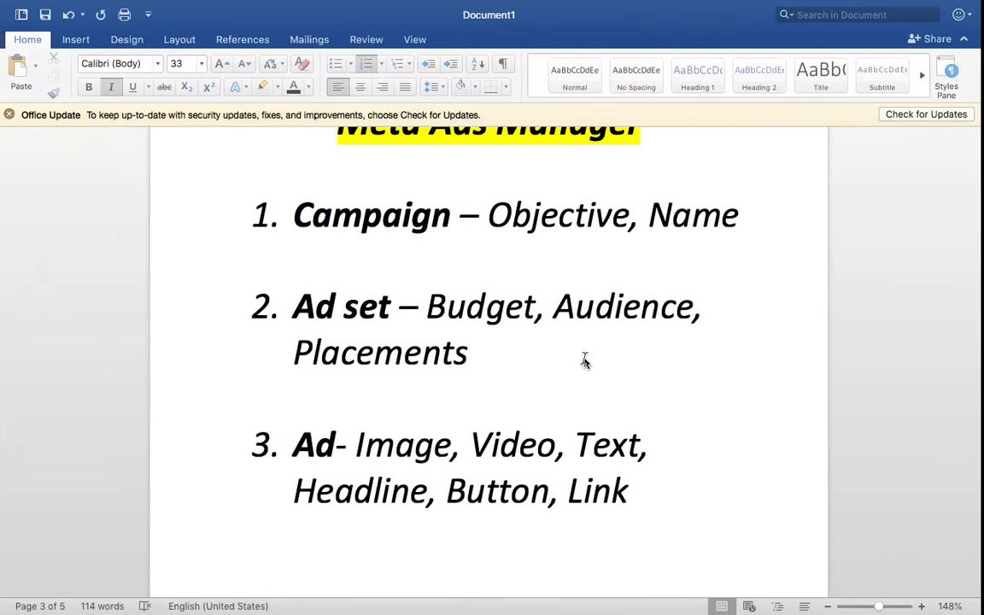
pyautogui.hotkey('ctrl', 'Left')
pyautogui.hotkey('ctrl', 'Left')
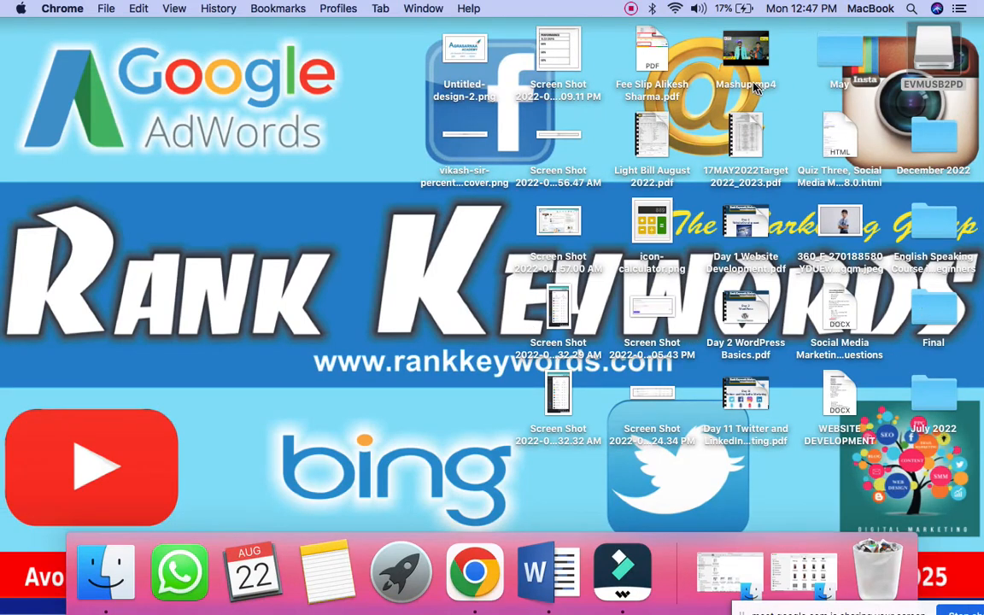
# Copy Mashup.mp4 from the desktop onto the EVMUSB2PD drive
pyautogui.moveTo(749, 68); pyautogui.dragTo(930, 77)
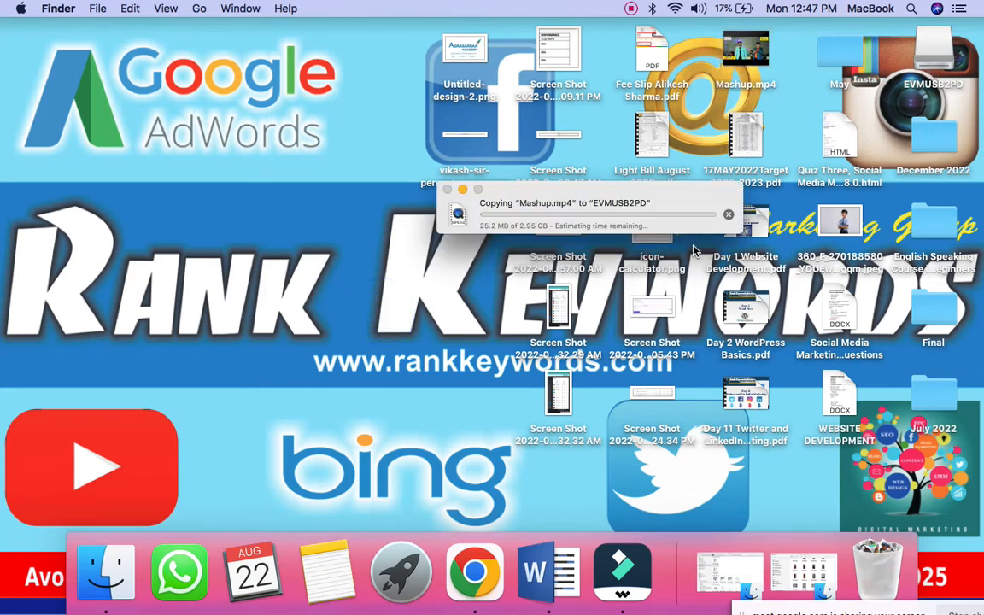
pyautogui.click(585, 219)
# Return to Ads Manager, close the Advanced Preview, and show the Wi‑Fi network list
pyautogui.hotkey('ctrl', 'Right')
pyautogui.hotkey('ctrl', 'Right')
pyautogui.hotkey('ctrl', 'Right')
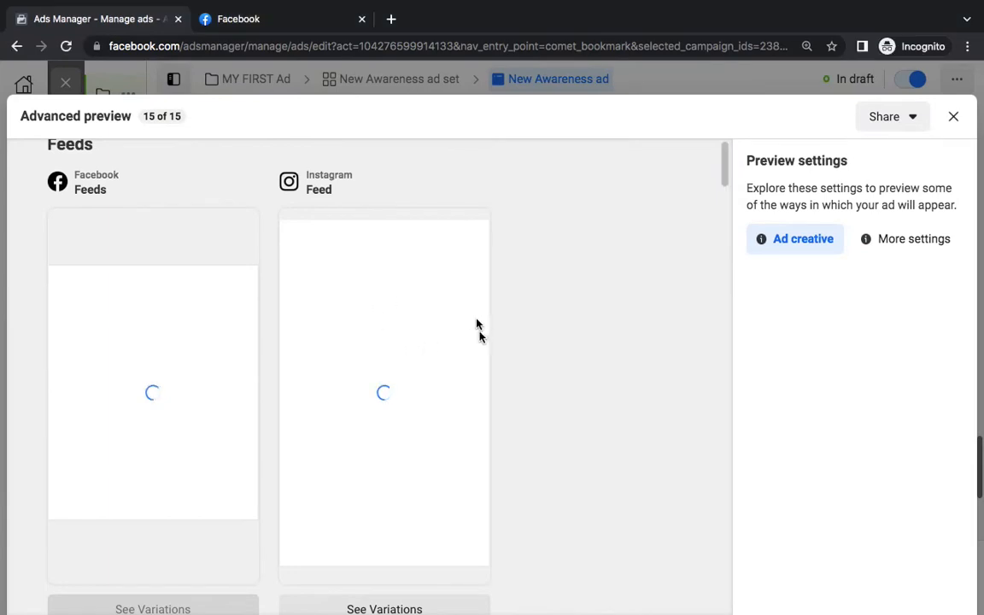
pyautogui.scroll(-5, 479, 336)
pyautogui.scroll(5, 479, 337)
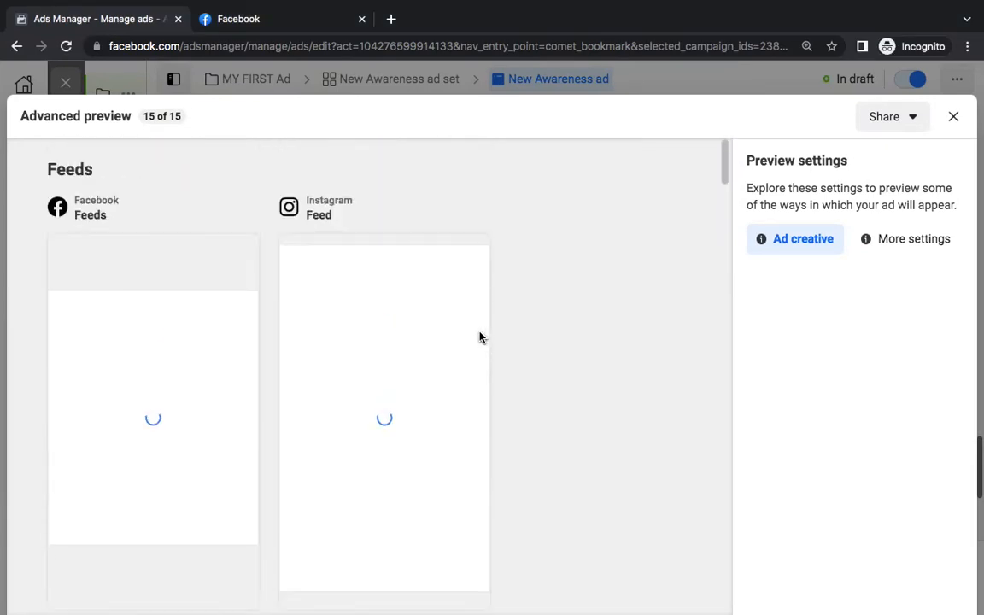
pyautogui.click(955, 120)
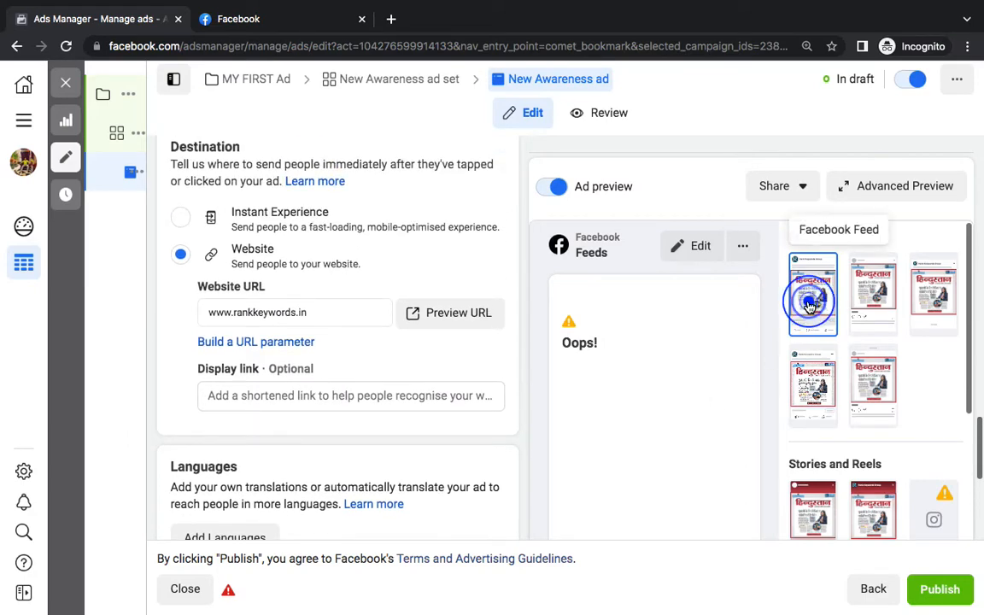
pyautogui.scroll(-5, 699, 399)
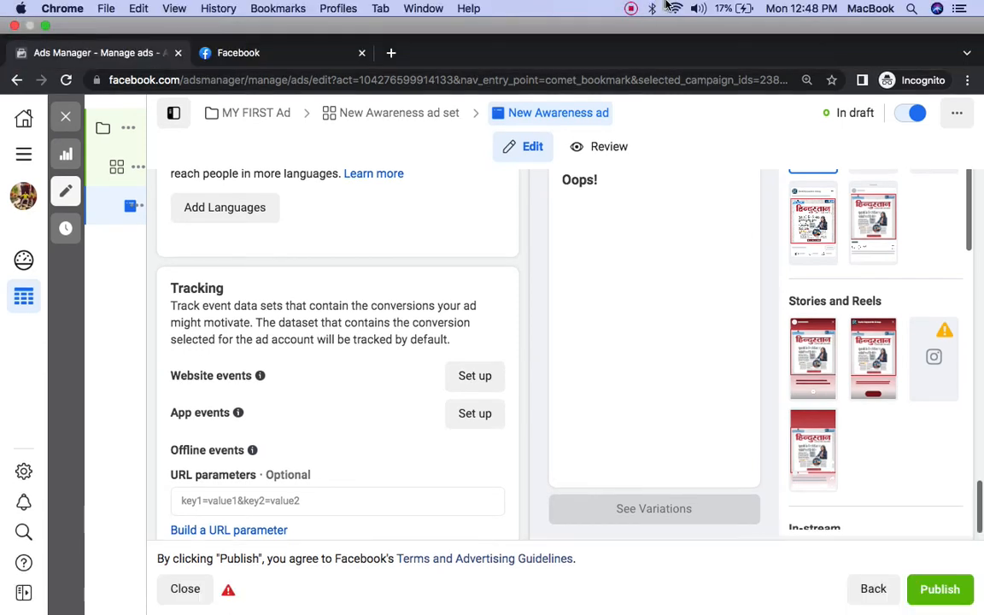
pyautogui.click(671, 8)
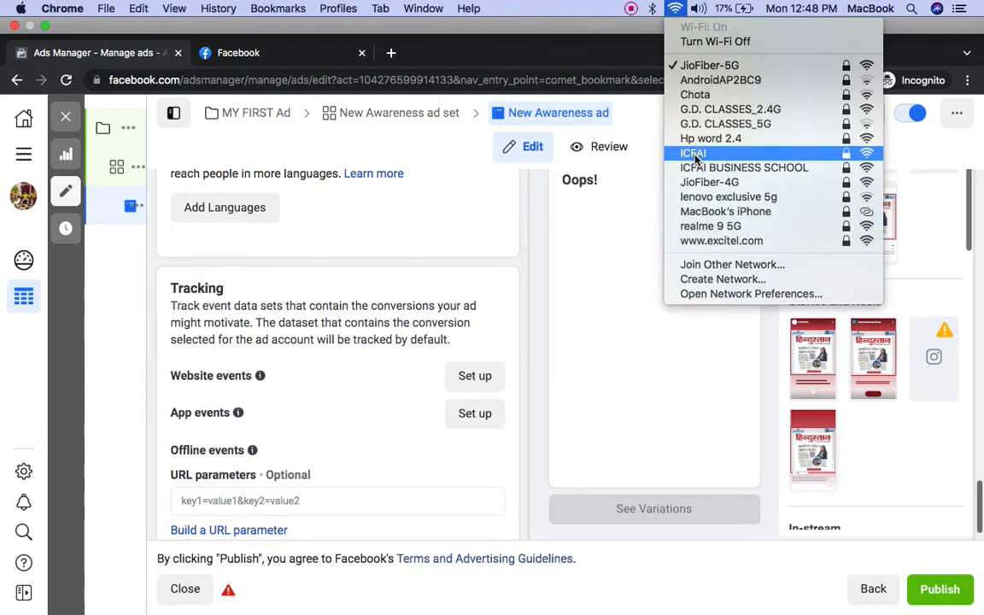
# Connect Wi‑Fi to the MacBook's iPhone hotspot and return to the Chrome space showing Facebook
pyautogui.click(714, 212)
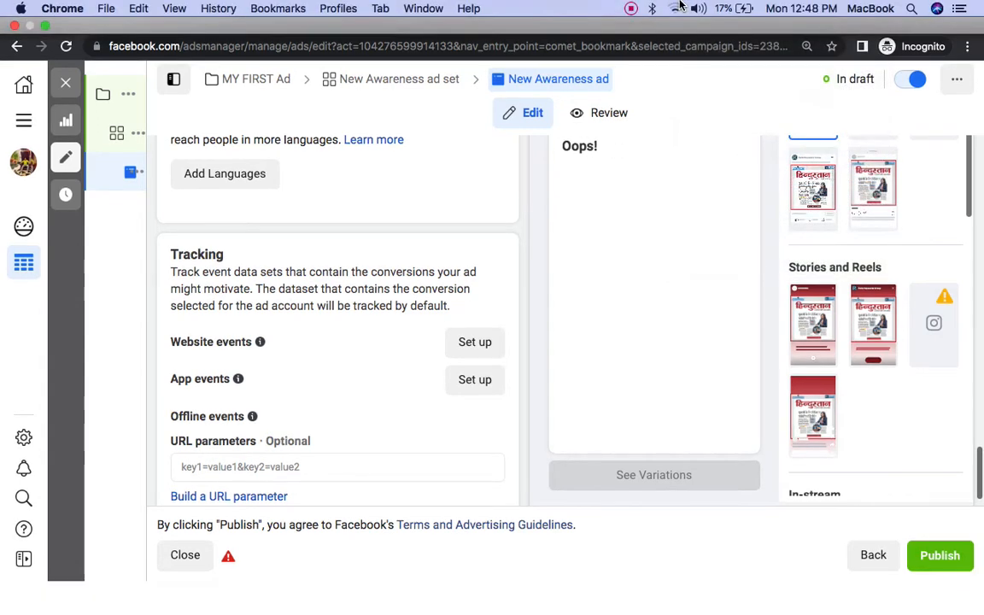
pyautogui.click(680, 8)
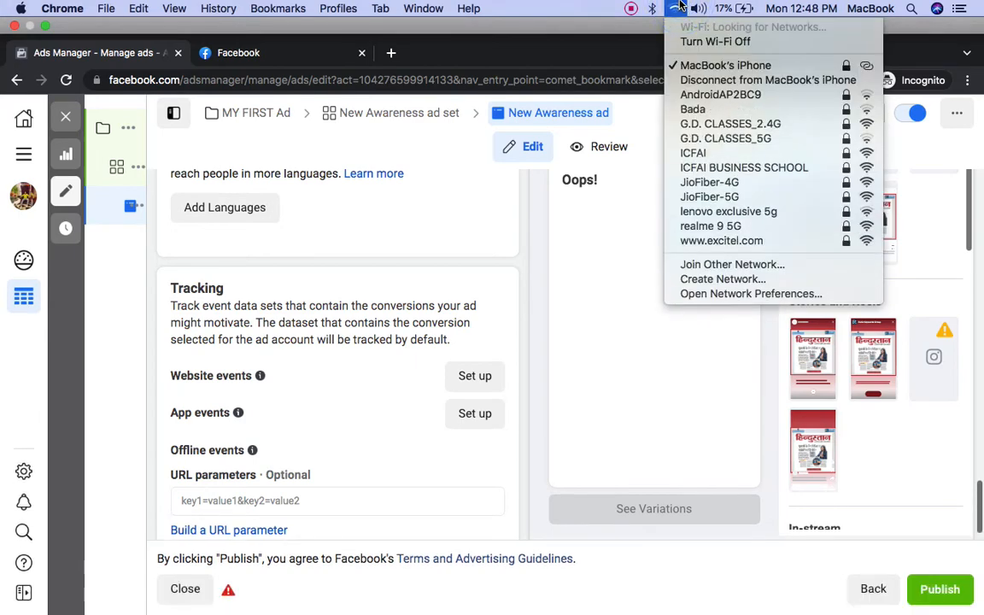
pyautogui.click(596, 182)
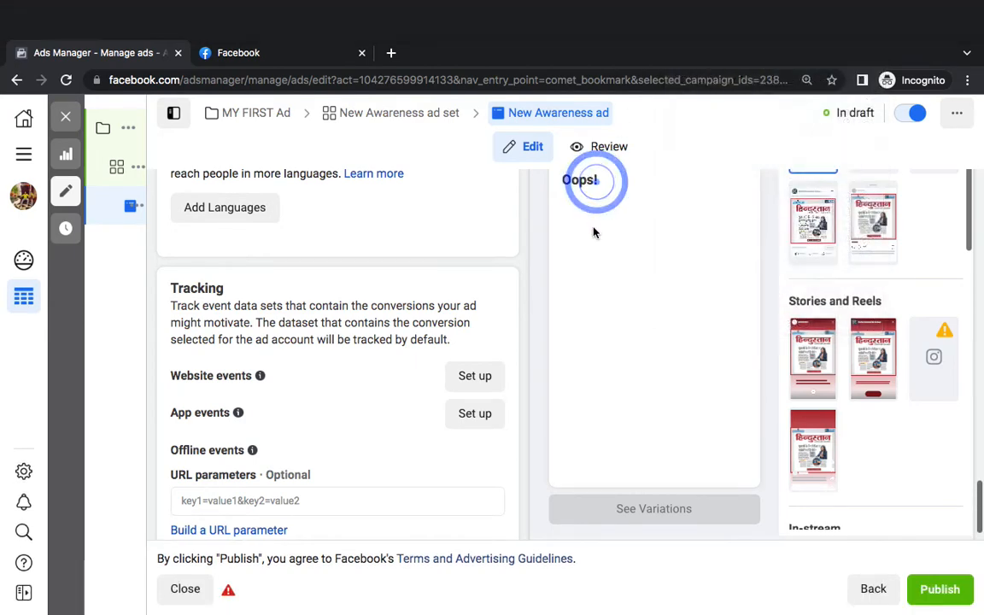
pyautogui.hotkey('ctrl', 'Left')
pyautogui.hotkey('ctrl', 'Right')
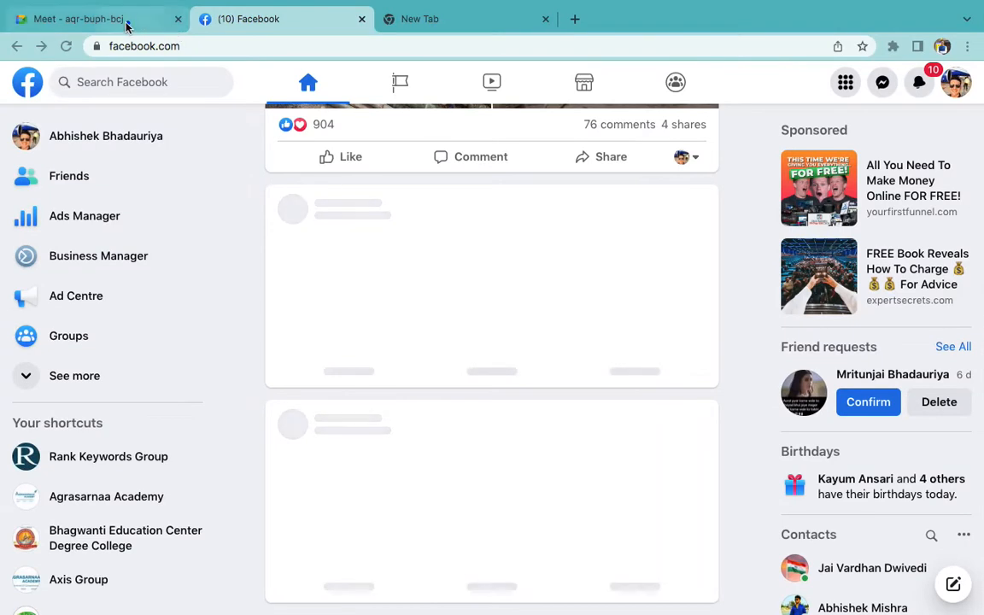
# In the Meet tab, strip the query string after the meeting code and reload the meeting address
pyautogui.click(127, 24)
pyautogui.click(208, 48)
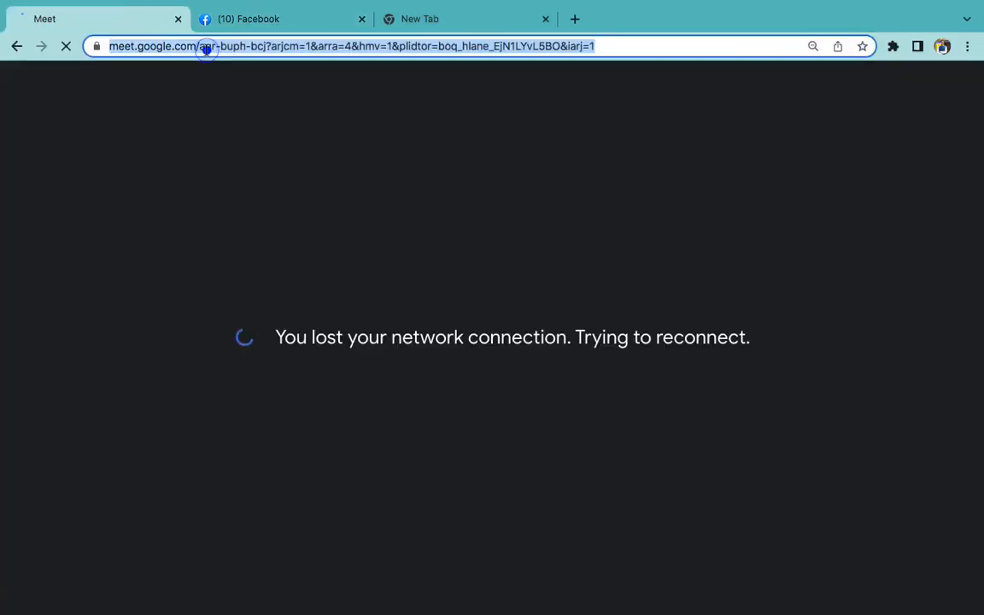
pyautogui.click(239, 48)
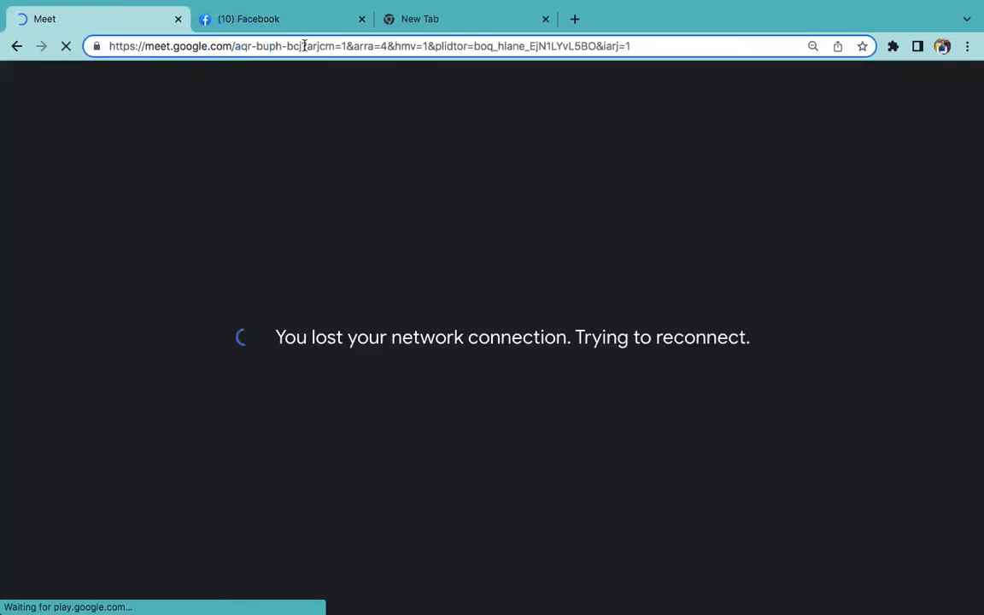
pyautogui.moveTo(305, 46); pyautogui.dragTo(558, 161)
pyautogui.press('BackSpace')
pyautogui.press('Return')
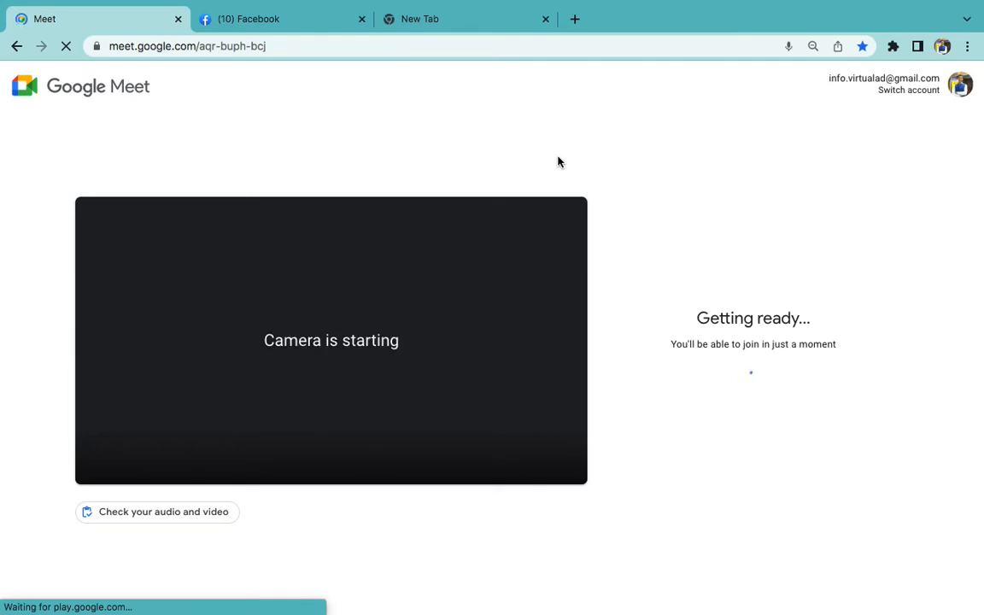
# Turn off camera and microphone and join the aqr-buph-bcj call
pyautogui.click(363, 453)
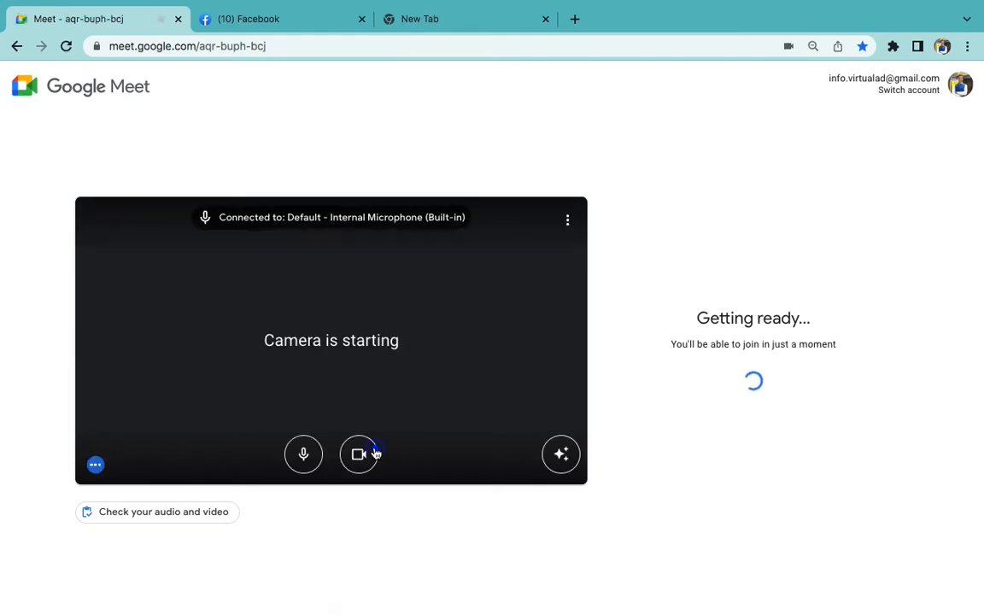
pyautogui.click(315, 467)
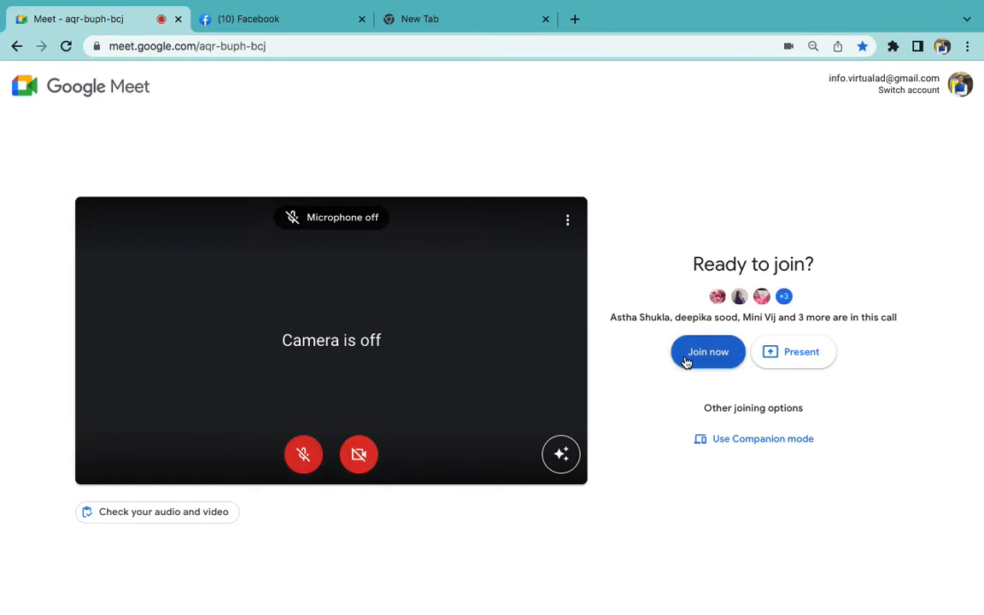
pyautogui.click(687, 358)
pyautogui.click(396, 587)
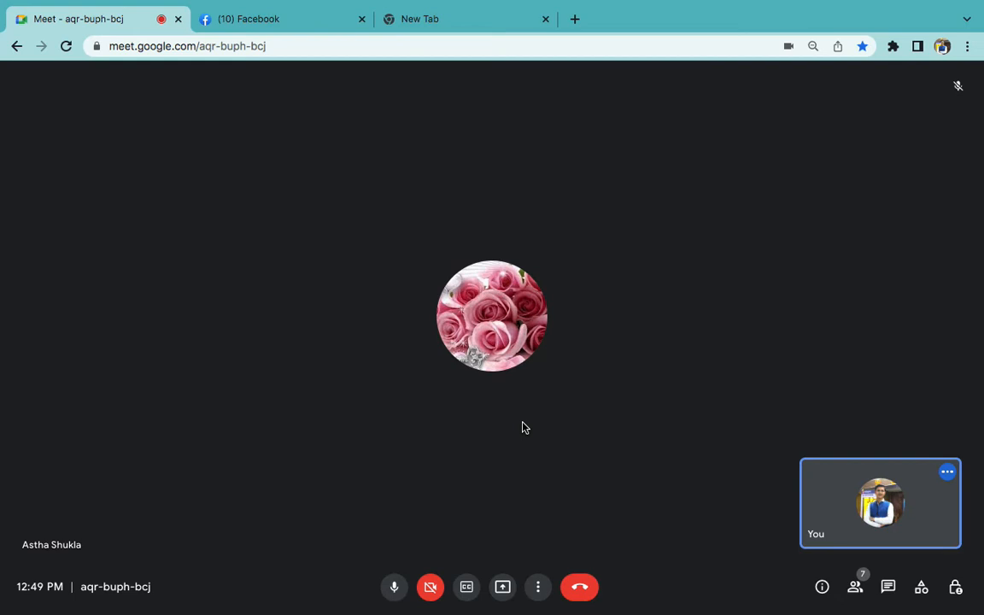
# Present your entire screen to the call
pyautogui.click(503, 587)
pyautogui.click(537, 484)
pyautogui.click(418, 242)
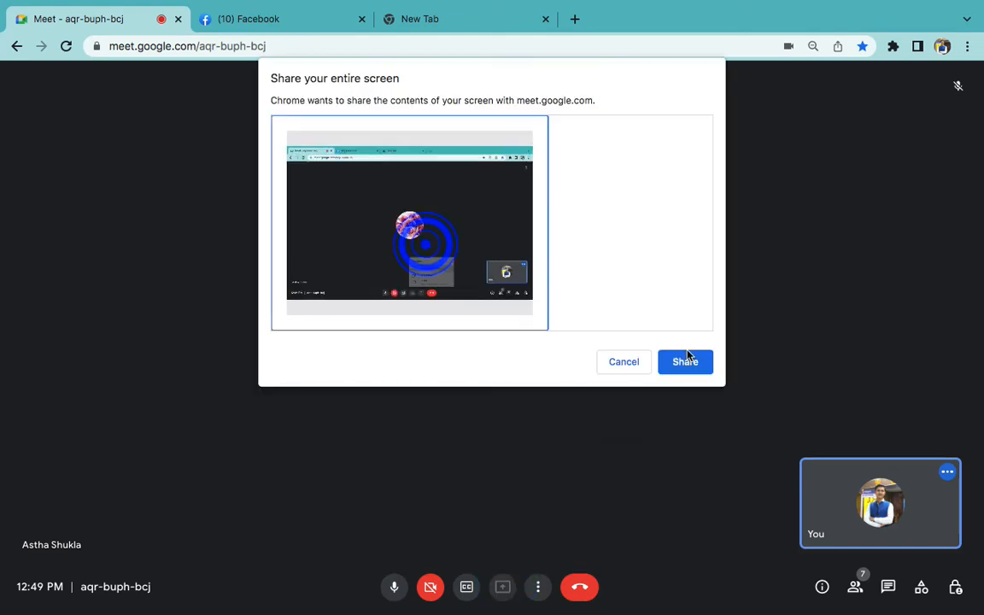
pyautogui.click(686, 358)
pyautogui.moveTo(455, 588); pyautogui.dragTo(776, 589)
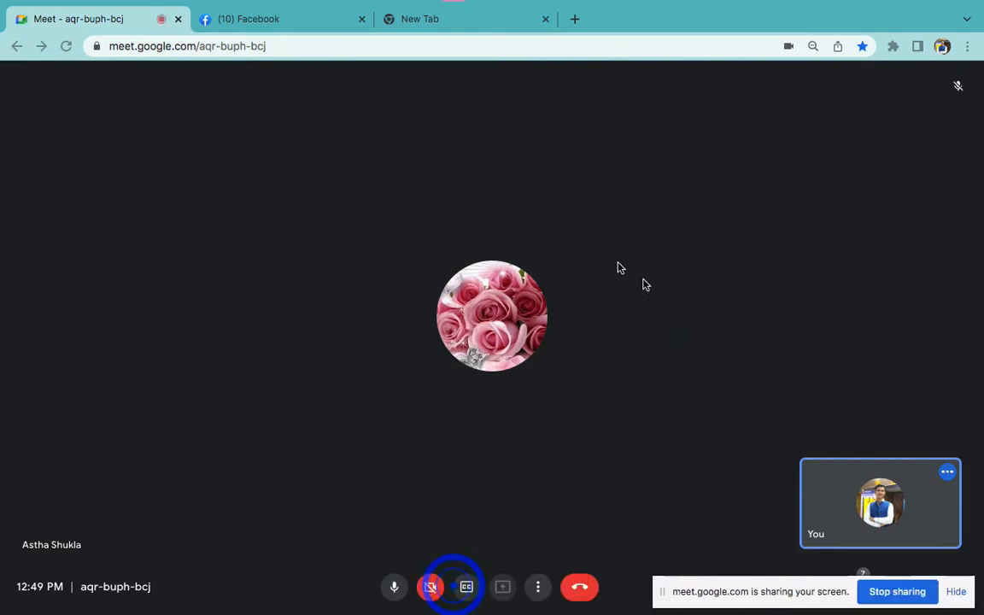
# Move the sharing notice aside, open the People panel and admit the waiting guest
pyautogui.click(452, 6)
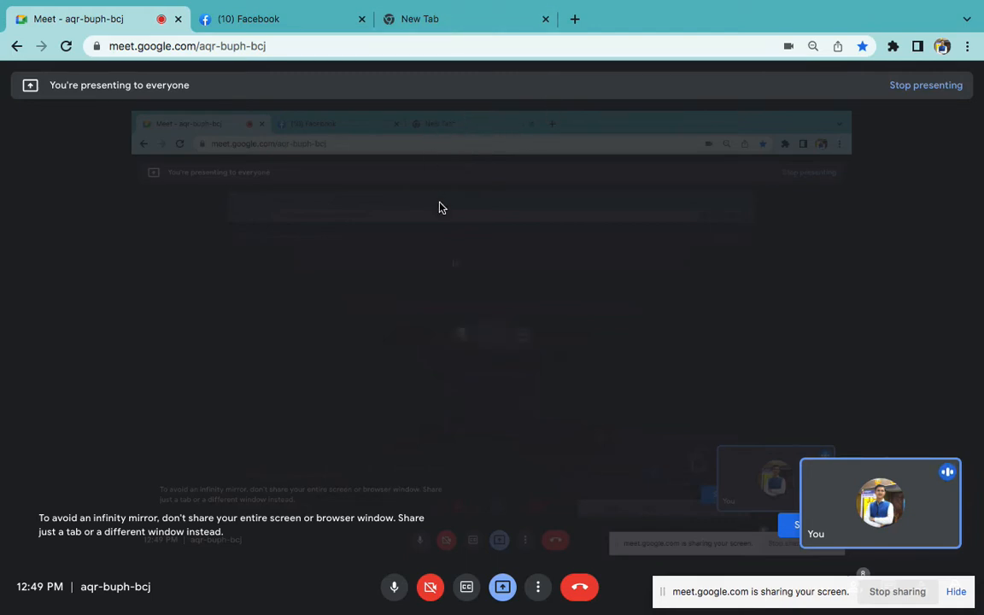
pyautogui.click(437, 17)
pyautogui.press('XF86AudioLowerVolume')
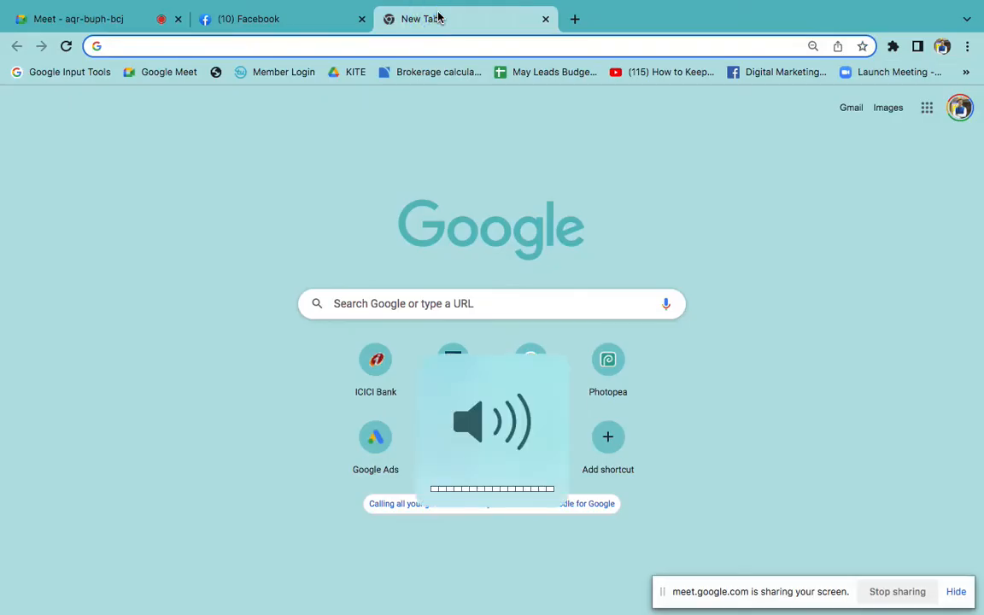
pyautogui.click(128, 20)
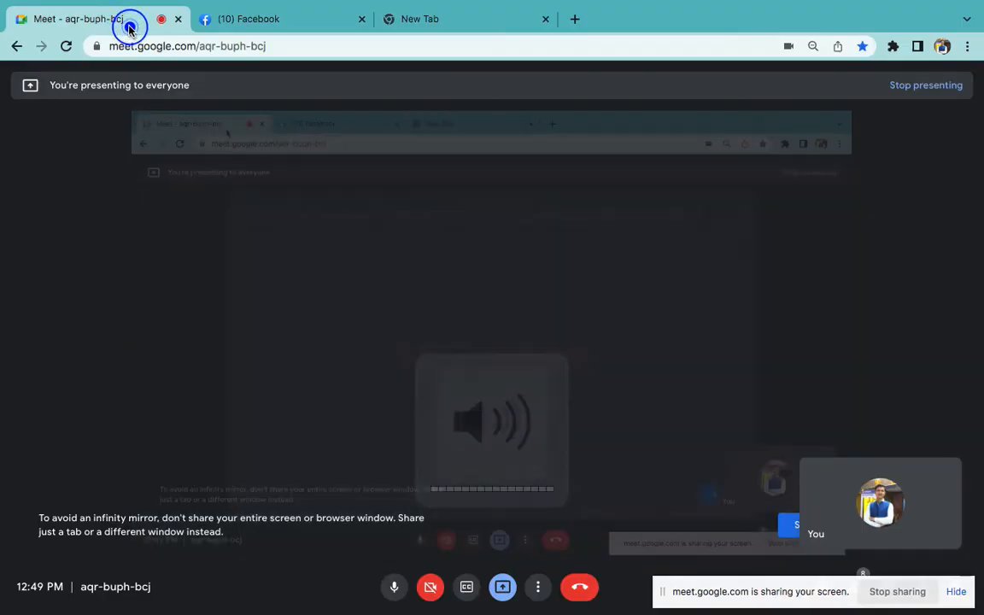
pyautogui.moveTo(821, 591); pyautogui.dragTo(983, 591)
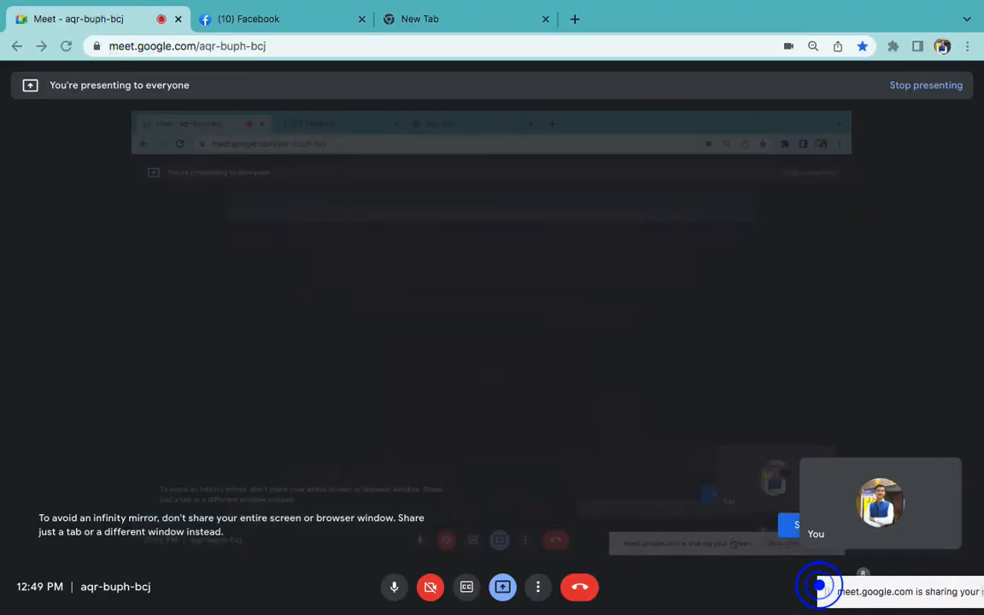
pyautogui.moveTo(863, 591); pyautogui.dragTo(983, 587)
pyautogui.click(861, 589)
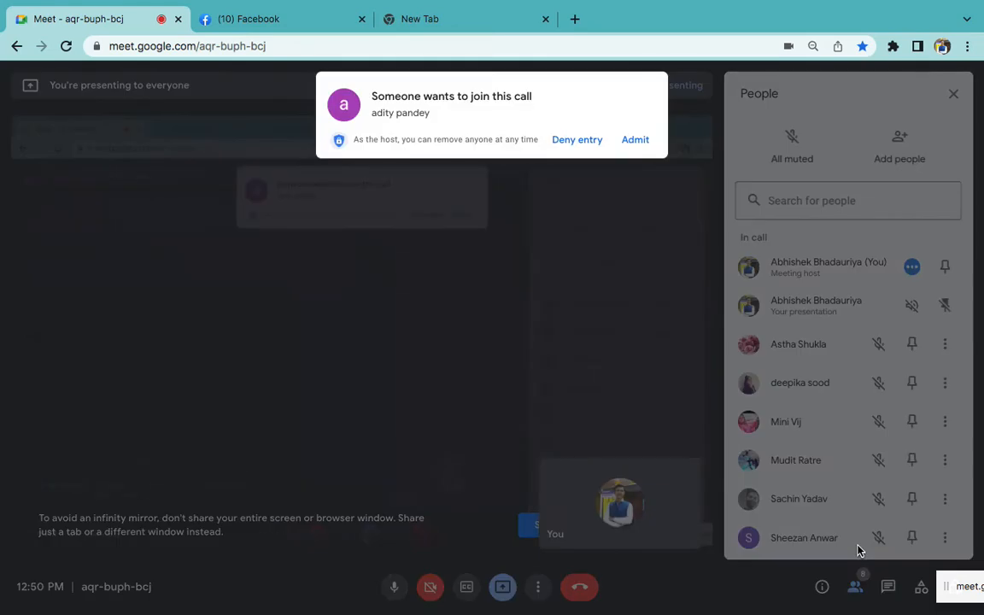
pyautogui.click(636, 147)
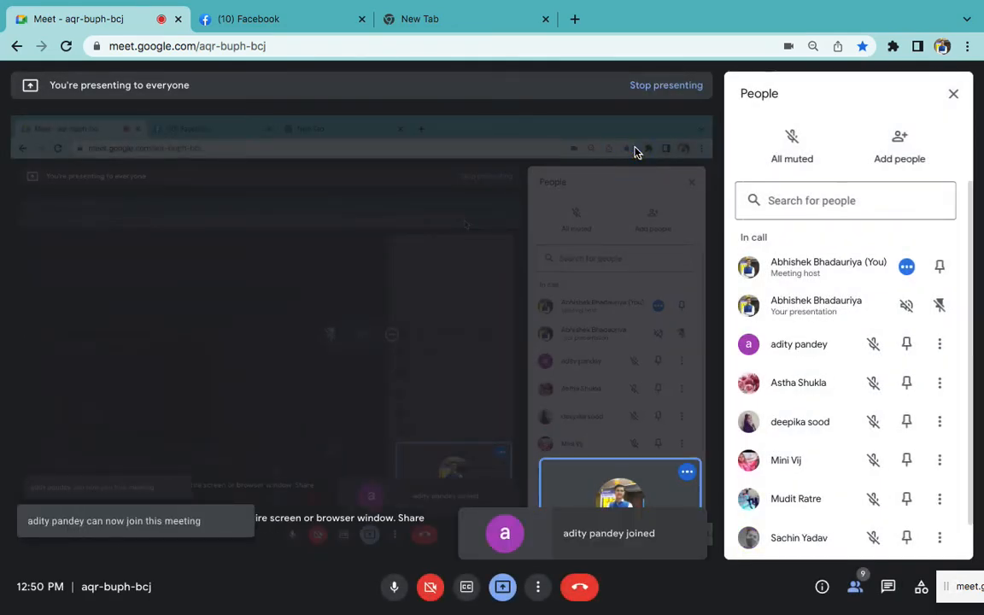
# Switch the Mac's Wi‑Fi to the JioFiber-5G network
pyautogui.click(673, 12)
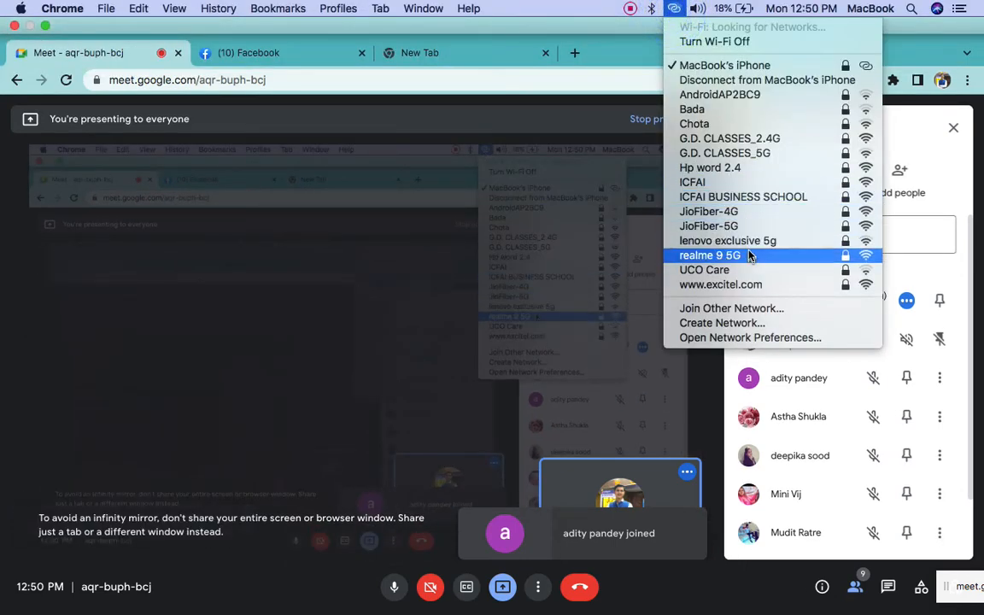
pyautogui.click(751, 227)
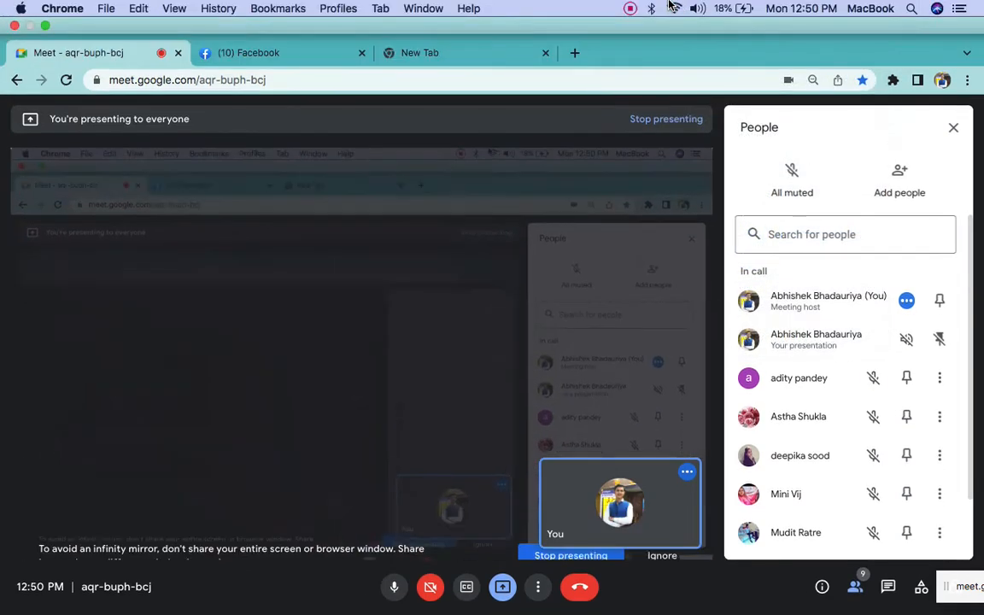
pyautogui.click(675, 9)
pyautogui.click(545, 432)
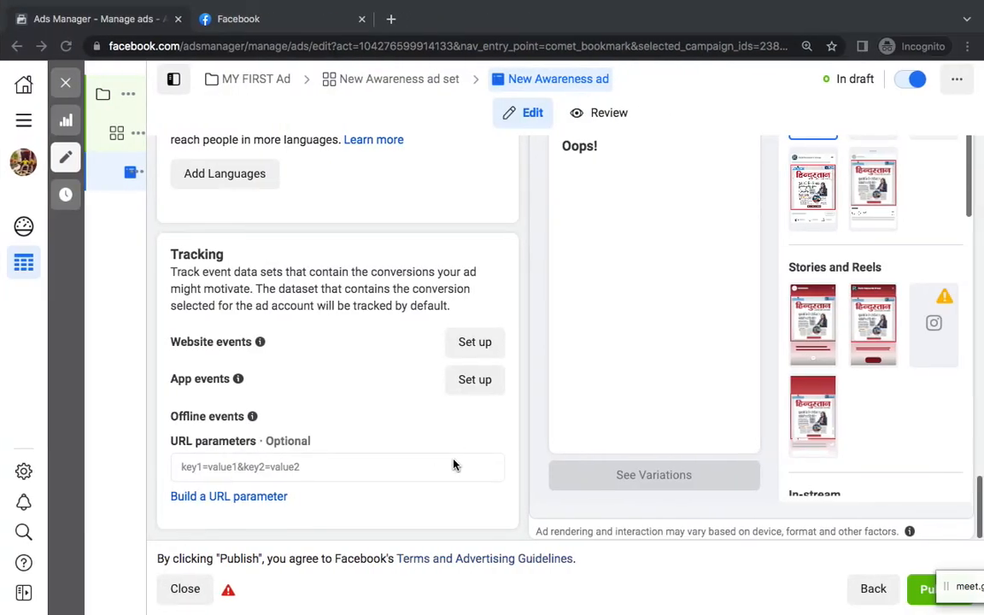
# Open Advanced Preview of the draft ad with newspaper image, Apply Now button and rankkeywords.in link
pyautogui.scroll(4, 727, 346)
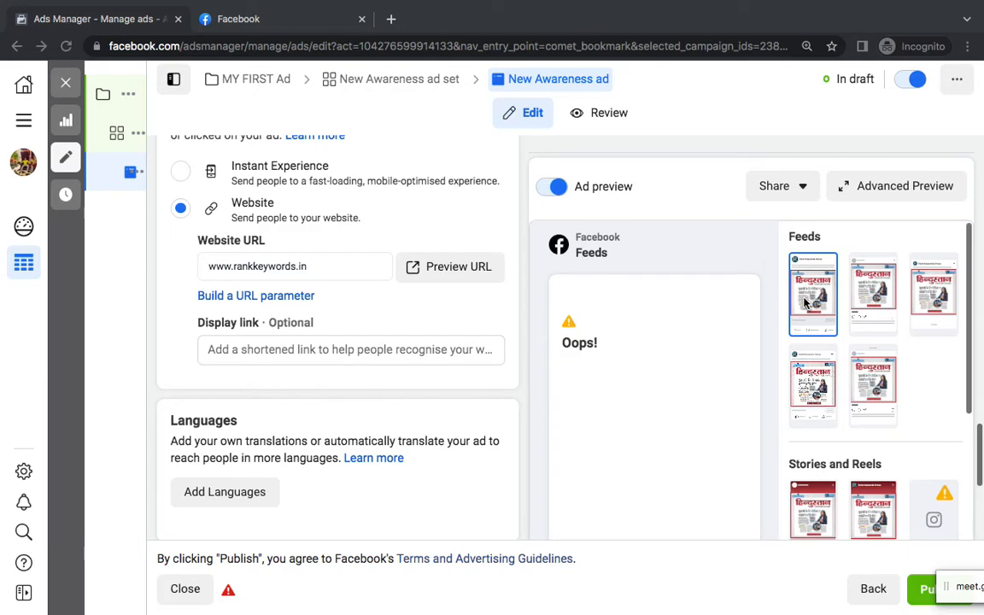
pyautogui.click(878, 186)
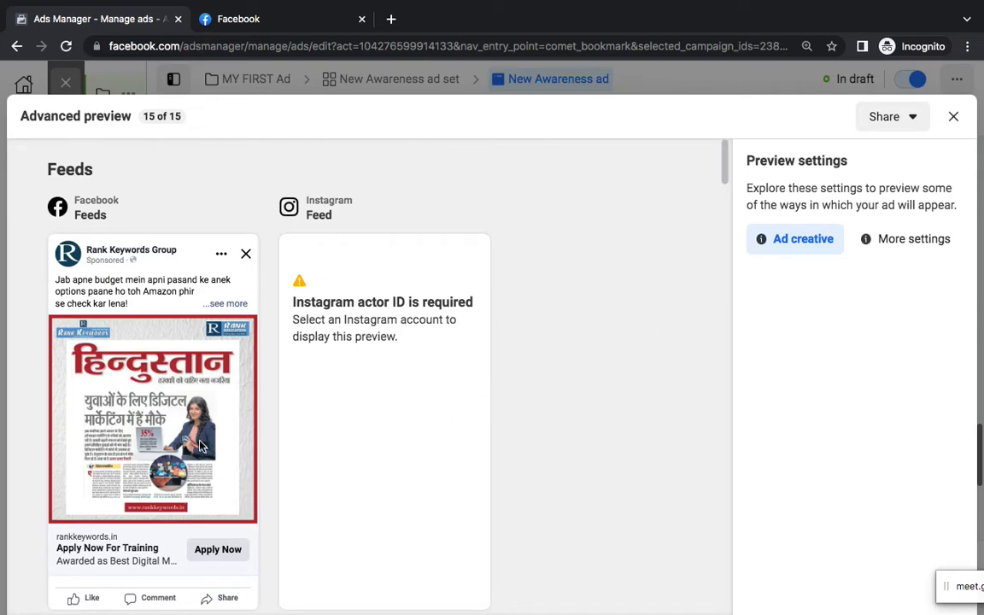
# Scroll through the preview placements, close the preview and publish the ad
pyautogui.scroll(-5, 200, 446)
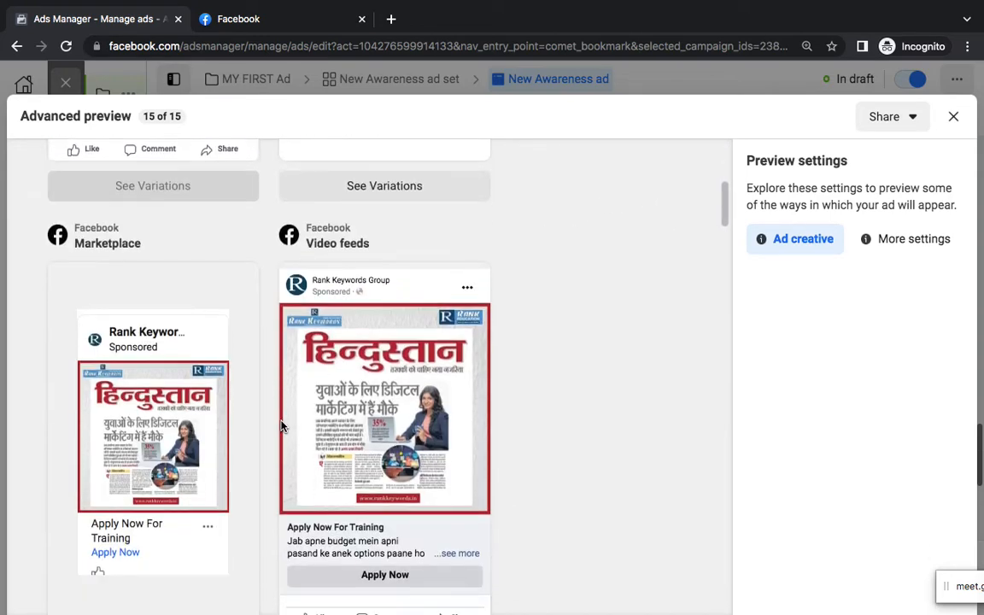
pyautogui.scroll(-6, 282, 426)
pyautogui.scroll(12, 282, 427)
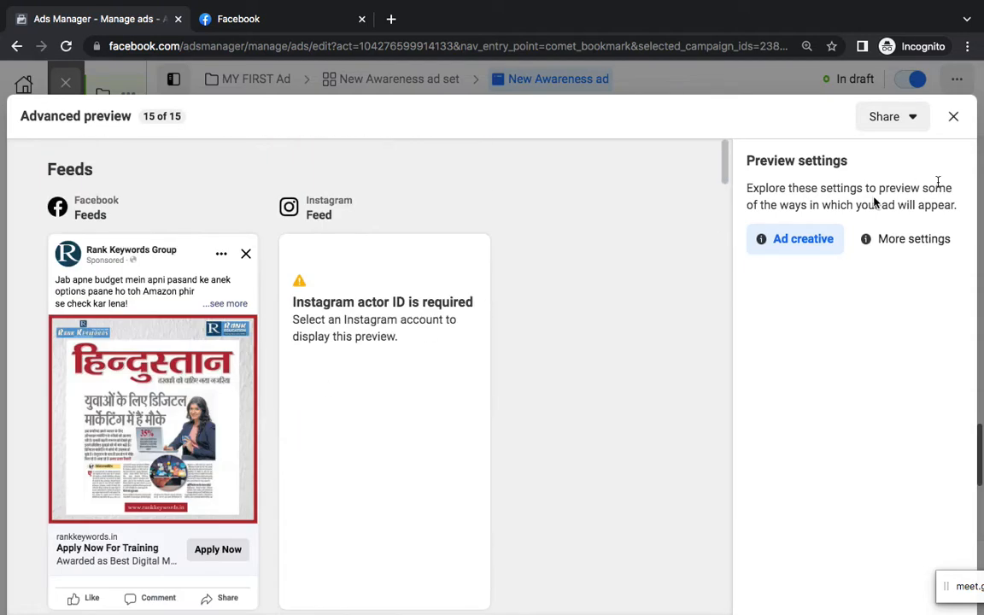
pyautogui.click(953, 117)
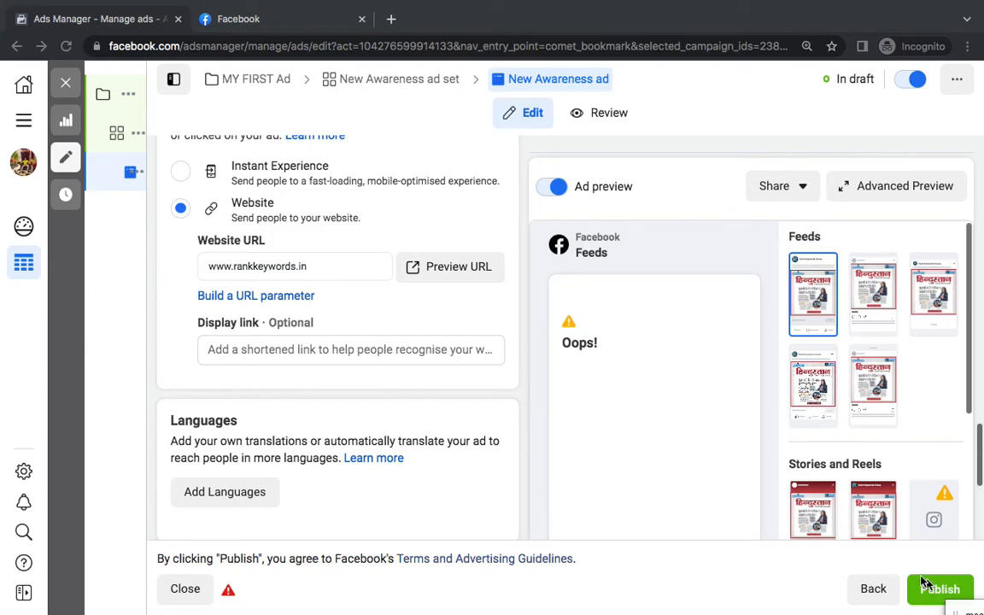
pyautogui.click(940, 590)
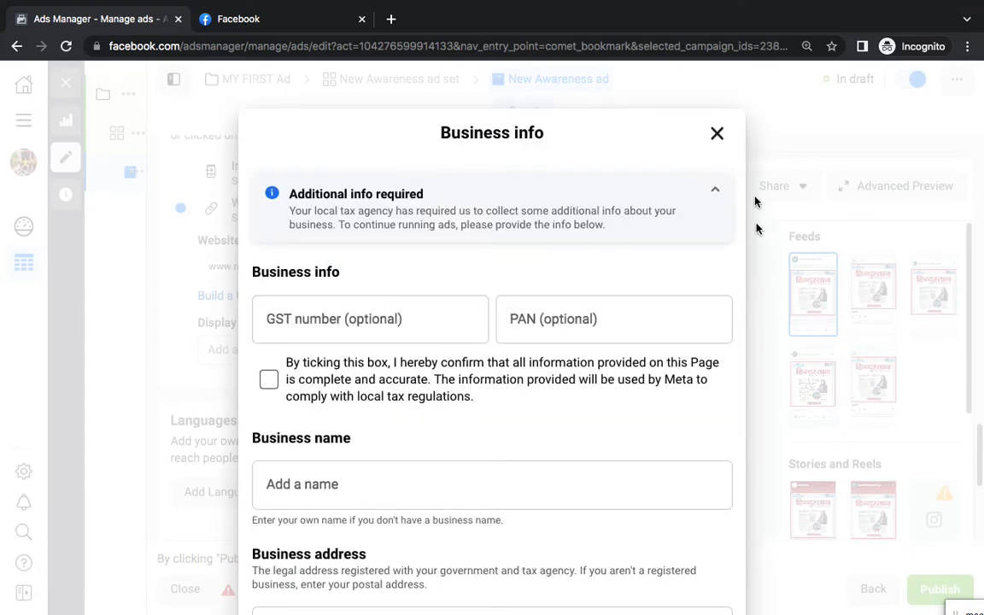
# Dismiss the Business info form and exit the editor, keeping the ad as a draft
pyautogui.click(716, 135)
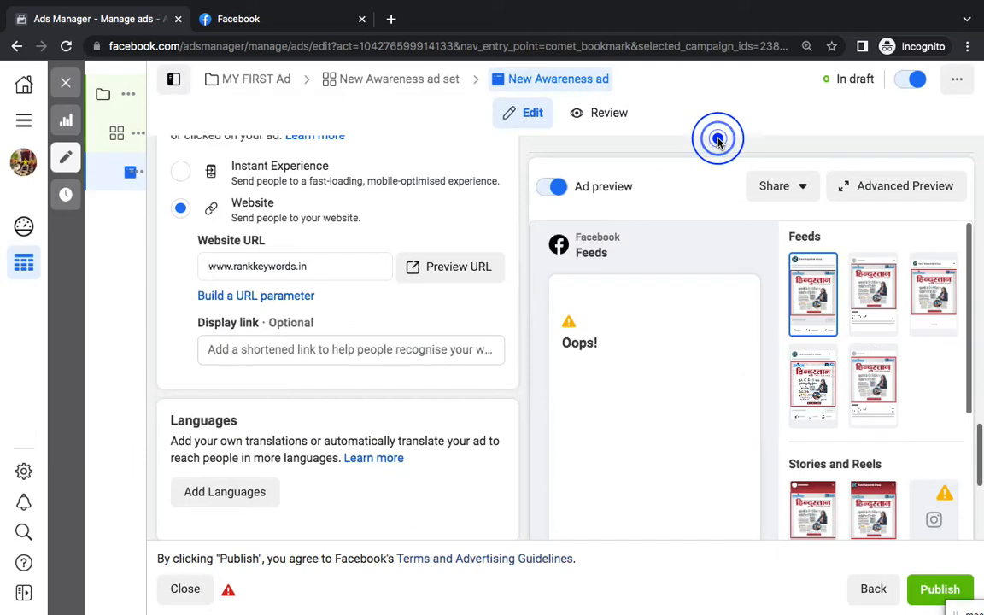
pyautogui.click(195, 600)
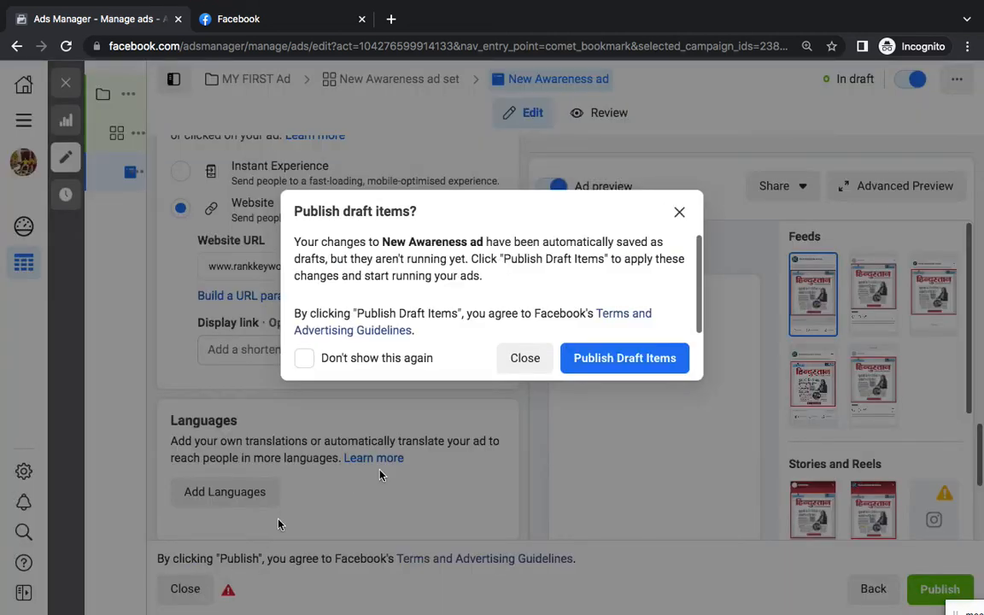
pyautogui.click(532, 369)
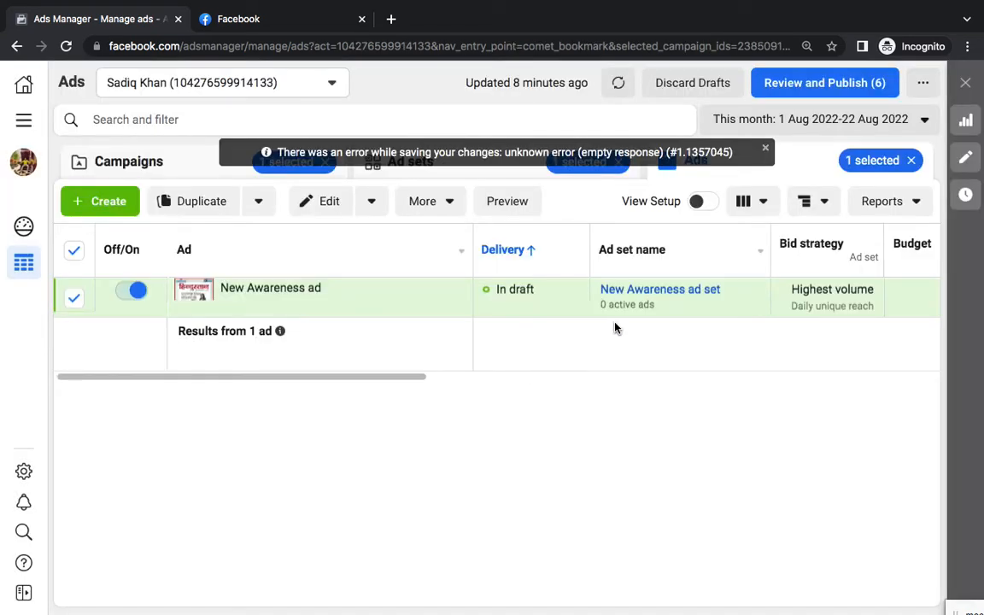
# Preview the draft ad's placements from the Ads table, then close the preview
pyautogui.click(498, 209)
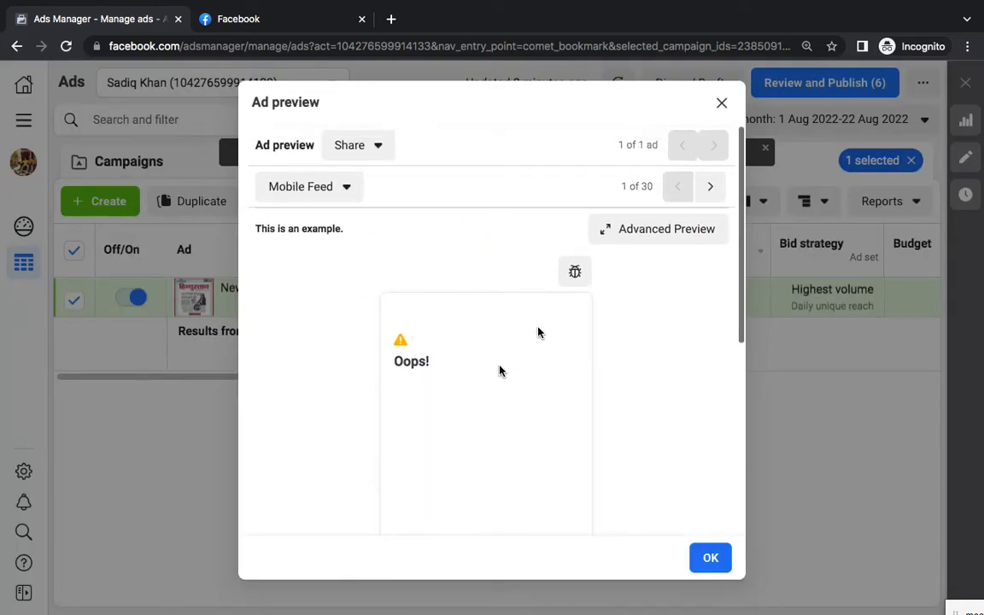
pyautogui.click(712, 192)
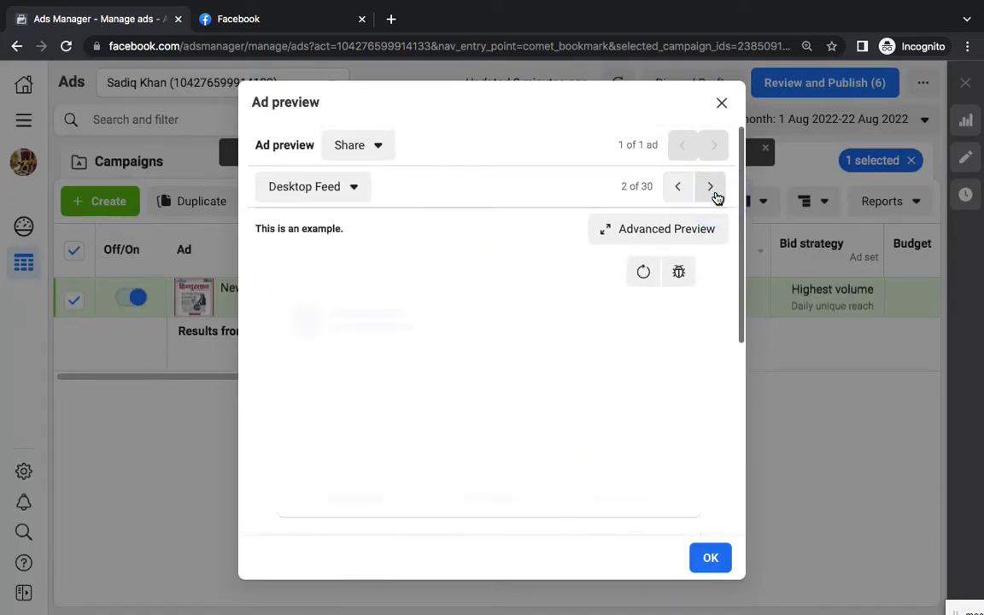
pyautogui.click(722, 103)
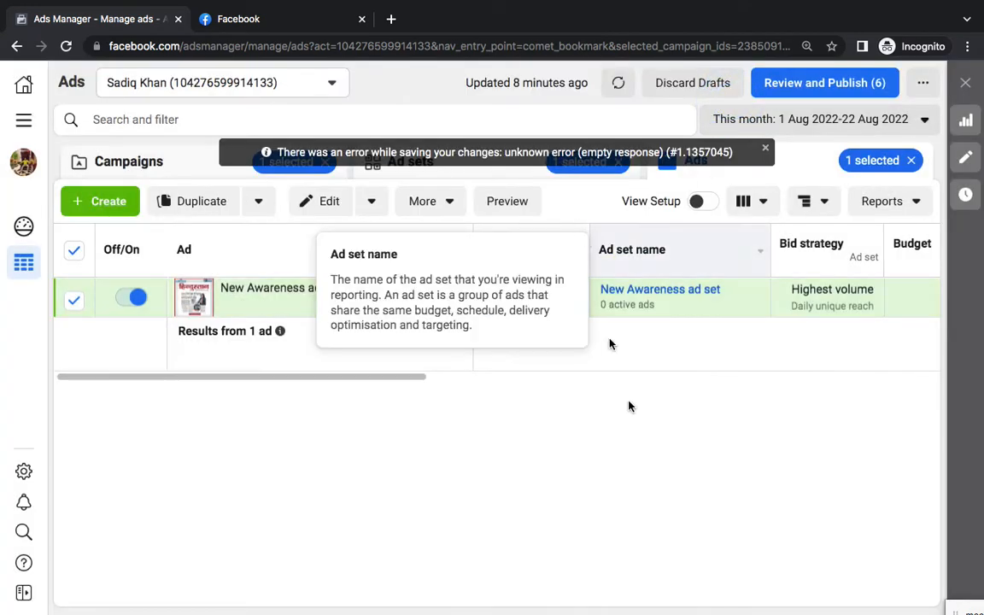
# Bring the Word notes on Meta Ads Manager back to the front
pyautogui.click(547, 567)
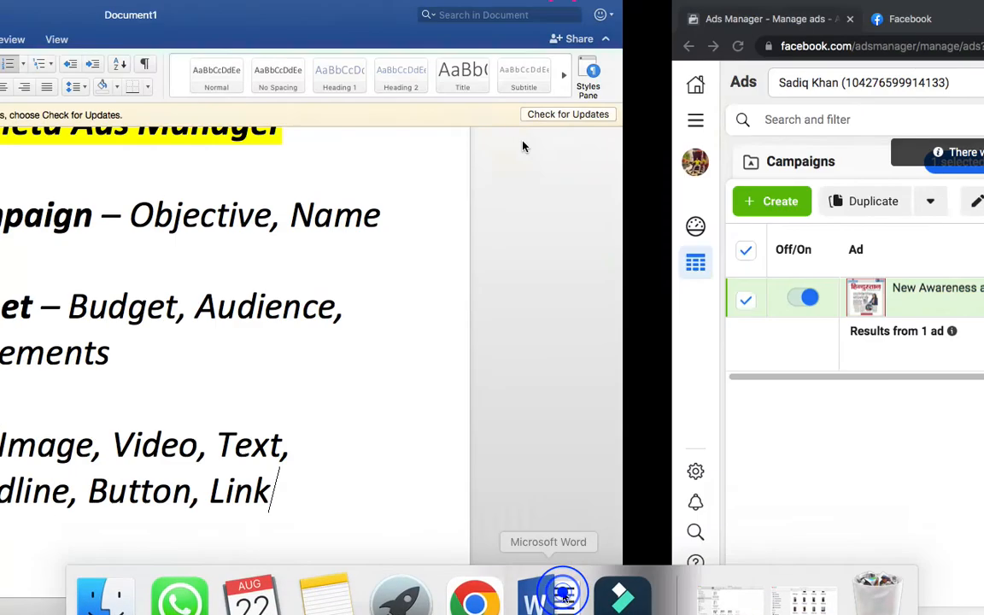
pyautogui.scroll(3, 690, 488)
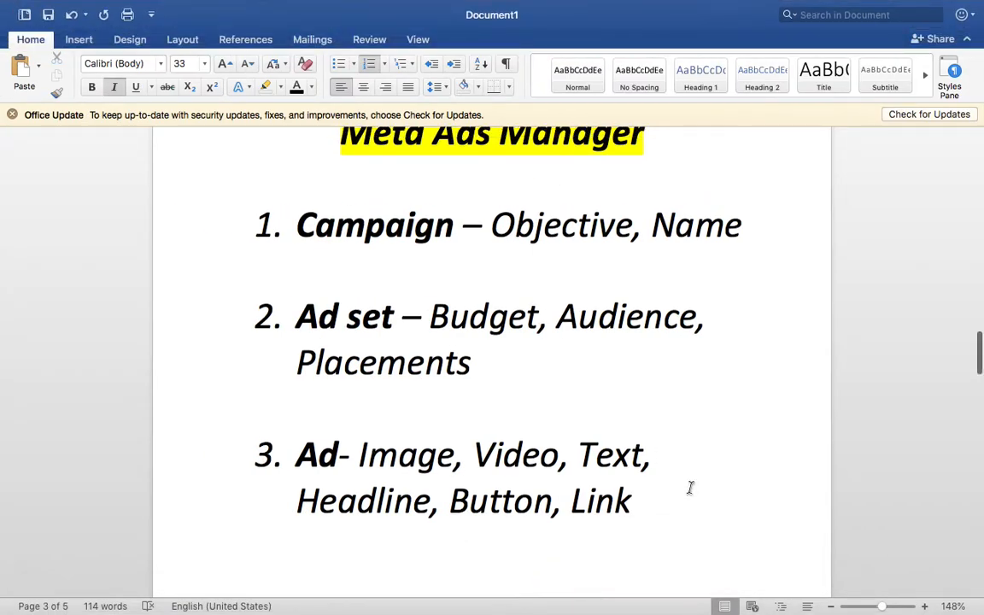
pyautogui.scroll(-1, 691, 488)
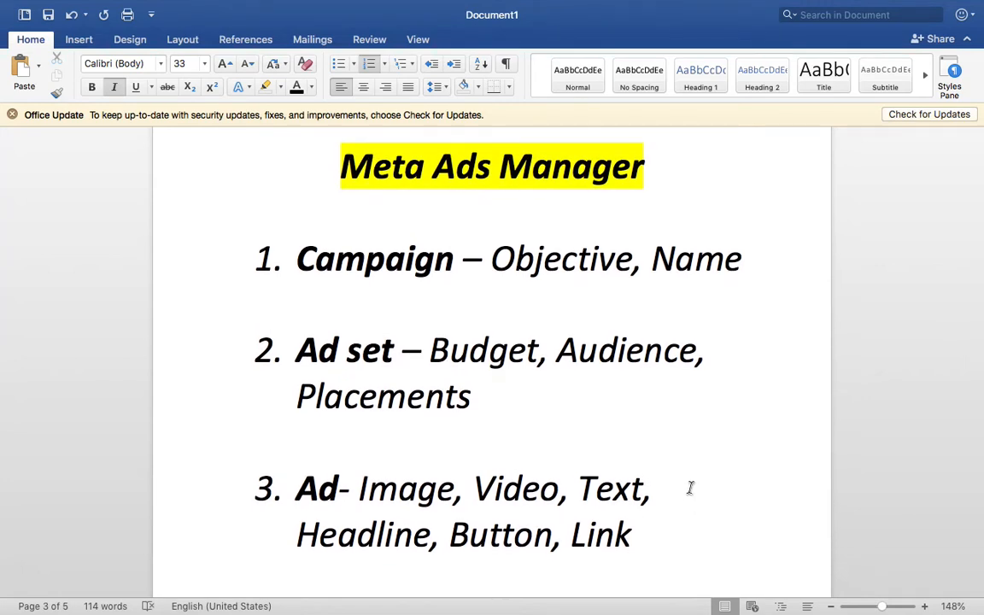
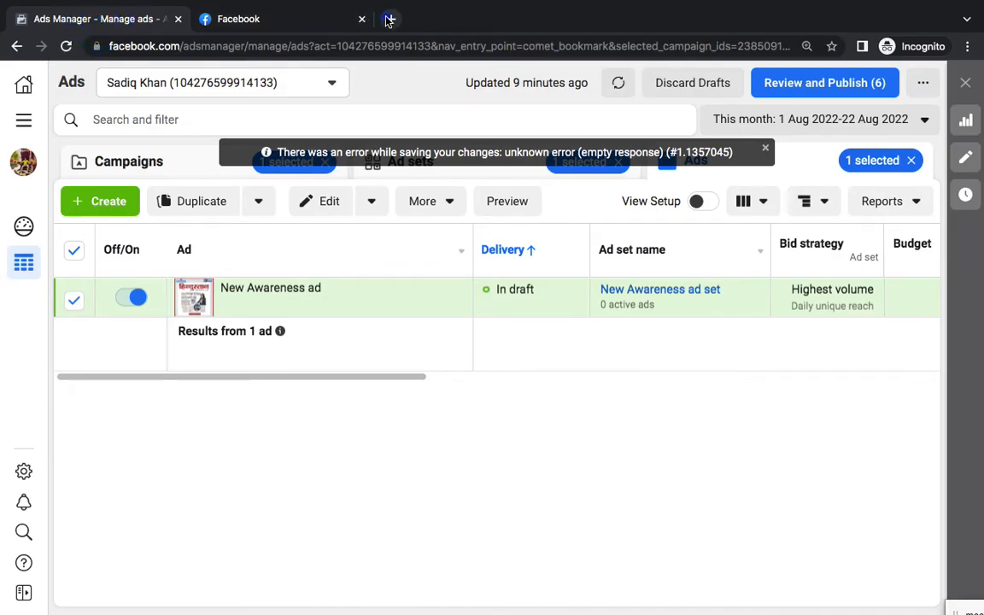
# Load the Google Input Tools bookmark in a new browser tab
pyautogui.click(389, 18)
pyautogui.click(67, 75)
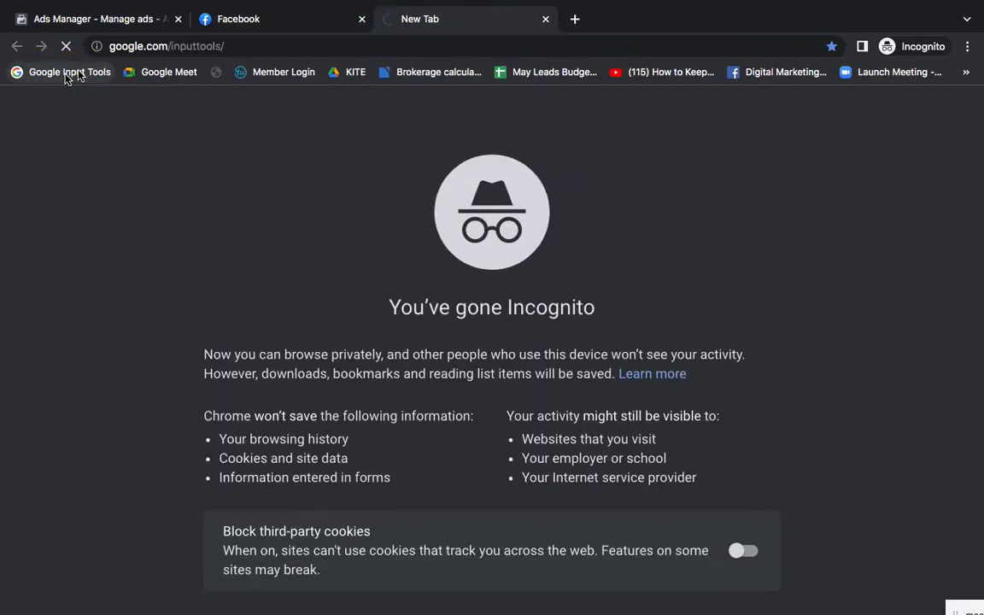
# Connect the Mac to the MacBook's iPhone Wi-Fi hotspot
pyautogui.click(182, 44)
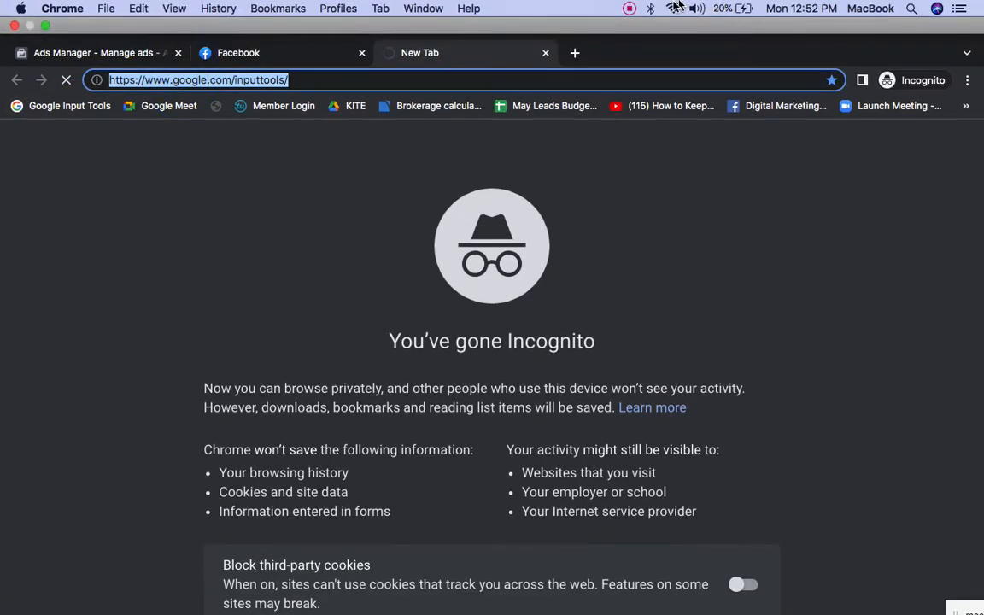
pyautogui.click(674, 8)
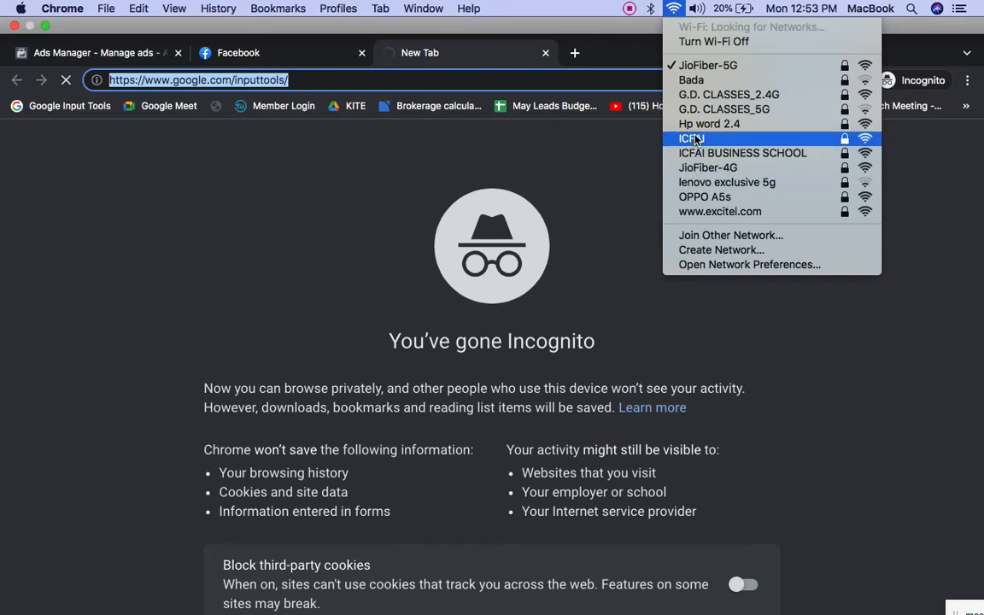
pyautogui.click(546, 203)
pyautogui.click(674, 7)
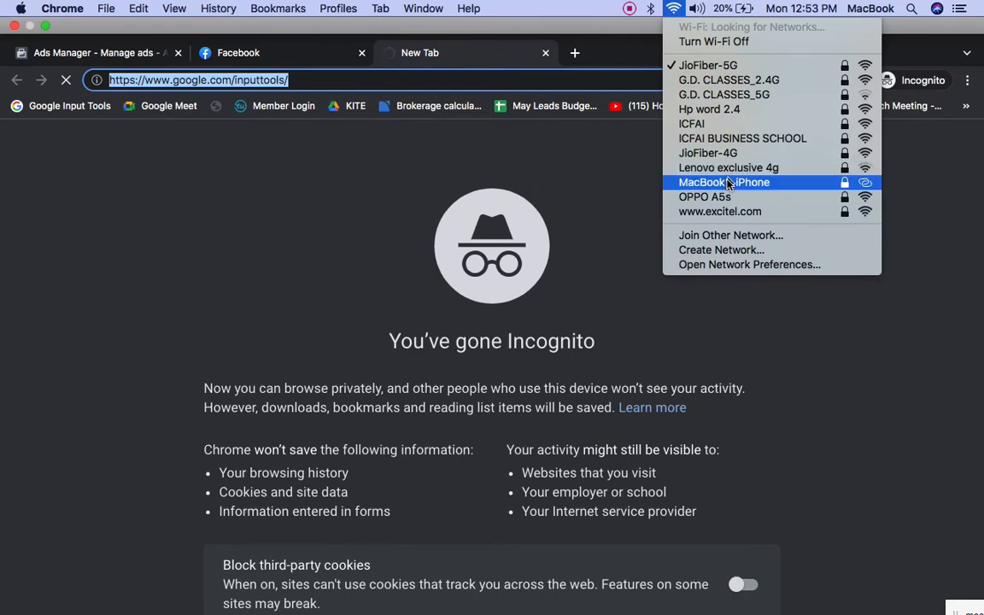
pyautogui.click(727, 185)
pyautogui.click(674, 8)
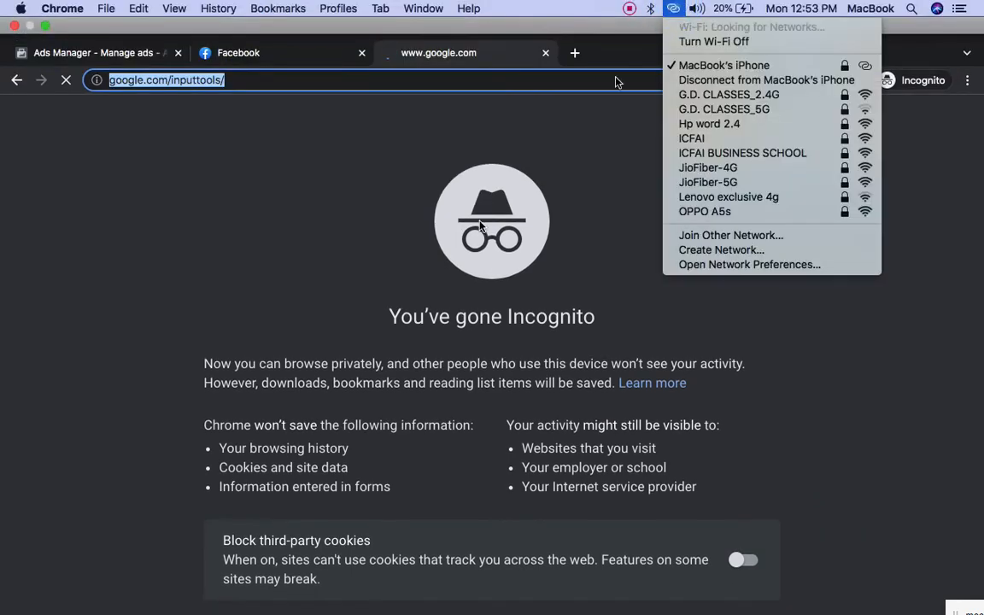
pyautogui.click(479, 223)
pyautogui.click(232, 47)
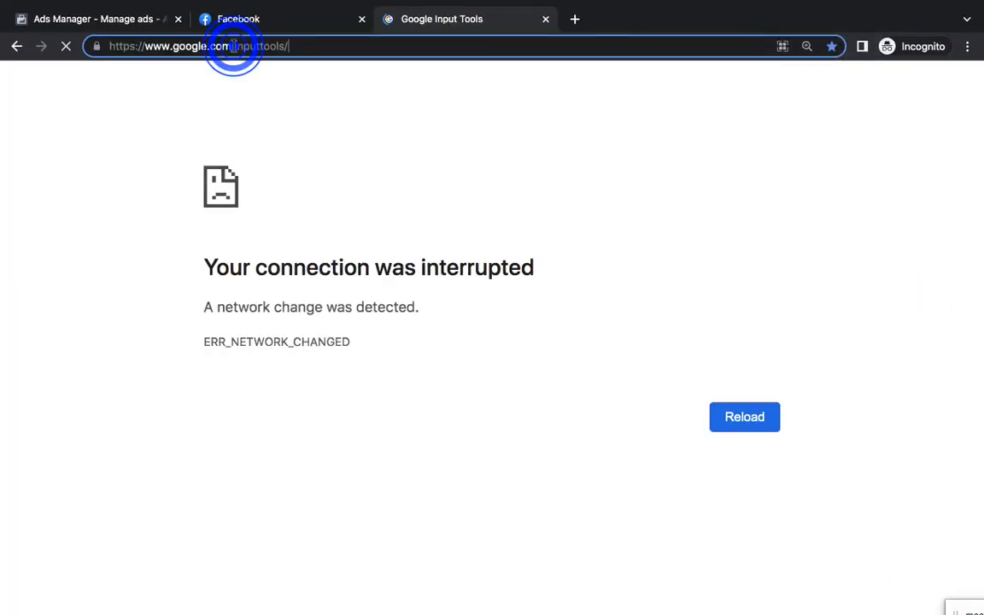
# Close the Ads Manager and Google Input Tools tabs, leaving only Facebook
pyautogui.moveTo(455, 566)
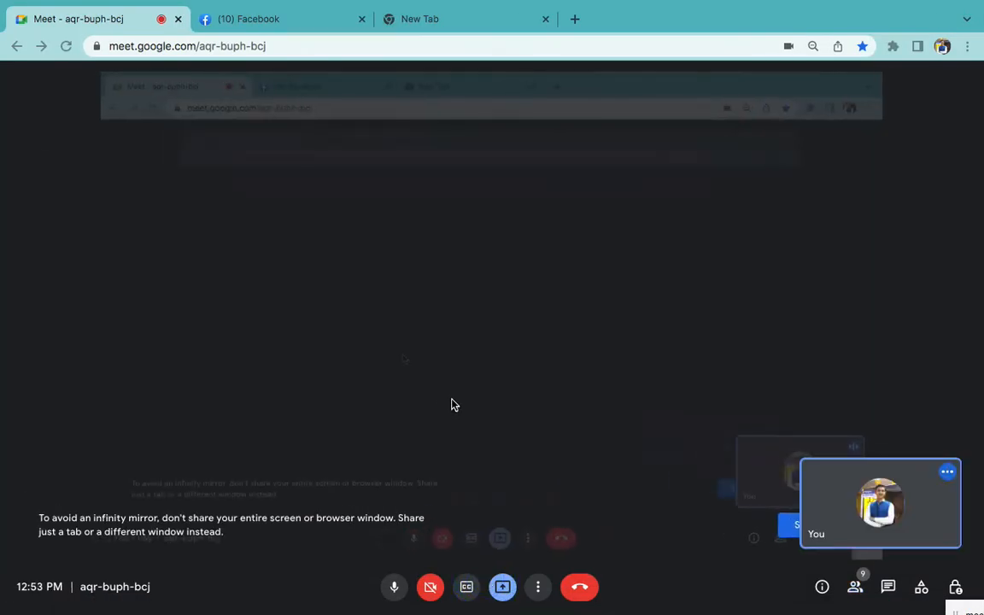
pyautogui.hotkey('ctrl', 'Right')
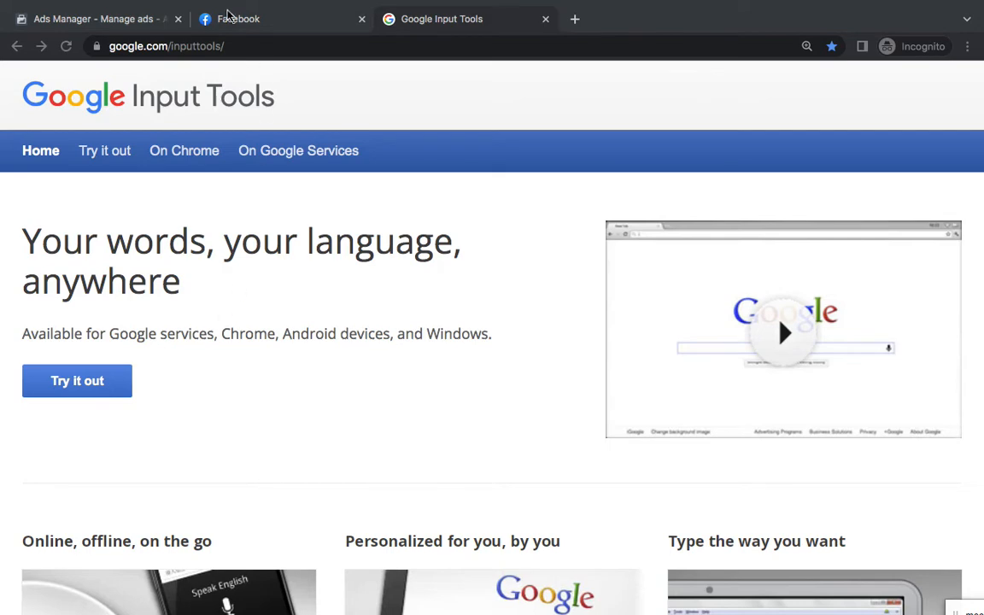
pyautogui.click(178, 19)
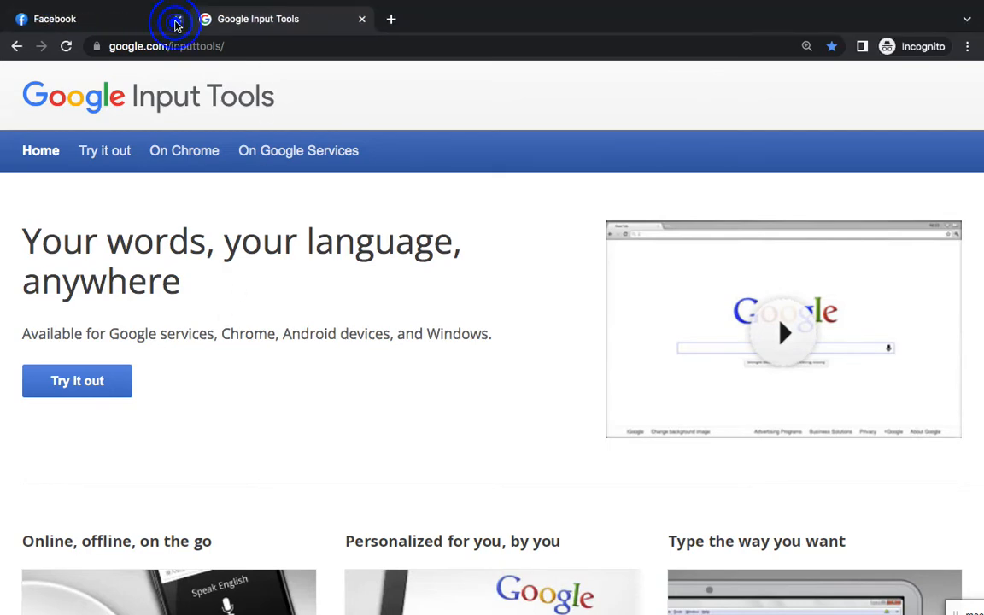
pyautogui.click(360, 21)
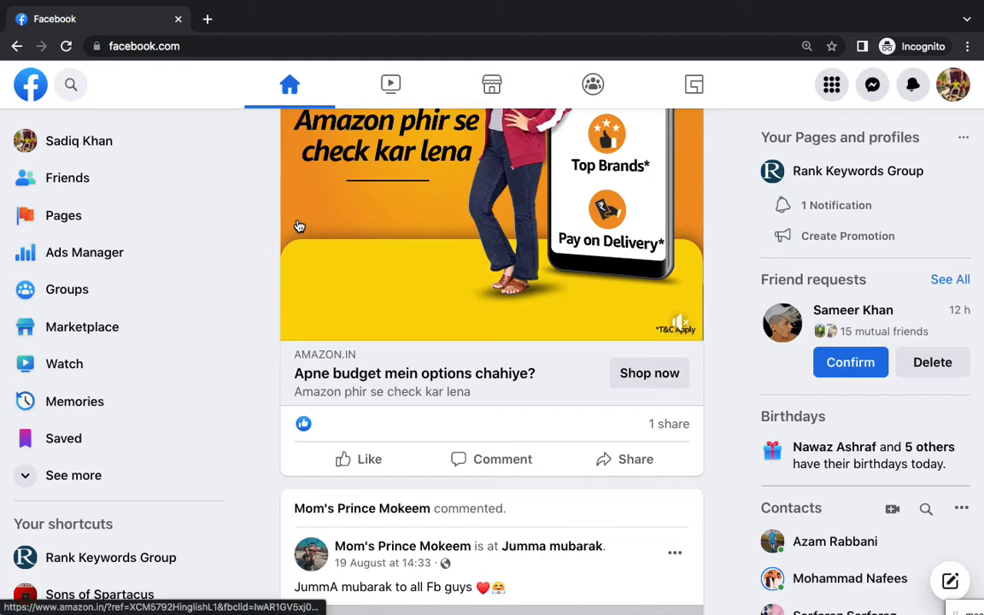
# Reload the Facebook home feed and open Google Input Tools in a new tab
pyautogui.click(287, 86)
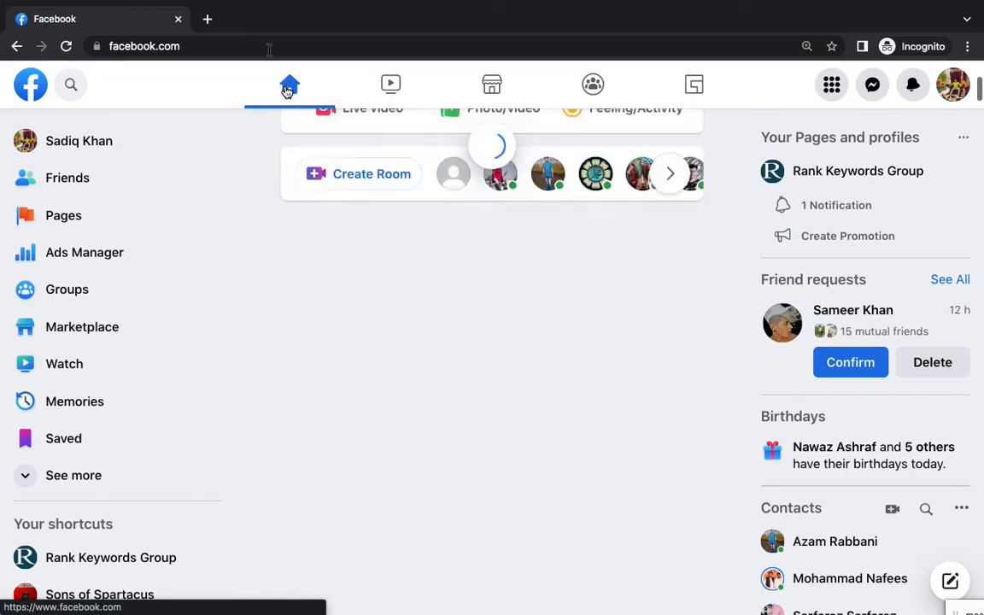
pyautogui.click(207, 19)
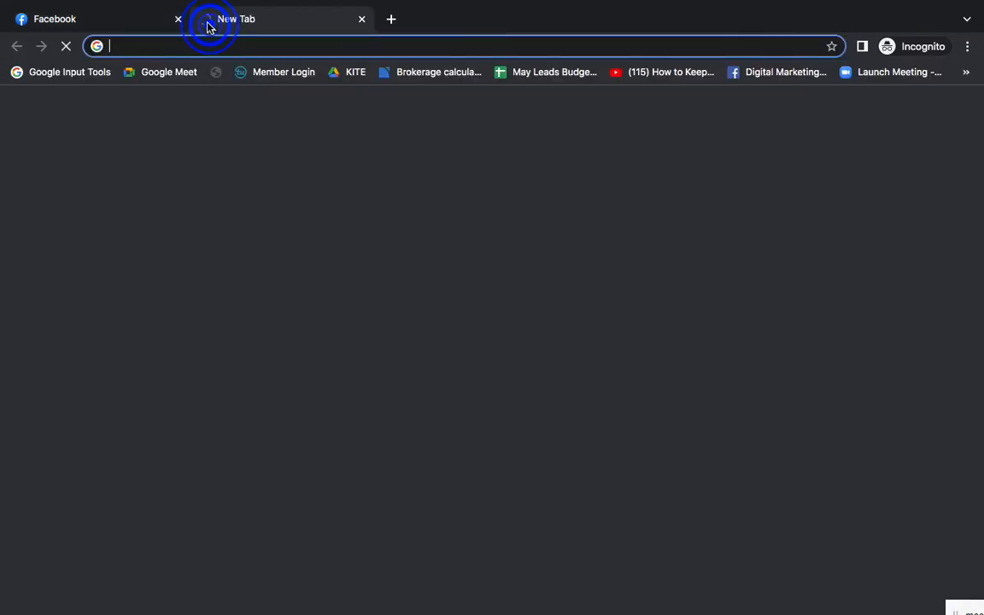
pyautogui.click(88, 79)
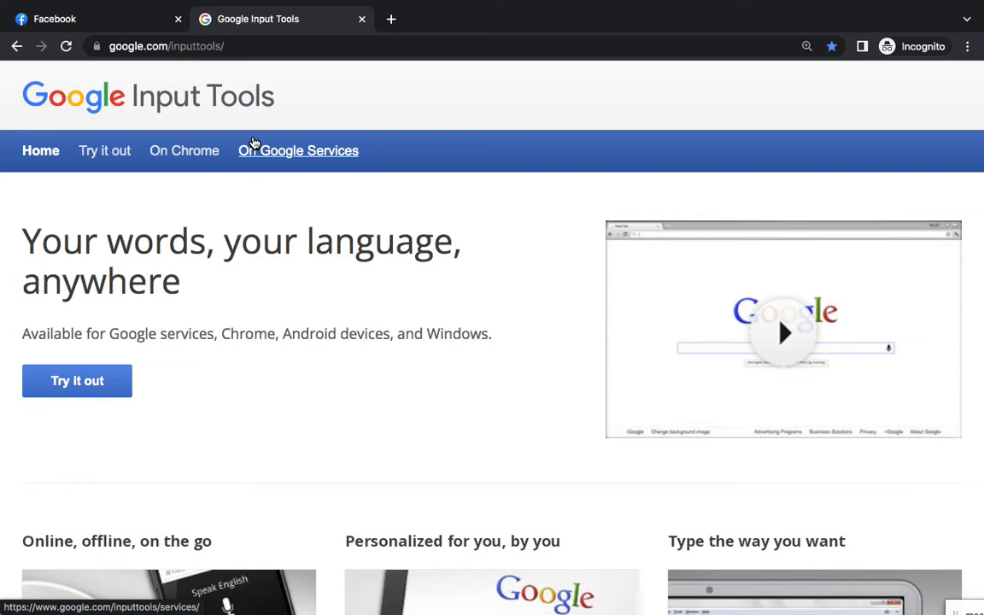
# Glance at the meeting desktop, then close the Google Input Tools tab again
pyautogui.hotkey('ctrl', 'Left')
pyautogui.hotkey('ctrl', 'Right')
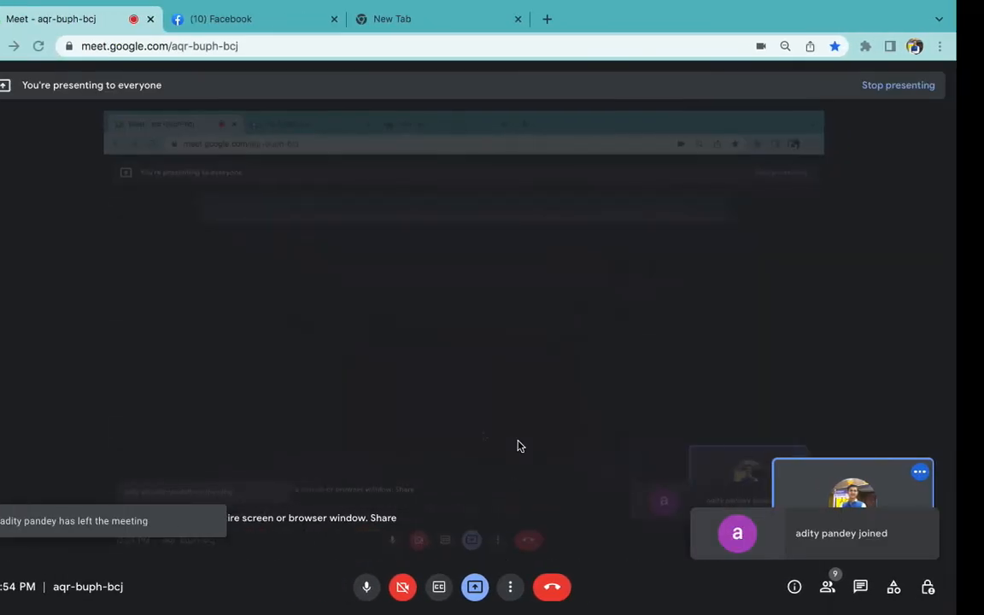
pyautogui.hotkey('ctrl', 'Left')
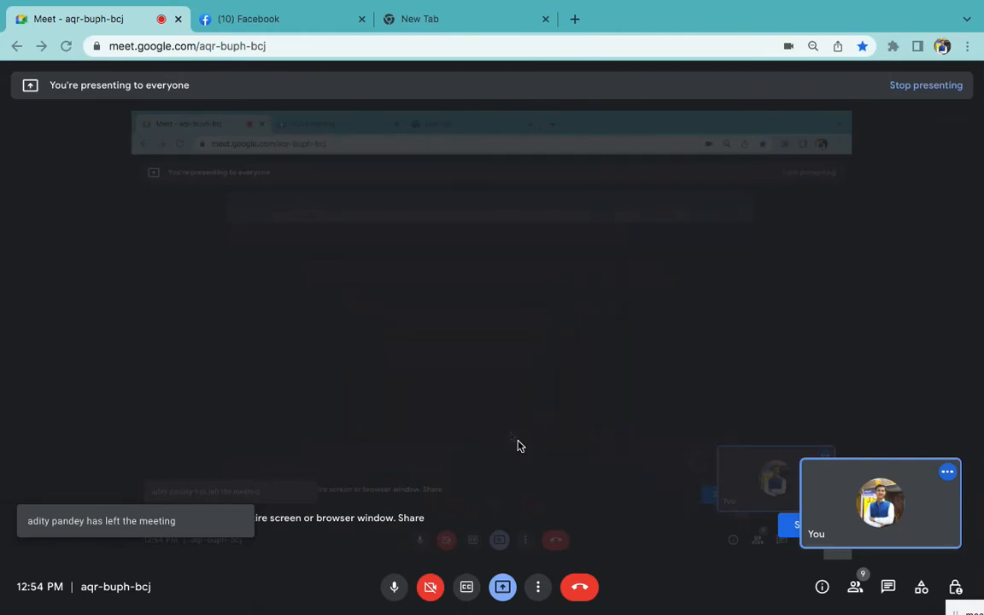
pyautogui.hotkey('ctrl', 'Right')
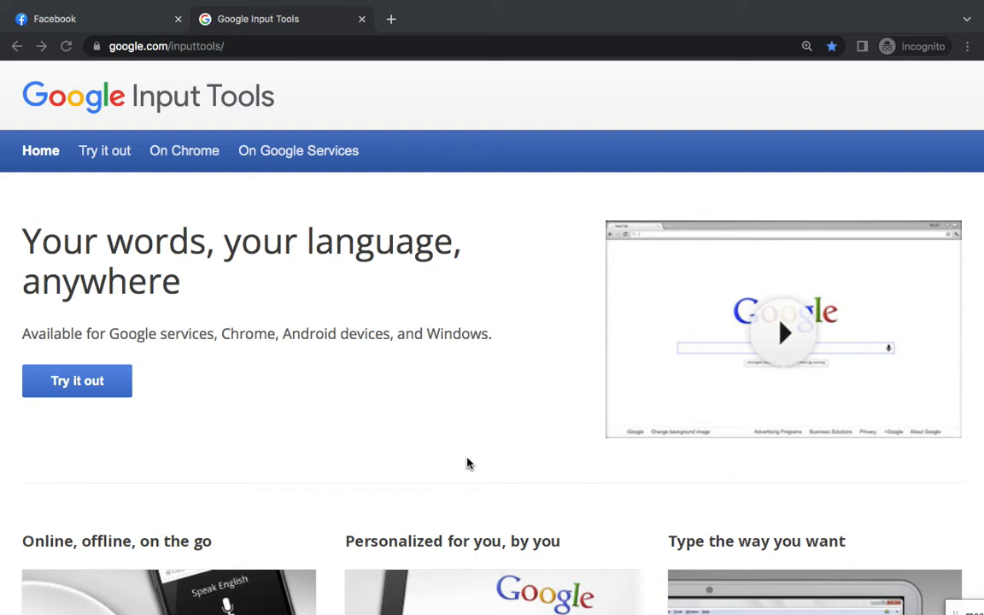
pyautogui.click(363, 19)
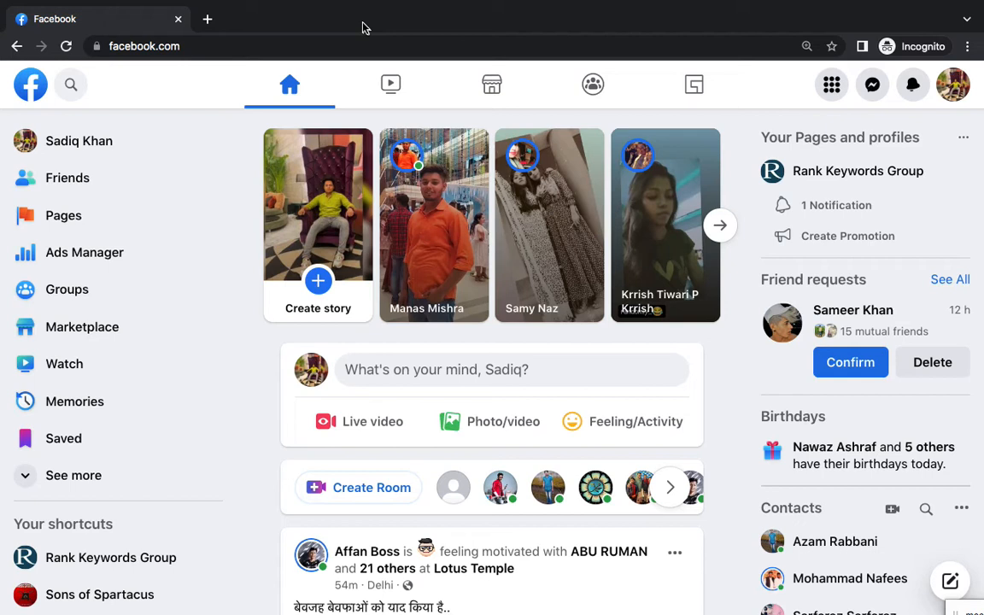
# Open Ads Manager from Facebook's sidebar and start a new campaign with + Create
pyautogui.click(122, 254)
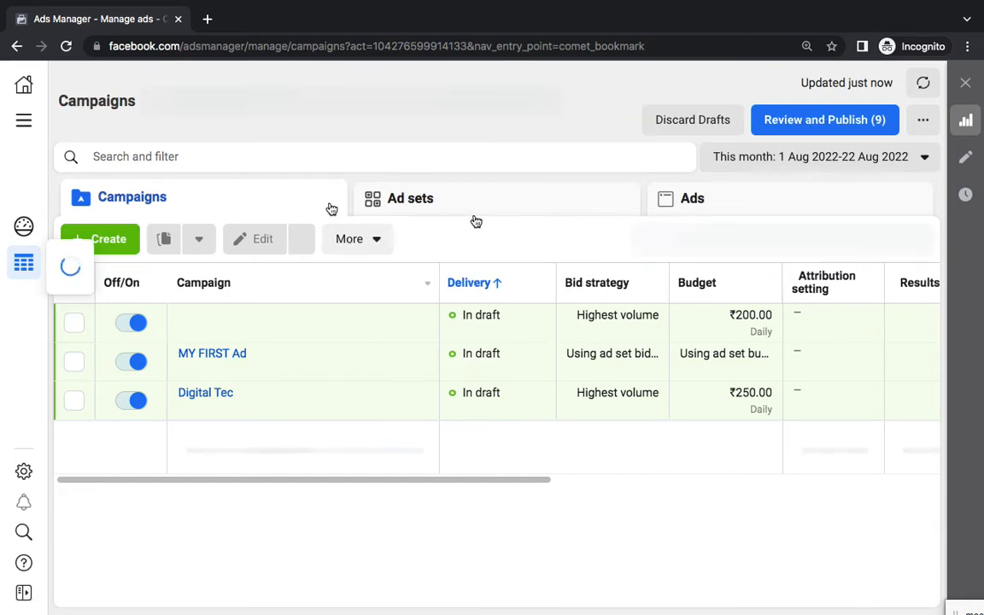
pyautogui.click(273, 523)
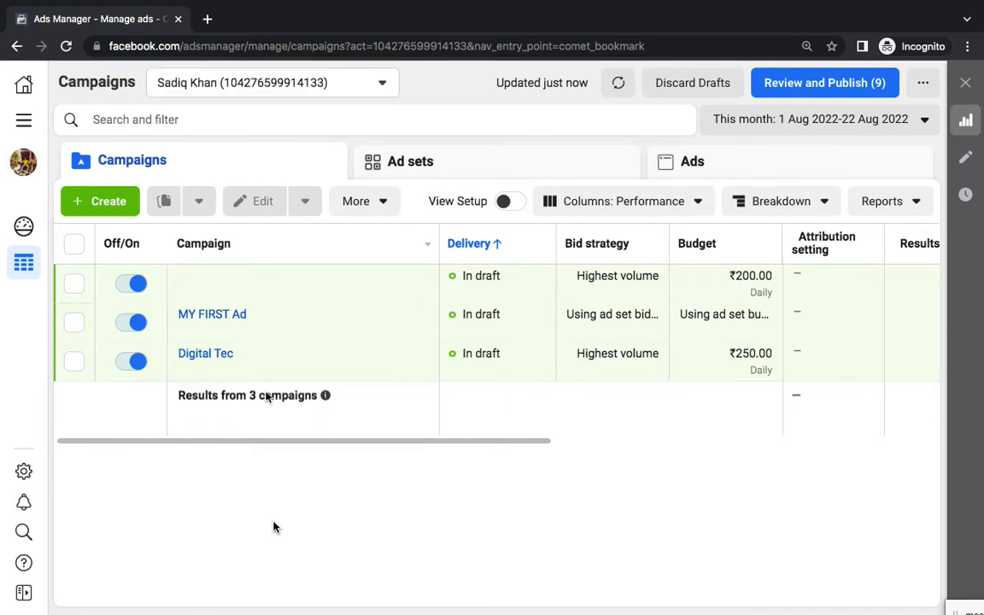
pyautogui.click(101, 205)
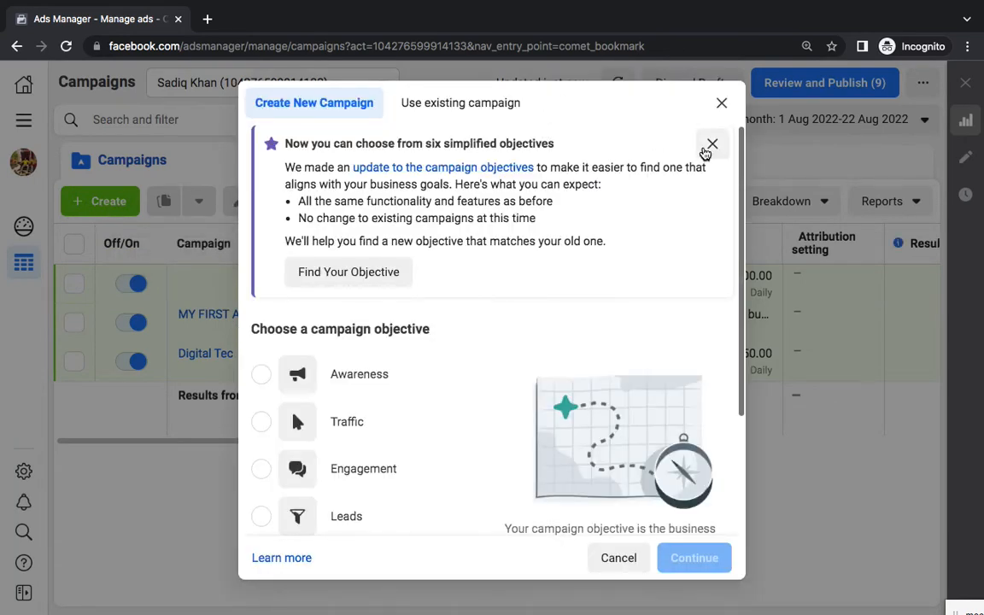
# Create a Traffic-objective campaign named 'Traffic Ad 1' and continue to its ad set
pyautogui.scroll(-3, 595, 284)
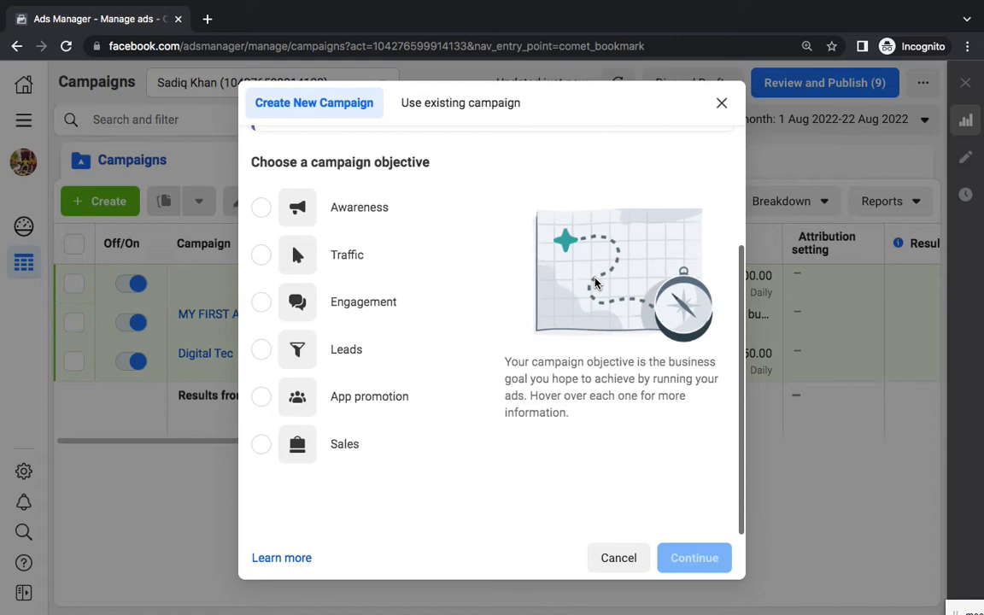
pyautogui.click(263, 255)
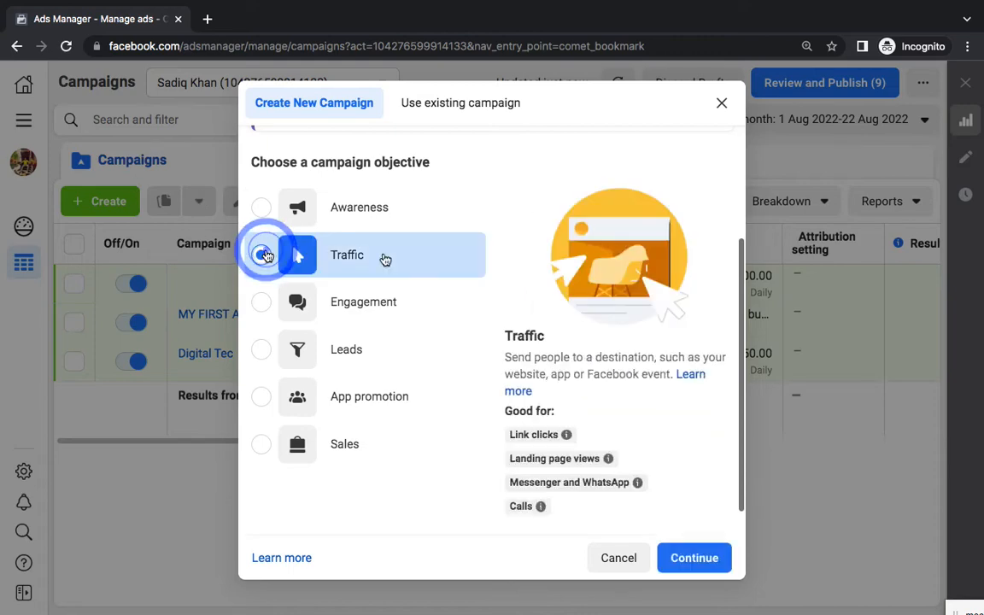
pyautogui.click(689, 560)
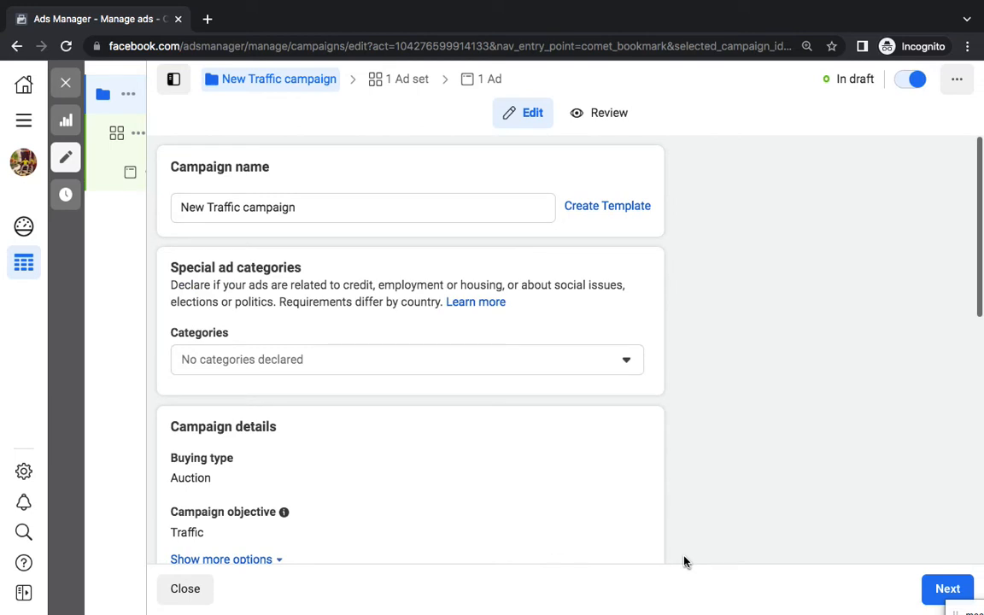
pyautogui.tripleClick(328, 206)
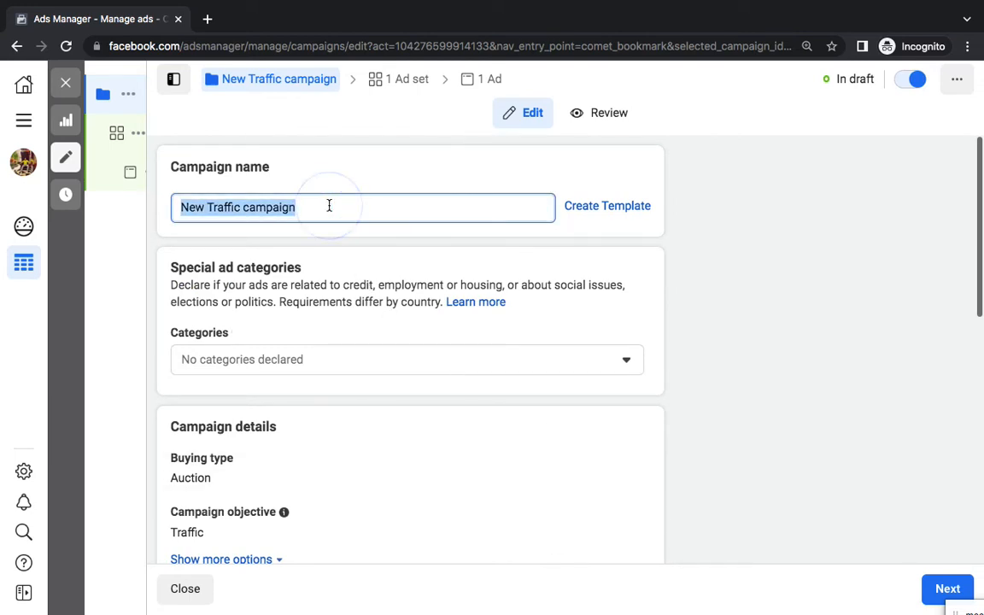
pyautogui.write('T')
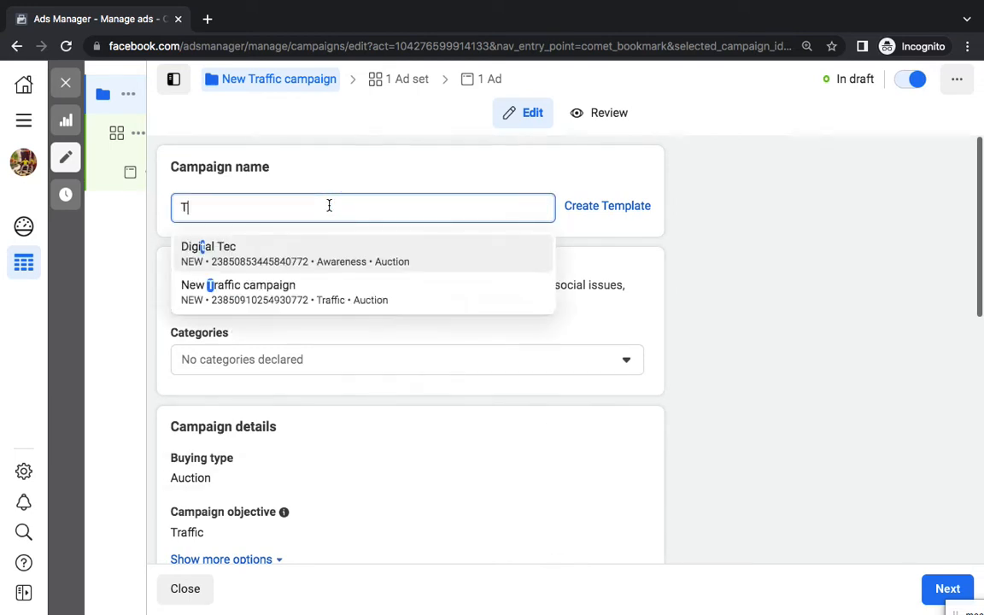
pyautogui.write('raffic Ad 1')
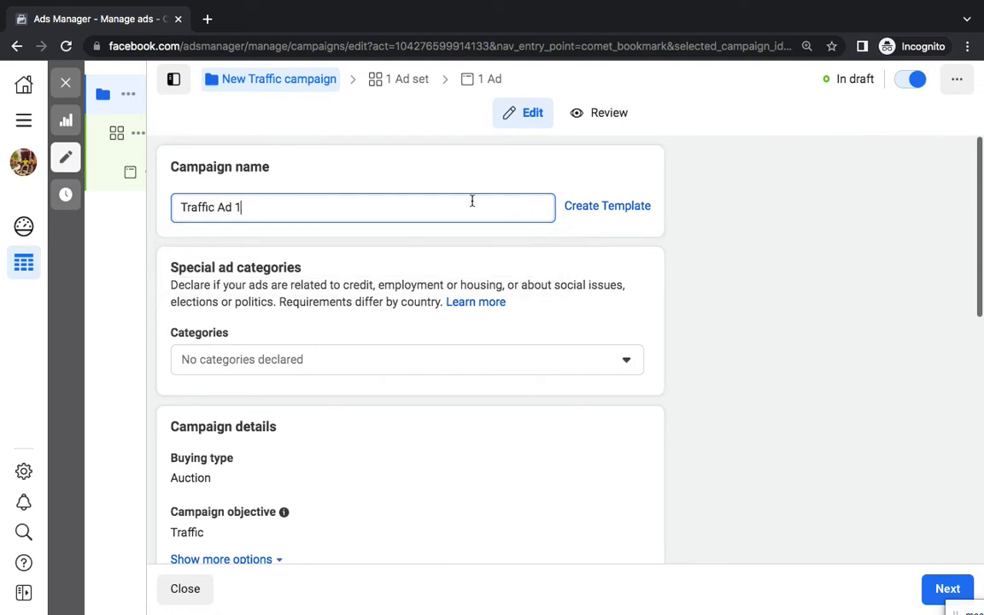
pyautogui.click(939, 589)
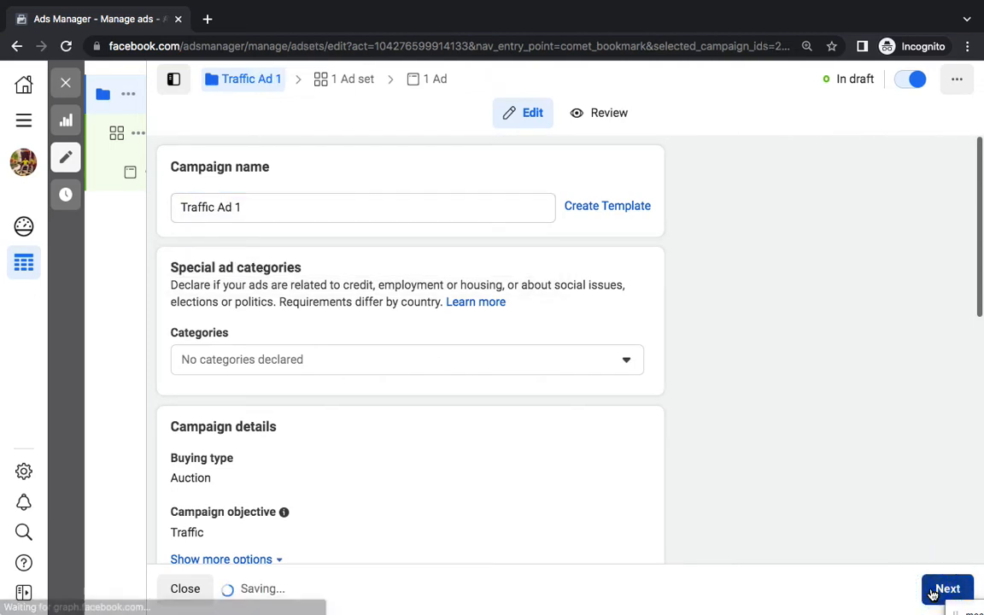
# Highlight the campaign items (Objective, Name) and ad set items (Budget, Audience, Placements) in the Word notes
pyautogui.moveTo(622, 613)
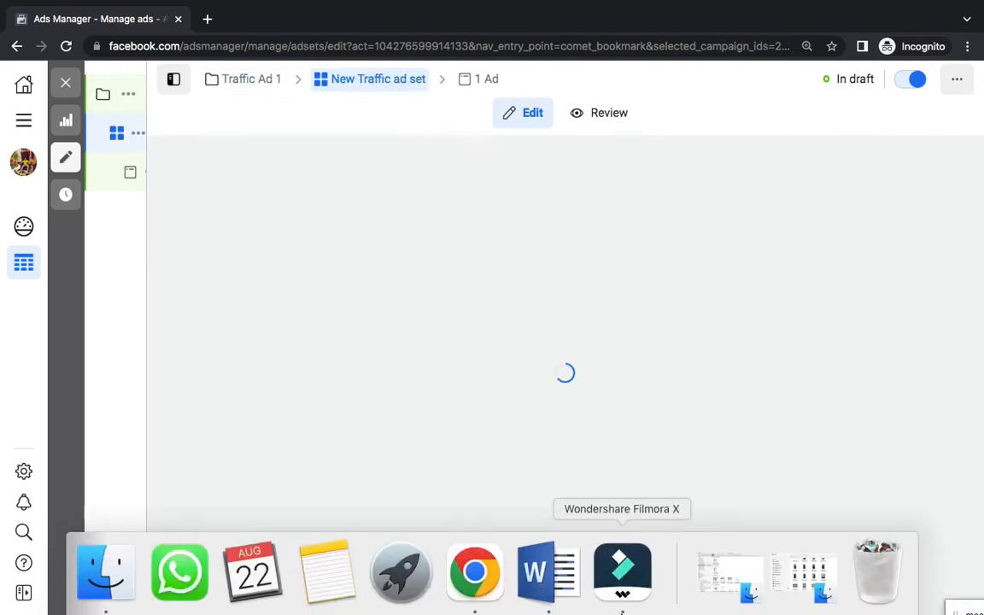
pyautogui.click(551, 574)
pyautogui.moveTo(493, 238); pyautogui.dragTo(743, 242)
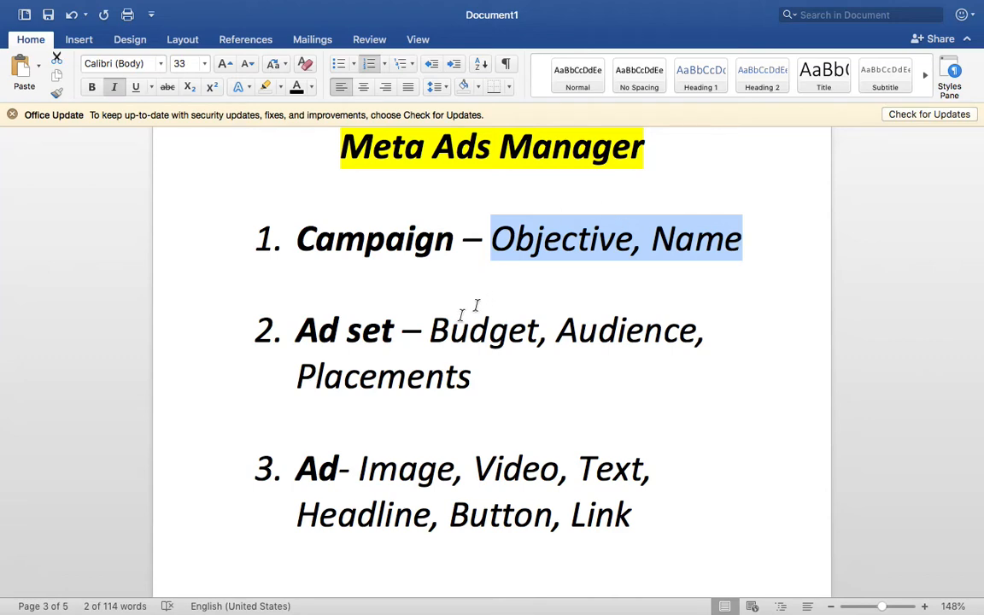
pyautogui.moveTo(433, 333); pyautogui.dragTo(496, 369)
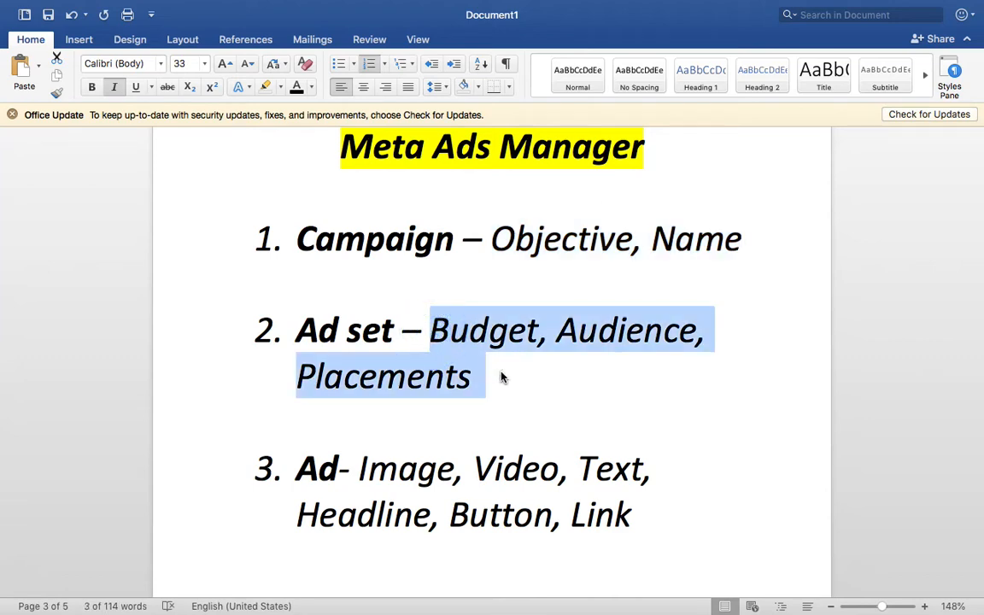
pyautogui.hotkey('ctrl', 'Right')
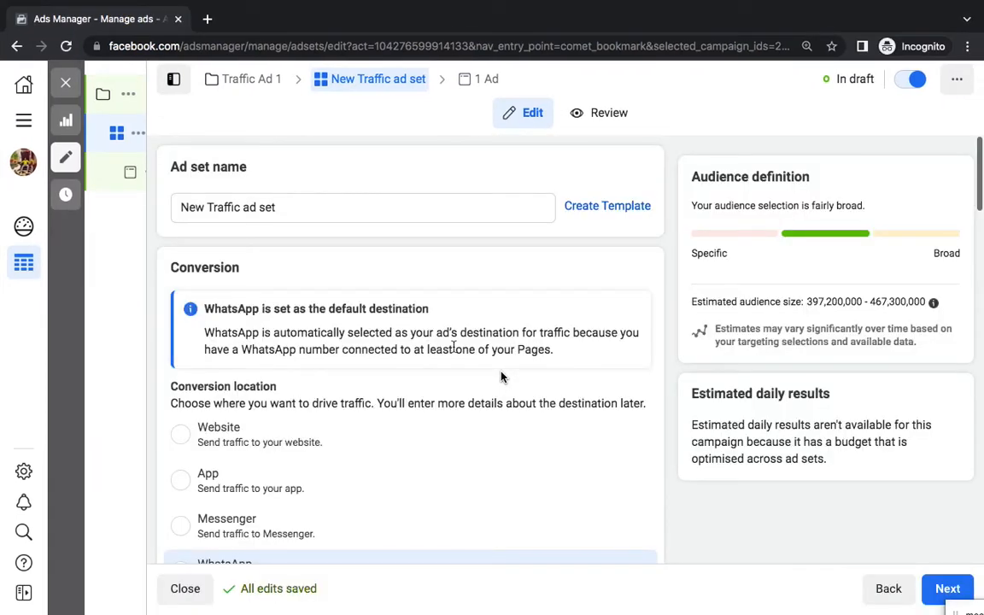
# Set the ad set's conversion location to Website and close the budget optimisation notice
pyautogui.click(188, 436)
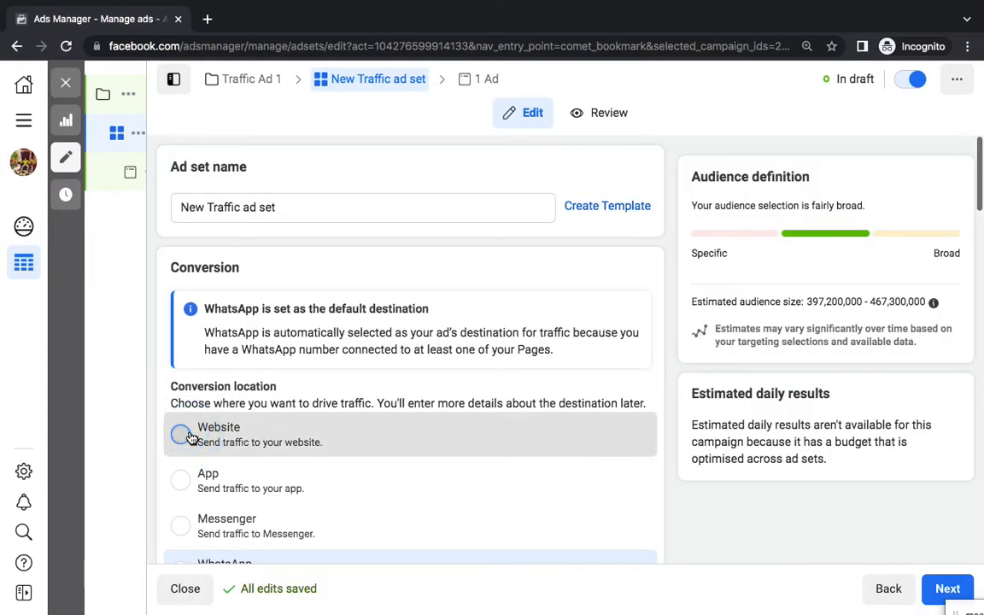
pyautogui.scroll(-5, 189, 434)
pyautogui.scroll(-10, 189, 433)
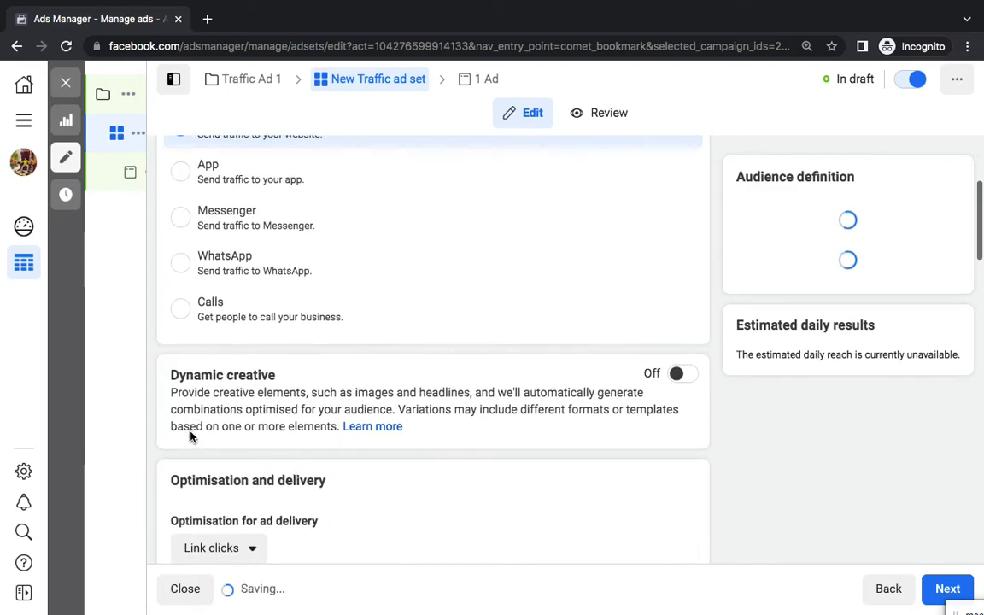
pyautogui.scroll(-3, 192, 432)
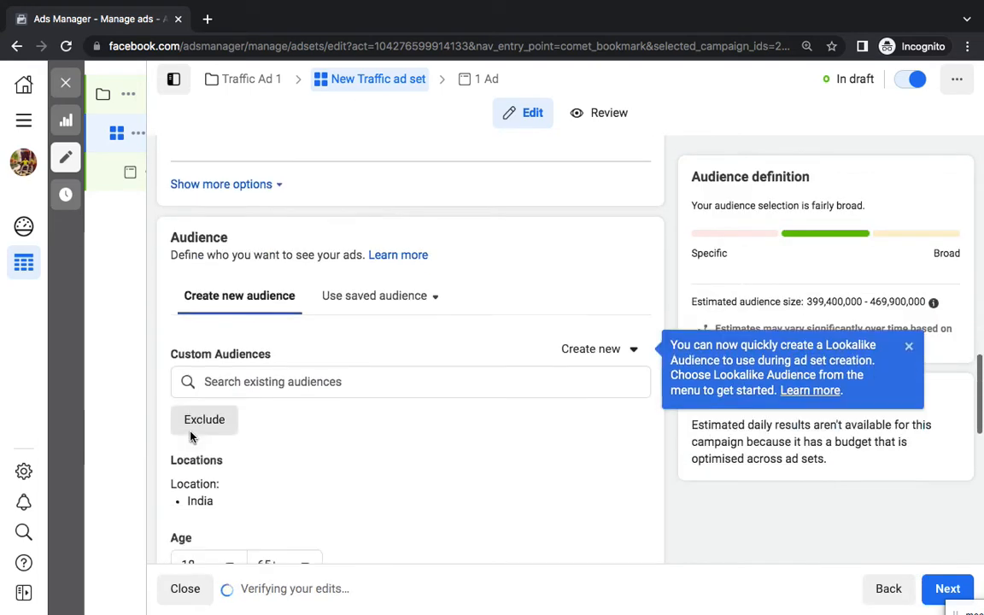
pyautogui.scroll(4, 206, 419)
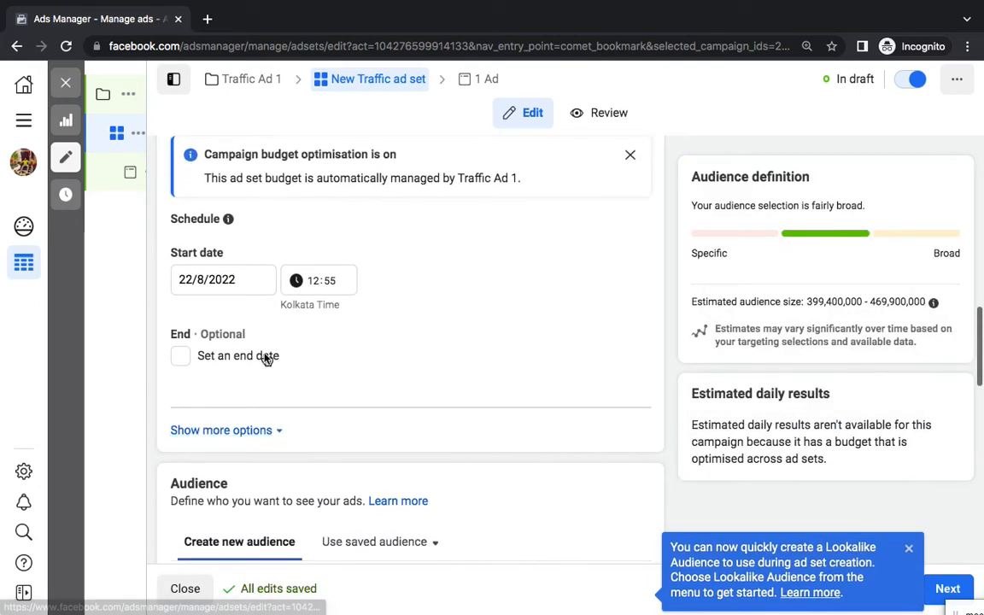
pyautogui.scroll(1, 265, 356)
pyautogui.click(628, 211)
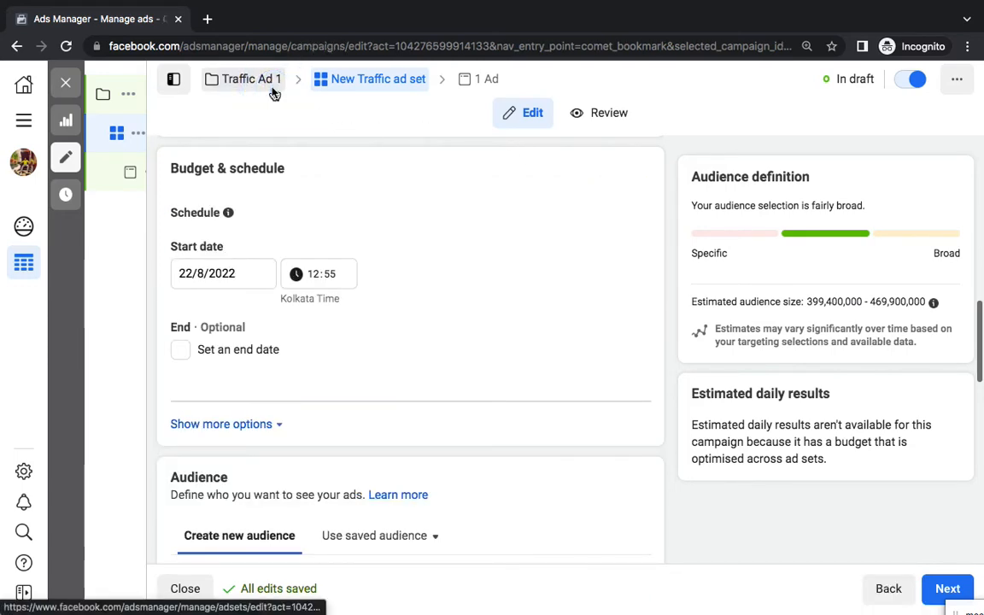
# Switch Advantage campaign budget off for Traffic Ad 1
pyautogui.scroll(-3, 407, 365)
pyautogui.scroll(-3, 406, 365)
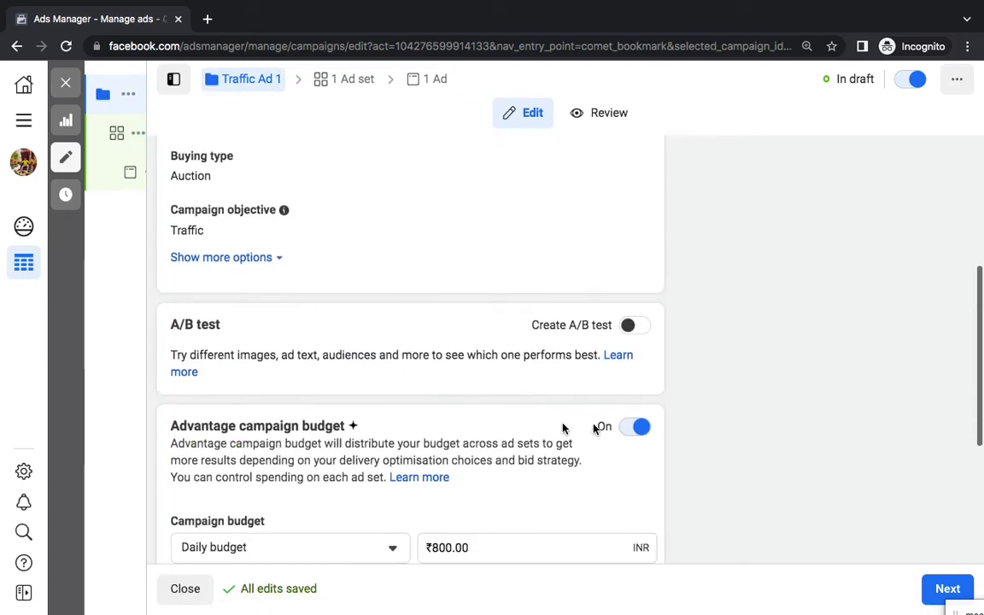
pyautogui.click(630, 424)
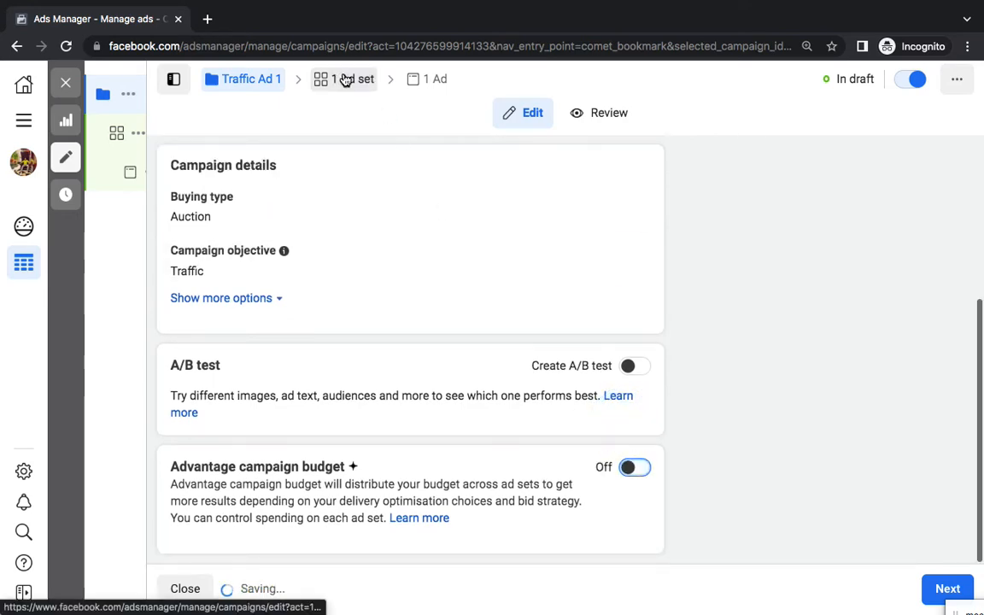
# Change the ad set's daily budget from ₹800.00 to ₹500.00
pyautogui.click(345, 78)
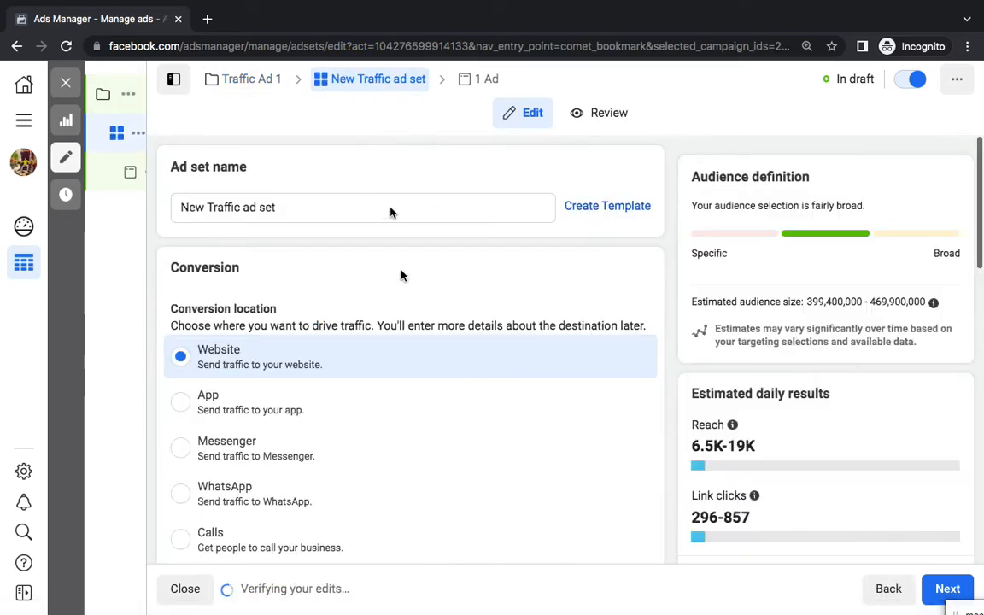
pyautogui.scroll(-5, 402, 274)
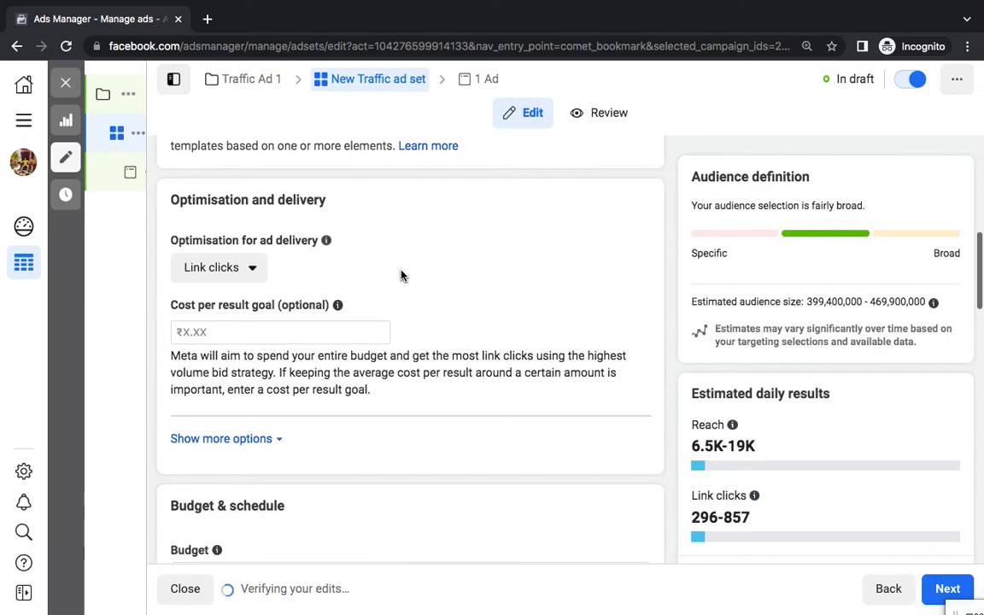
pyautogui.scroll(-4, 401, 275)
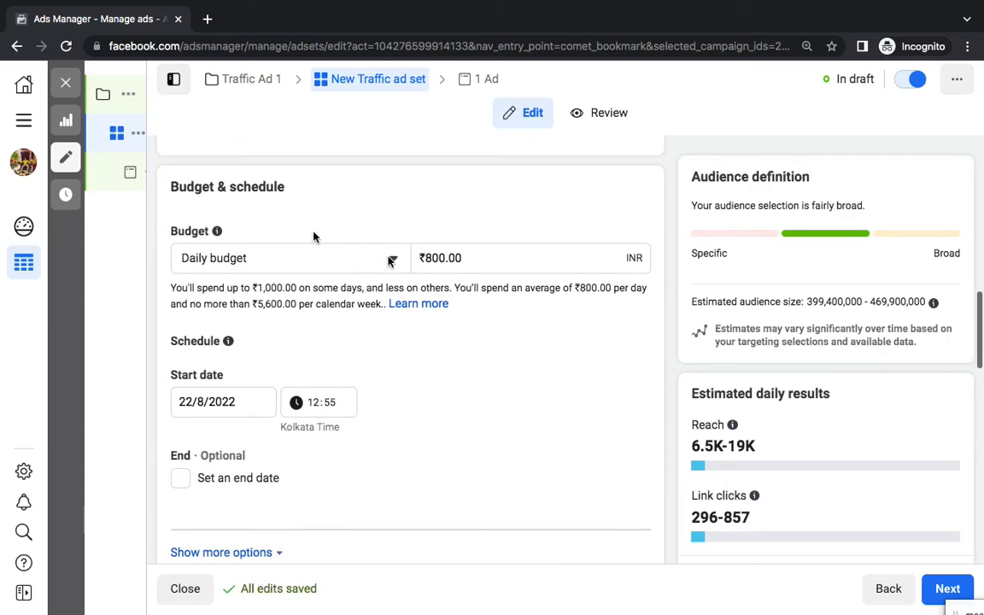
pyautogui.tripleClick(237, 190)
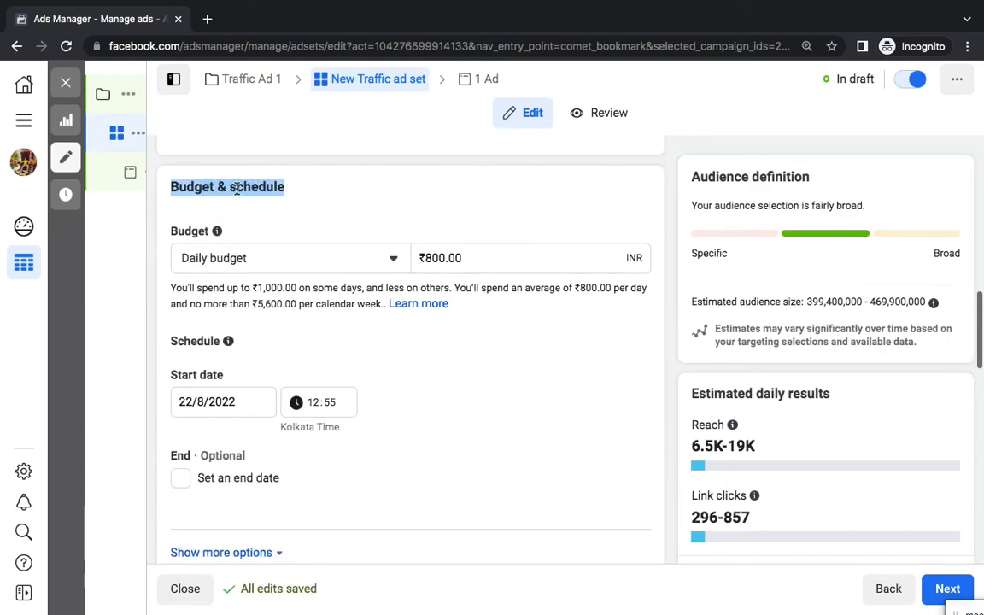
pyautogui.scroll(-2, 256, 205)
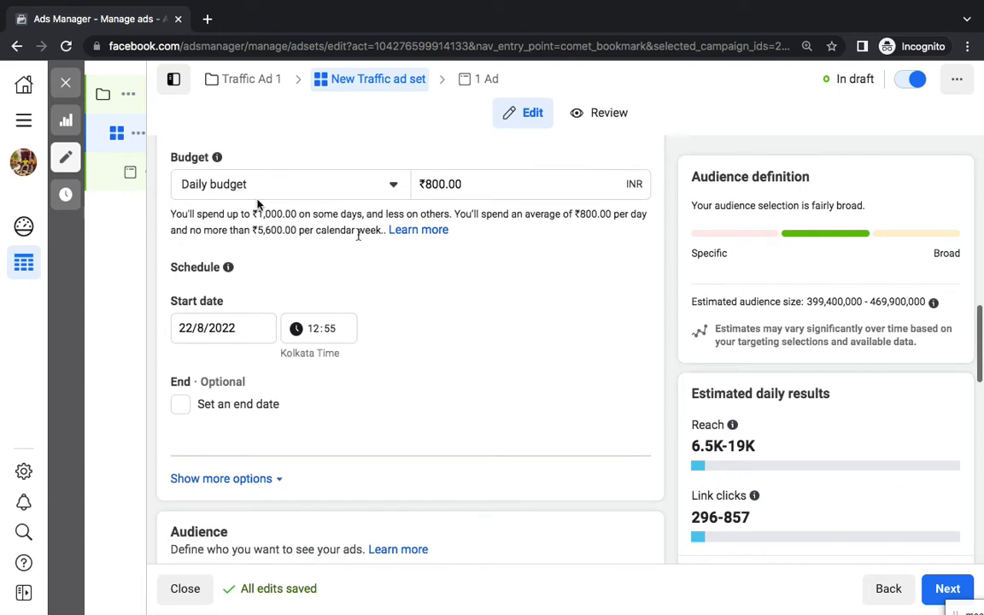
pyautogui.click(432, 180)
pyautogui.click(443, 185)
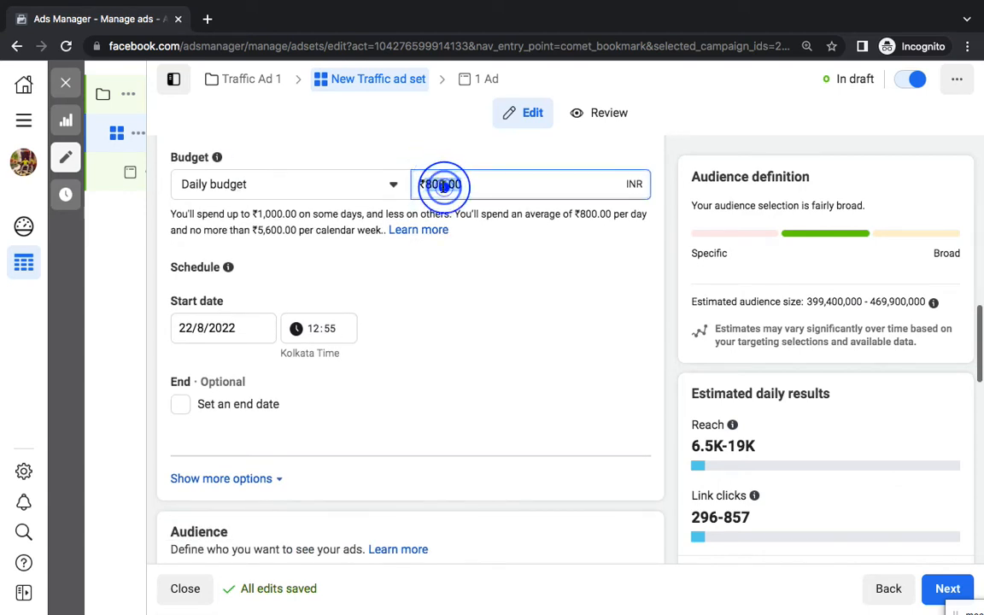
pyautogui.write('5')
pyautogui.click(517, 300)
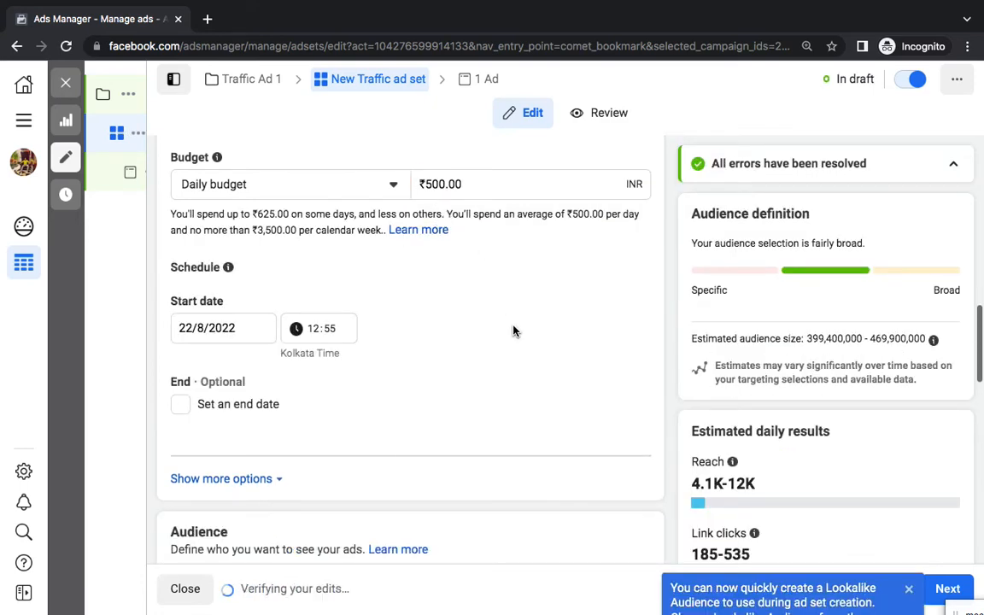
pyautogui.scroll(-5, 513, 330)
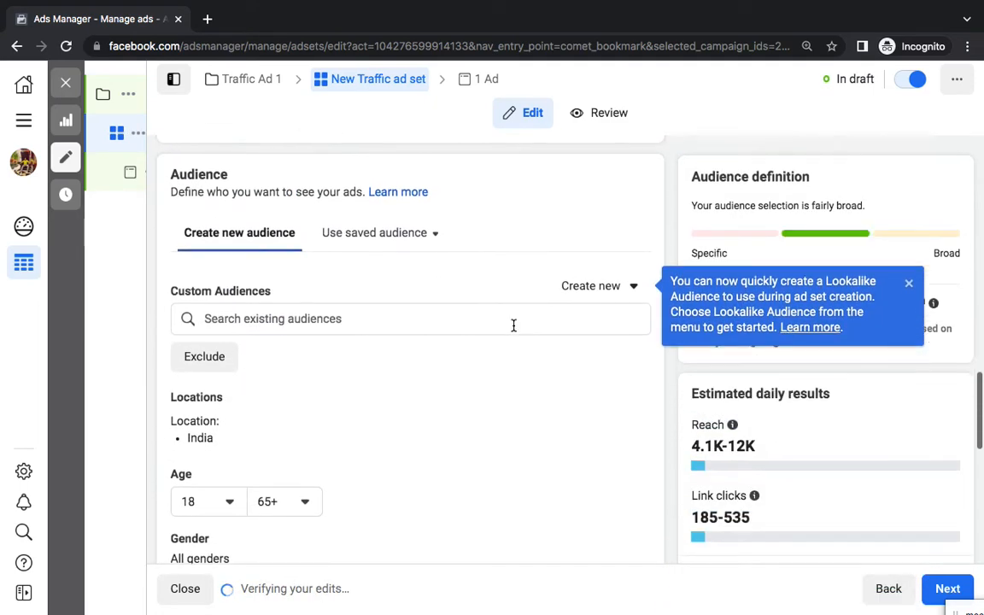
# Keep the India, ages 18–65+ audience and Advantage+ placements, then continue to the ad
pyautogui.scroll(-1, 513, 331)
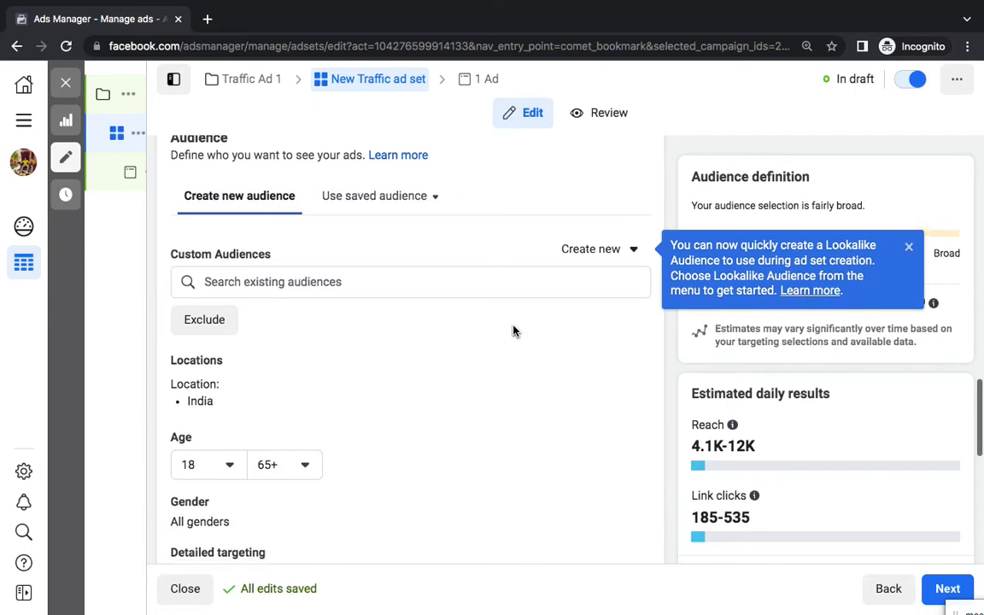
pyautogui.scroll(-3, 513, 330)
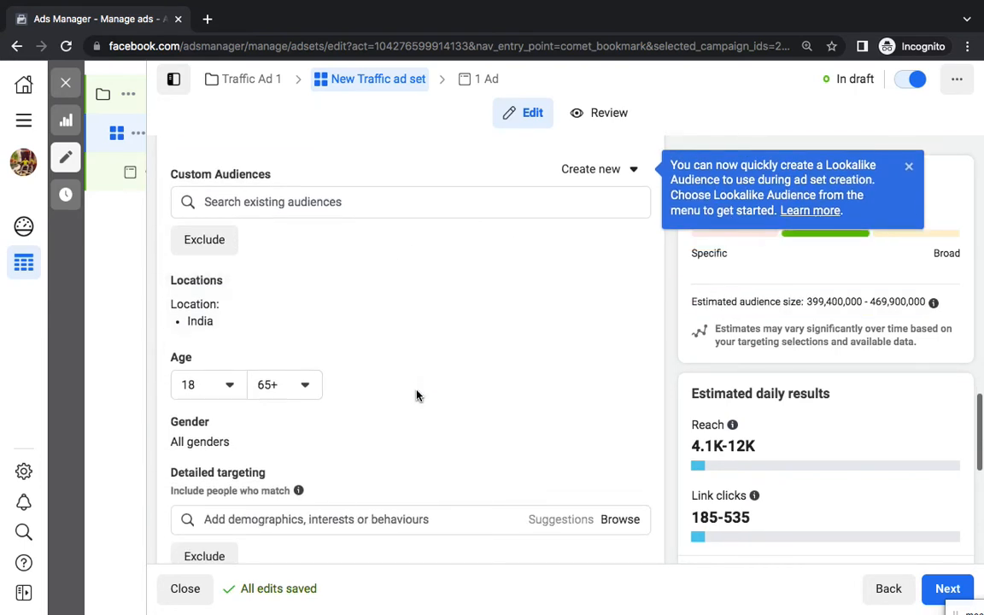
pyautogui.scroll(-10, 417, 395)
pyautogui.scroll(-5, 417, 395)
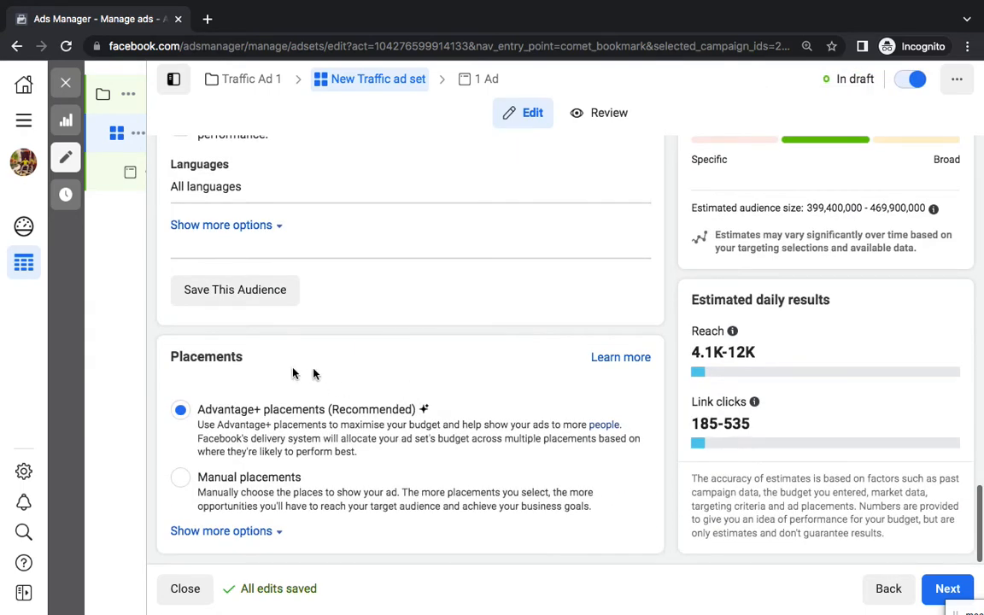
pyautogui.click(949, 587)
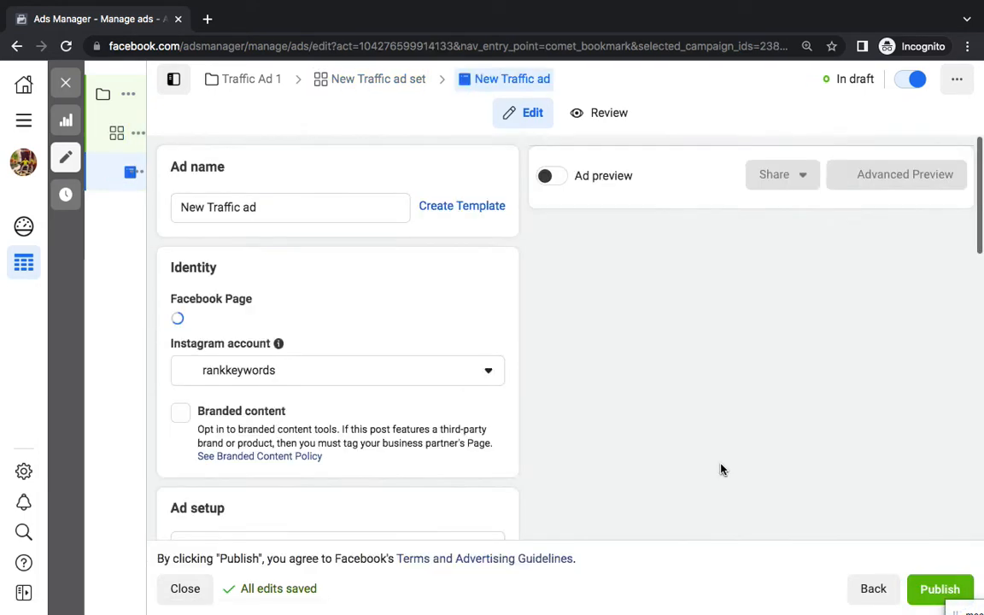
# Highlight the ad items Image through Link in the Word notes, then return to Ads Manager
pyautogui.hotkey('ctrl', 'Left')
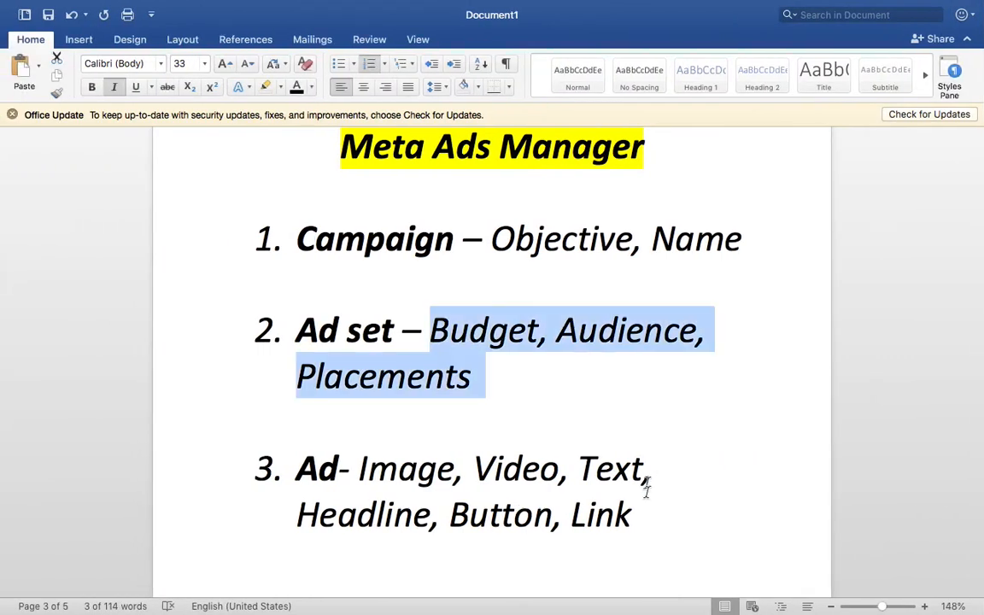
pyautogui.click(659, 511)
pyautogui.moveTo(659, 509); pyautogui.dragTo(362, 481)
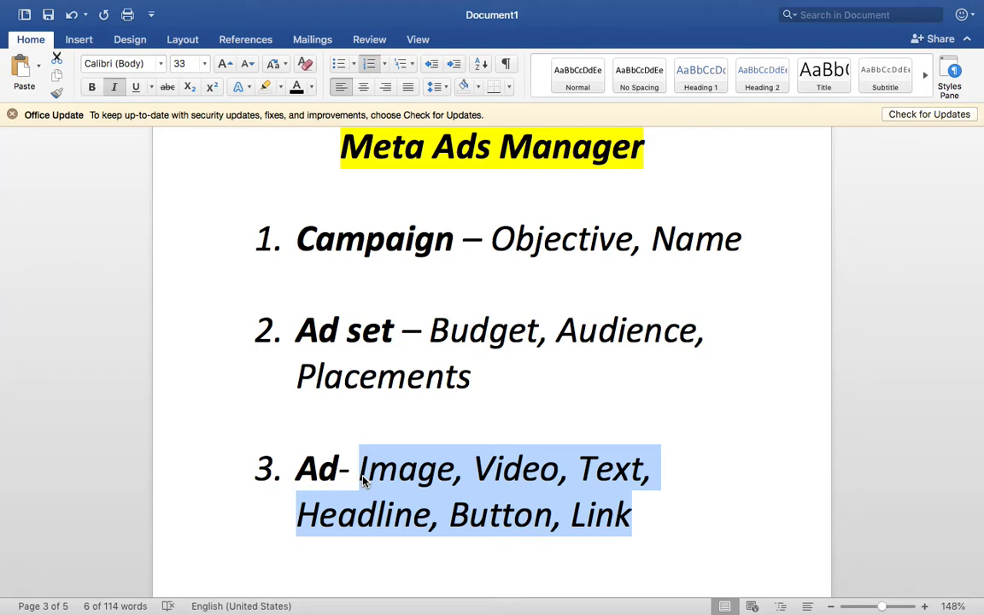
pyautogui.hotkey('ctrl', 'Right')
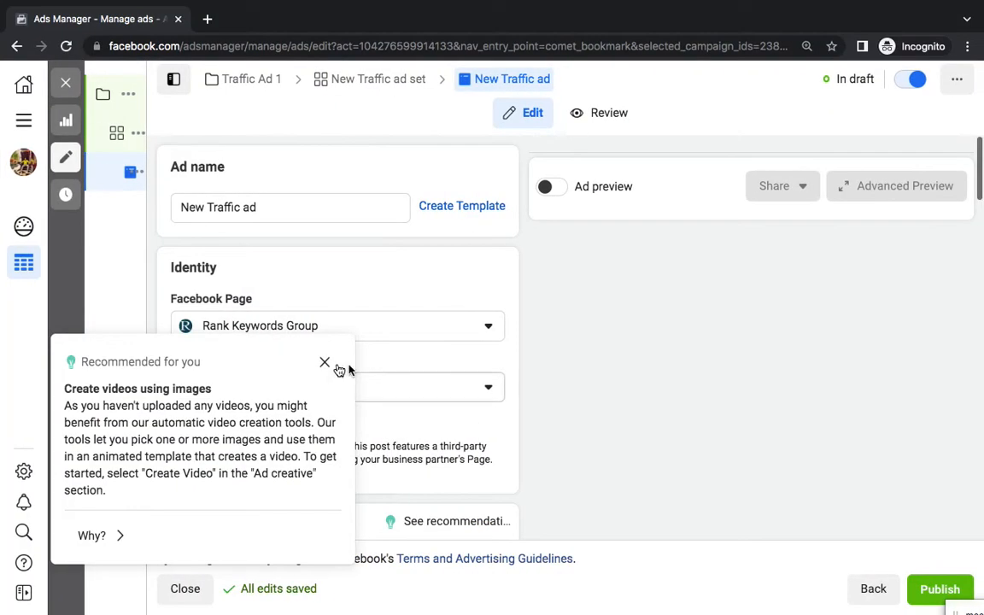
# Dismiss the recommendations popup and scroll down to the Media section
pyautogui.click(325, 366)
pyautogui.click(325, 340)
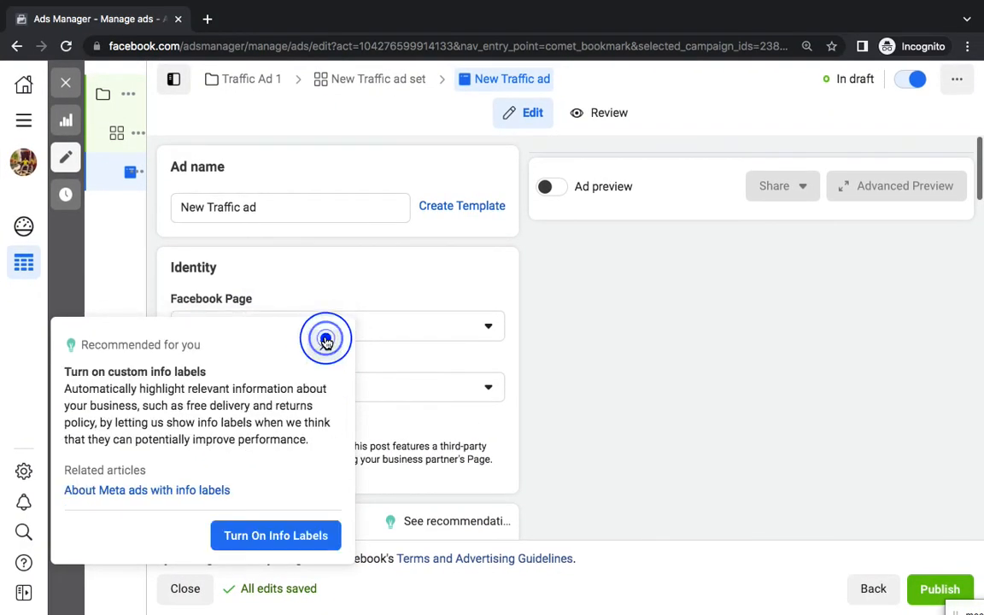
pyautogui.click(325, 346)
pyautogui.scroll(-5, 324, 356)
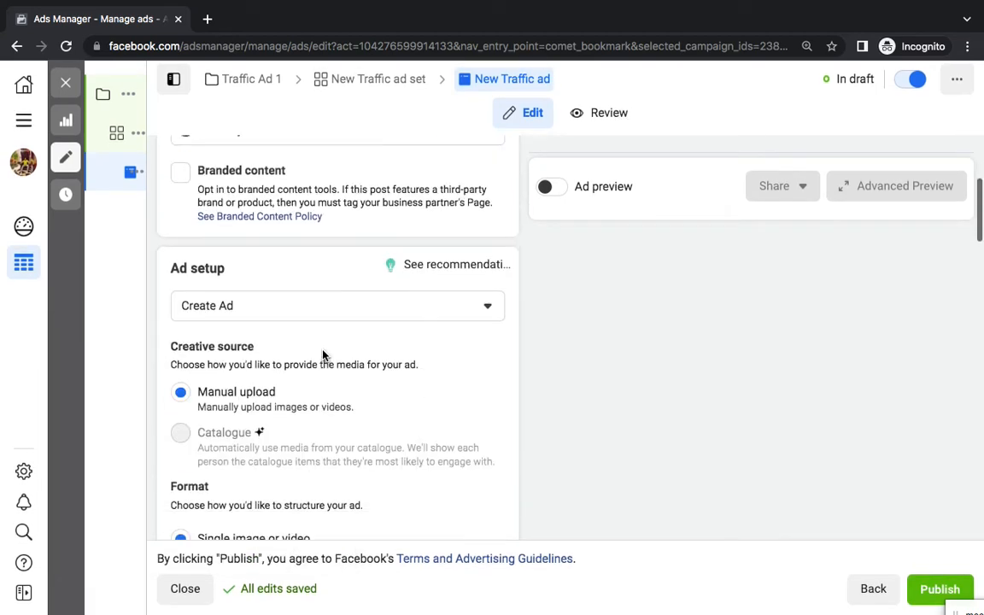
pyautogui.scroll(-5, 325, 356)
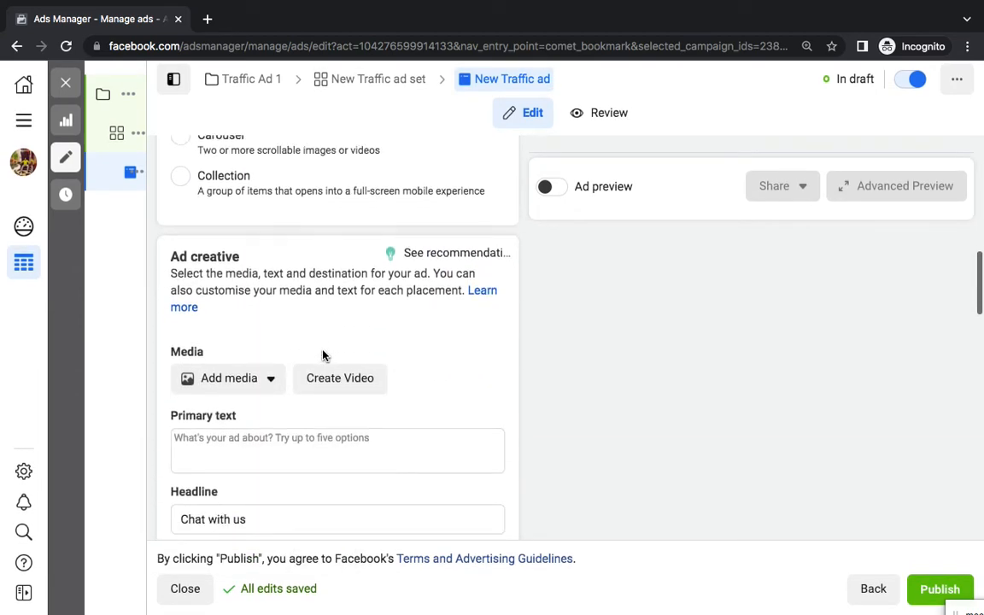
# Add the 1080 × 1080 Hindustan newspaper image as the ad's media, accepting the suggested crops
pyautogui.click(251, 255)
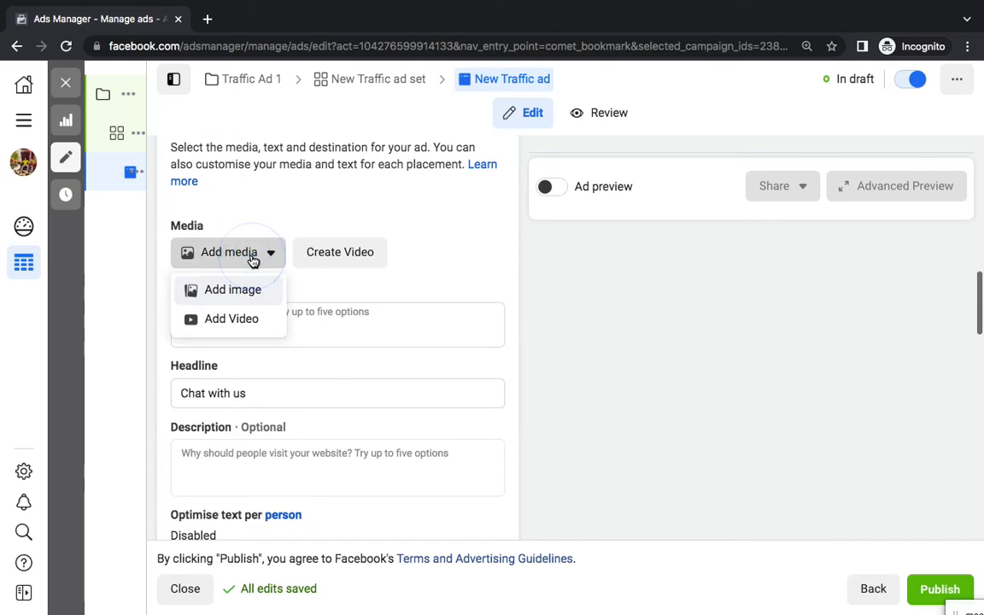
pyautogui.click(253, 299)
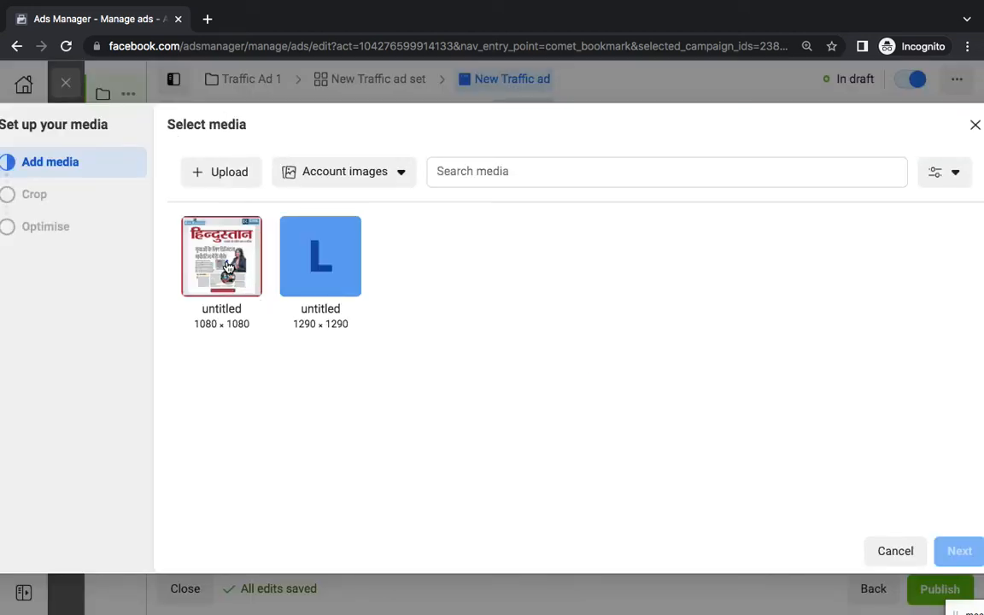
pyautogui.click(228, 267)
pyautogui.click(953, 554)
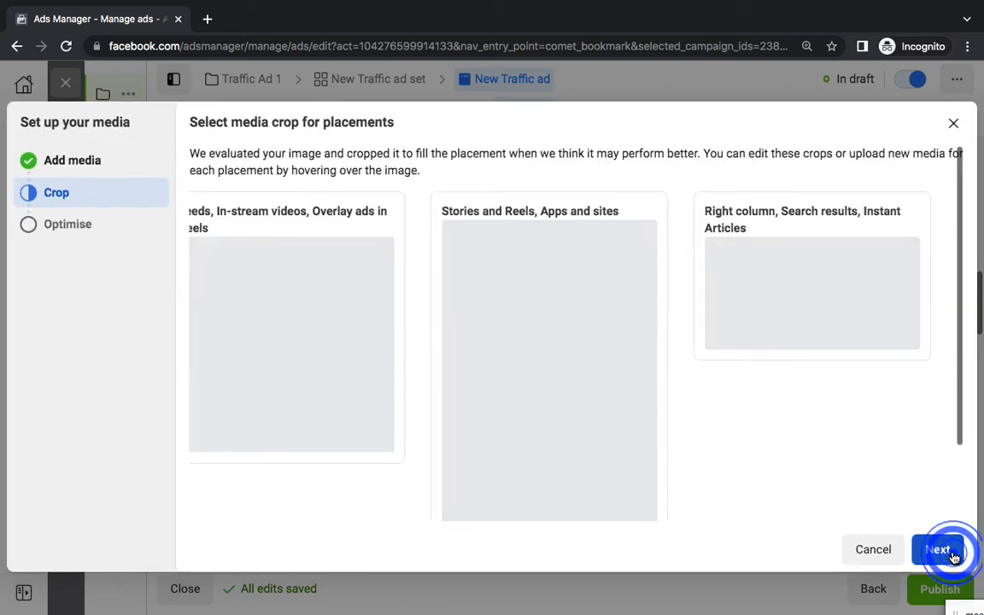
pyautogui.click(948, 553)
pyautogui.click(938, 552)
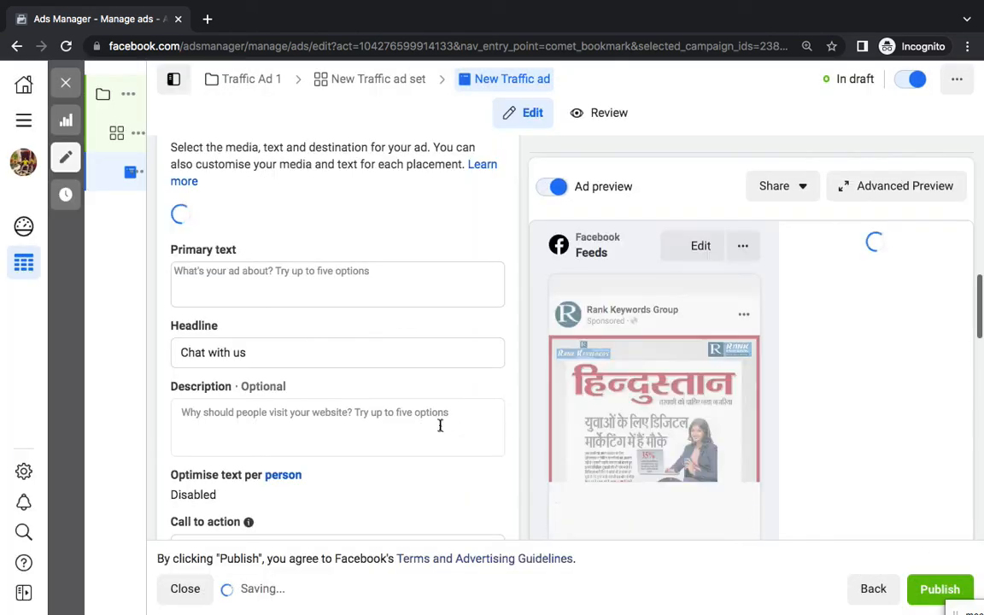
# Paste the prepared Hinglish ad copy into the Primary text box
pyautogui.scroll(-1, 402, 384)
pyautogui.click(236, 217)
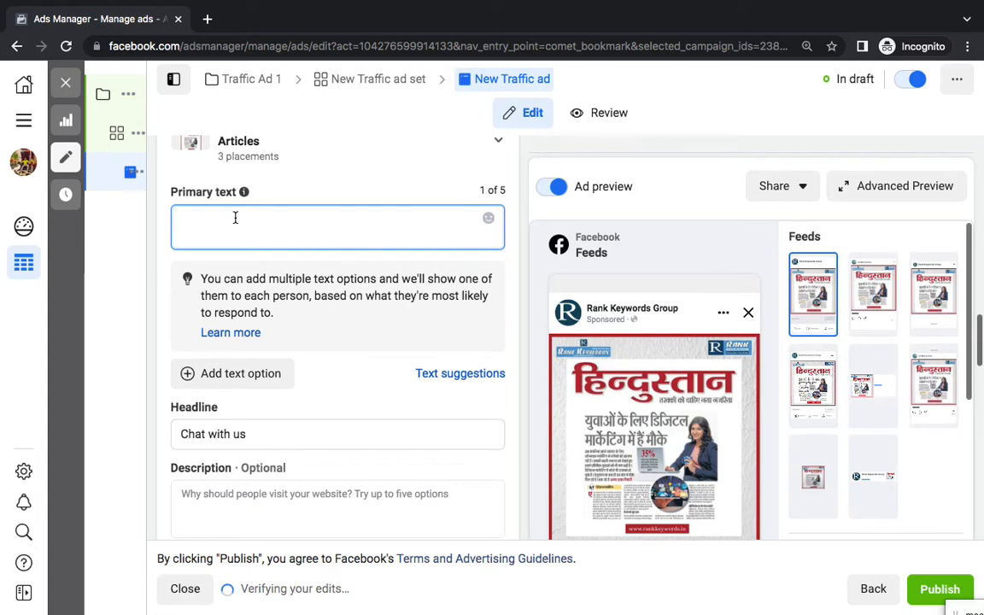
pyautogui.write('Jab apne budget mein apni pasand ke anek options paane ho toh Amazon phir se check kar lena!')
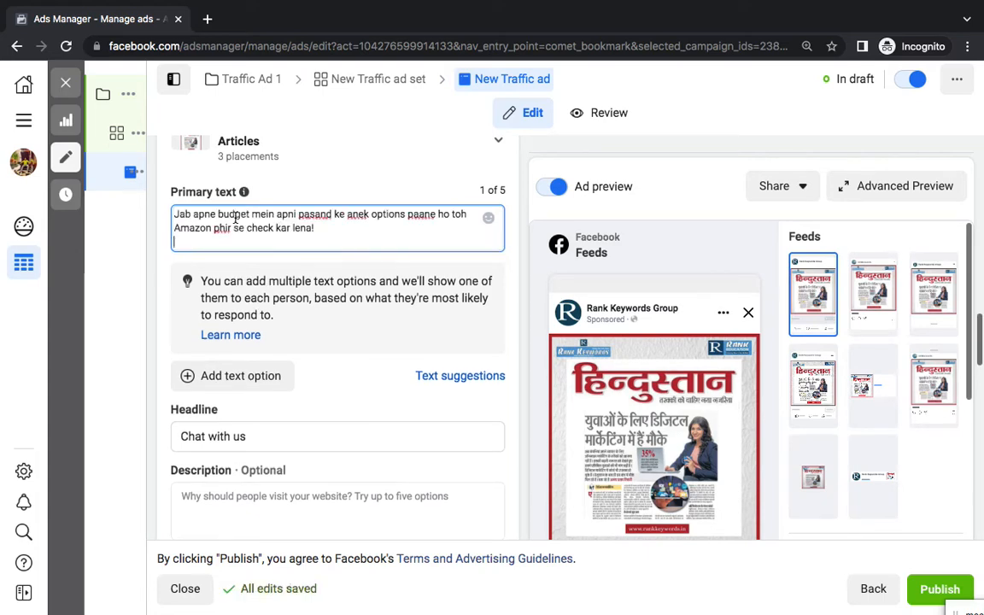
# Replace the 'Chat with us' headline with 'Join New Batch of DM'
pyautogui.scroll(-3, 412, 372)
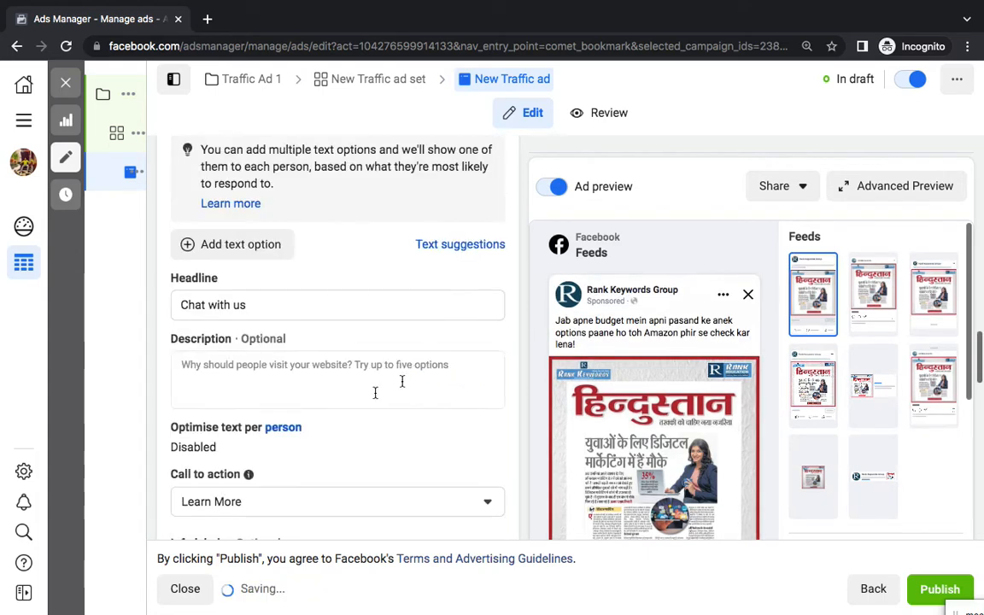
pyautogui.click(258, 309)
pyautogui.tripleClick(258, 309)
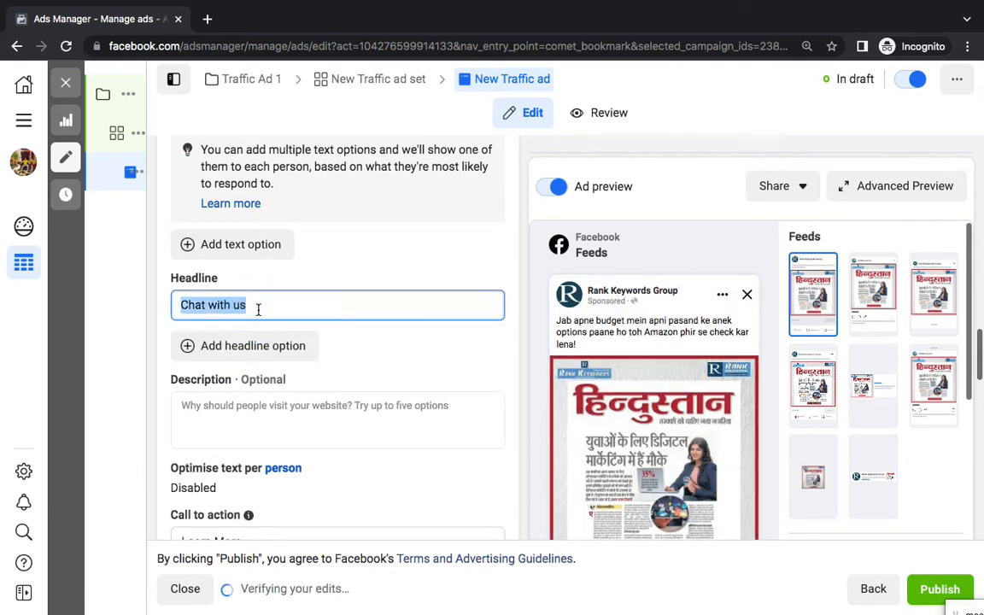
pyautogui.write('Join New Batch of DM')
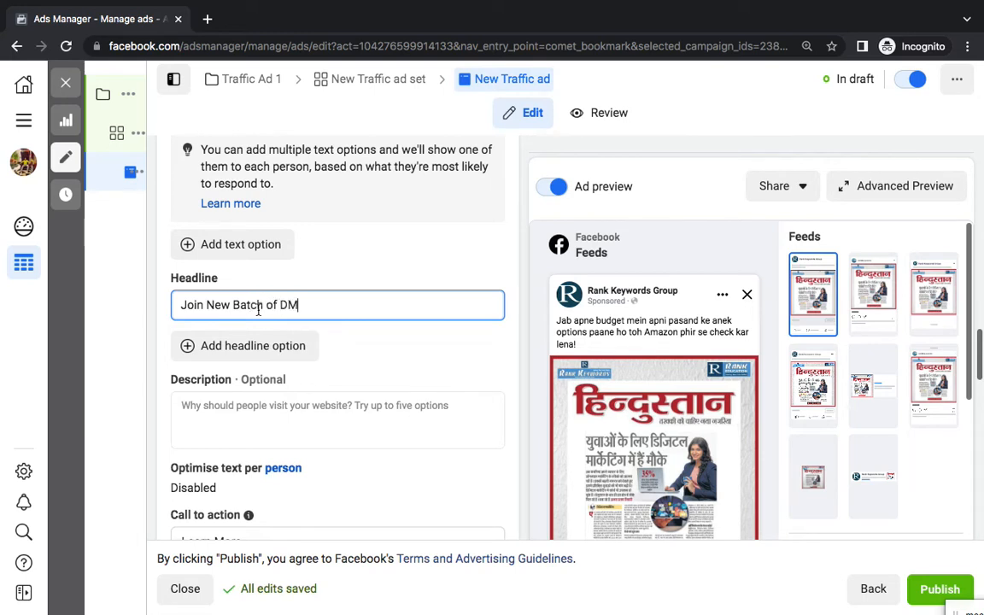
pyautogui.click(395, 428)
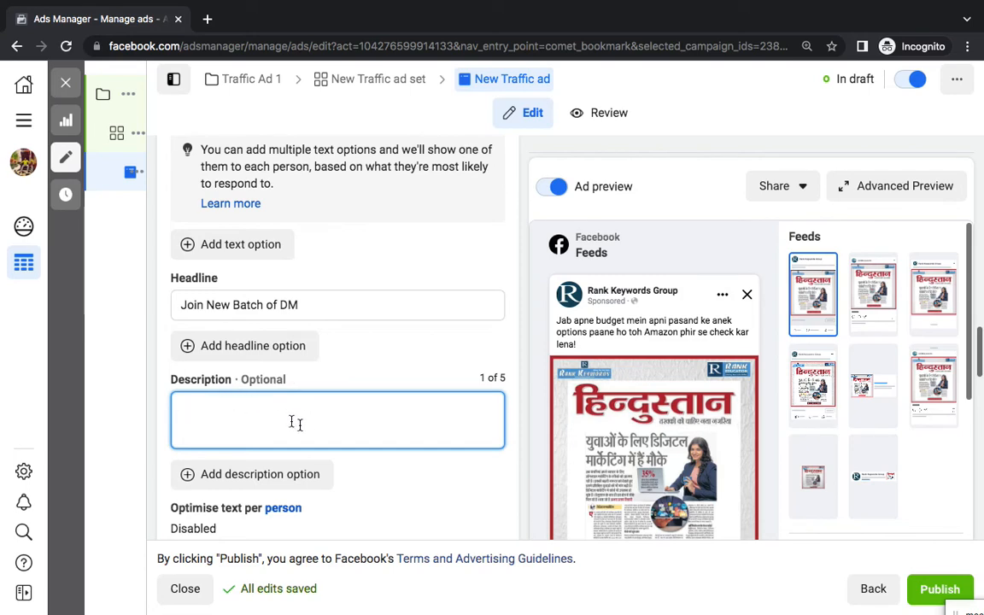
# Enter 'Starts On 25 Aug' as the ad description
pyautogui.scroll(-5, 299, 423)
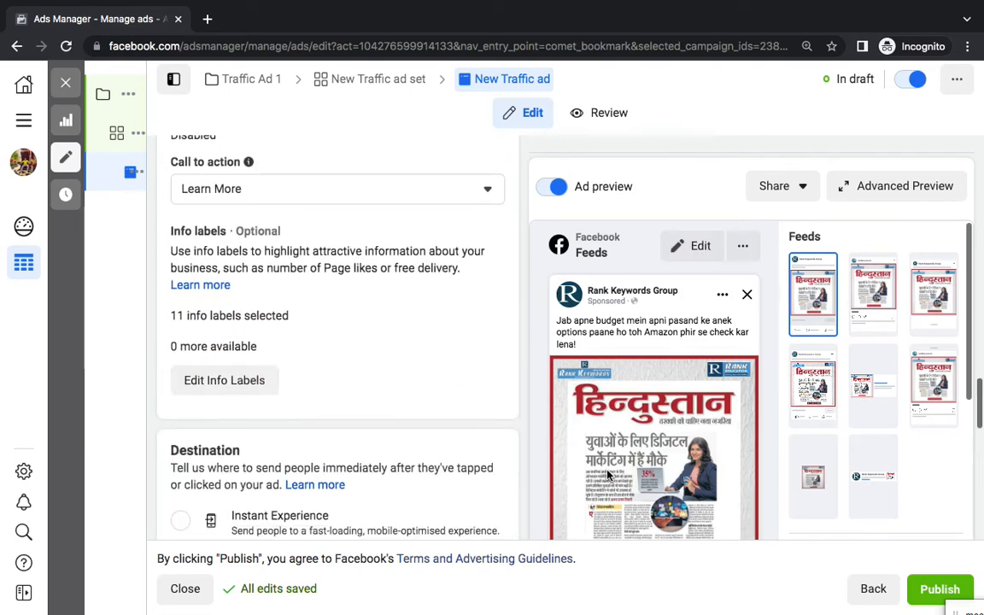
pyautogui.scroll(-10, 607, 475)
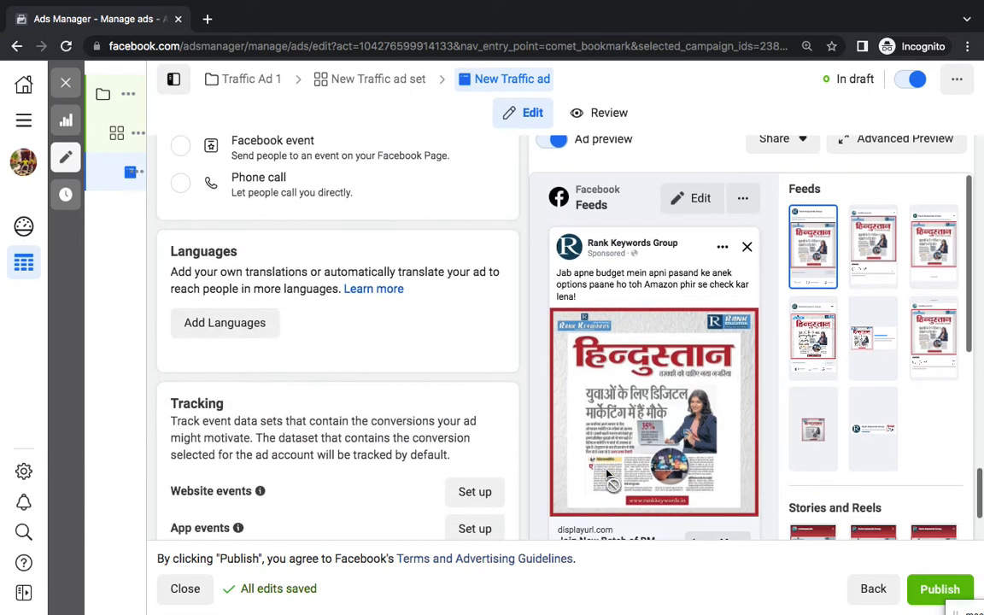
pyautogui.scroll(-2, 608, 475)
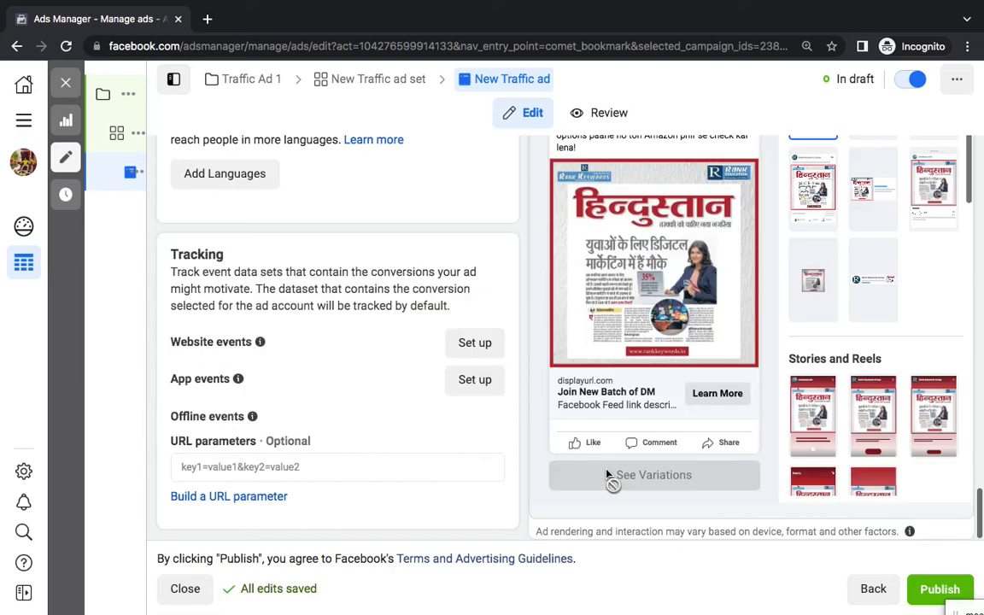
pyautogui.click(593, 400)
pyautogui.scroll(10, 447, 342)
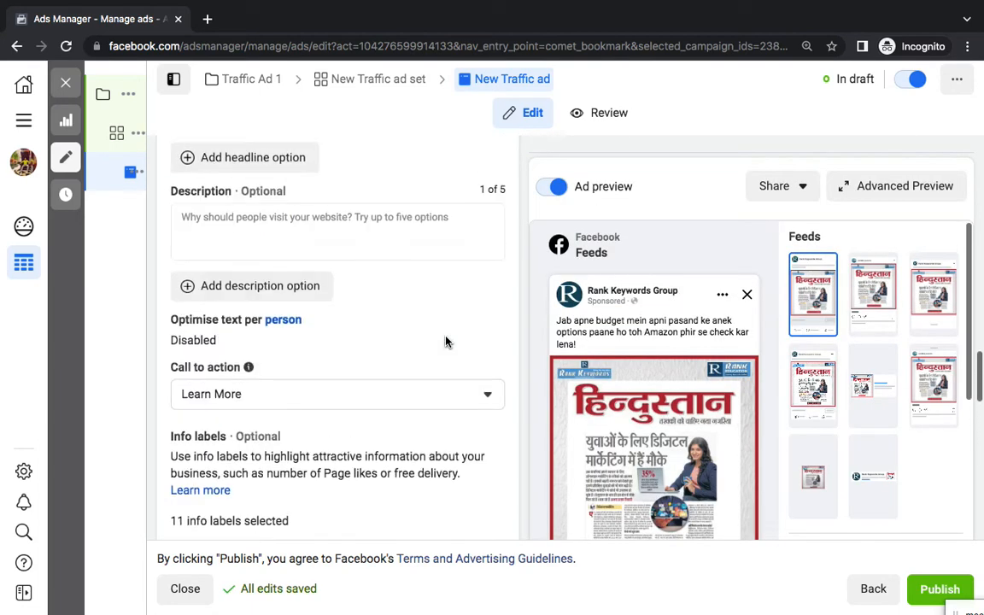
pyautogui.scroll(2, 402, 276)
pyautogui.click(352, 311)
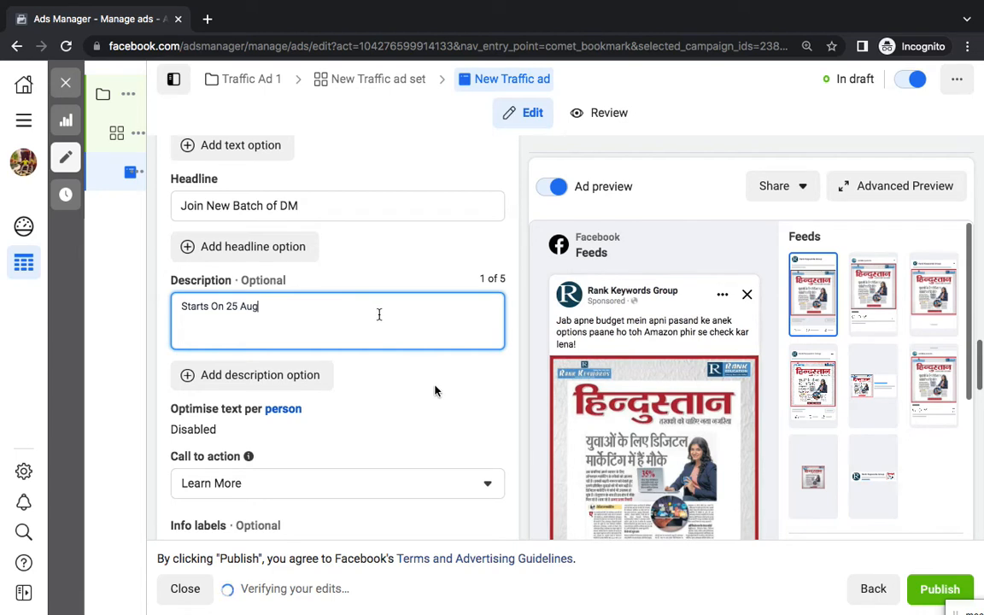
# Change the call to action button to Apply Now and return to the Word notes
pyautogui.scroll(-5, 436, 435)
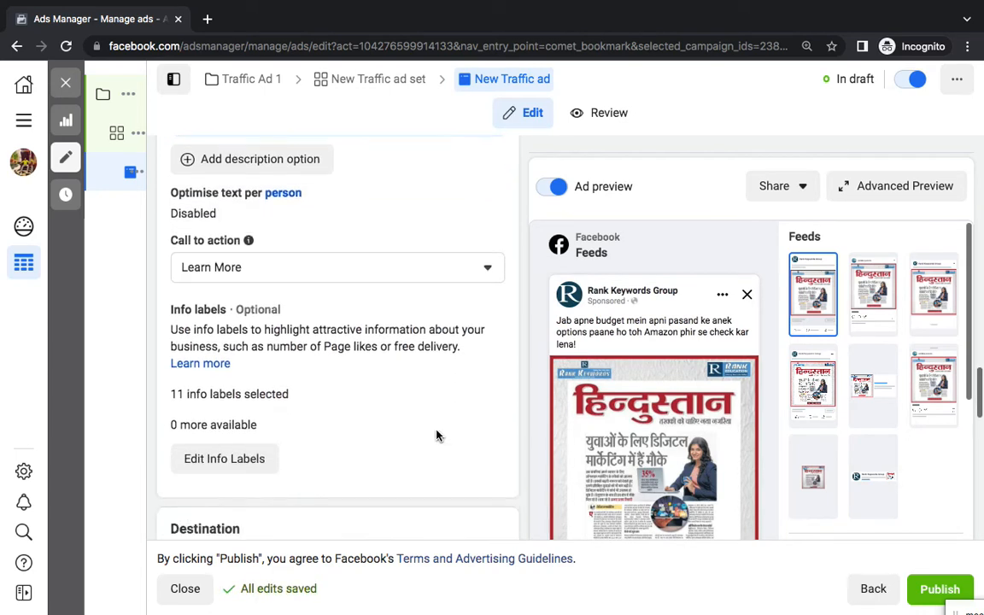
pyautogui.scroll(-1, 436, 435)
pyautogui.click(286, 250)
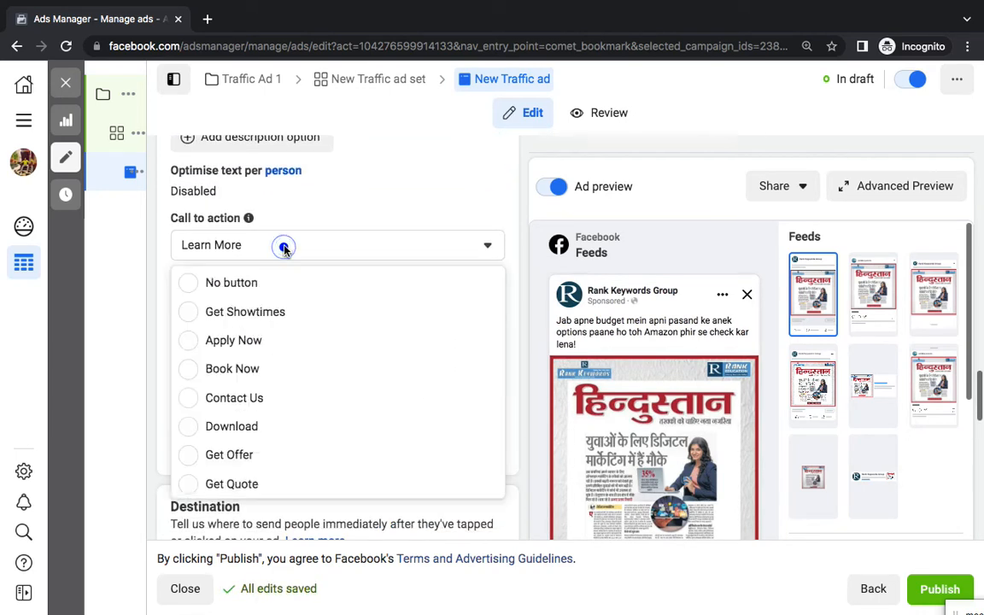
pyautogui.scroll(3, 278, 365)
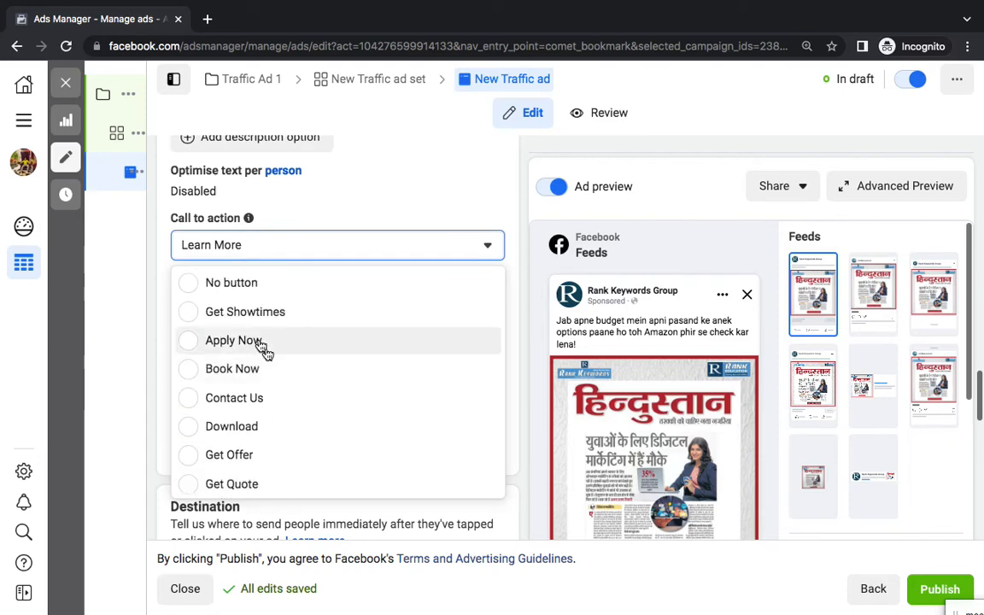
pyautogui.click(262, 341)
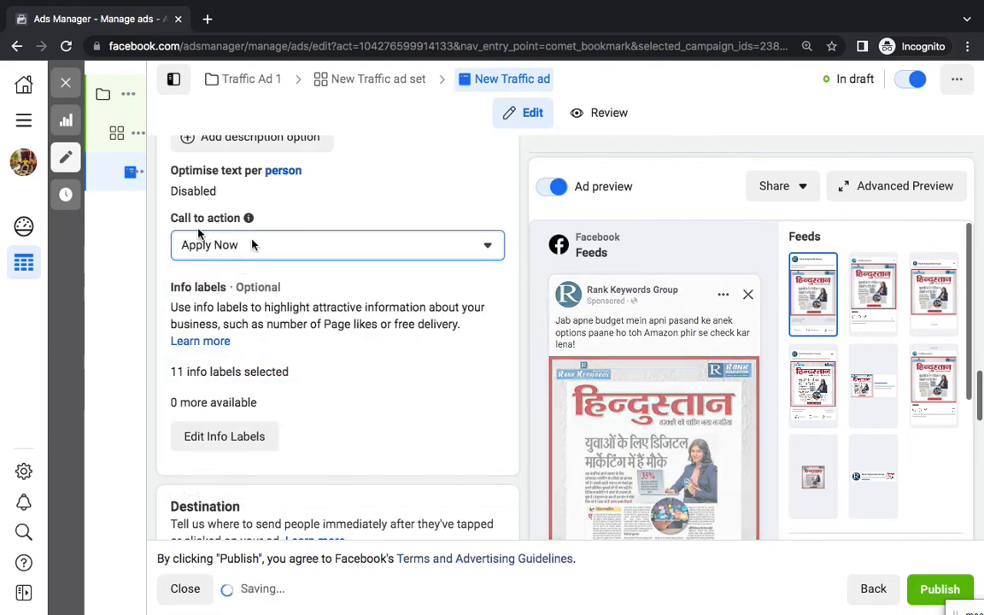
pyautogui.moveTo(559, 611)
pyautogui.click(563, 582)
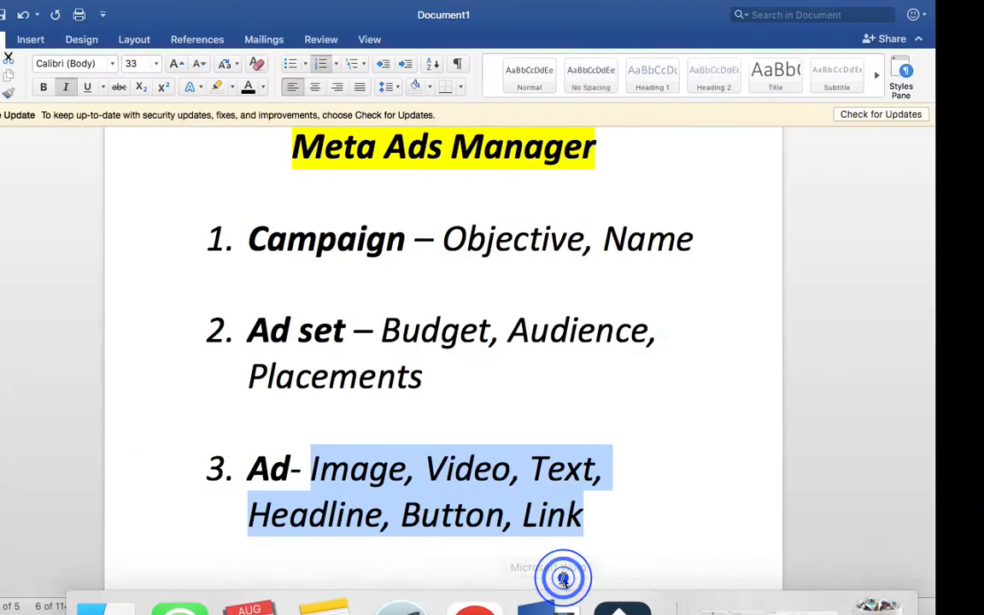
# Add '(CTA)' after the word Button in the notes
pyautogui.click(564, 516)
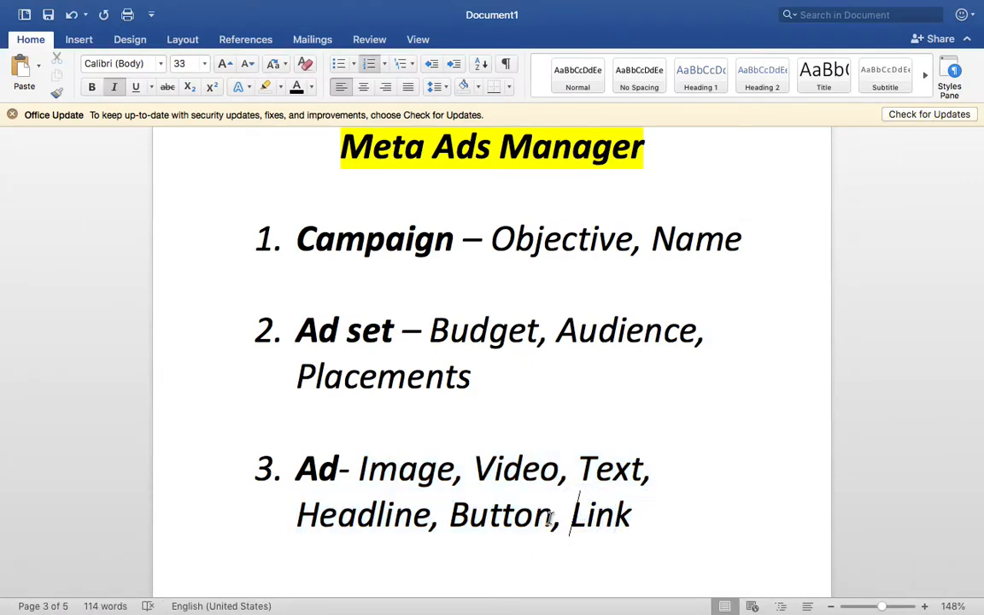
pyautogui.rightClick(550, 520)
pyautogui.click(516, 522)
pyautogui.scroll(-4, 514, 526)
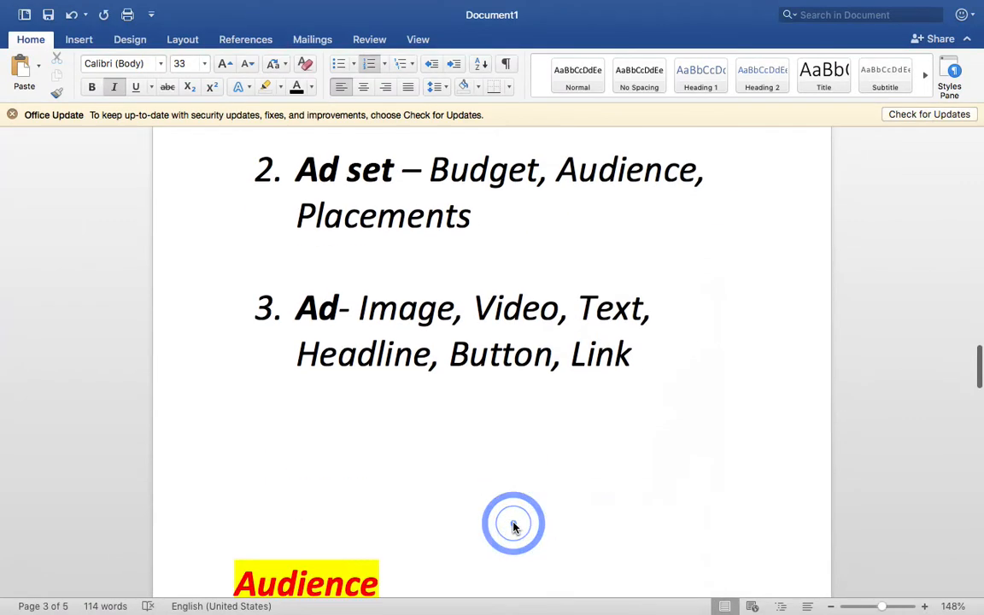
pyautogui.write('(CTA')
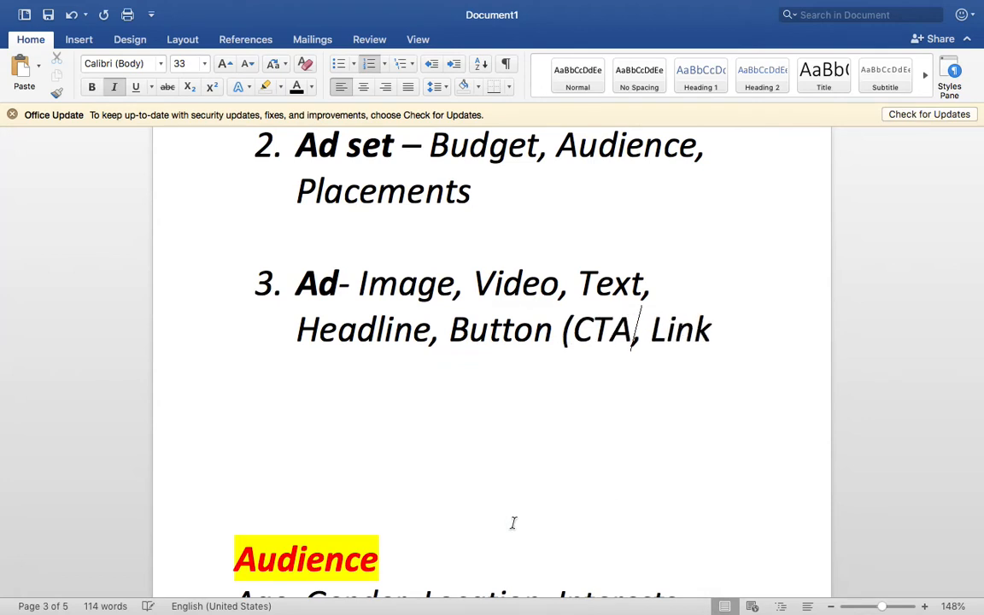
pyautogui.write(')')
# Add a line 'CTA - Call To Action' below item 3, then switch back to Ads Manager
pyautogui.click(372, 434)
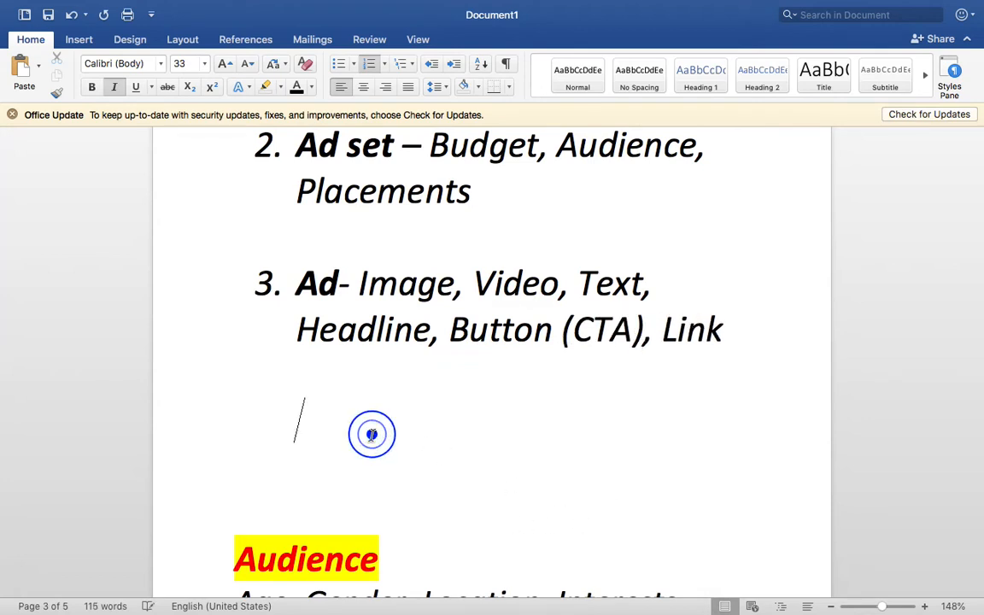
pyautogui.click(334, 394)
pyautogui.press('Return')
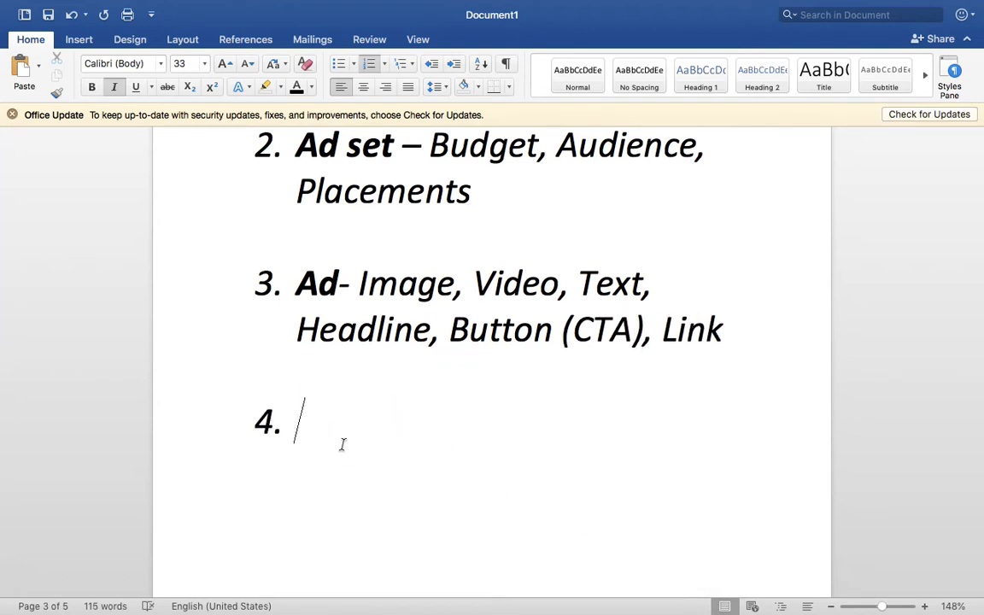
pyautogui.write('C')
pyautogui.press('BackSpace')
pyautogui.press('BackSpace')
pyautogui.write('CTA - Cl')
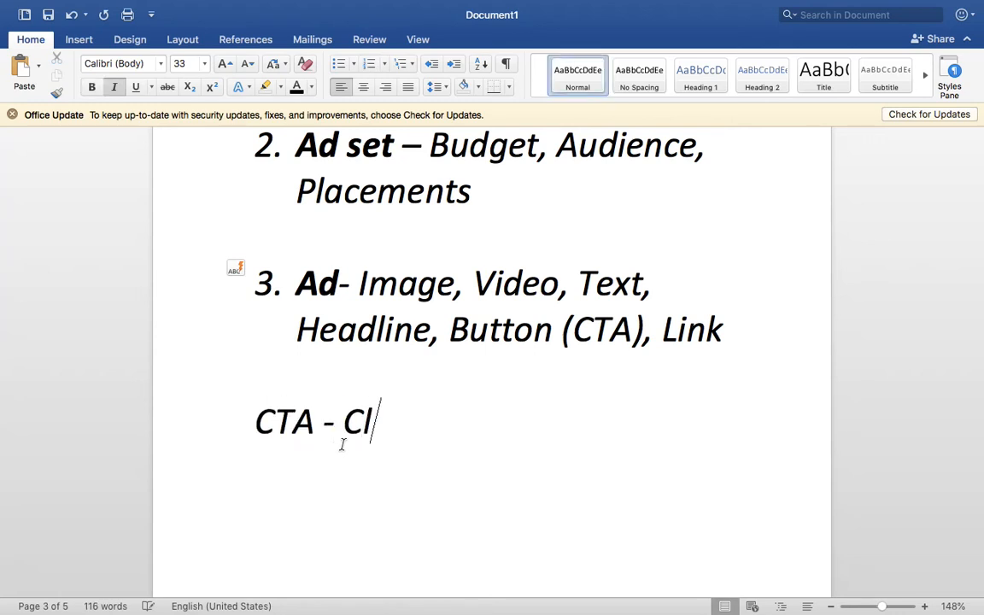
pyautogui.press('BackSpace')
pyautogui.write('all ')
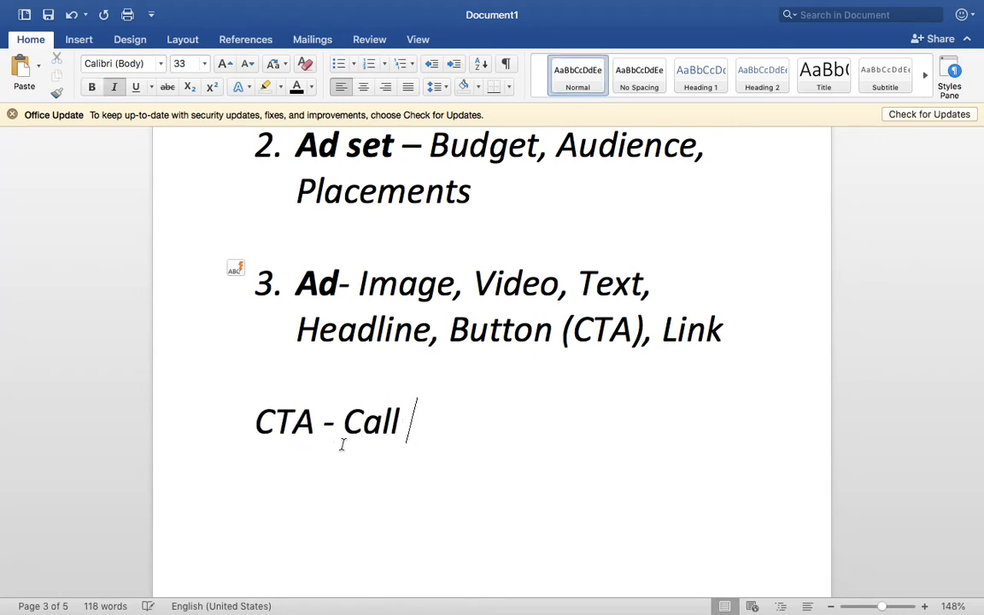
pyautogui.write('To Action')
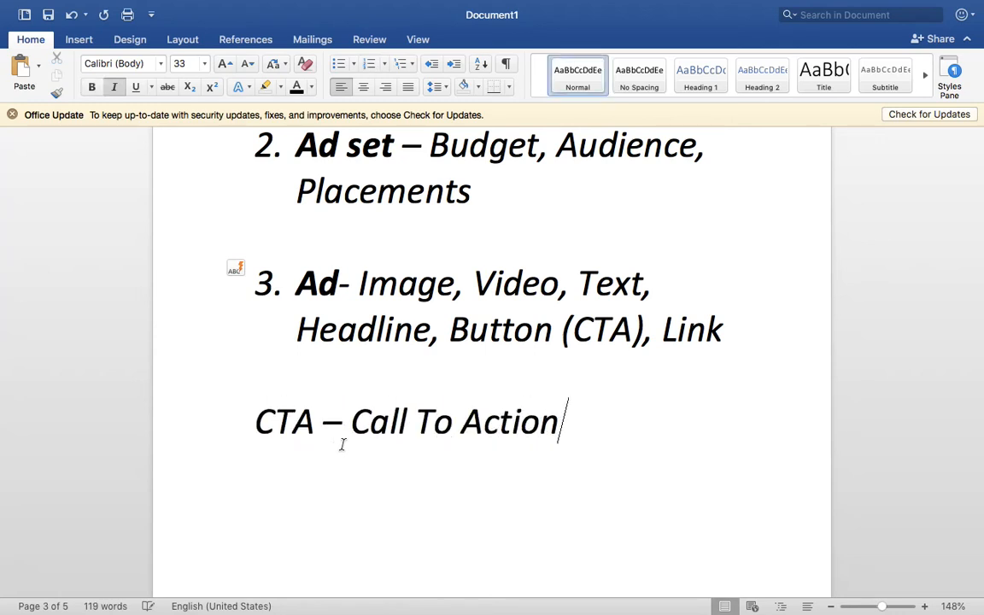
pyautogui.hotkey('ctrl', 'Right')
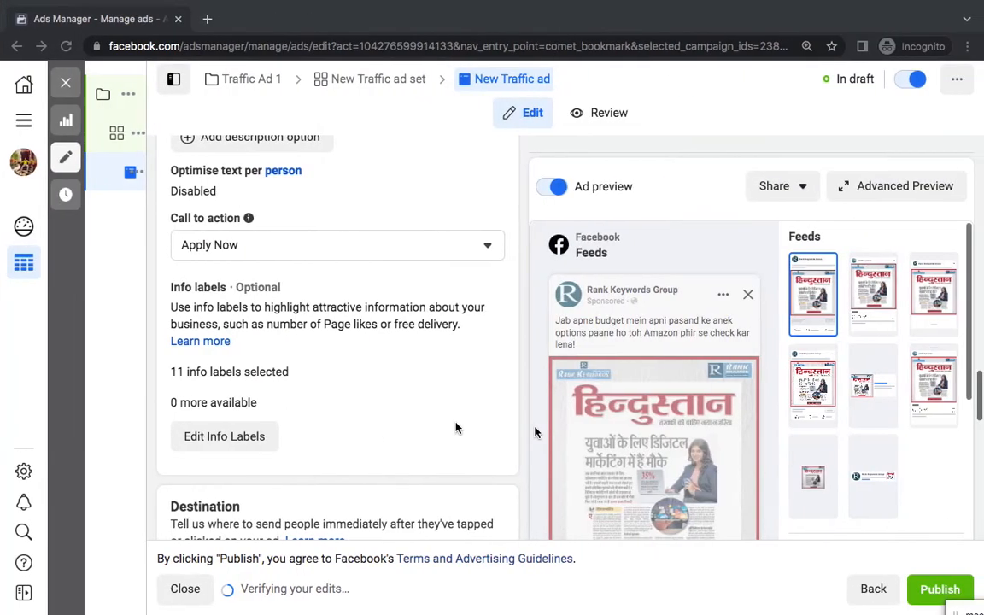
# Close the ad editor without publishing, keeping Traffic Ad 1 as a draft
pyautogui.scroll(-3, 556, 460)
pyautogui.scroll(-10, 556, 460)
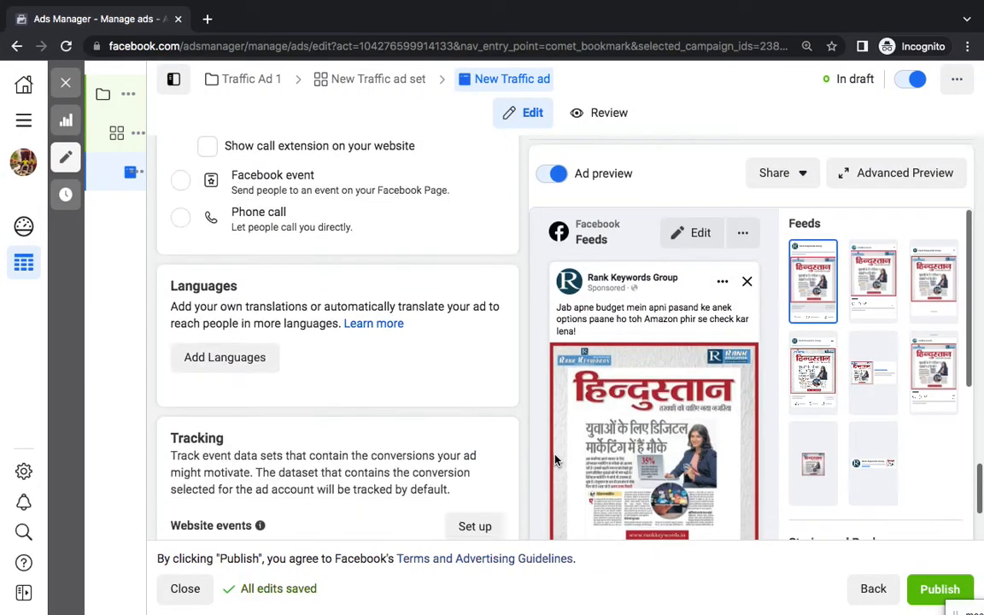
pyautogui.scroll(1, 555, 460)
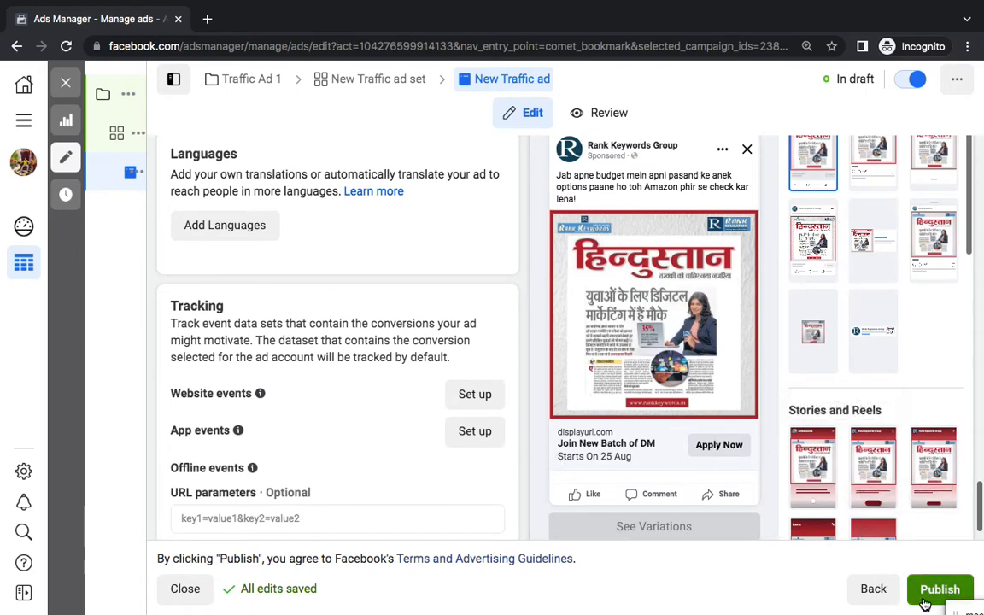
pyautogui.click(184, 589)
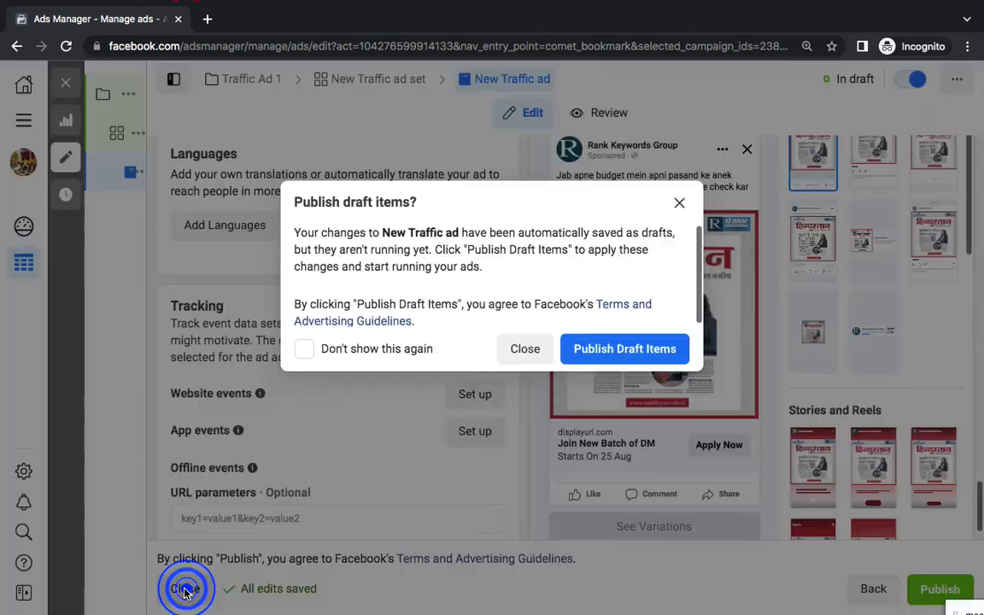
pyautogui.click(535, 362)
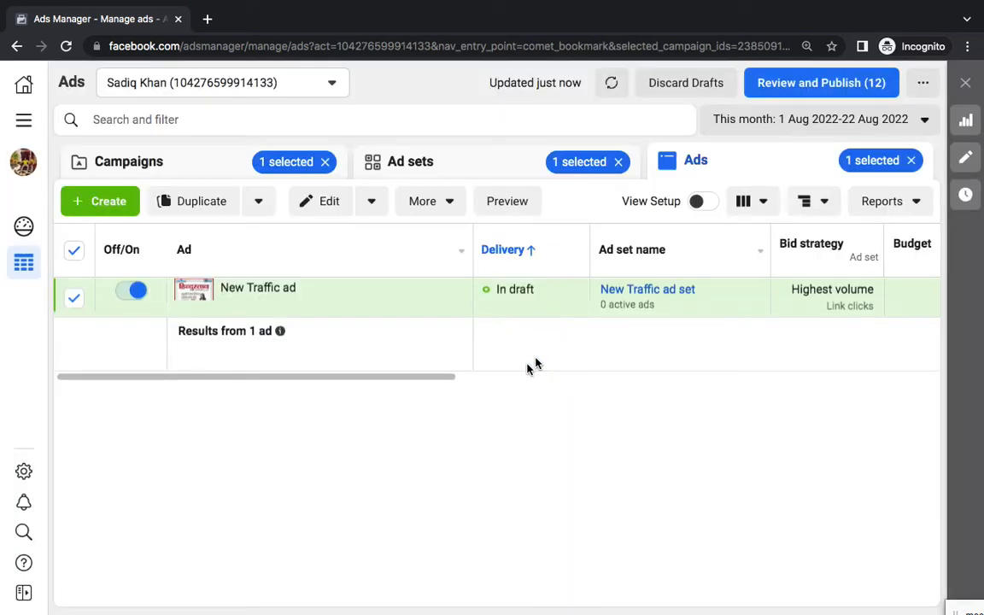
# Clear the campaign and ad set selection filters on the campaigns list and open All tools
pyautogui.click(177, 167)
pyautogui.click(325, 160)
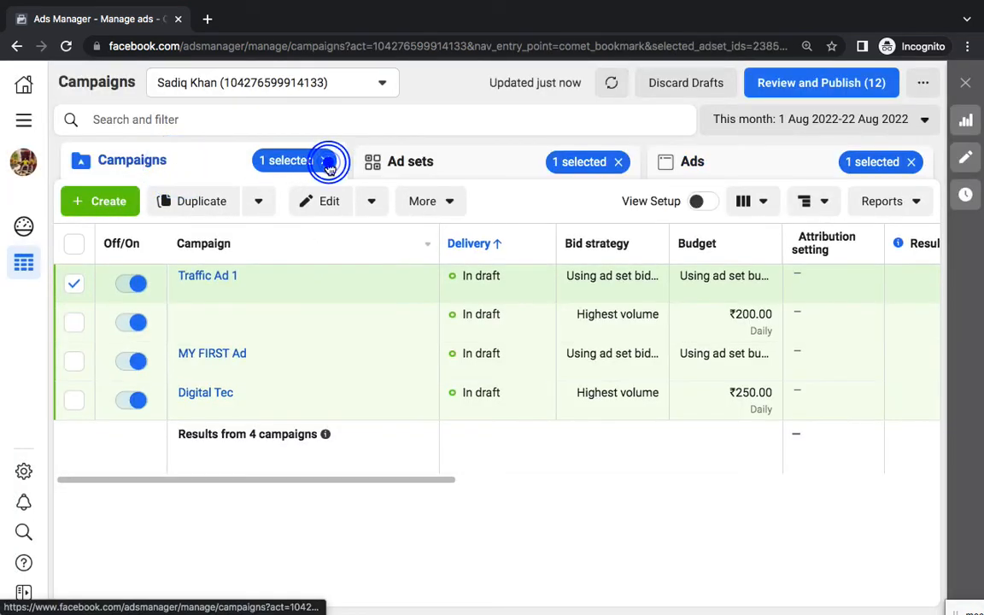
pyautogui.click(620, 162)
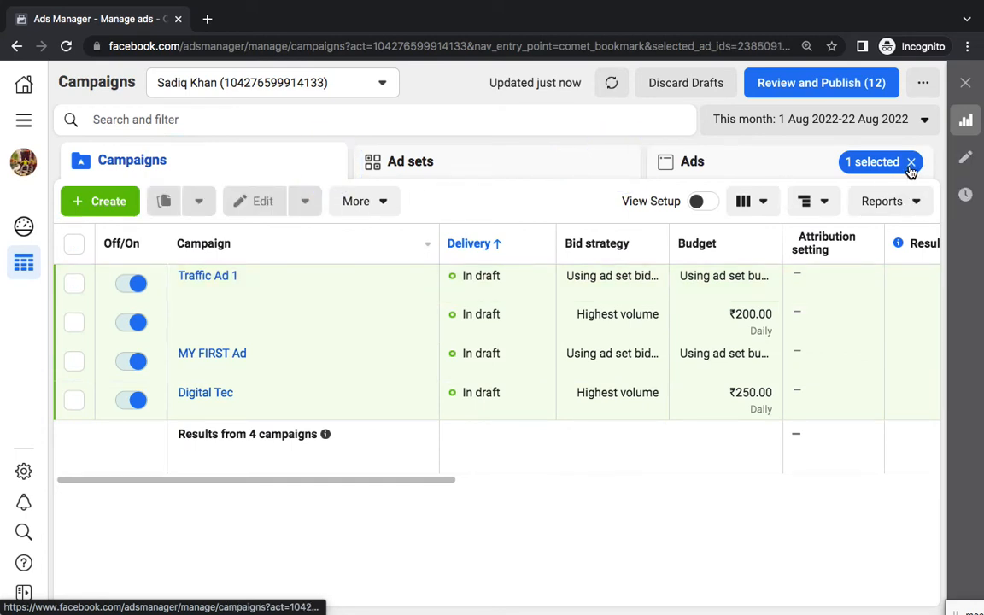
pyautogui.click(906, 161)
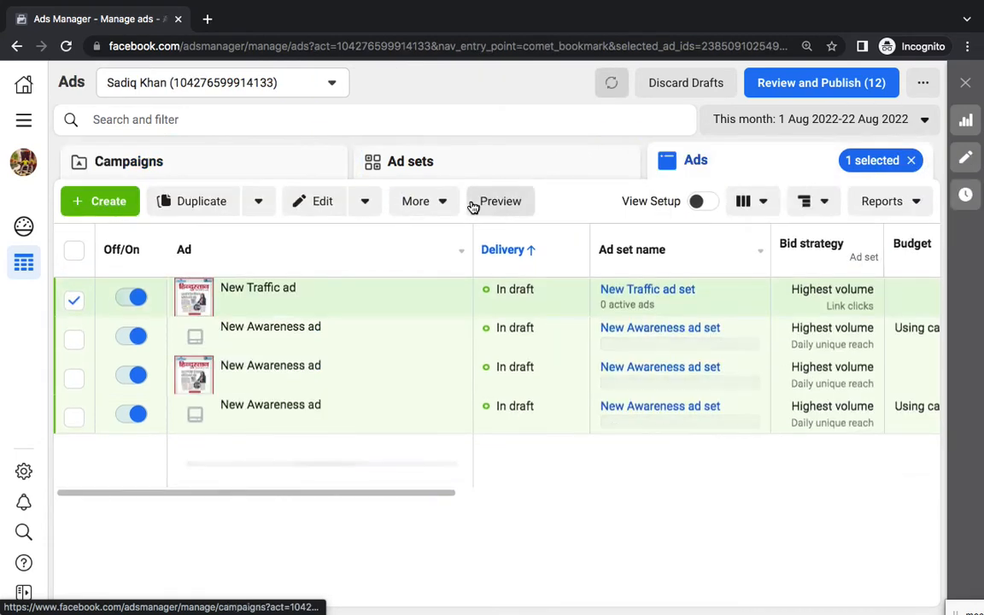
pyautogui.click(263, 164)
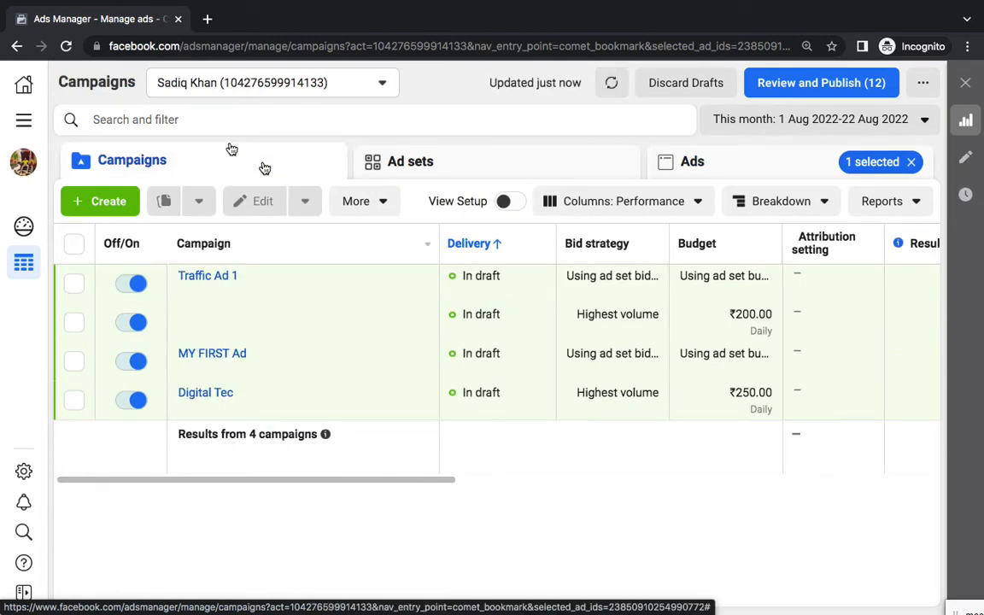
pyautogui.click(25, 122)
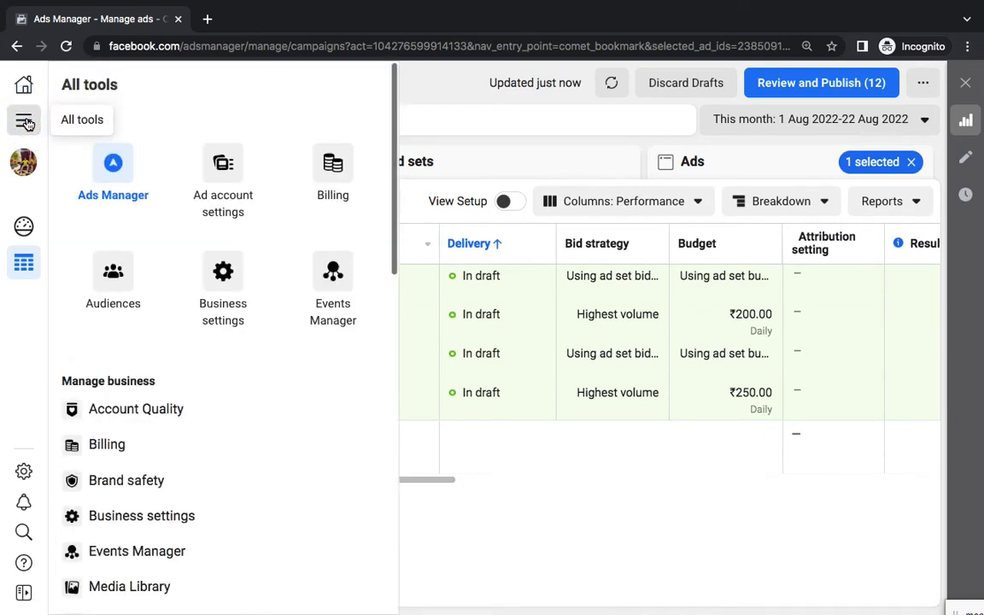
# Open Billing and bring up the Add funds dialog (₹1,000.00), then return to the Word notes
pyautogui.click(337, 171)
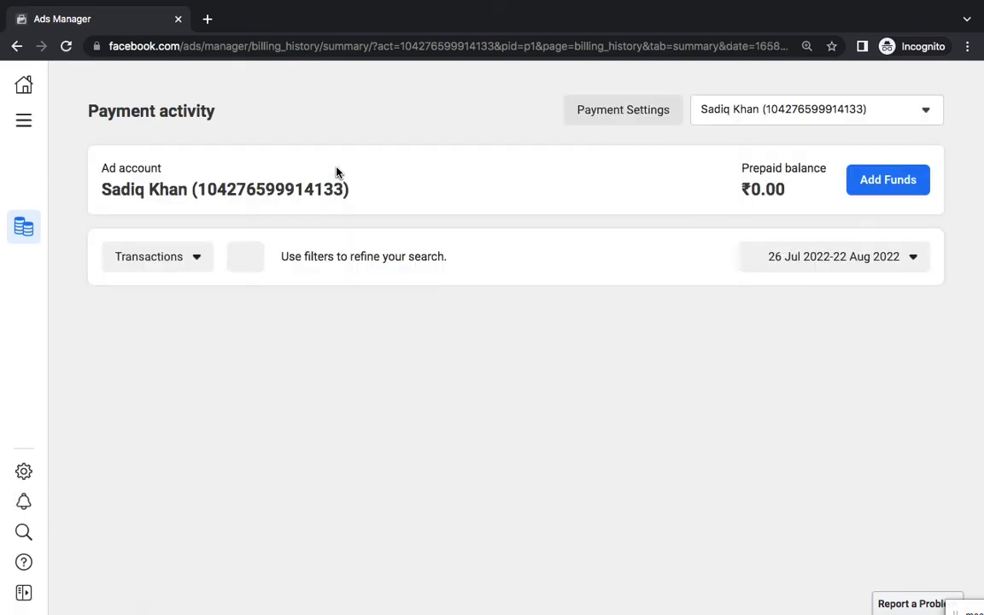
pyautogui.click(873, 185)
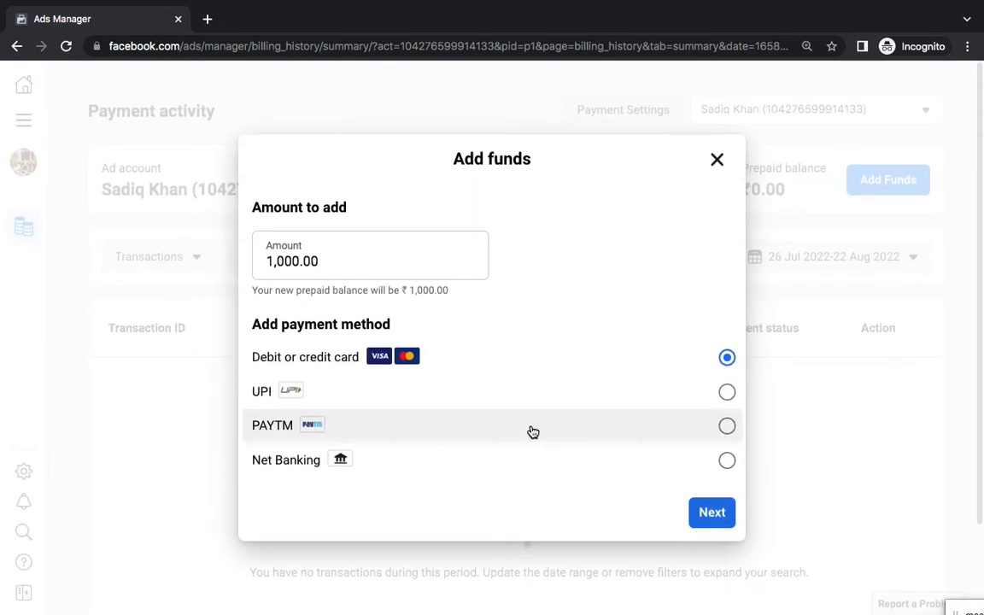
pyautogui.moveTo(570, 612)
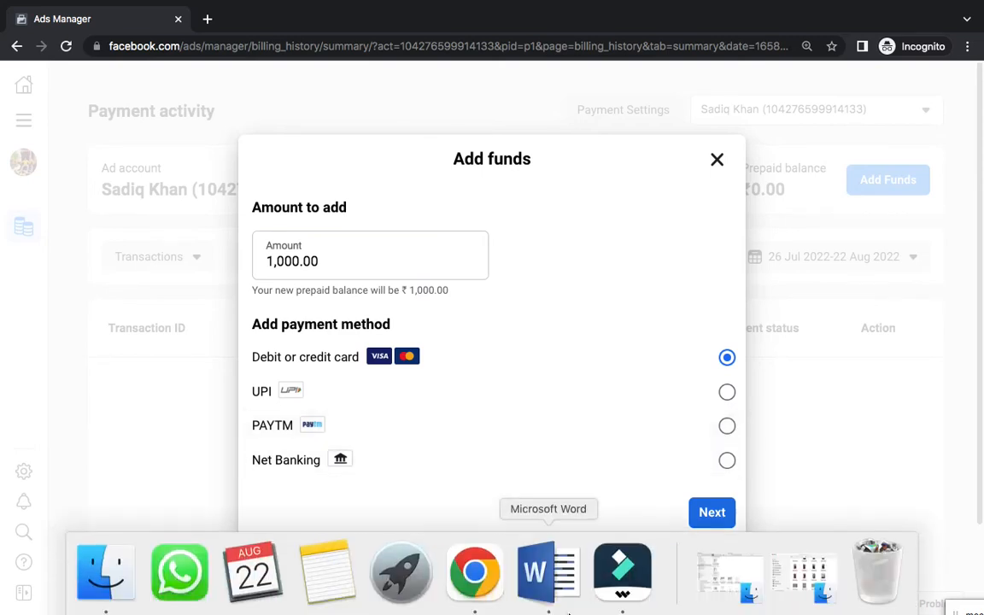
pyautogui.click(530, 590)
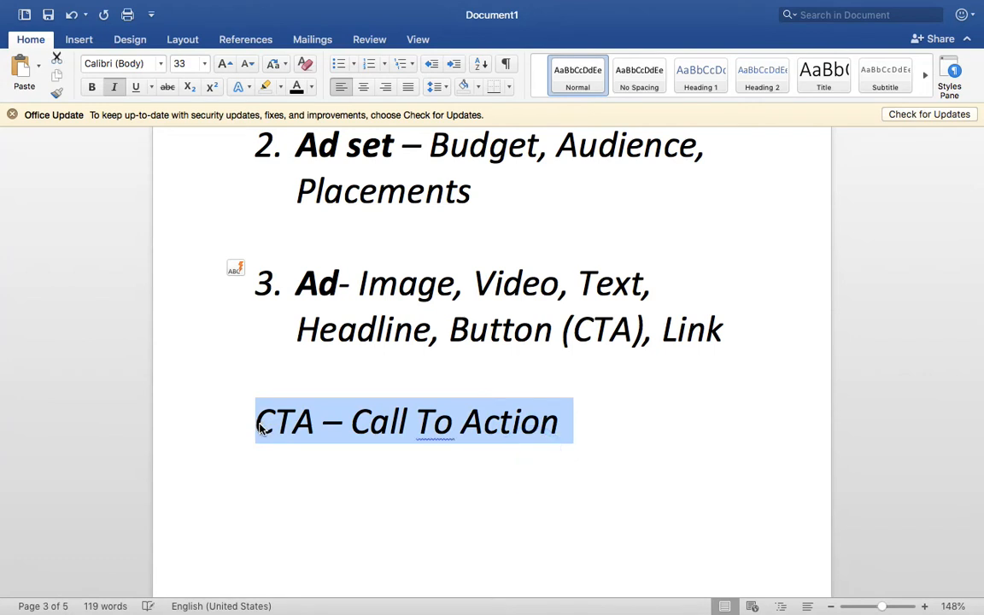
# Replace the CTA line with a new item '4. Payment', making Payment bold
pyautogui.press('BackSpace')
pyautogui.write('4. Payment')
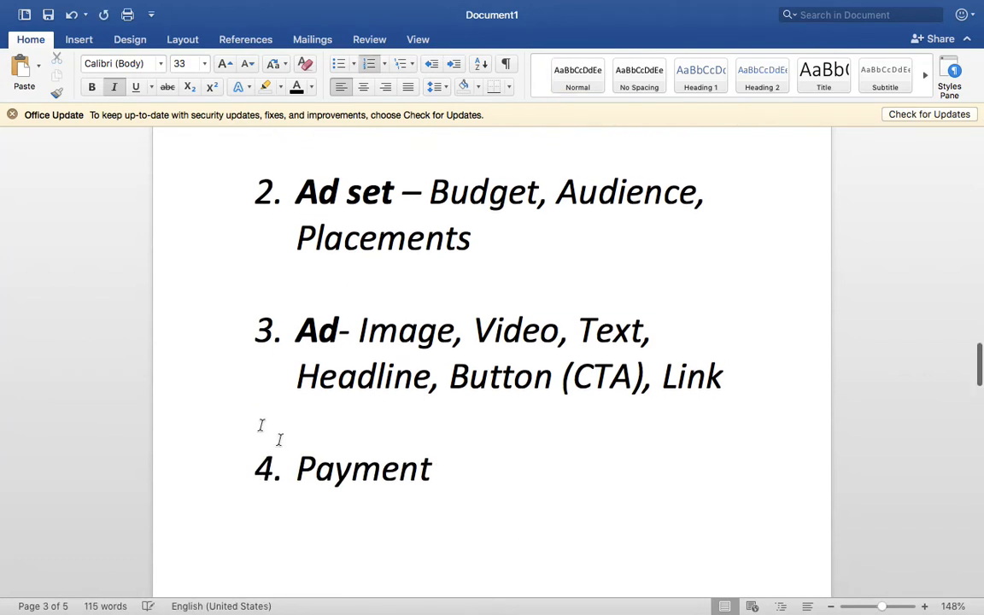
pyautogui.doubleClick(330, 466)
pyautogui.press('super+b')
# Remove the blank lines between the numbered items 1 through 4
pyautogui.scroll(3, 339, 377)
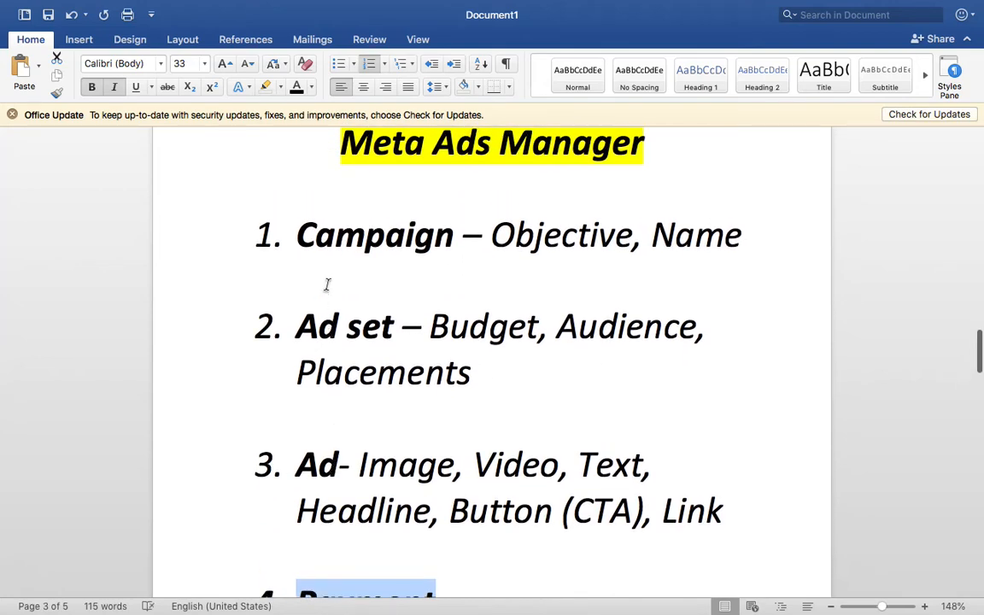
pyautogui.click(325, 286)
pyautogui.press('BackSpace')
pyautogui.press('Down')
pyautogui.press('Down')
pyautogui.press('Down')
pyautogui.press('BackSpace')
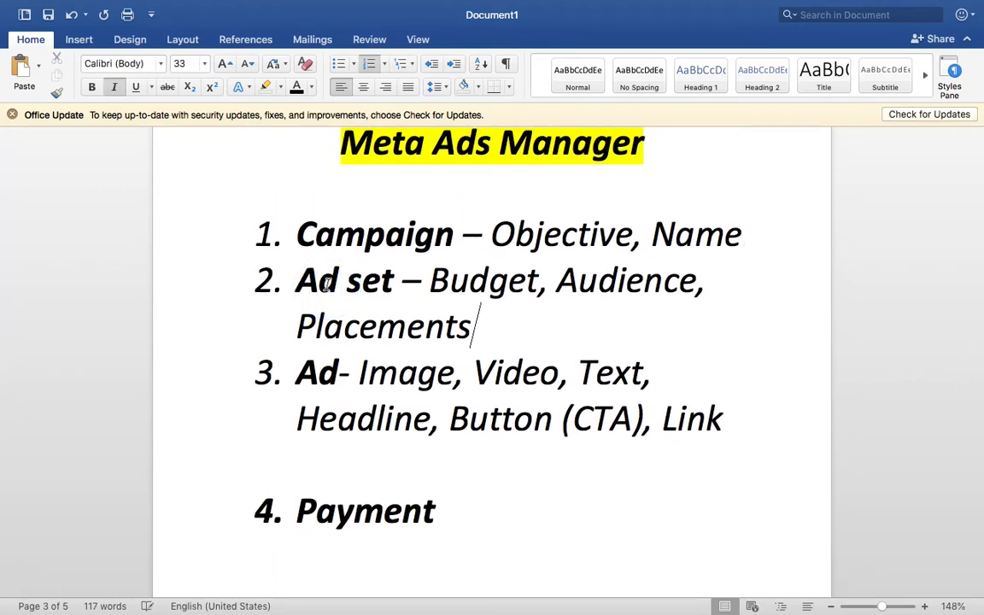
pyautogui.press('Down')
pyautogui.press('Down')
pyautogui.press('Down')
pyautogui.press('BackSpace')
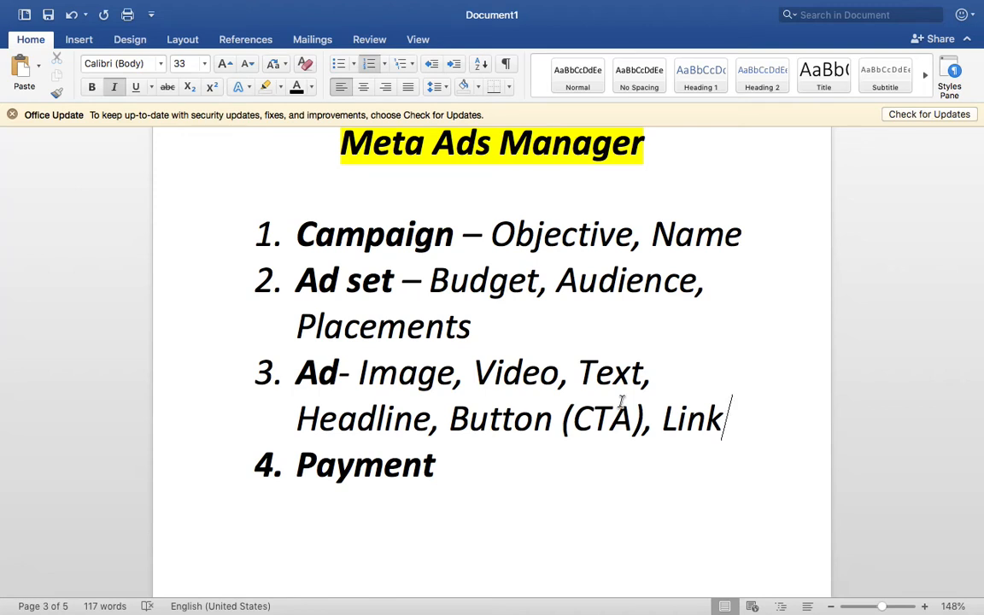
# Select the 'Meta Ads Manager' title, then deselect it by clicking back on Payment
pyautogui.scroll(2, 622, 402)
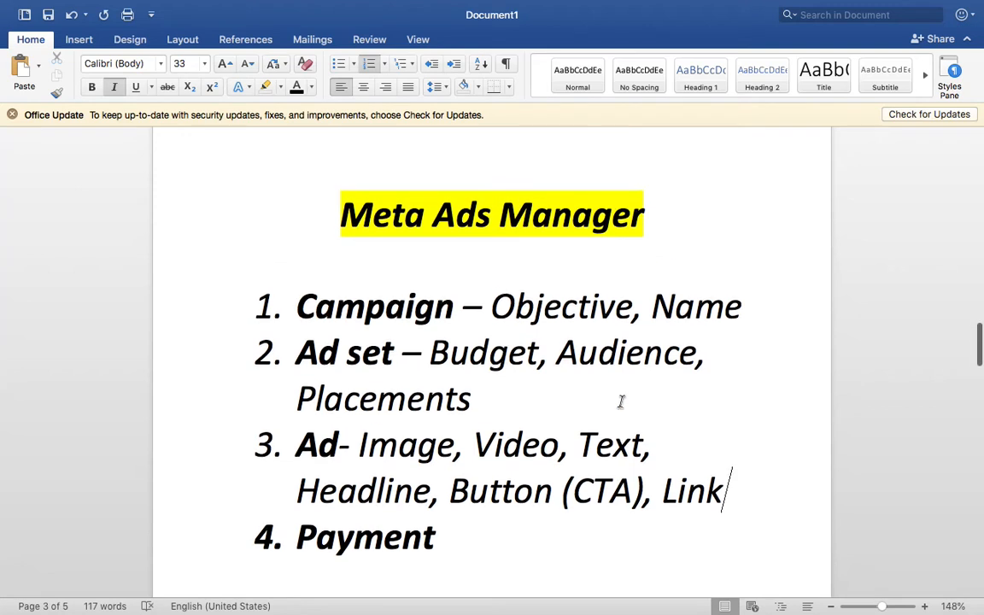
pyautogui.doubleClick(587, 200)
pyautogui.tripleClick(588, 200)
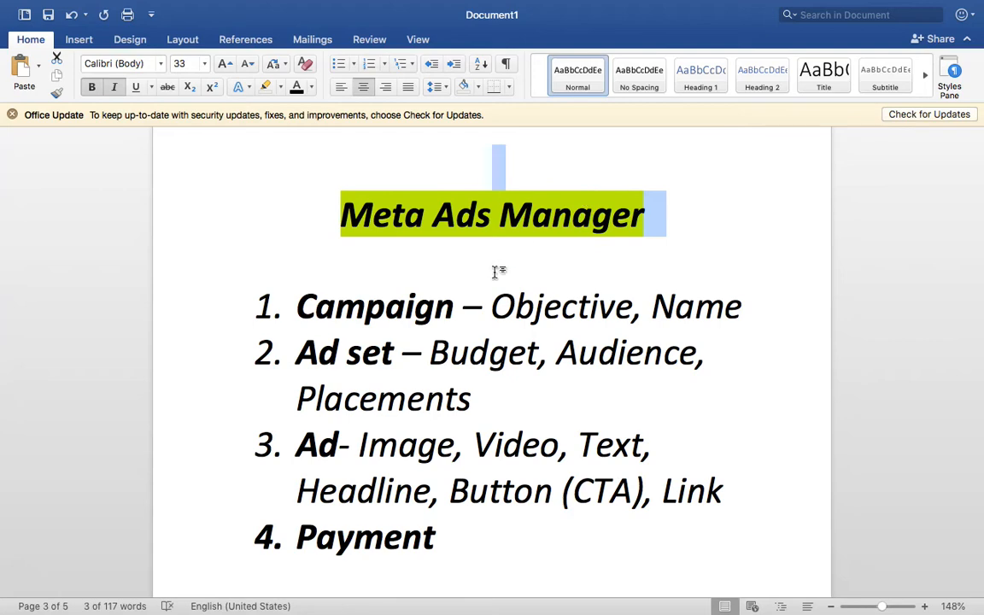
pyautogui.scroll(5, 498, 274)
pyautogui.scroll(12, 496, 274)
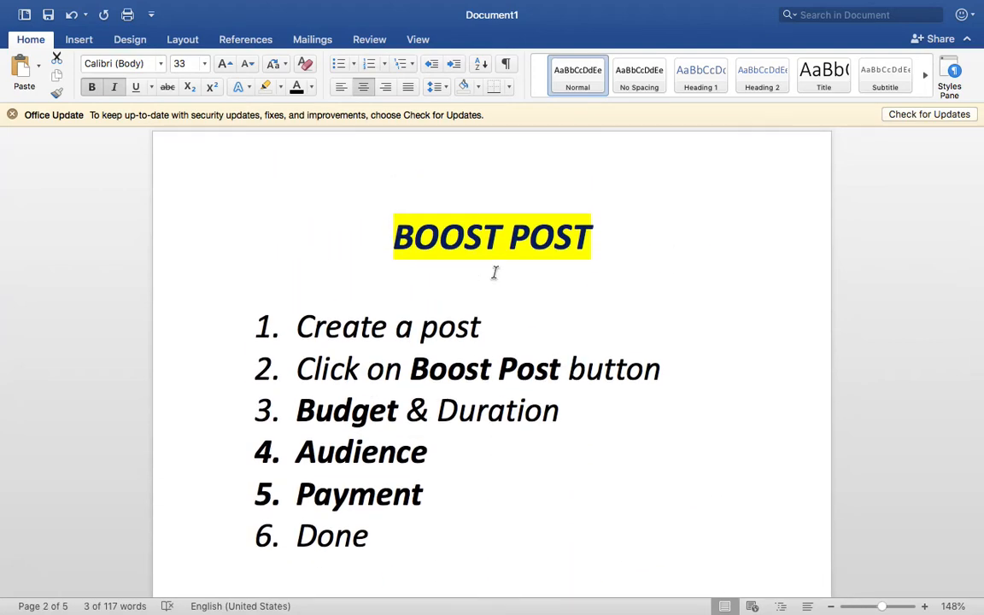
pyautogui.scroll(-15, 494, 272)
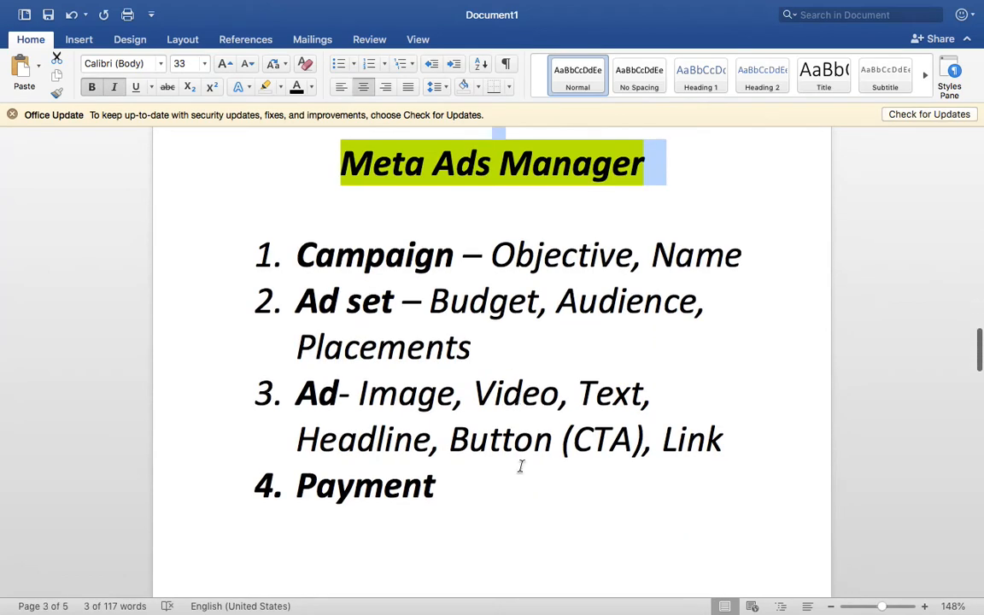
pyautogui.click(521, 466)
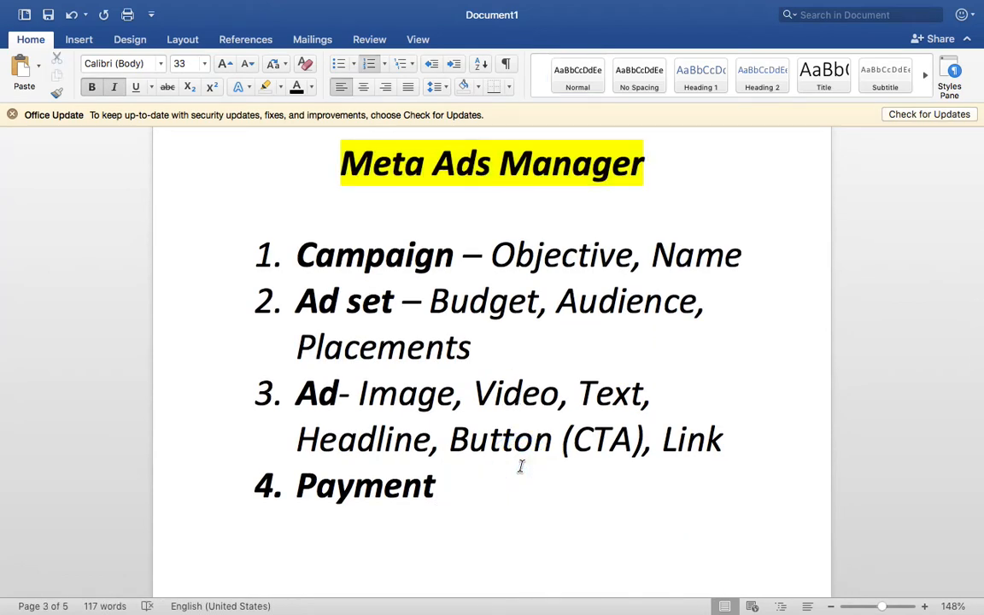
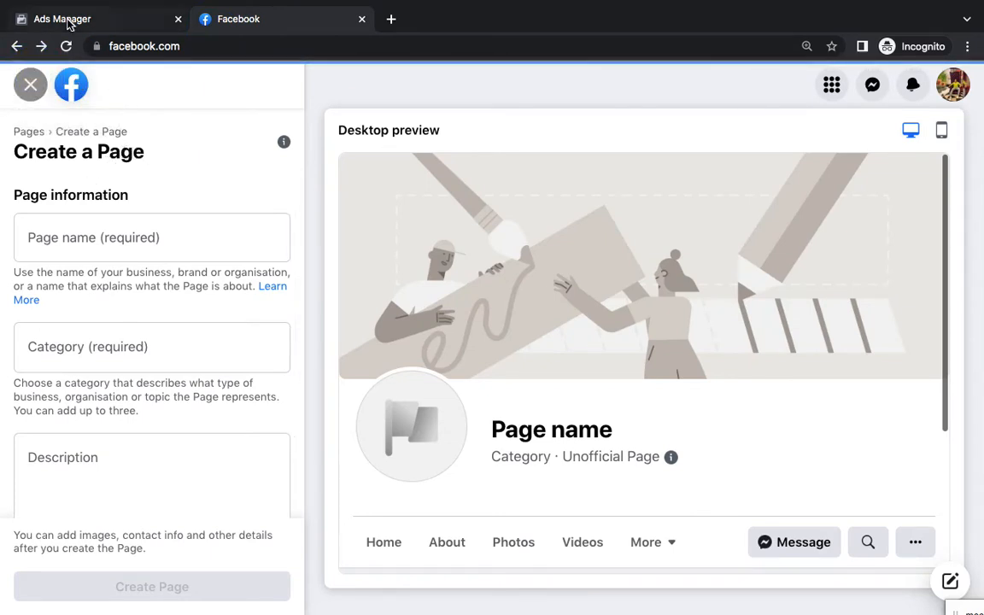
# Go to Facebook in the main browser and open the Rank Keywords Group page from the left sidebar
pyautogui.hotkey('ctrl', 'Left')
pyautogui.hotkey('ctrl', 'Left')
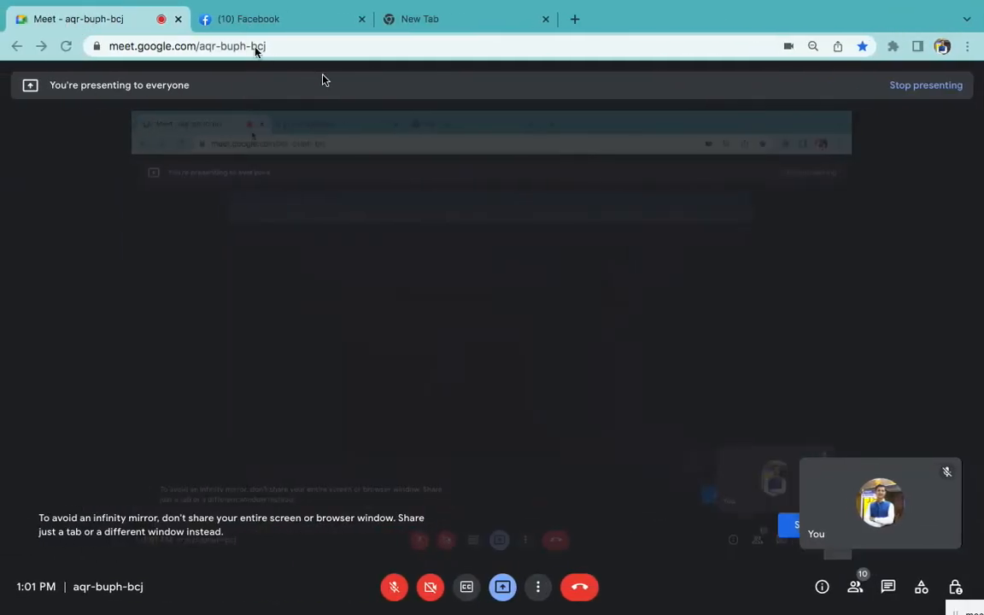
pyautogui.click(259, 21)
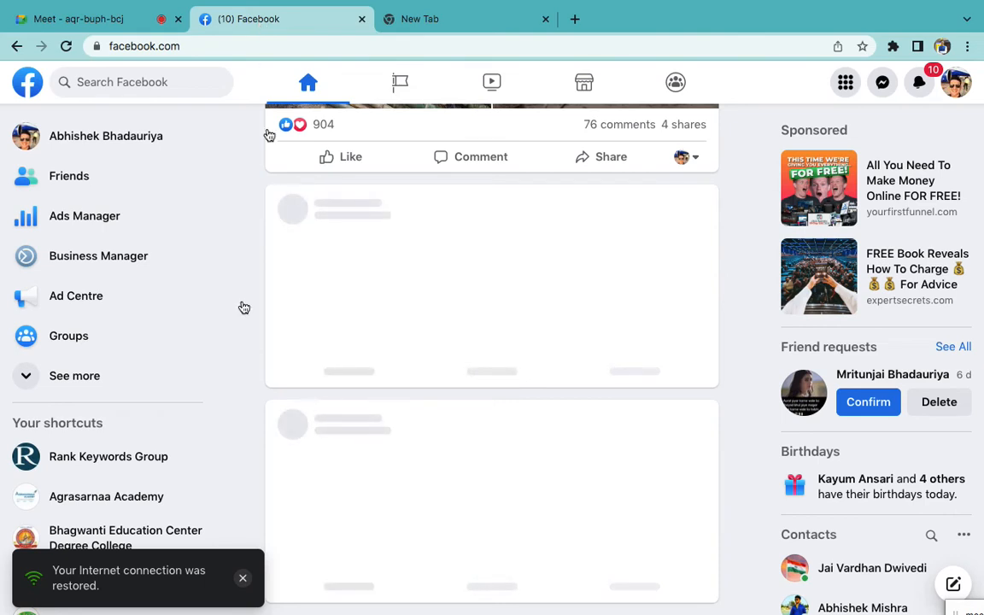
pyautogui.click(144, 453)
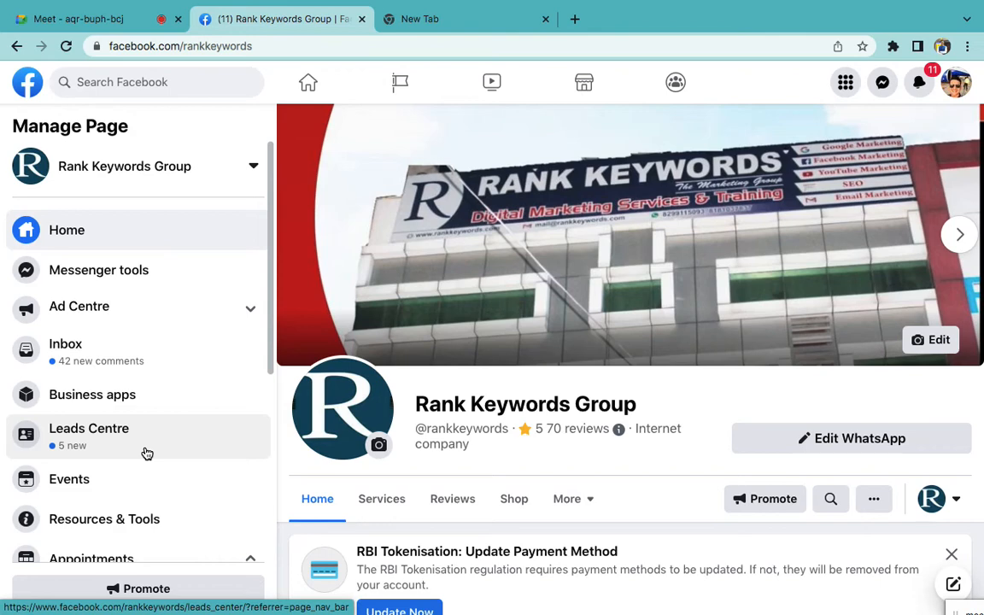
# Scroll through the Rank Keywords Group posts and open the newspaper-clipping post
pyautogui.scroll(-4, 145, 455)
pyautogui.scroll(-8, 513, 581)
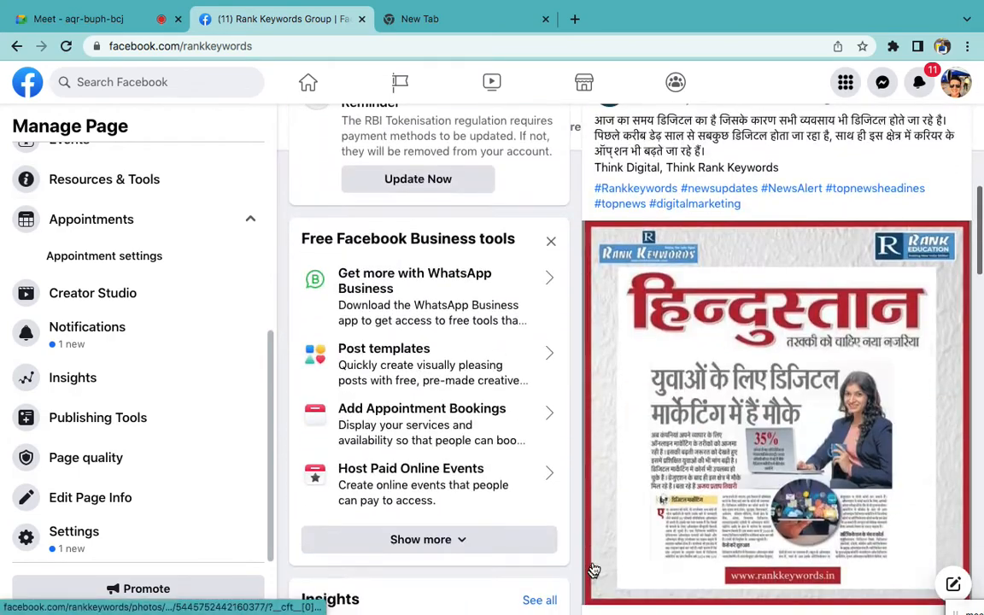
pyautogui.scroll(-3, 666, 547)
pyautogui.scroll(2, 742, 496)
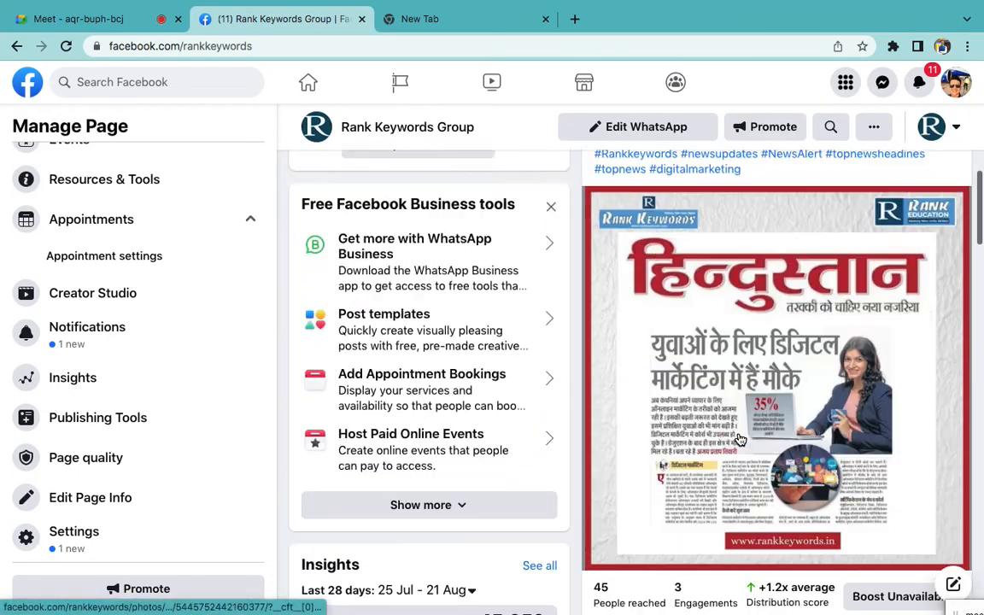
pyautogui.scroll(2, 740, 439)
pyautogui.scroll(-4, 738, 438)
pyautogui.click(645, 461)
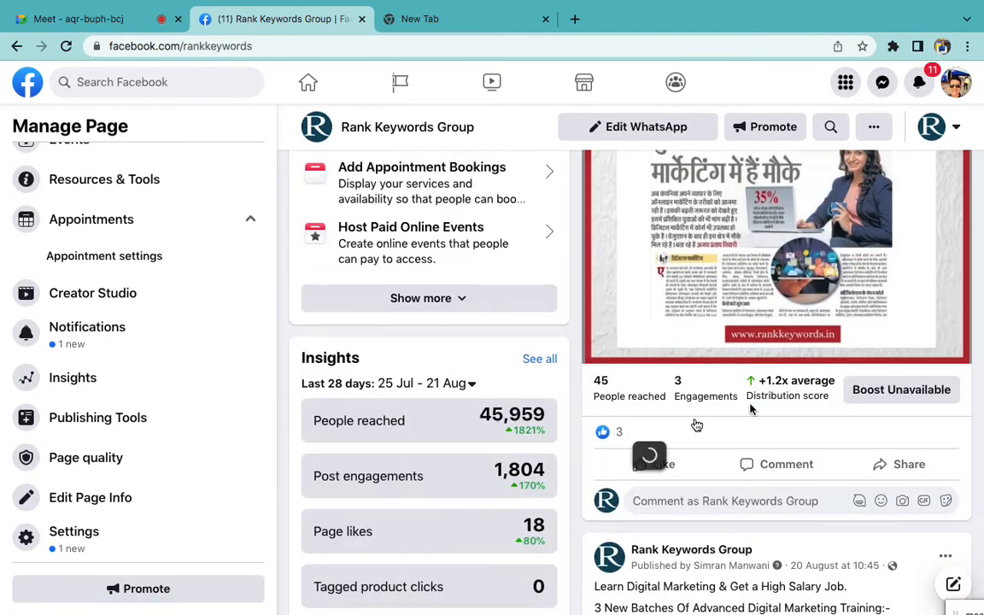
# Review the page's posts and insights, then go via the Word notes back to the Ads Manager window
pyautogui.scroll(5, 754, 377)
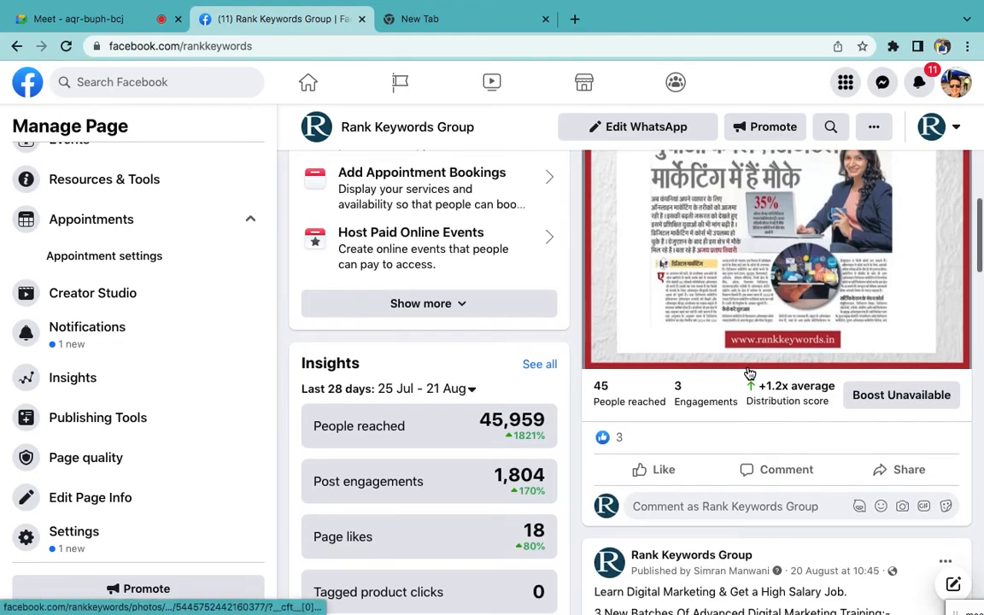
pyautogui.scroll(8, 446, 333)
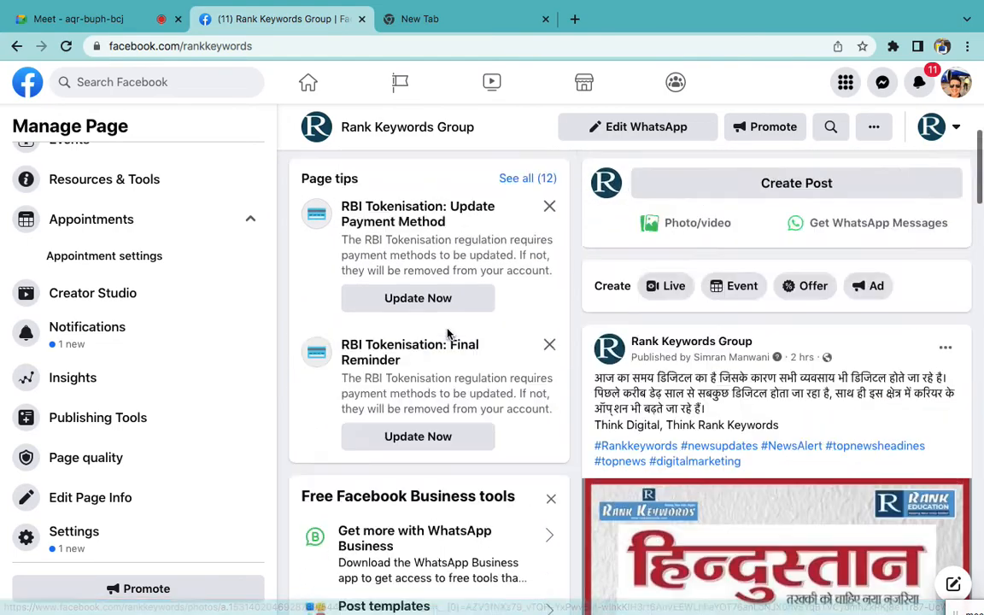
pyautogui.scroll(-10, 643, 484)
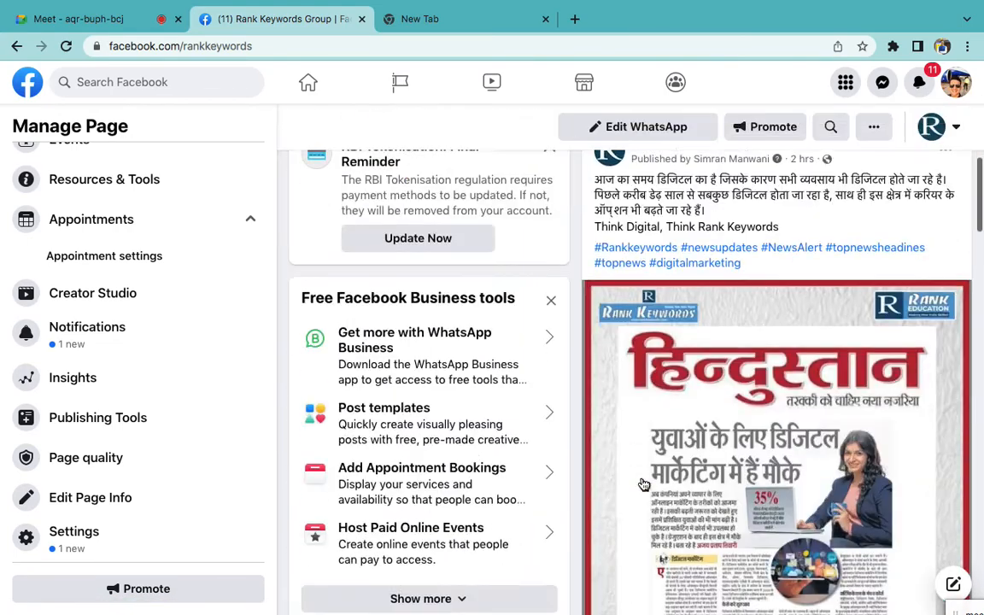
pyautogui.scroll(-5, 644, 483)
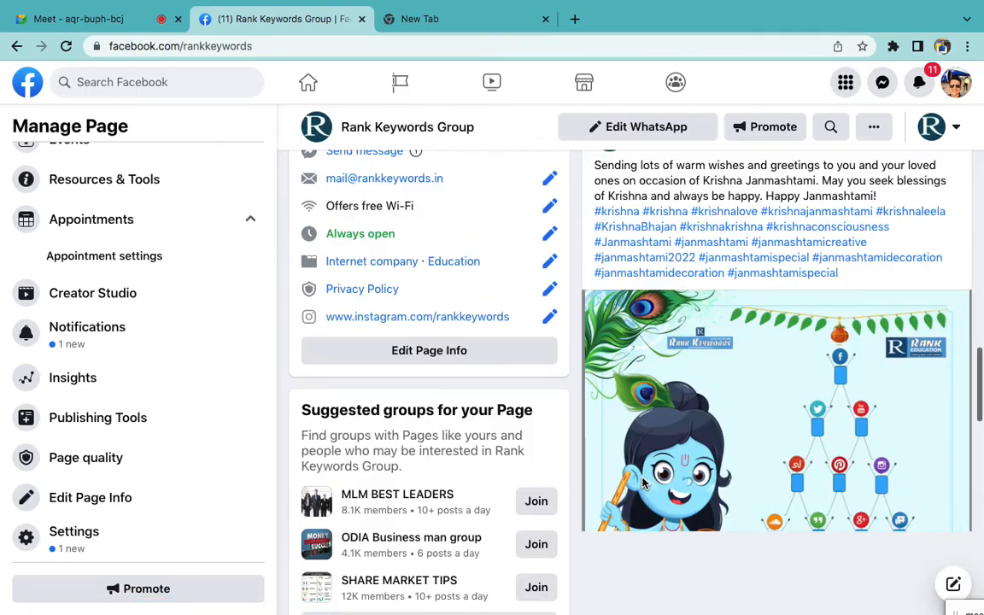
pyautogui.scroll(-10, 696, 452)
pyautogui.scroll(15, 704, 452)
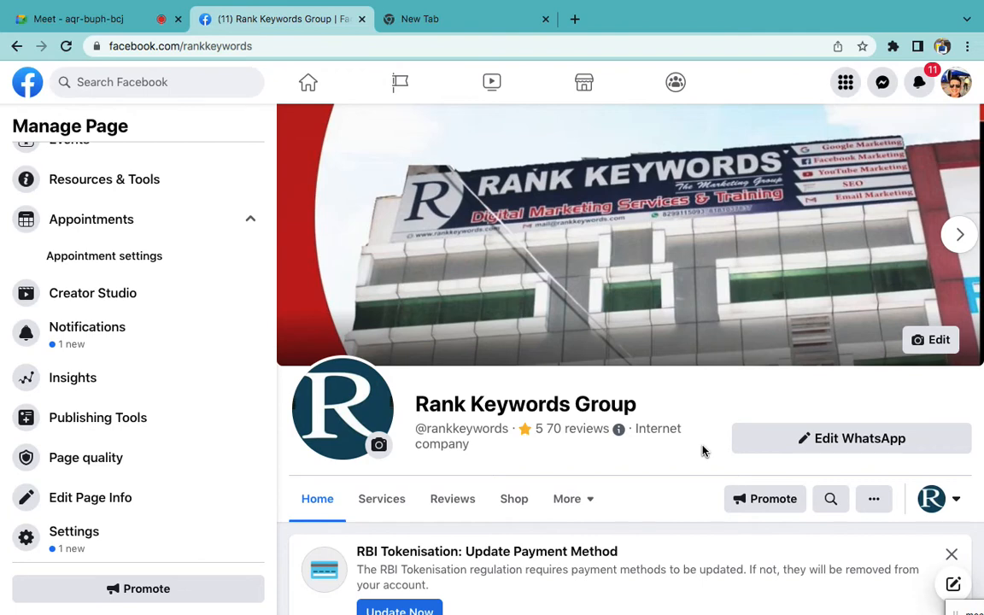
pyautogui.hotkey('ctrl', 'Right')
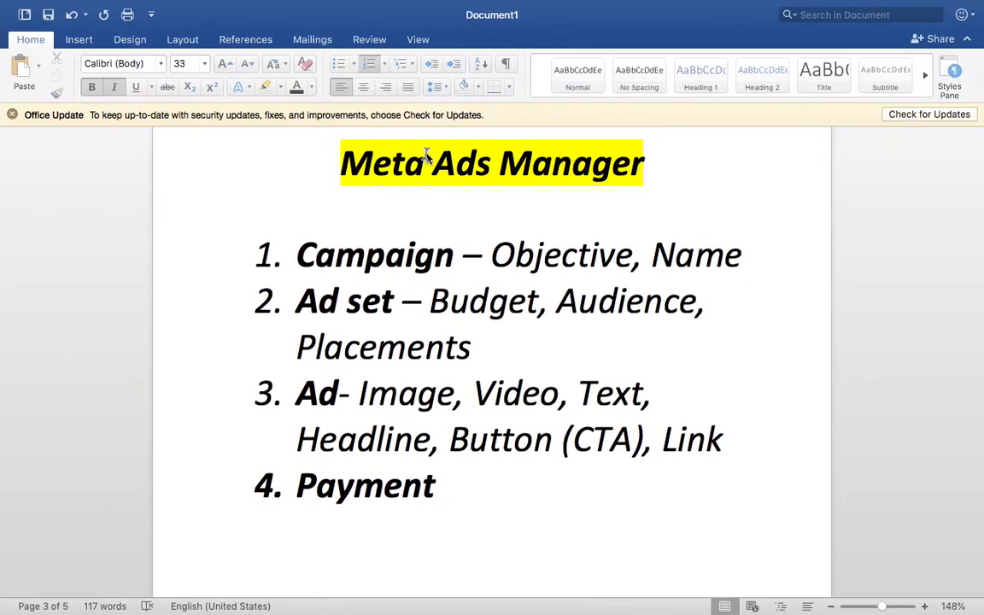
pyautogui.hotkey('ctrl', 'Right')
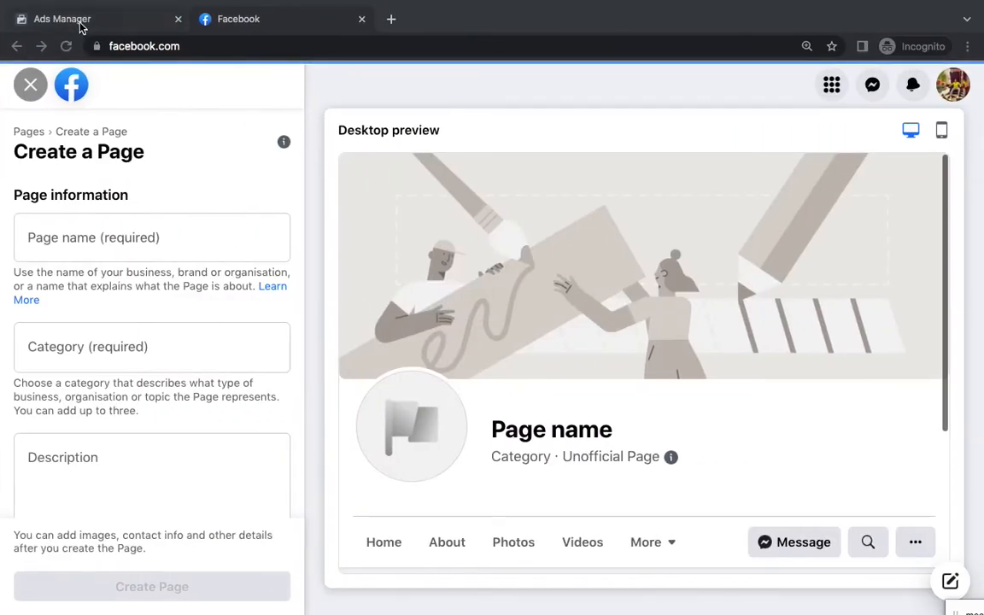
# Dismiss the Add funds prompt and open the Ads Manager campaigns list from All tools
pyautogui.click(81, 25)
pyautogui.click(715, 159)
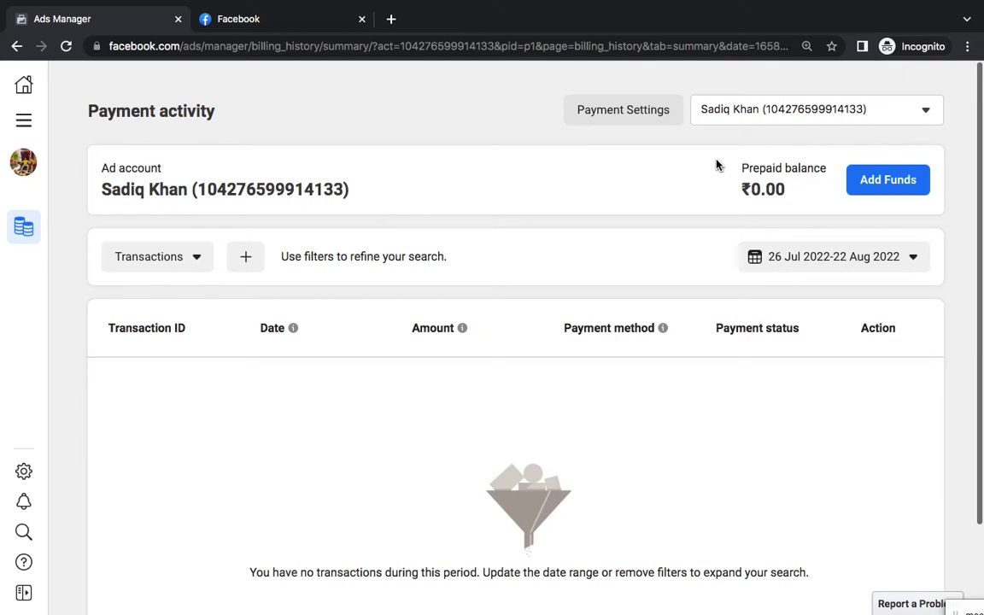
pyautogui.click(23, 120)
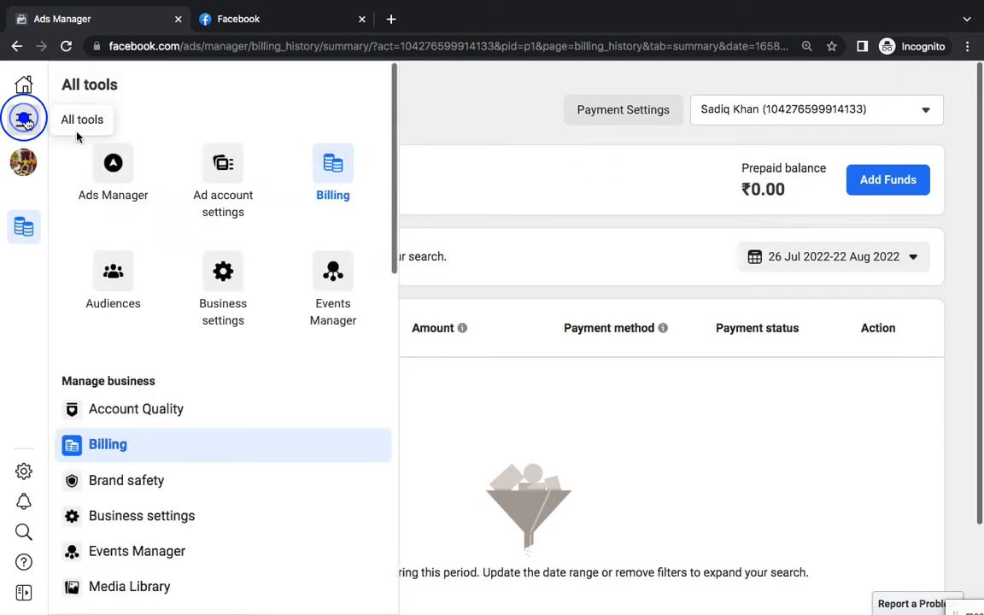
pyautogui.click(137, 180)
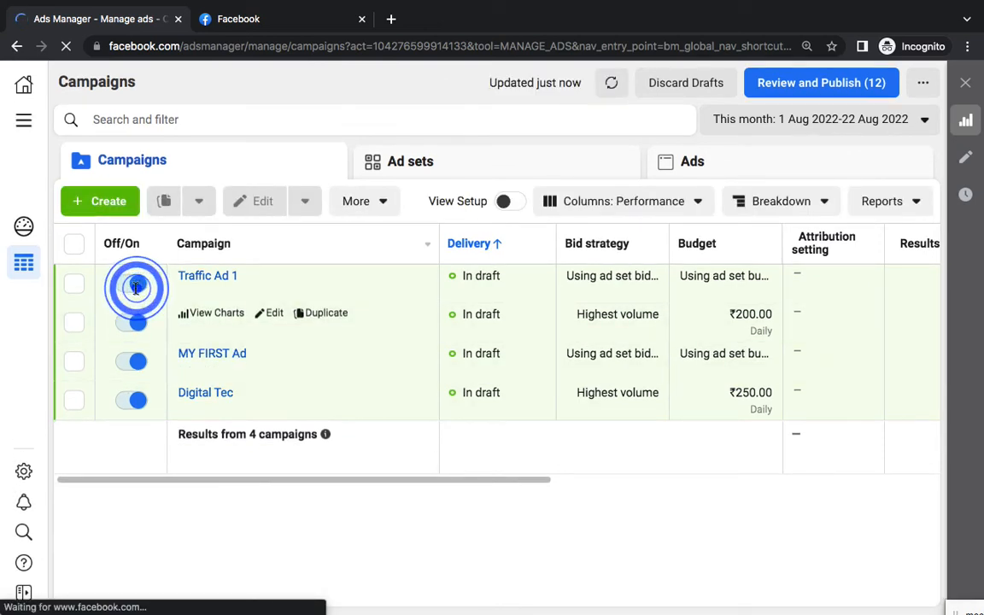
# Turn off the unnamed, MY FIRST Ad, Digital Tec and Traffic Ad 1 campaigns
pyautogui.click(132, 319)
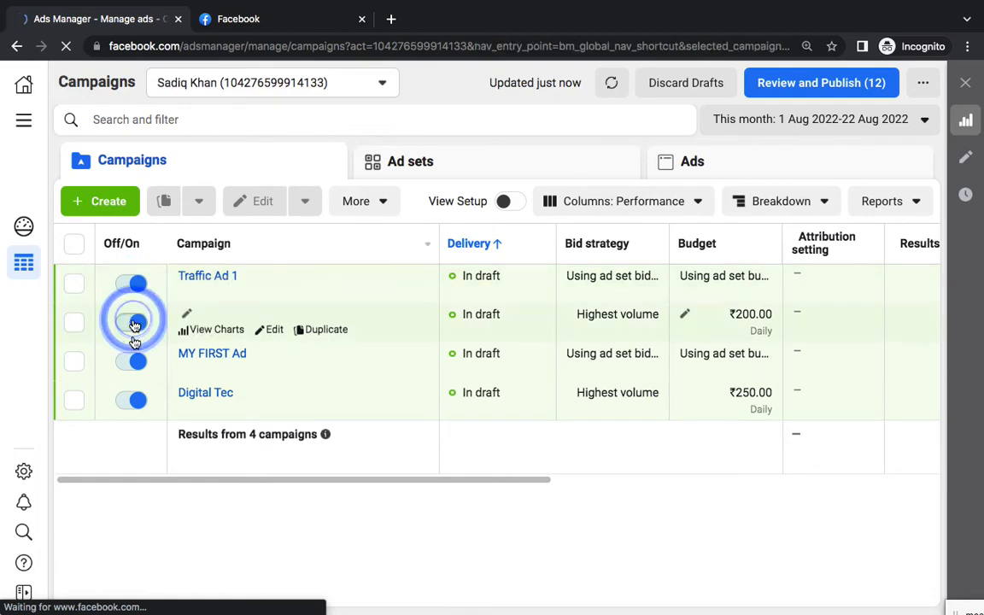
pyautogui.click(132, 363)
pyautogui.click(133, 400)
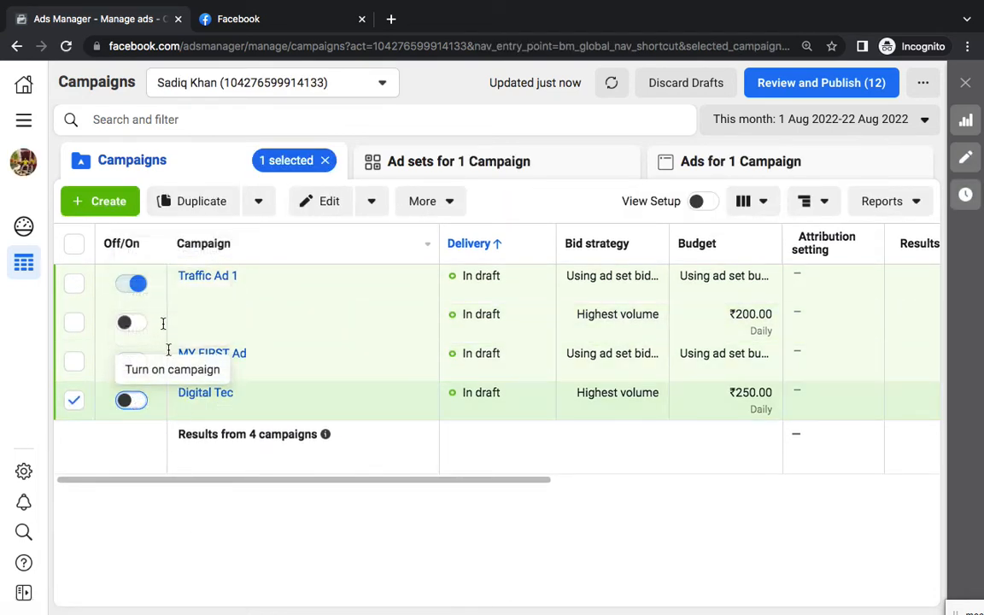
pyautogui.click(135, 284)
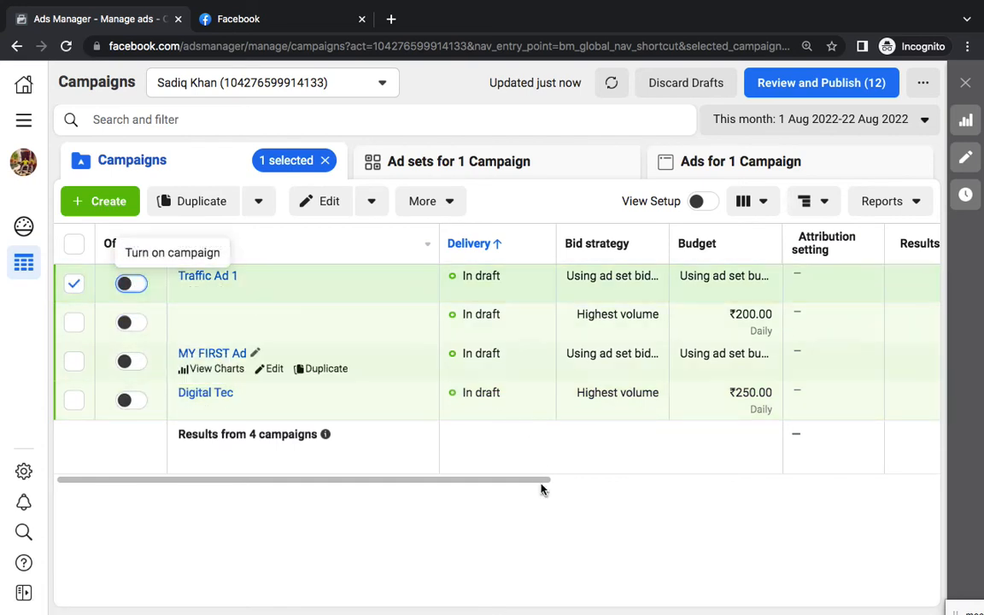
# Bring the Word notes on Meta Ads Manager to the front and scroll through them
pyautogui.moveTo(598, 580)
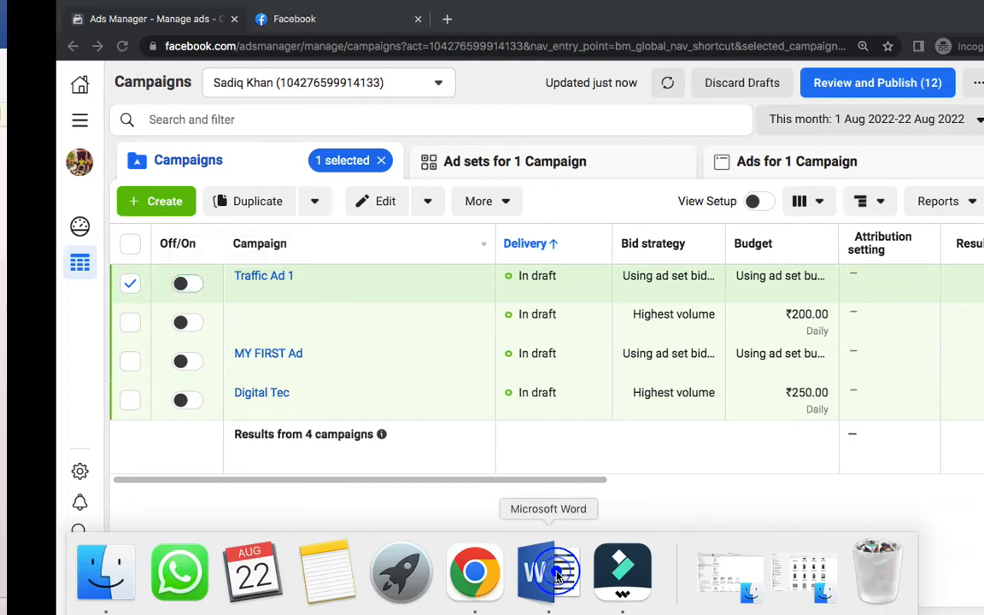
pyautogui.click(555, 577)
pyautogui.scroll(-3, 558, 526)
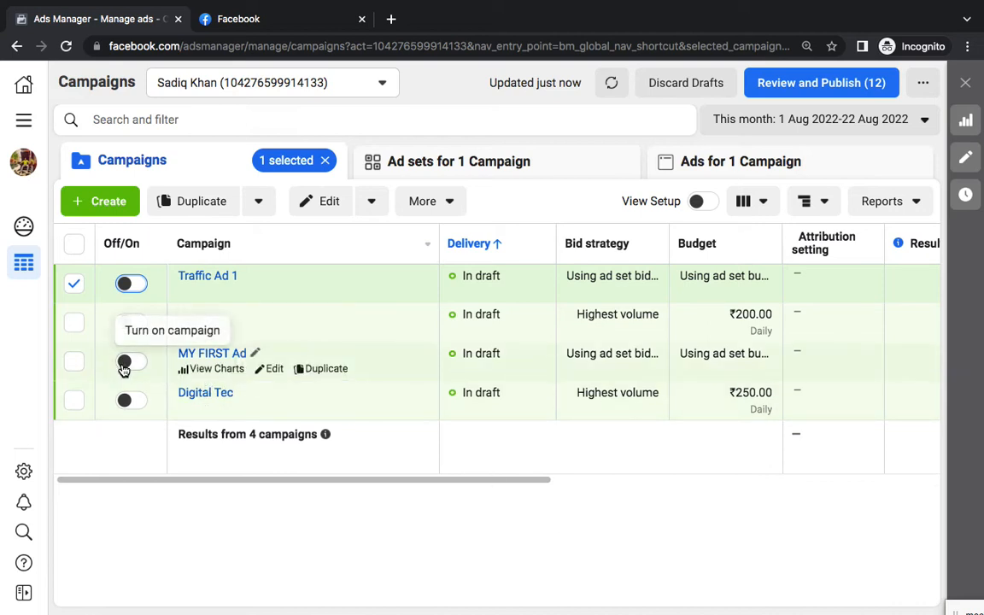
pyautogui.moveTo(633, 612)
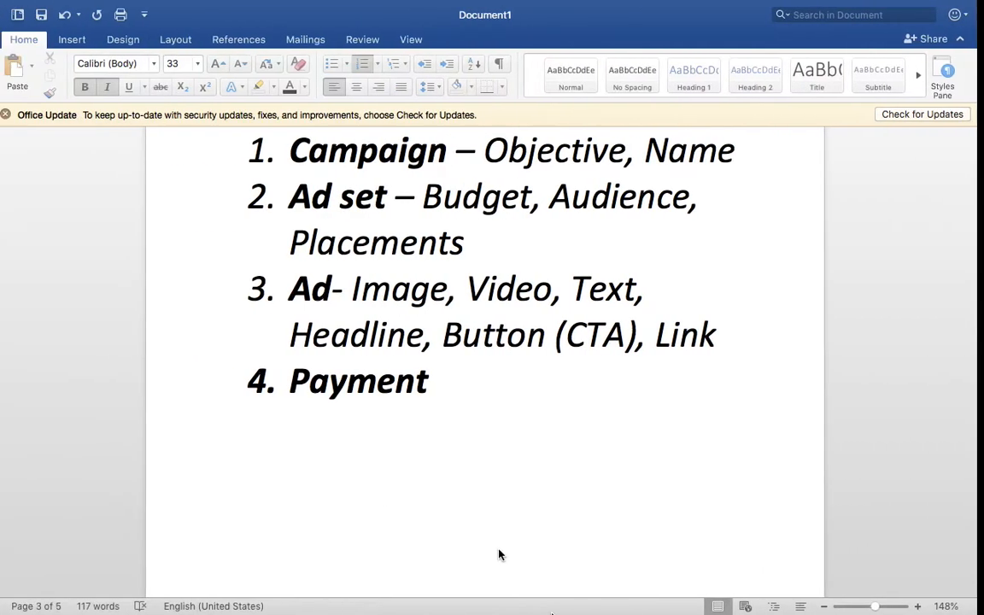
# Select only the unnamed ₹200-daily second campaign, deselecting Traffic Ad 1
pyautogui.press('Return')
pyautogui.press('Return')
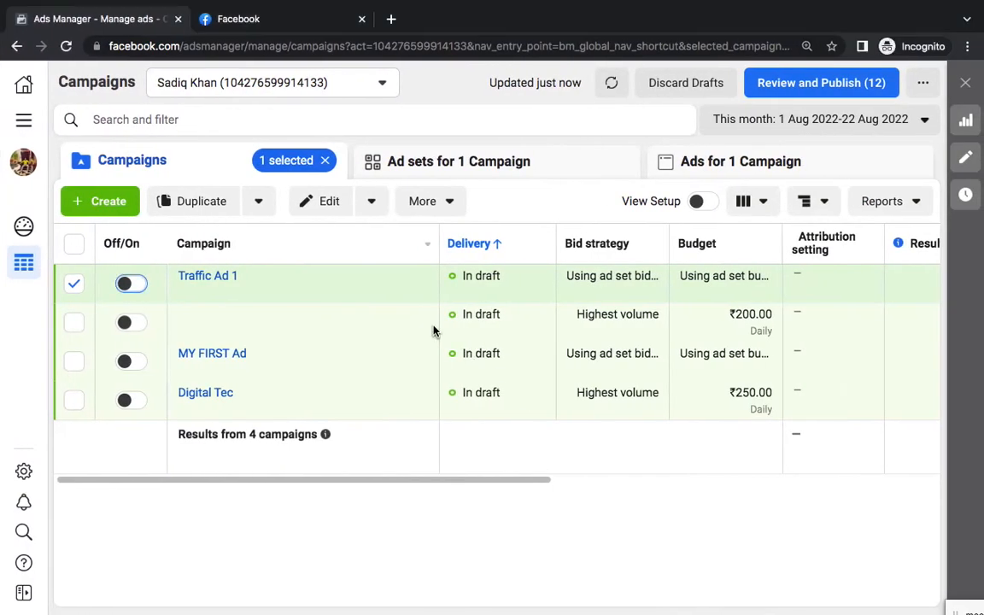
pyautogui.click(23, 124)
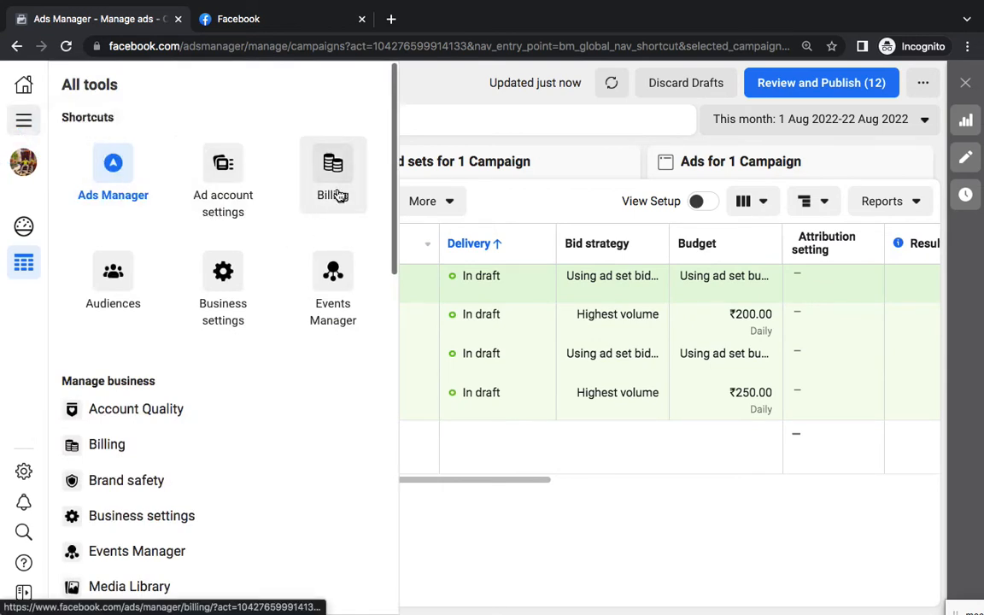
pyautogui.click(477, 504)
pyautogui.moveTo(197, 288)
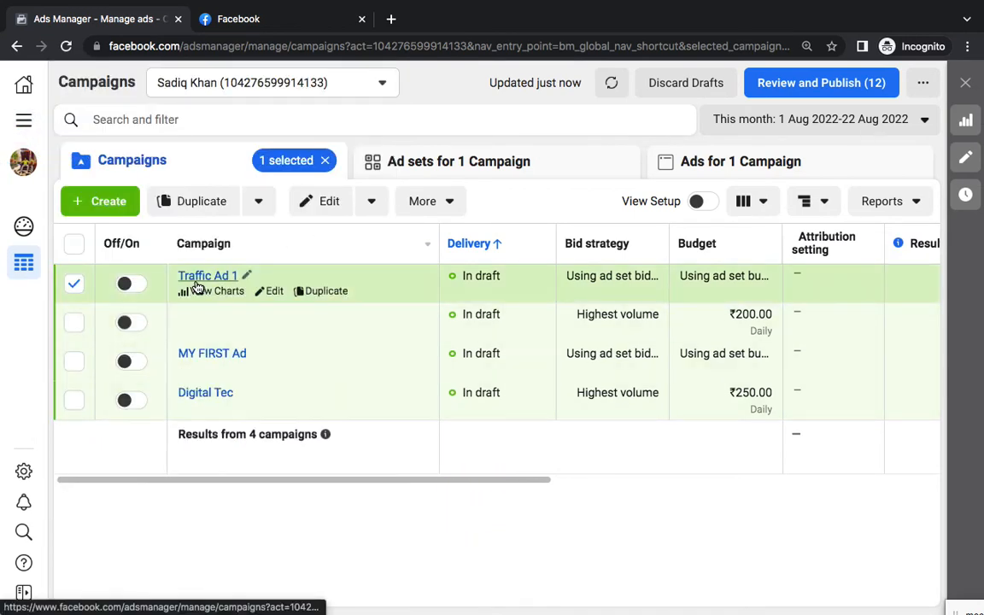
pyautogui.moveTo(196, 358)
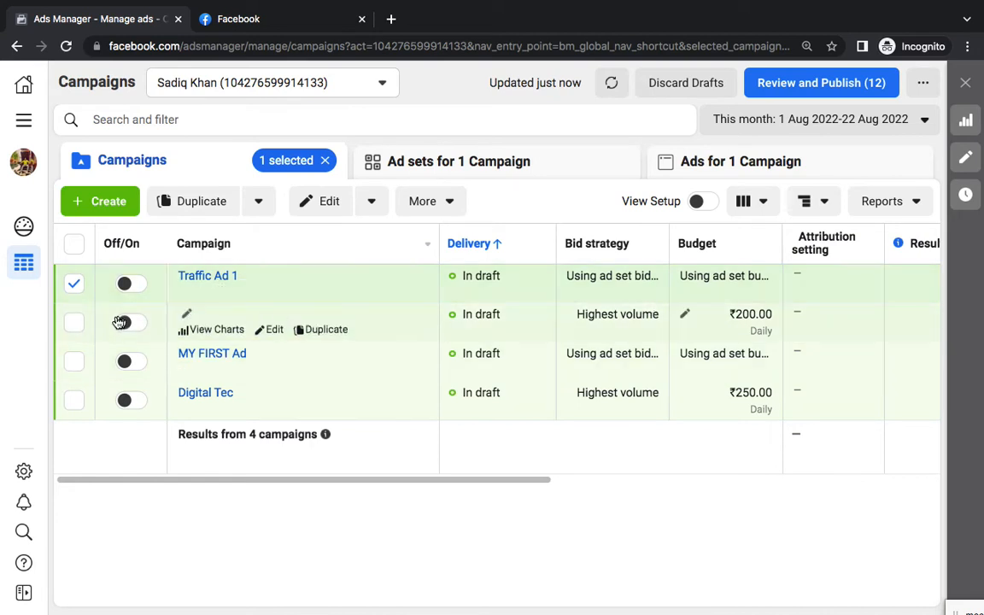
pyautogui.click(75, 323)
pyautogui.click(72, 284)
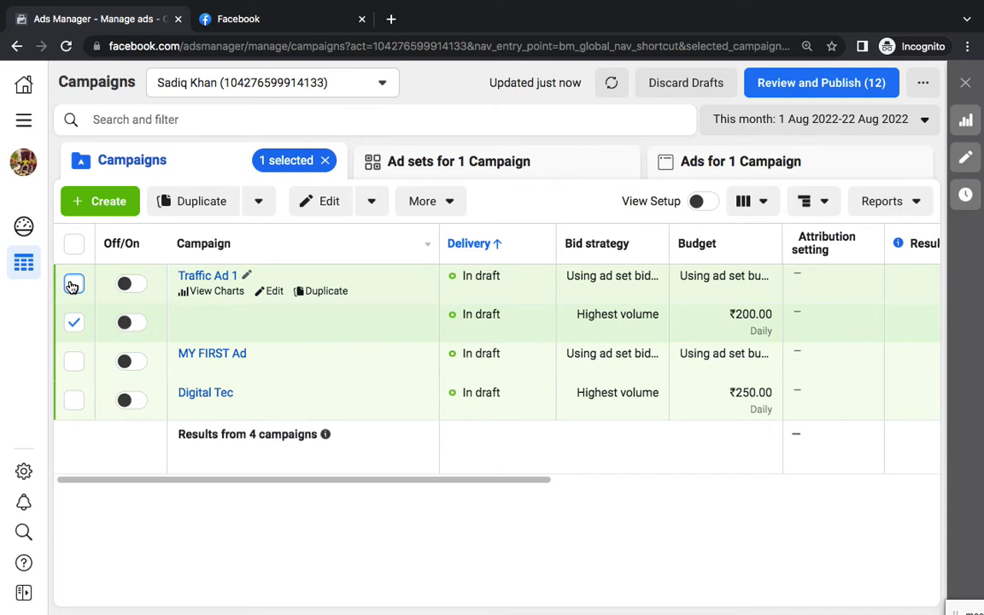
pyautogui.click(73, 320)
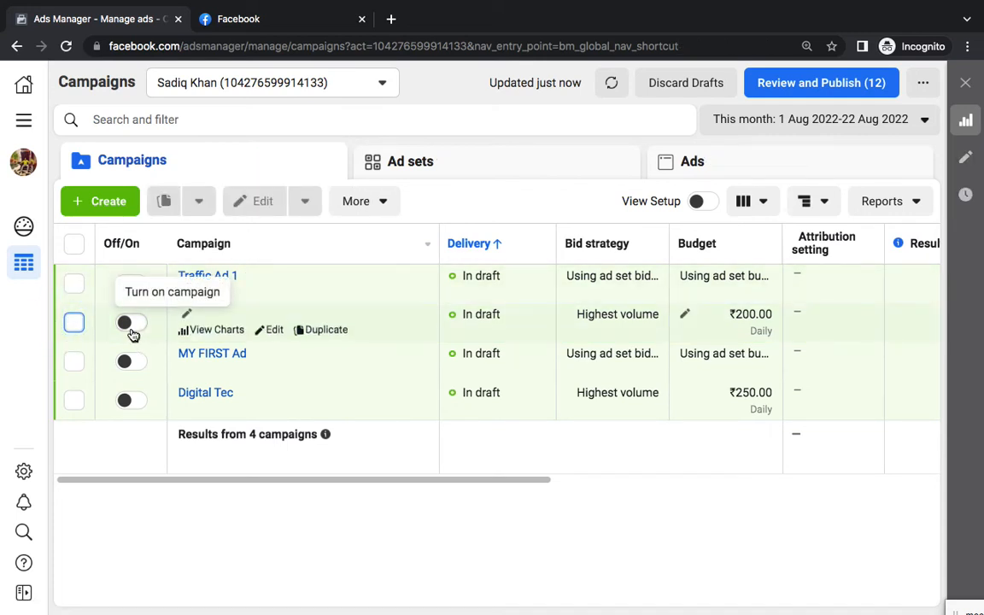
pyautogui.click(74, 322)
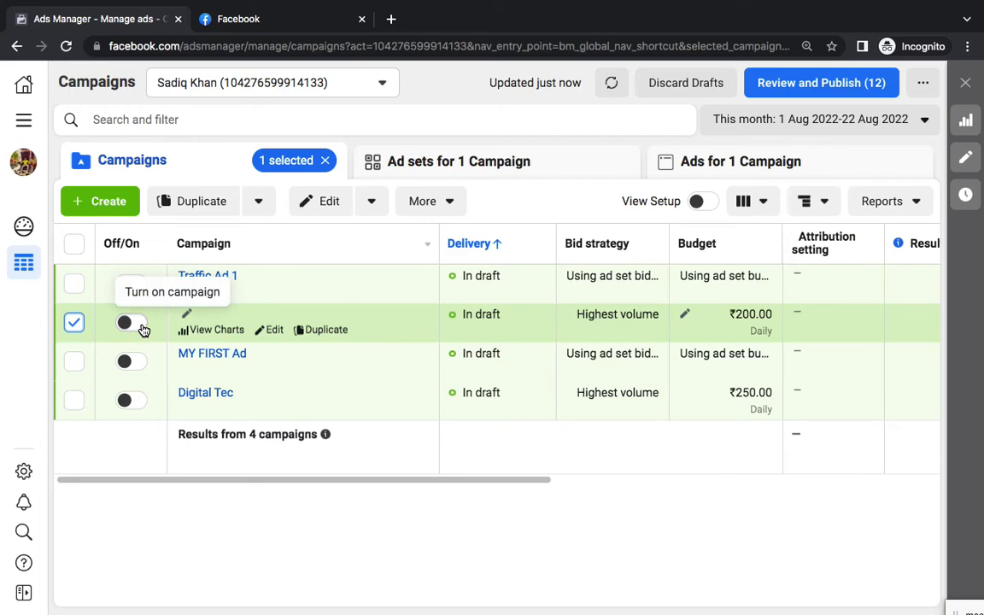
# Switch to the Word notes and open a blank line below the Payment item
pyautogui.hotkey('ctrl', 'Left')
pyautogui.scroll(3, 485, 421)
pyautogui.scroll(-2, 488, 418)
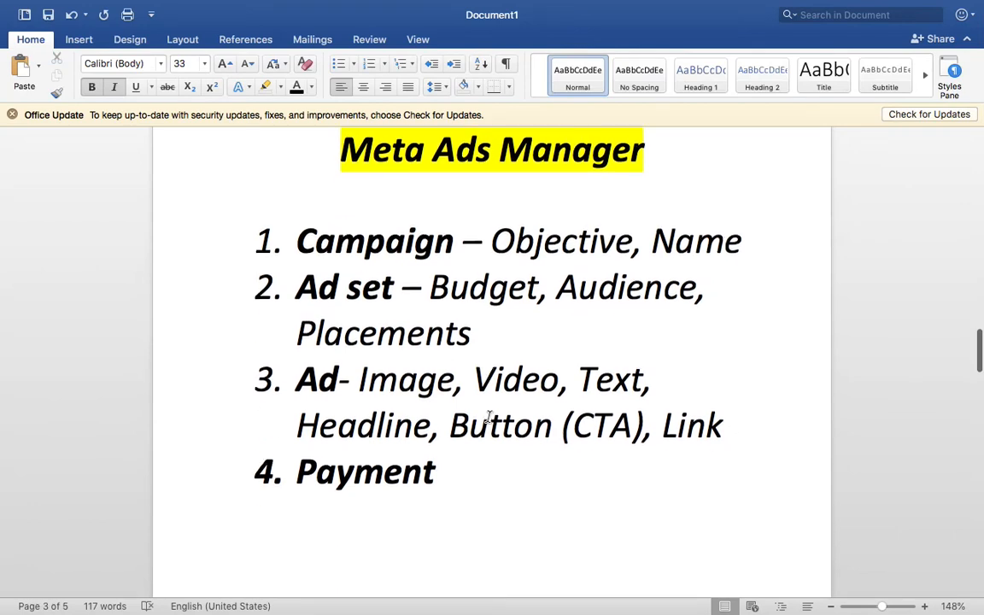
pyautogui.scroll(1, 489, 418)
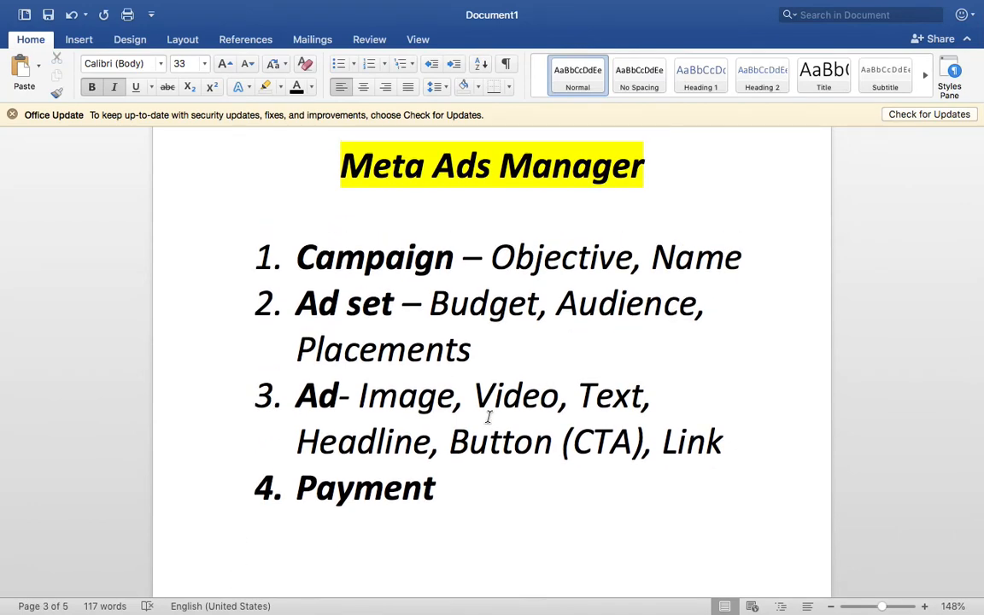
pyautogui.scroll(-5, 489, 417)
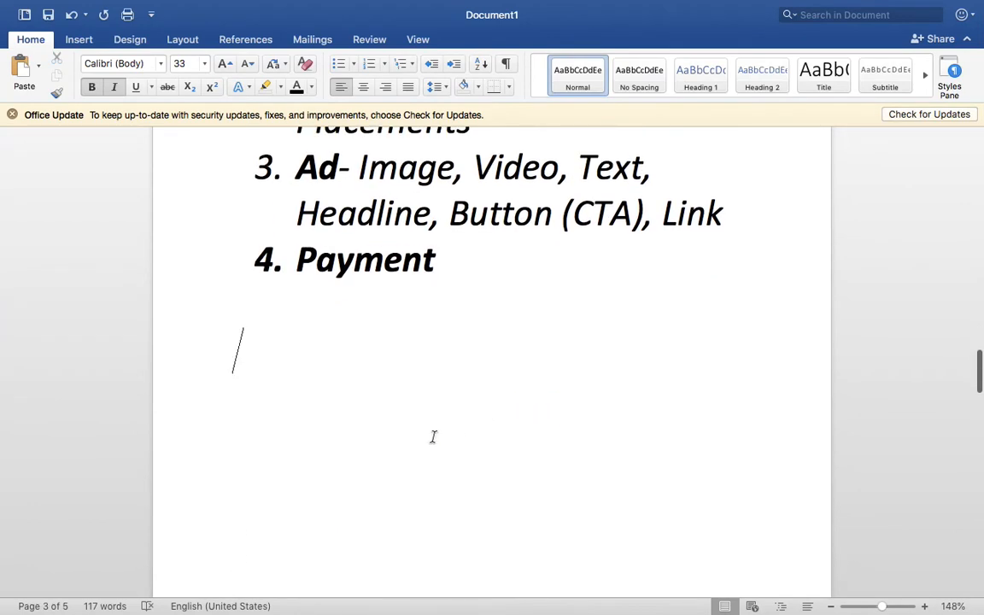
pyautogui.scroll(-1, 433, 437)
pyautogui.press('Return')
pyautogui.press('Return')
pyautogui.press('Return')
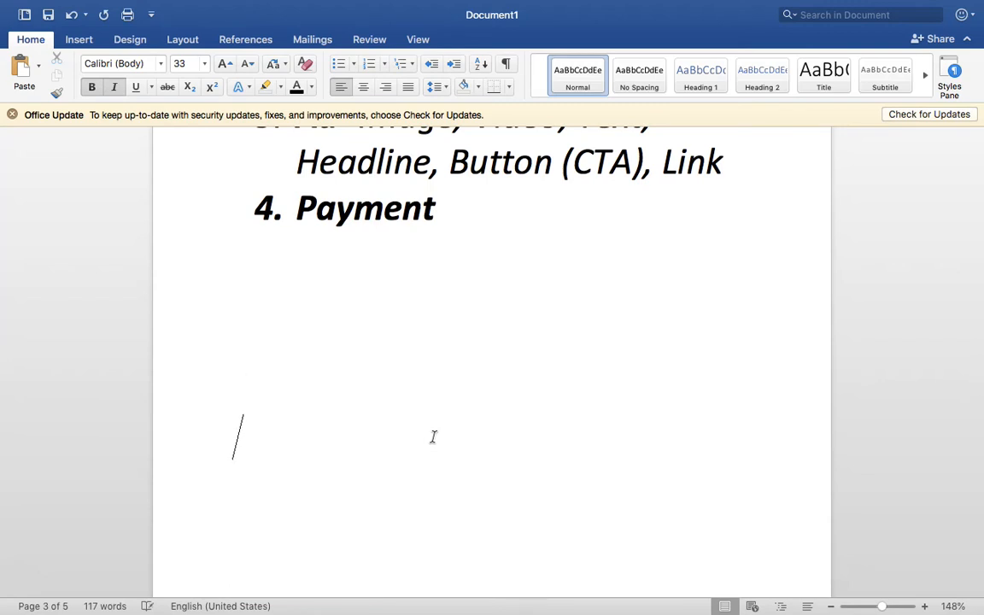
pyautogui.press('Up')
pyautogui.press('Up')
pyautogui.press('Up')
# Type an arrow-bulleted list with Call Ad, Whatsapp Ad and Message Ad
pyautogui.write('> ')
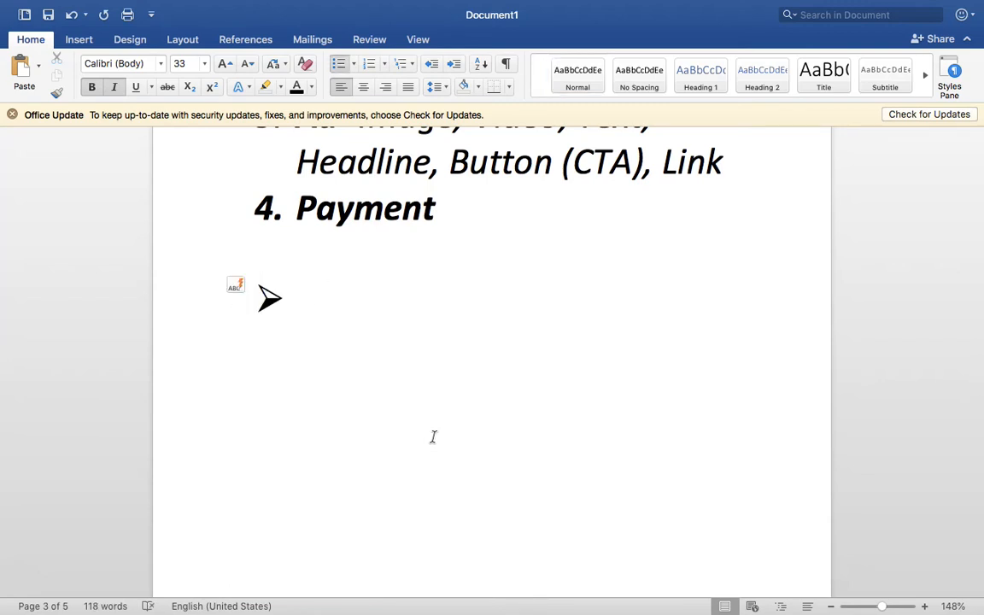
pyautogui.write('Call Ad')
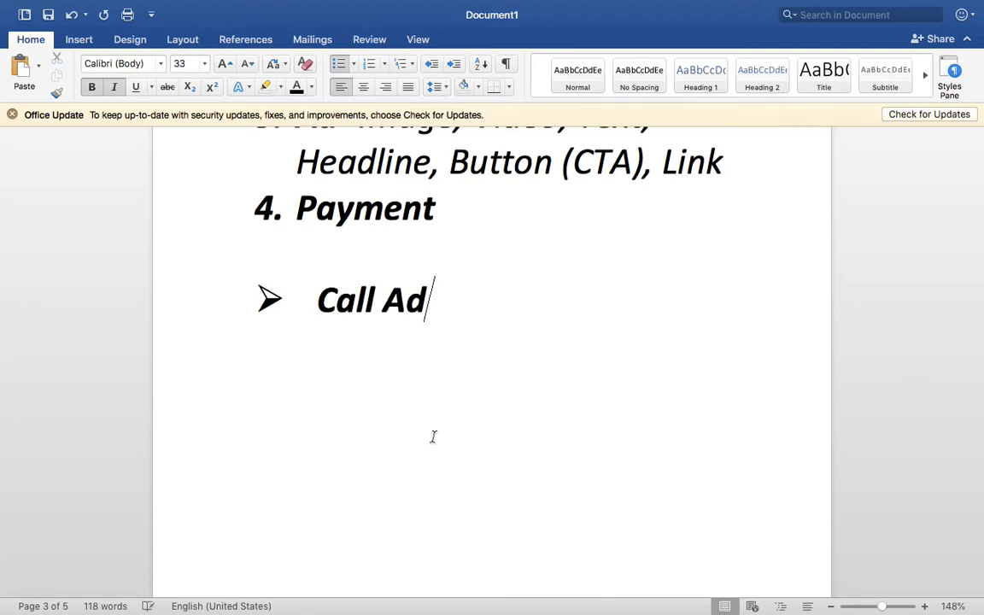
pyautogui.press('Return')
pyautogui.write('Whatsapp A')
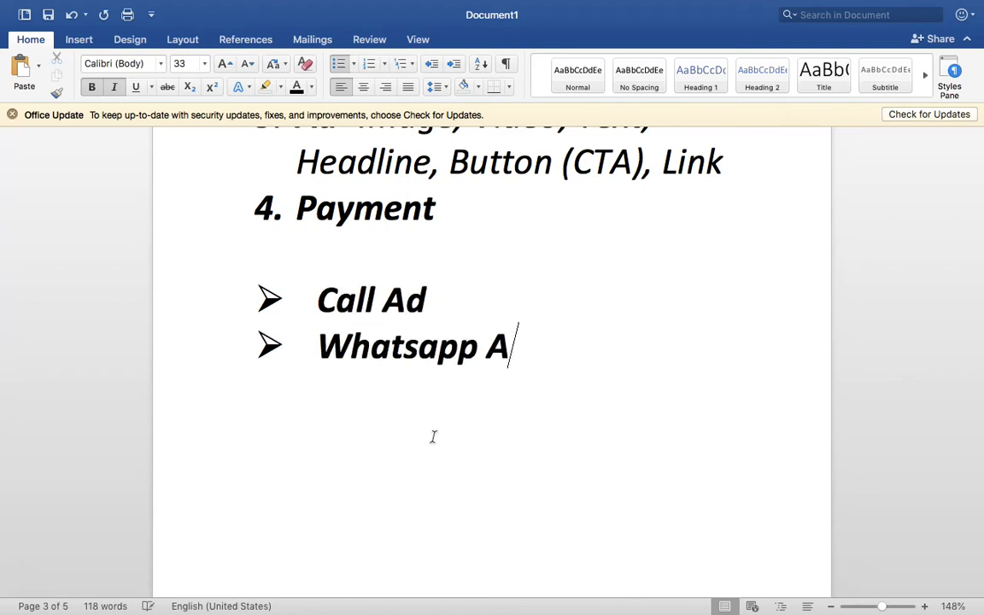
pyautogui.write('d')
pyautogui.press('Return')
pyautogui.write('Message ')
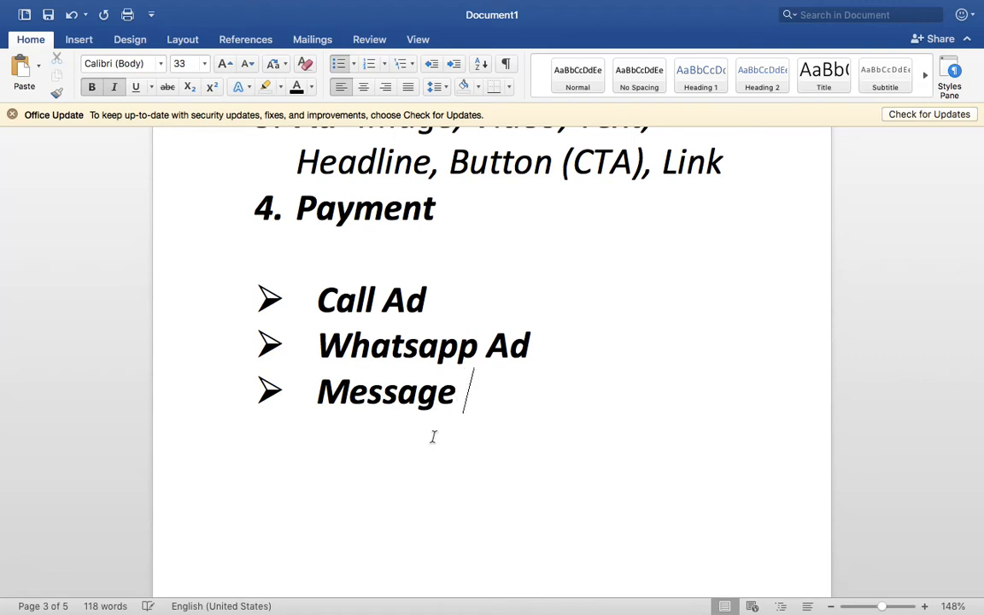
pyautogui.write('Ad')
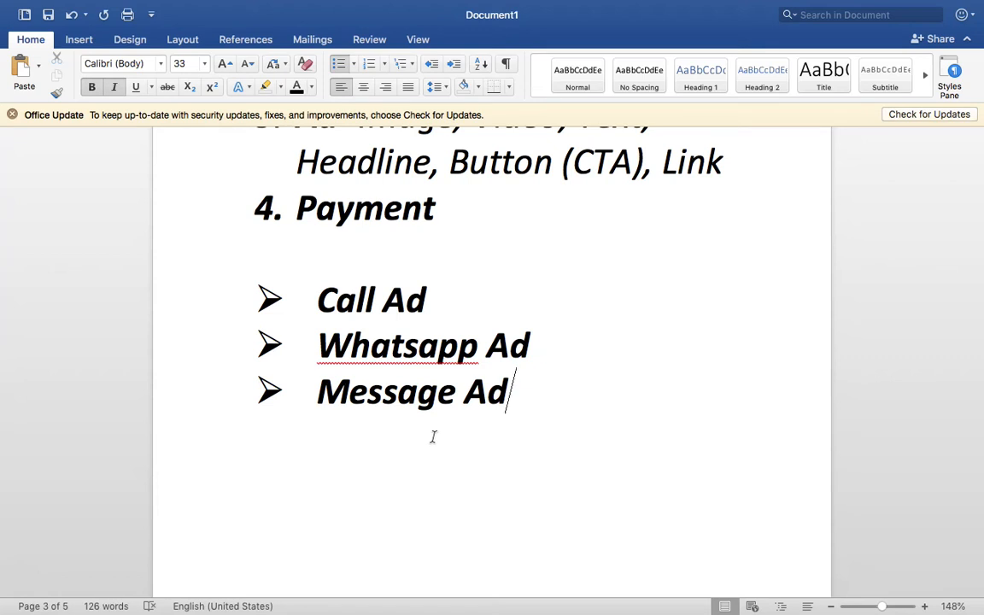
pyautogui.press('Up')
pyautogui.write('s')
pyautogui.press('BackSpace')
pyautogui.scroll(5, 434, 437)
pyautogui.scroll(-2, 433, 437)
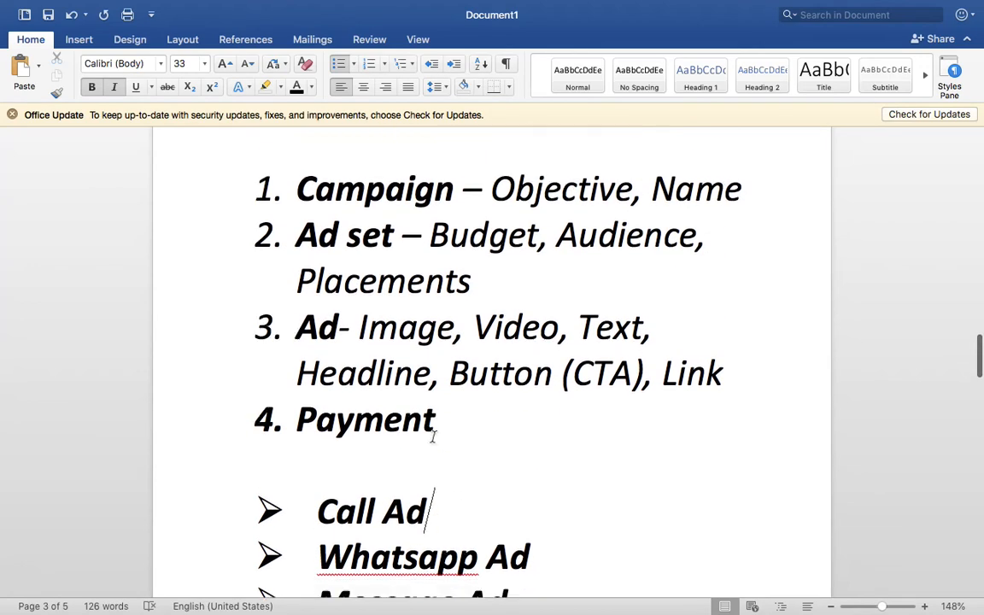
pyautogui.scroll(-3, 433, 436)
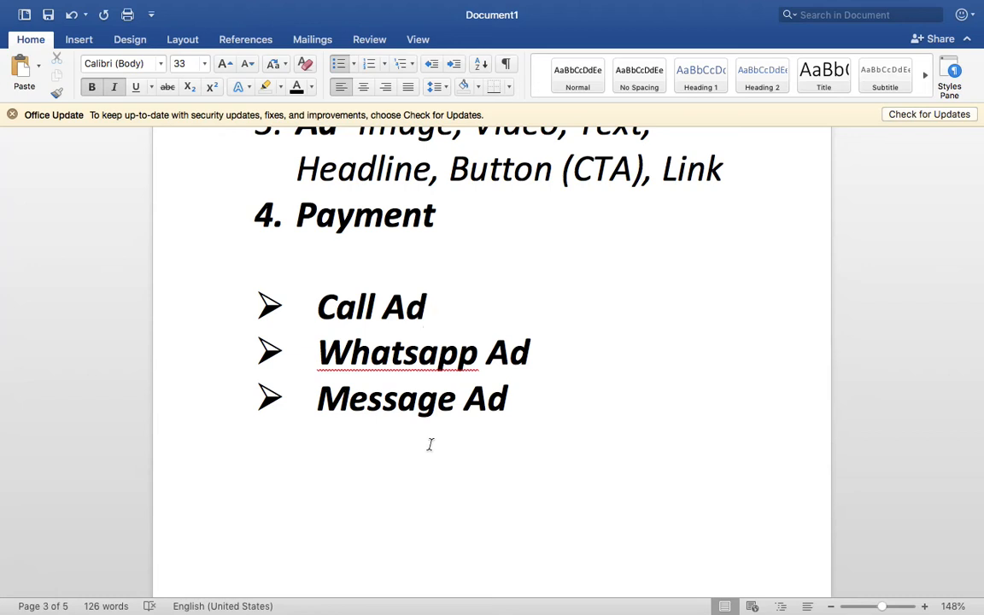
pyautogui.tripleClick(376, 303)
# Select the Call Ad, Whatsapp Ad and Message Ad bullet lines
pyautogui.doubleClick(375, 303)
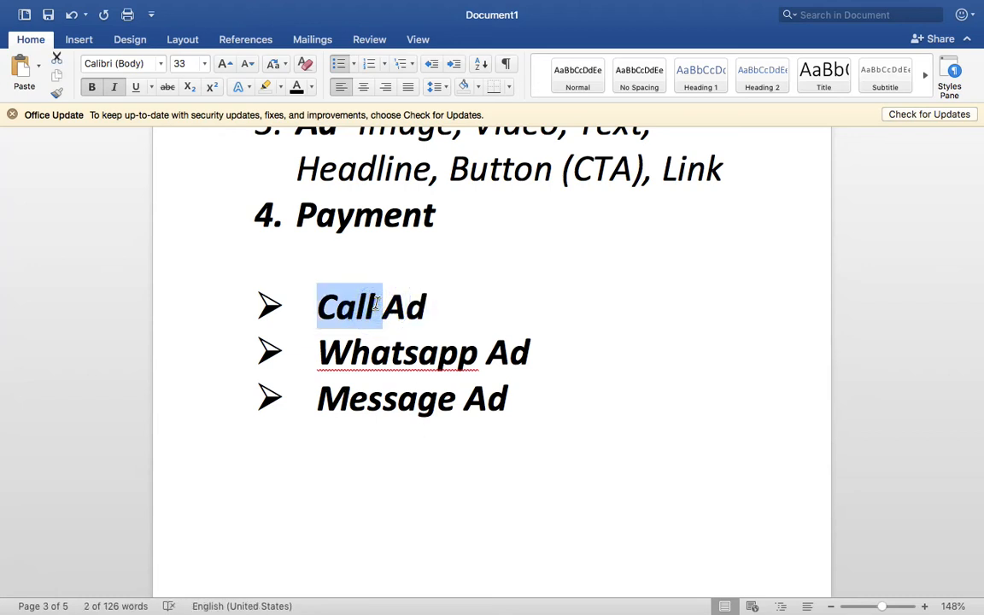
pyautogui.tripleClick(376, 303)
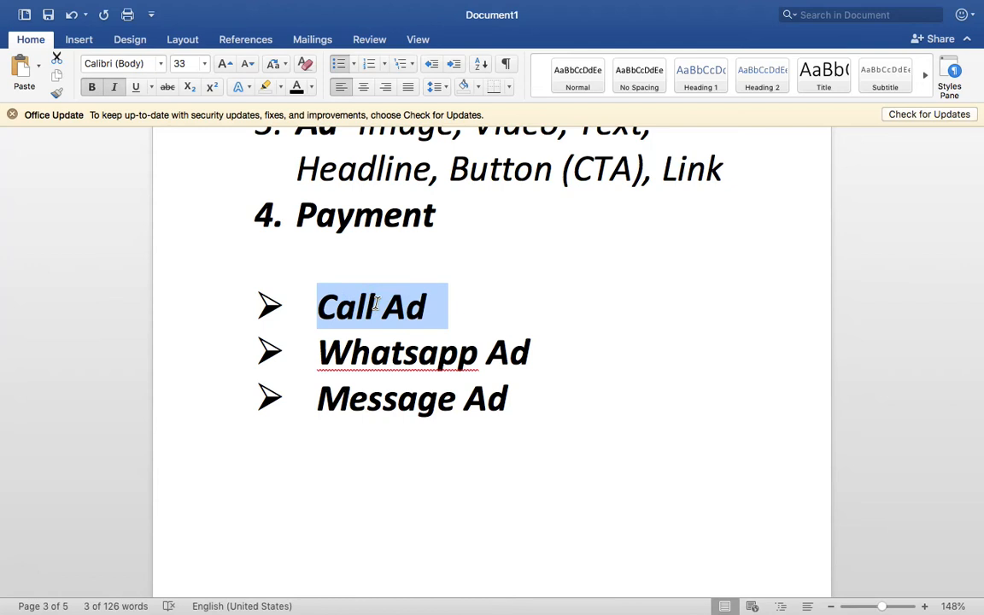
pyautogui.doubleClick(389, 351)
pyautogui.tripleClick(390, 351)
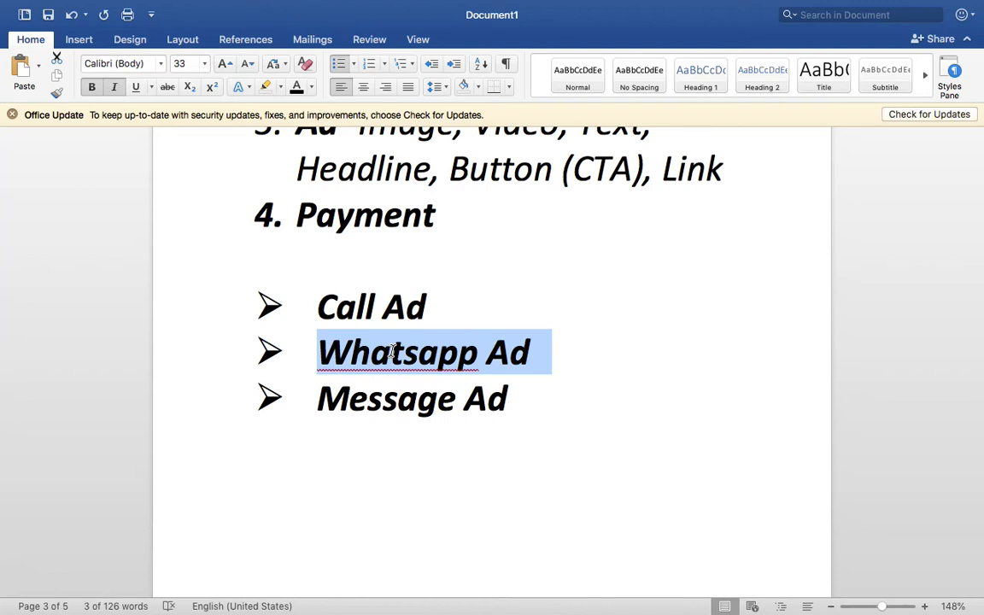
pyautogui.doubleClick(395, 399)
pyautogui.tripleClick(395, 399)
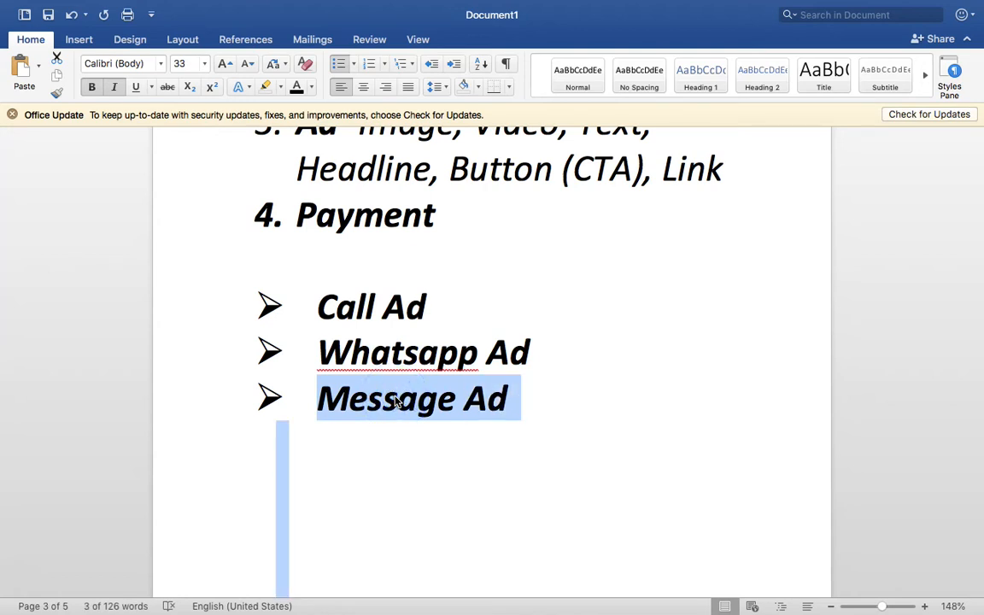
pyautogui.click(567, 428)
pyautogui.doubleClick(566, 428)
pyautogui.hotkey('shift', 'Up')
pyautogui.hotkey('shift', 'Up')
pyautogui.hotkey('shift', 'Up')
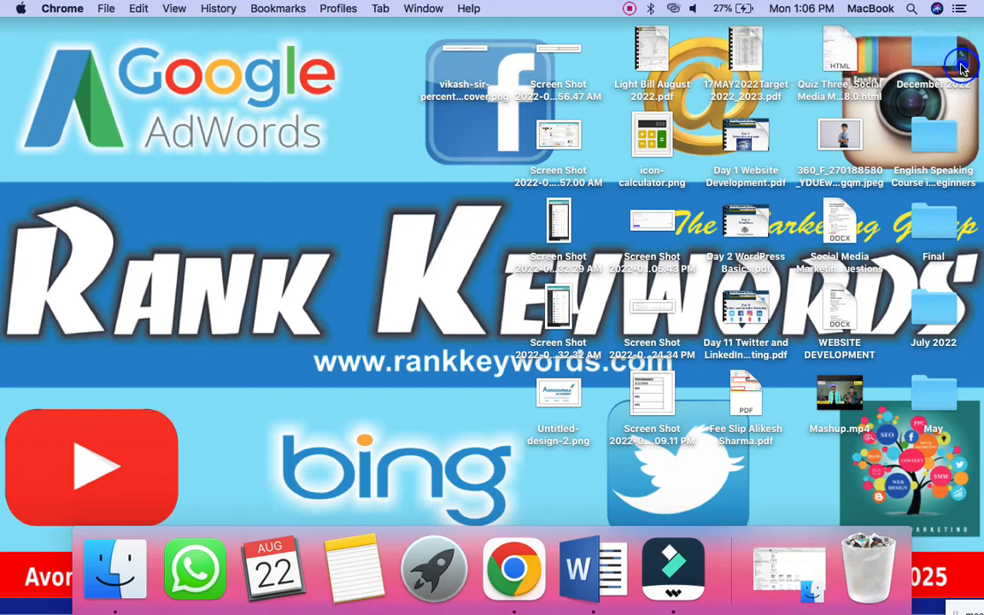
# Drag-select all three bullet lines and remove their bold with Cmd+B
pyautogui.hotkey('ctrl', 'Right')
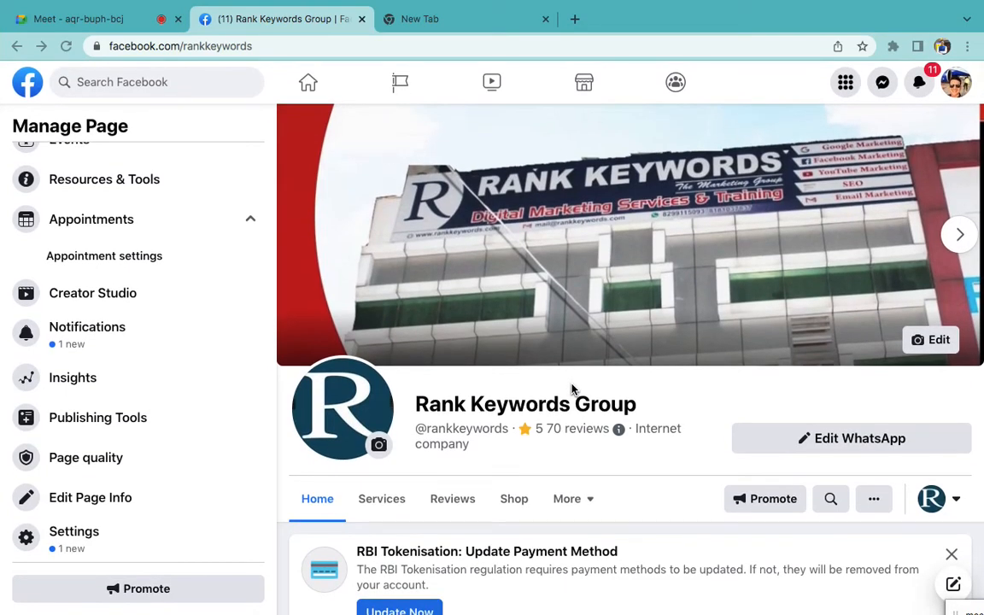
pyautogui.hotkey('ctrl', 'Right')
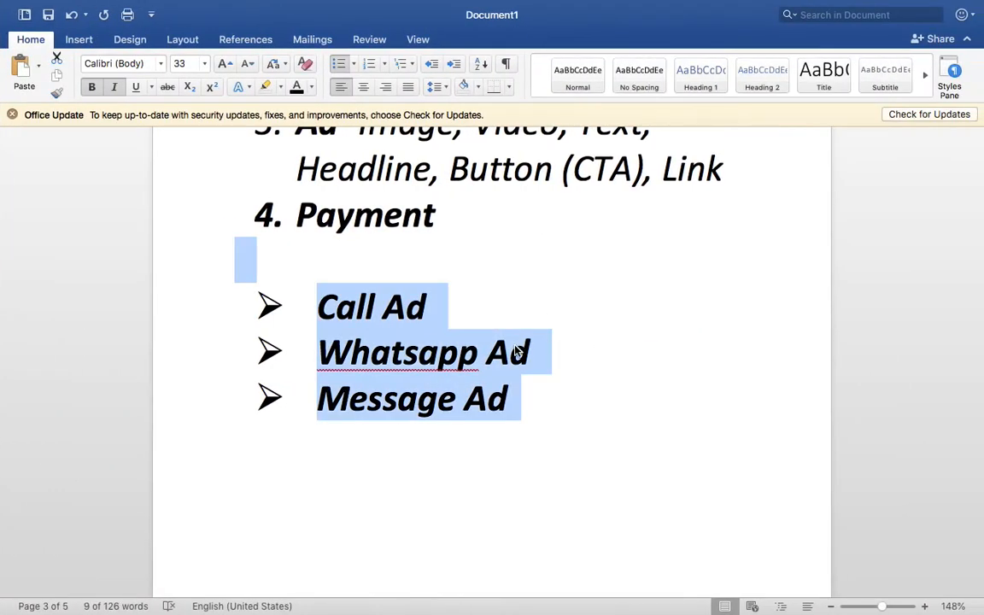
pyautogui.tripleClick(513, 351)
pyautogui.click(512, 397)
pyautogui.moveTo(512, 397); pyautogui.dragTo(318, 324)
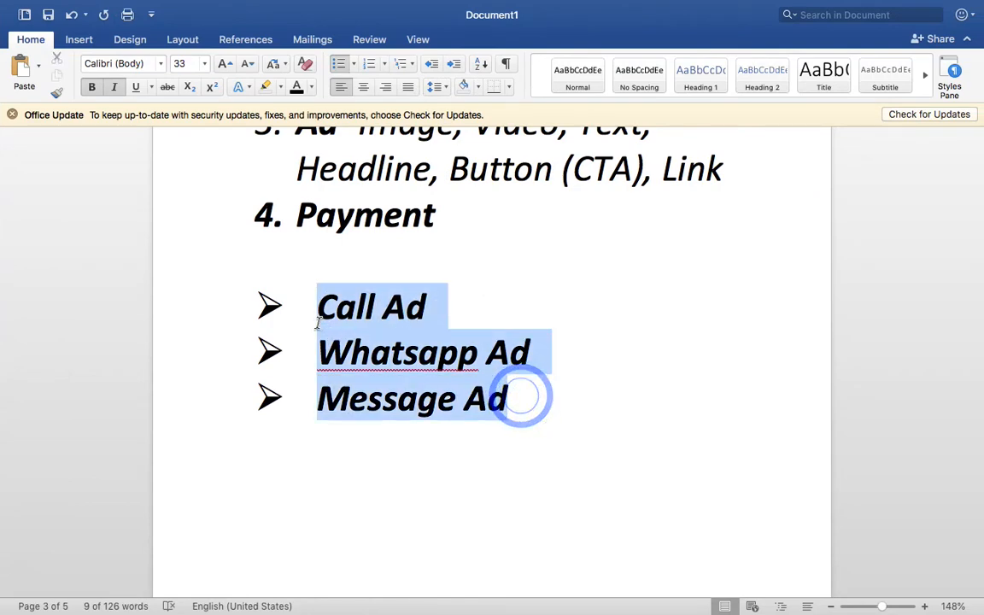
pyautogui.press('super+b')
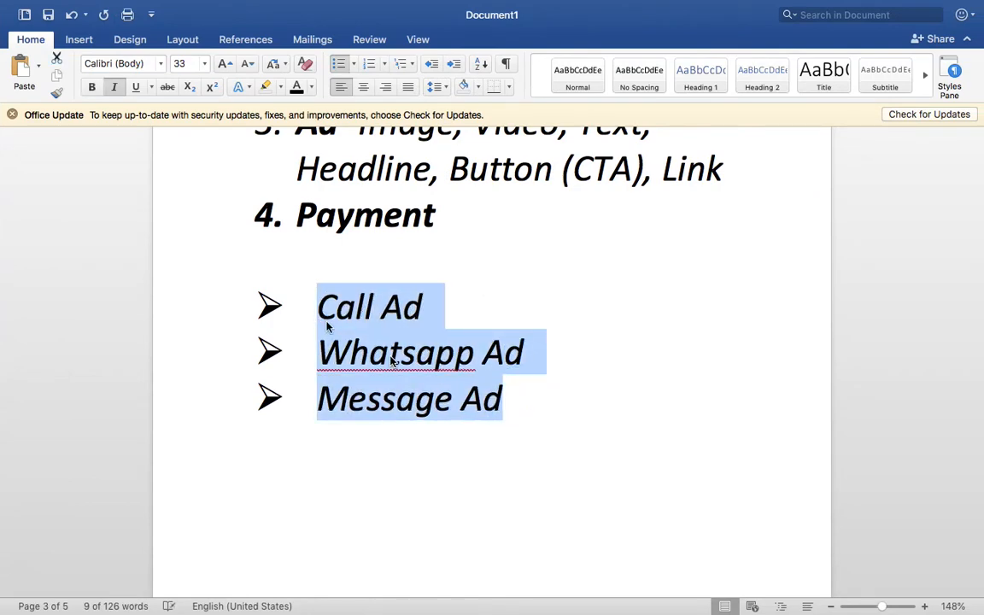
pyautogui.hotkey('ctrl', 'Left')
pyautogui.scroll(5, 147, 257)
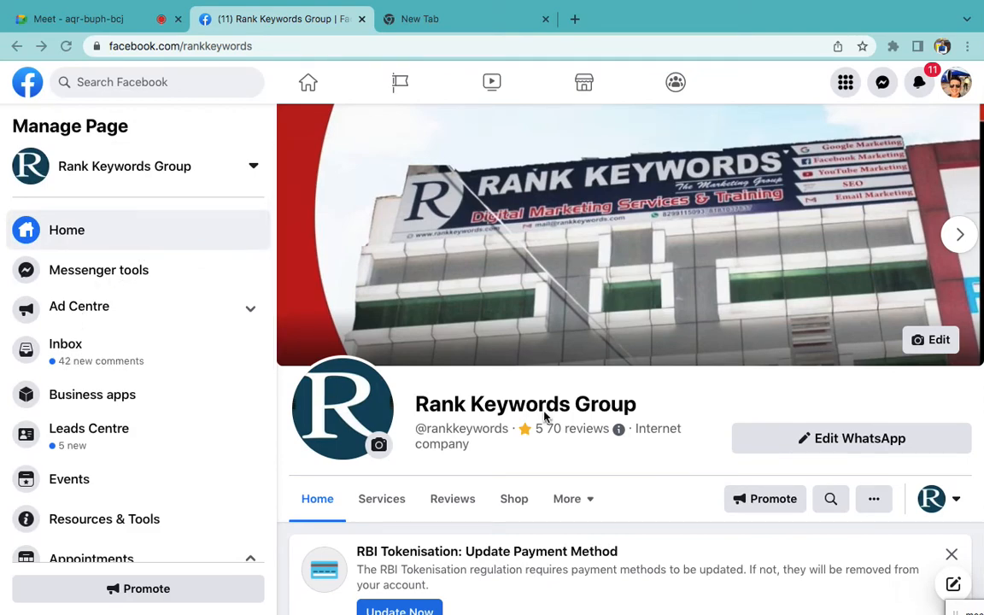
pyautogui.hotkey('ctrl', 'Right')
pyautogui.hotkey('ctrl', 'Right')
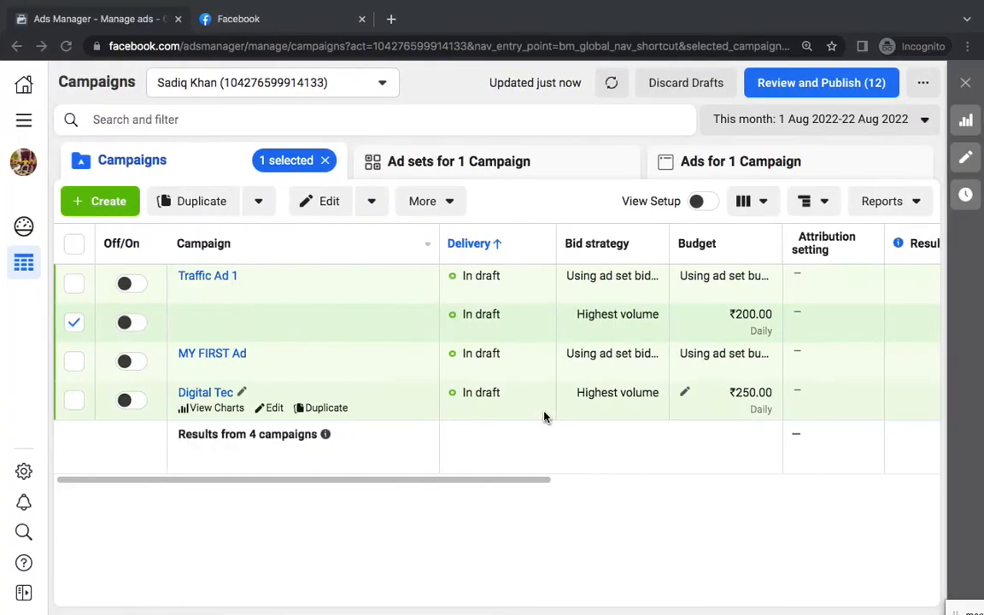
# Close the Facebook page tab and leave all campaigns unselected
pyautogui.click(362, 18)
pyautogui.click(74, 245)
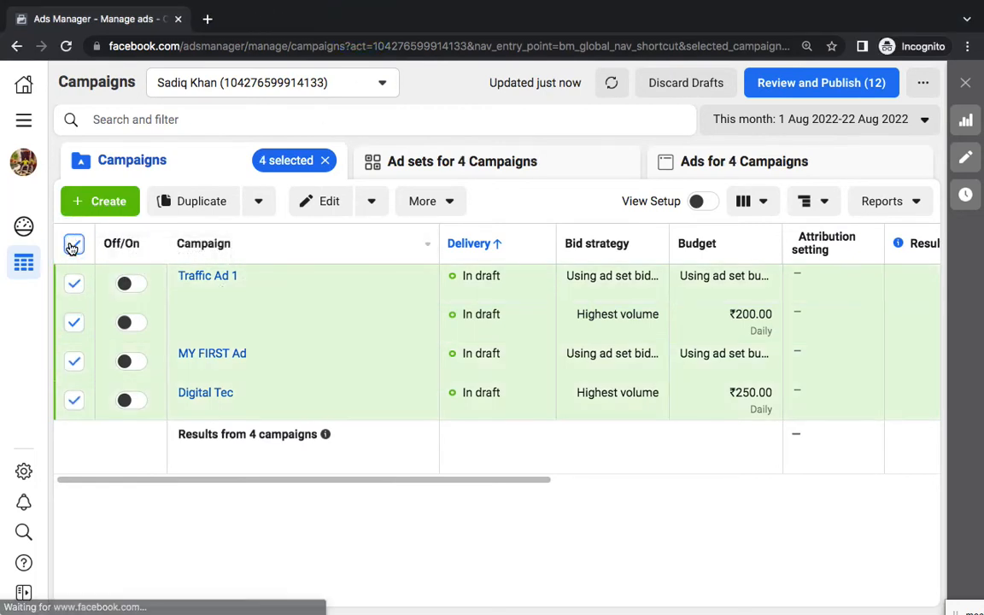
pyautogui.click(74, 245)
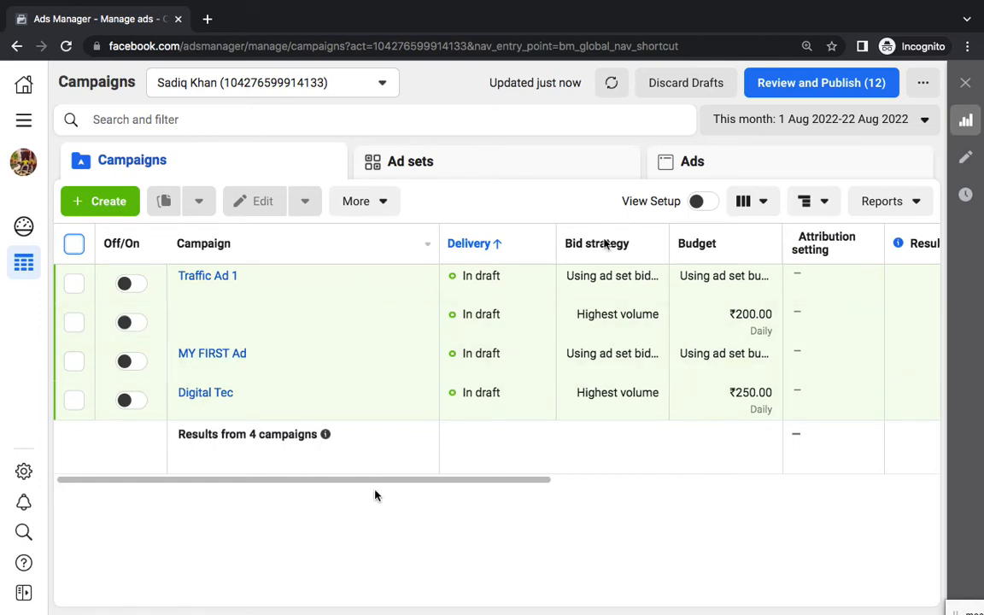
pyautogui.click(259, 544)
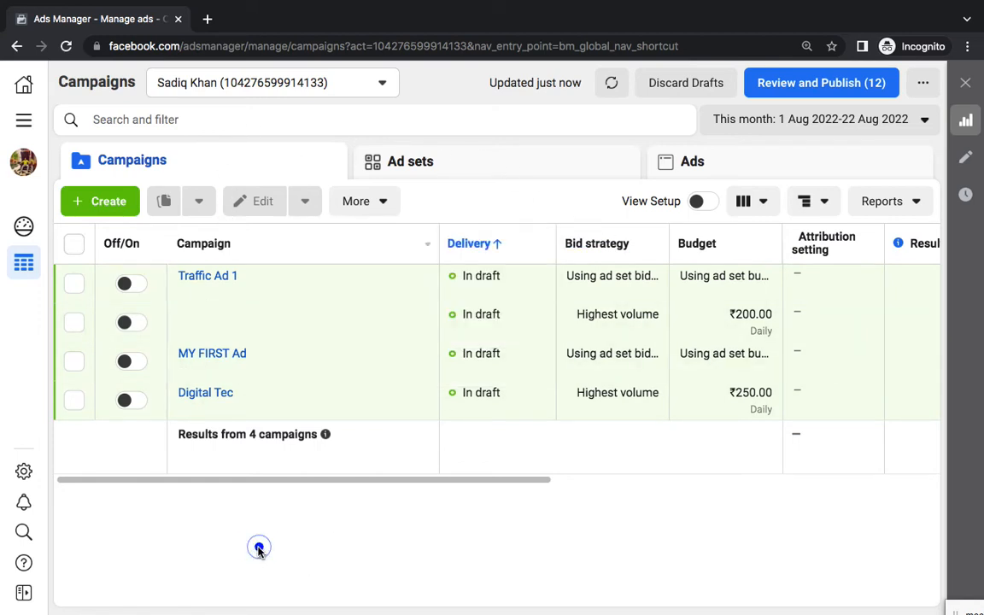
# Create a new campaign with the Traffic objective and continue to its setup
pyautogui.click(94, 205)
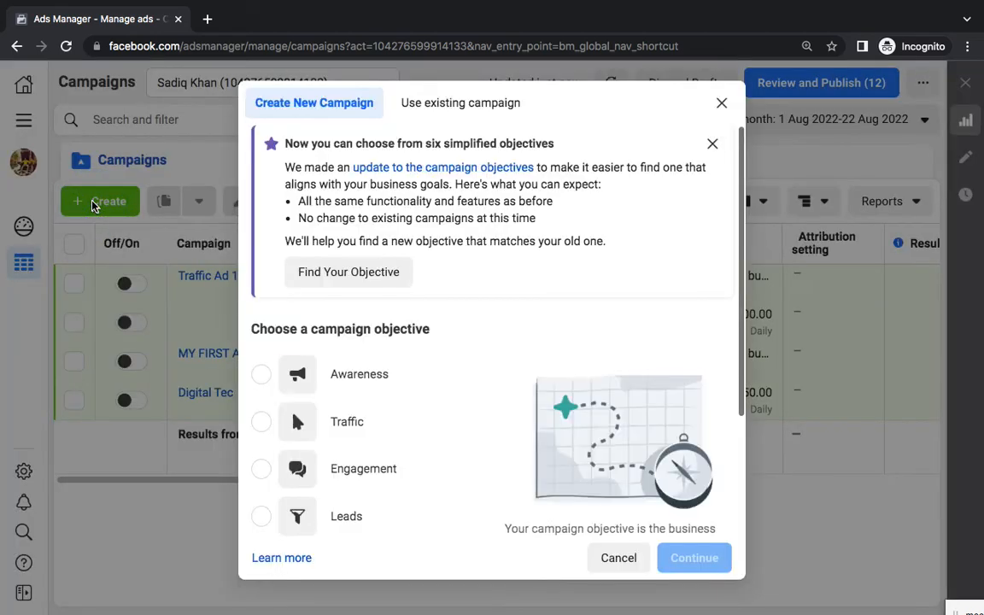
pyautogui.click(712, 143)
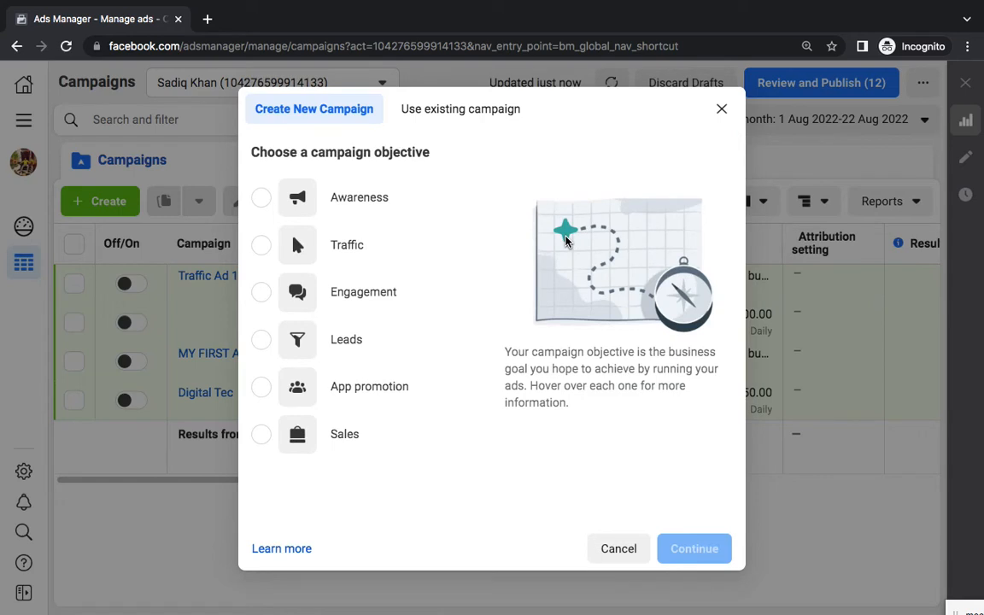
pyautogui.click(263, 339)
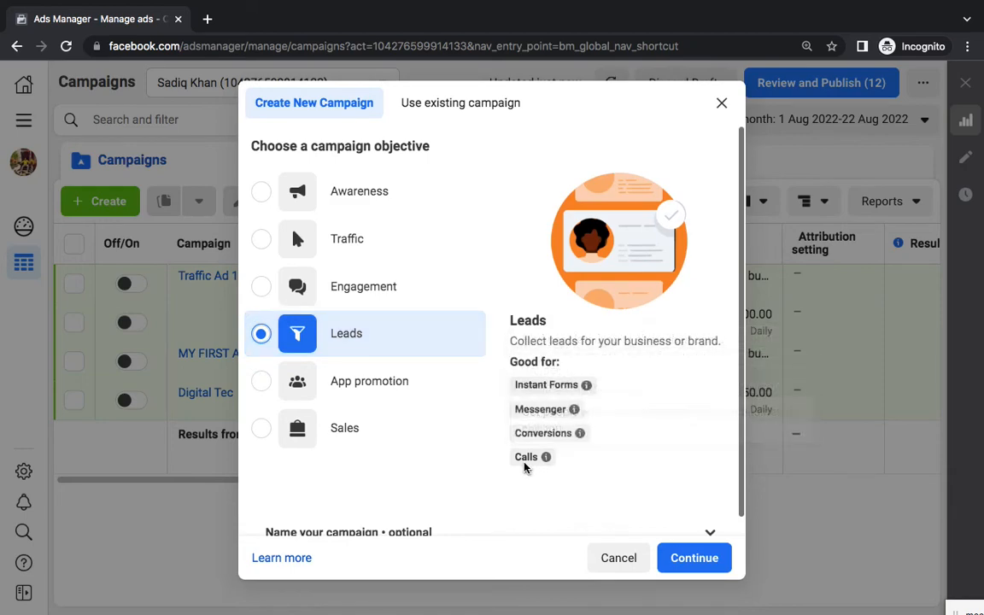
pyautogui.click(357, 249)
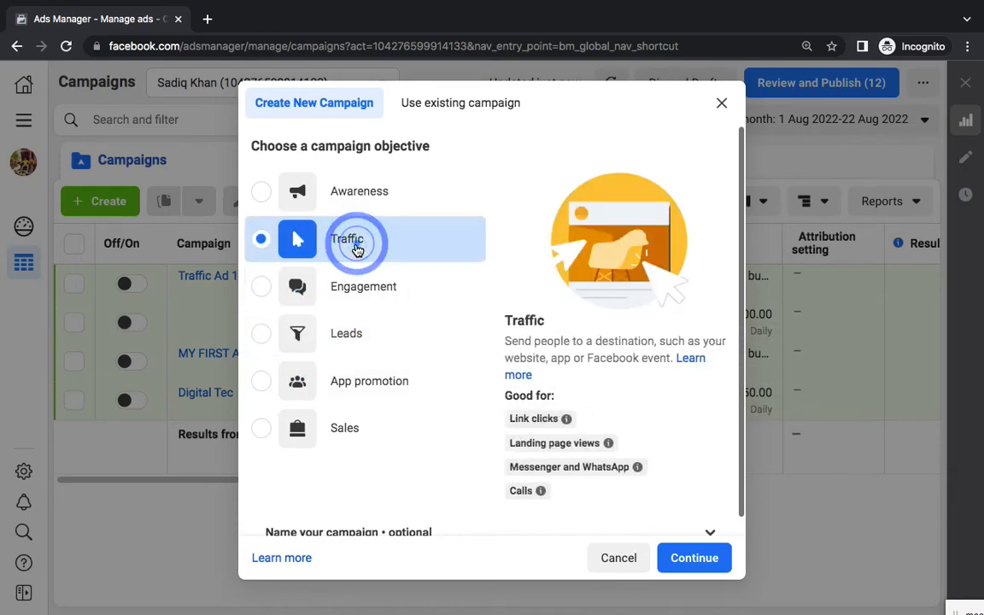
pyautogui.moveTo(523, 493)
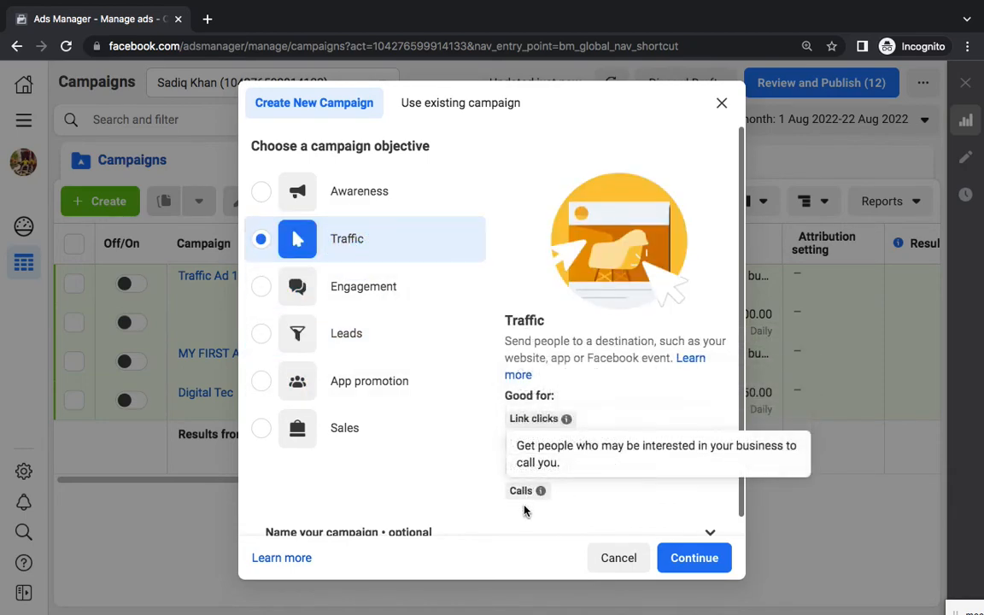
pyautogui.scroll(-1, 526, 511)
pyautogui.hotkey('ctrl', '+')
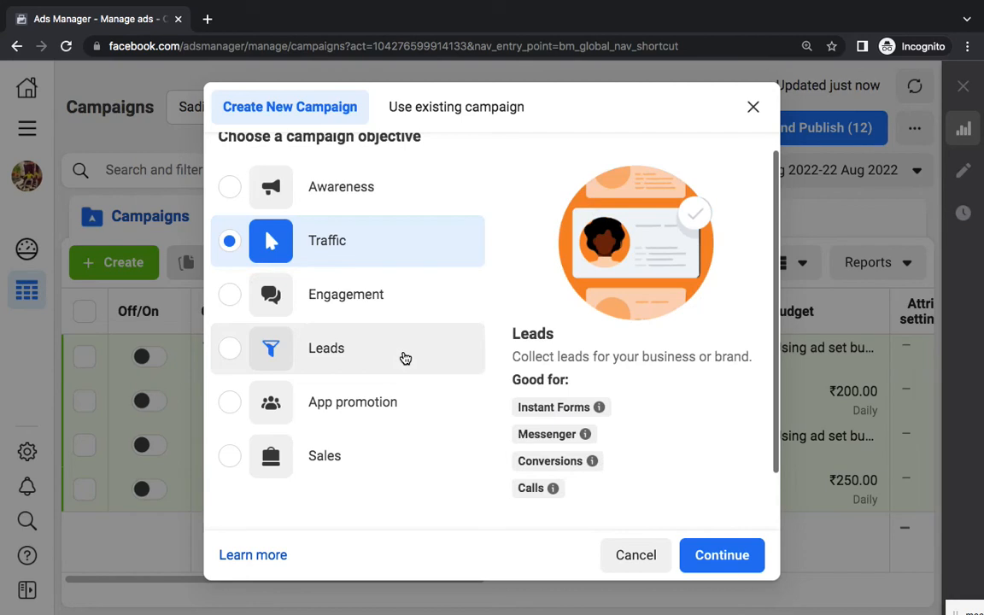
pyautogui.click(385, 239)
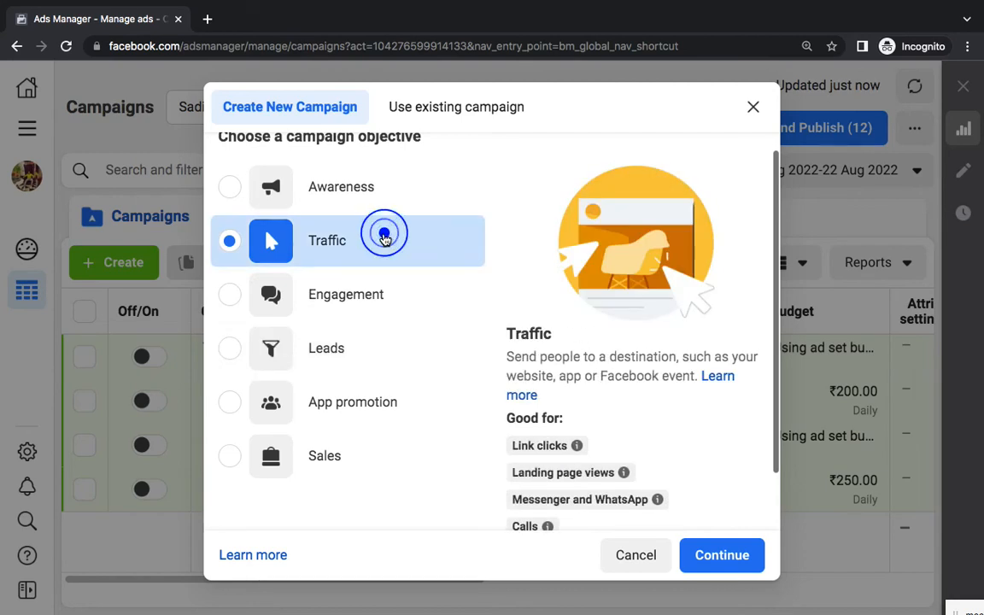
pyautogui.click(742, 558)
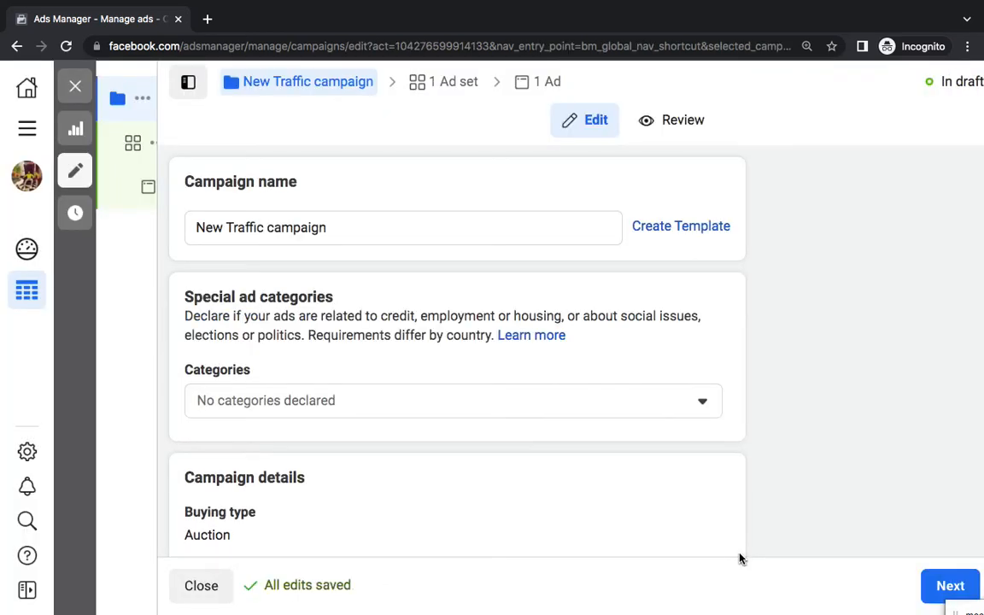
# Name the campaign 'Call Ad', move on to the ad set, then bring up the Word notes
pyautogui.tripleClick(313, 225)
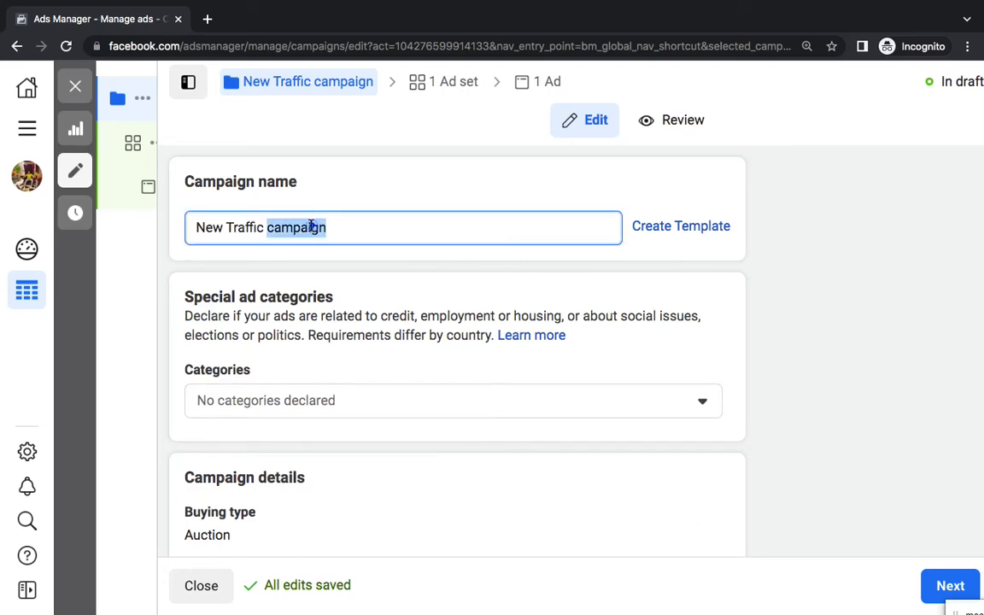
pyautogui.write('Call Ad')
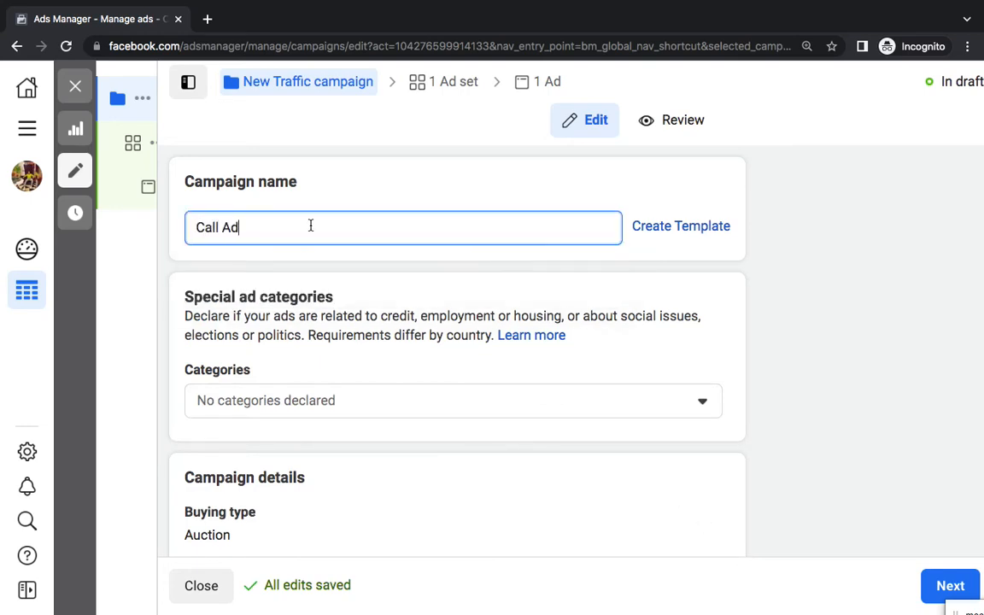
pyautogui.click(385, 190)
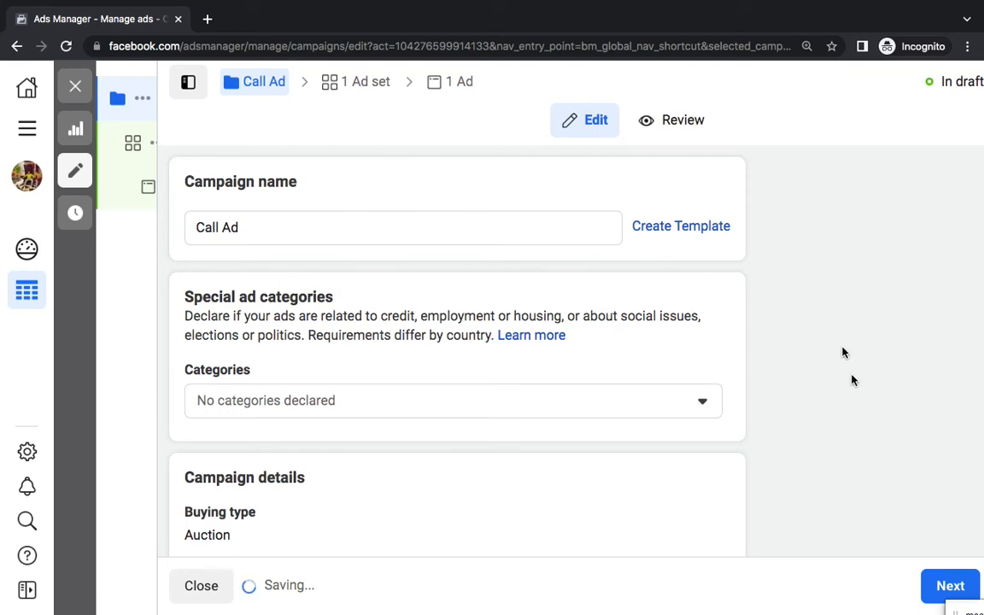
pyautogui.click(938, 582)
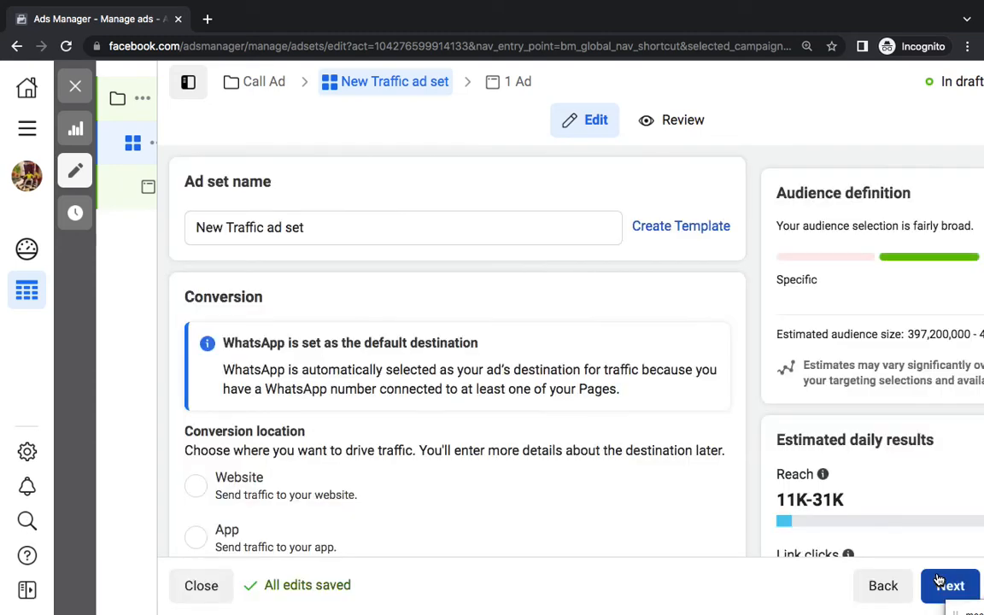
pyautogui.moveTo(688, 614)
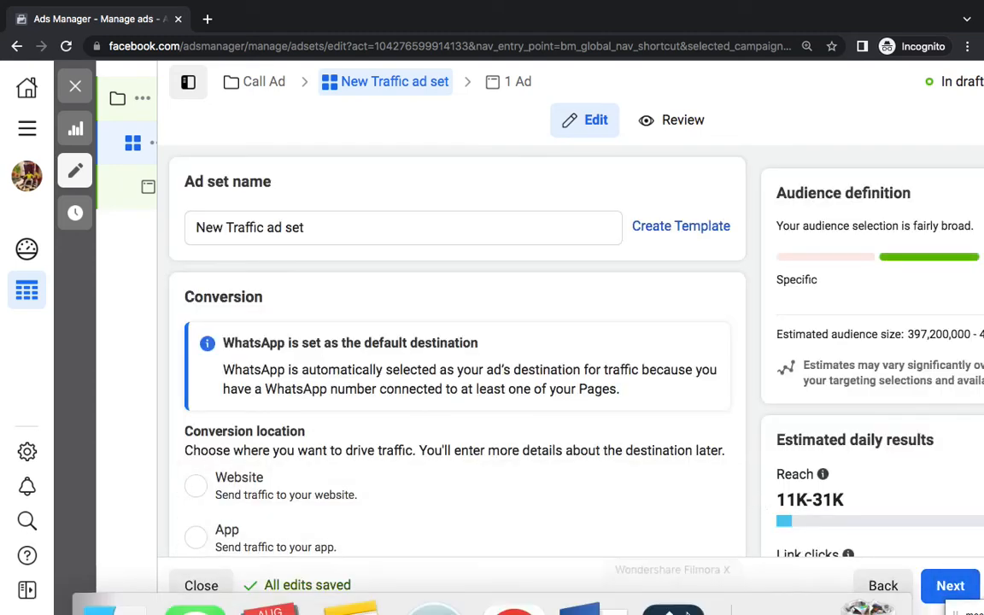
pyautogui.click(581, 571)
# Add numbered lines '1. Campaign - Lead/Traffic' and 'Ad Set -' below the bullets
pyautogui.click(603, 417)
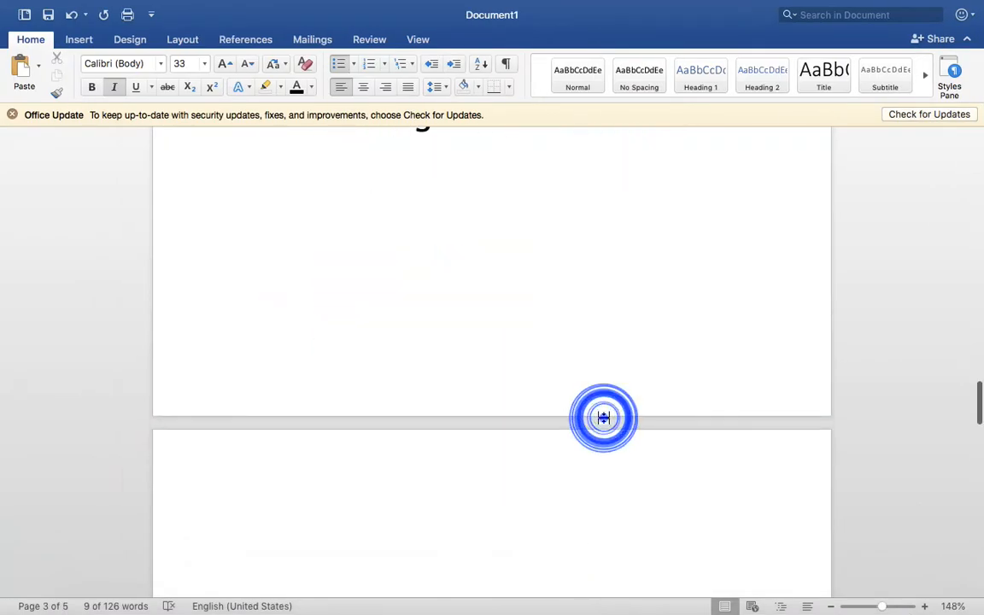
pyautogui.press('Return')
pyautogui.press('Return')
pyautogui.press('Return')
pyautogui.scroll(3, 603, 417)
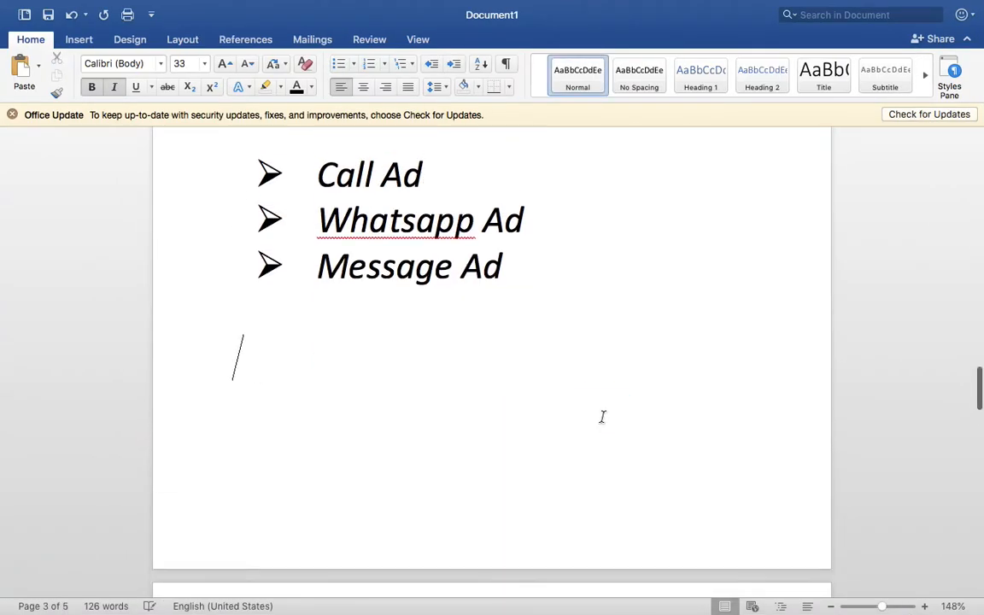
pyautogui.write('1. Campaign -')
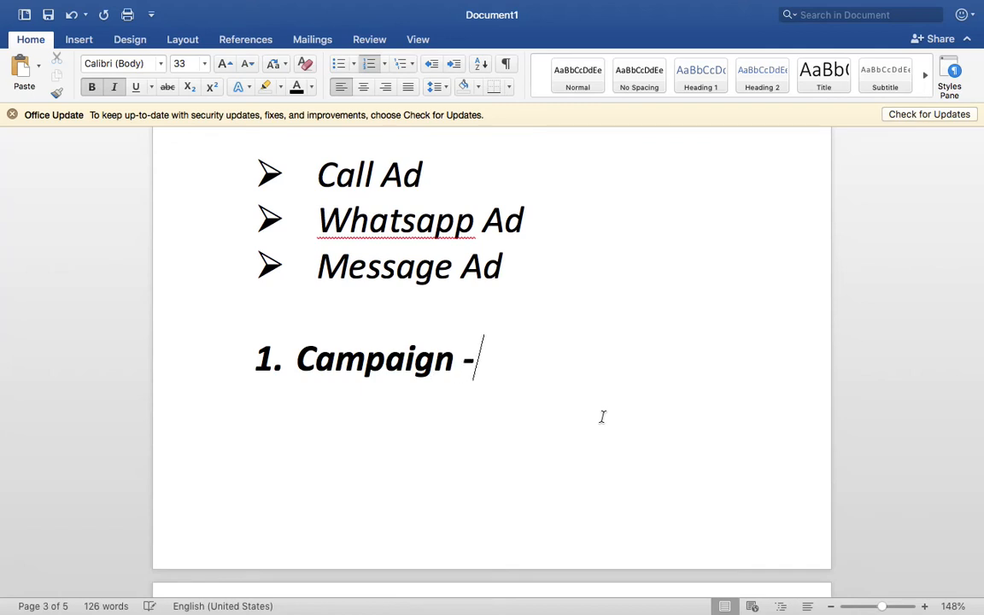
pyautogui.write(' Lead/T')
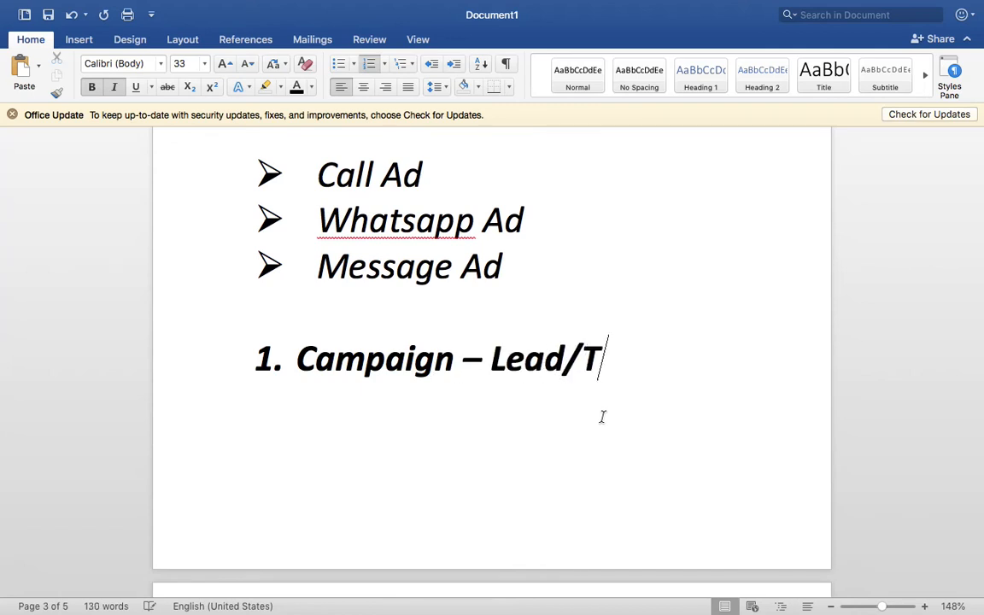
pyautogui.write('raffic')
pyautogui.press('Return')
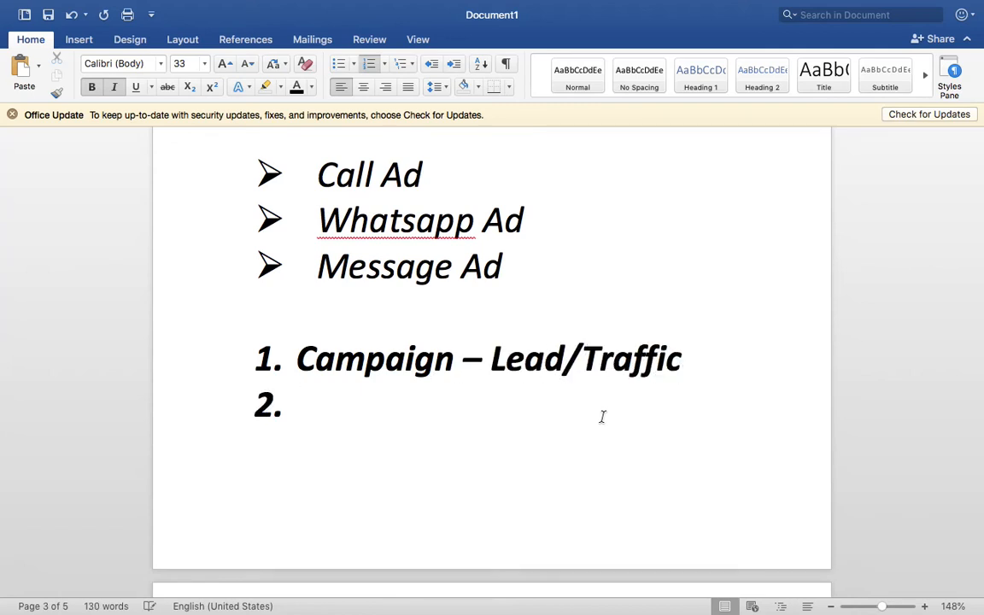
pyautogui.write('Ad Set -')
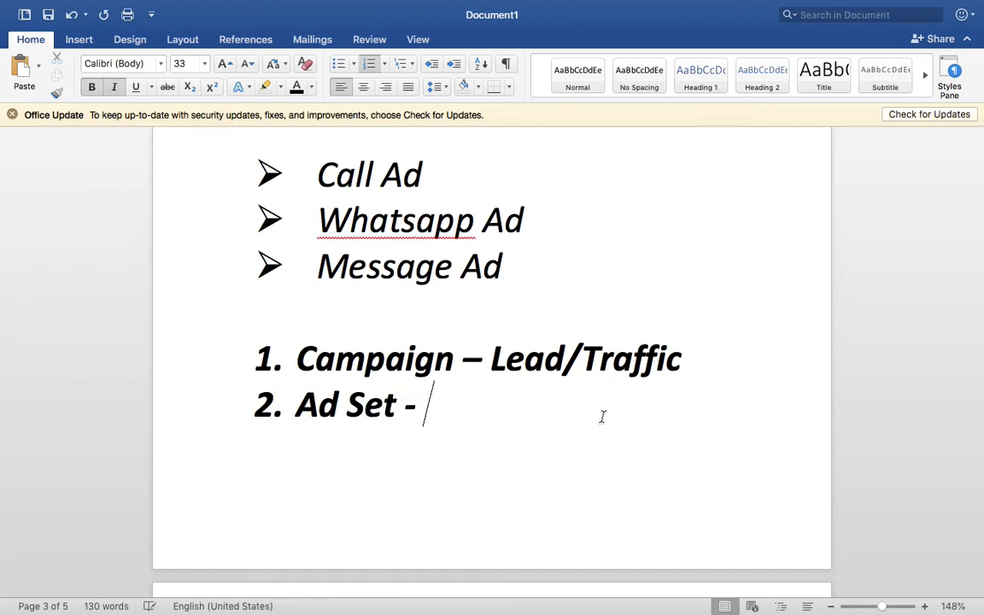
pyautogui.hotkey('ctrl', 'Right')
pyautogui.scroll(-3, 571, 420)
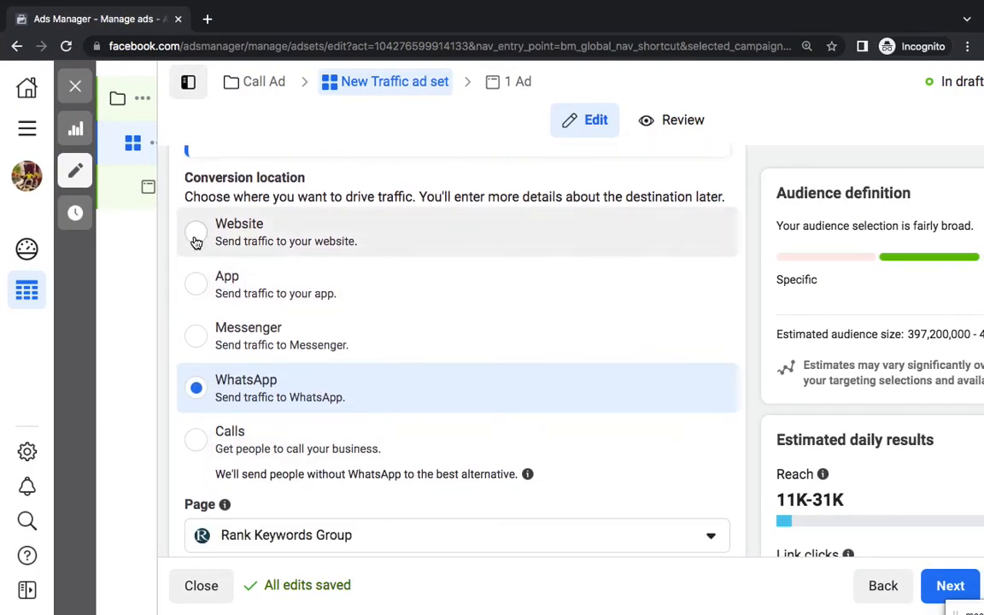
# Try each conversion location option (Website, App, Messenger, WhatsApp) and settle on Calls
pyautogui.click(195, 240)
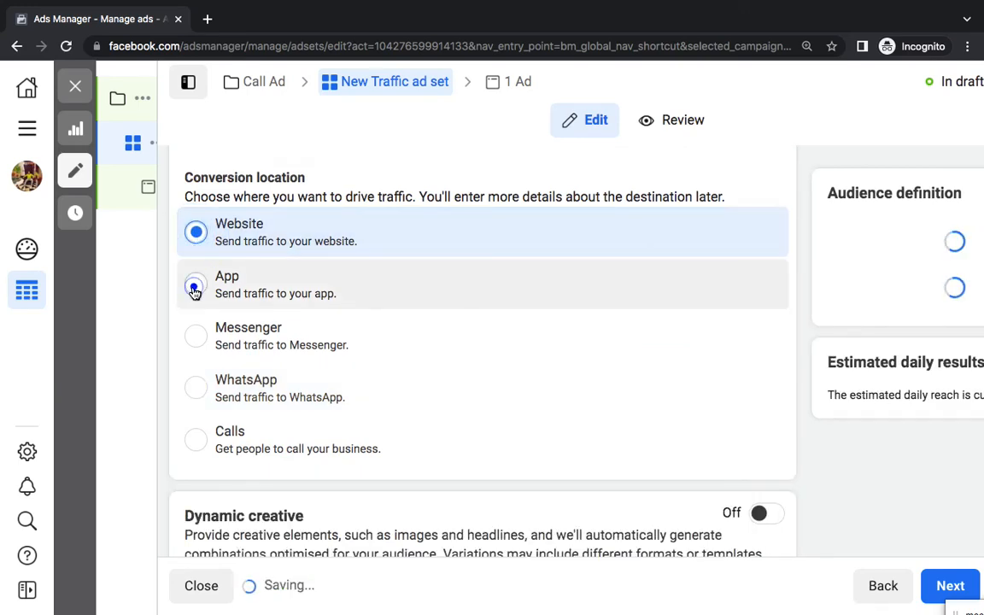
pyautogui.click(195, 288)
pyautogui.click(194, 337)
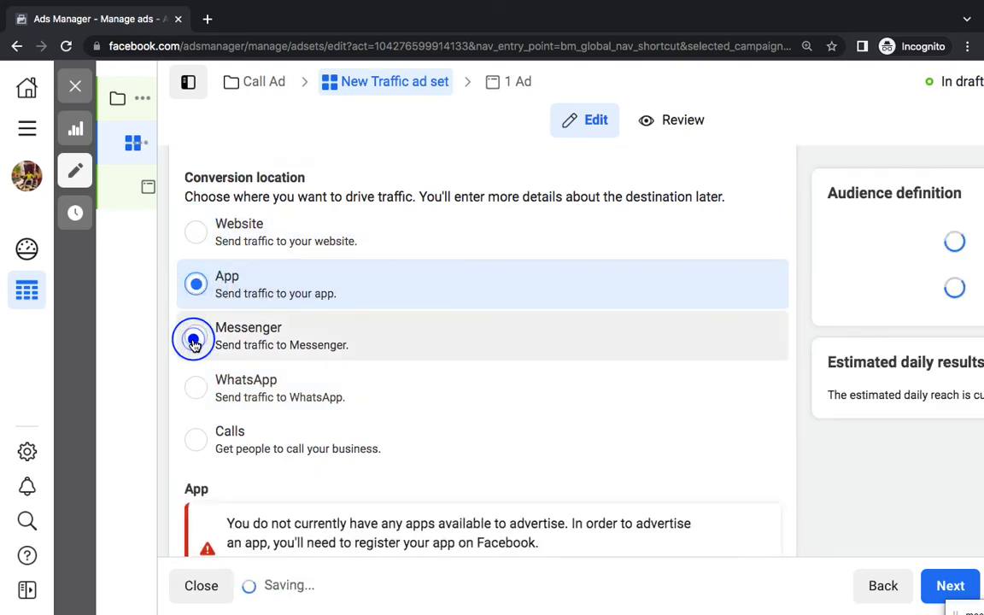
pyautogui.click(197, 385)
pyautogui.click(199, 452)
pyautogui.click(199, 444)
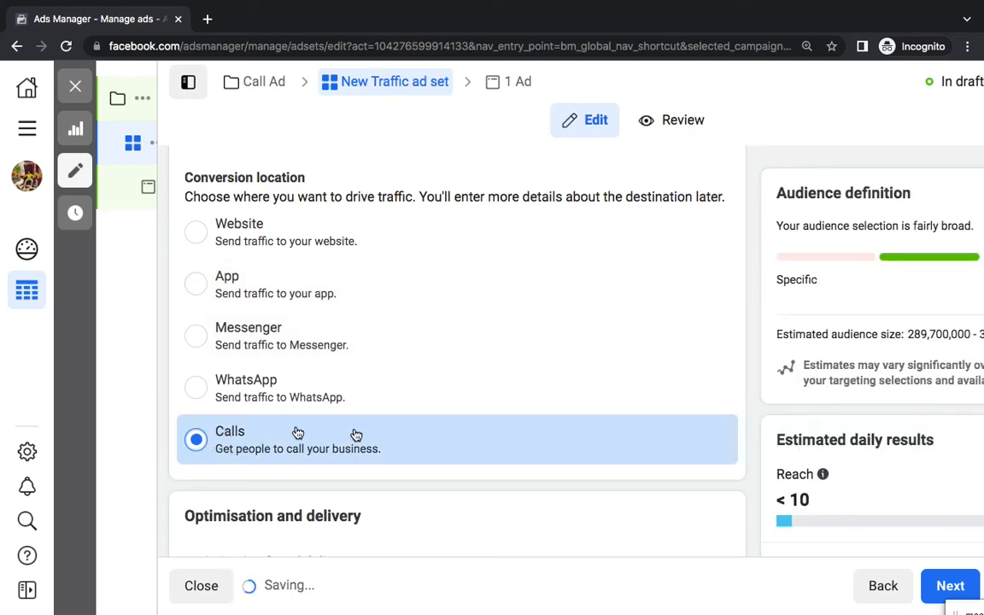
pyautogui.hotkey('ctrl', 'Left')
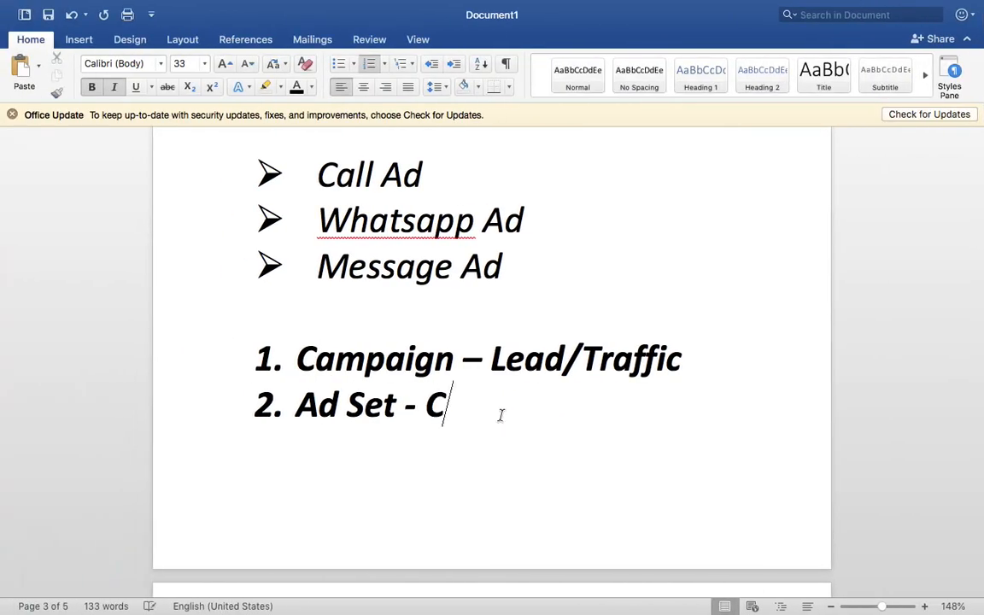
# Finish item 2 as 'Ad Set - Calls, Budget, Audience, Placements' with those words unbolded
pyautogui.write('alls, Budget, Audience,')
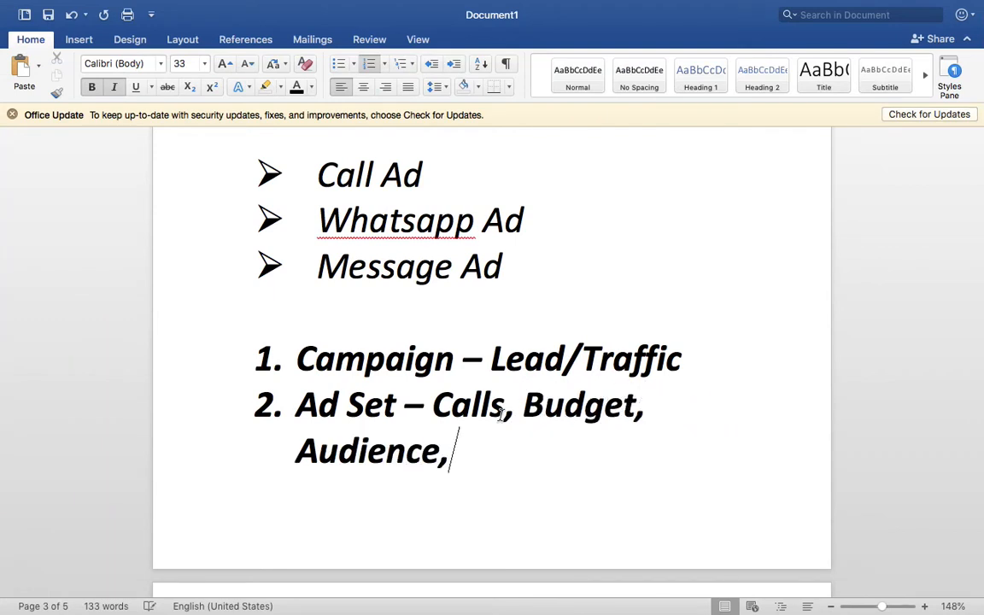
pyautogui.write(' Placement')
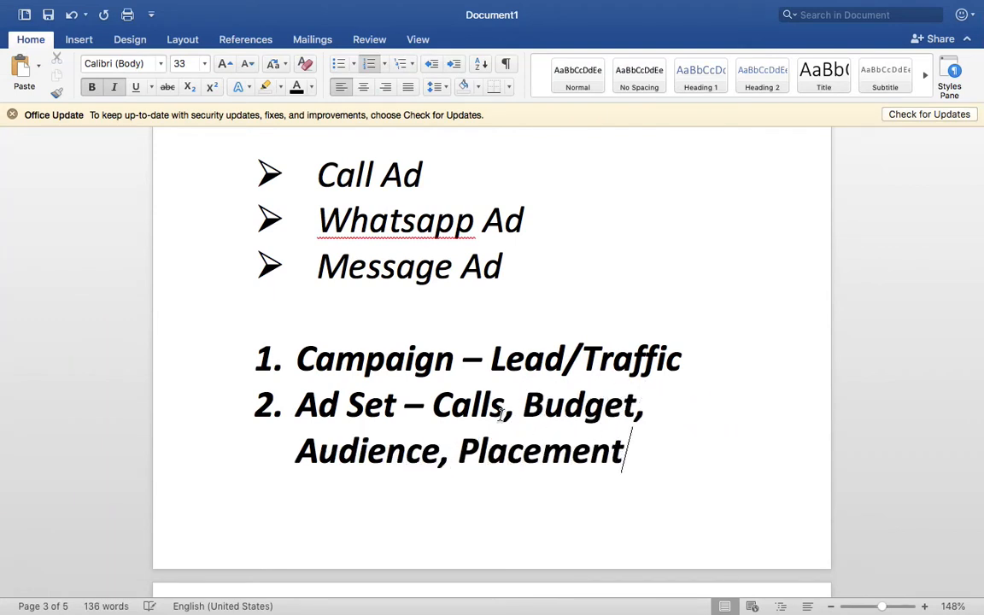
pyautogui.write('s')
pyautogui.moveTo(674, 454); pyautogui.dragTo(439, 405)
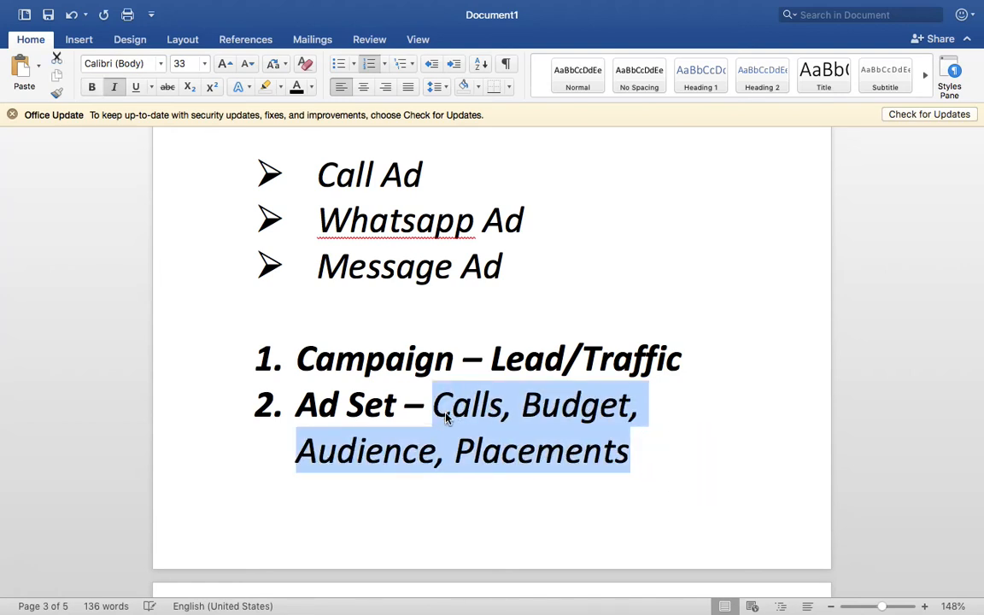
pyautogui.tripleClick(612, 450)
pyautogui.doubleClick(579, 406)
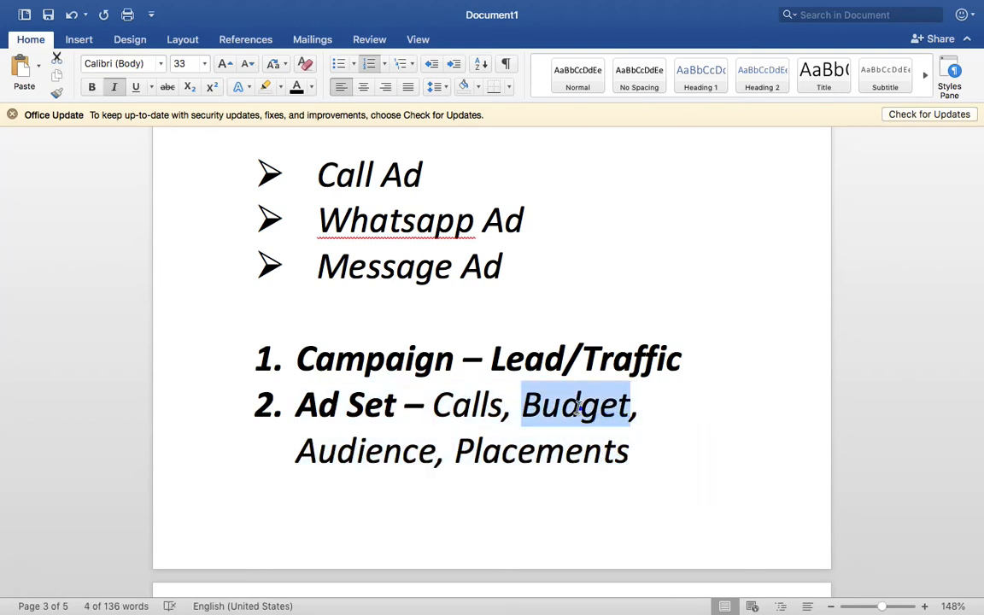
pyautogui.doubleClick(369, 449)
# Raise the ad set's daily budget from ₹200.00 to ₹400.00
pyautogui.click(666, 463)
pyautogui.hotkey('ctrl', 'Right')
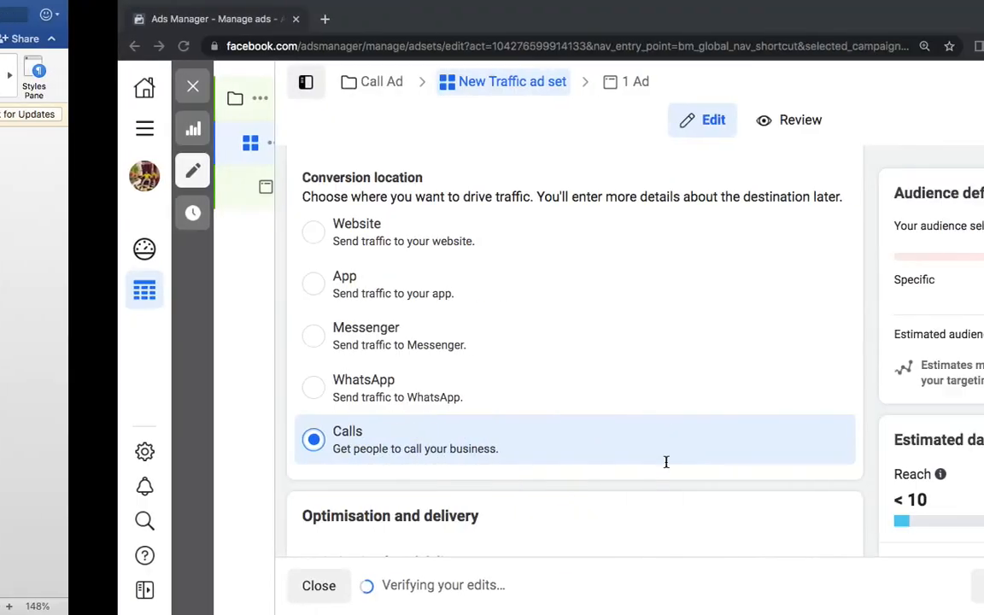
pyautogui.scroll(-7, 510, 416)
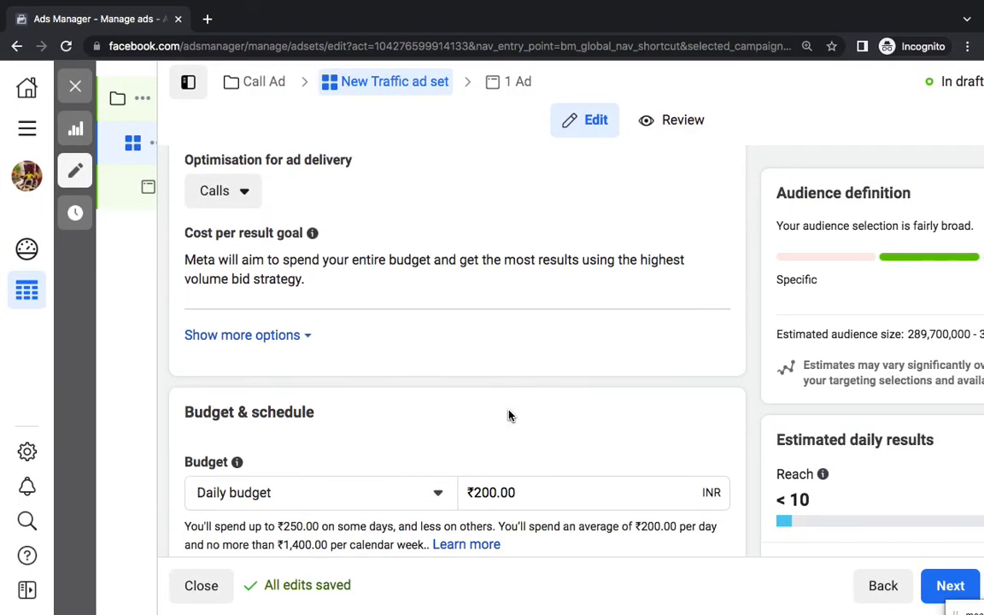
pyautogui.doubleClick(504, 274)
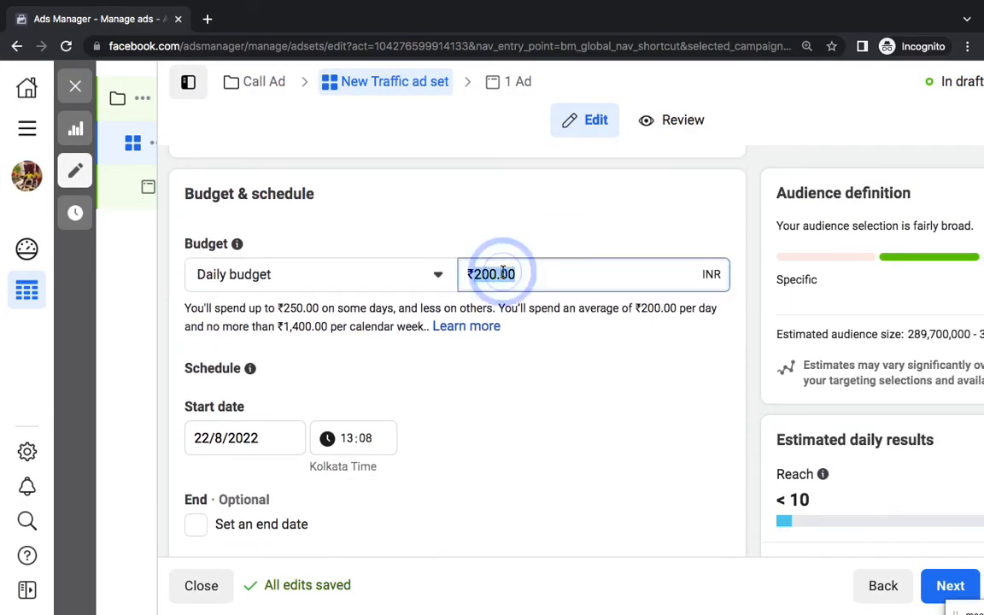
pyautogui.write('400')
pyautogui.click(579, 427)
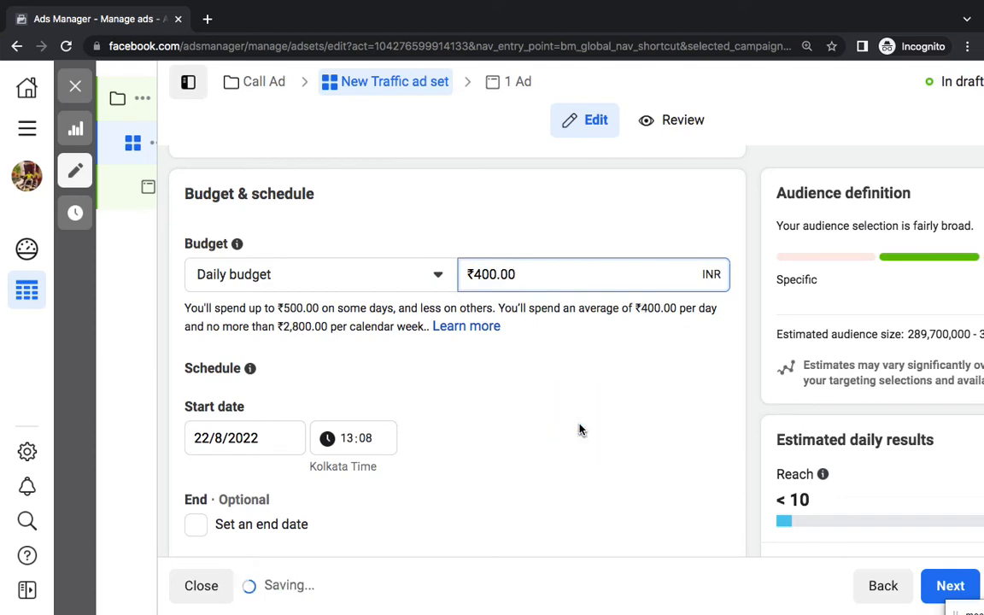
# Move down to Audience and open the Locations targeting for editing
pyautogui.scroll(-5, 580, 431)
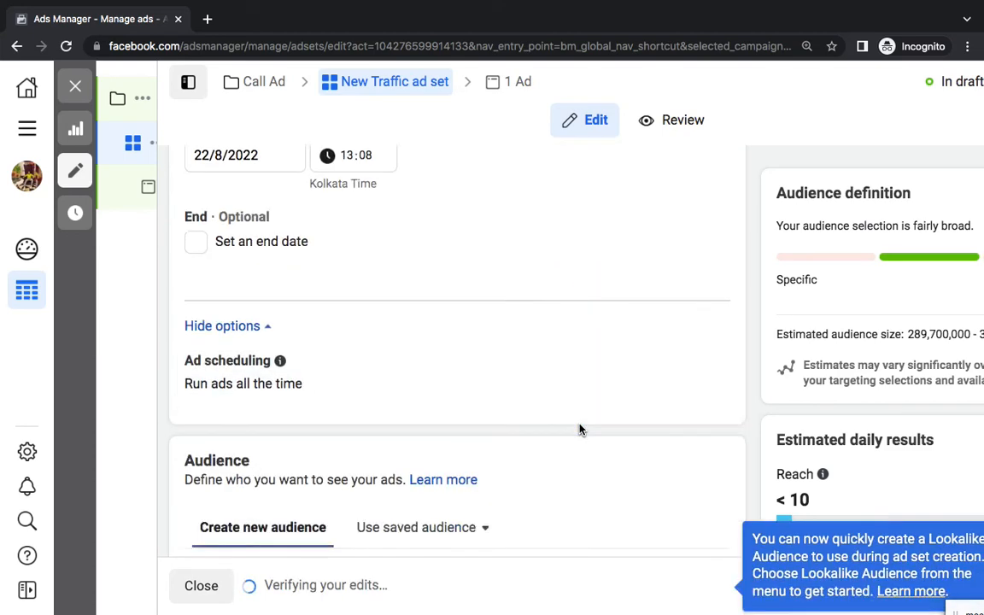
pyautogui.scroll(-4, 540, 416)
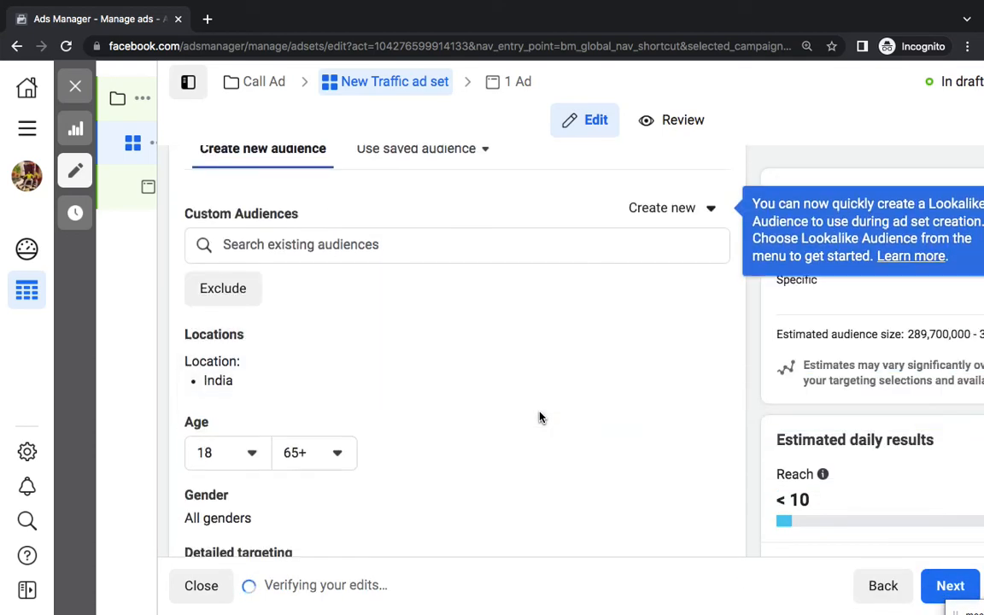
pyautogui.scroll(-1, 630, 313)
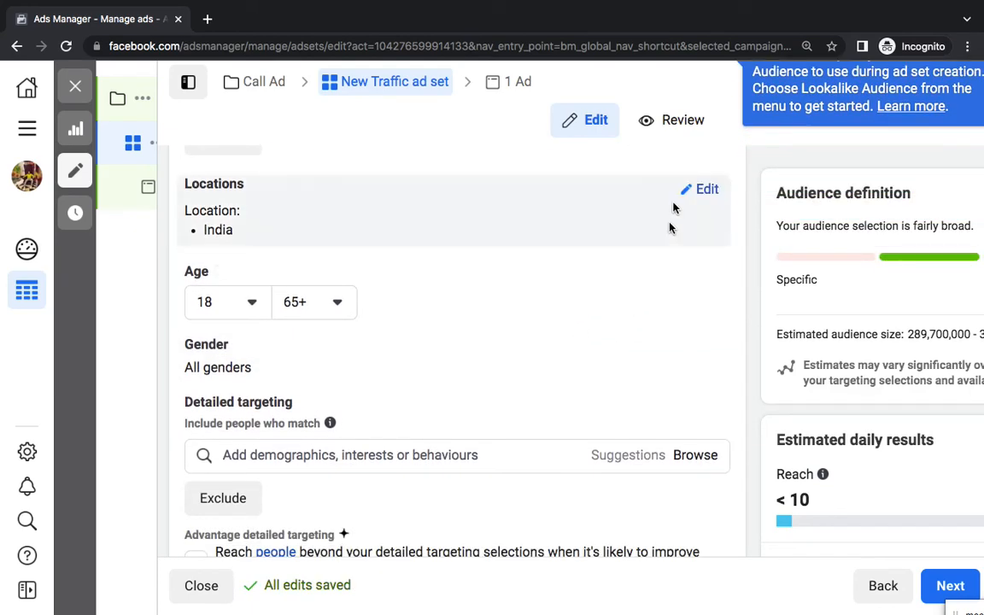
pyautogui.click(701, 189)
# Replace India with 'Uttar Pradesh, India' as the included location, giving a 38,900,000+ audience
pyautogui.click(386, 343)
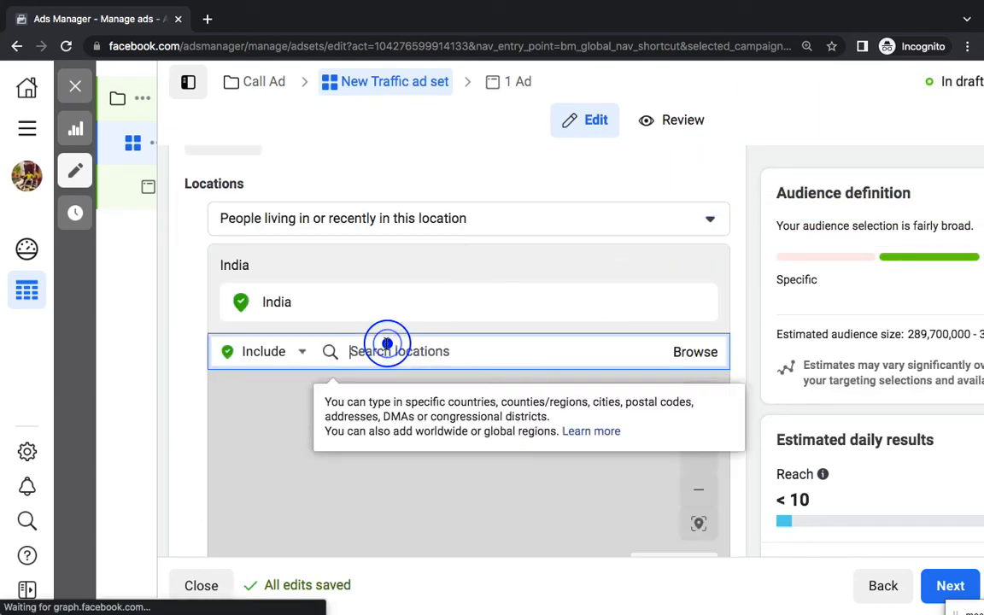
pyautogui.write('uttar pradesh')
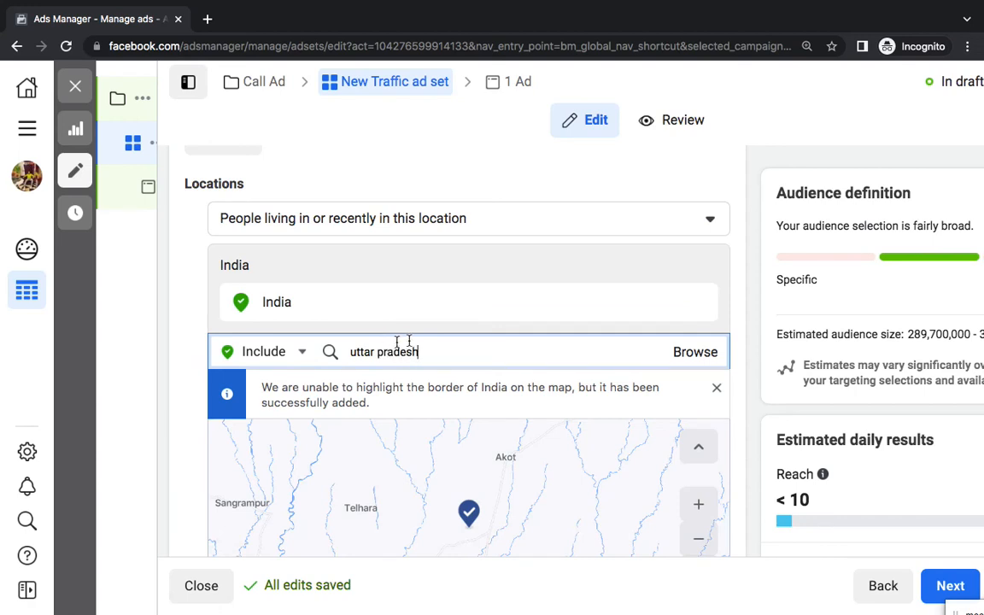
pyautogui.tripleClick(432, 354)
pyautogui.click(456, 346)
pyautogui.scroll(-1, 457, 346)
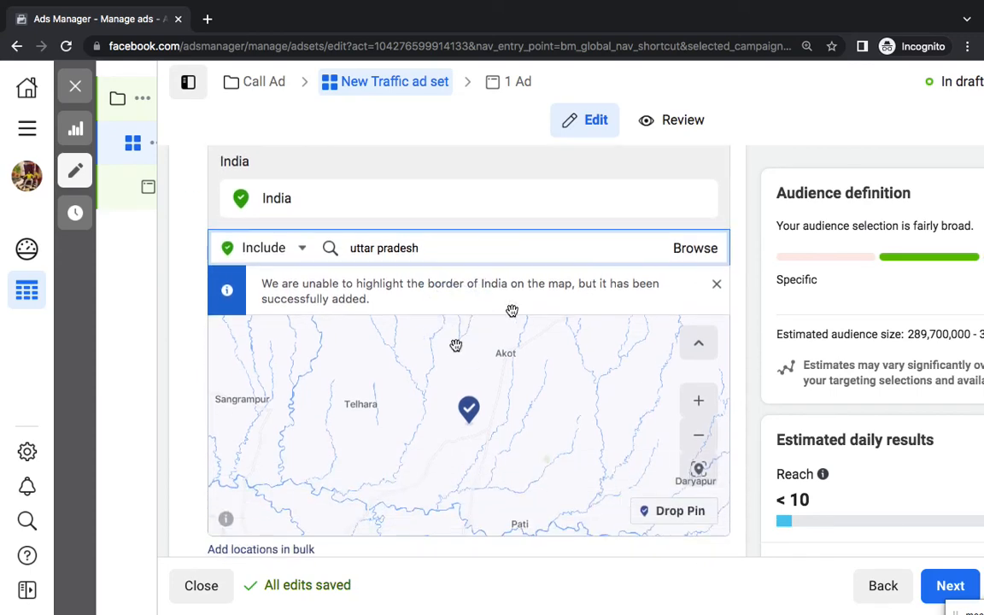
pyautogui.tripleClick(534, 250)
pyautogui.click(562, 250)
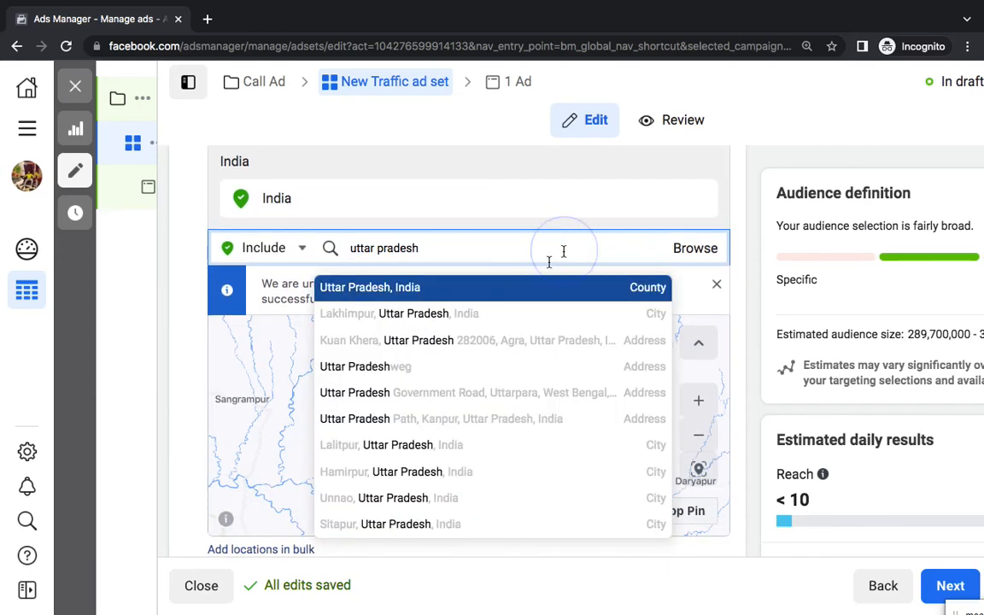
pyautogui.click(468, 287)
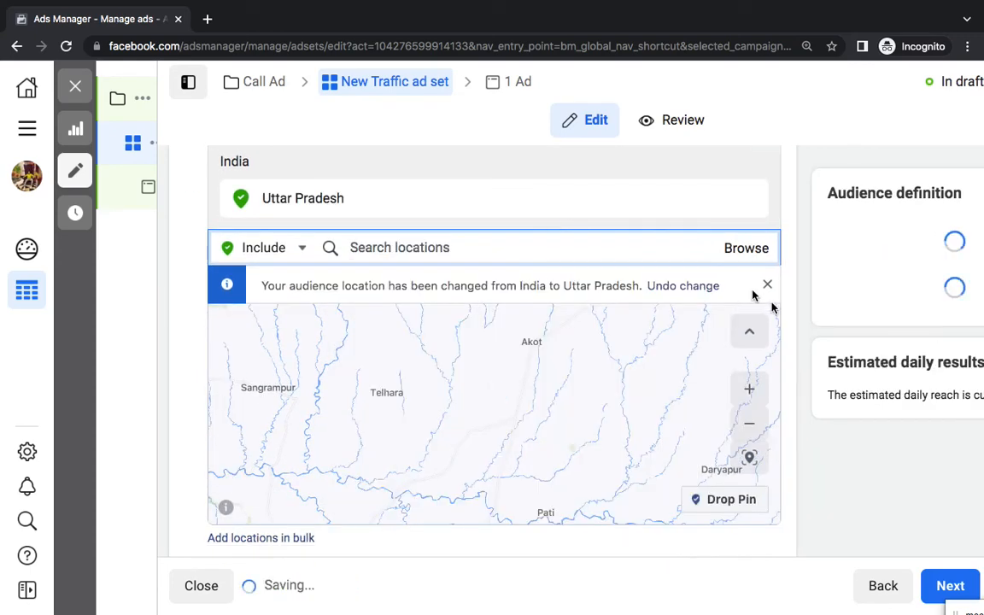
pyautogui.click(797, 325)
pyautogui.scroll(-1, 797, 325)
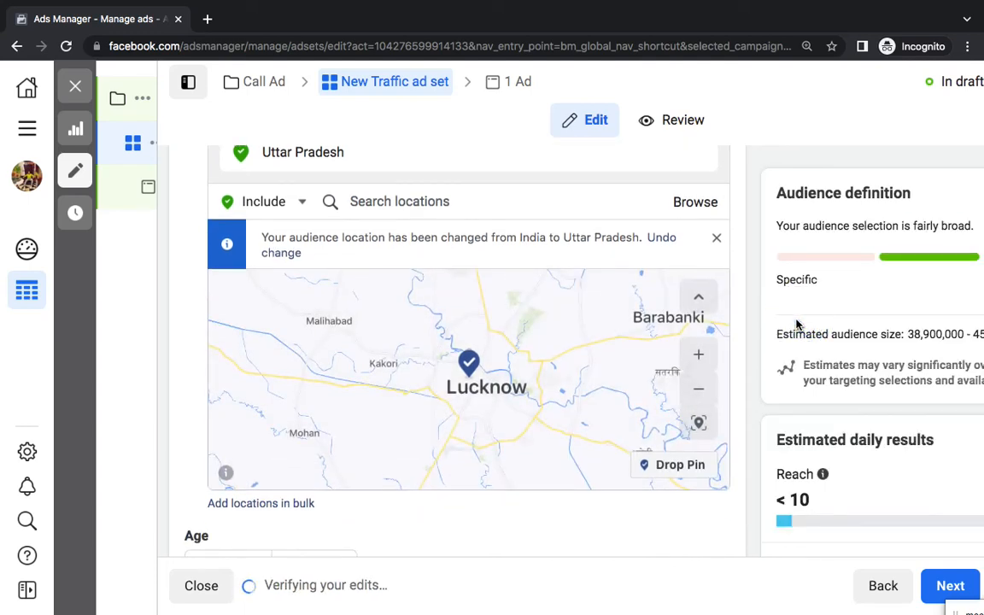
pyautogui.scroll(-4, 798, 323)
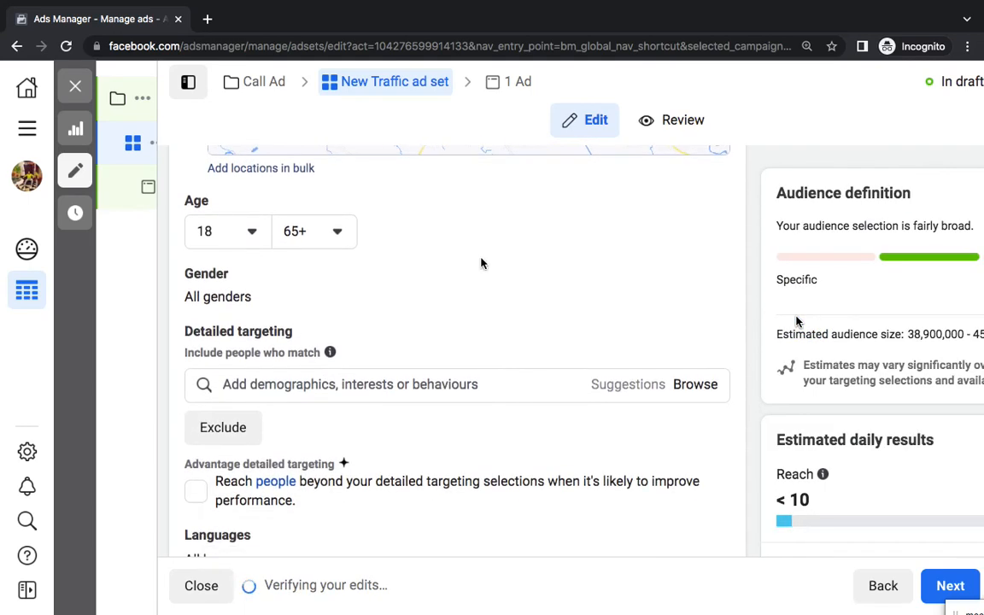
# Lower the maximum age from 65+ to 40, giving an 18–40 age range
pyautogui.click(307, 232)
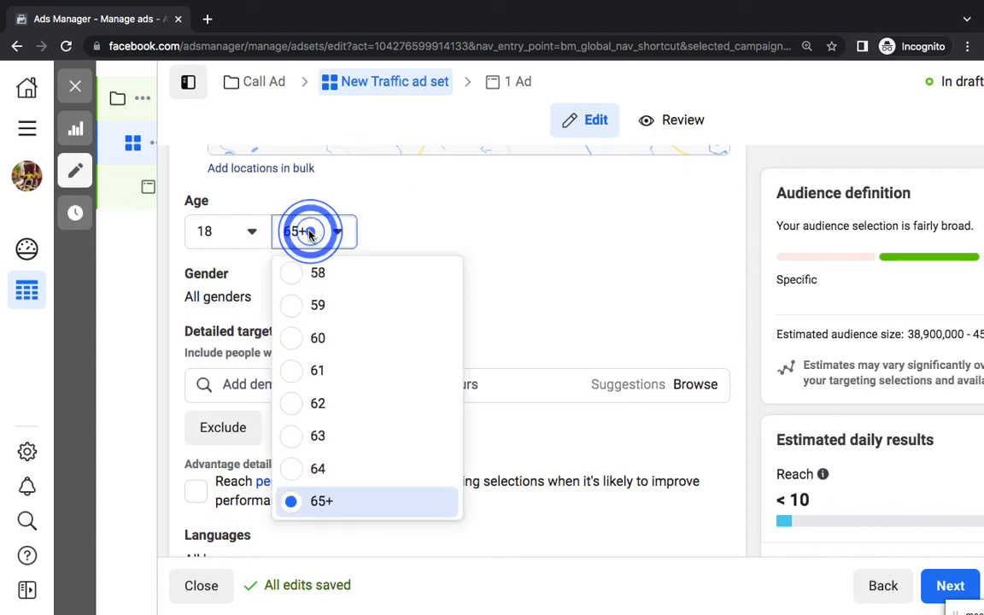
pyautogui.scroll(10, 340, 365)
pyautogui.scroll(-3, 347, 437)
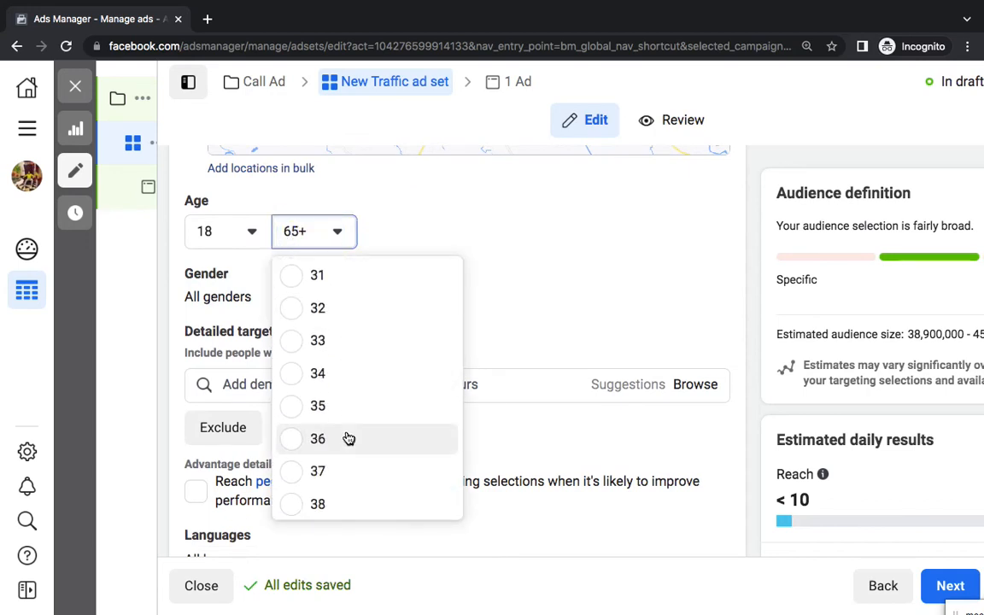
pyautogui.scroll(2, 335, 356)
pyautogui.scroll(-2, 315, 436)
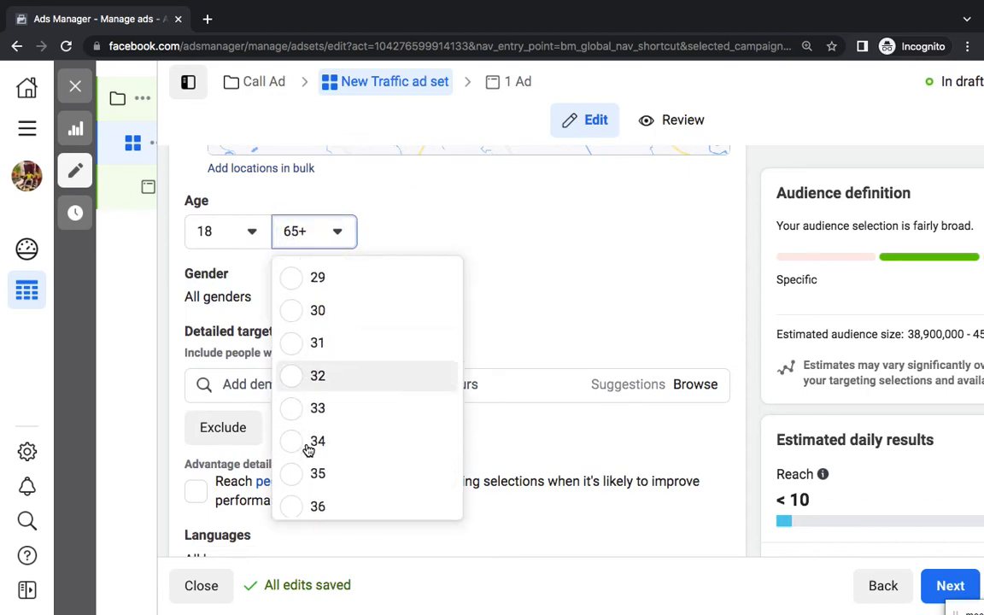
pyautogui.scroll(-2, 306, 462)
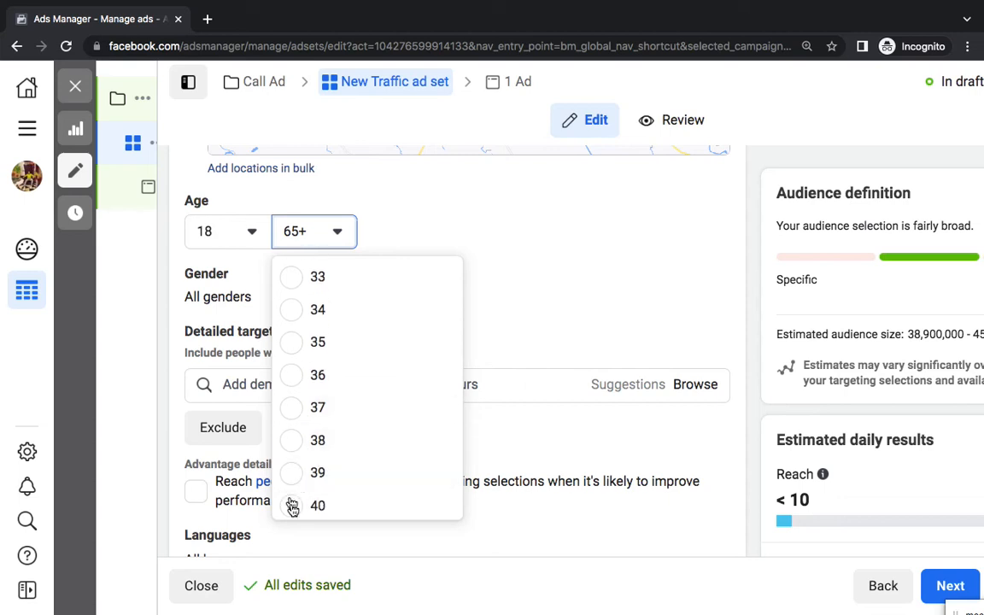
pyautogui.click(293, 507)
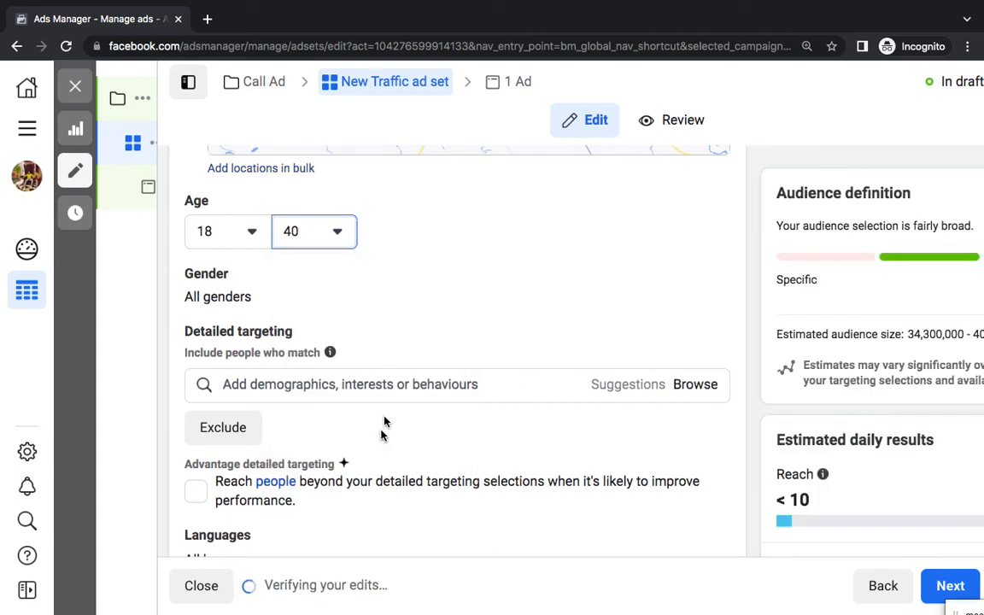
pyautogui.click(419, 385)
pyautogui.scroll(-1, 418, 387)
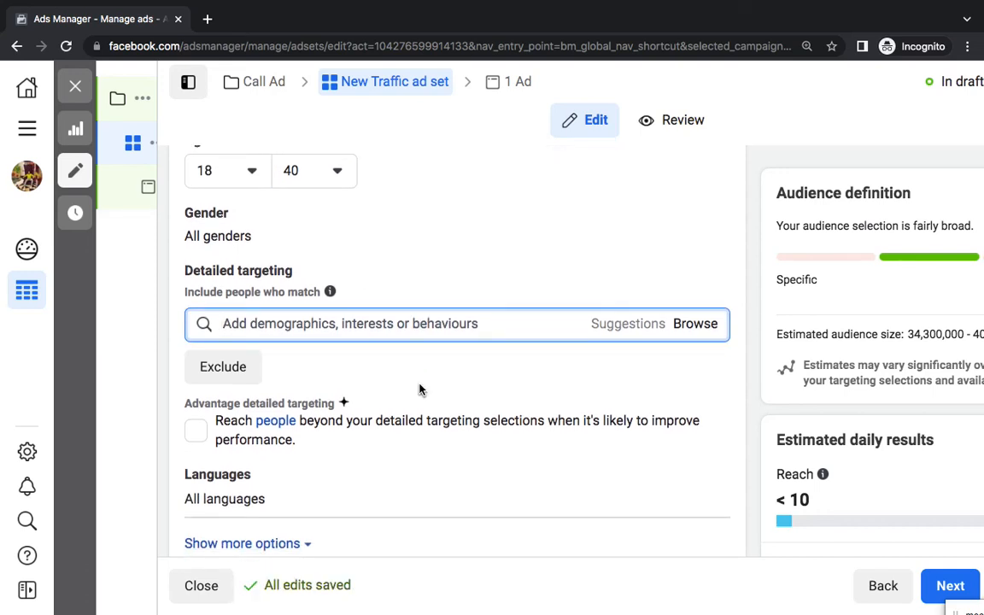
# Add MBA, Master's Degree and Postgraduate education interests, then remove the group
pyautogui.write('mba')
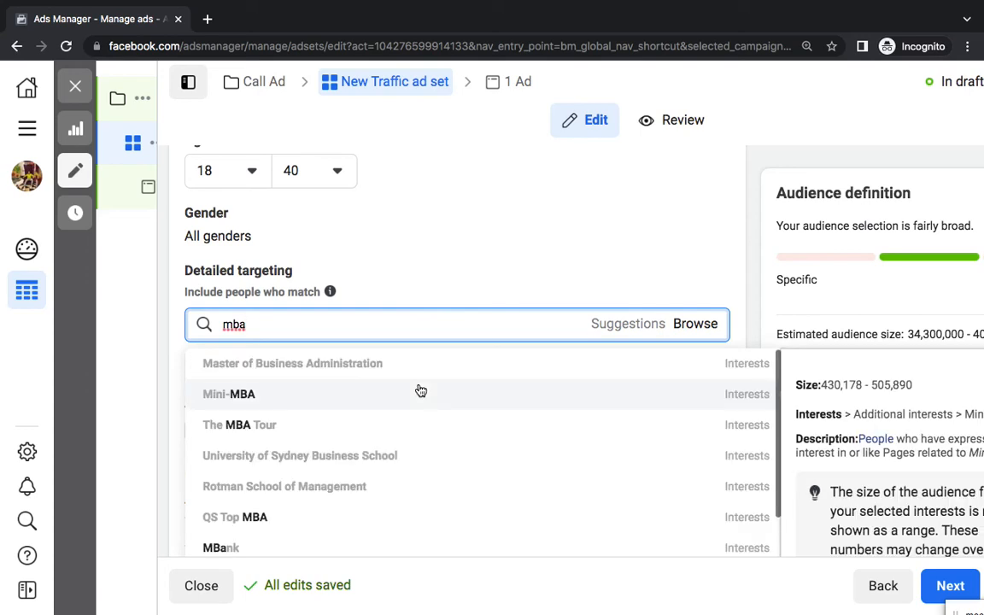
pyautogui.click(452, 359)
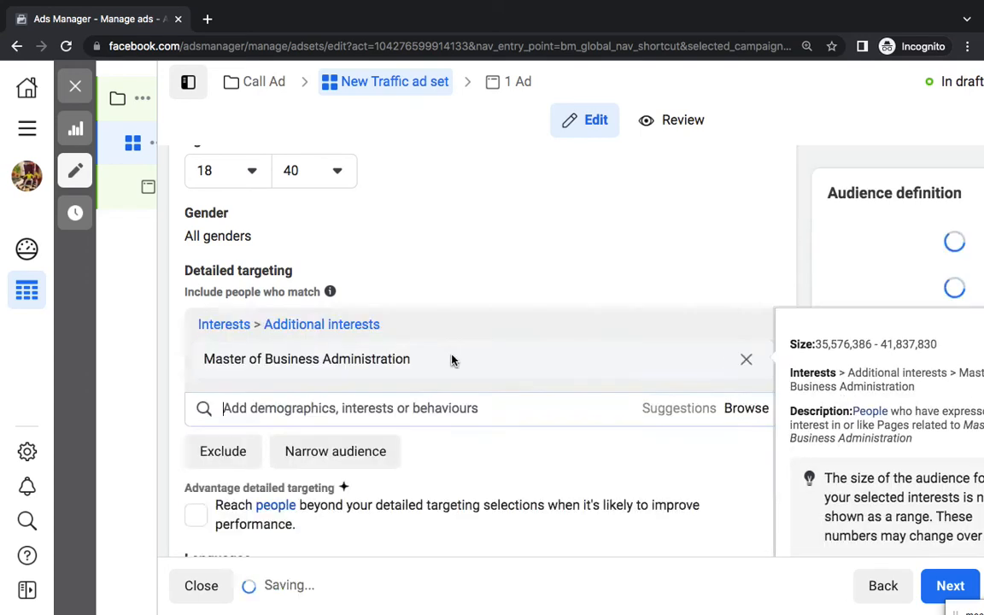
pyautogui.scroll(-1, 495, 351)
pyautogui.click(631, 324)
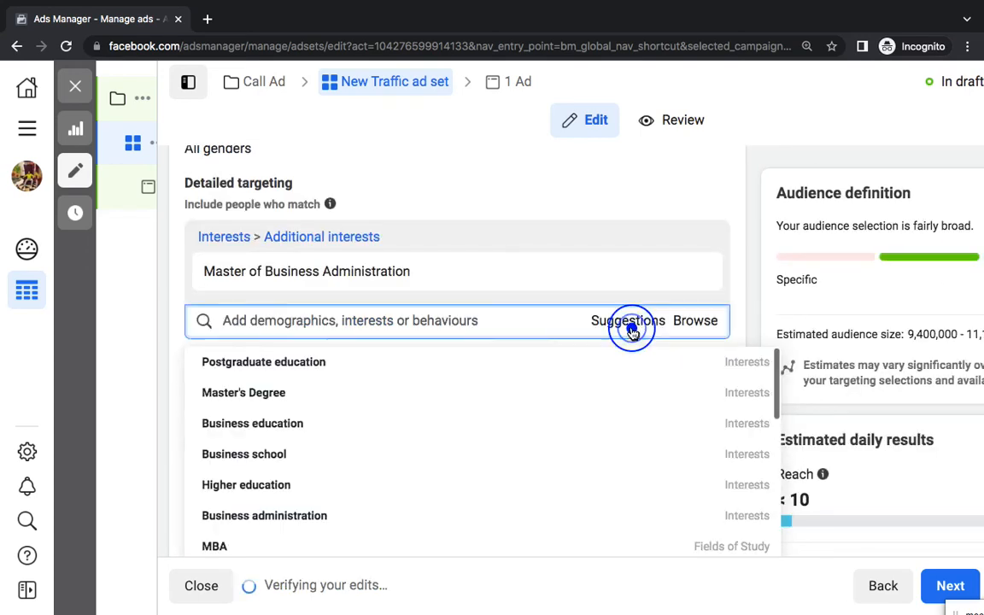
pyautogui.scroll(-1, 631, 334)
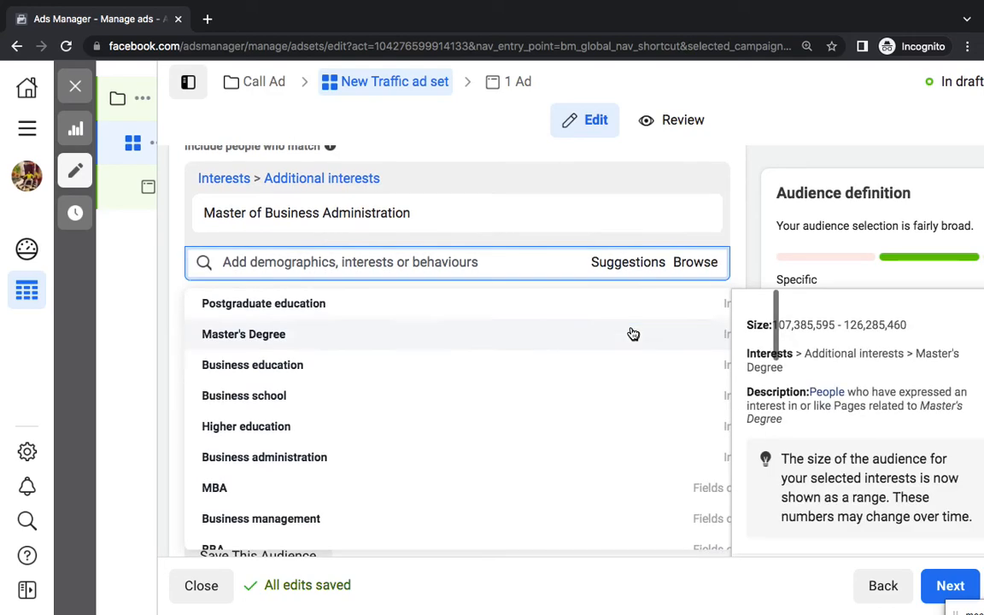
pyautogui.click(369, 334)
pyautogui.click(341, 376)
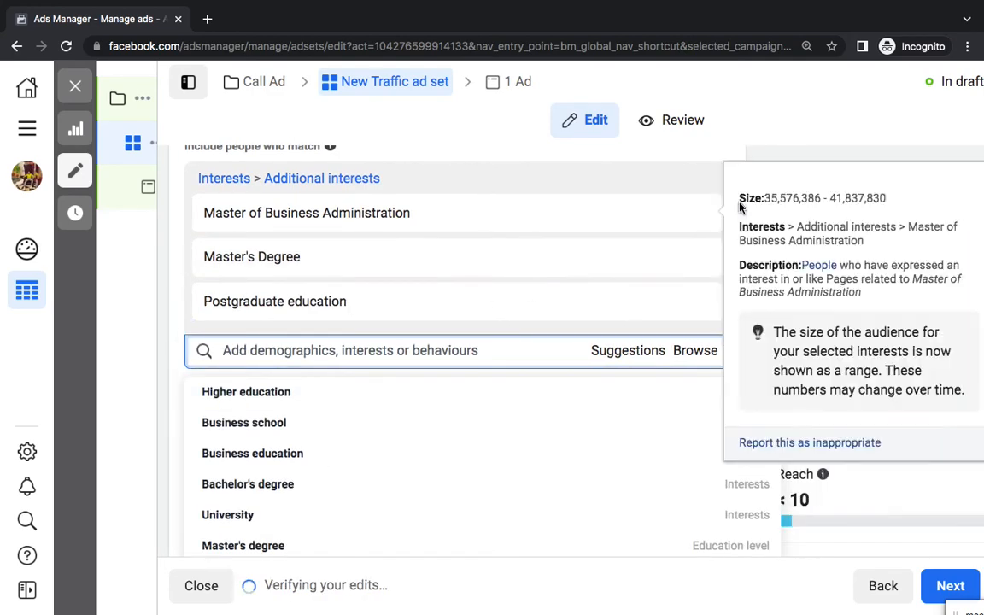
pyautogui.click(697, 178)
# Switch placements to Manual, revert to Advantage+ placements, and continue to the ad
pyautogui.scroll(-5, 742, 218)
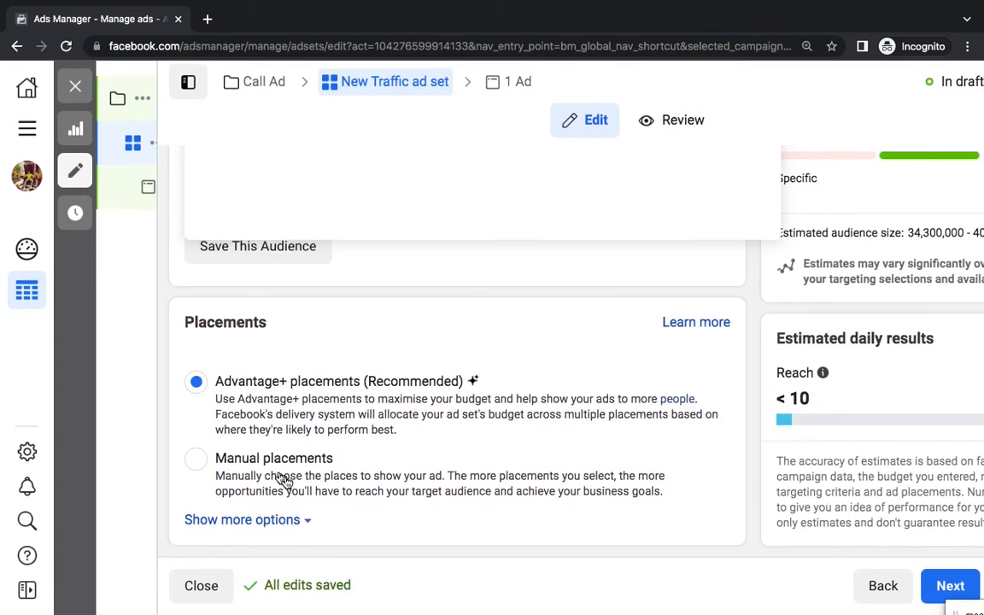
pyautogui.click(202, 469)
pyautogui.scroll(-2, 197, 468)
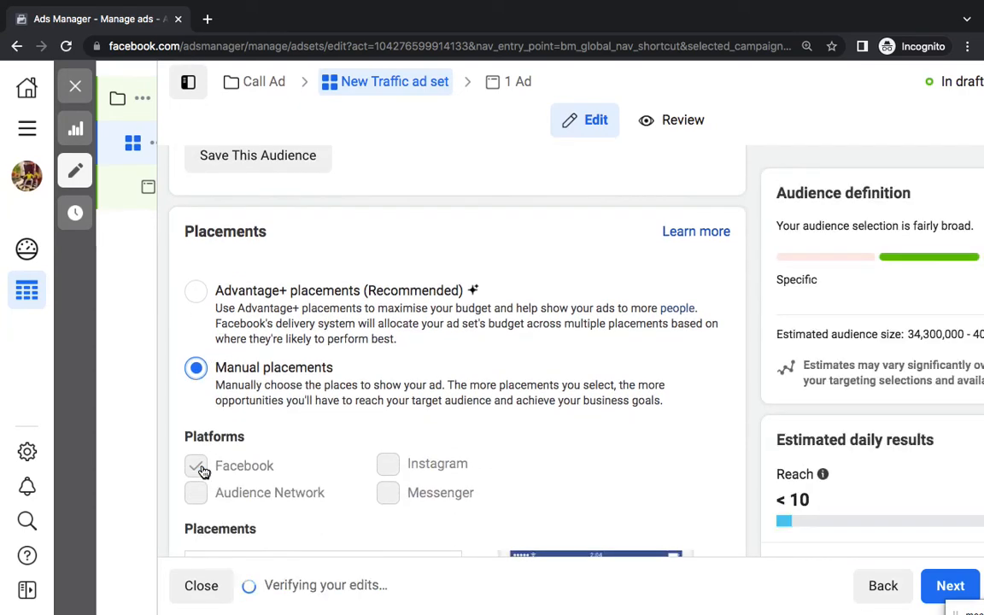
pyautogui.click(196, 292)
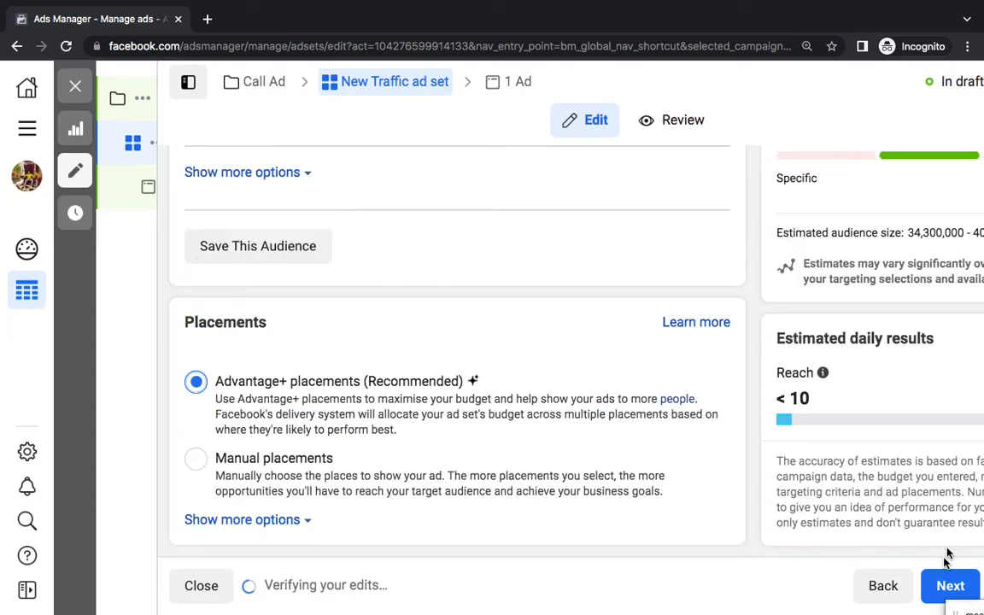
pyautogui.click(946, 584)
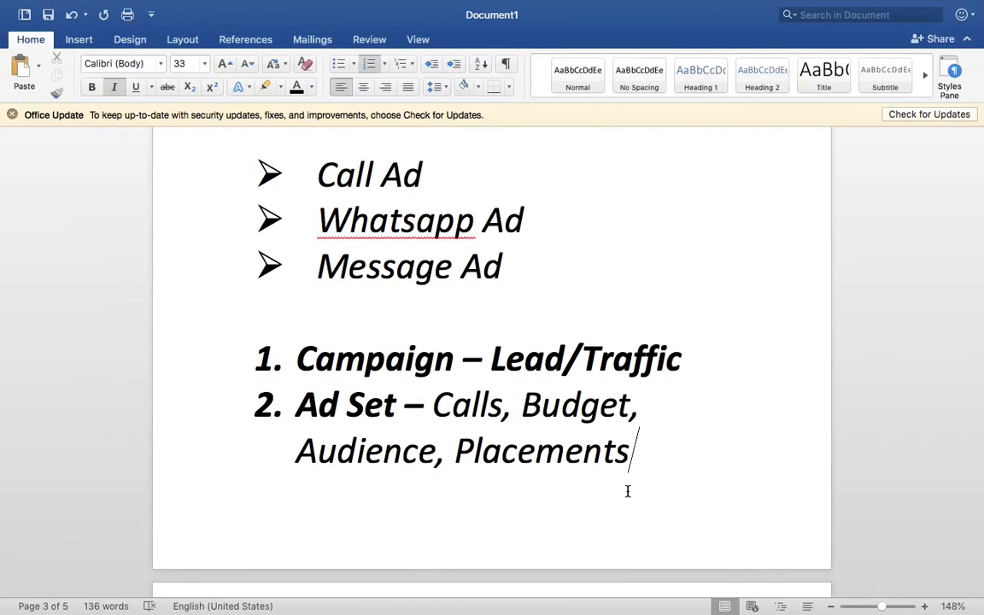
# Review item 2 and start list item 3 reading 'Ad-' below Placements
pyautogui.scroll(6, 628, 489)
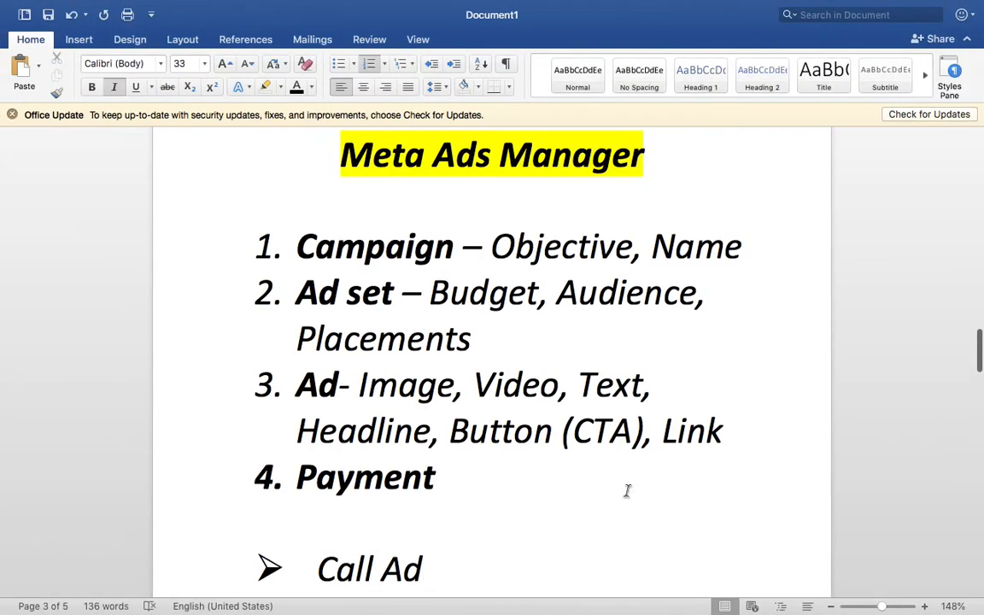
pyautogui.scroll(2, 627, 491)
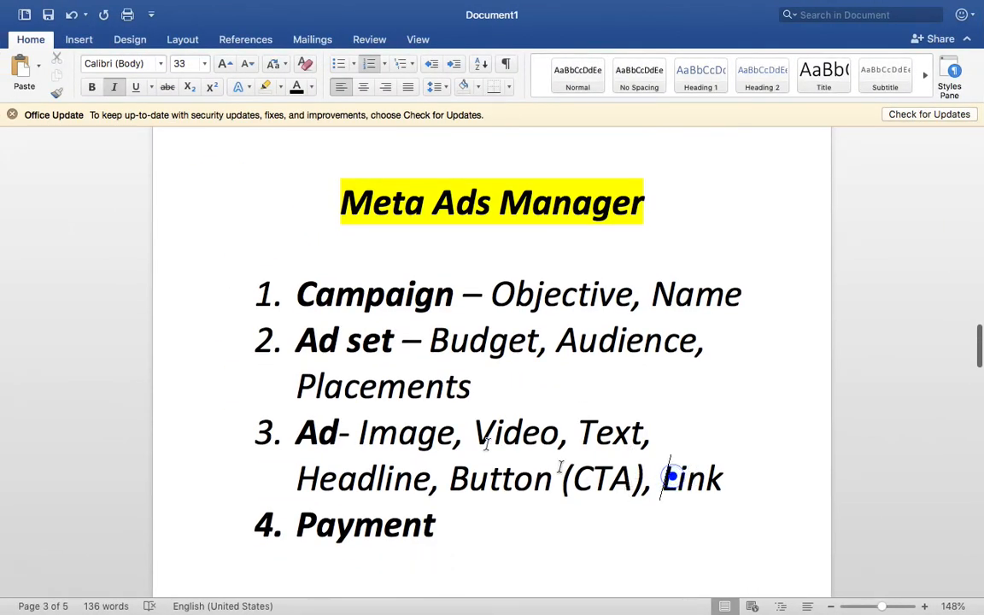
pyautogui.moveTo(672, 477); pyautogui.dragTo(358, 434)
pyautogui.scroll(-10, 615, 482)
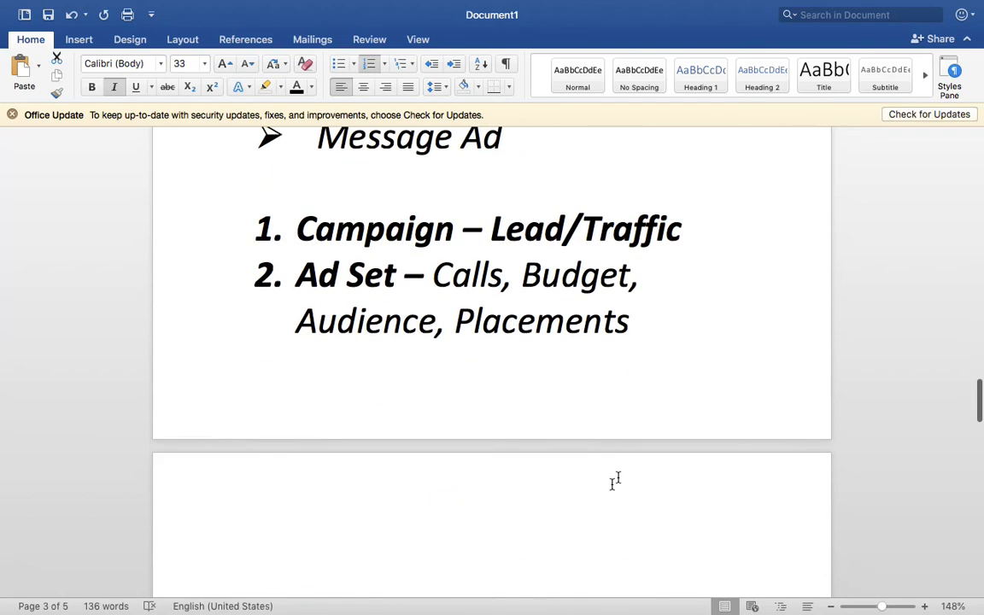
pyautogui.click(710, 345)
pyautogui.press('Return')
pyautogui.write('Ad-')
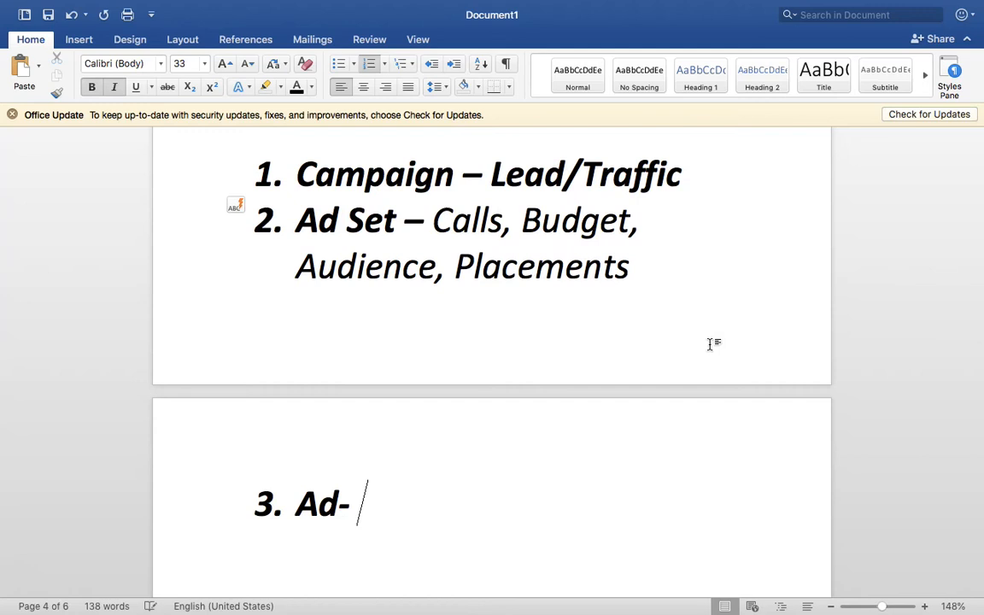
pyautogui.scroll(3, 431, 167)
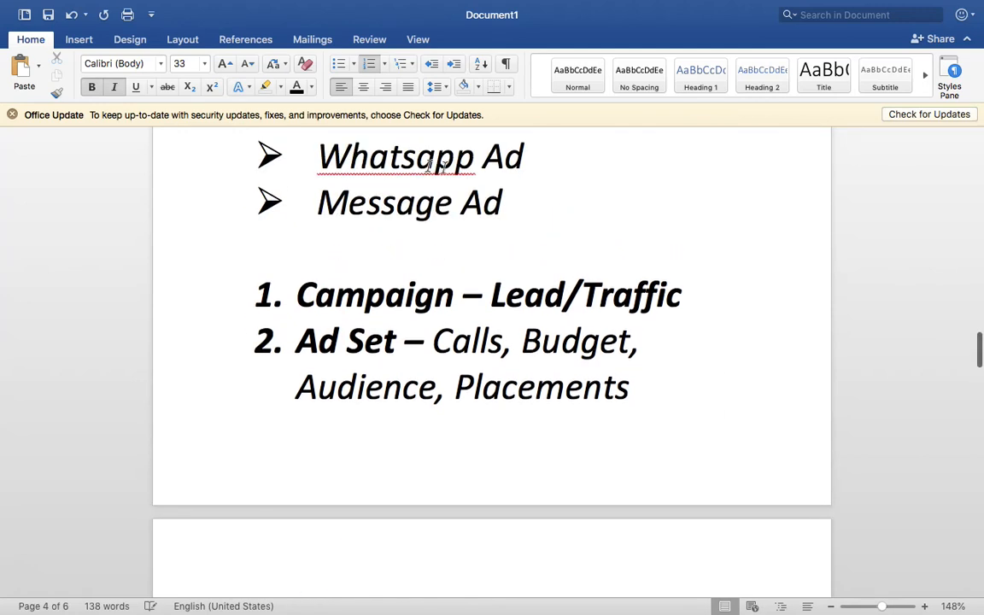
pyautogui.write('-')
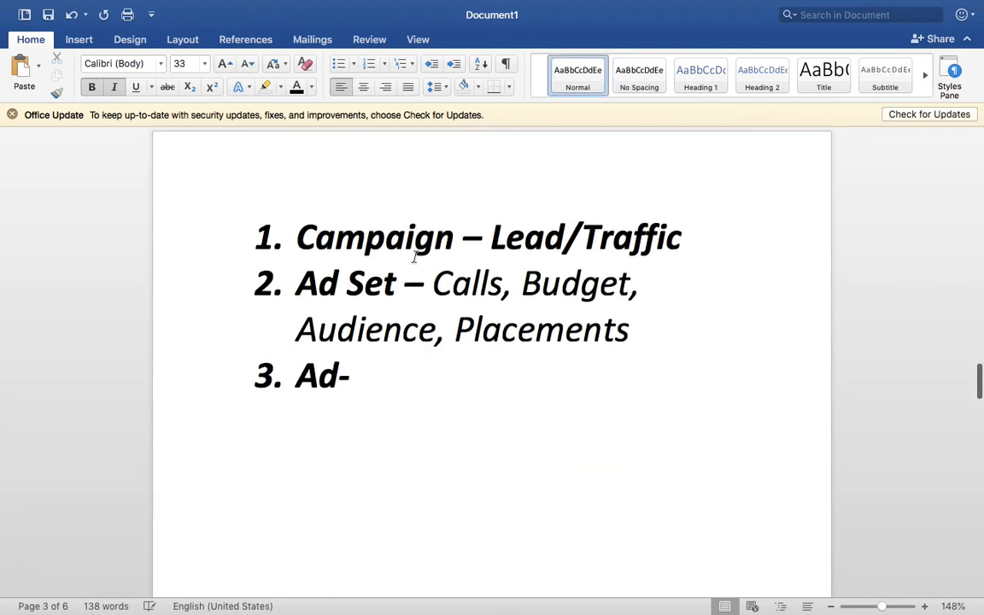
pyautogui.click(431, 325)
# Add spacing lines between items and complete item 3 with 'Image, text, headline, CTA, Phone No.'
pyautogui.click(740, 192)
pyautogui.hotkey('shift', 'Return')
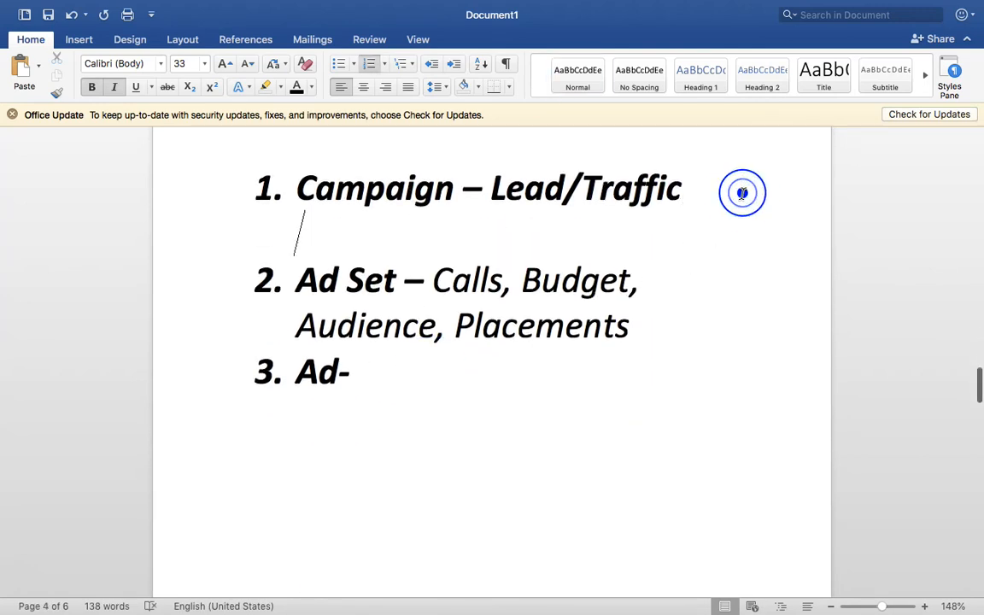
pyautogui.click(697, 318)
pyautogui.hotkey('shift', 'Return')
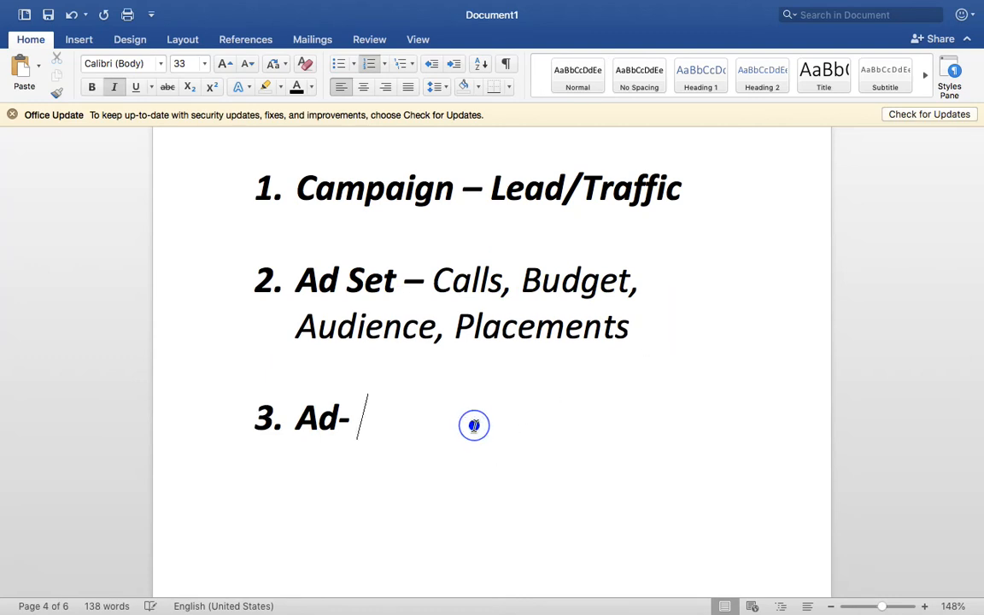
pyautogui.press('super+b')
pyautogui.write('Image, ')
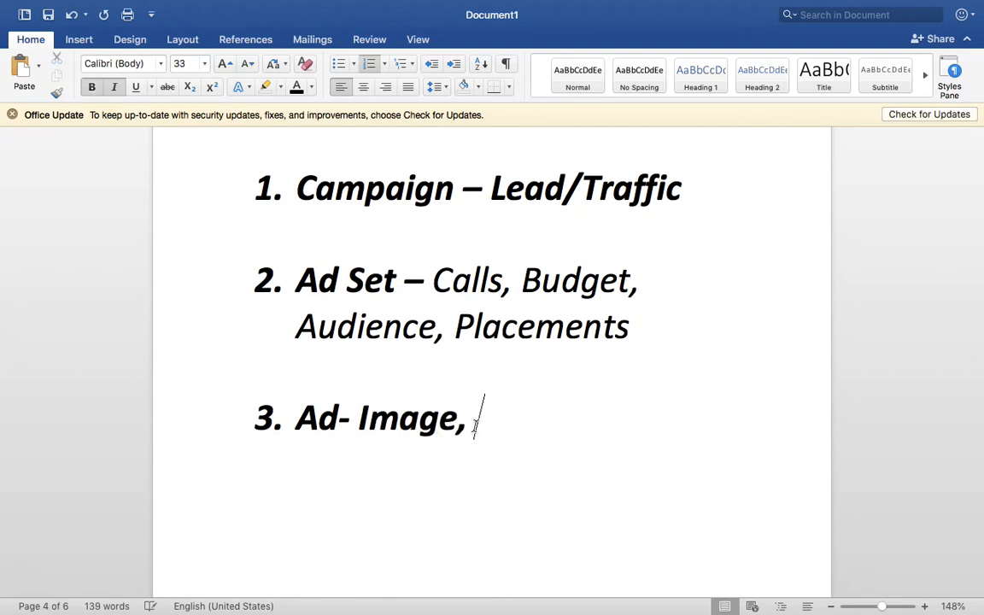
pyautogui.write('text, headl')
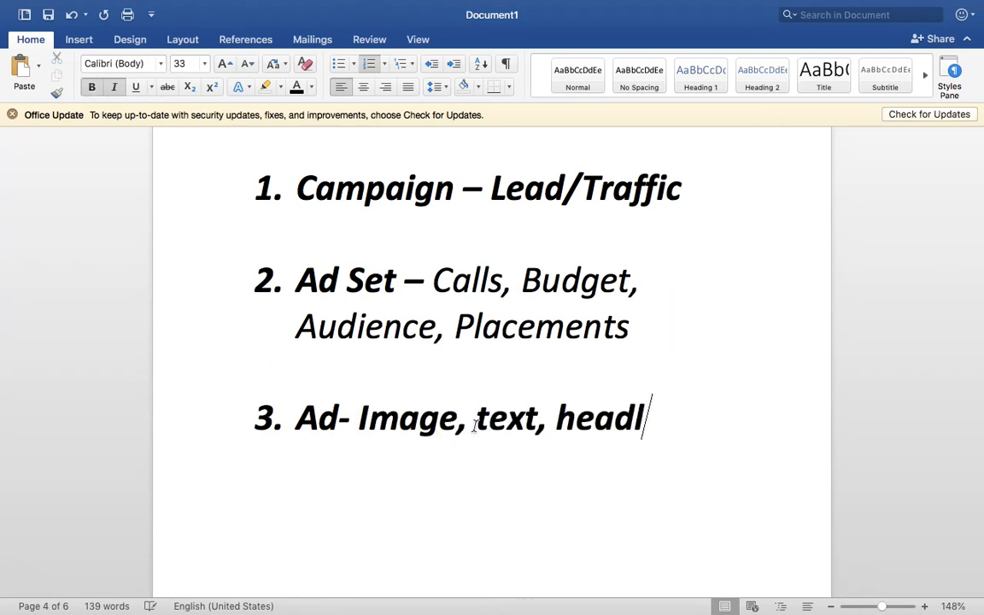
pyautogui.write('ine, CTA')
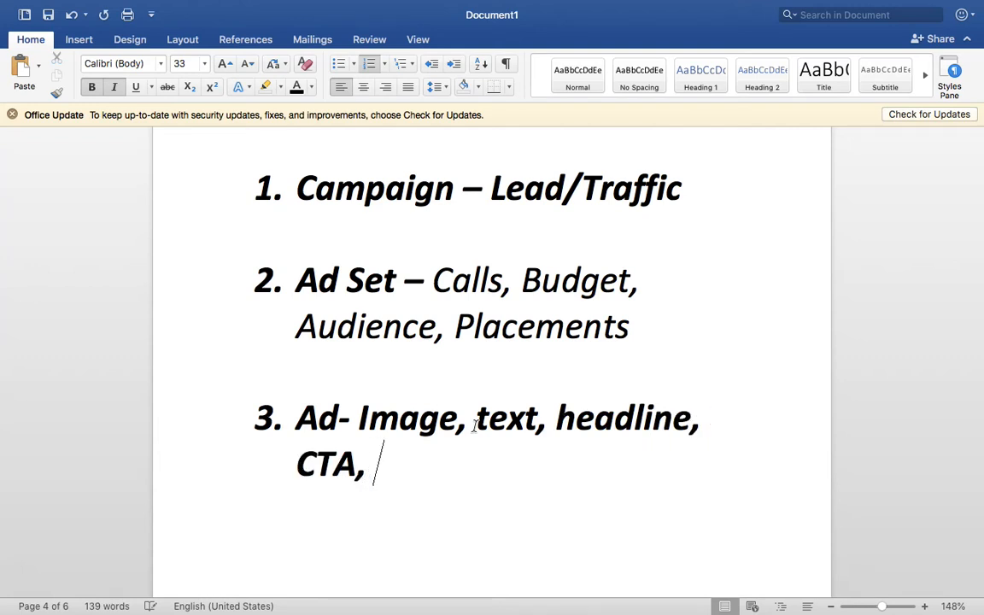
pyautogui.write(', Phone No.')
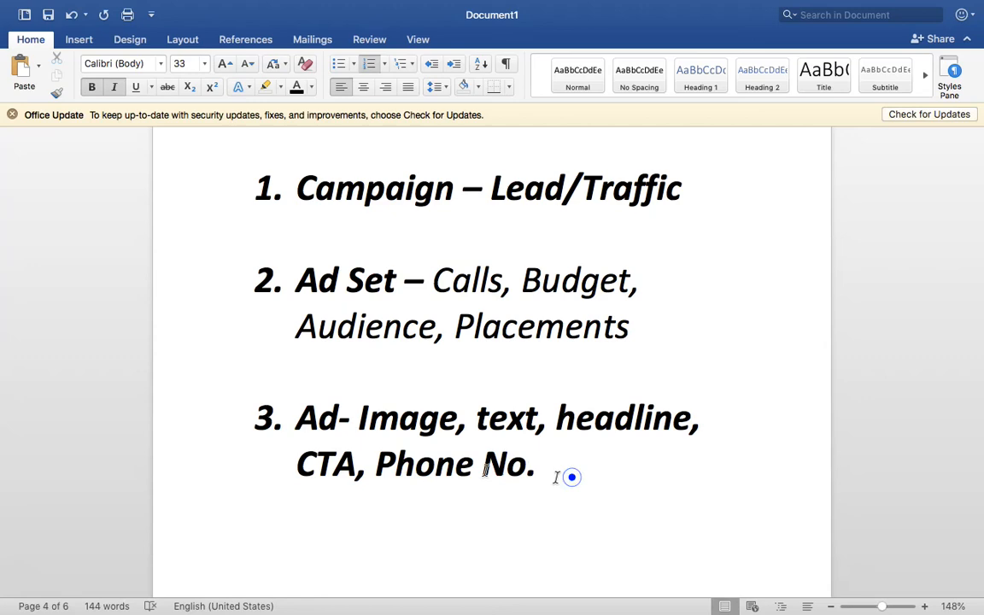
pyautogui.moveTo(357, 419); pyautogui.dragTo(564, 473)
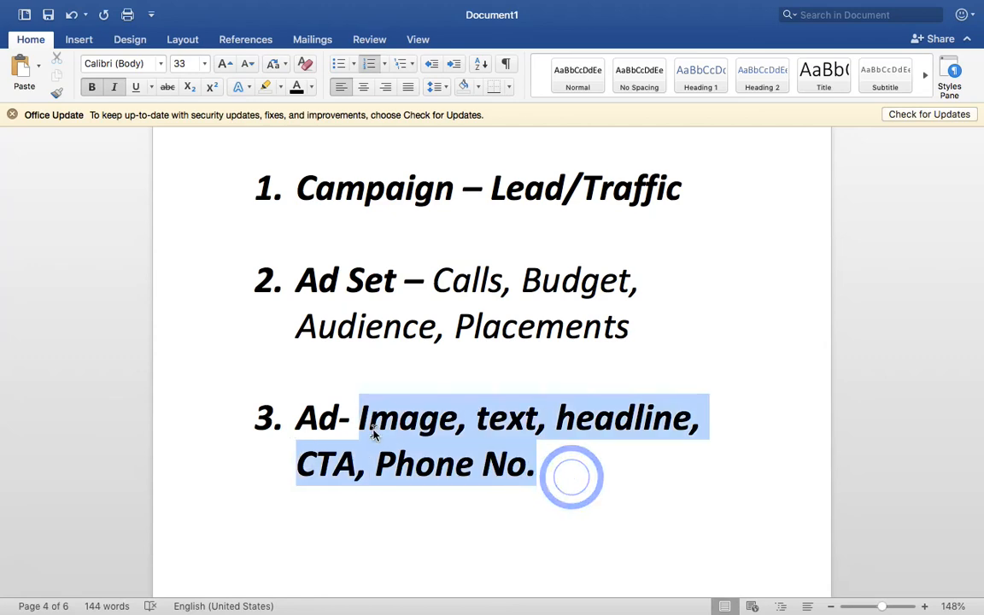
pyautogui.click(582, 468)
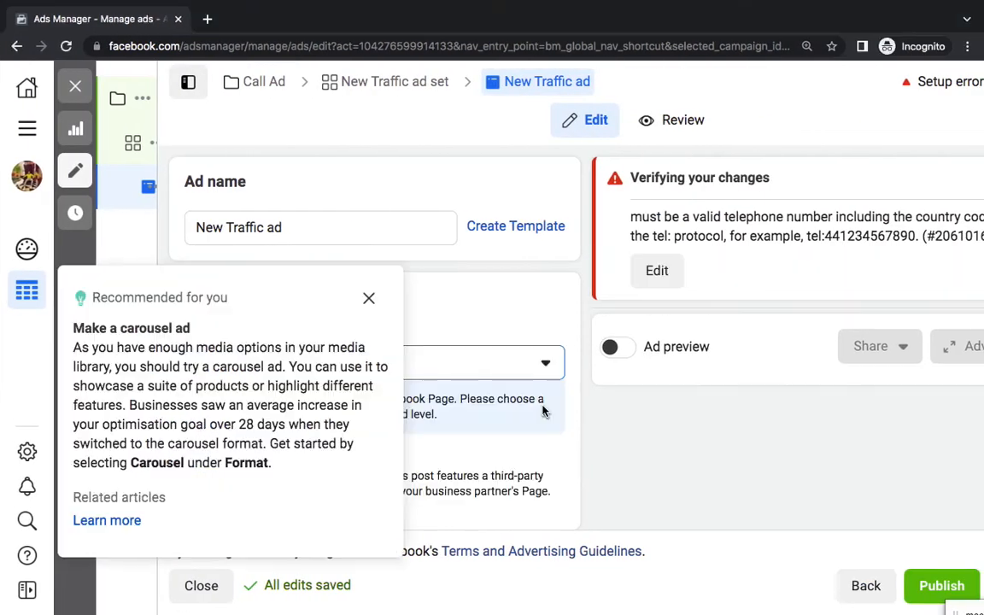
# Dismiss the carousel recommendation and choose Rank Keywords Group as the ad's Facebook Page
pyautogui.click(370, 299)
pyautogui.scroll(-3, 469, 345)
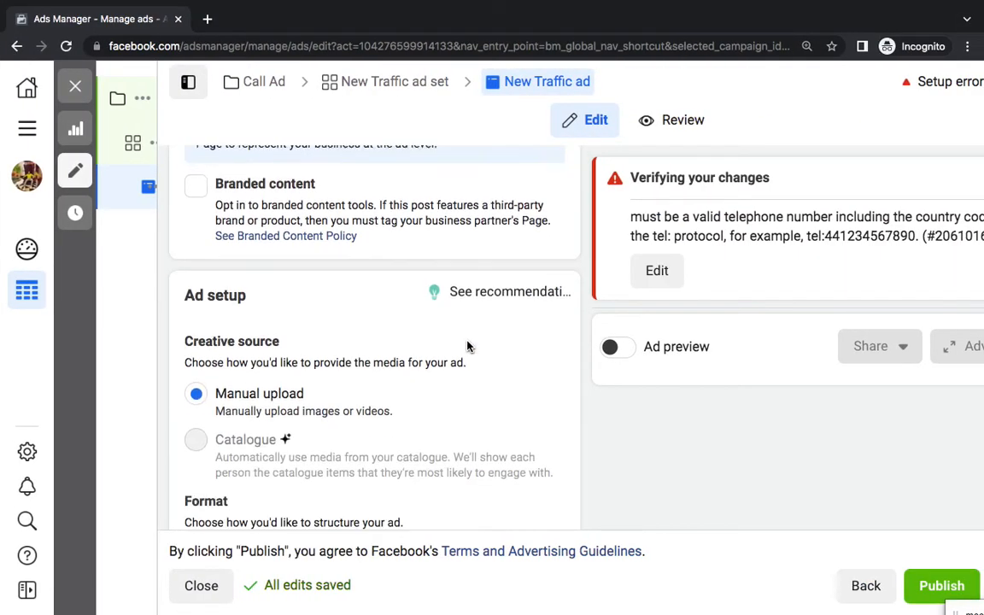
pyautogui.scroll(2, 469, 345)
pyautogui.click(377, 219)
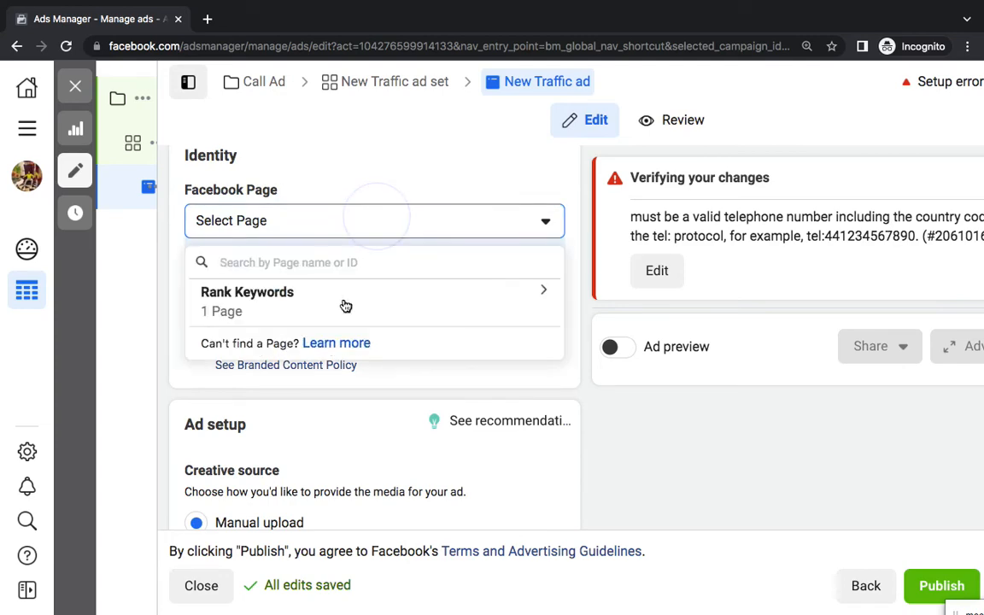
pyautogui.click(281, 299)
pyautogui.click(328, 355)
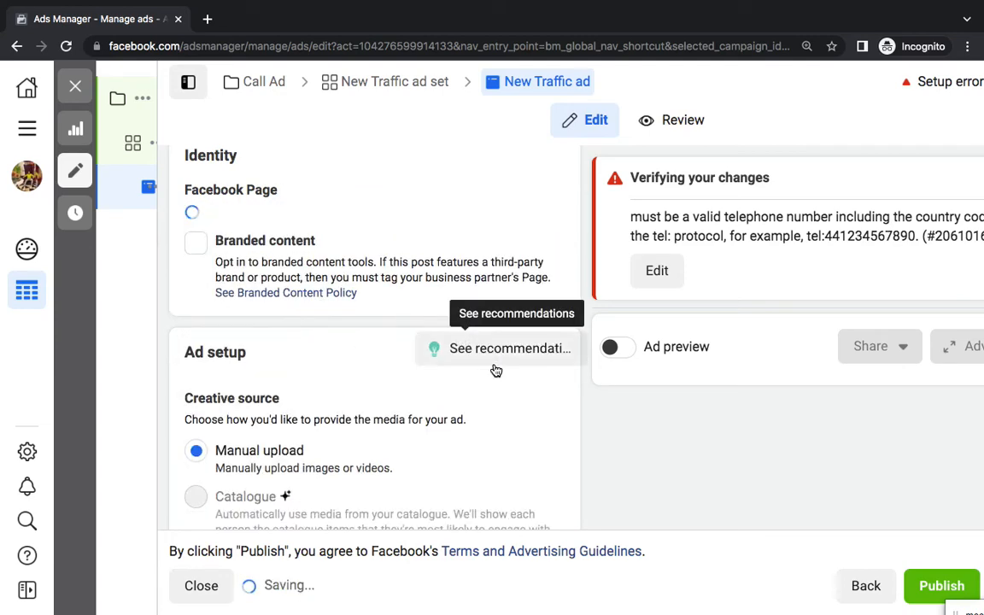
# Upload the 1280 × 800 screenshot from Downloads as the ad's image
pyautogui.scroll(-3, 496, 376)
pyautogui.scroll(-5, 476, 417)
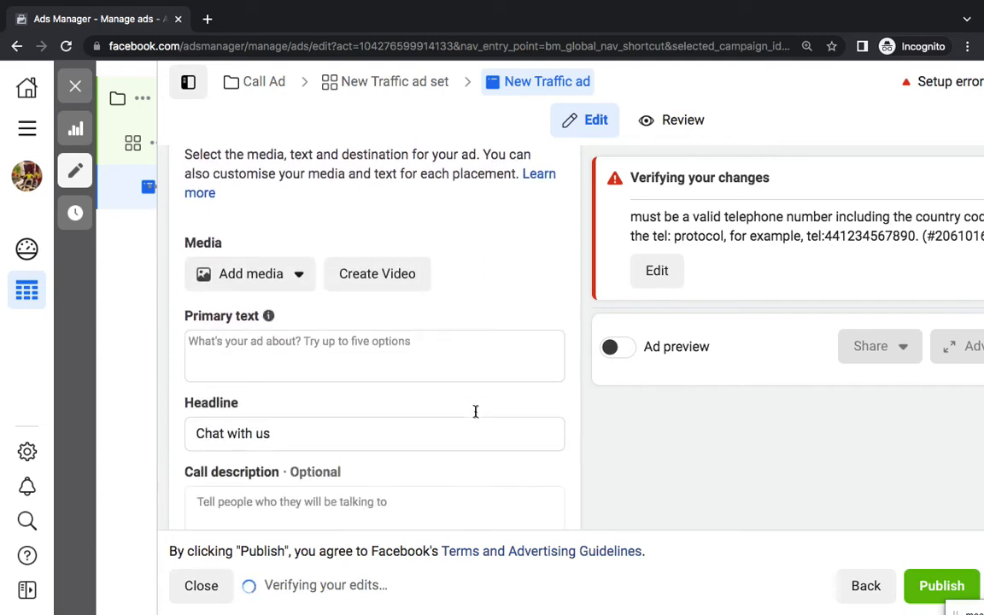
pyautogui.click(266, 234)
pyautogui.click(259, 282)
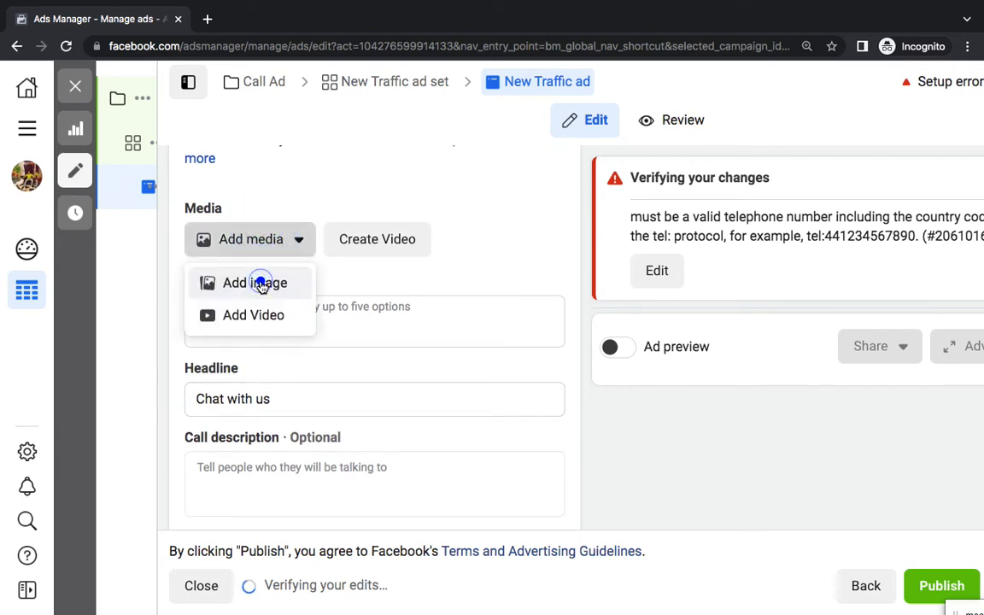
pyautogui.click(318, 193)
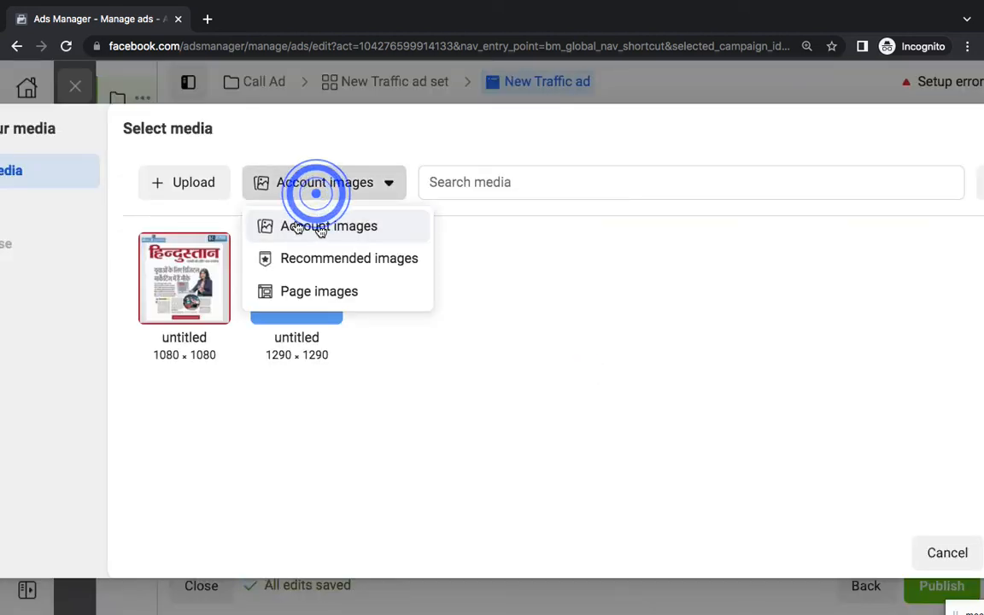
pyautogui.click(189, 197)
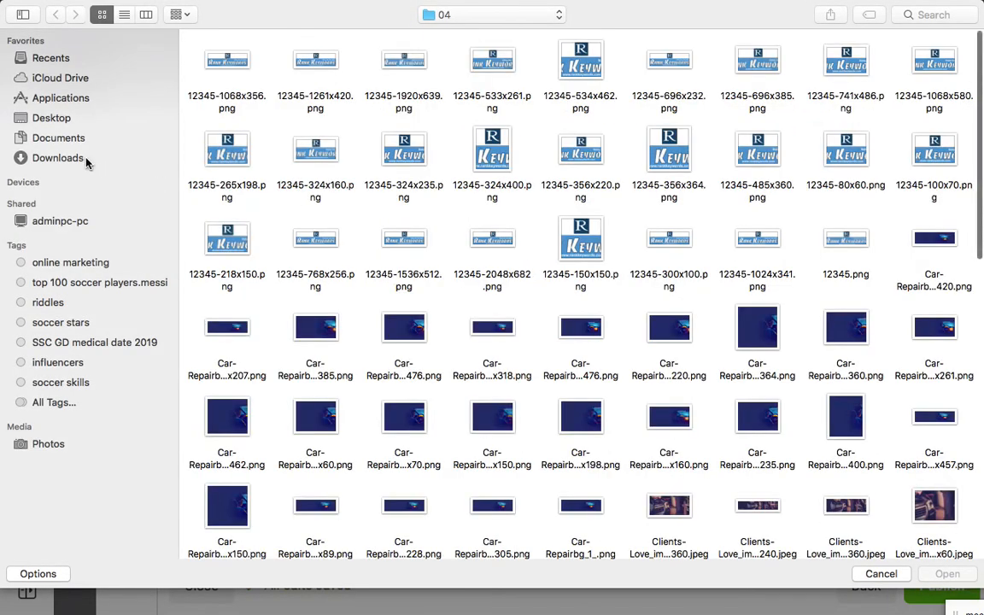
pyautogui.click(85, 159)
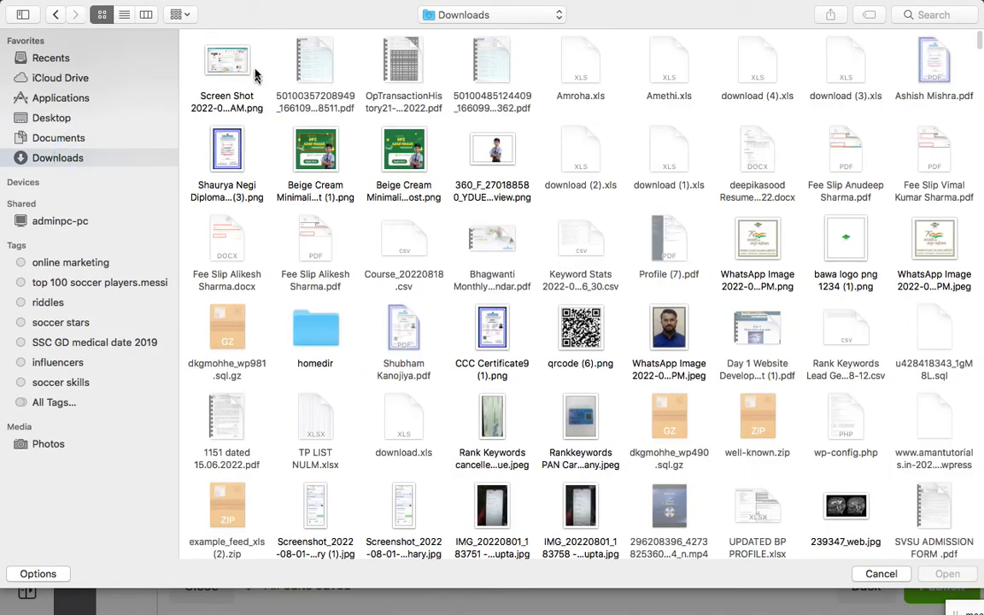
pyautogui.doubleClick(226, 64)
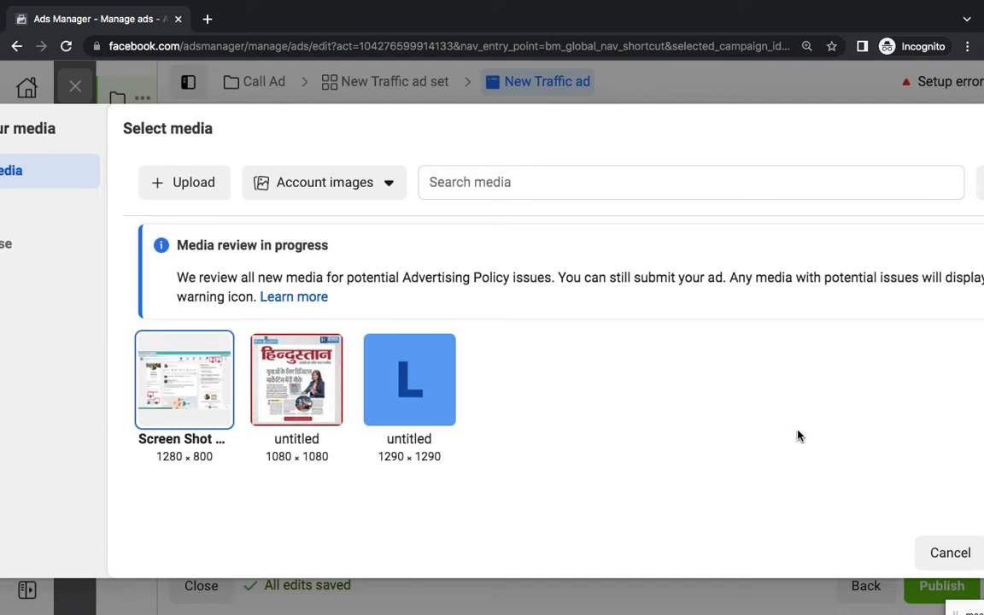
pyautogui.hotkey('ctrl', '-')
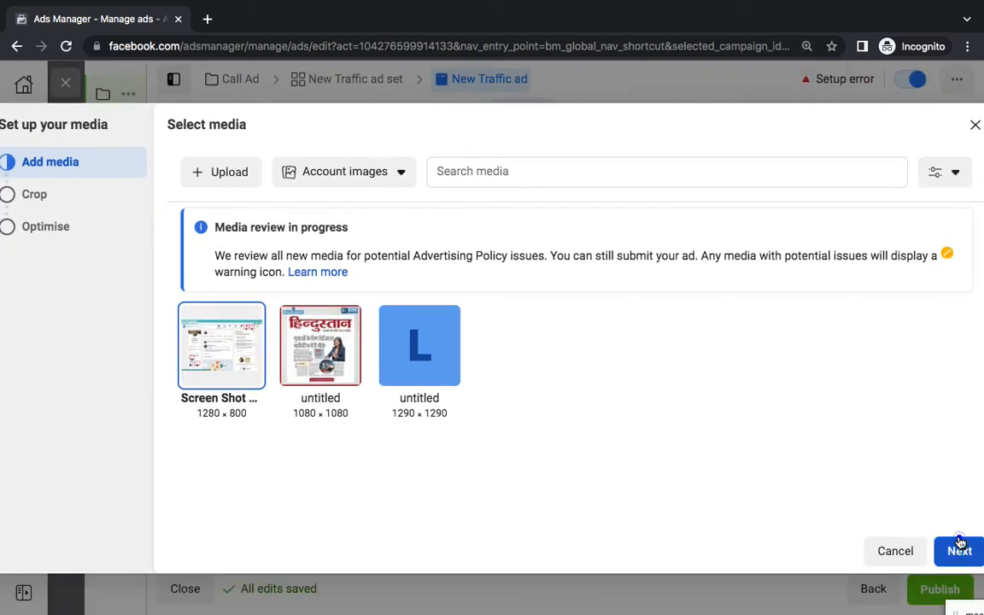
pyautogui.click(957, 547)
pyautogui.click(952, 551)
pyautogui.click(947, 556)
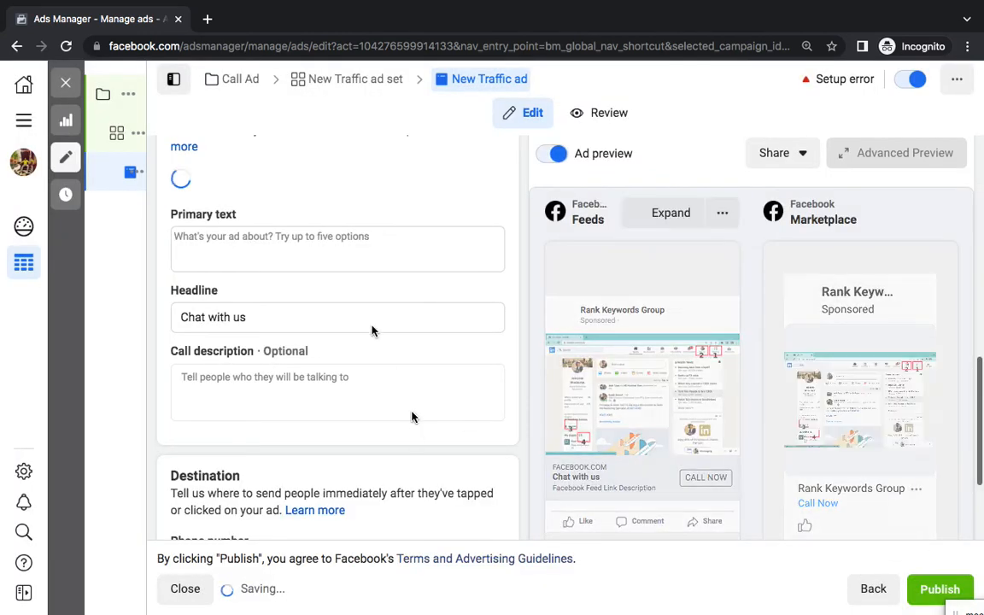
# Enter primary text 'Learn Digital Marketing Industry Experts', 'Join New Batch of Digital Marketing', 'Call Us:'
pyautogui.click(279, 243)
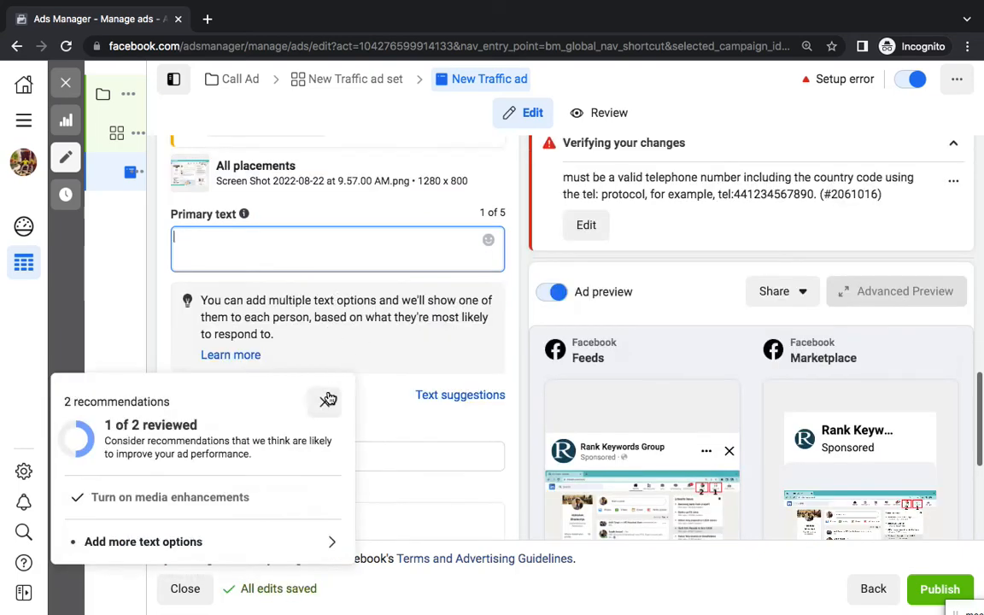
pyautogui.click(323, 404)
pyautogui.click(308, 243)
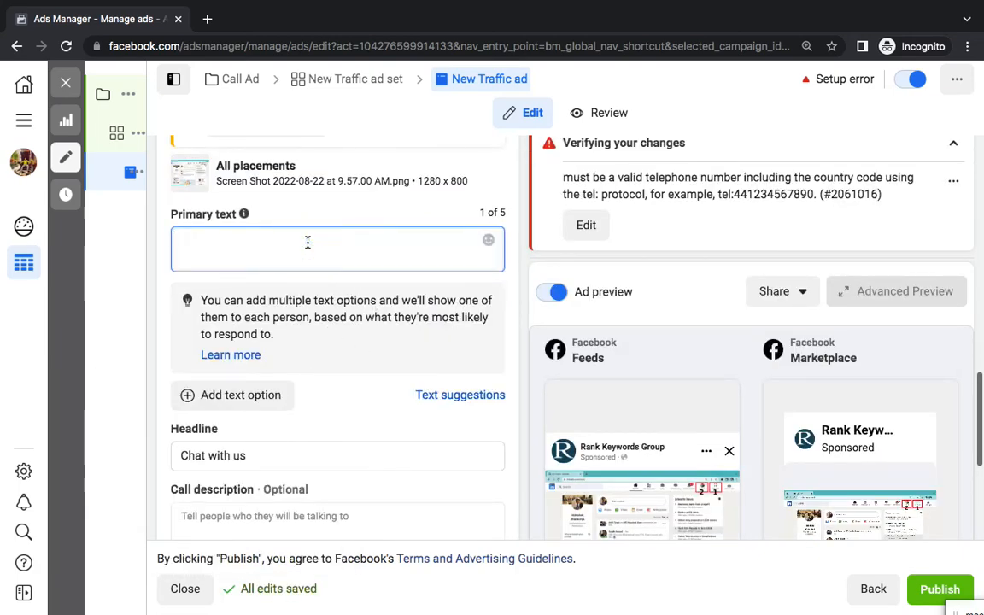
pyautogui.write('Leanr Digi')
pyautogui.hotkey('ctrl', 'a')
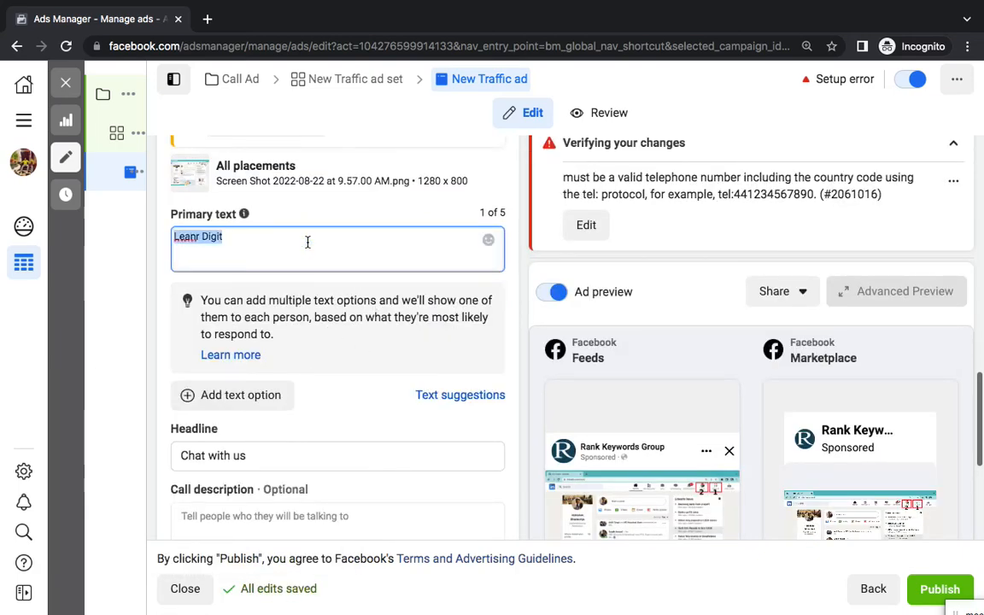
pyautogui.write('L')
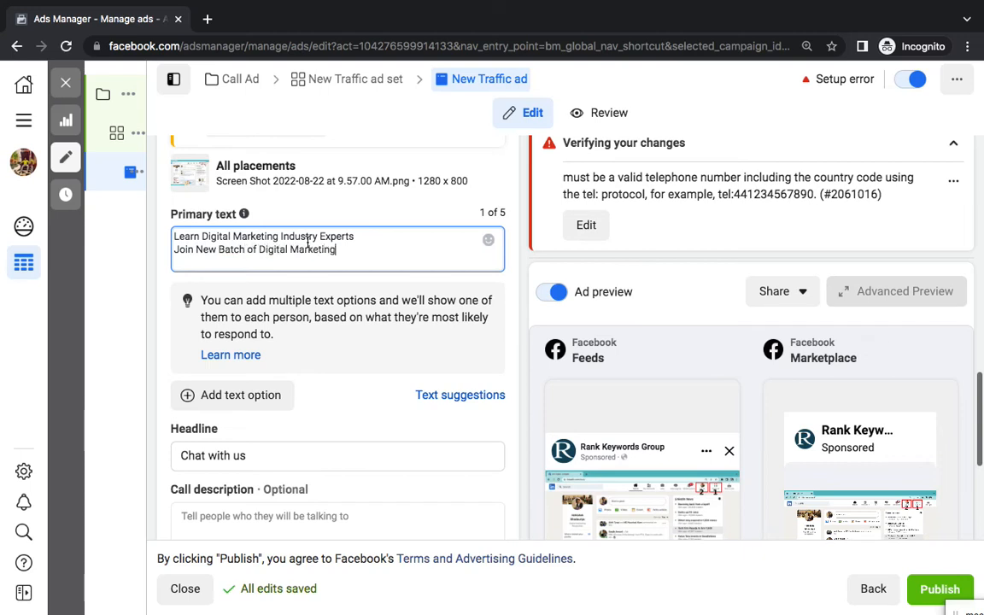
pyautogui.press('Return')
pyautogui.press('Return')
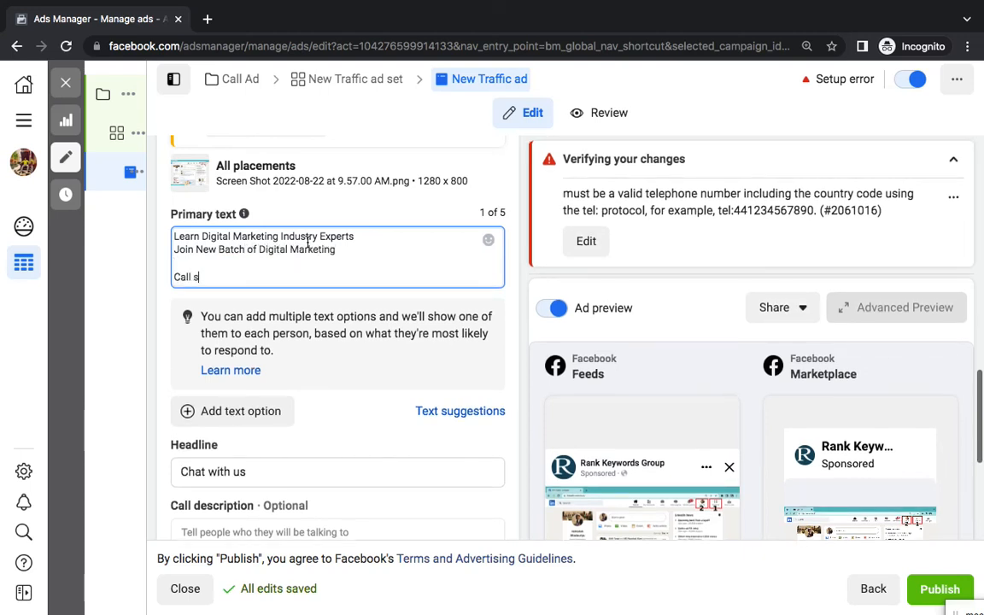
pyautogui.write('Call Us:')
pyautogui.press('Return')
pyautogui.press('Return')
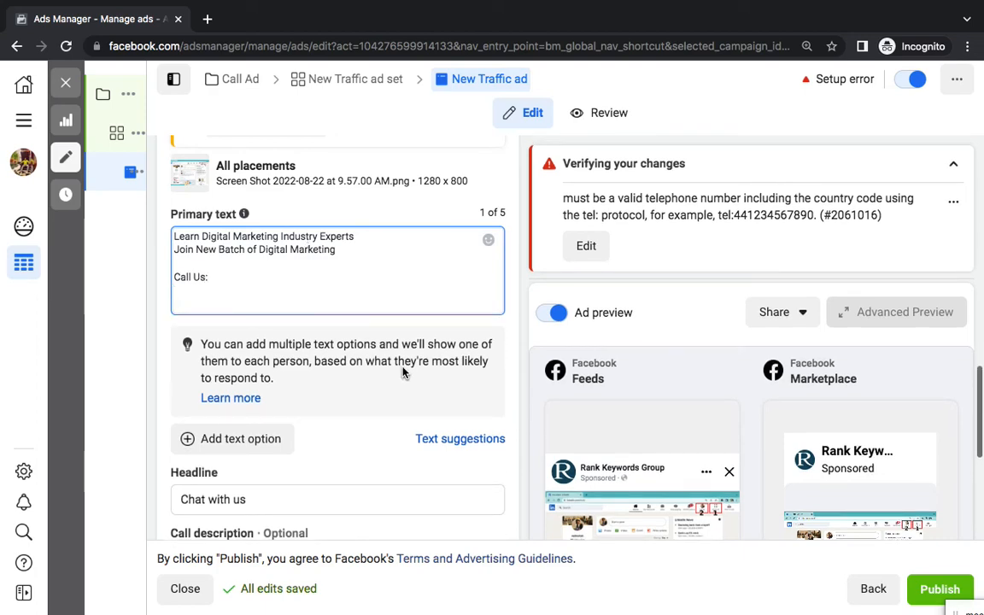
pyautogui.scroll(-5, 400, 402)
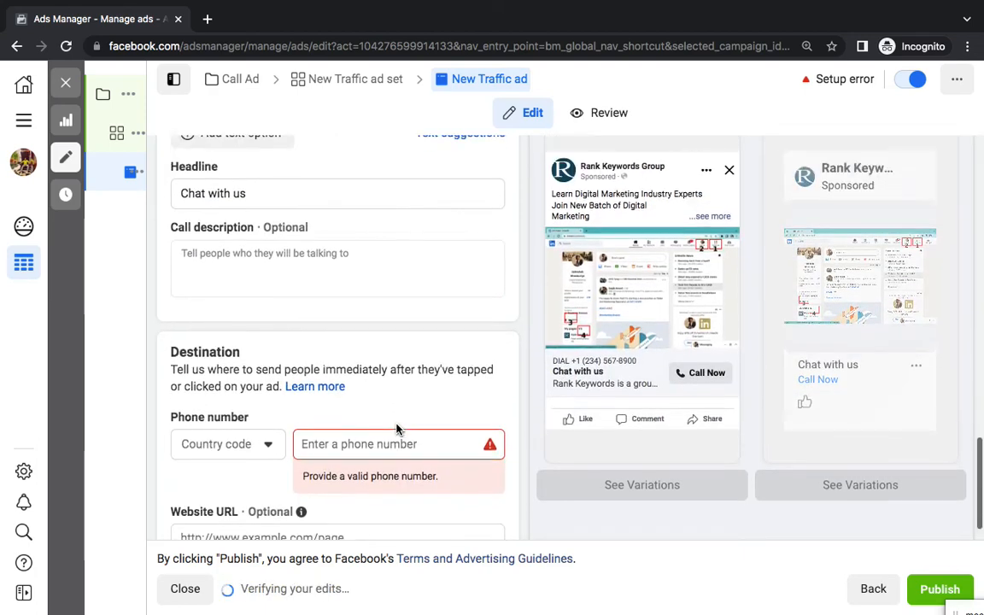
pyautogui.scroll(1, 359, 342)
# Replace the headline and enter an India (+91) phone number for the call button
pyautogui.tripleClick(282, 218)
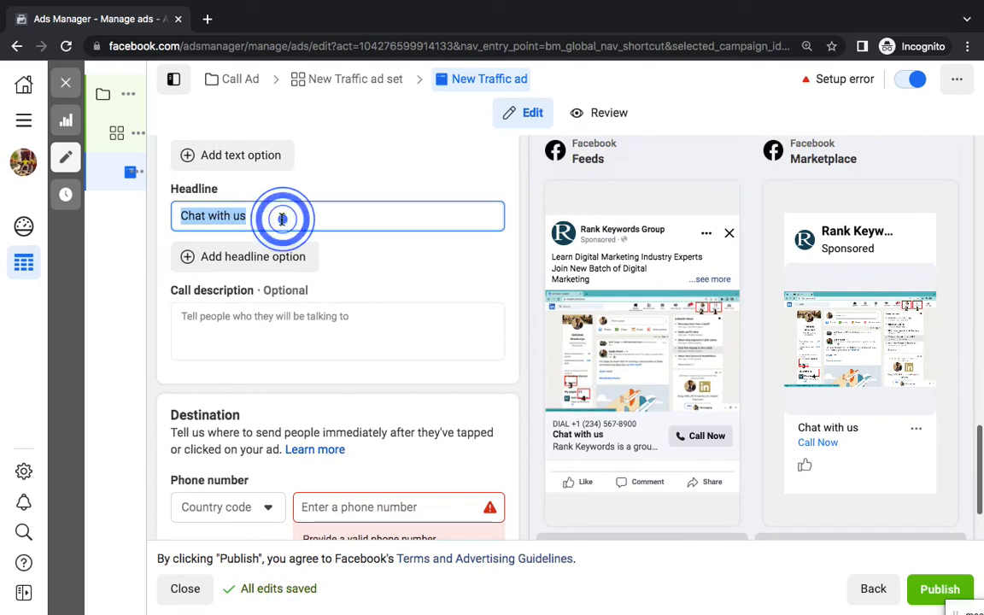
pyautogui.write('Call us For More Details')
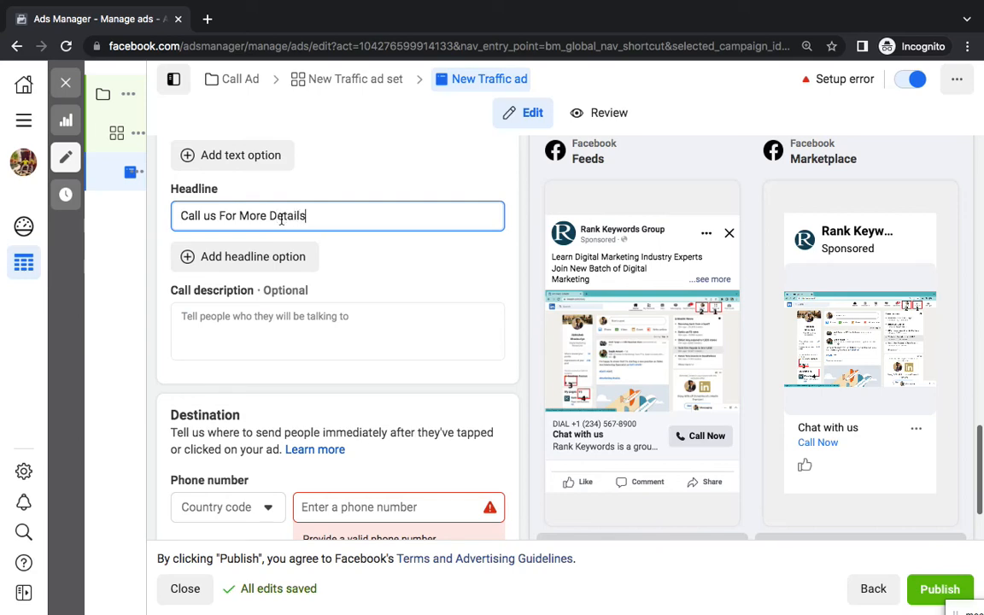
pyautogui.scroll(-2, 381, 343)
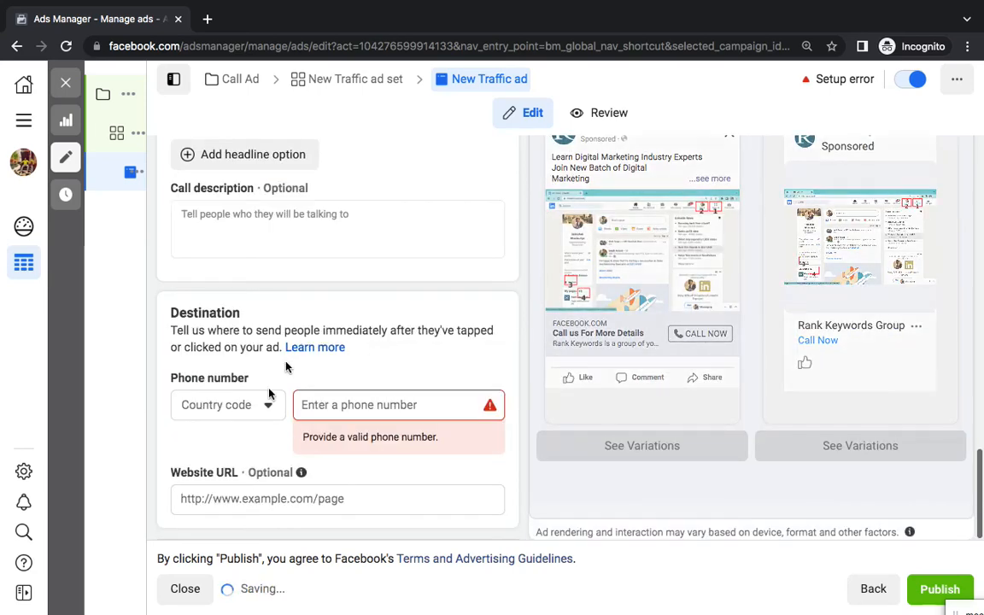
pyautogui.click(262, 405)
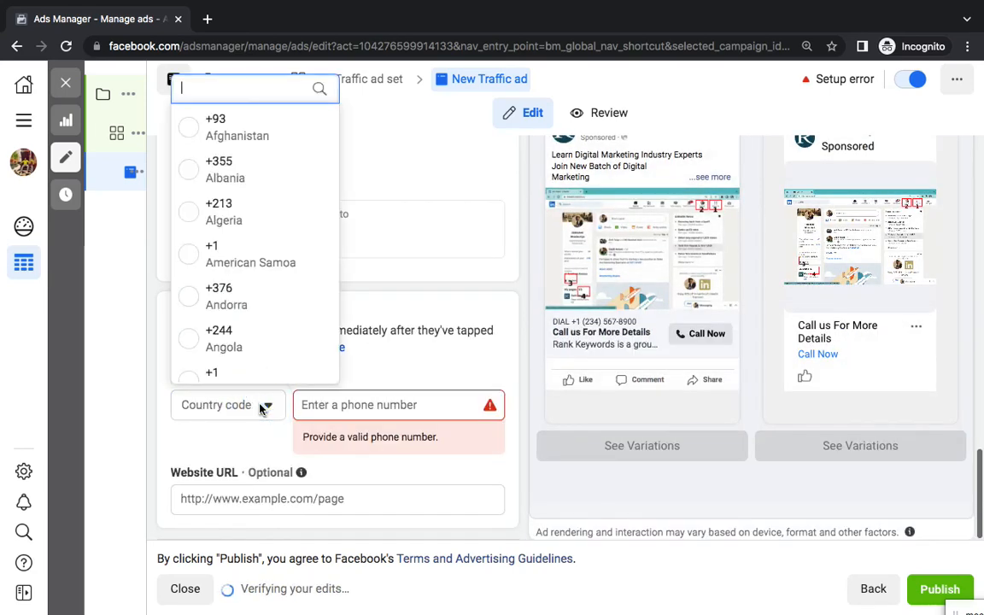
pyautogui.write('in')
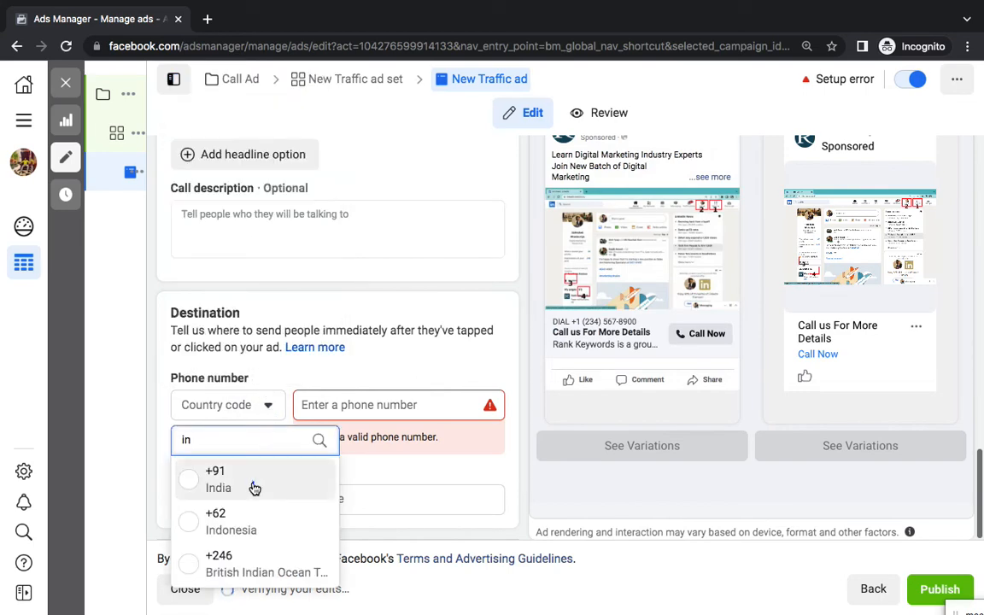
pyautogui.click(254, 481)
pyautogui.click(353, 401)
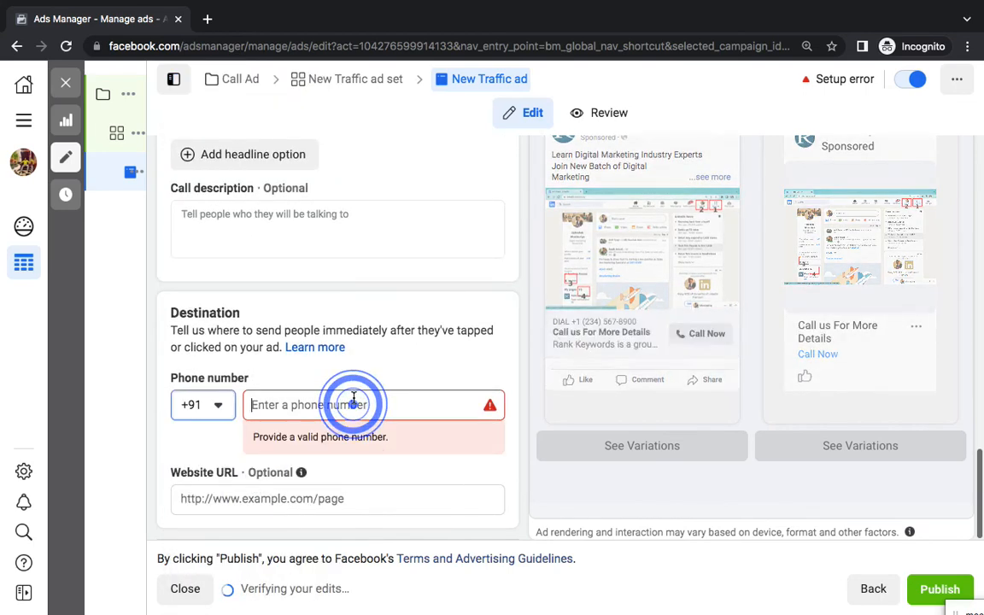
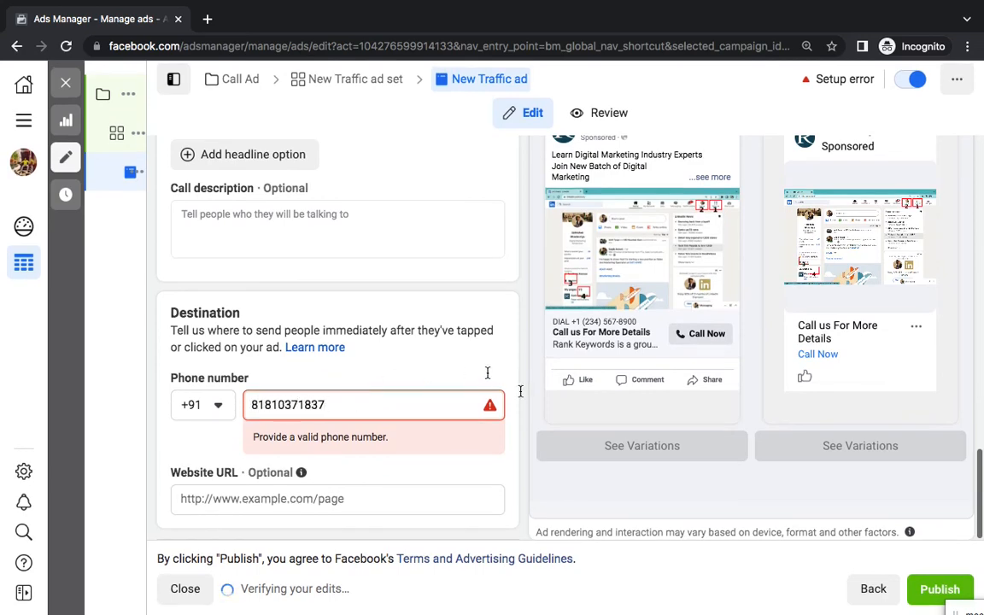
# Review the ad, then close the Publish dialog to leave it as an unpublished draft
pyautogui.scroll(1, 450, 359)
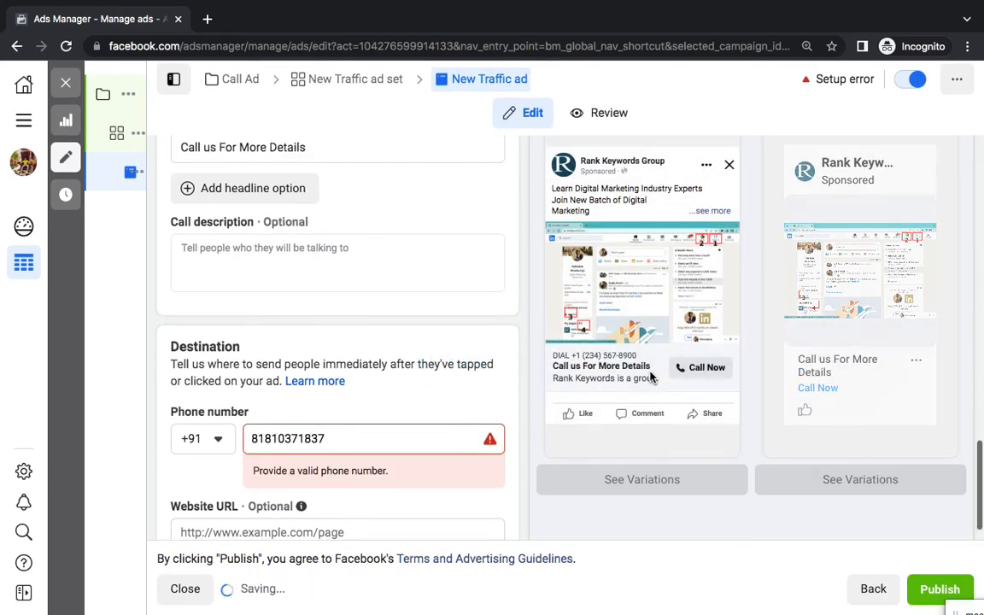
pyautogui.scroll(1, 650, 373)
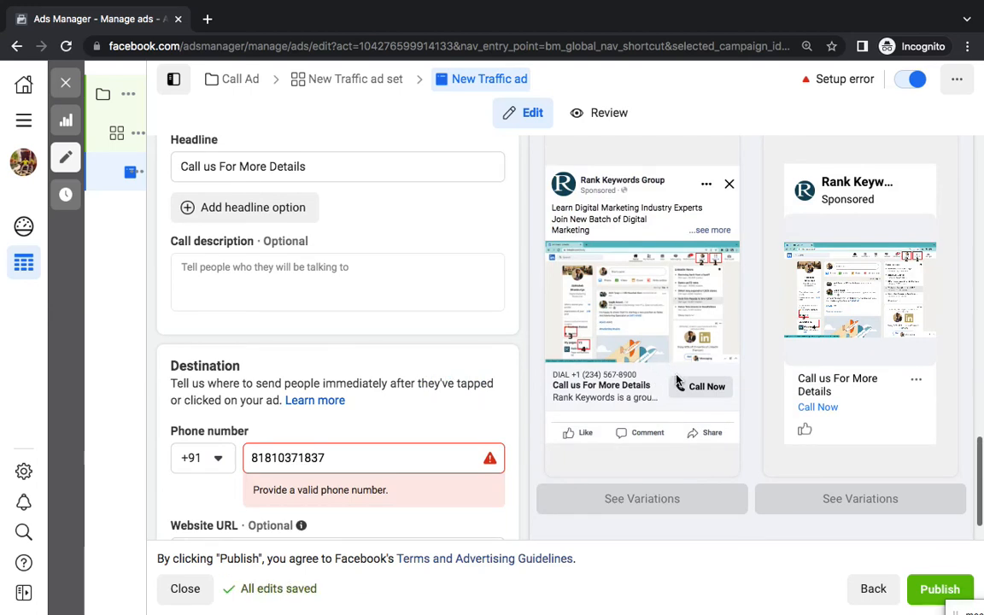
pyautogui.scroll(2, 727, 242)
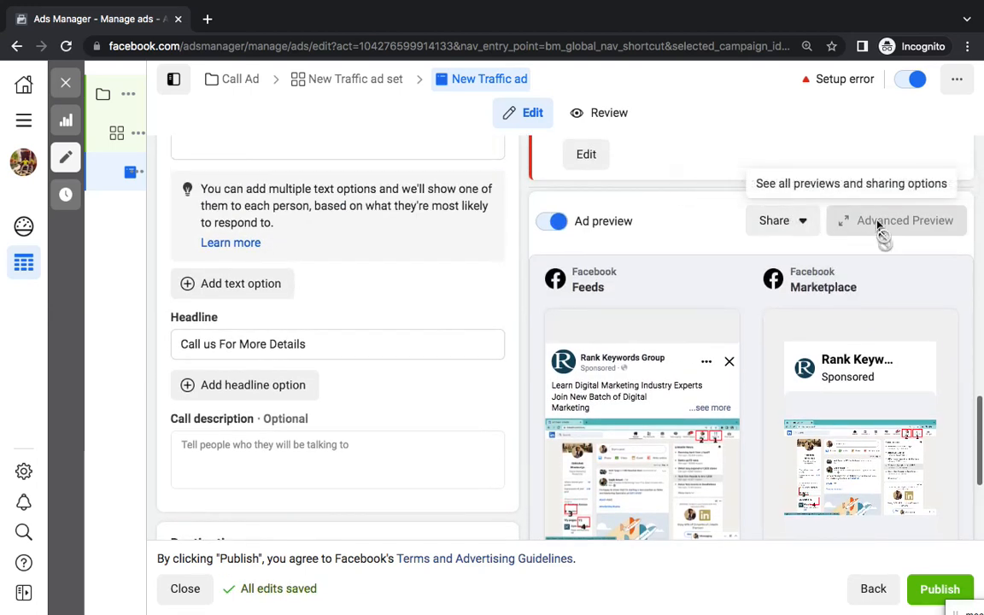
pyautogui.scroll(-2, 880, 247)
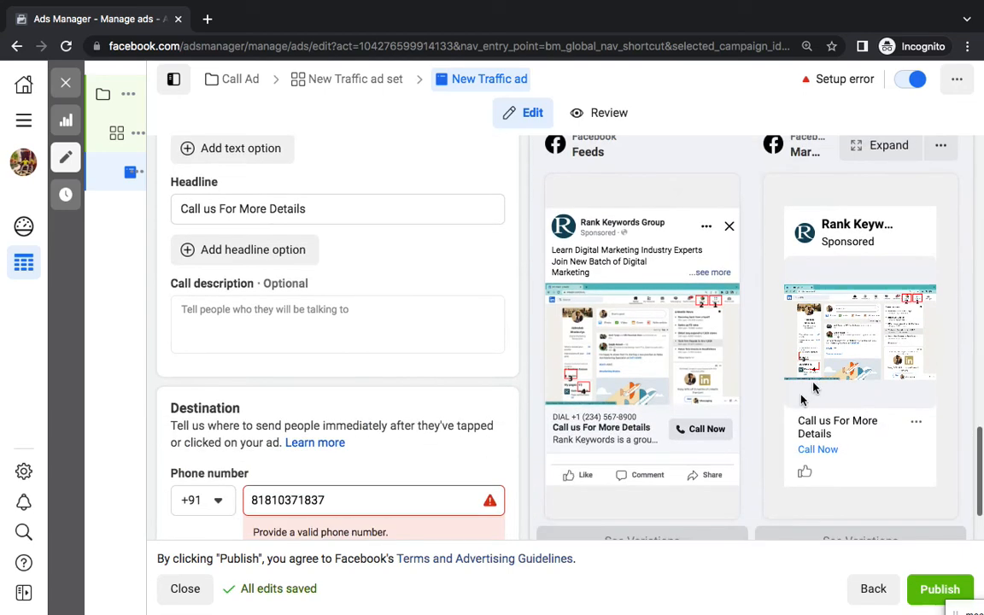
pyautogui.scroll(-1, 785, 414)
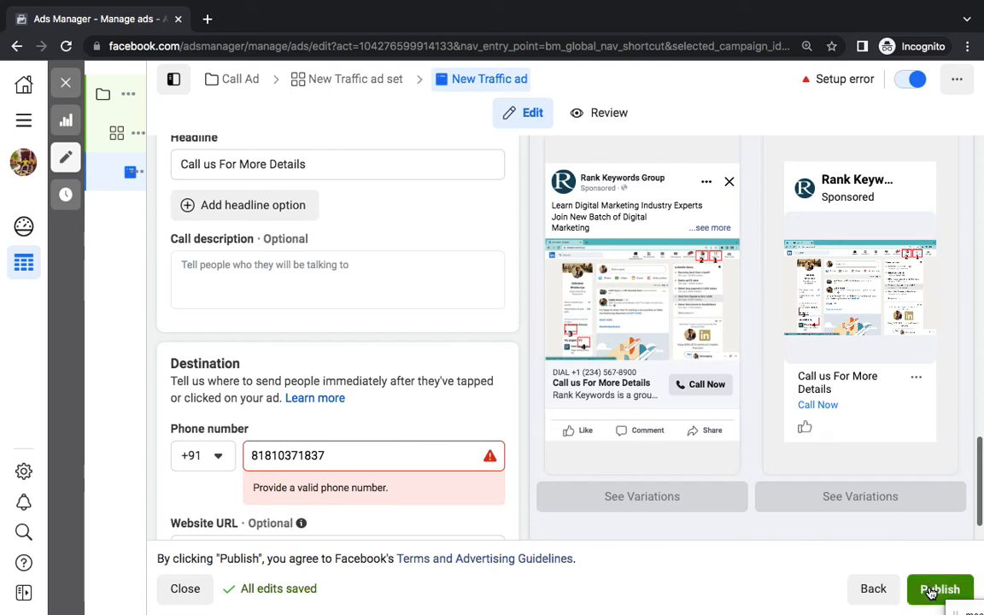
pyautogui.click(69, 87)
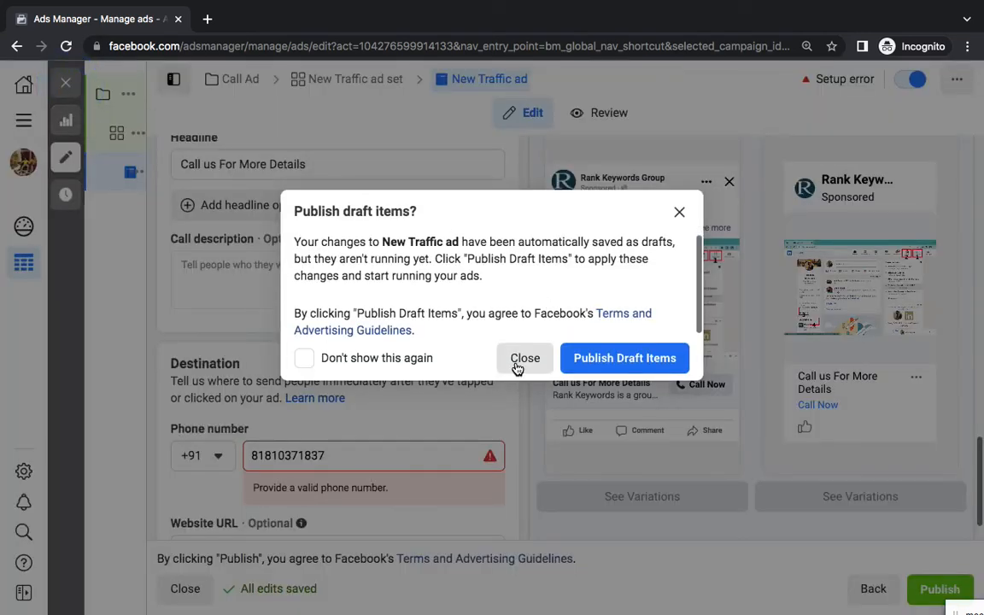
pyautogui.click(524, 359)
pyautogui.hotkey('ctrl', 'Left')
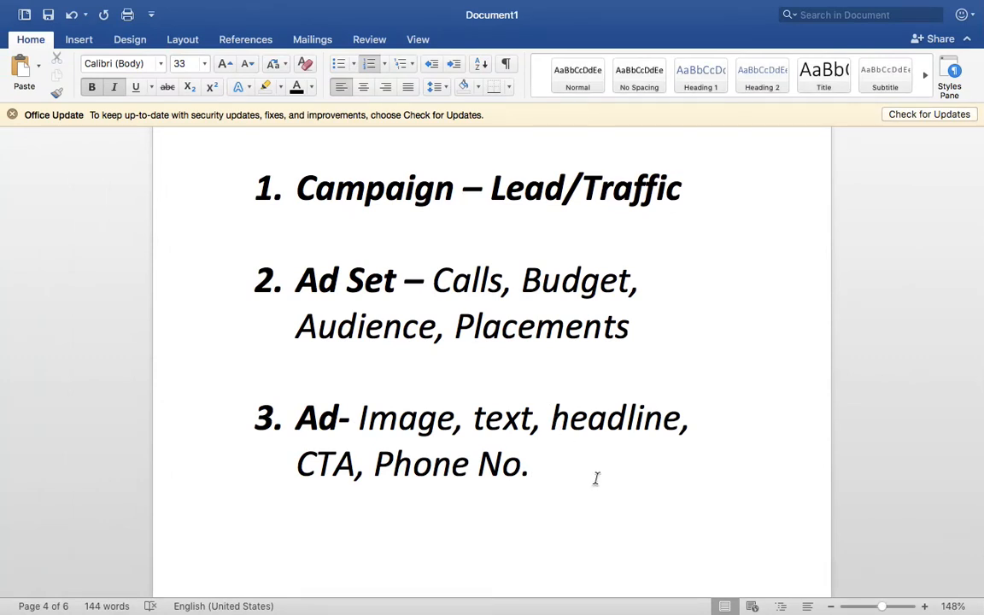
# Color Lead/Traffic in the outline's Campaign line standard red
pyautogui.moveTo(692, 195); pyautogui.dragTo(491, 190)
pyautogui.click(311, 86)
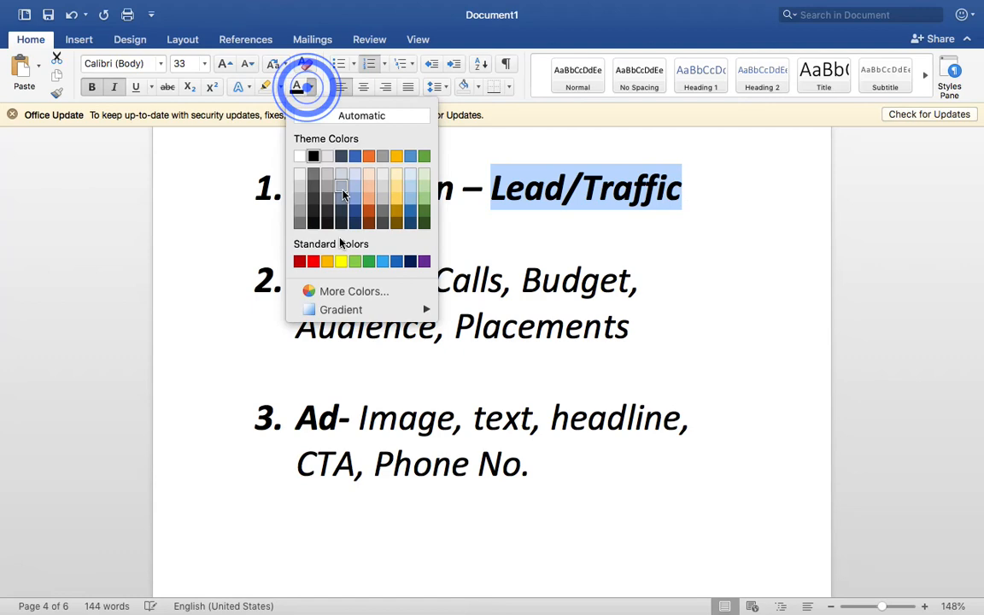
pyautogui.click(314, 261)
pyautogui.click(606, 489)
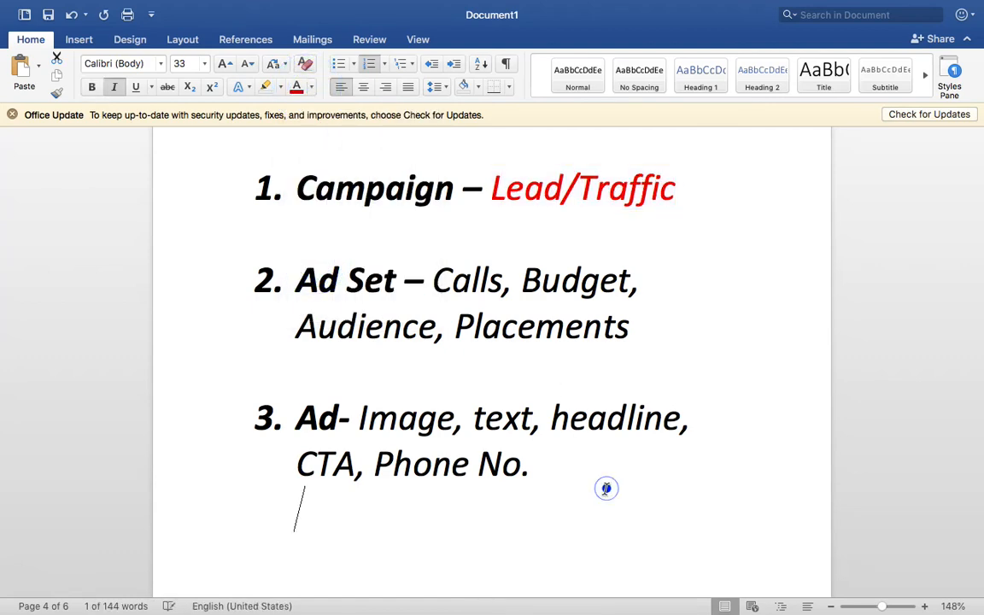
# Highlight the Whatsapp Ad line in the outline, then return to Ads Manager
pyautogui.scroll(15, 606, 489)
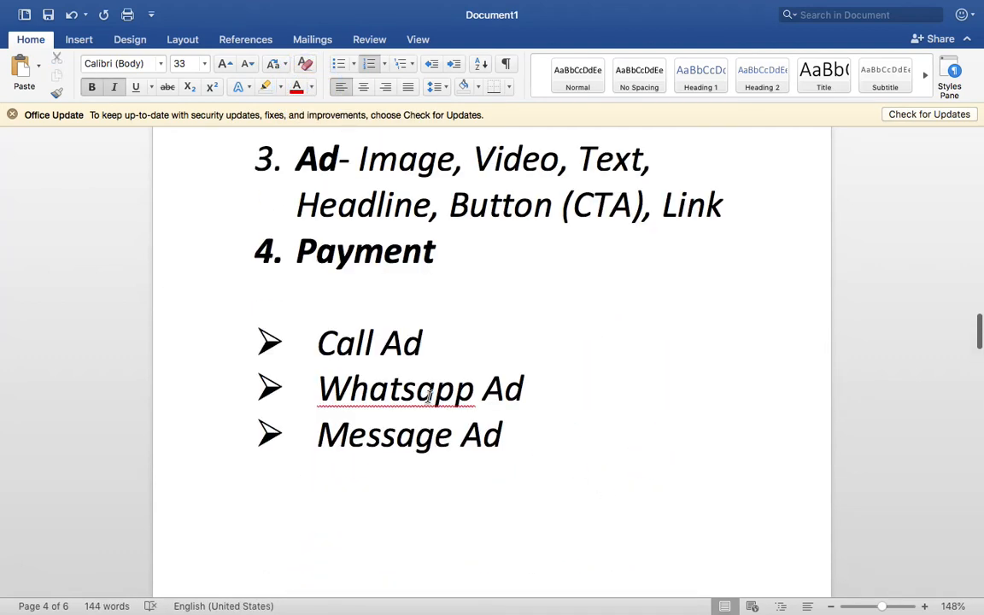
pyautogui.tripleClick(429, 395)
pyautogui.scroll(10, 429, 395)
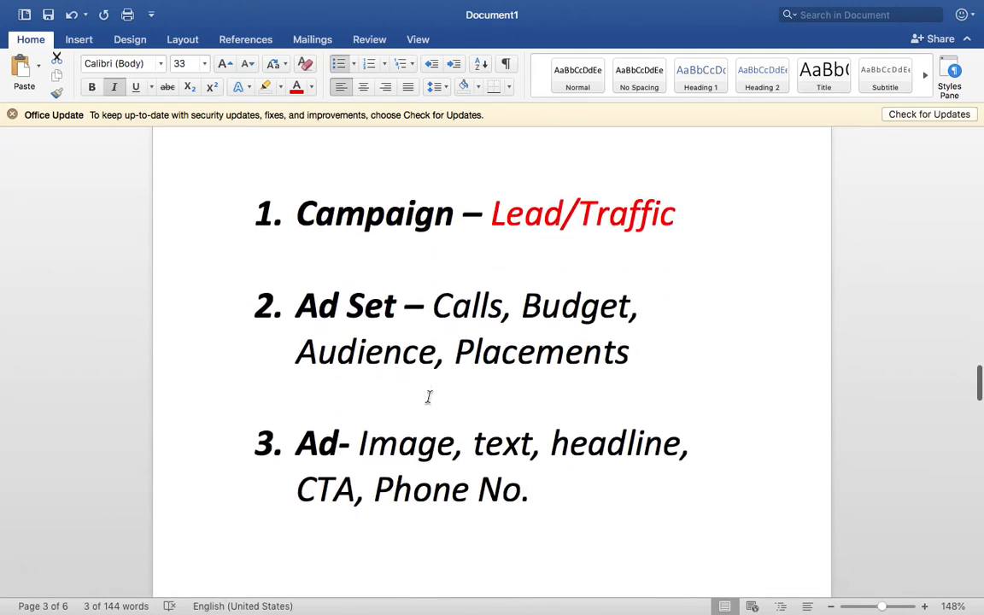
pyautogui.scroll(-1, 429, 398)
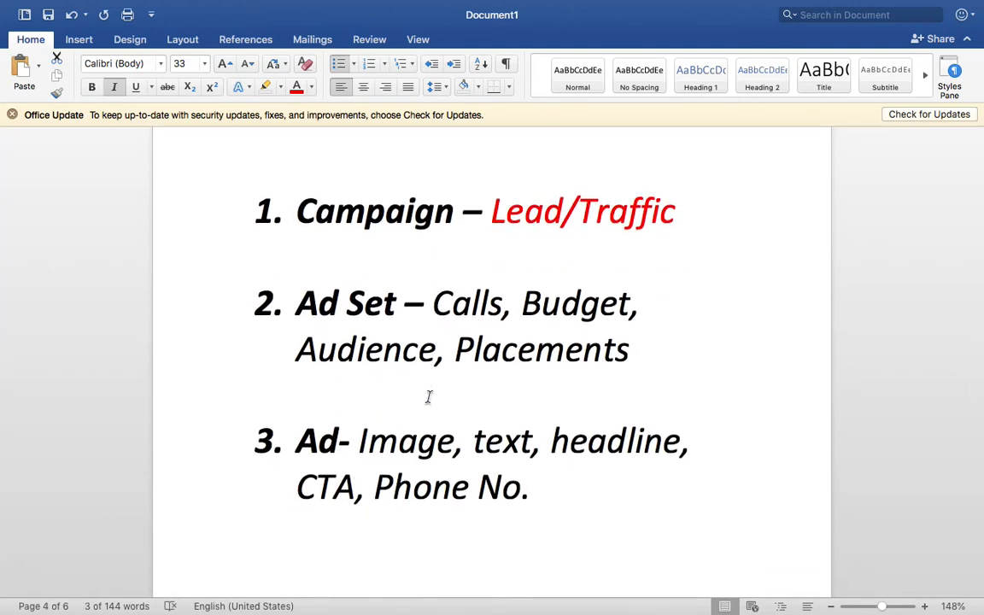
pyautogui.hotkey('ctrl', 'Right')
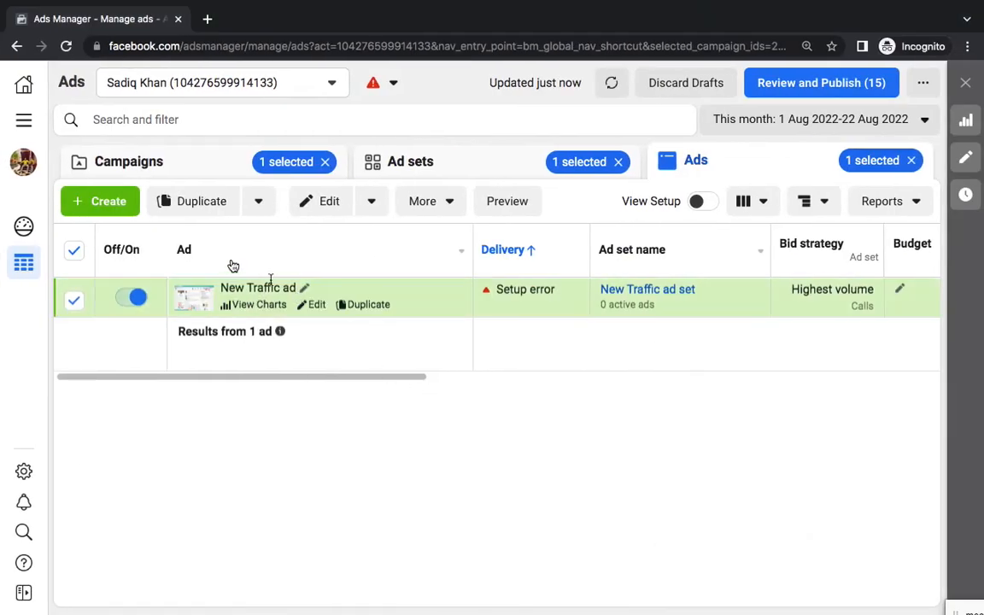
# Clear the campaign and ad set selections so all five campaigns list, and start a new campaign
pyautogui.click(203, 165)
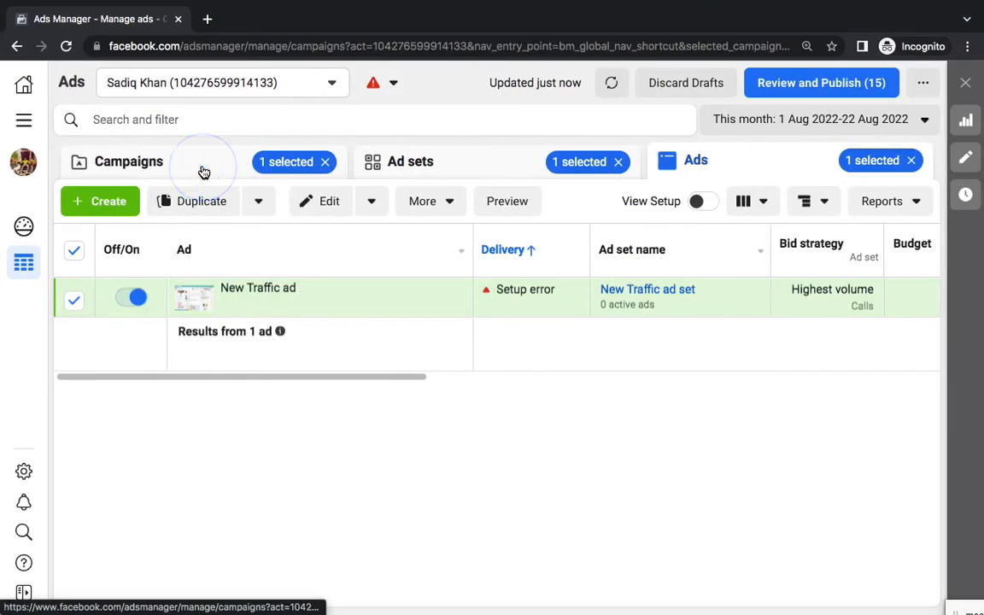
pyautogui.click(324, 160)
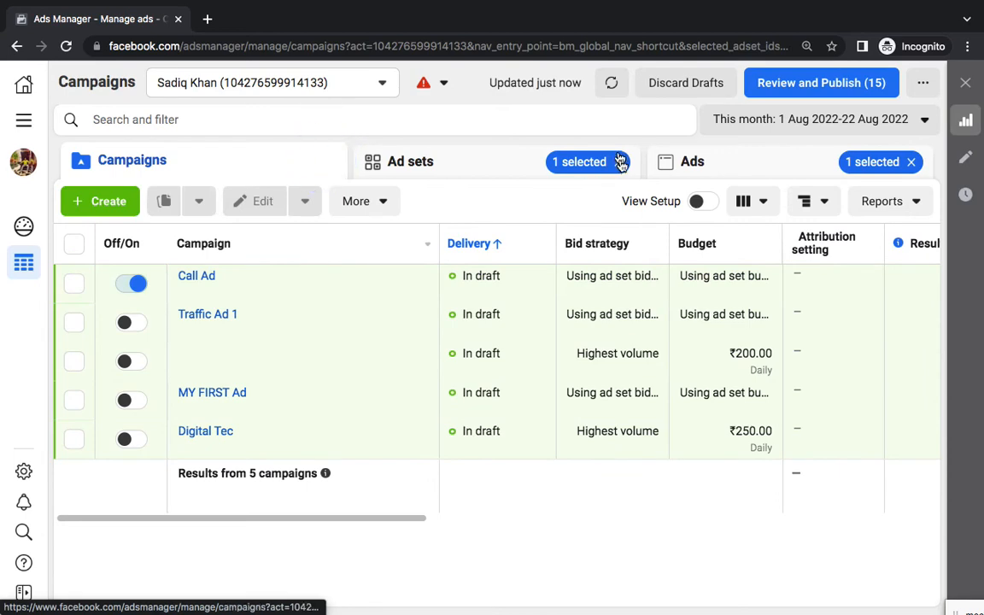
pyautogui.click(618, 161)
pyautogui.click(918, 162)
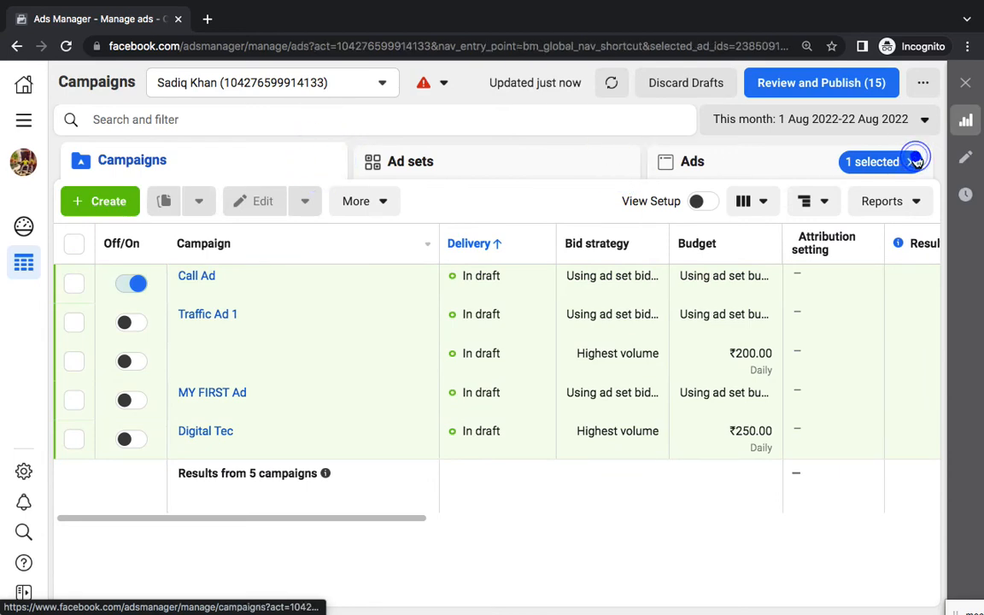
pyautogui.click(216, 171)
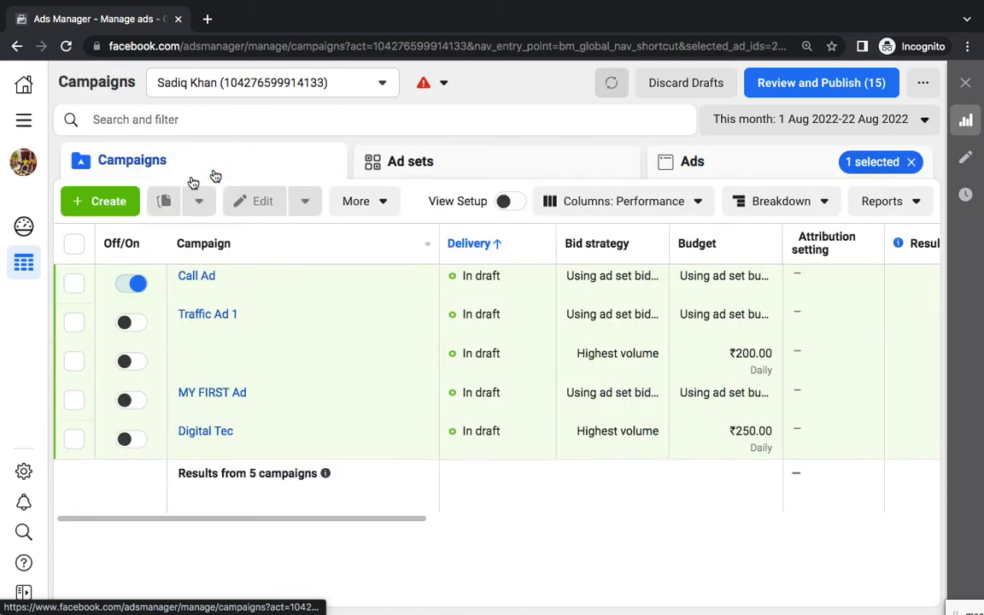
pyautogui.click(106, 205)
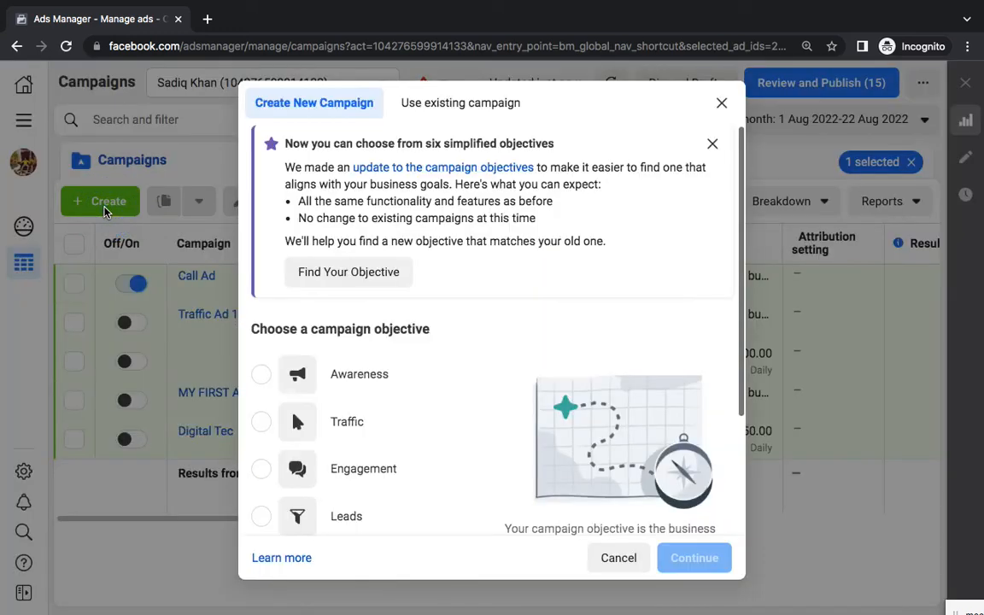
# Create a Traffic-objective campaign named 'Whatsapp' and continue to its ad set
pyautogui.scroll(-3, 444, 345)
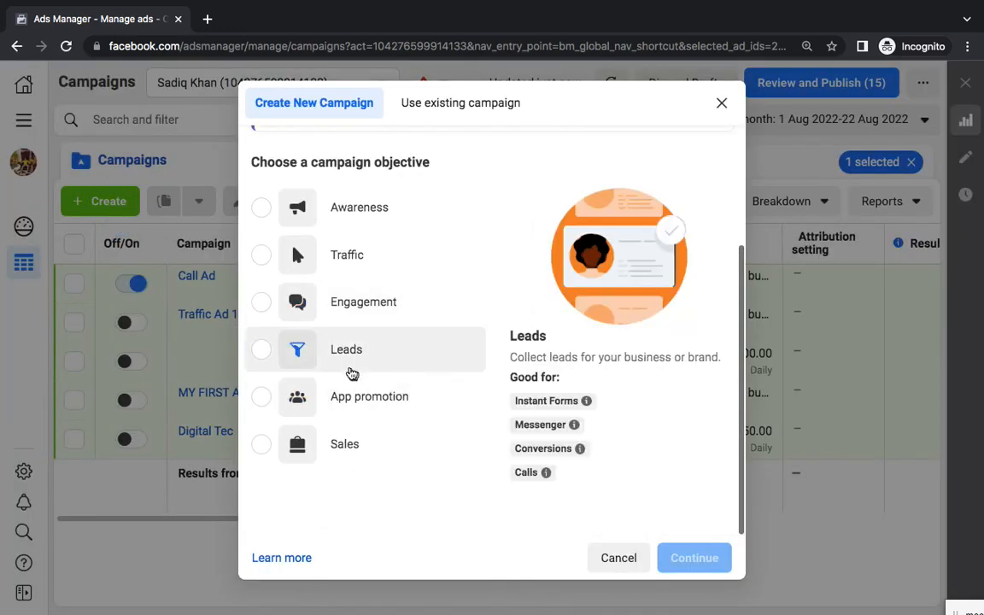
pyautogui.click(344, 257)
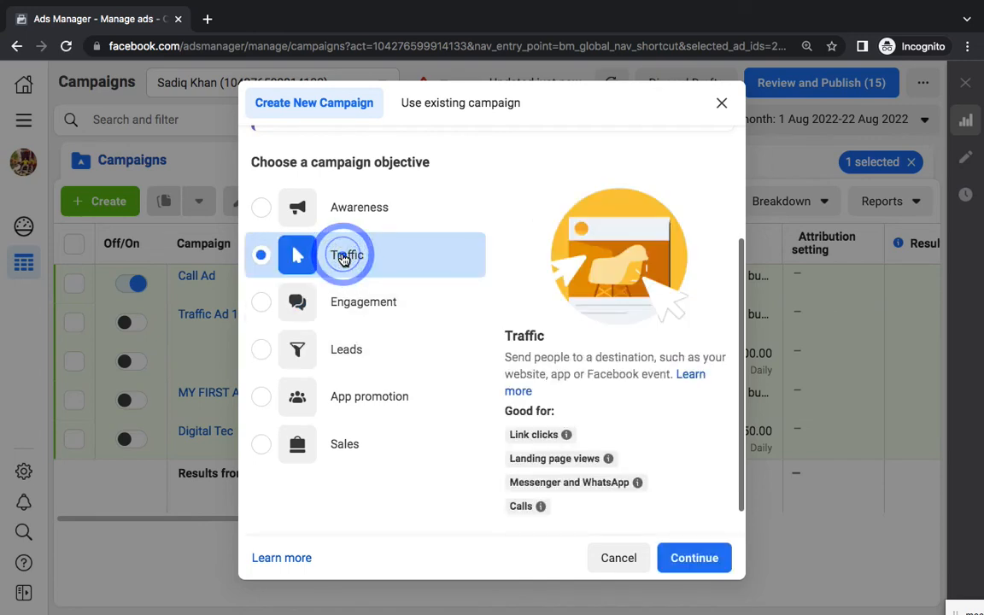
pyautogui.click(707, 561)
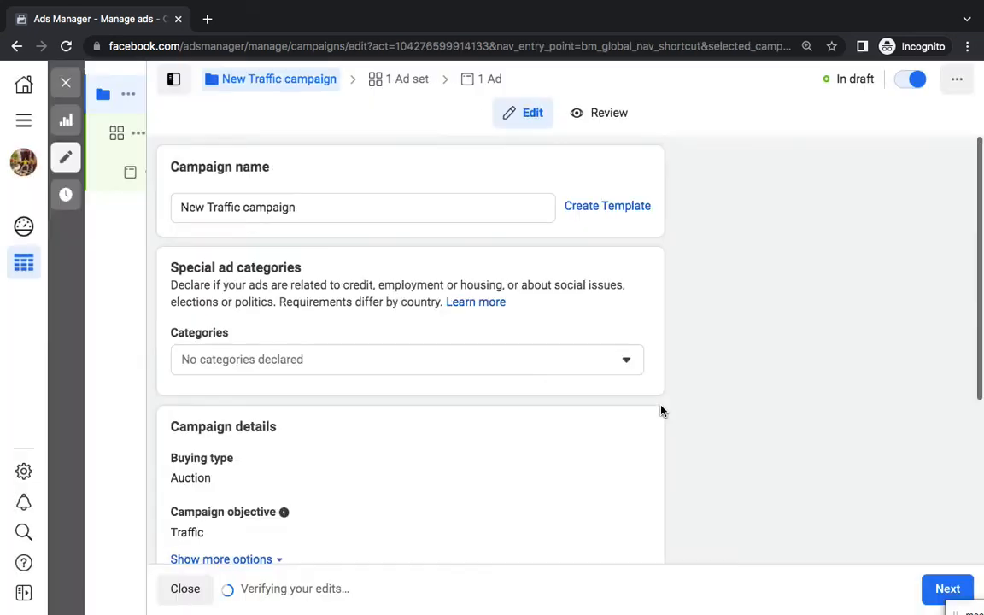
pyautogui.tripleClick(321, 211)
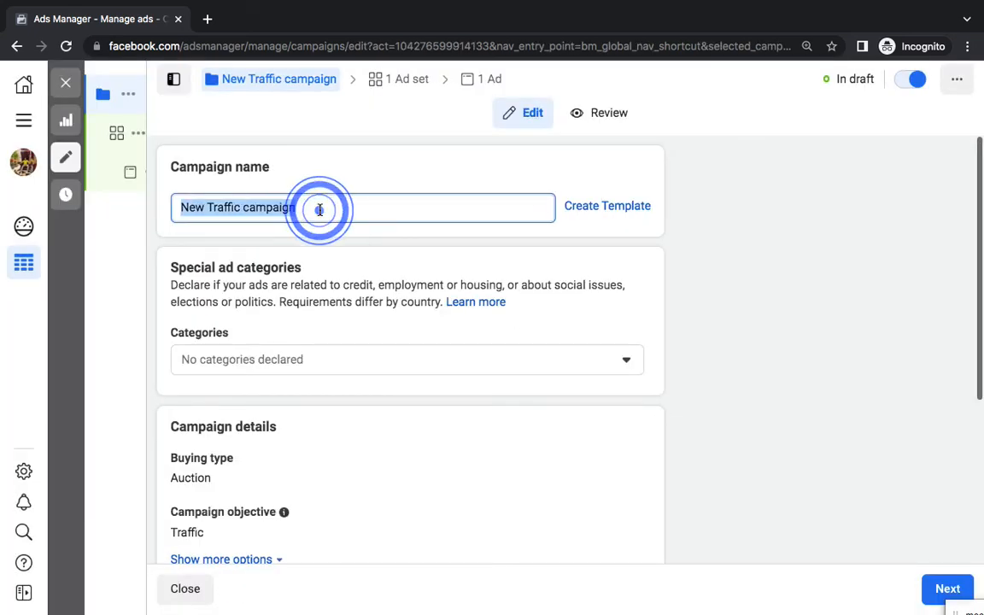
pyautogui.write('Whatsapp')
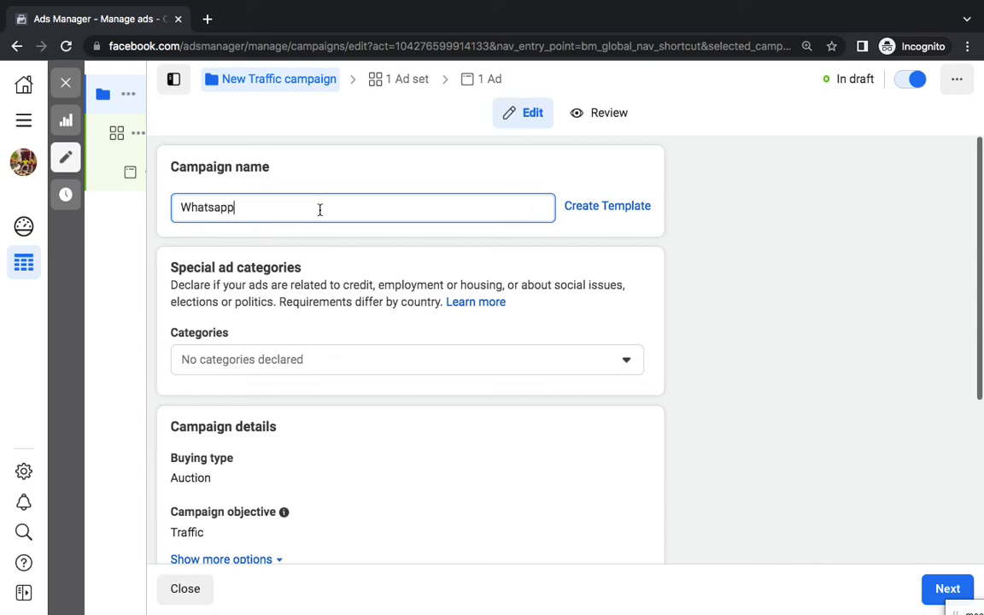
pyautogui.click(943, 588)
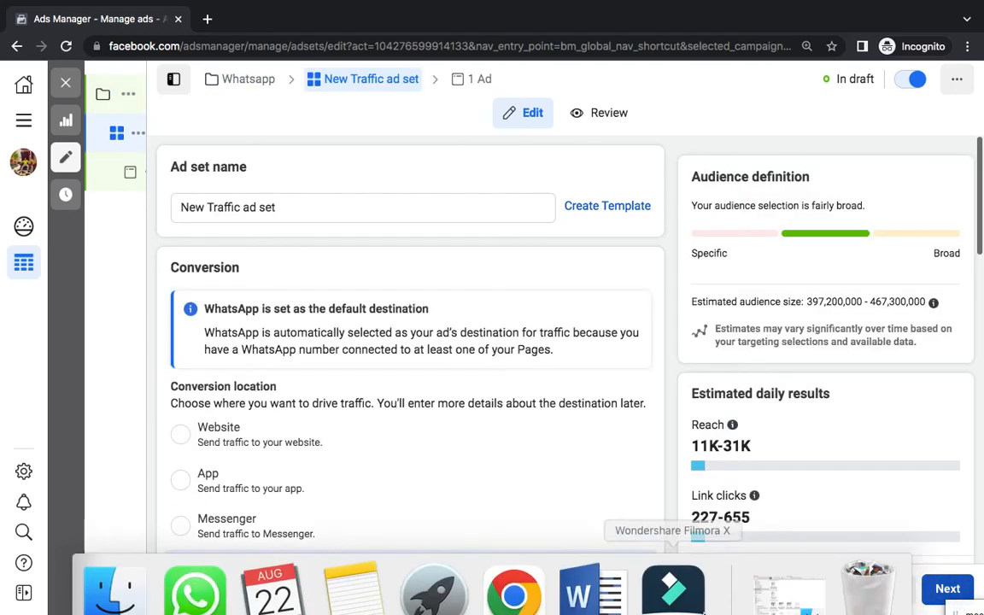
# Edit the Word outline to read Campaign – Traffic and Ad Set – Whatsapp instead of Calls
pyautogui.click(578, 572)
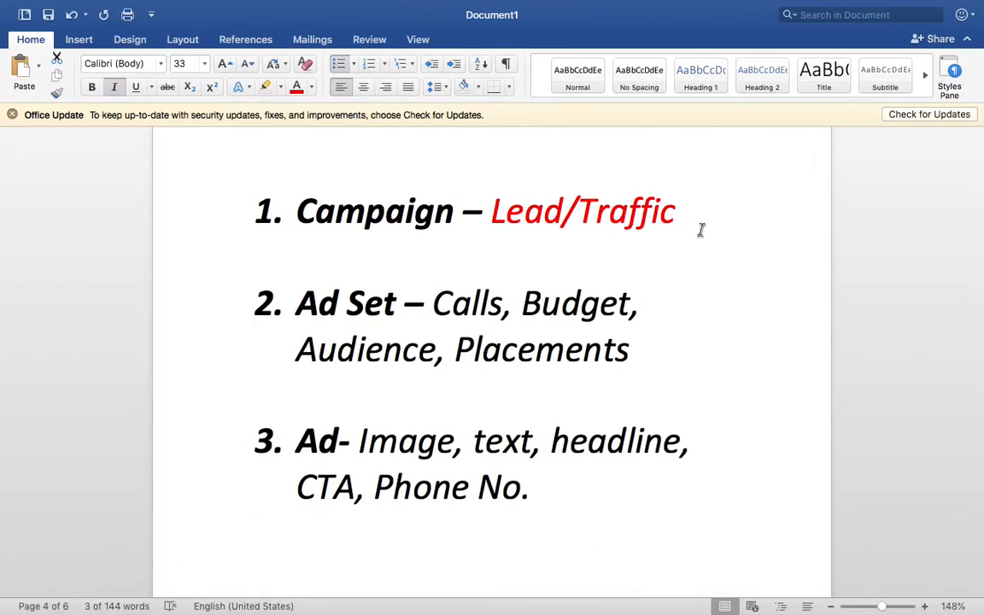
pyautogui.click(582, 211)
pyautogui.press('BackSpace')
pyautogui.press('BackSpace')
pyautogui.press('BackSpace')
pyautogui.press('BackSpace')
pyautogui.press('BackSpace')
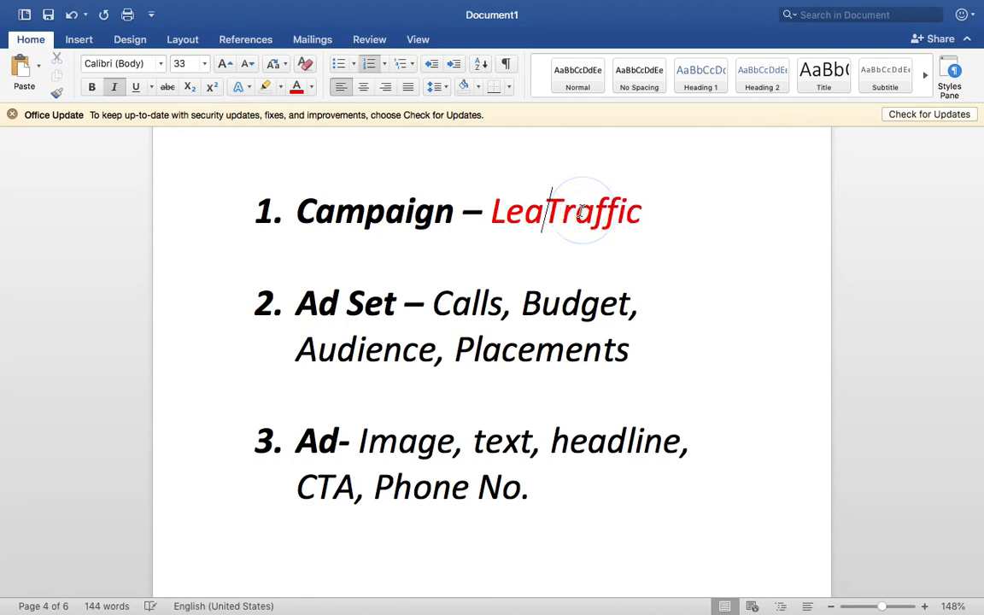
pyautogui.doubleClick(477, 305)
pyautogui.write('Whatsapp')
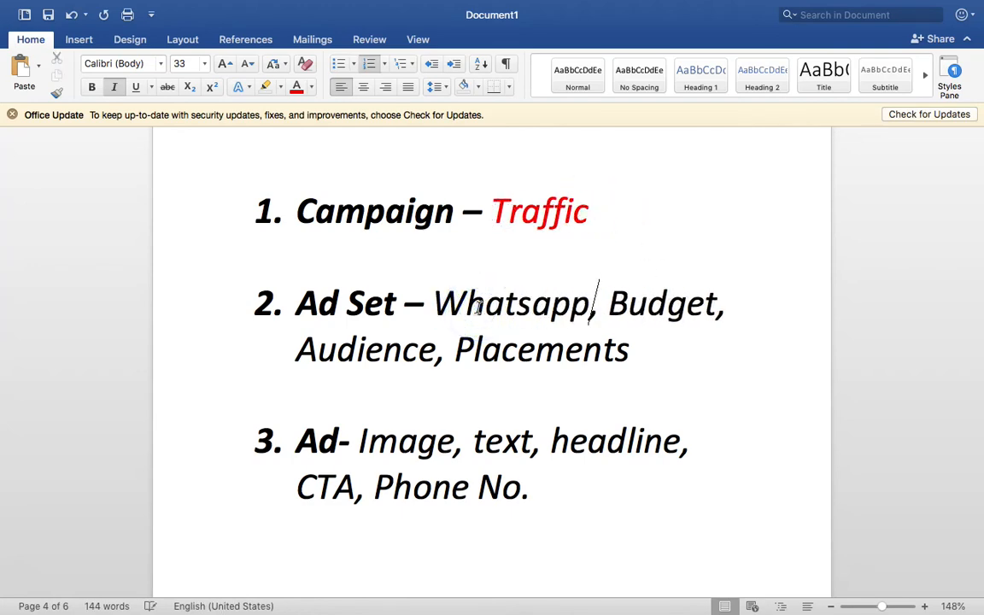
pyautogui.hotkey('ctrl', 'Right')
# Keep WhatsApp as the conversion location with Rank Keywords Group selected as the Page
pyautogui.scroll(-3, 416, 386)
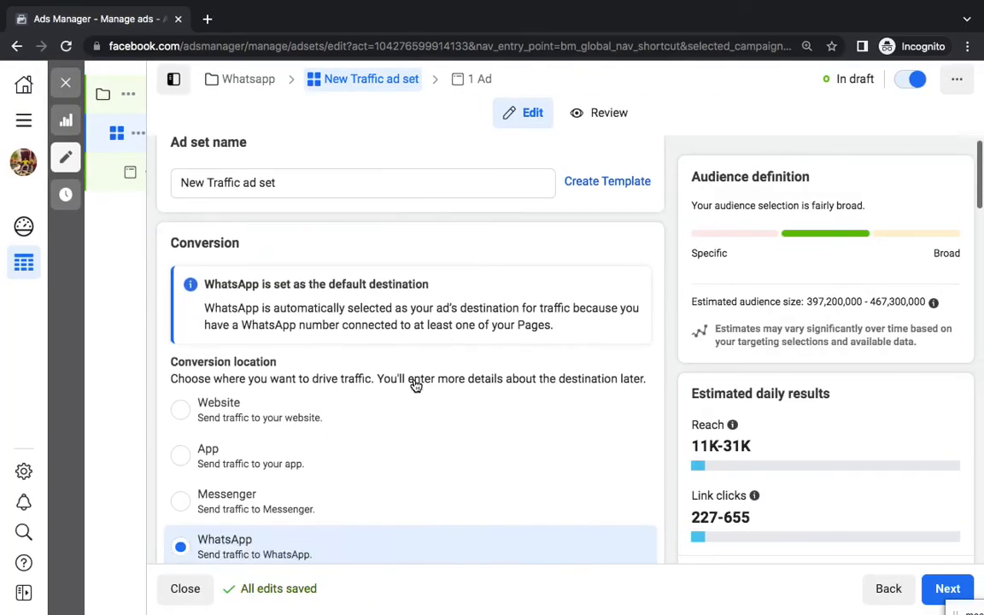
pyautogui.scroll(-2, 415, 386)
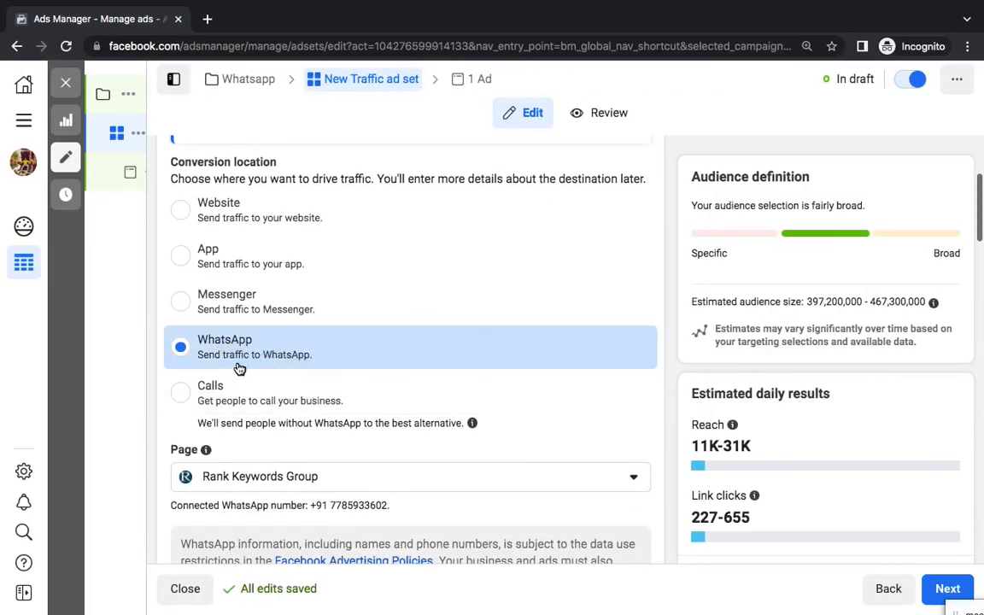
pyautogui.scroll(-5, 239, 369)
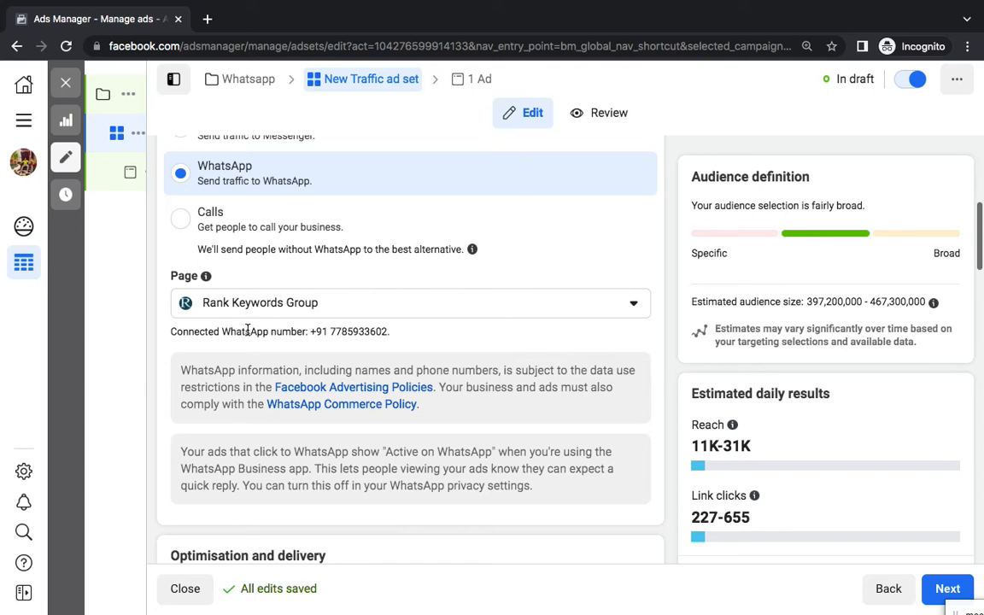
pyautogui.click(269, 304)
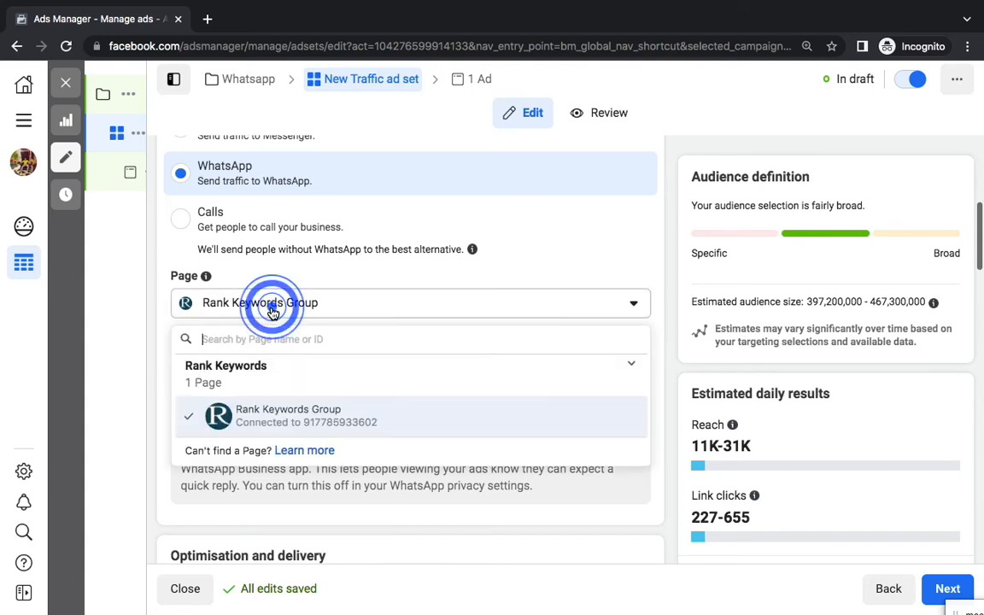
pyautogui.click(280, 371)
pyautogui.click(281, 369)
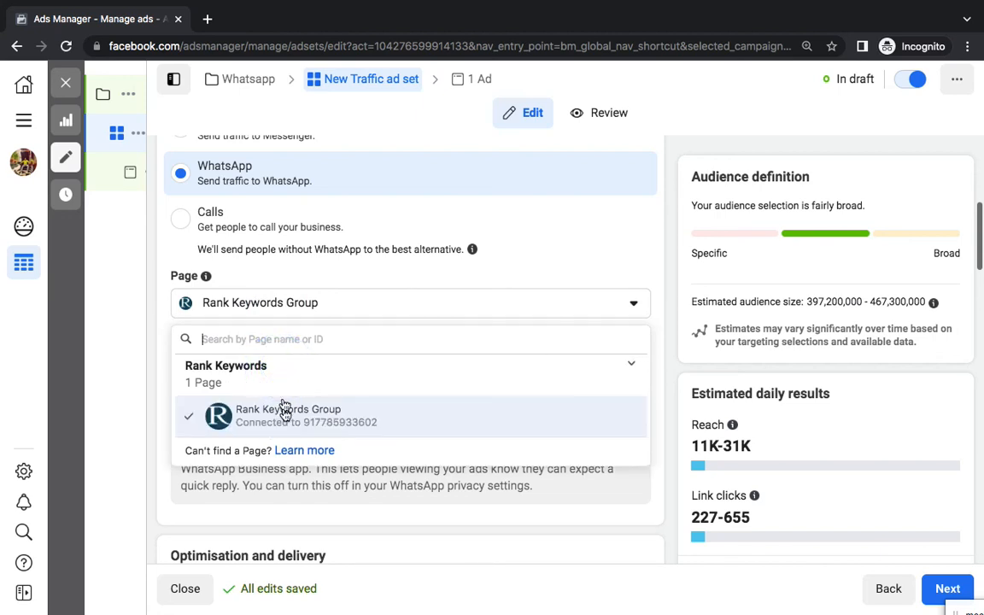
pyautogui.click(285, 415)
pyautogui.click(275, 304)
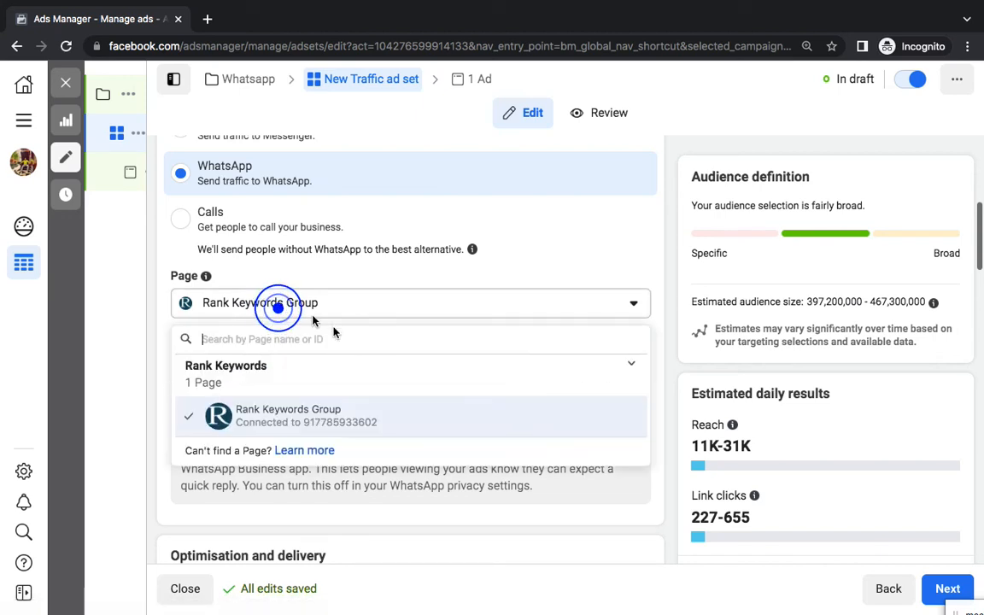
pyautogui.click(290, 314)
pyautogui.moveTo(391, 333); pyautogui.dragTo(325, 330)
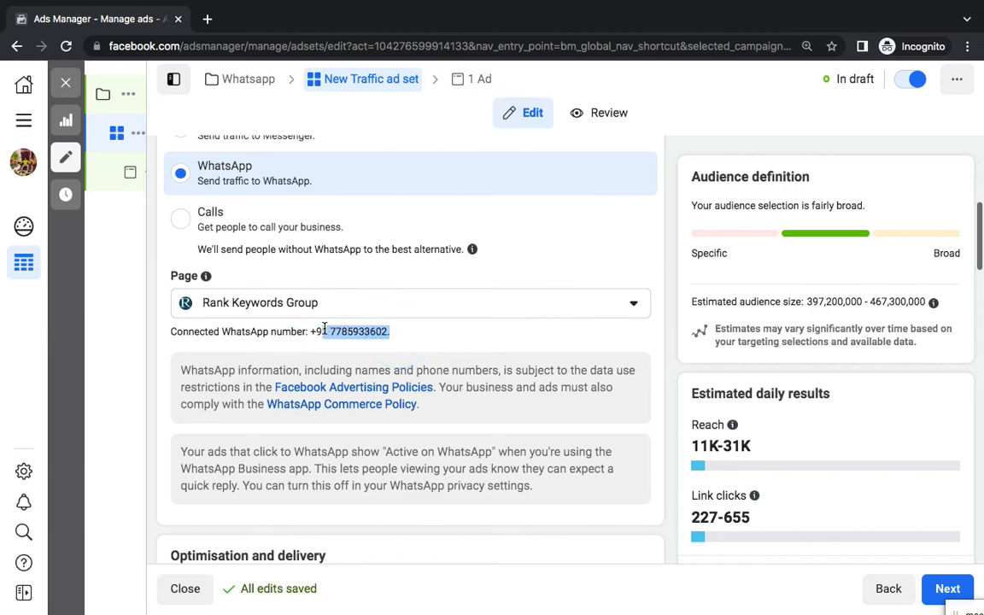
# Open Facebook in a new browser tab
pyautogui.hotkey('ctrl', 't')
pyautogui.write('f')
pyautogui.press('Return')
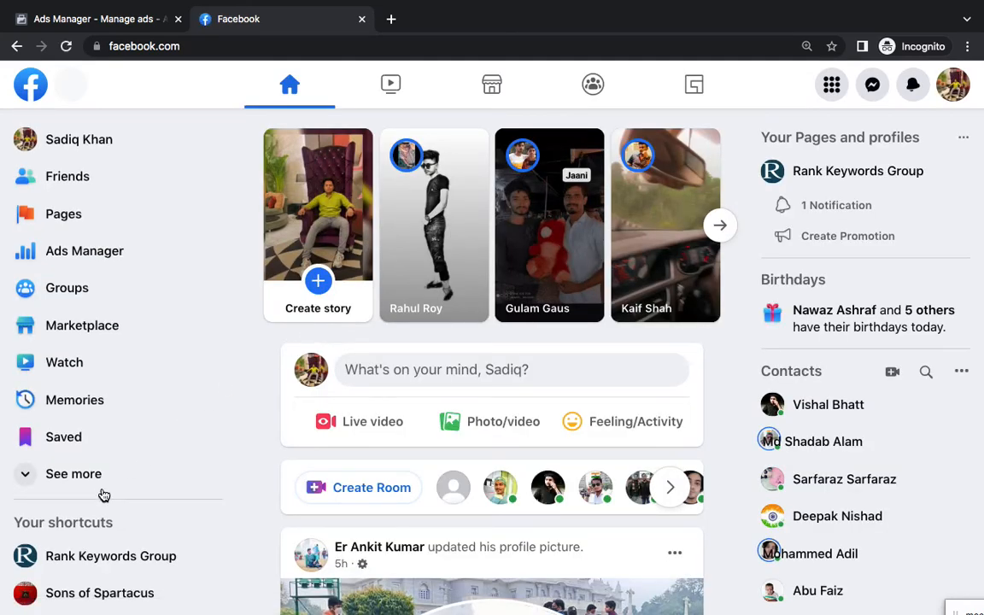
# Try opening the Sons of Spartacus page, then reload the Facebook home page after it fails
pyautogui.scroll(-1, 99, 495)
pyautogui.click(120, 543)
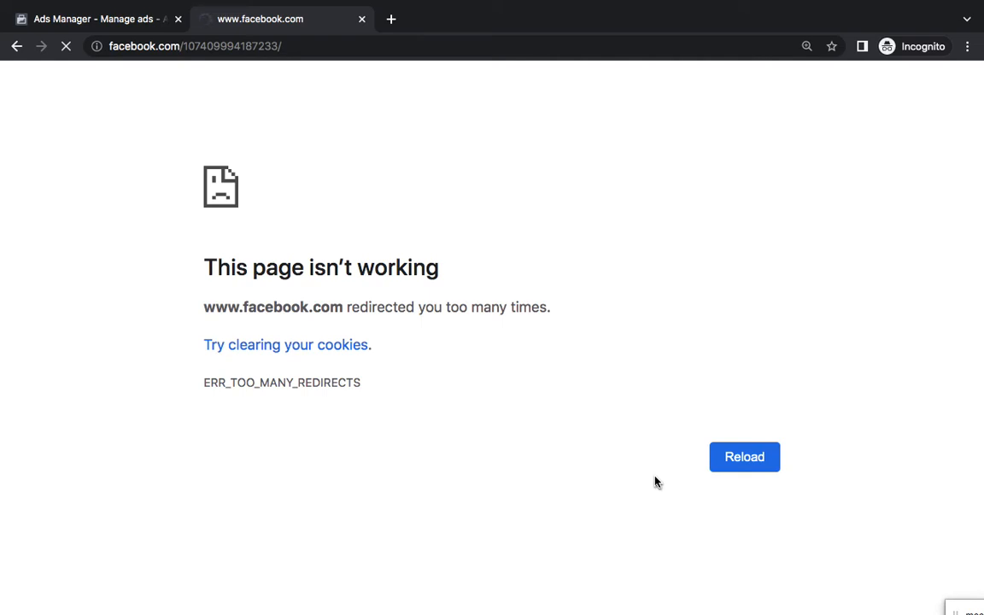
pyautogui.click(748, 454)
pyautogui.doubleClick(224, 46)
pyautogui.press('BackSpace')
pyautogui.press('Return')
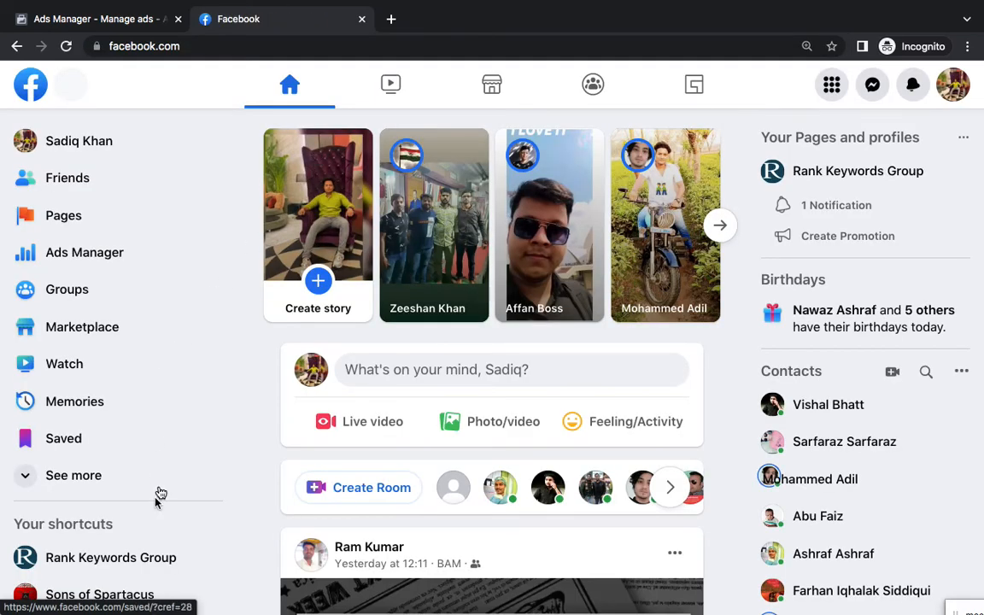
# Open the Rank Keywords Group Page, try its WhatsApp button, and close the share tab
pyautogui.click(129, 557)
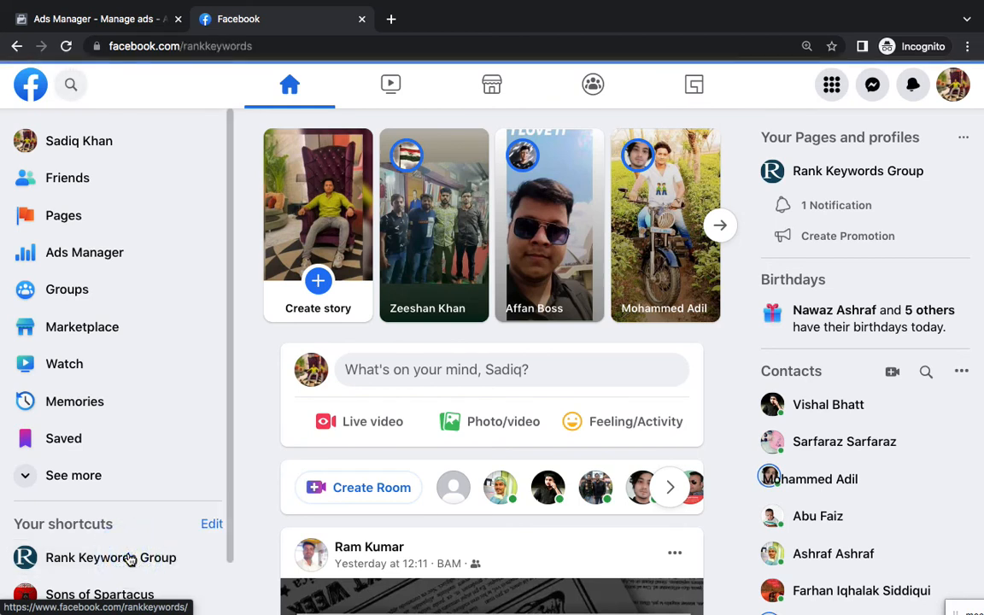
pyautogui.click(128, 557)
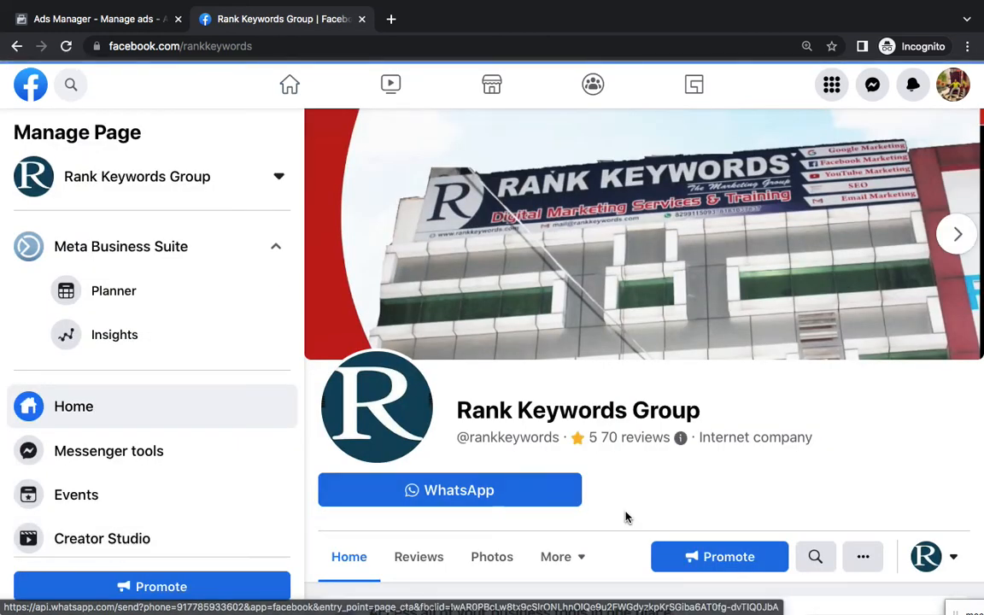
pyautogui.scroll(-2, 629, 516)
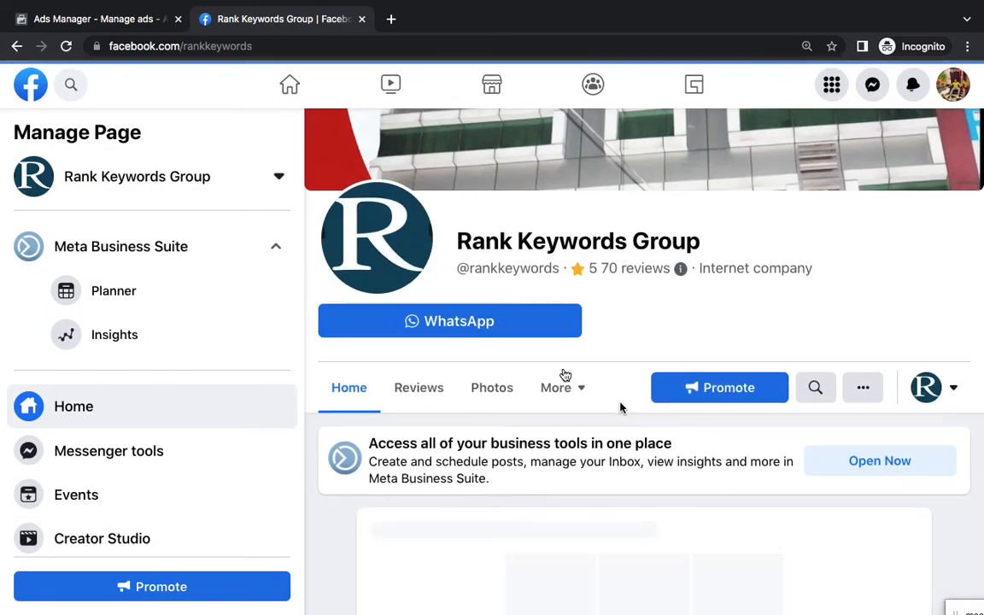
pyautogui.click(481, 338)
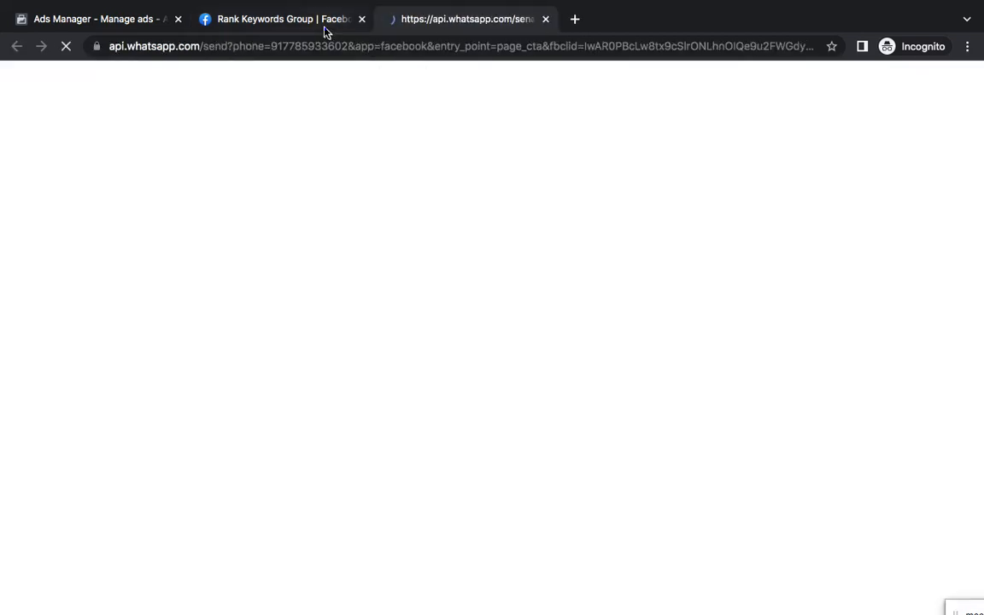
pyautogui.click(324, 28)
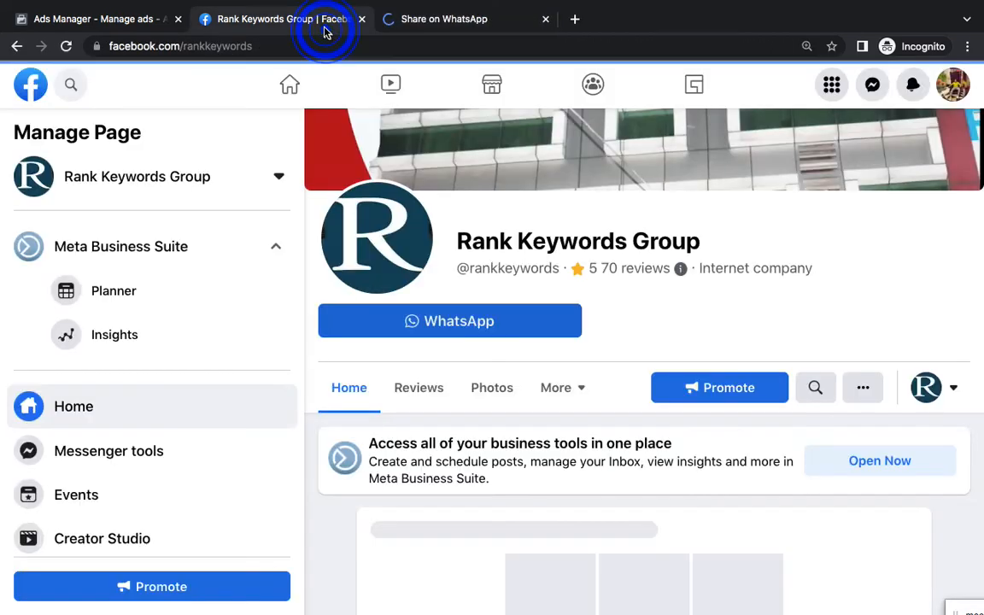
pyautogui.click(544, 18)
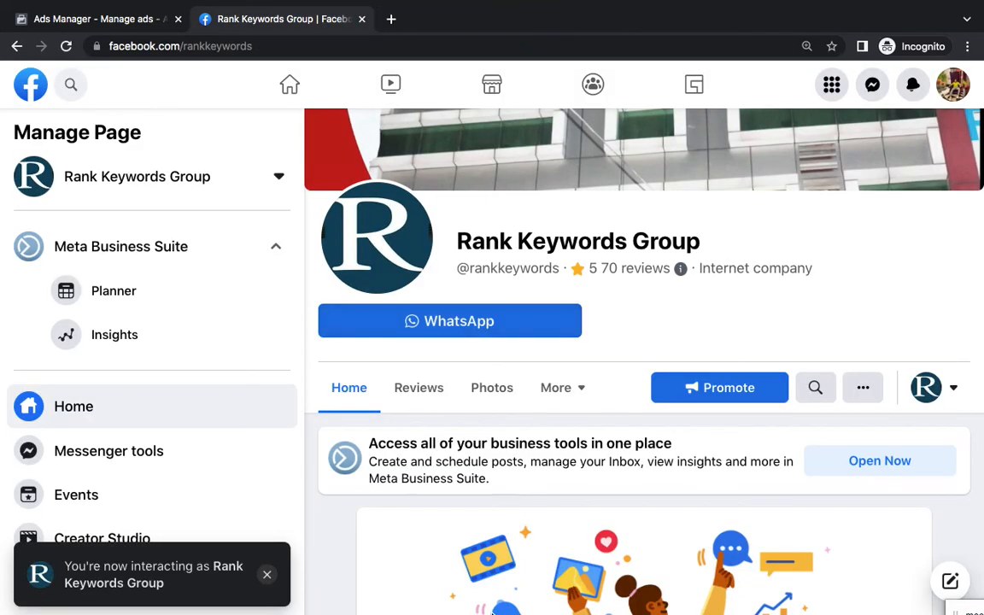
# Edit the Page's action button and choose Send WhatsApp Message
pyautogui.click(514, 581)
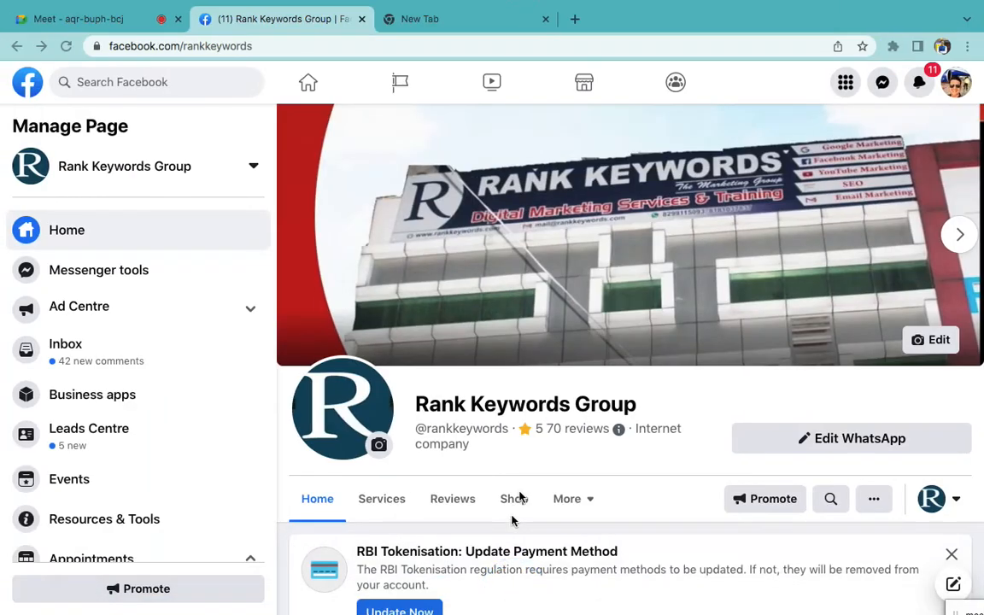
pyautogui.scroll(-3, 518, 504)
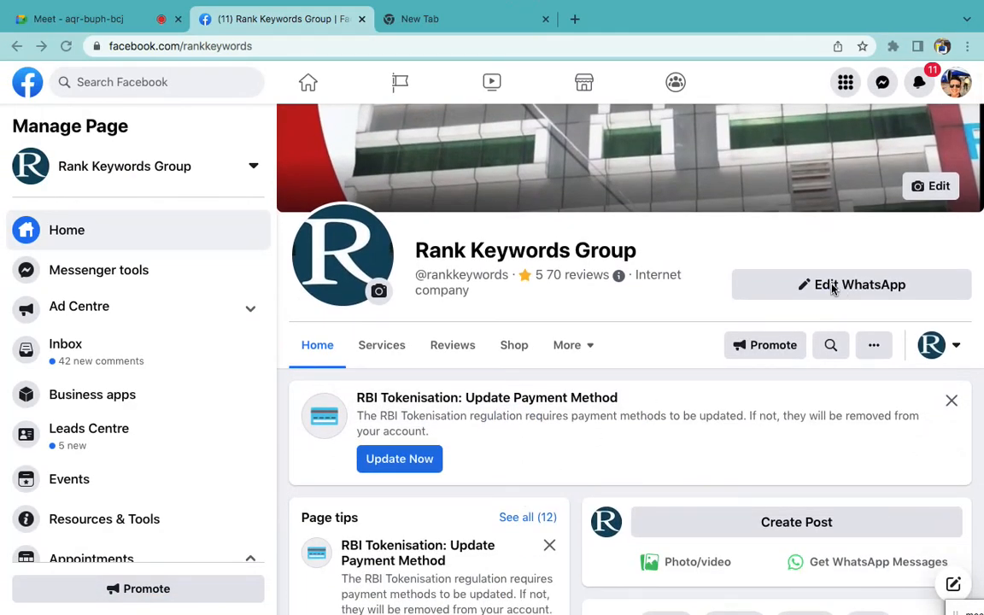
pyautogui.click(831, 287)
pyautogui.scroll(-1, 813, 296)
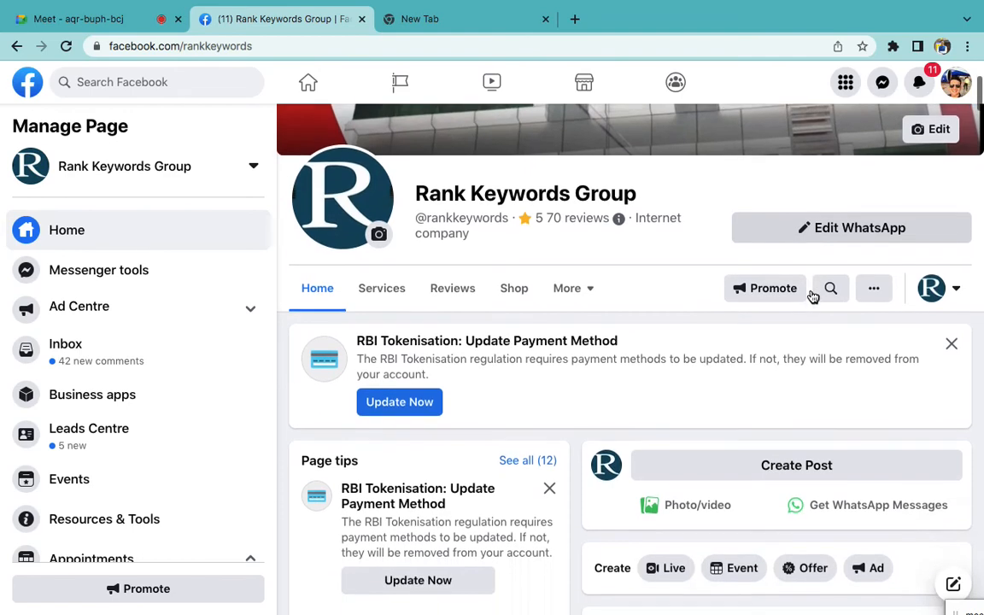
pyautogui.click(809, 230)
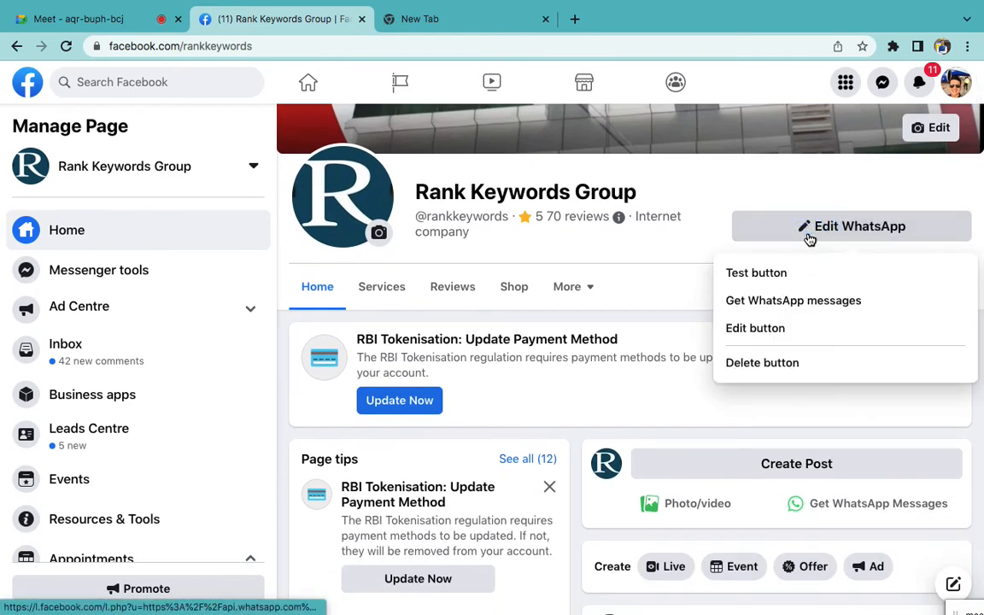
pyautogui.scroll(-1, 811, 239)
pyautogui.click(787, 301)
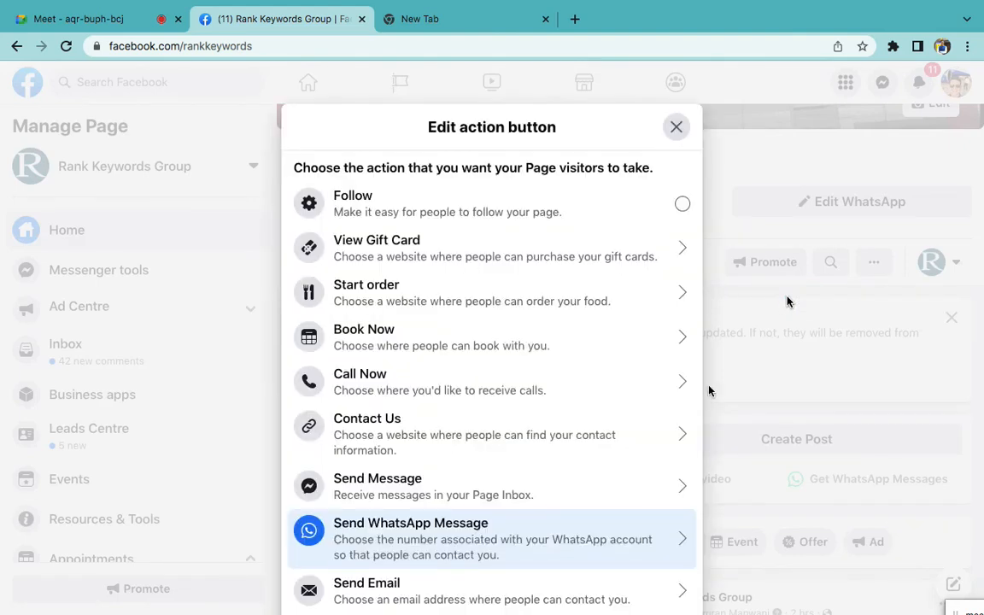
pyautogui.click(561, 537)
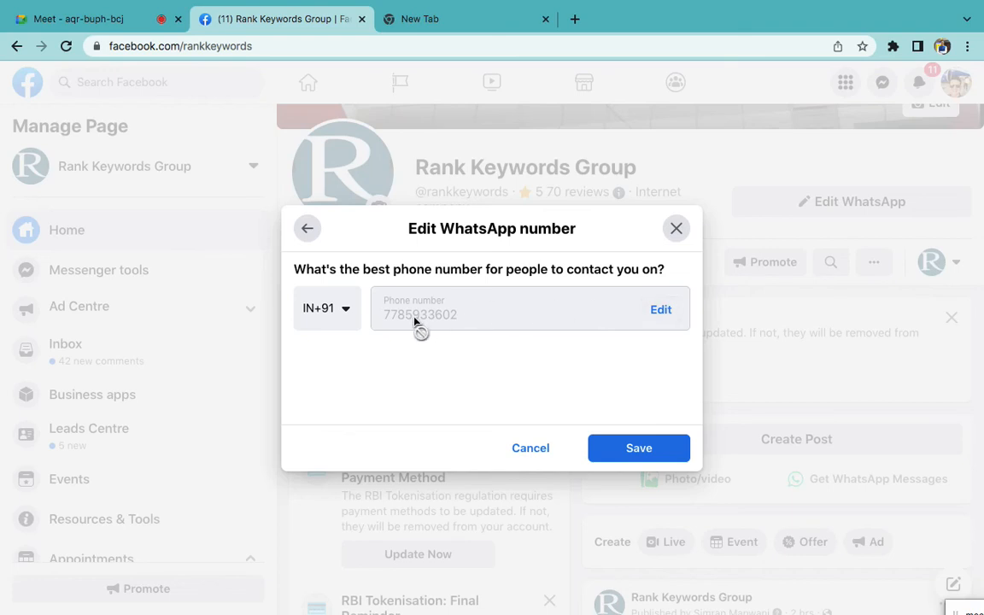
# Replace the WhatsApp phone number with the new number and submit it to reach code confirmation
pyautogui.click(654, 319)
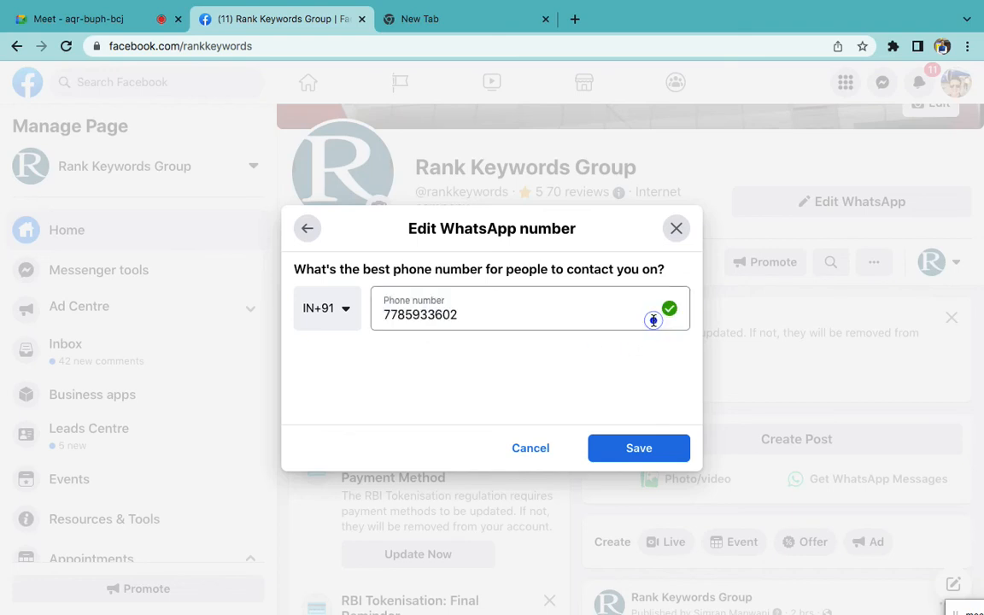
pyautogui.click(576, 306)
pyautogui.doubleClick(576, 306)
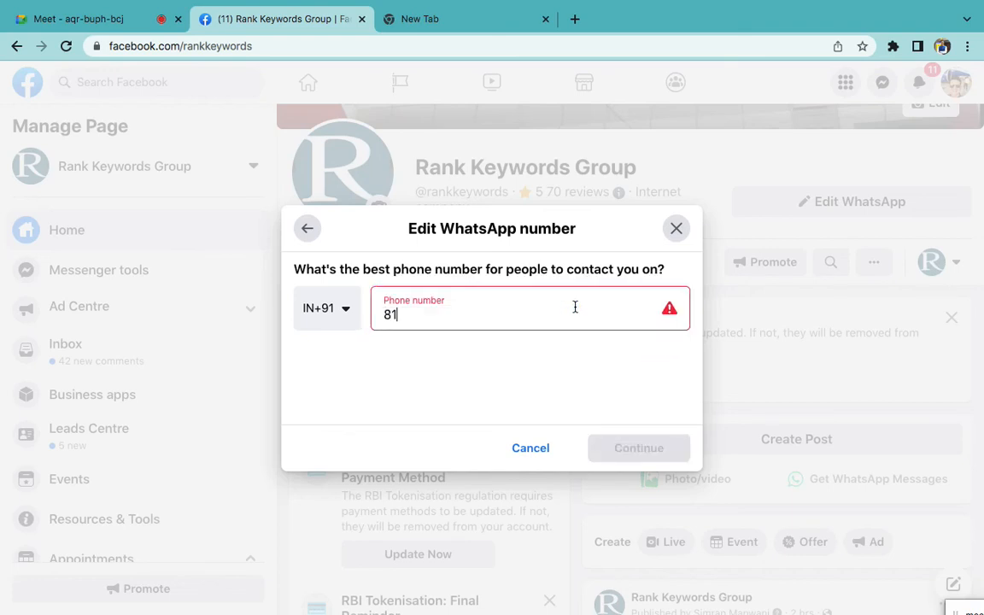
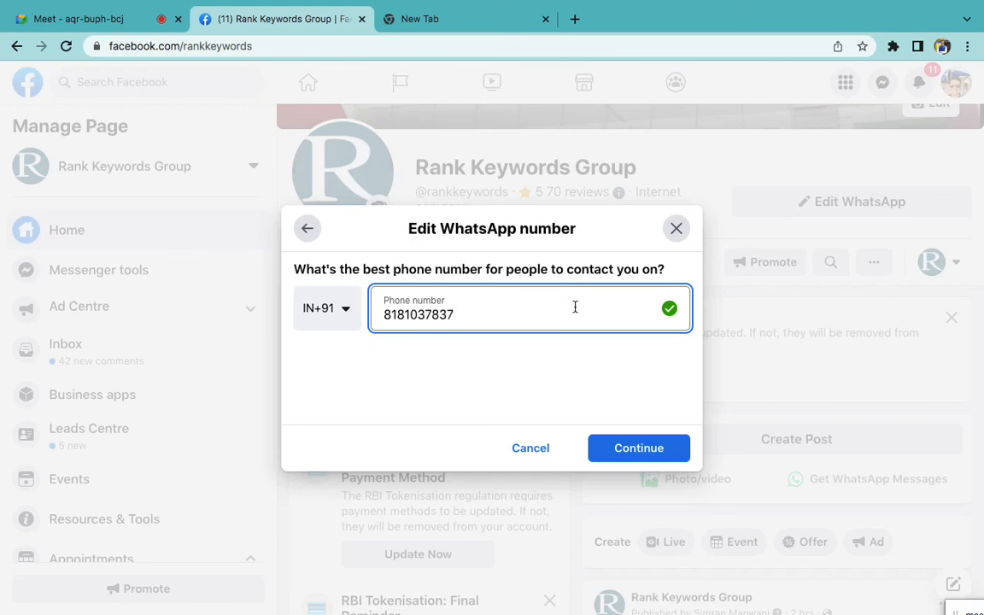
pyautogui.click(647, 448)
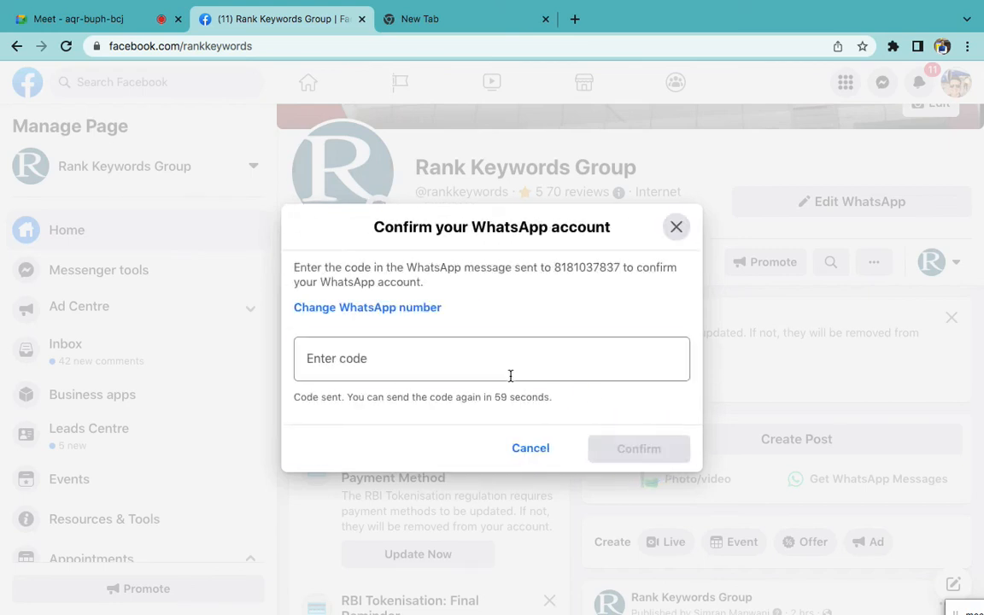
pyautogui.click(510, 376)
# Open web.whatsapp.com in the new tab, then go back to the code confirmation
pyautogui.click(393, 19)
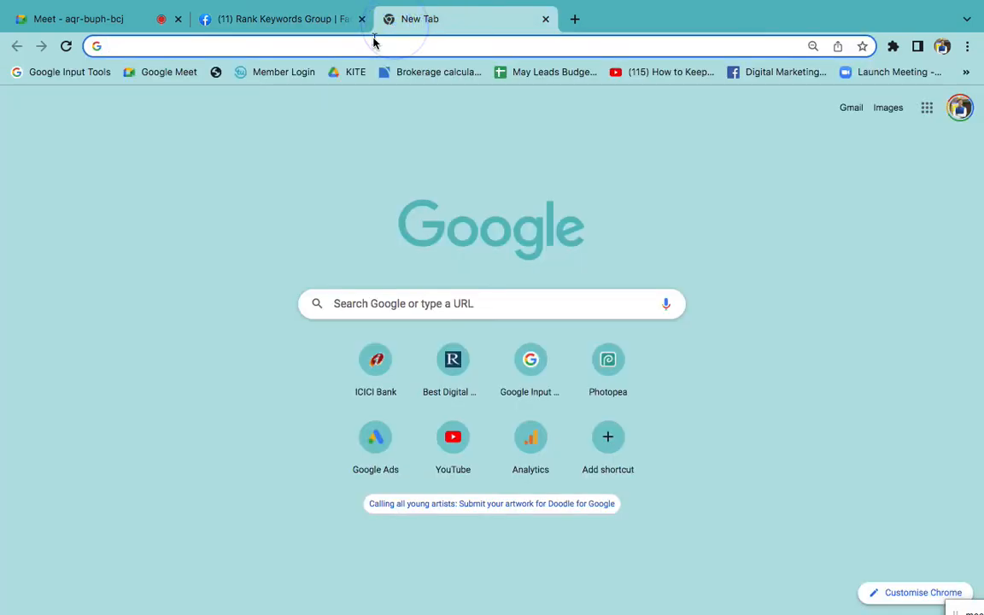
pyautogui.write('we')
pyautogui.press('Return')
pyautogui.click(271, 22)
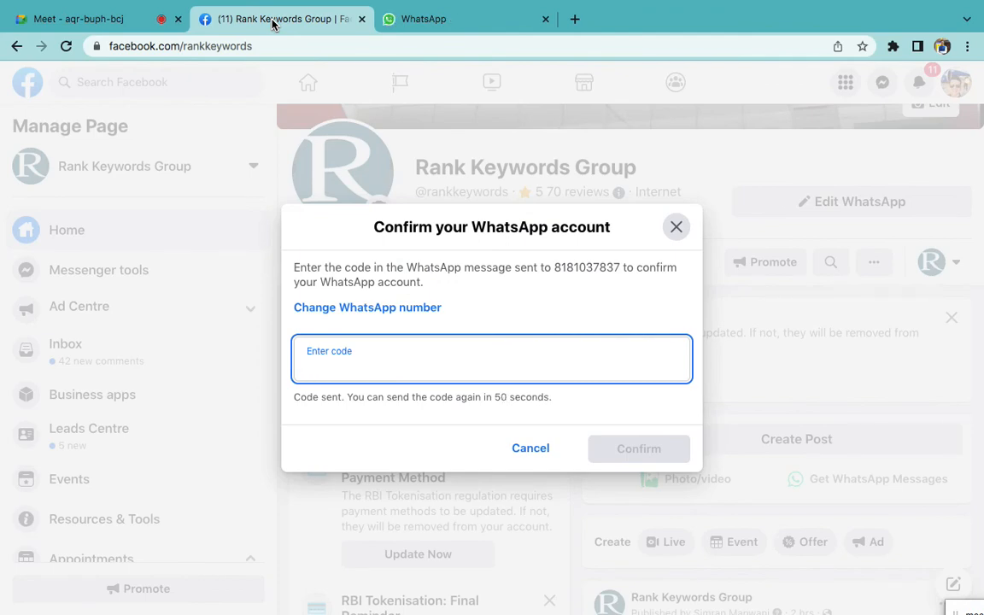
pyautogui.hotkey('ctrl', 'Right')
# Navigate from the Whatsapp draft's ad set up to the campaign, then down to its ad
pyautogui.click(136, 30)
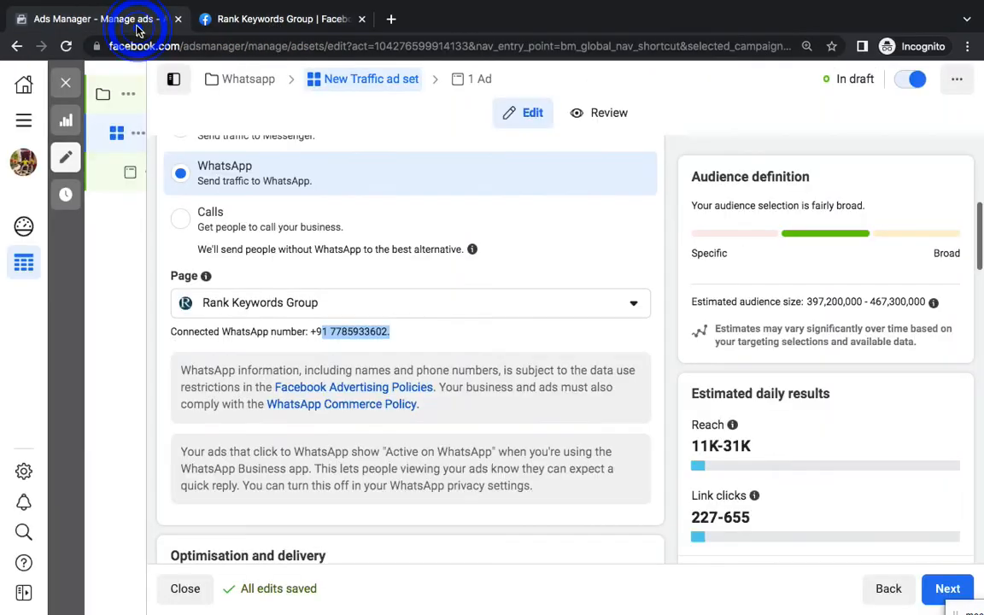
pyautogui.click(231, 85)
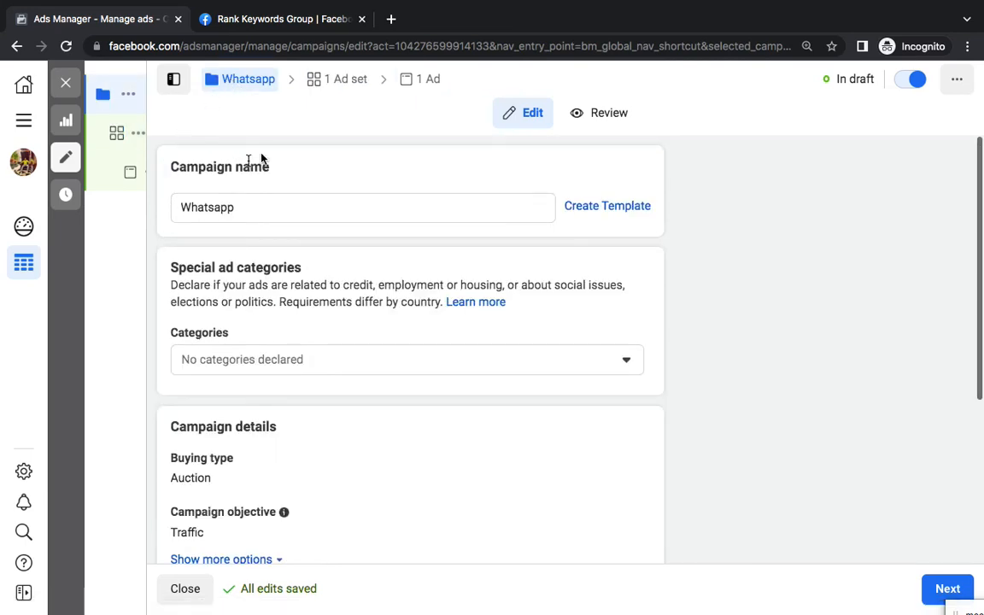
pyautogui.click(413, 83)
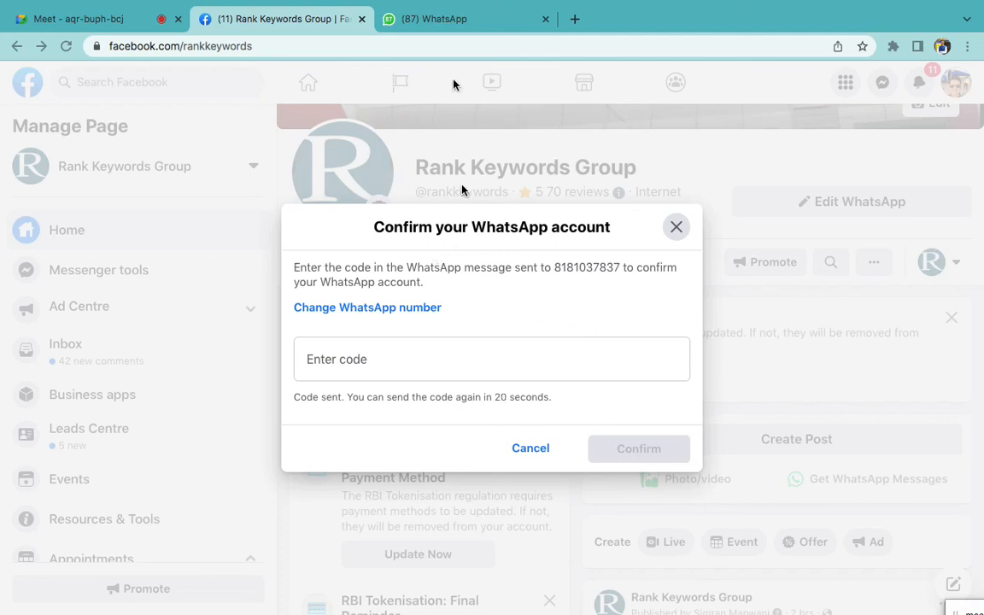
# Check WhatsApp Web for the code, then close the Confirm your WhatsApp account dialog without confirming
pyautogui.click(428, 22)
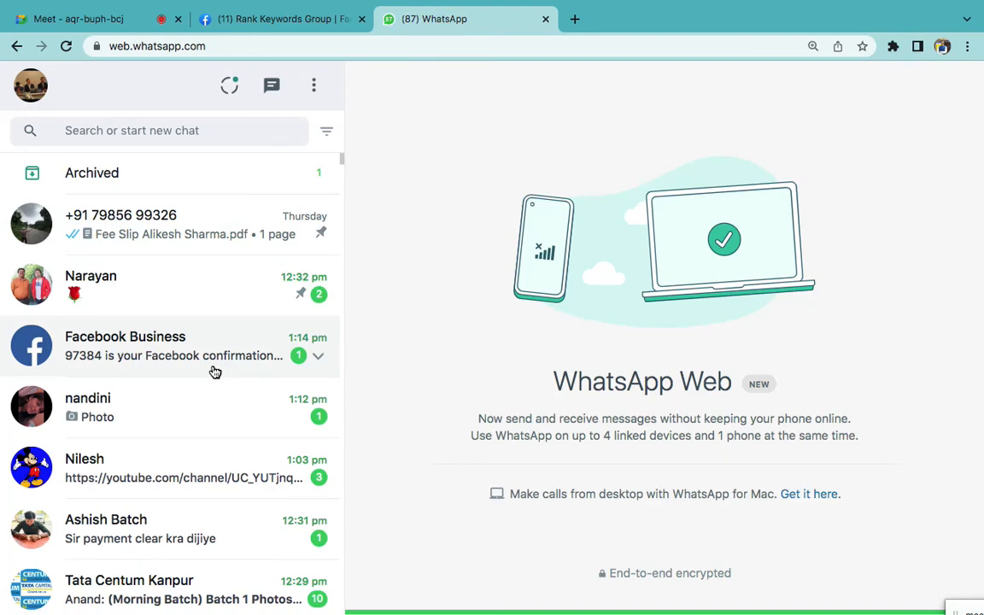
pyautogui.click(295, 19)
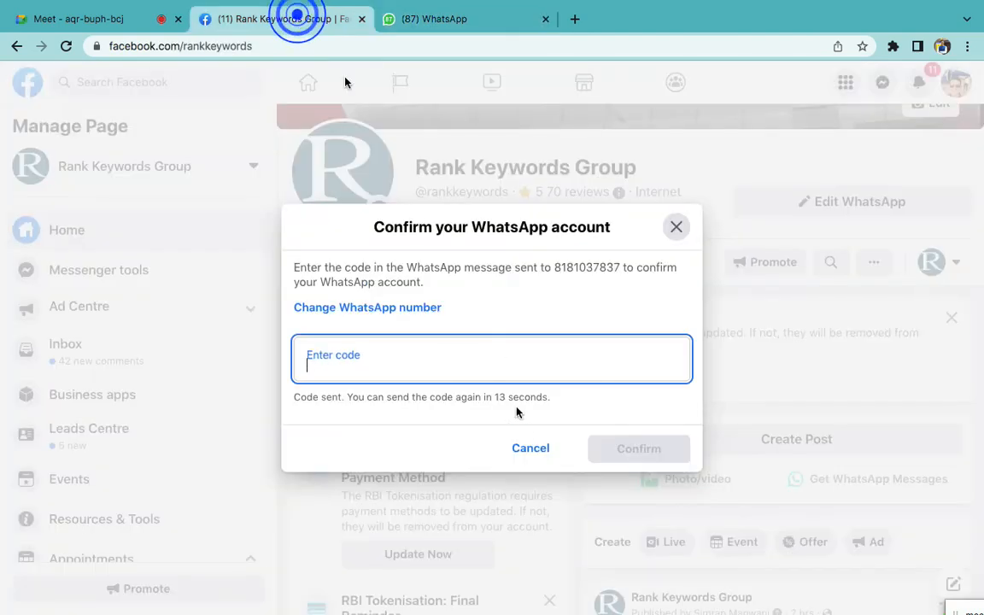
pyautogui.click(679, 226)
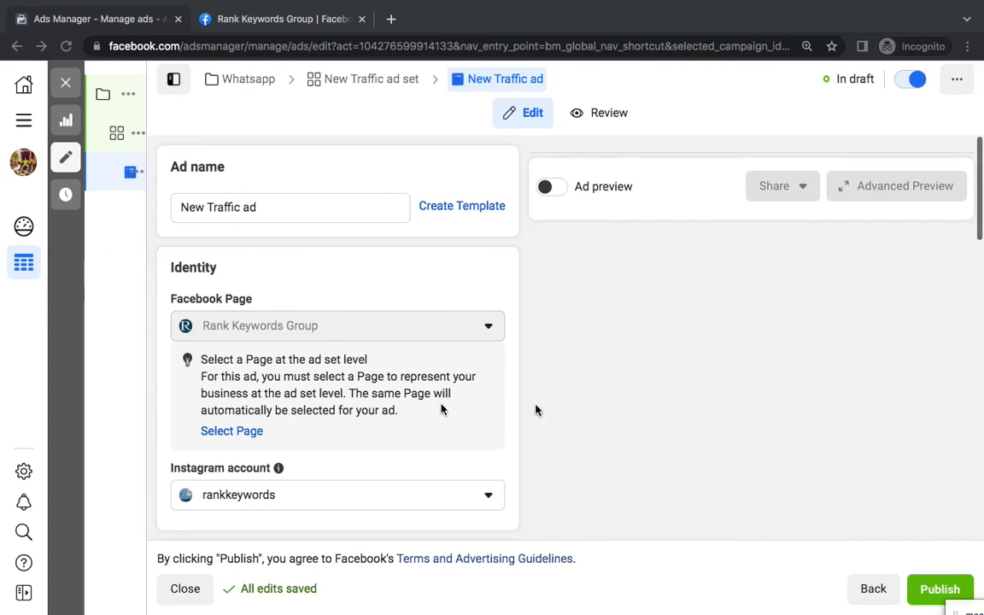
# Review the New Traffic ad's media options, primary text and Send WhatsApp Message button, then return to the Facebook Page
pyautogui.scroll(-8, 408, 399)
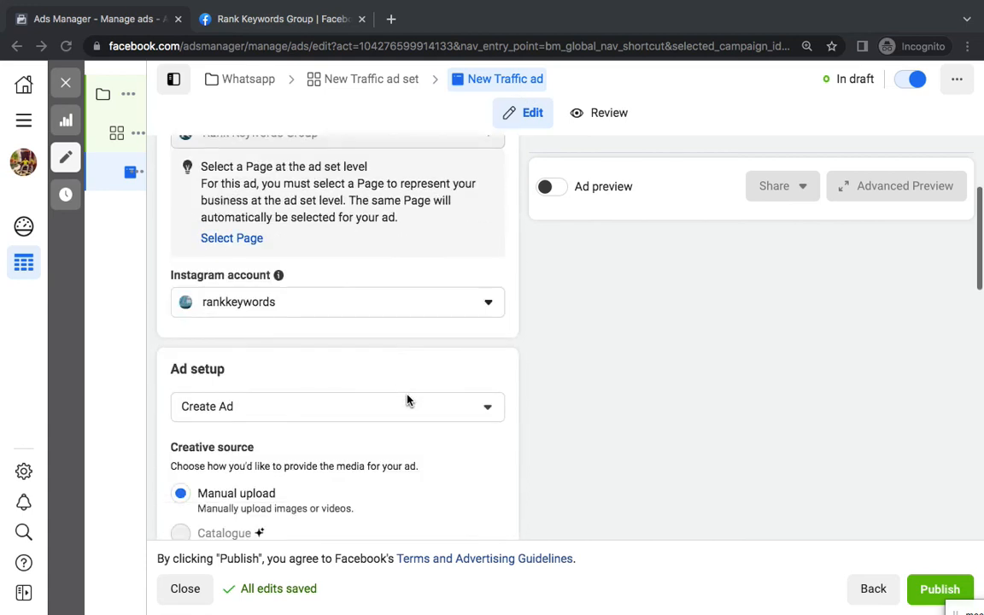
pyautogui.scroll(-2, 407, 400)
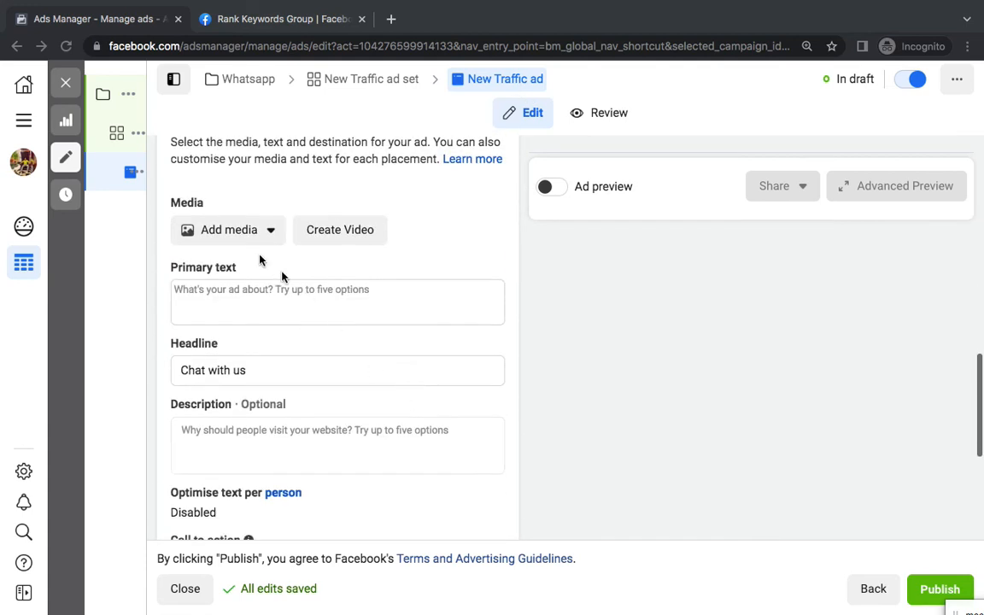
pyautogui.click(242, 233)
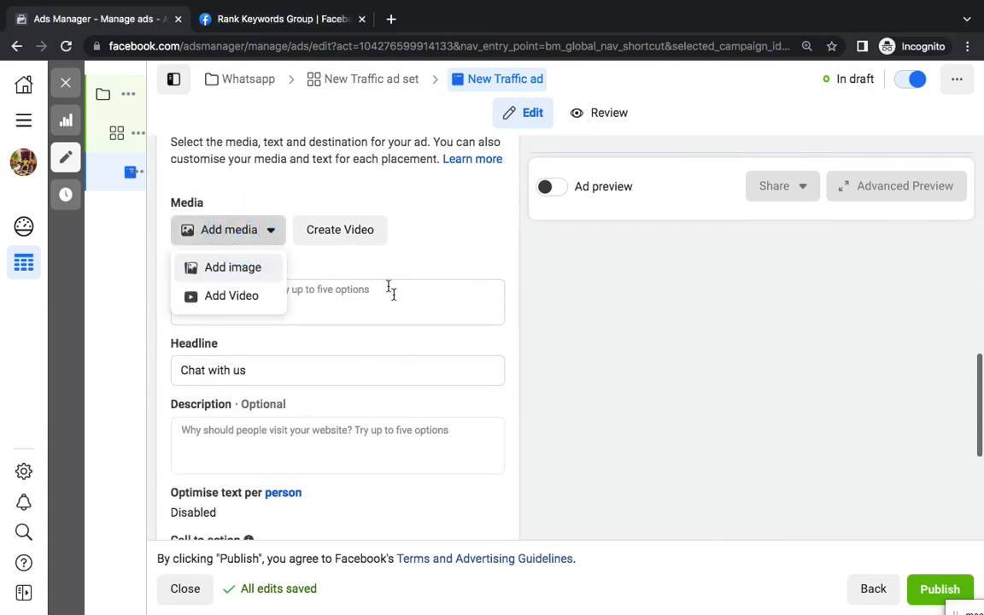
pyautogui.click(341, 272)
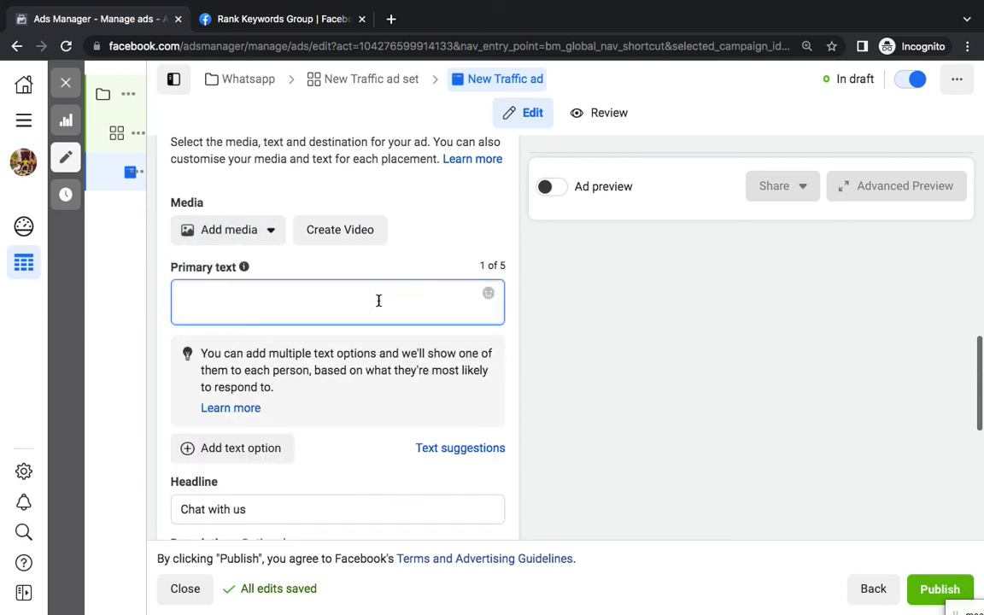
pyautogui.scroll(-5, 379, 301)
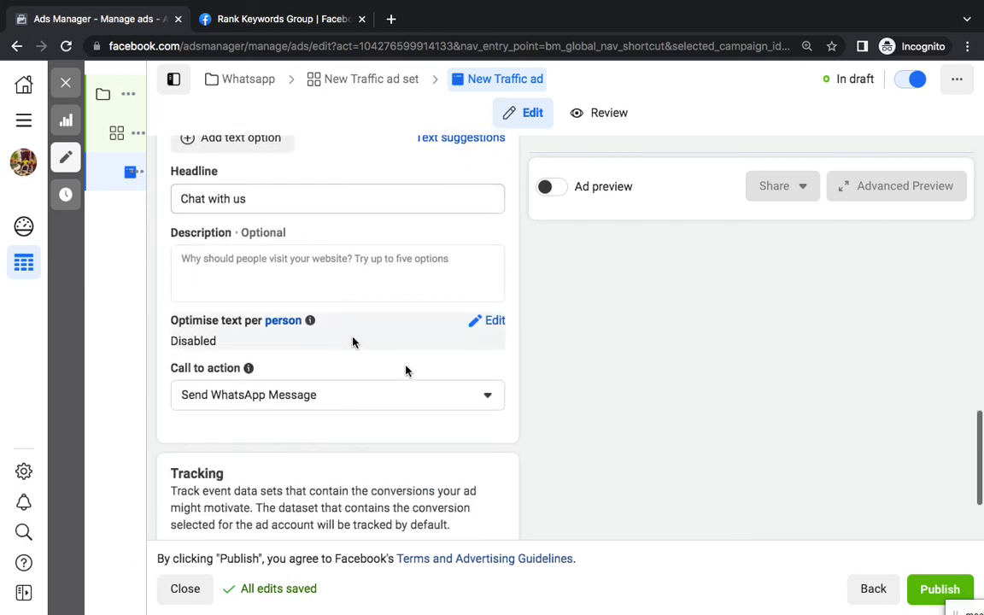
pyautogui.scroll(-1, 406, 370)
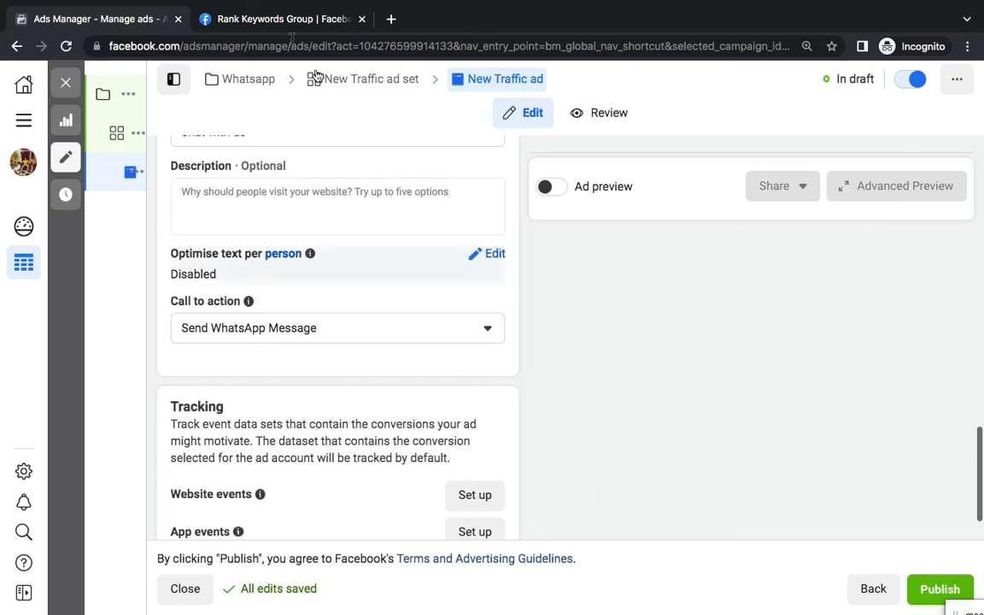
pyautogui.click(272, 18)
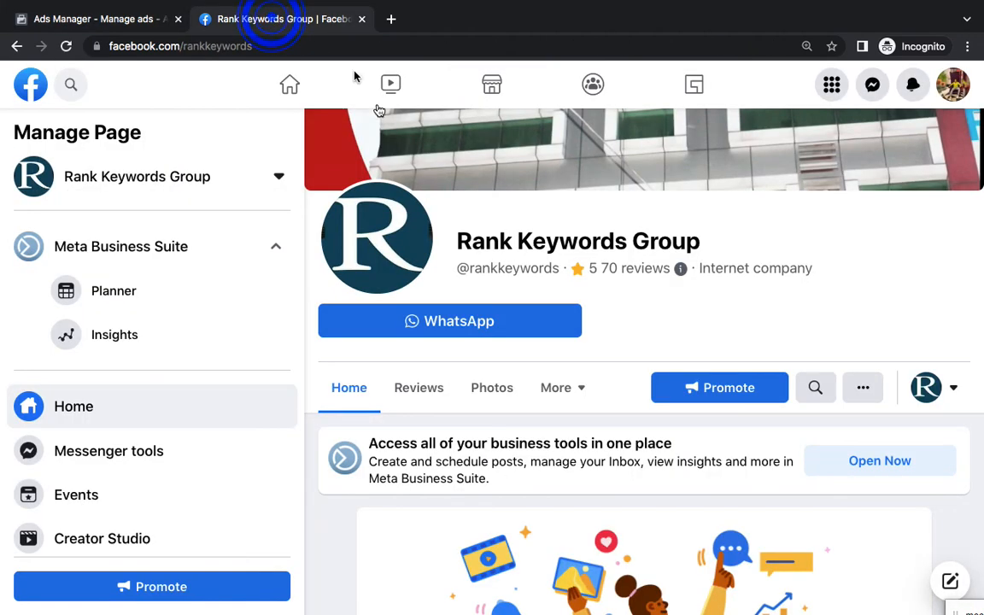
# Return to the Facebook home feed and browse down through the posts
pyautogui.click(290, 86)
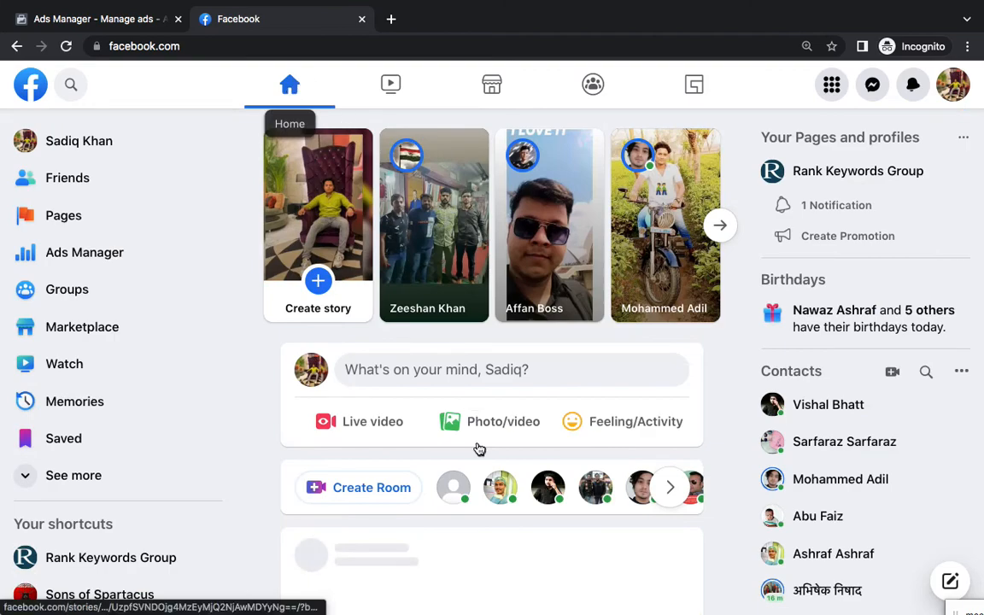
pyautogui.scroll(-4, 478, 448)
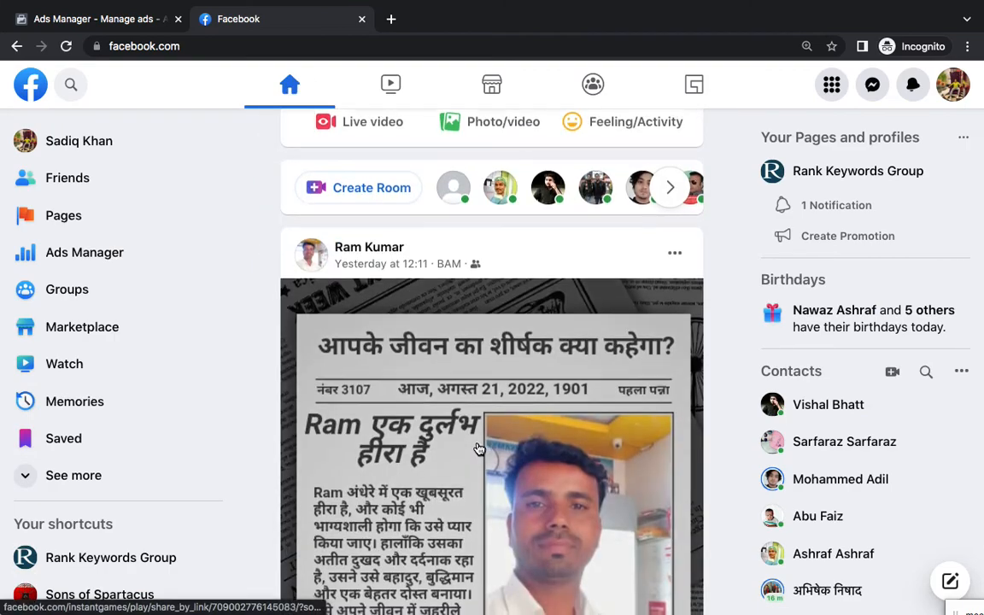
pyautogui.scroll(-10, 479, 449)
pyautogui.scroll(-3, 505, 358)
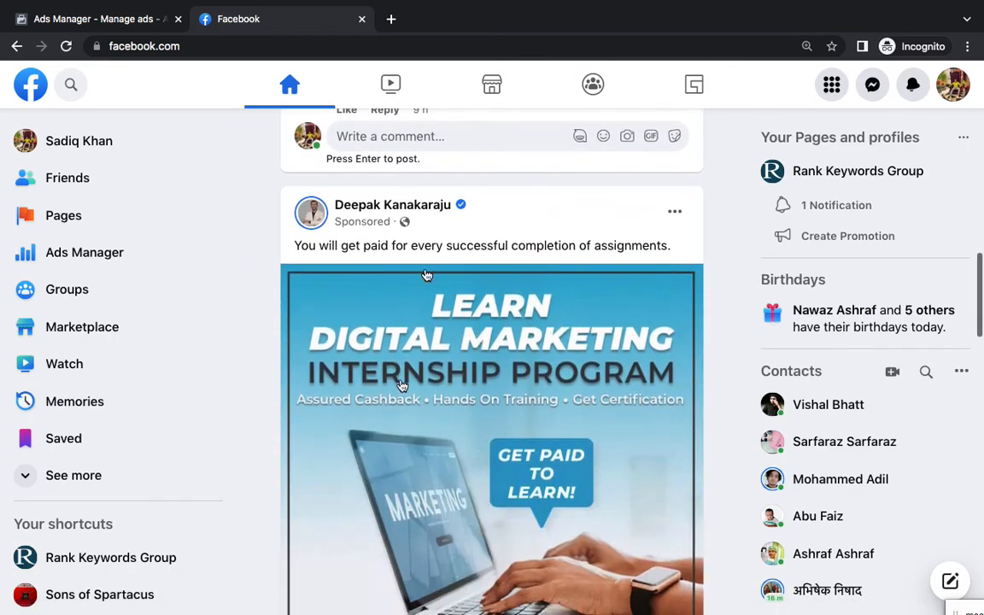
pyautogui.scroll(3, 507, 359)
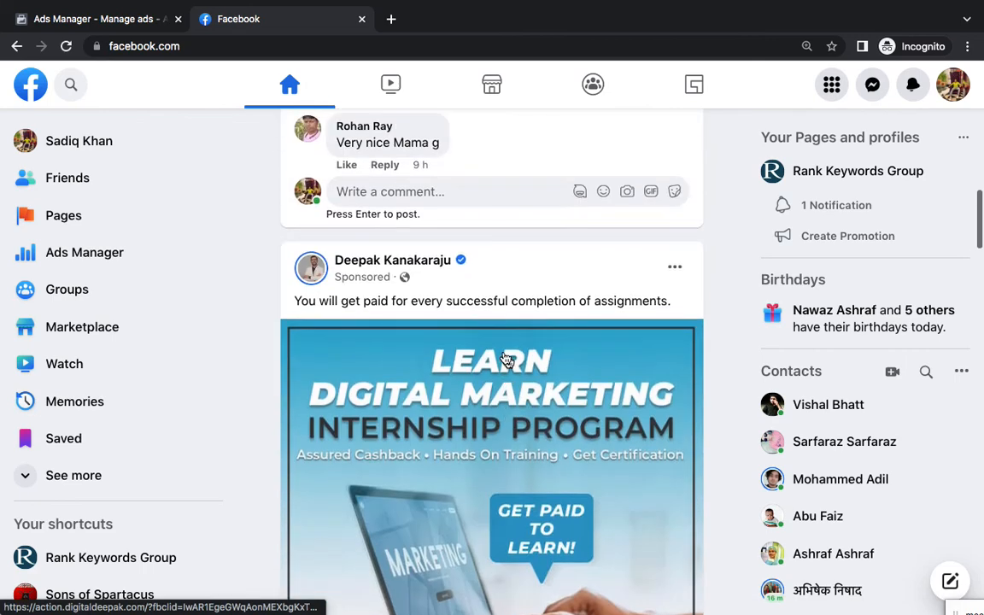
# View the sponsored post author's profile and its WhatsApp button
pyautogui.click(416, 264)
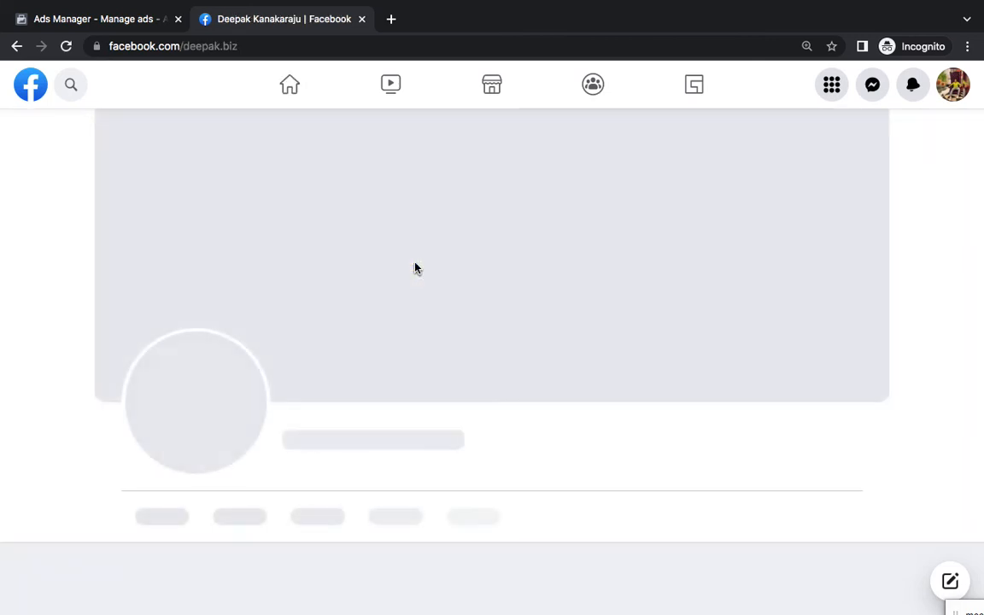
pyautogui.scroll(-7, 489, 417)
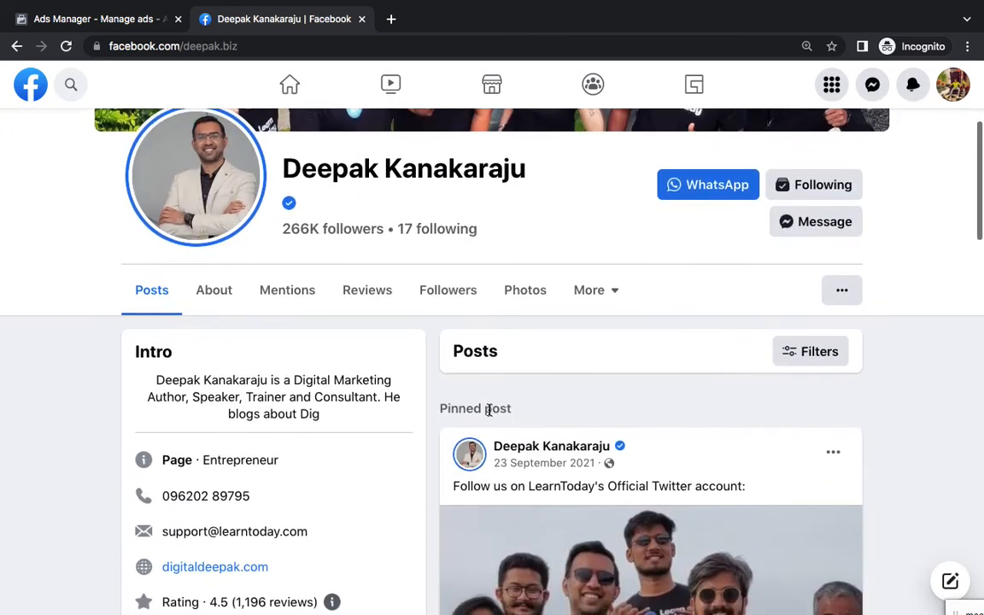
pyautogui.scroll(-15, 490, 414)
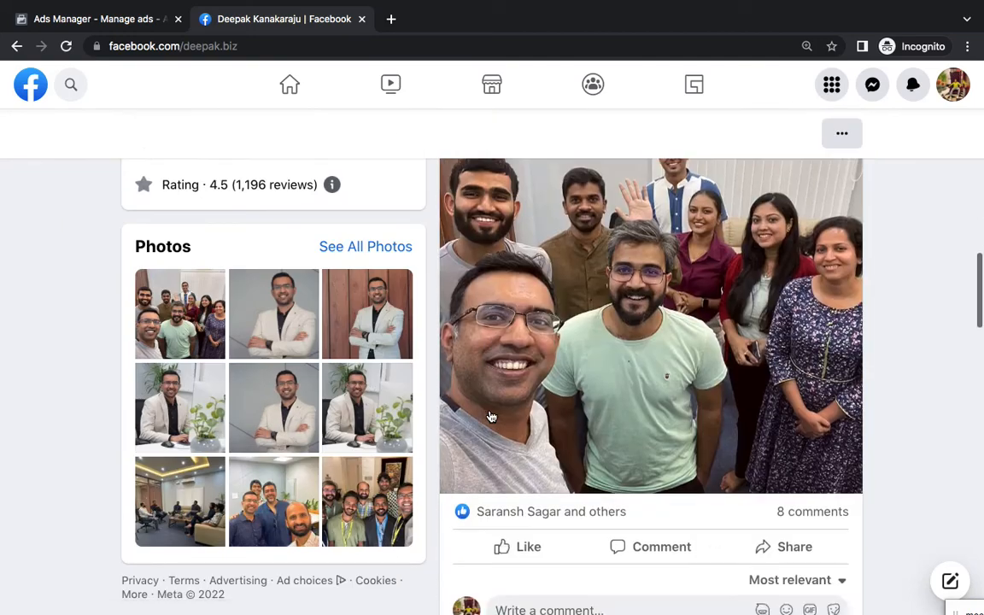
# Go back to the home news feed, then return to the Ads Manager ad editor
pyautogui.click(291, 85)
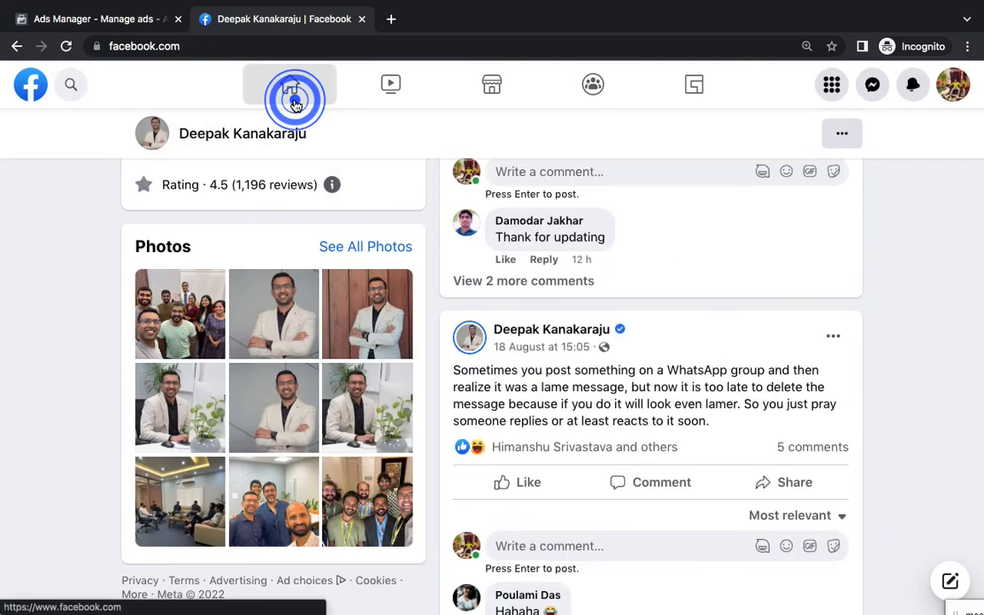
pyautogui.scroll(-3, 505, 355)
pyautogui.scroll(-20, 505, 355)
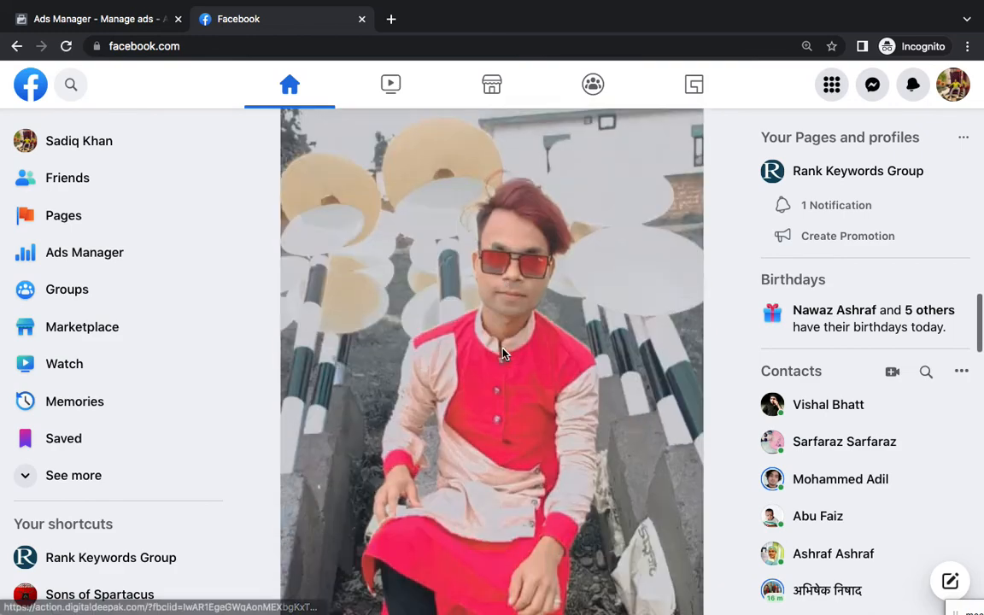
pyautogui.scroll(-3, 502, 354)
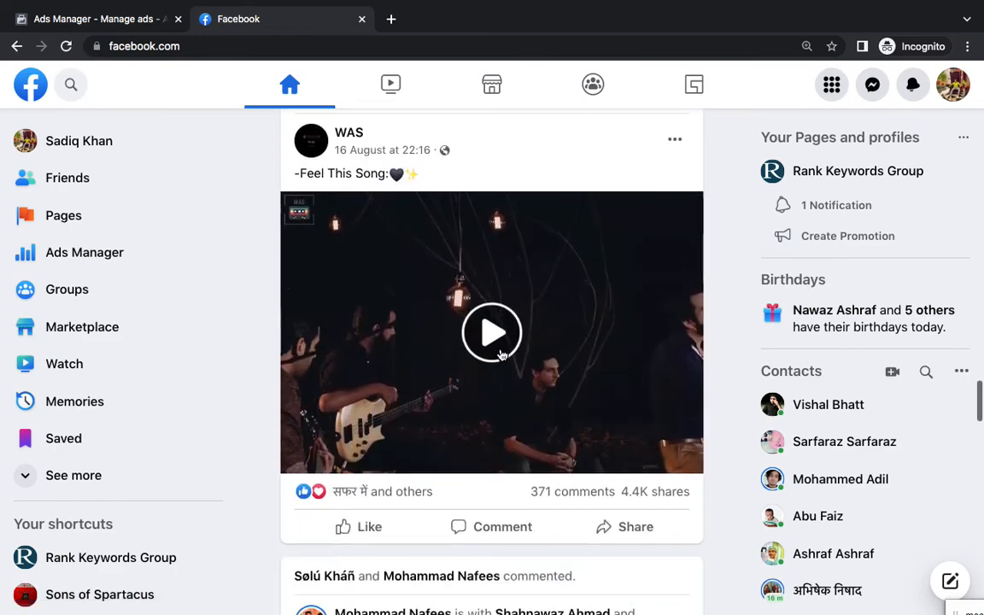
pyautogui.hotkey('ctrl', 'Left')
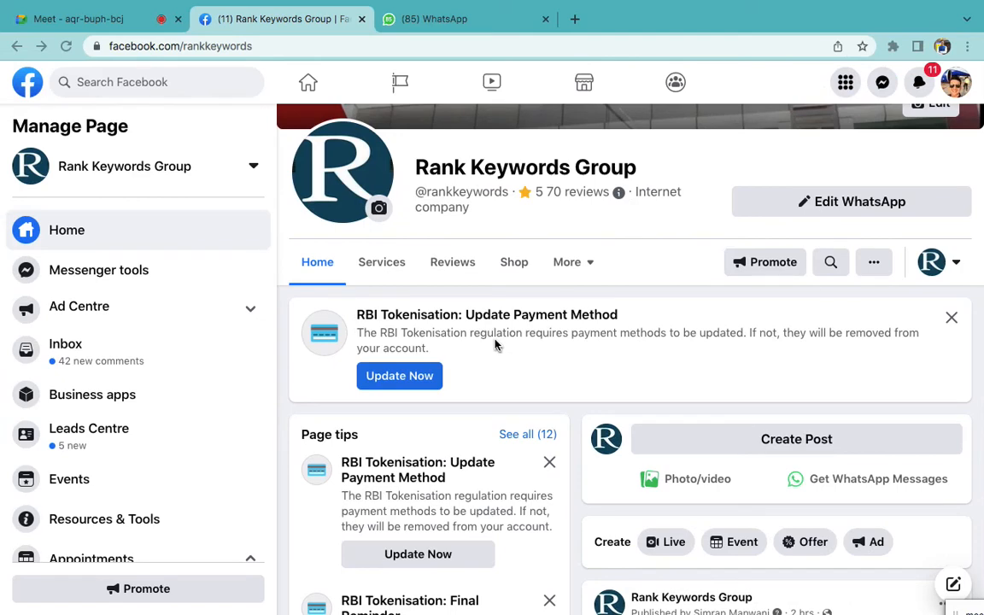
pyautogui.hotkey('ctrl', 'Right')
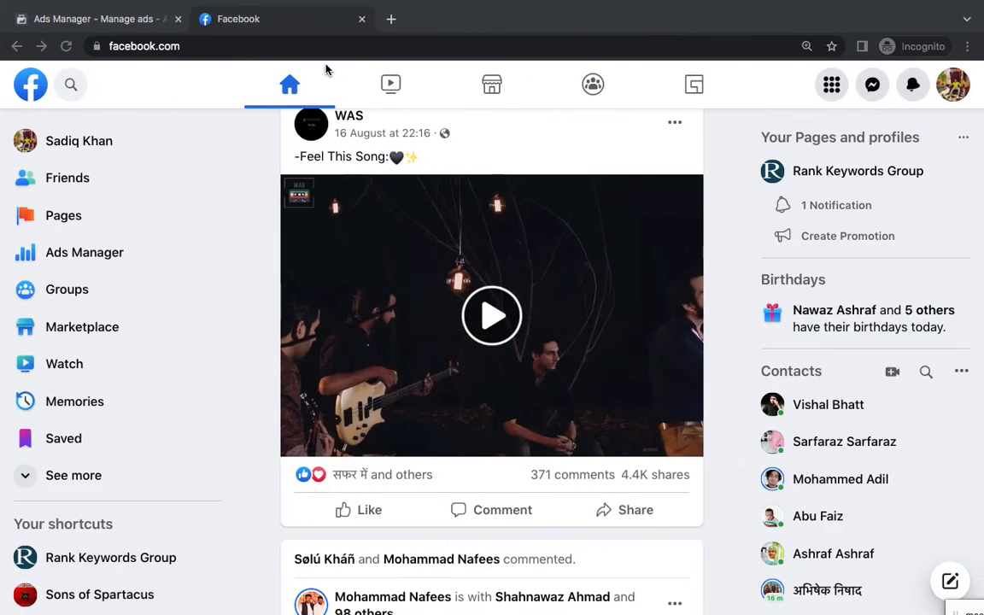
pyautogui.click(105, 19)
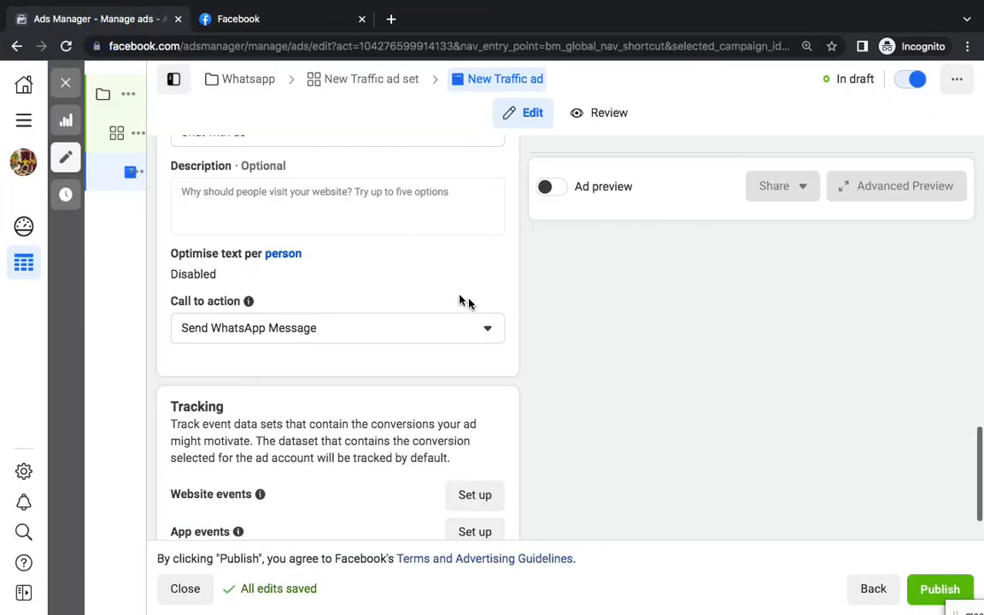
# Add the Hindustan newspaper image to the New Traffic ad, accepting the default crop and optimisation
pyautogui.scroll(1, 401, 280)
pyautogui.scroll(3, 401, 280)
pyautogui.scroll(2, 352, 356)
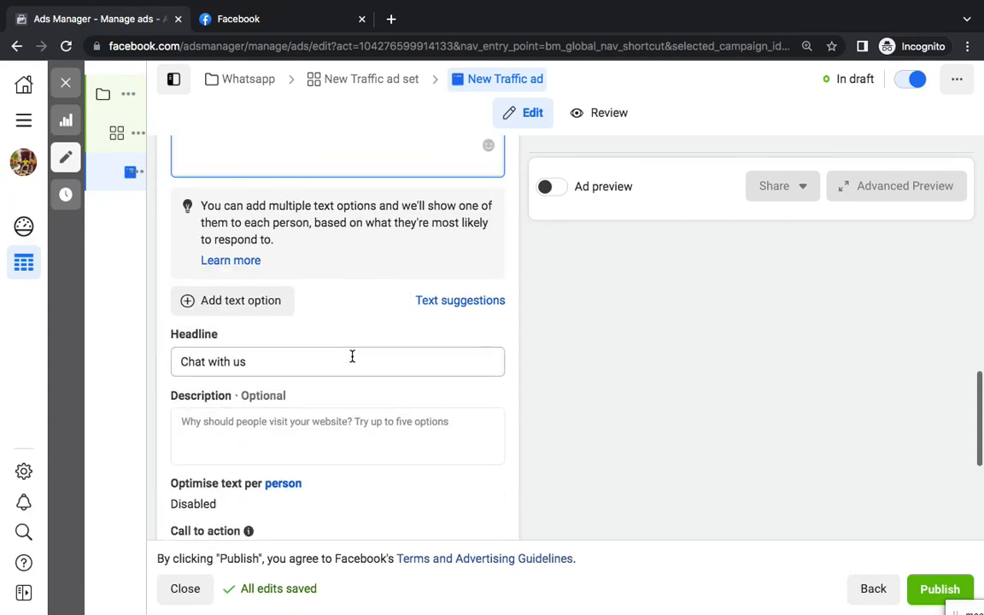
pyautogui.click(299, 291)
pyautogui.click(229, 202)
pyautogui.click(235, 241)
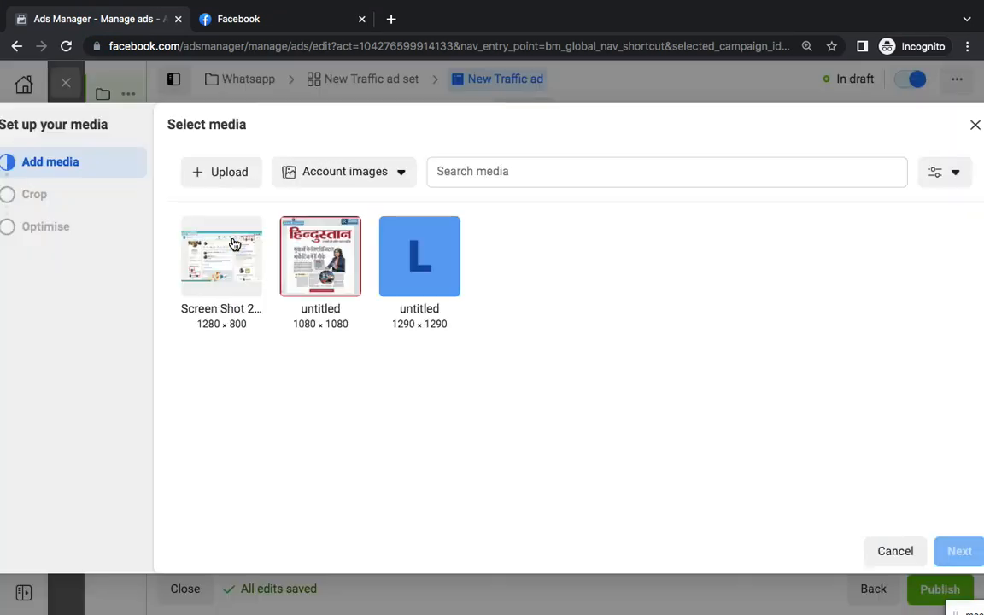
pyautogui.click(286, 251)
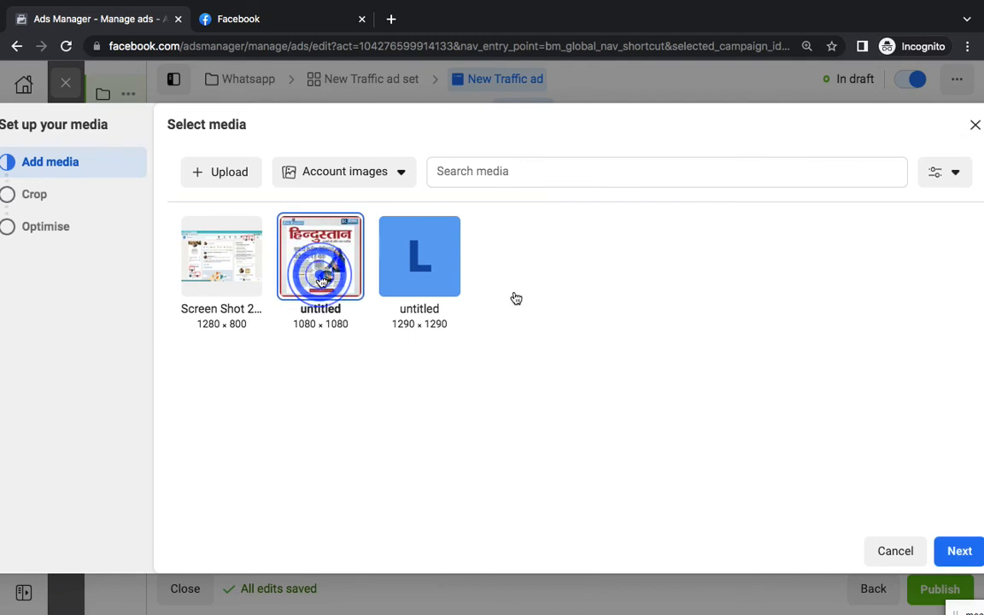
pyautogui.click(960, 552)
pyautogui.click(935, 551)
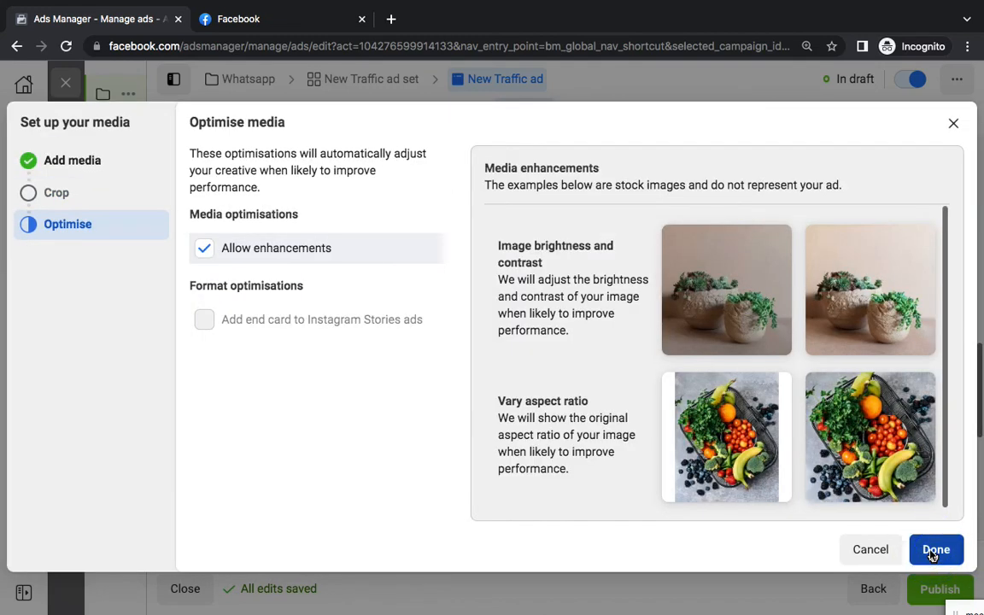
pyautogui.click(934, 551)
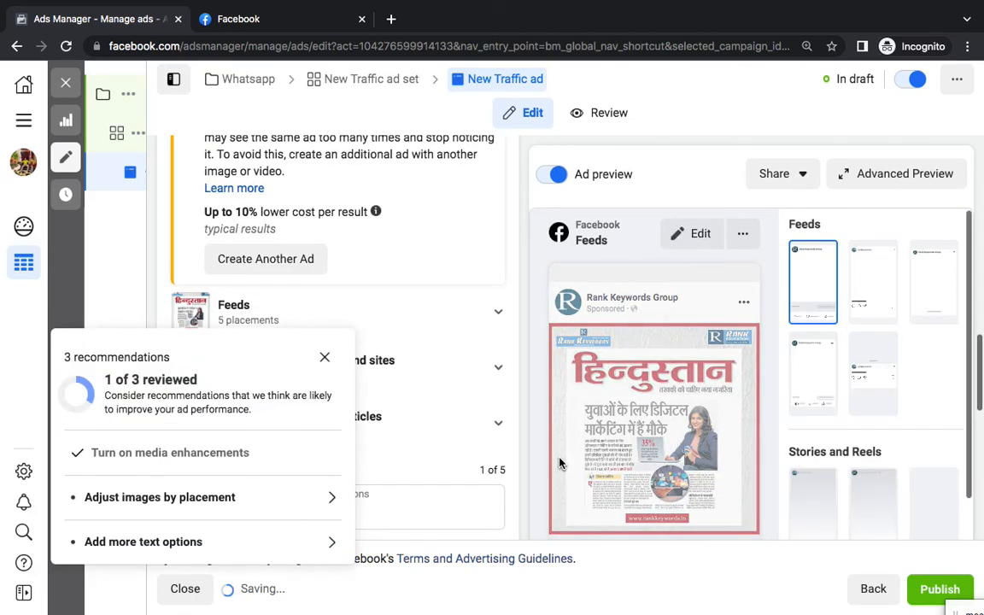
# Dismiss the recommendations popup, allowing media enhancements, and close the ad editor
pyautogui.scroll(-4, 508, 446)
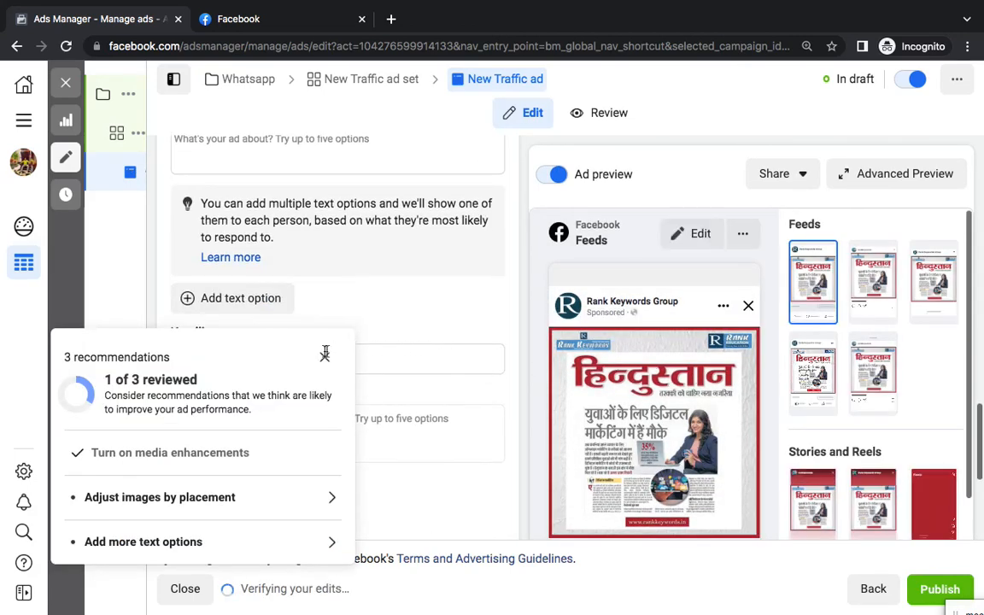
pyautogui.click(325, 353)
pyautogui.scroll(-1, 390, 374)
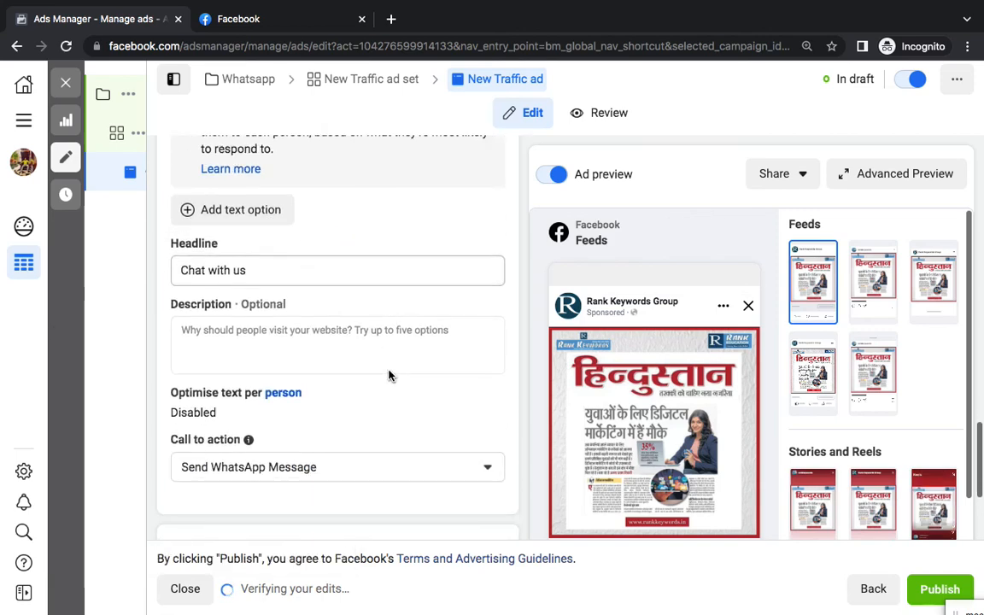
pyautogui.scroll(-3, 390, 374)
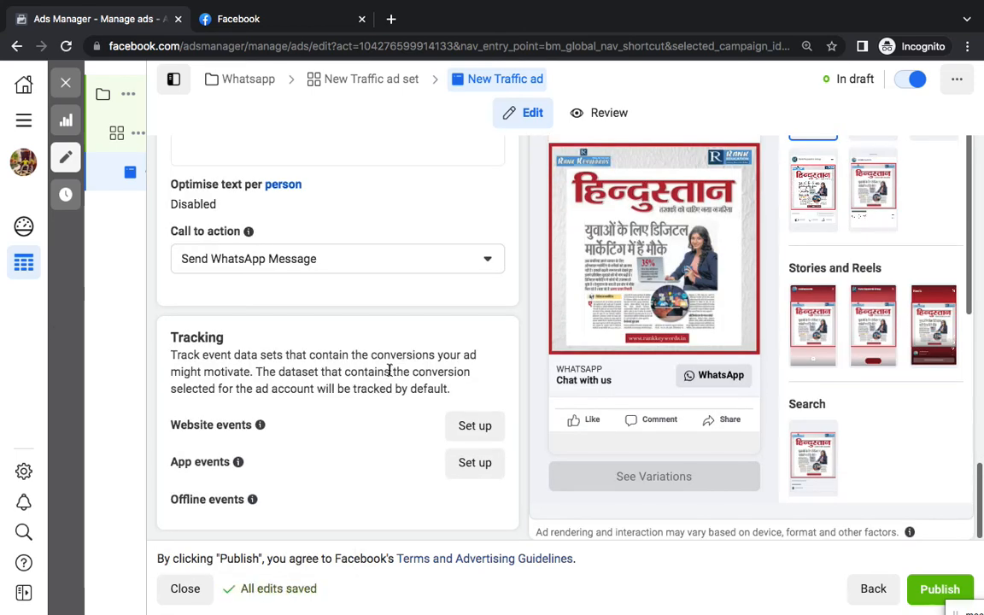
pyautogui.click(71, 83)
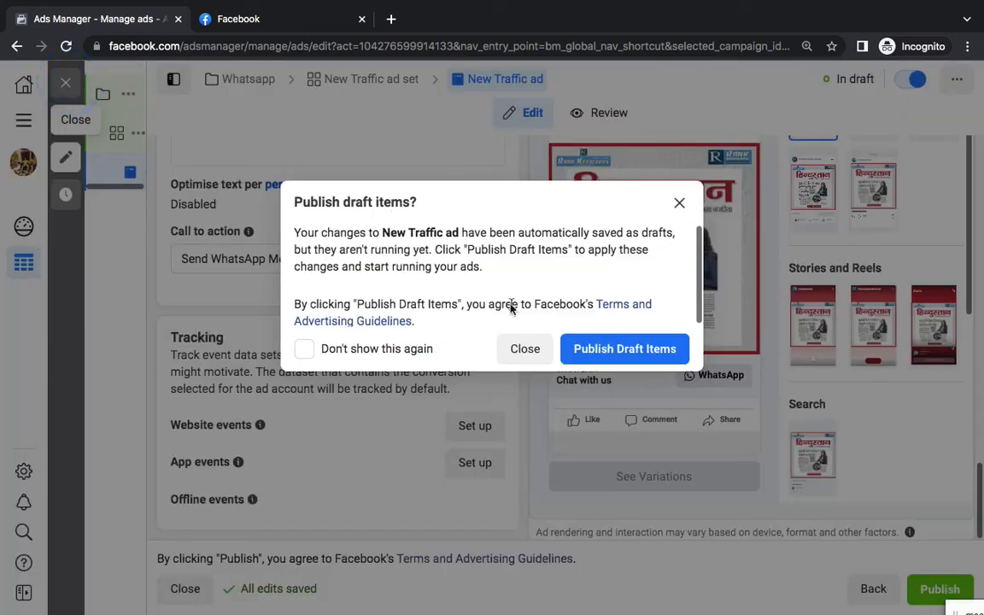
# Skip publishing, then clear the campaign, ad set and ad filters to list all six draft campaigns
pyautogui.click(528, 353)
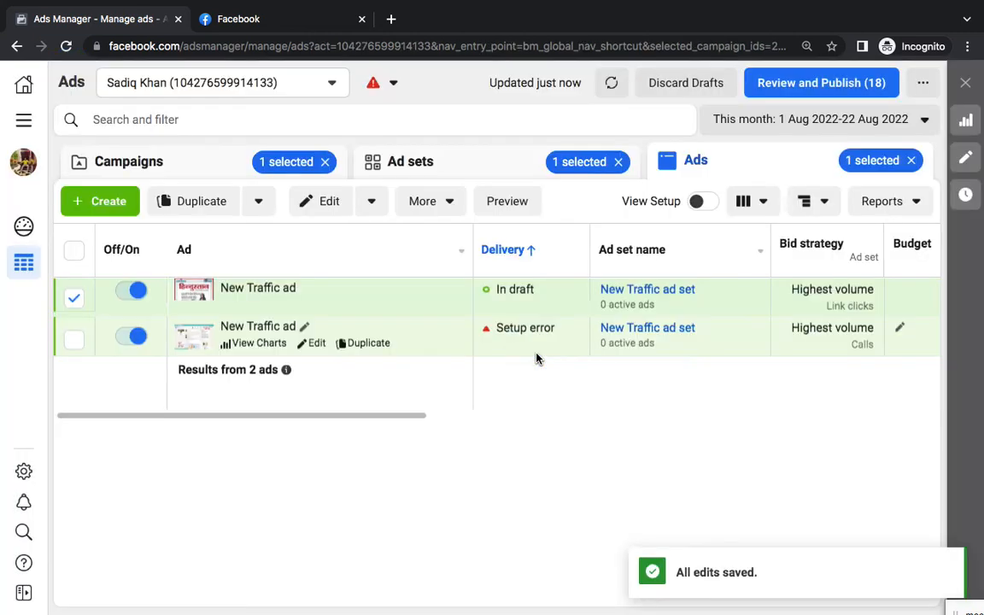
pyautogui.click(226, 163)
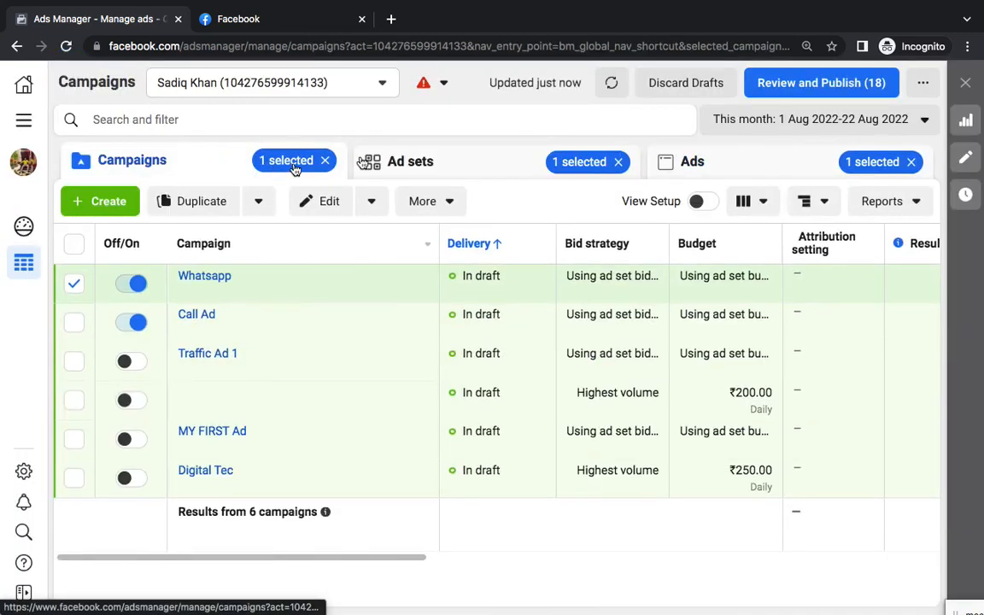
pyautogui.click(325, 160)
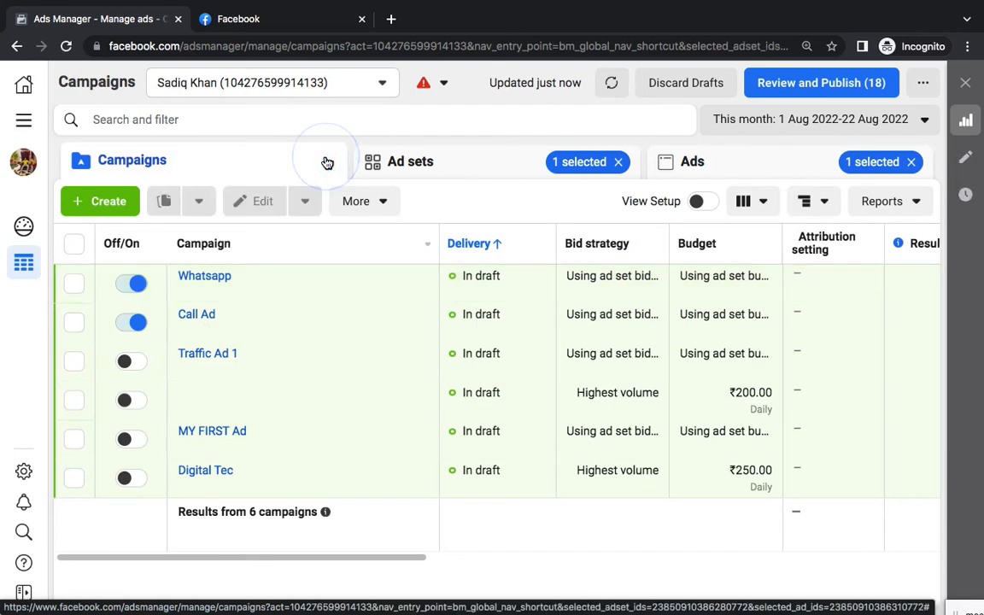
pyautogui.click(619, 162)
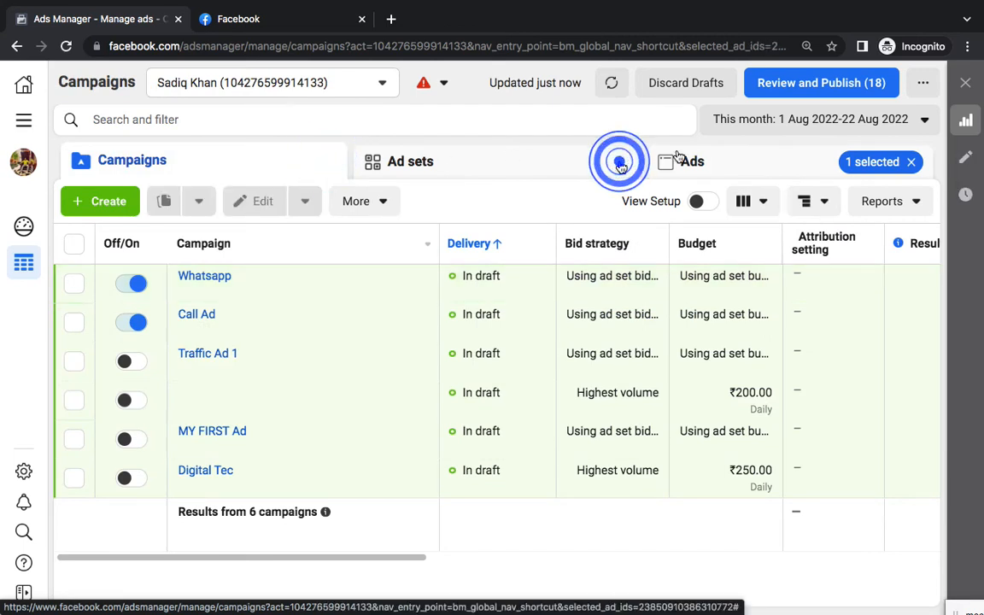
pyautogui.click(911, 161)
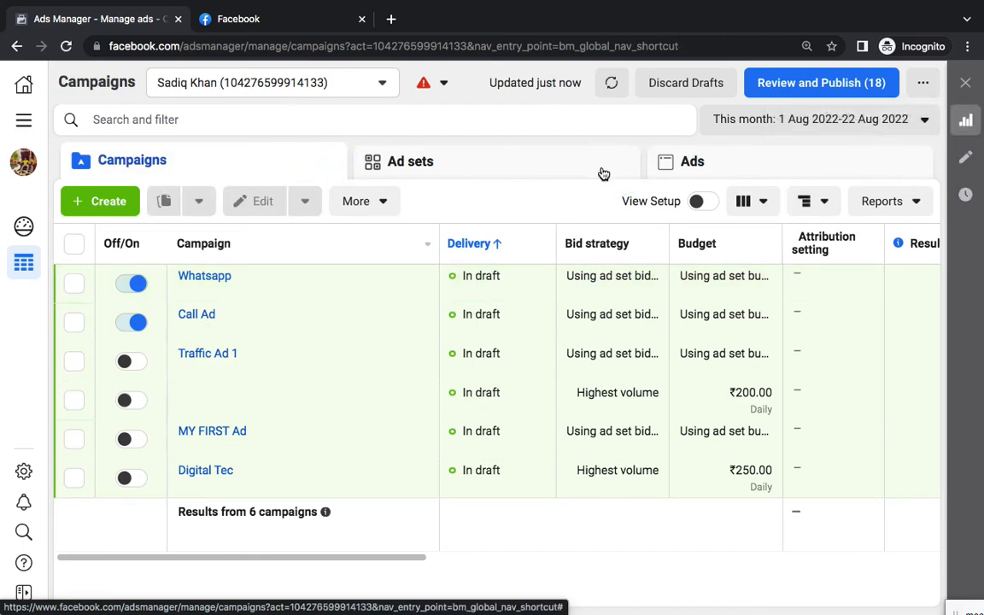
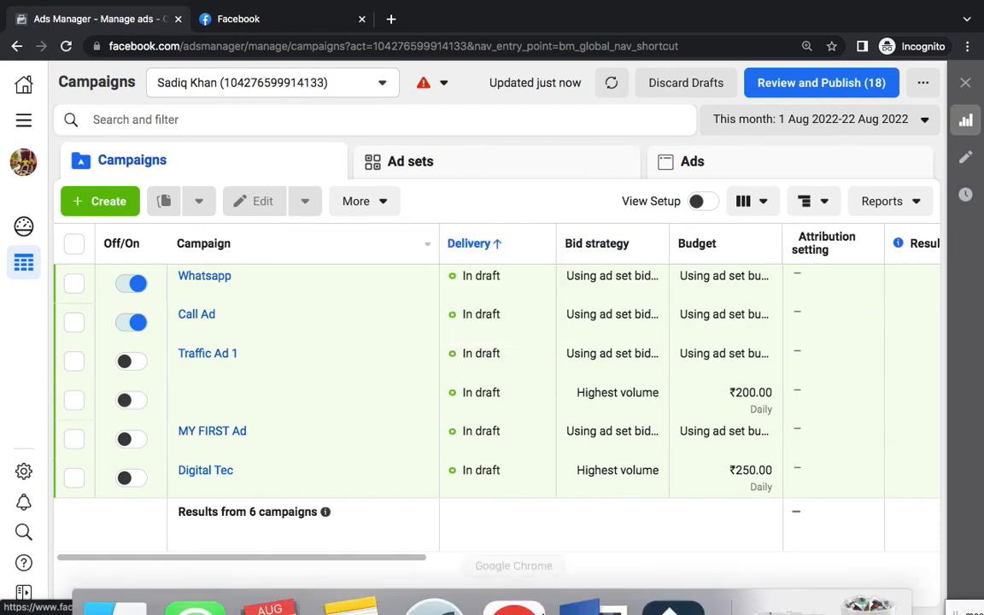
# Switch from Ads Manager to the Word notes and scroll to point 3 on the ad
pyautogui.click(578, 567)
pyautogui.scroll(-5, 593, 465)
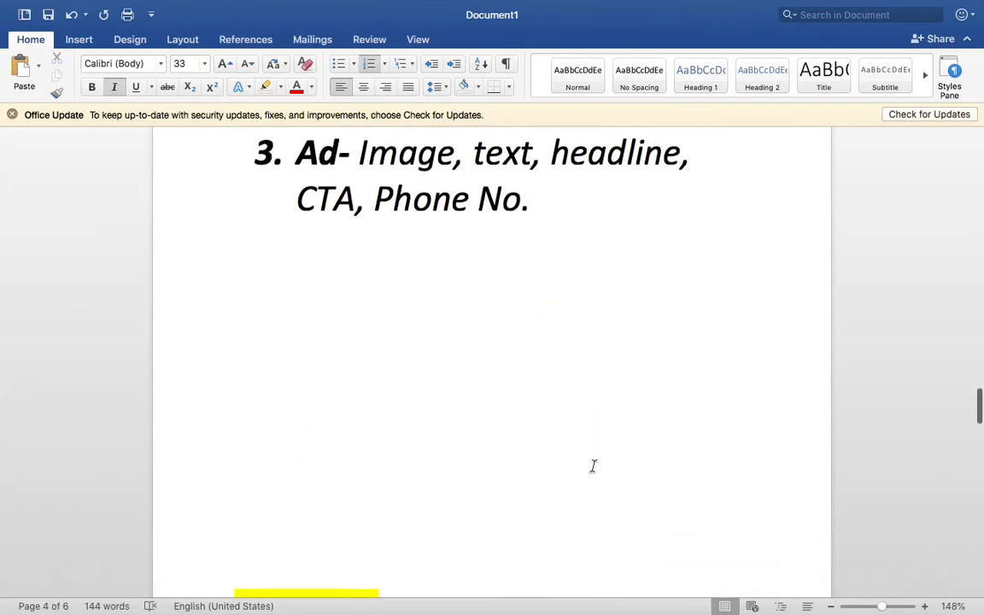
# Add unnumbered lines 'Facebook - Page' and 'Instagram - Account' under the ad notes, then select both
pyautogui.click(582, 402)
pyautogui.press('BackSpace')
pyautogui.press('BackSpace')
pyautogui.press('BackSpace')
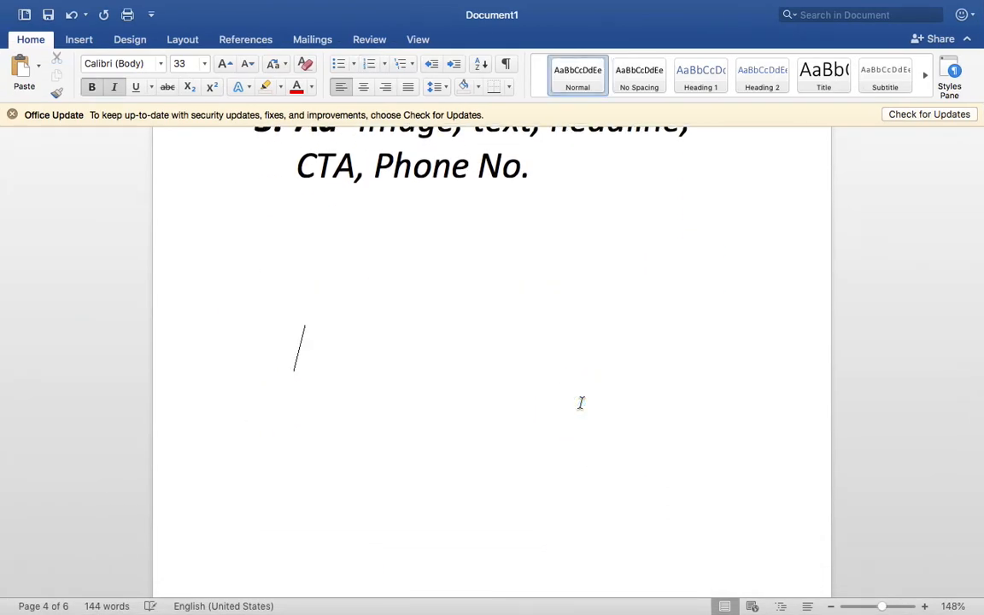
pyautogui.write('Faceboo')
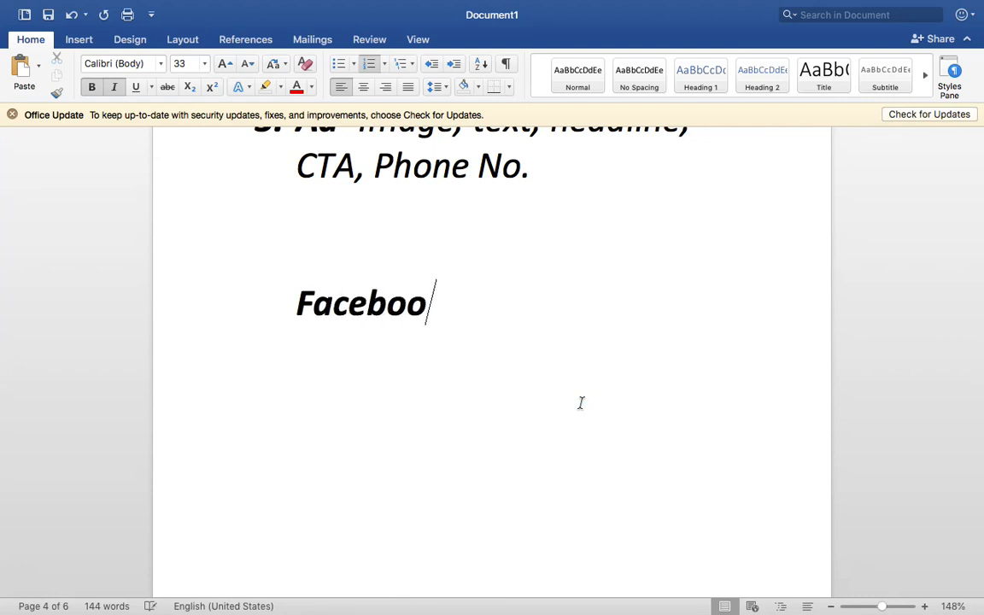
pyautogui.write('k - Page')
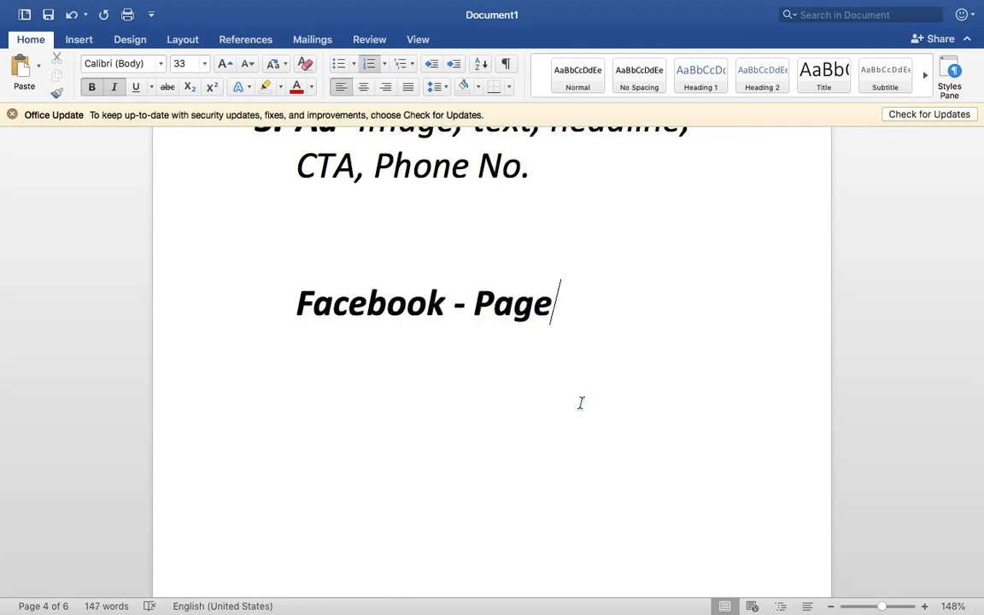
pyautogui.press('Return')
pyautogui.press('BackSpace')
pyautogui.write('Ins')
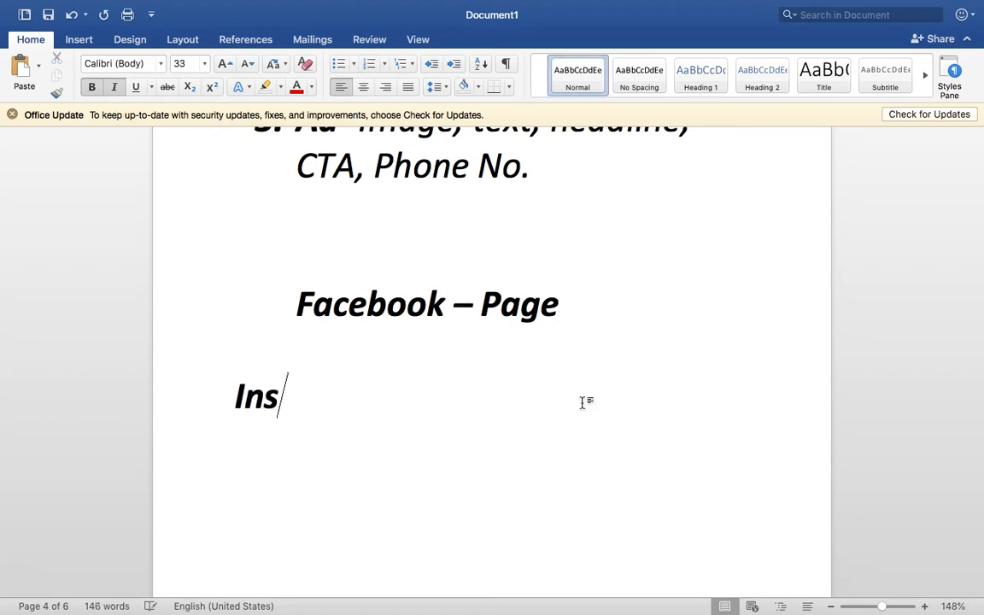
pyautogui.write('tagram - A')
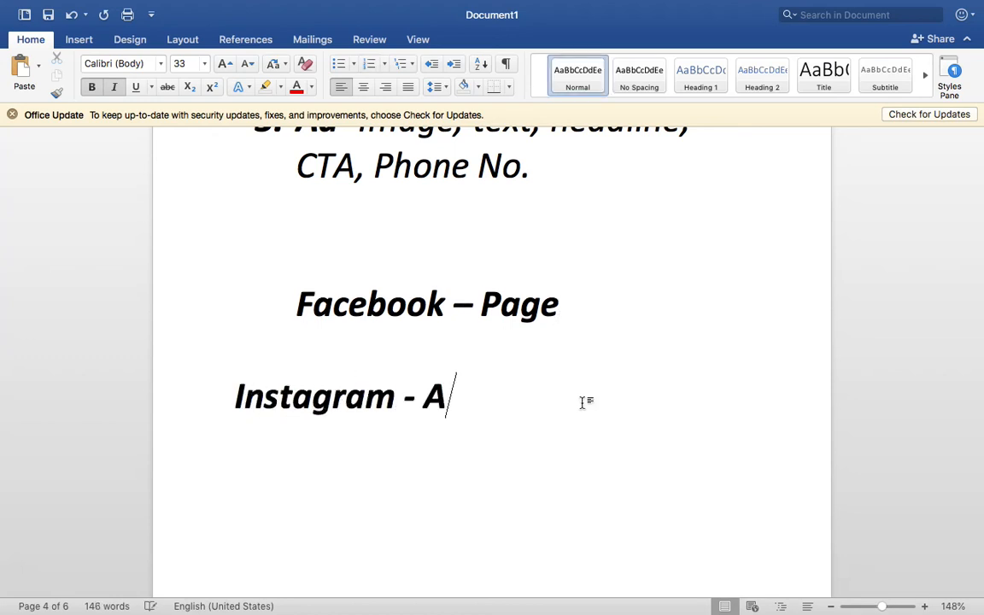
pyautogui.write('ccount')
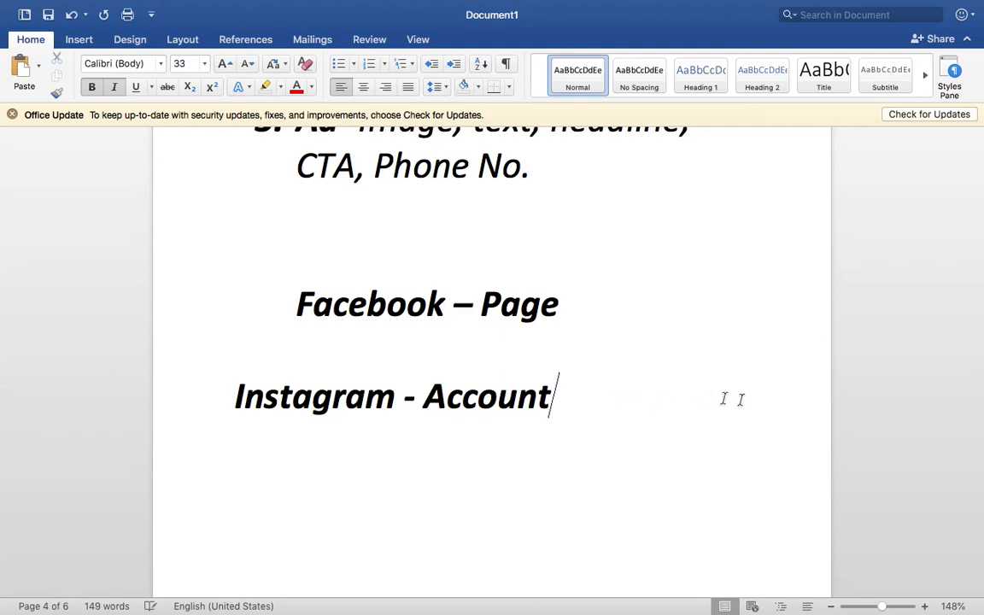
pyautogui.moveTo(731, 410); pyautogui.dragTo(318, 310)
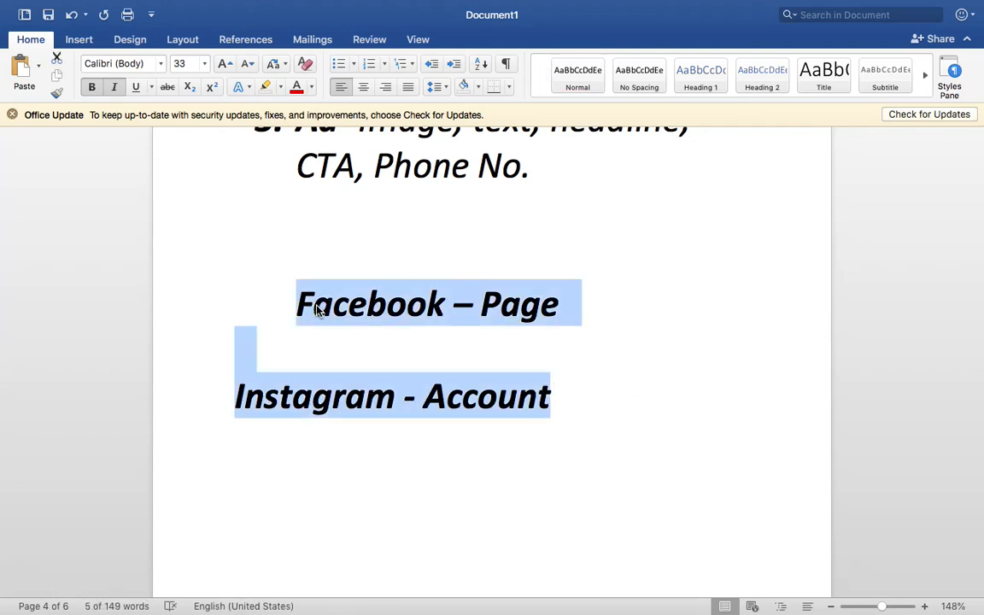
pyautogui.hotkey('ctrl', 'Right')
pyautogui.hotkey('ctrl', 'Left')
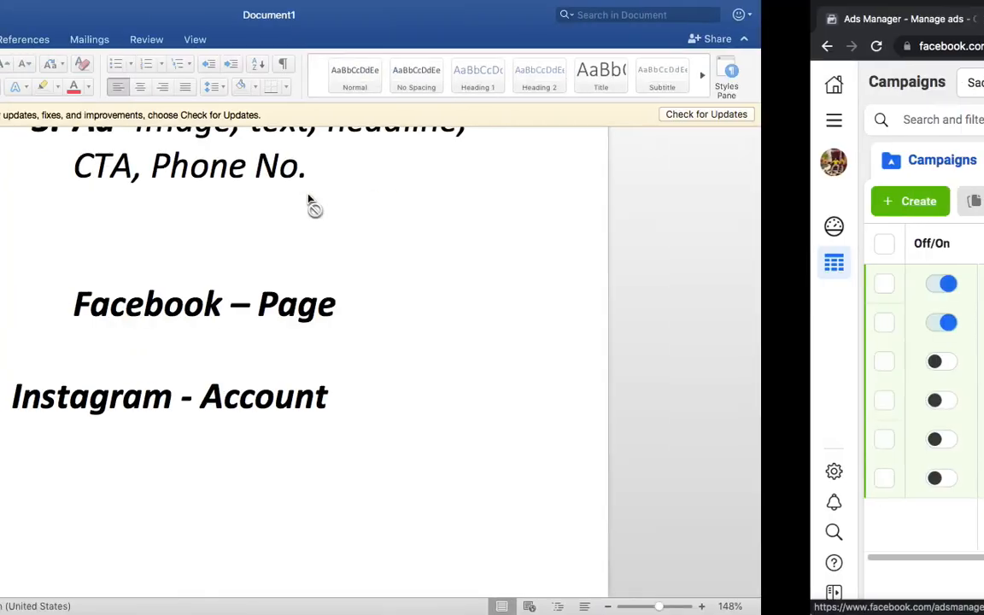
# Open the Facebook Page's Settings, Instagram section, showing the linked account's business contact details
pyautogui.hotkey('ctrl', 'Left')
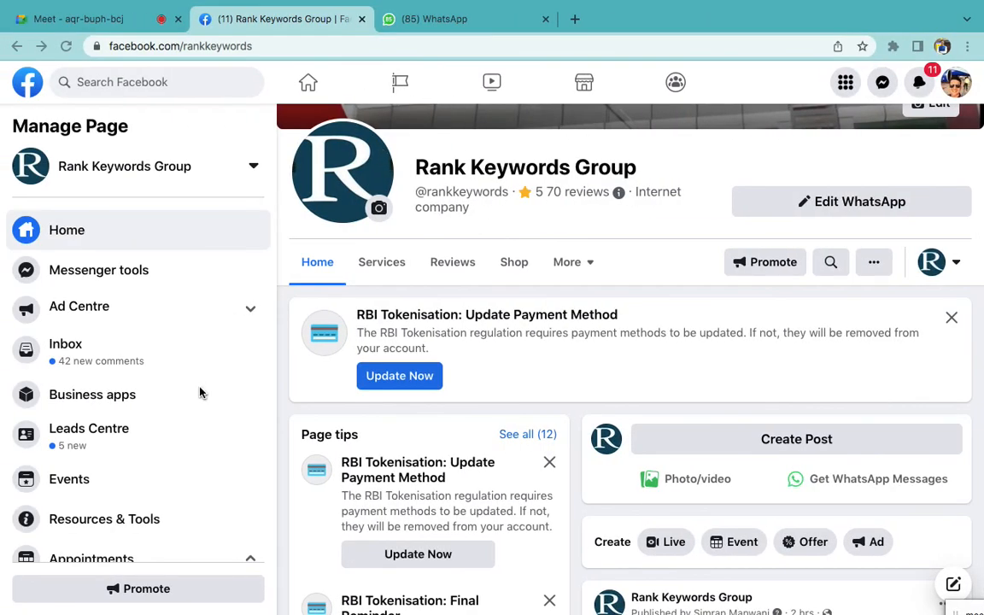
pyautogui.scroll(-4, 200, 393)
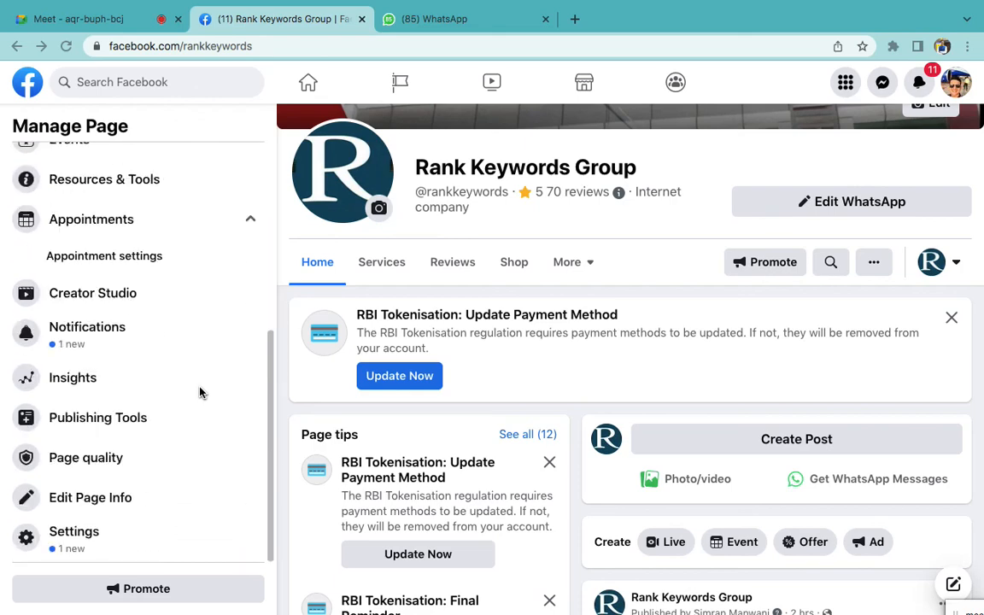
pyautogui.click(75, 540)
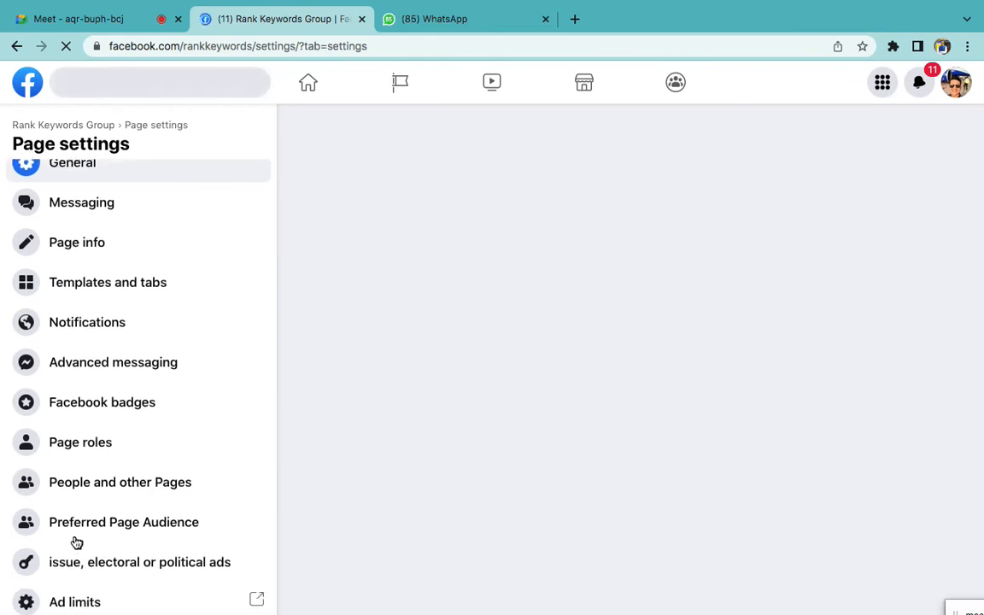
pyautogui.scroll(-5, 75, 543)
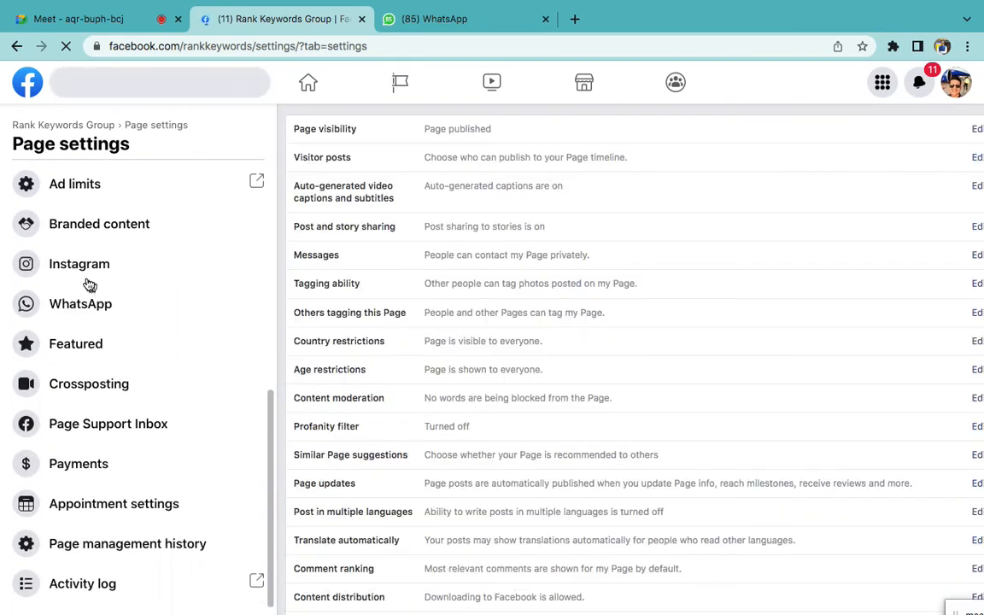
pyautogui.click(83, 277)
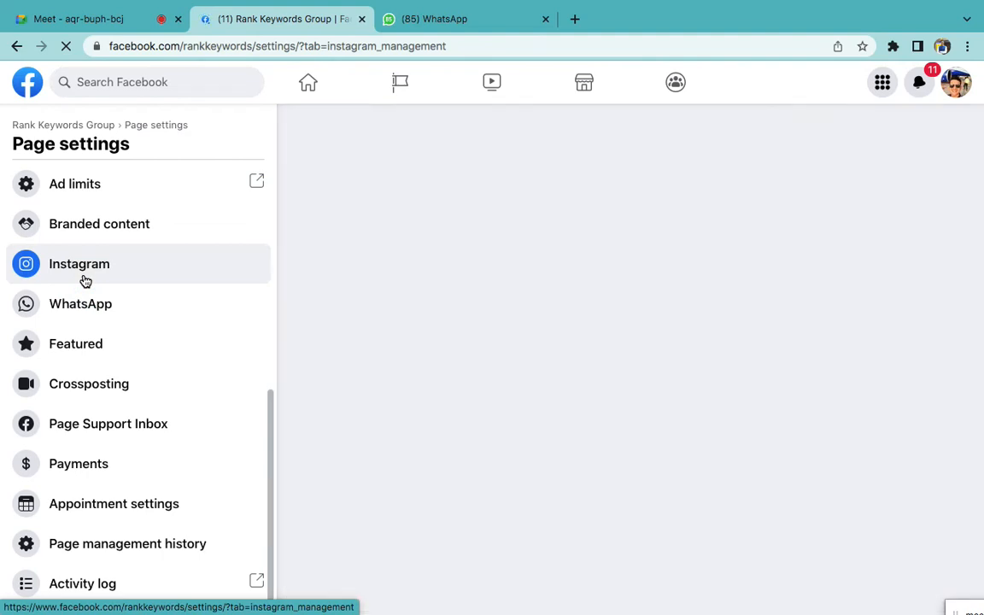
pyautogui.scroll(-3, 628, 330)
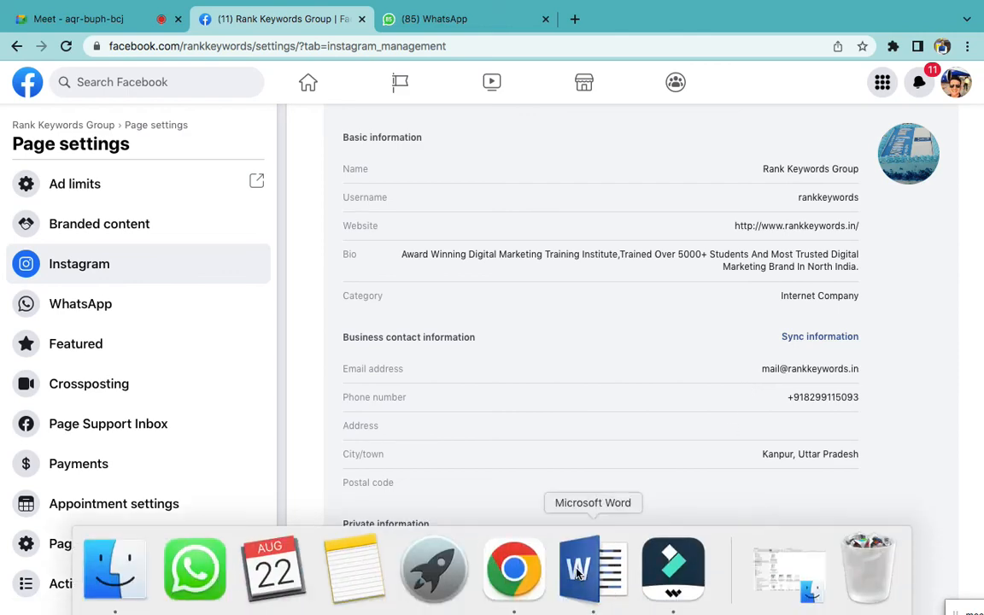
# Delete the Facebook – Page and Instagram - Account lines, leaving numbered points 1–3
pyautogui.click(575, 567)
pyautogui.press('BackSpace')
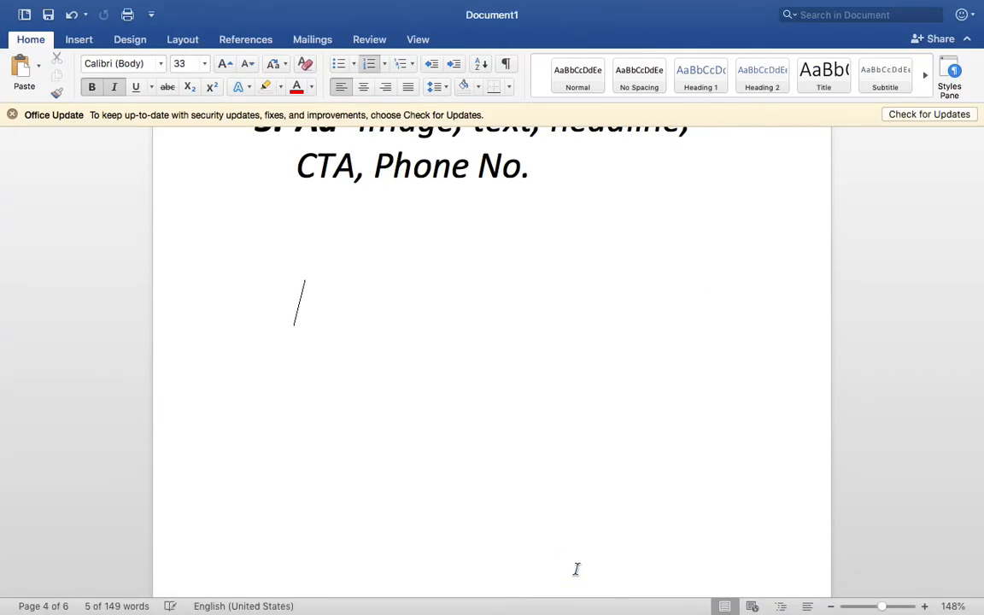
pyautogui.scroll(8, 576, 569)
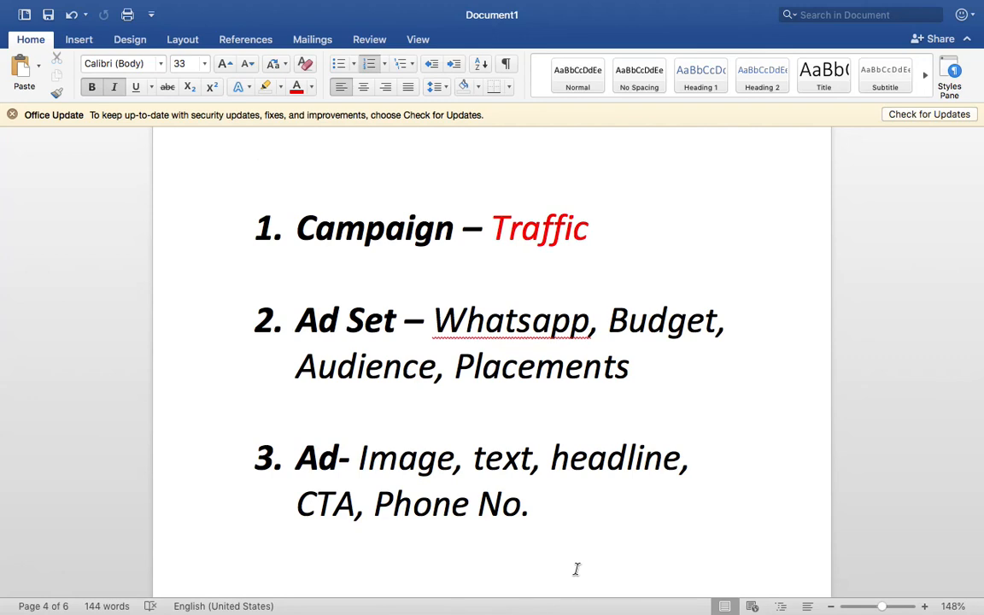
pyautogui.scroll(5, 576, 569)
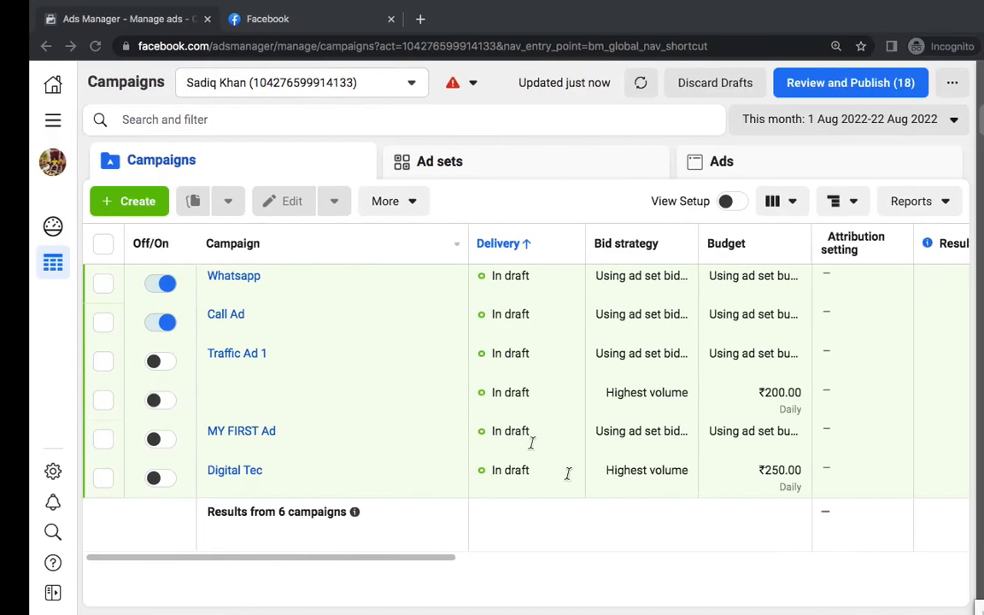
# Create a new campaign with the Leads objective
pyautogui.click(192, 159)
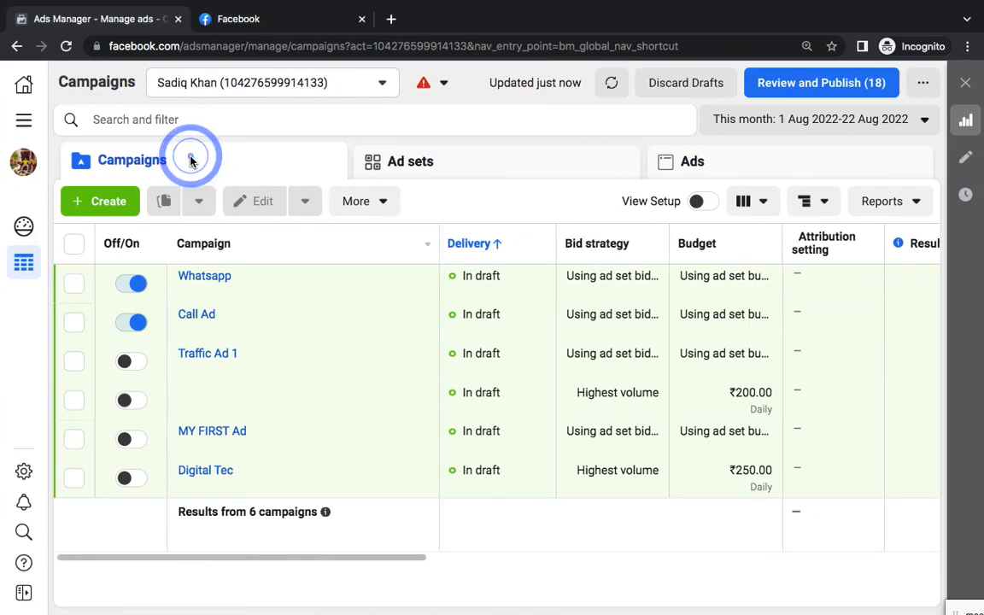
pyautogui.click(126, 203)
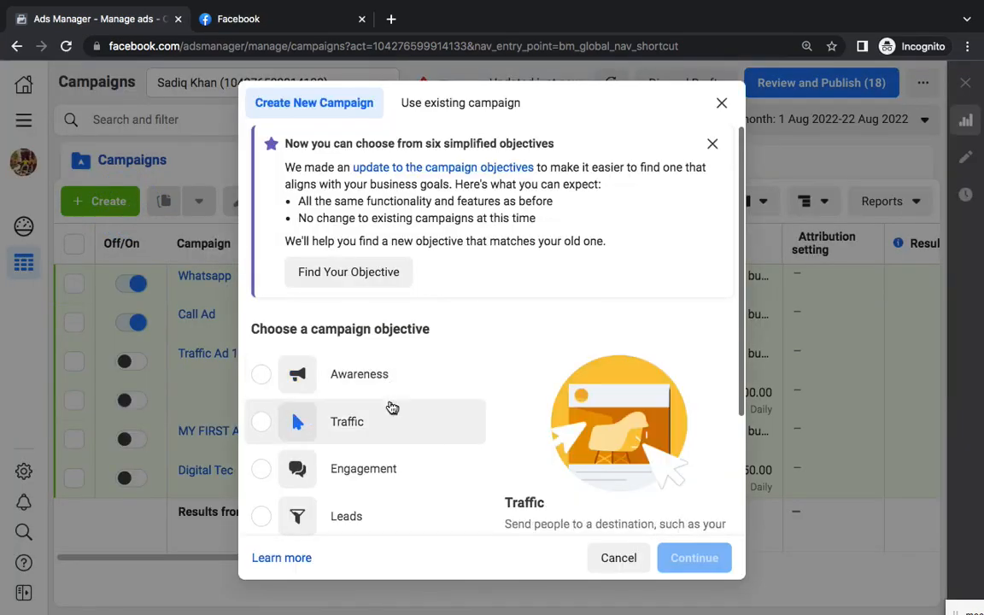
pyautogui.scroll(-2, 389, 408)
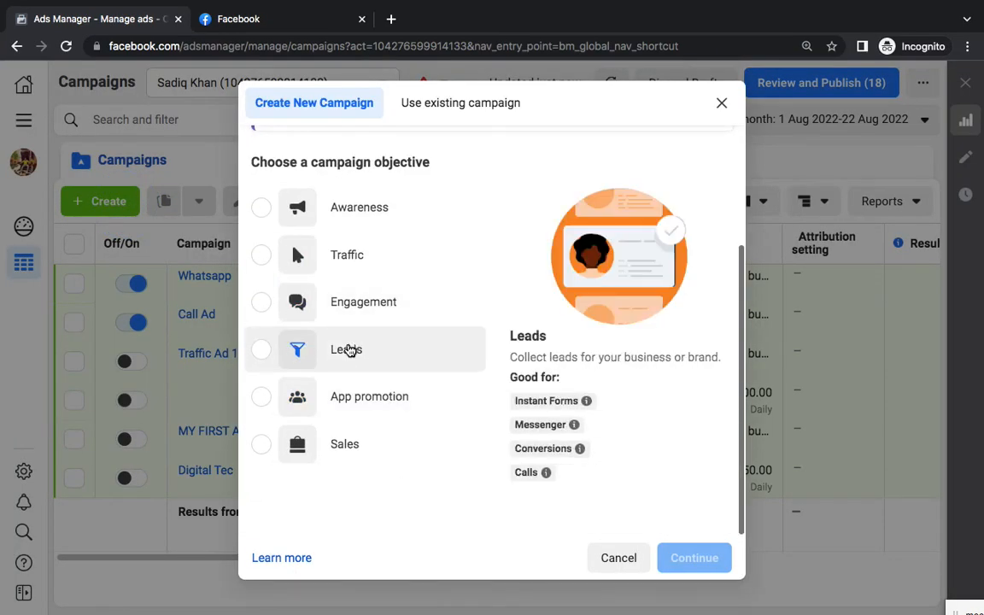
pyautogui.click(349, 348)
pyautogui.click(689, 559)
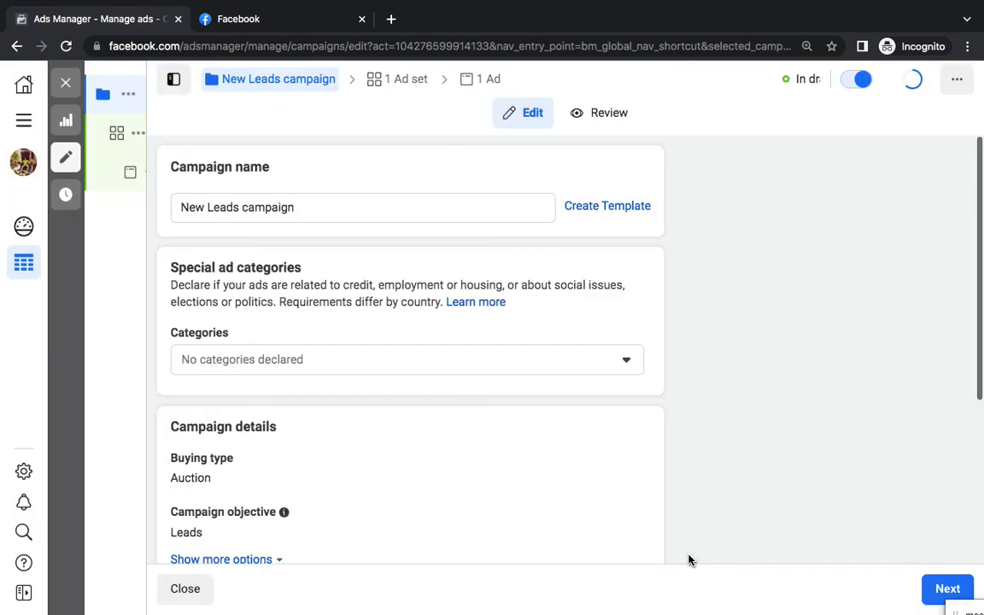
# Rename the campaign to 'Message' and continue to its ad set
pyautogui.tripleClick(307, 205)
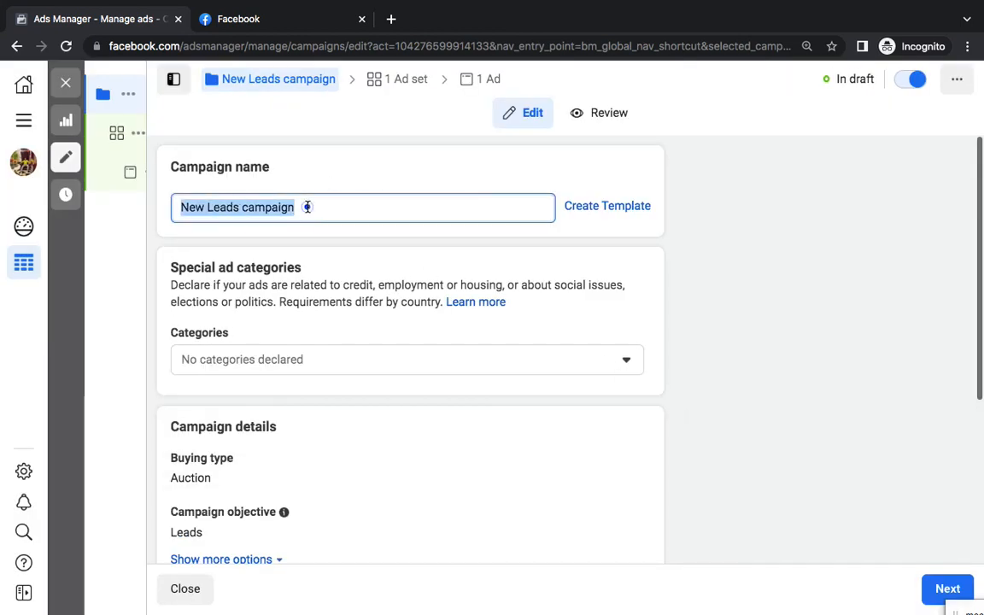
pyautogui.write('Message')
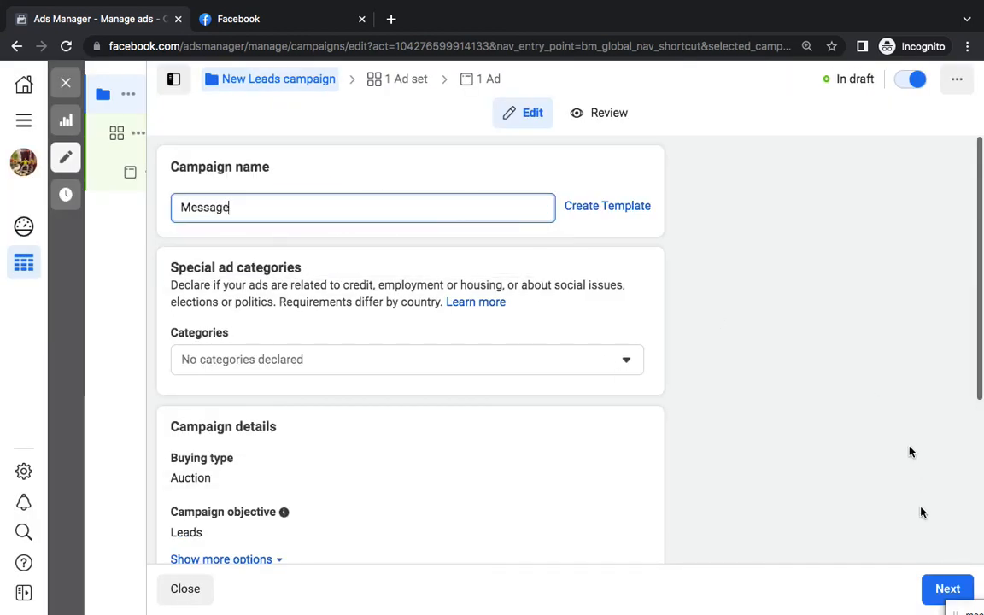
pyautogui.click(938, 584)
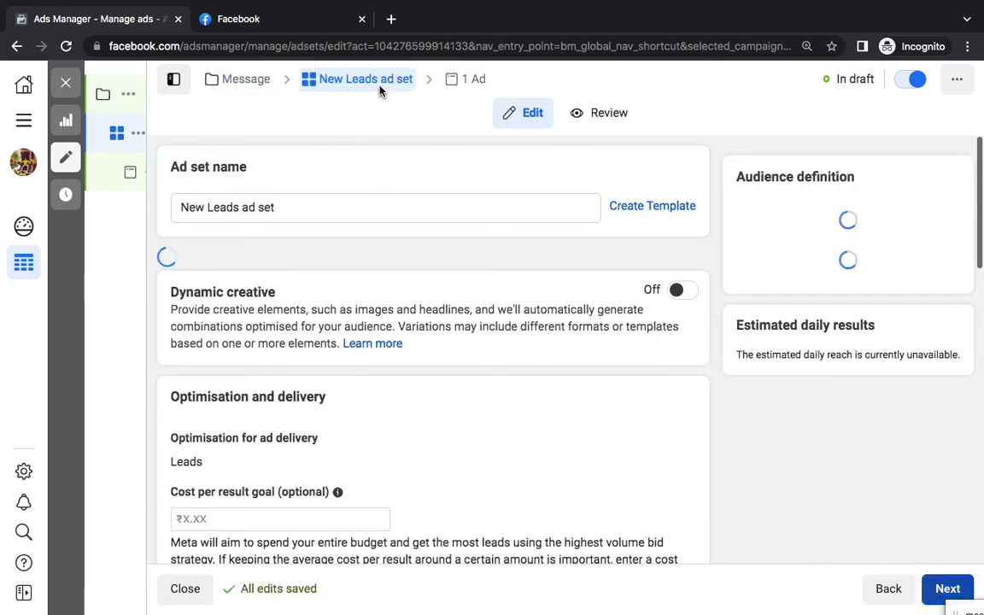
# Review the ₹800 daily budget and India, ages 18–65+ audience, dismissing the conversion recommendation
pyautogui.scroll(-5, 431, 422)
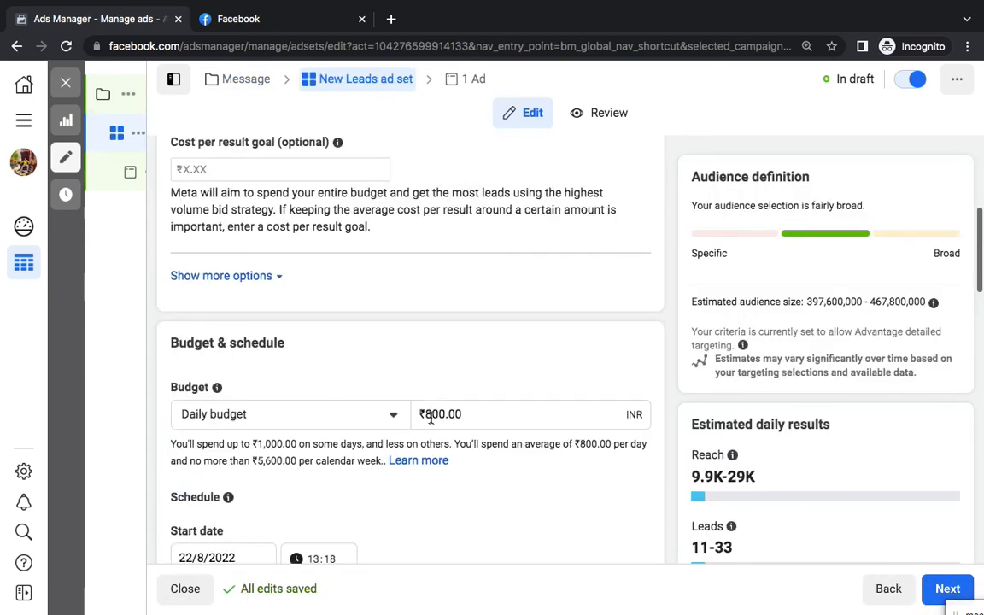
pyautogui.scroll(-3, 431, 418)
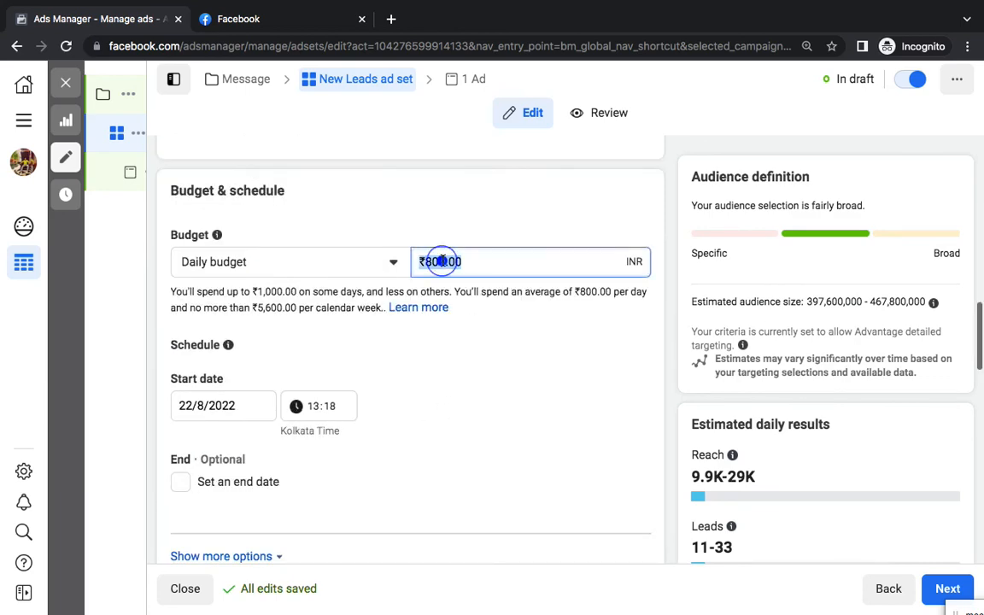
pyautogui.scroll(5, 487, 446)
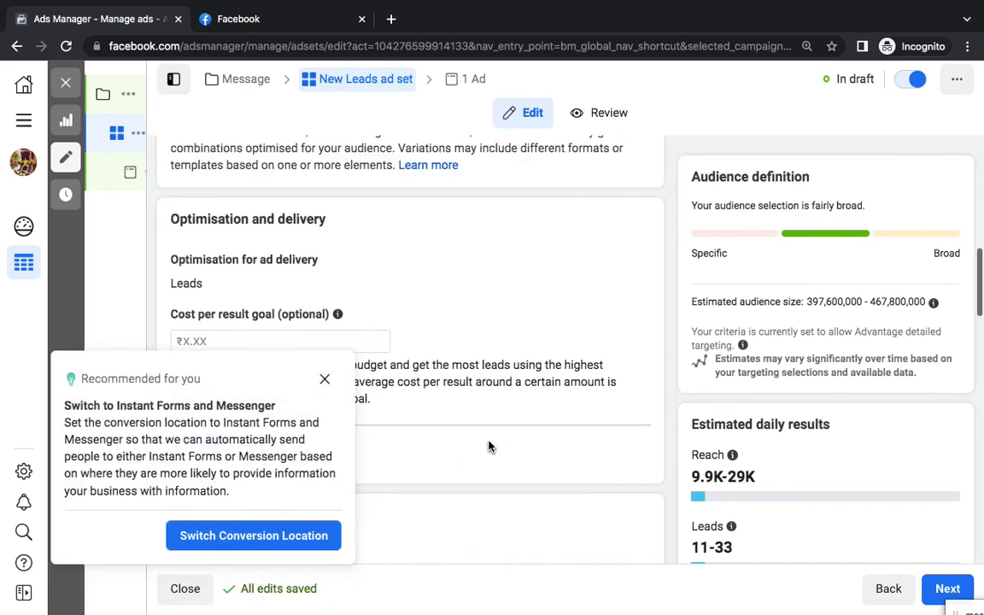
pyautogui.scroll(-4, 479, 440)
pyautogui.click(323, 382)
pyautogui.scroll(-6, 465, 428)
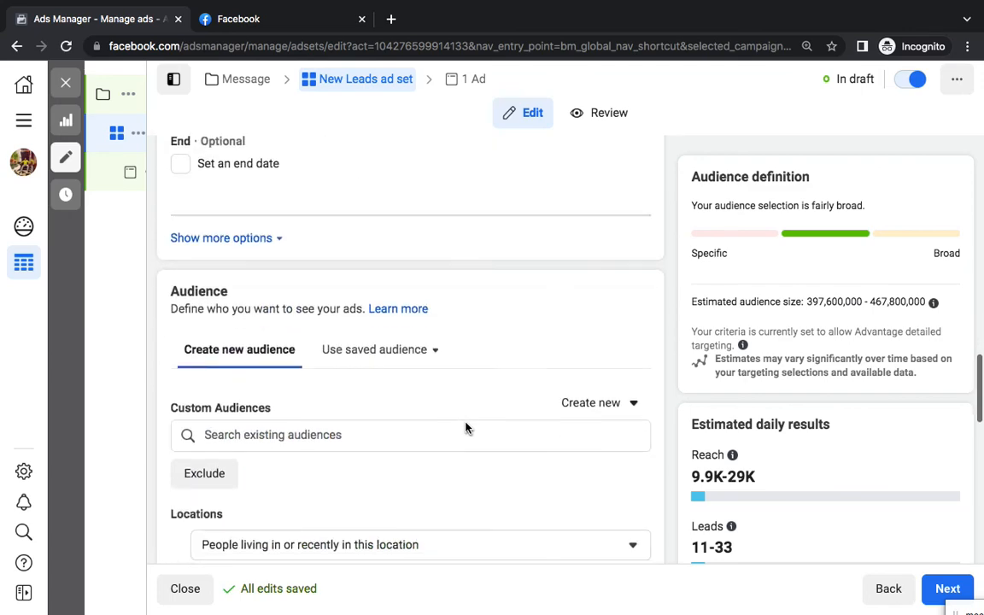
pyautogui.scroll(-3, 551, 391)
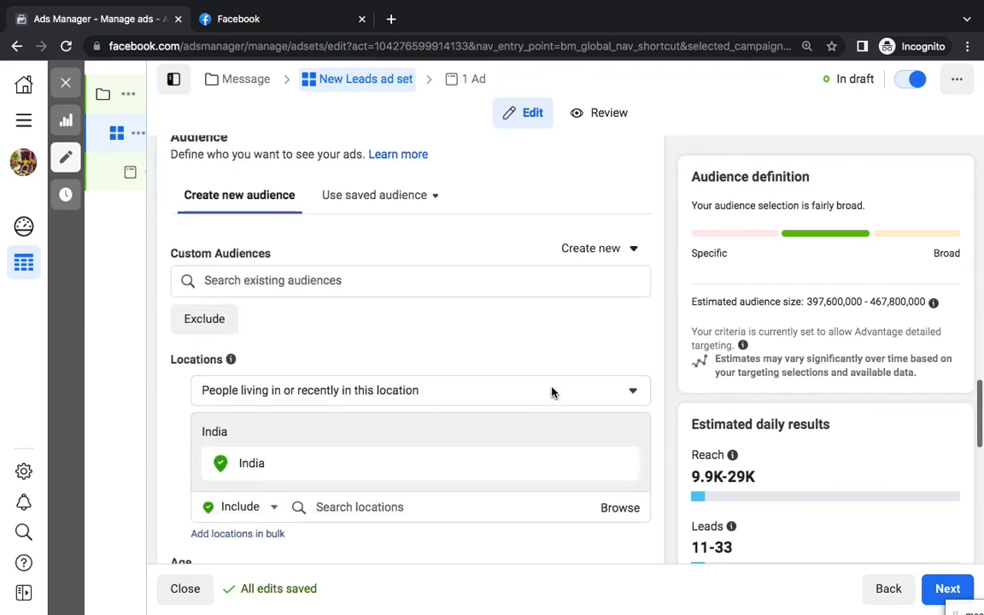
pyautogui.scroll(-1, 503, 427)
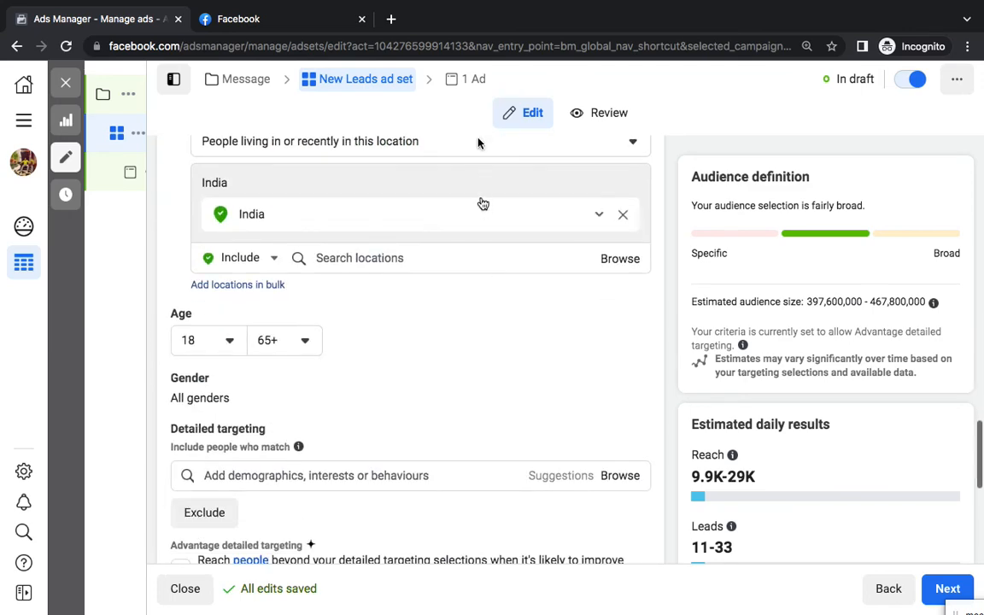
pyautogui.click(468, 86)
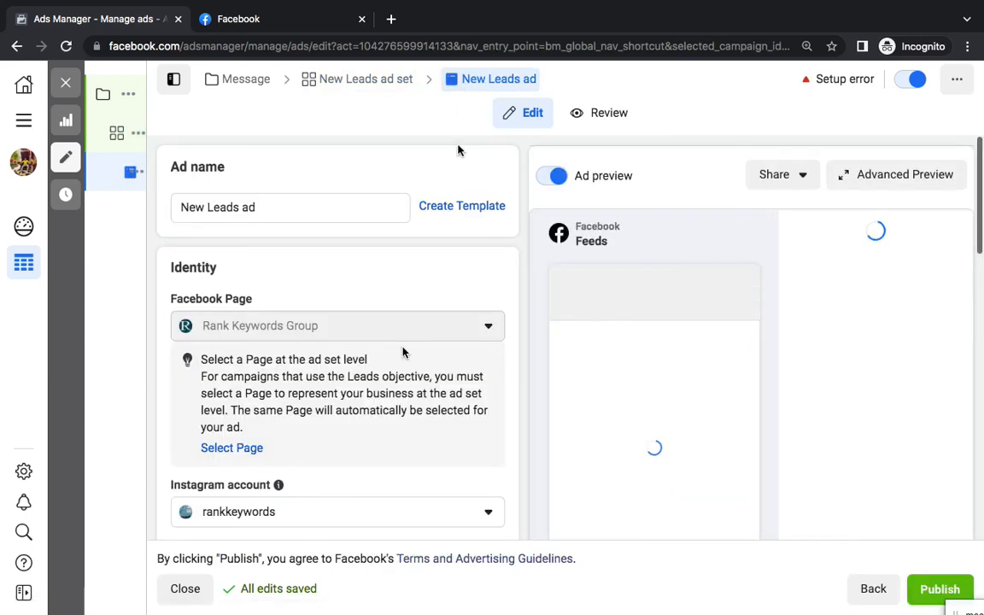
pyautogui.scroll(-3, 391, 389)
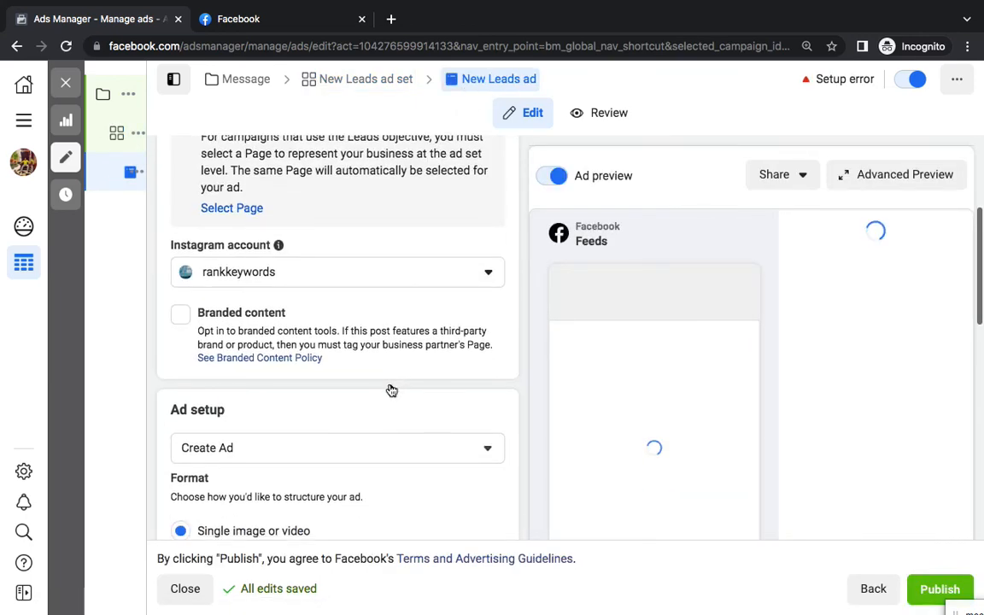
pyautogui.scroll(-2, 391, 389)
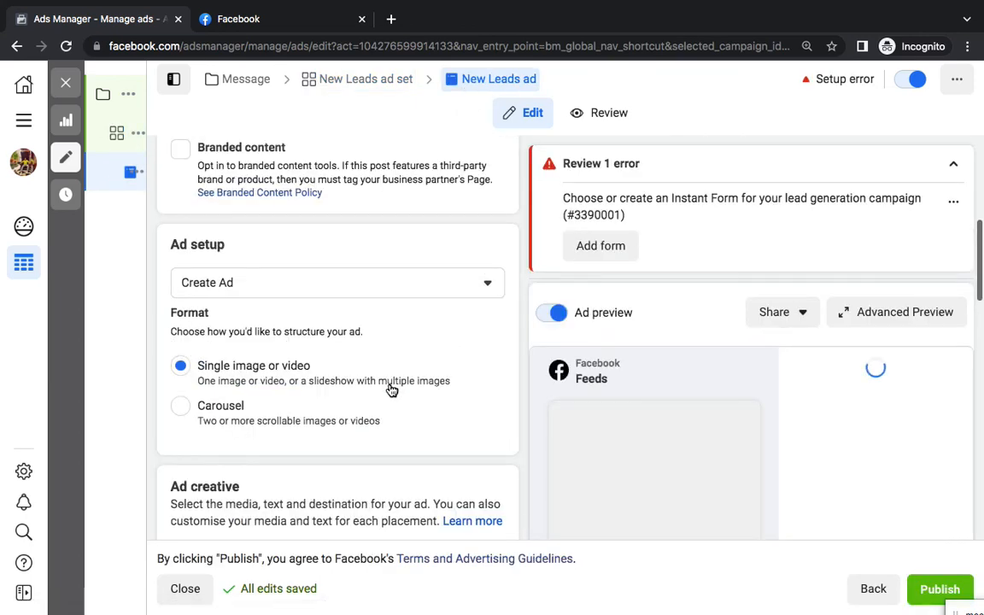
pyautogui.scroll(-3, 390, 389)
pyautogui.scroll(-2, 391, 389)
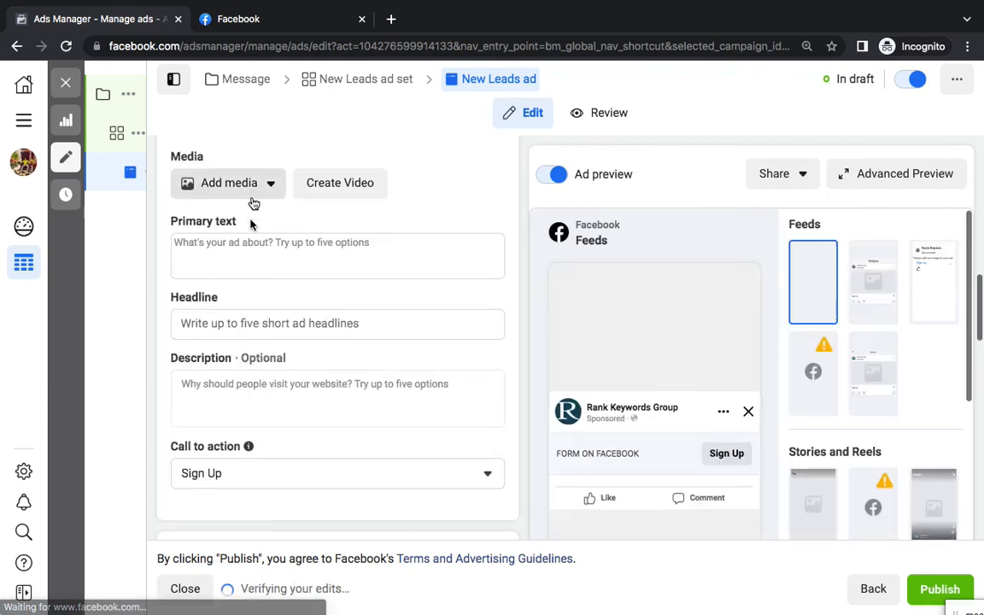
pyautogui.scroll(-4, 337, 363)
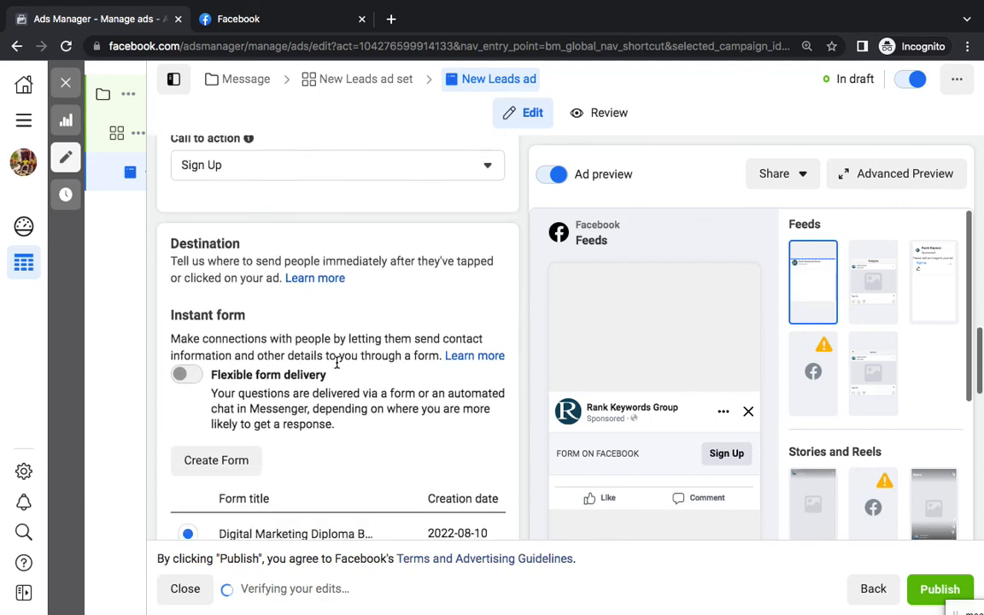
pyautogui.scroll(-2, 336, 363)
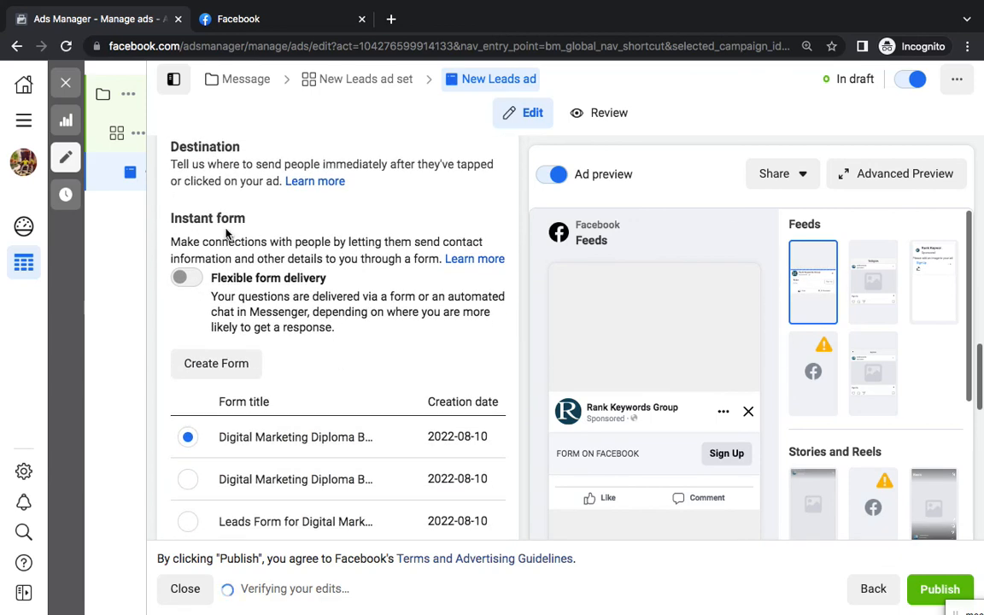
pyautogui.scroll(1, 392, 269)
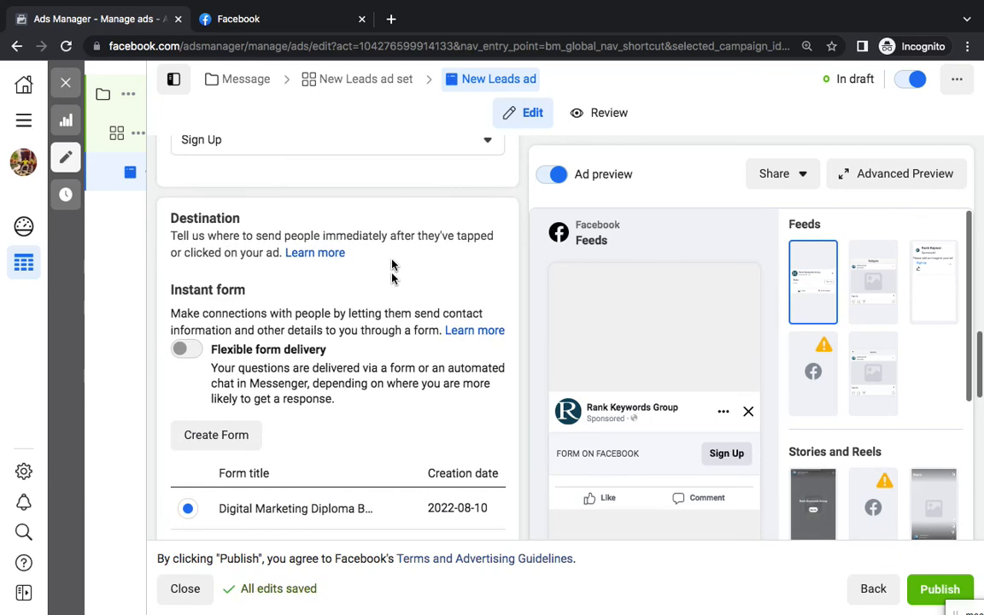
pyautogui.scroll(1, 396, 341)
pyautogui.scroll(-6, 396, 344)
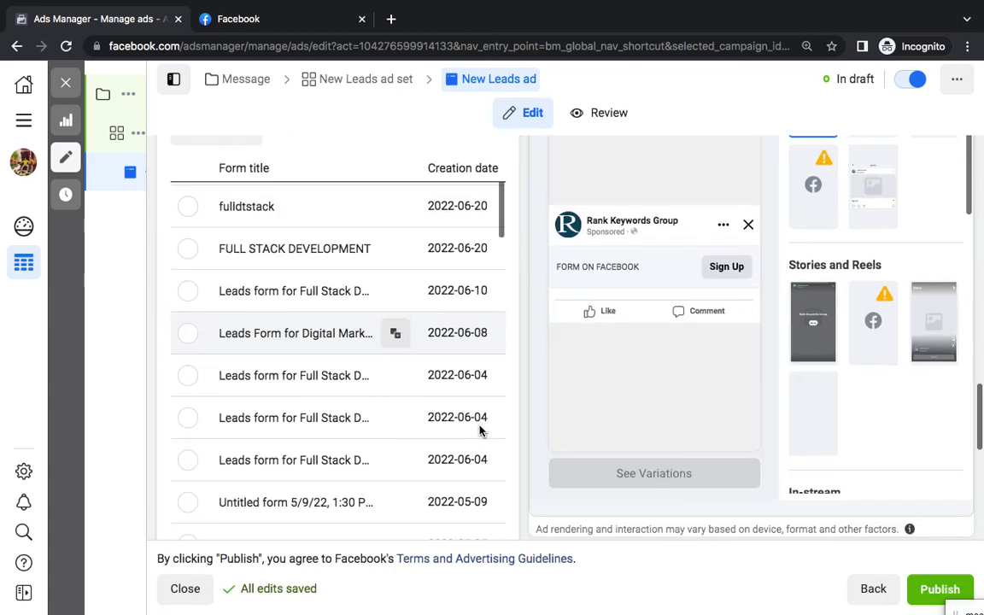
pyautogui.scroll(-5, 526, 438)
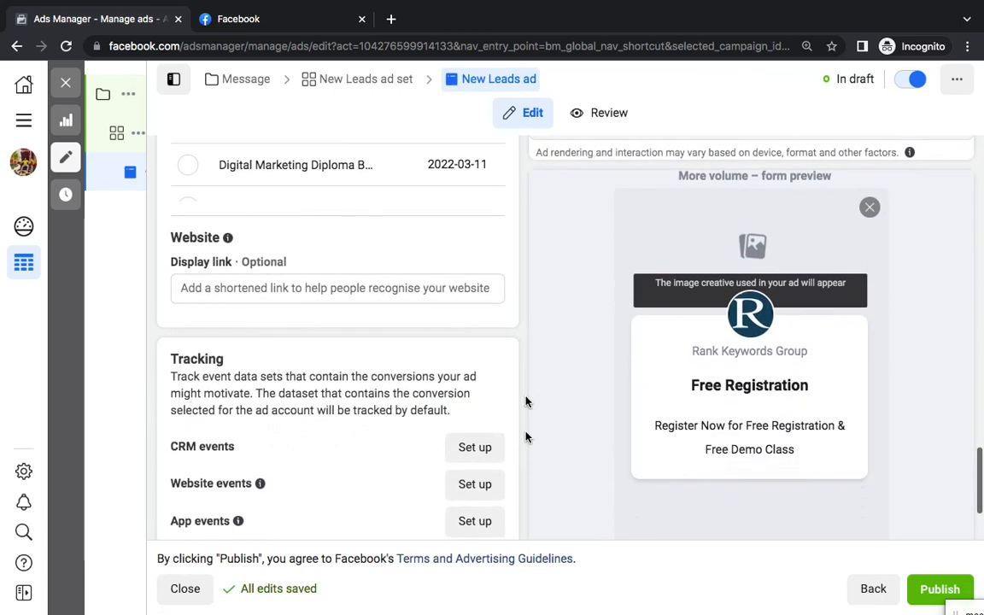
pyautogui.scroll(8, 526, 391)
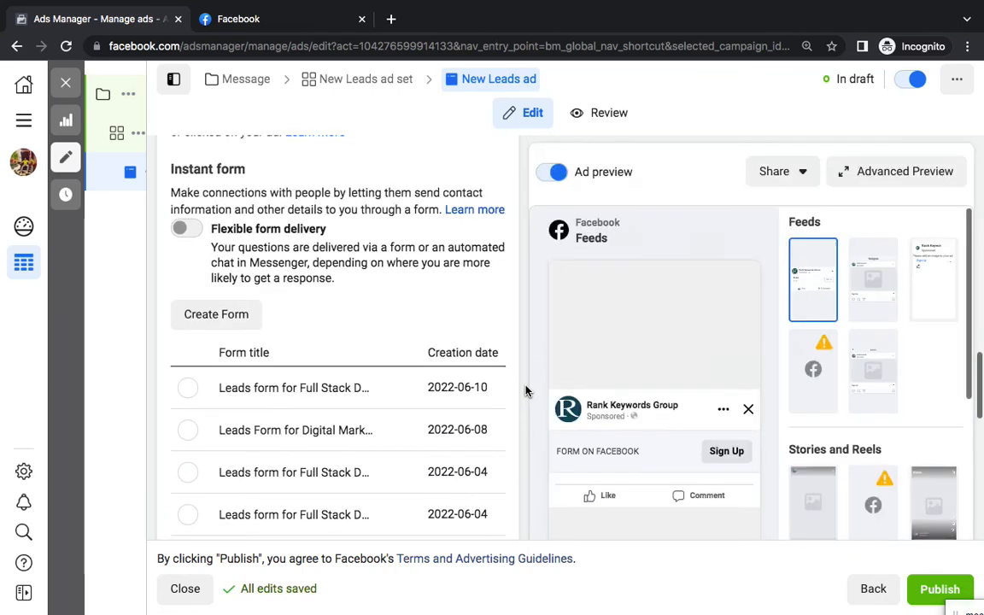
pyautogui.scroll(5, 524, 384)
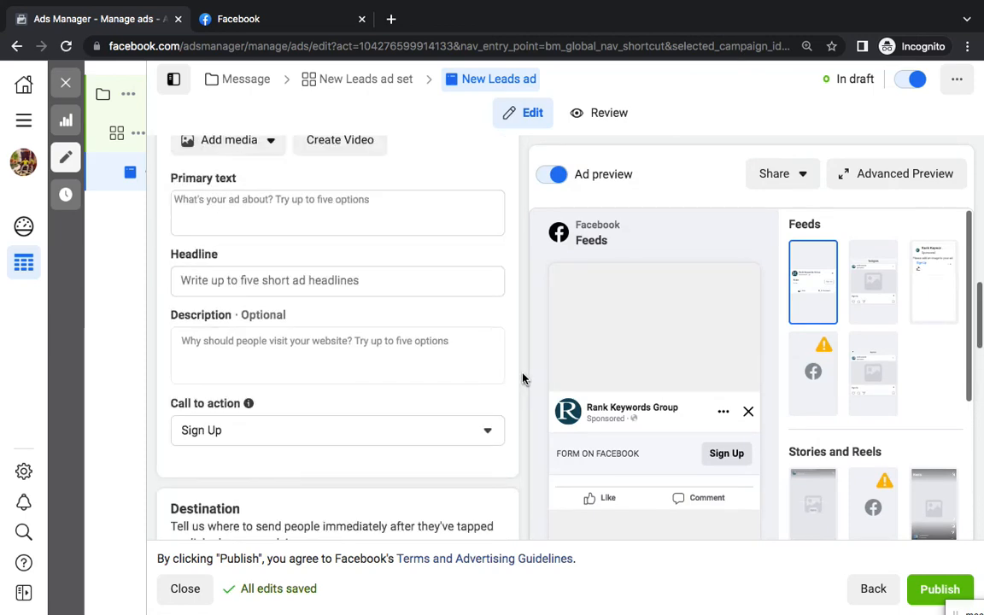
pyautogui.scroll(7, 524, 379)
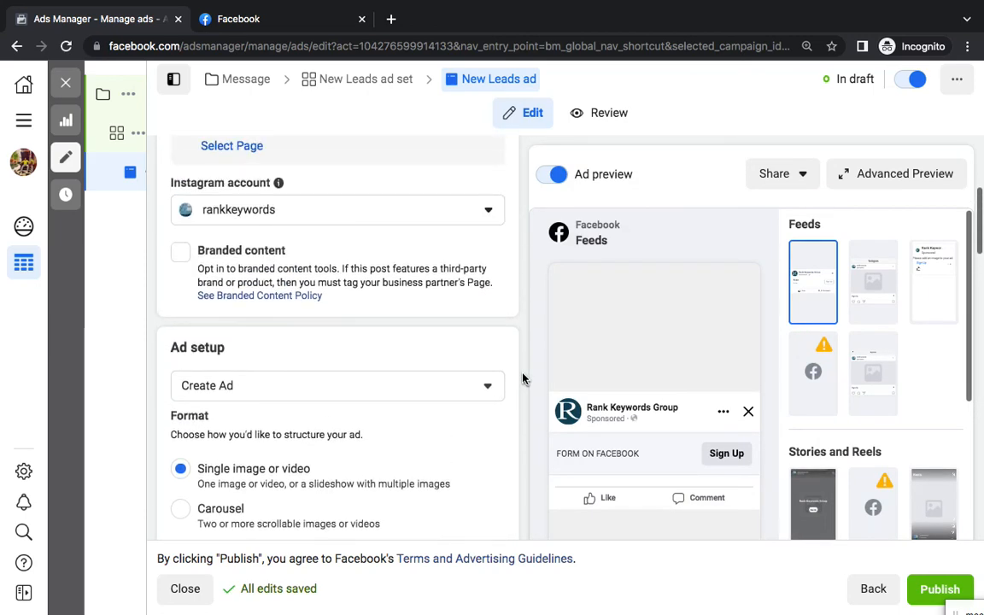
pyautogui.scroll(3, 524, 379)
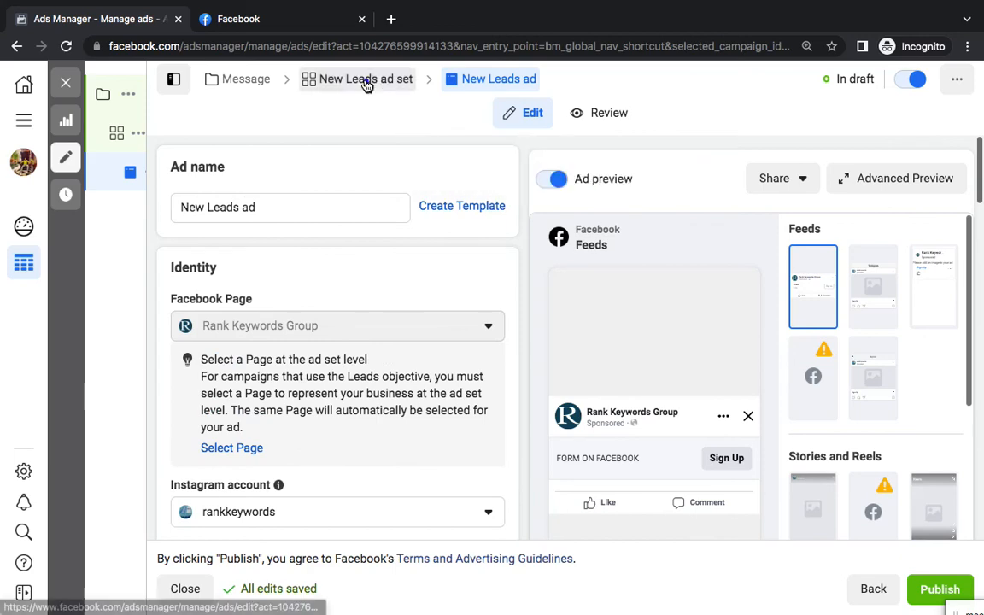
# Switch the New Leads ad set's conversion location from Instant Forms to Messenger
pyautogui.click(366, 83)
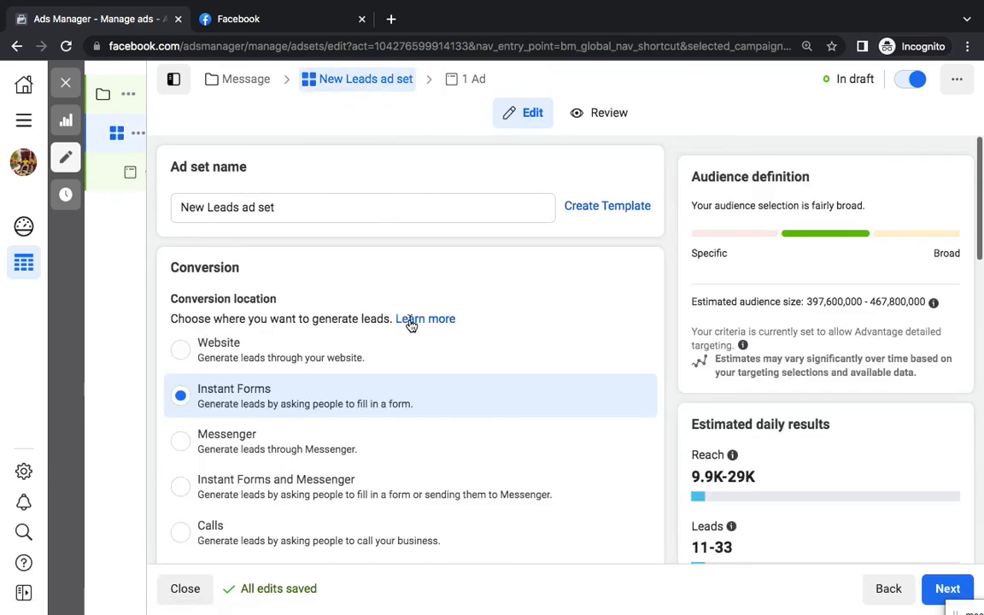
pyautogui.scroll(-1, 370, 416)
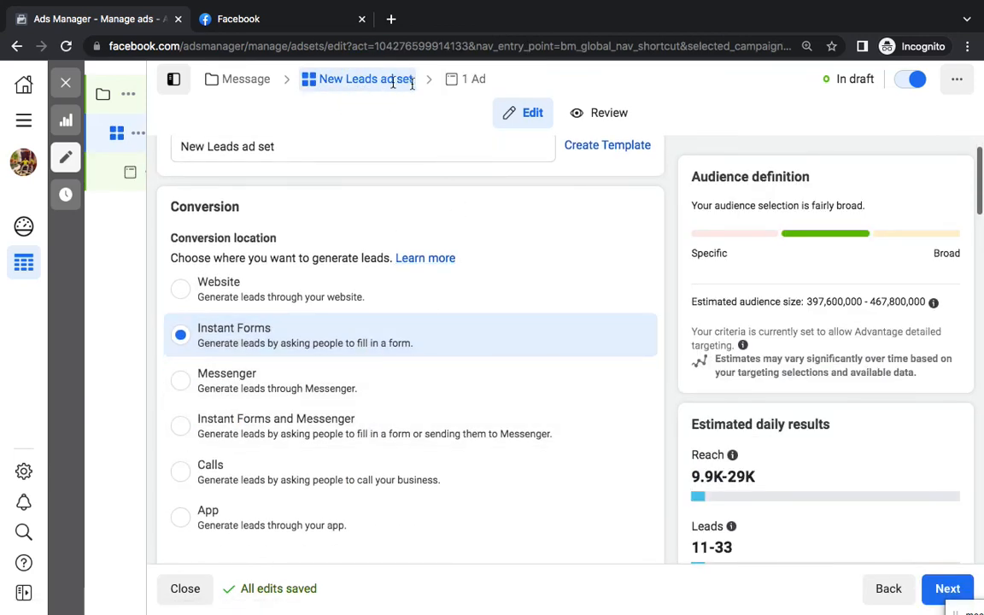
pyautogui.scroll(-1, 285, 321)
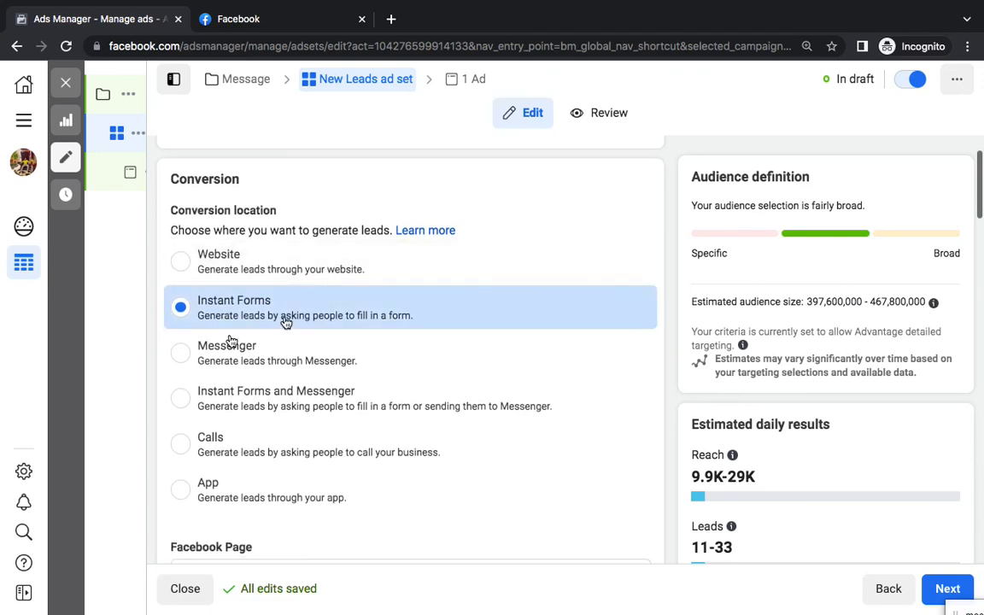
pyautogui.click(184, 351)
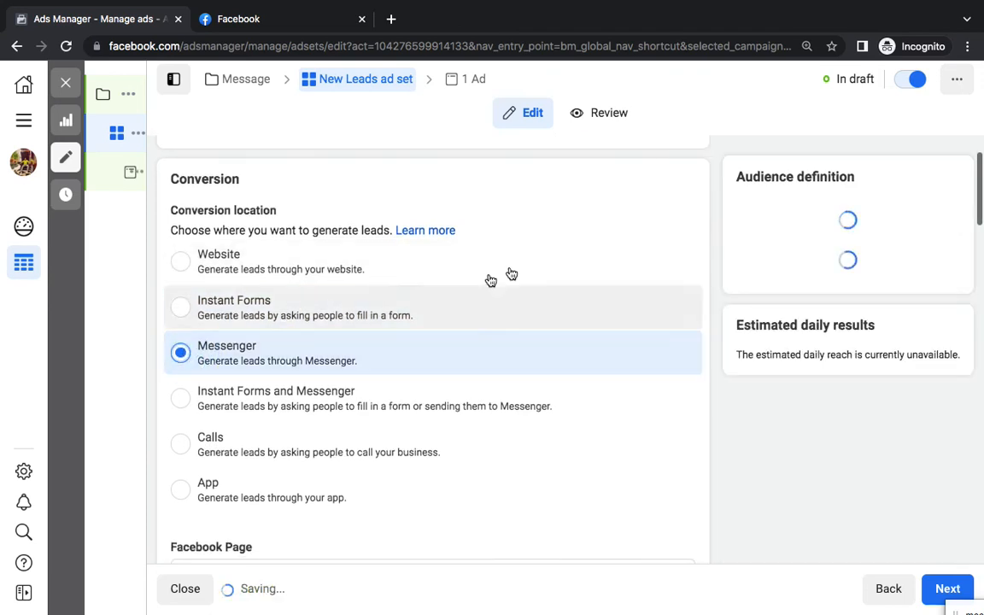
pyautogui.click(470, 81)
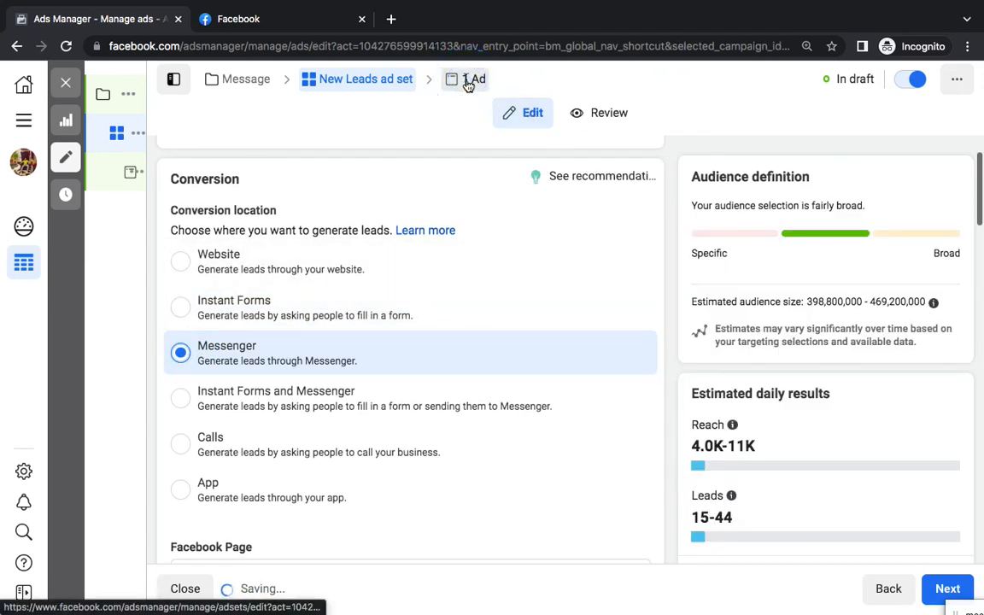
# Review the ad's 'Chat on Messenger' headline, Send Message call to action and message template
pyautogui.scroll(-7, 479, 394)
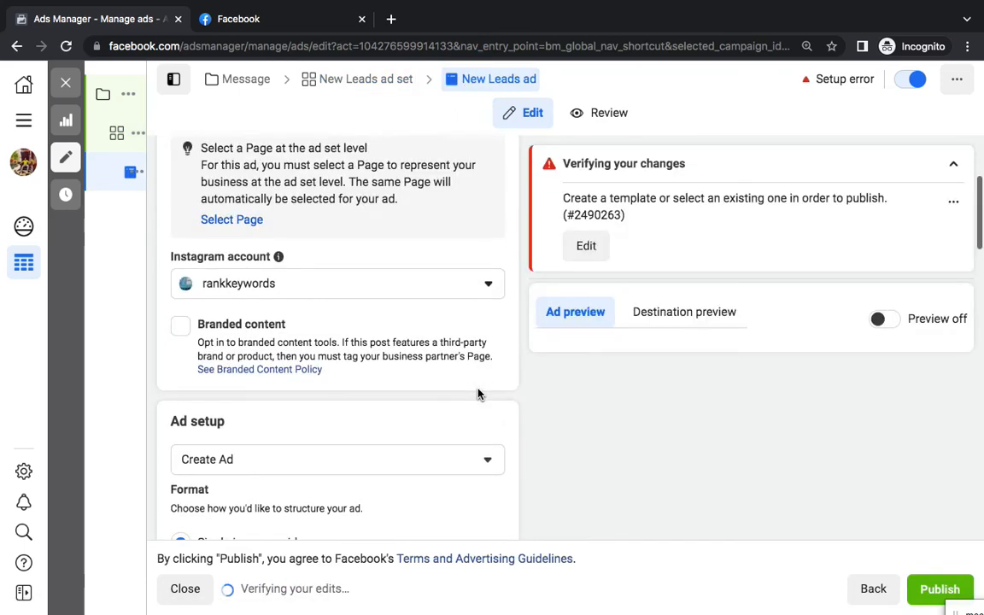
pyautogui.scroll(-3, 479, 394)
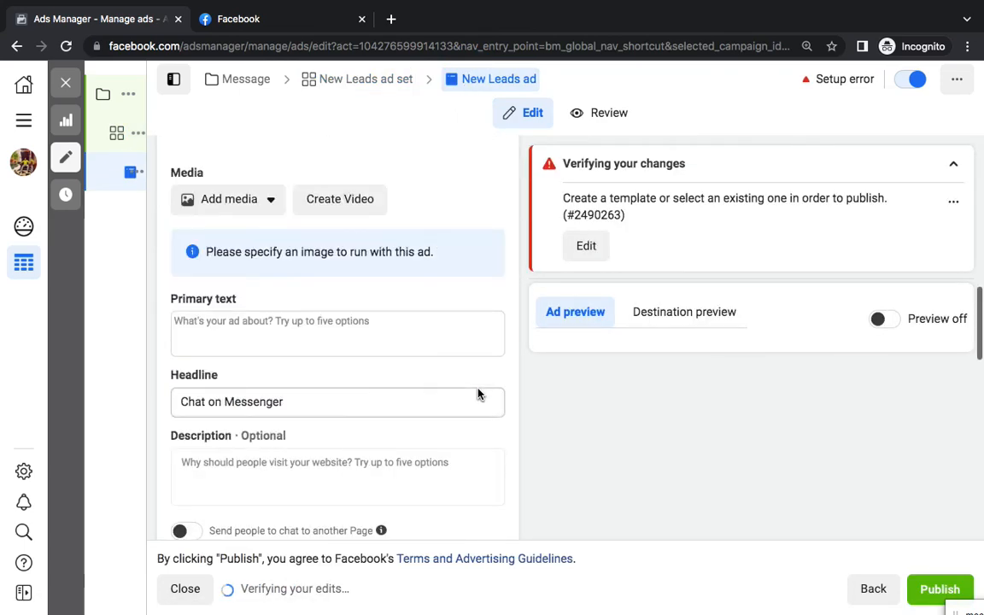
pyautogui.scroll(-4, 455, 413)
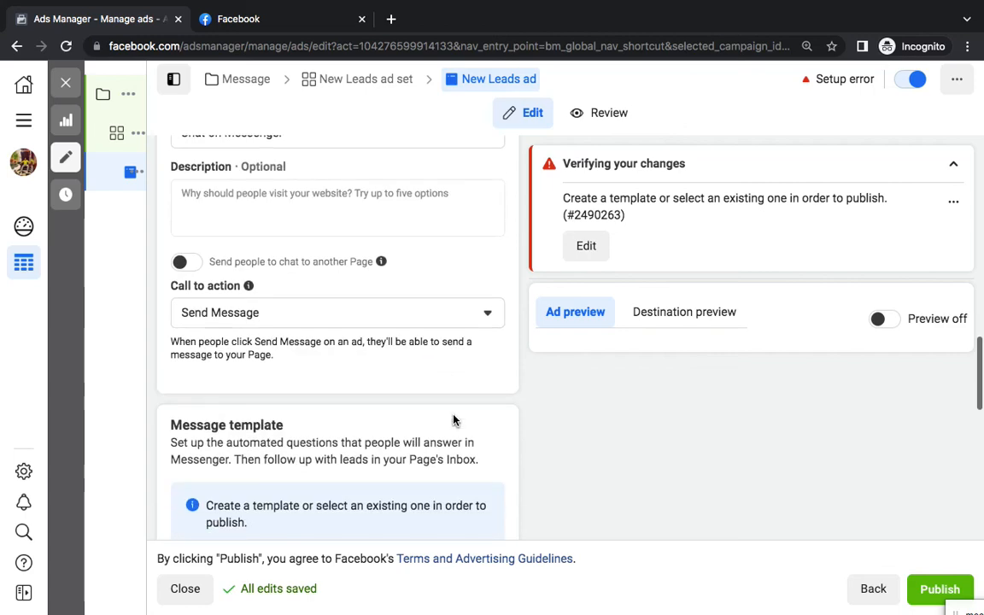
pyautogui.scroll(-1, 454, 420)
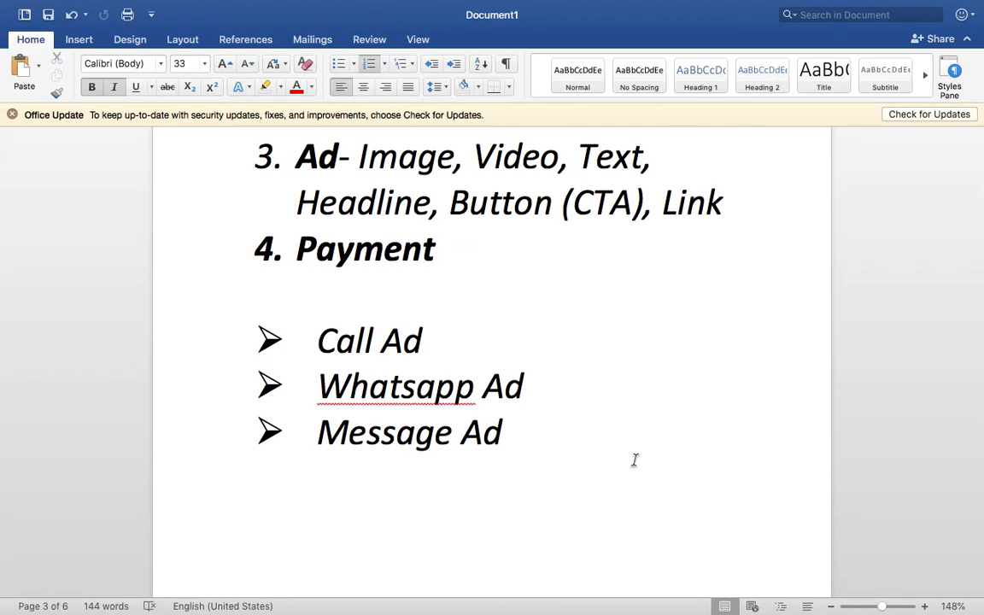
# Scroll through the Word notes, briefly selecting then deselecting the Meta Ads Manager title
pyautogui.scroll(10, 635, 460)
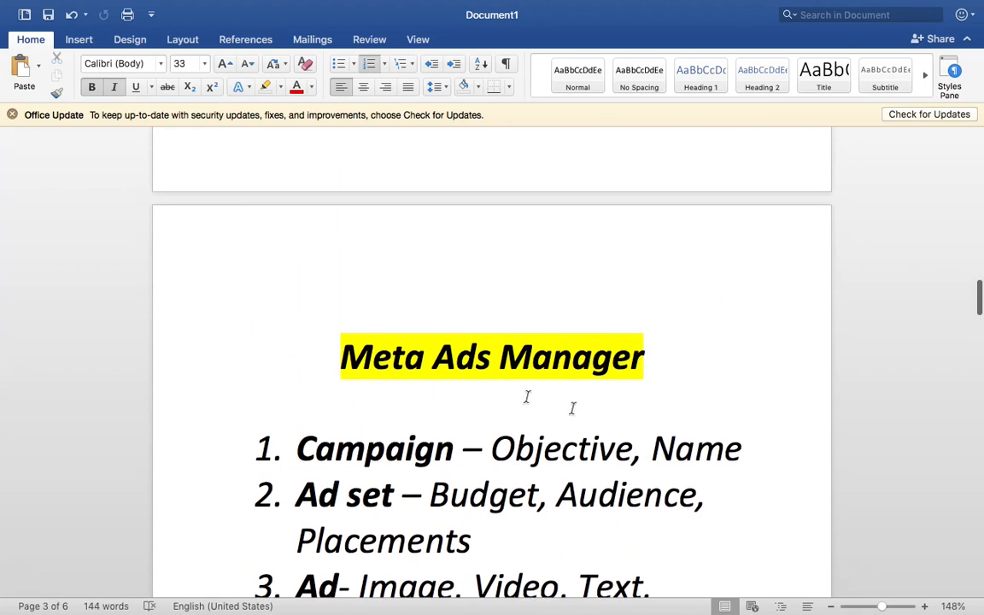
pyautogui.tripleClick(497, 356)
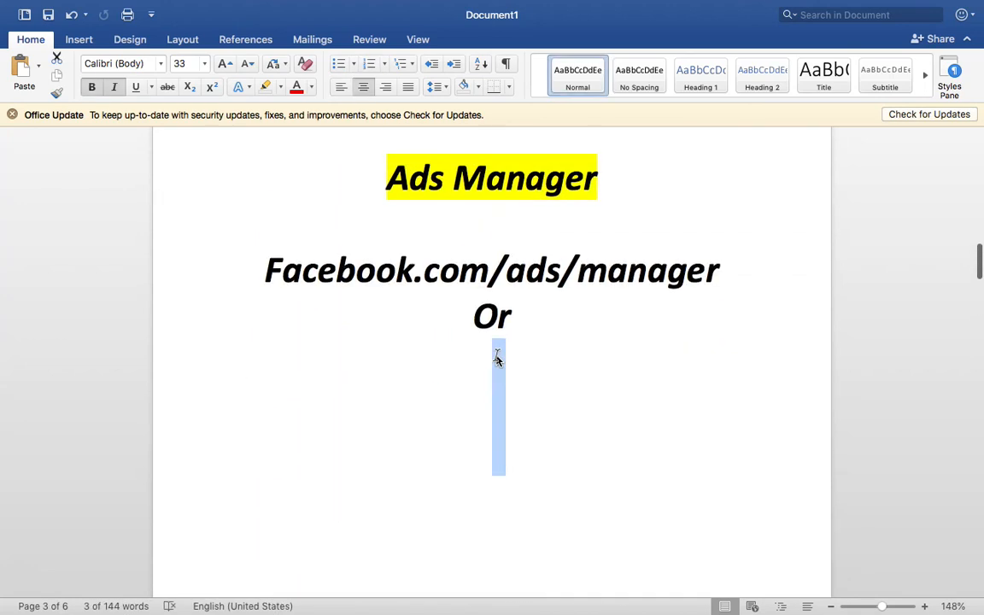
pyautogui.scroll(15, 496, 359)
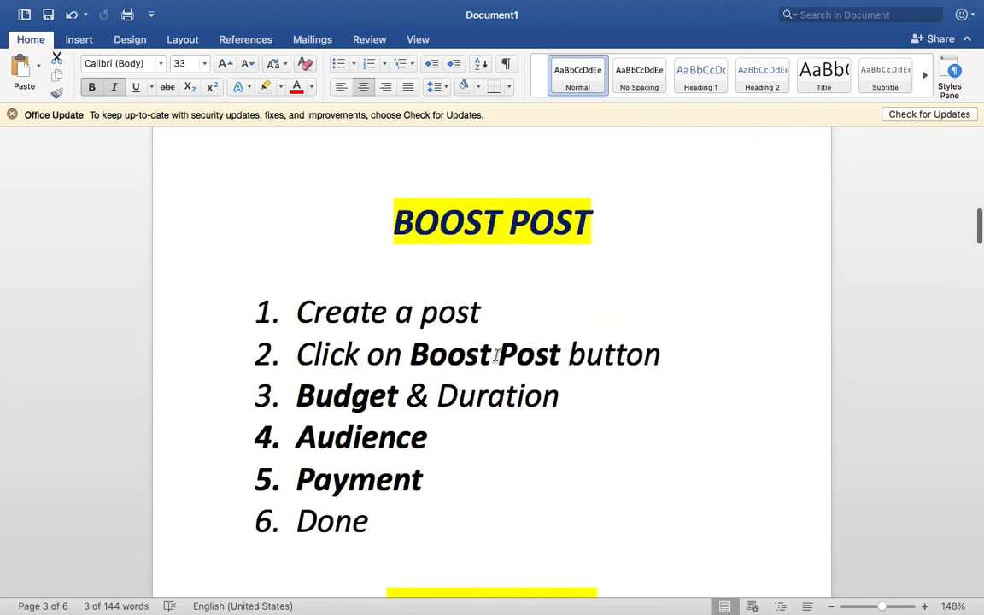
pyautogui.scroll(5, 497, 356)
pyautogui.scroll(-10, 497, 354)
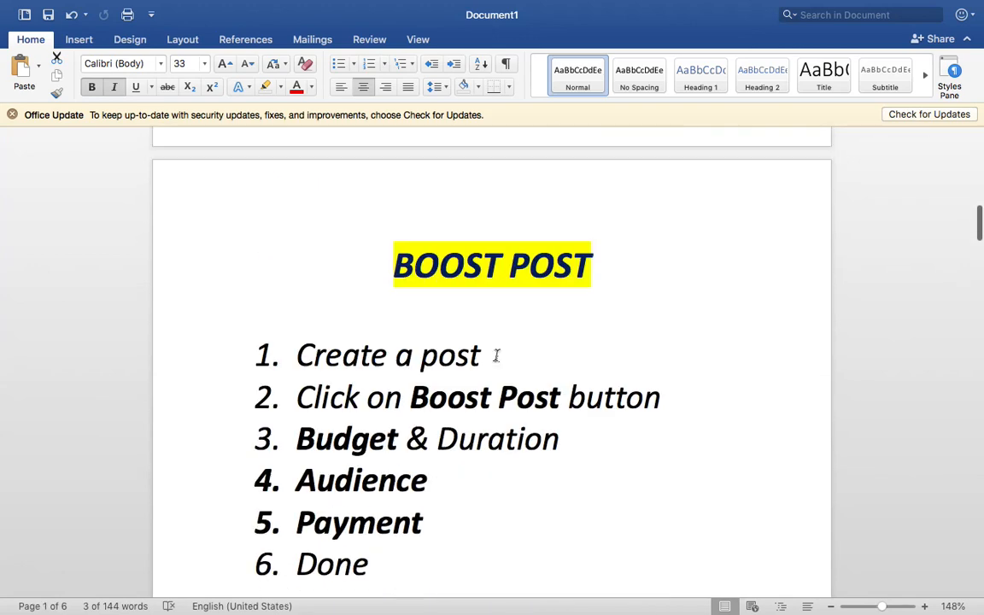
pyautogui.scroll(-15, 500, 369)
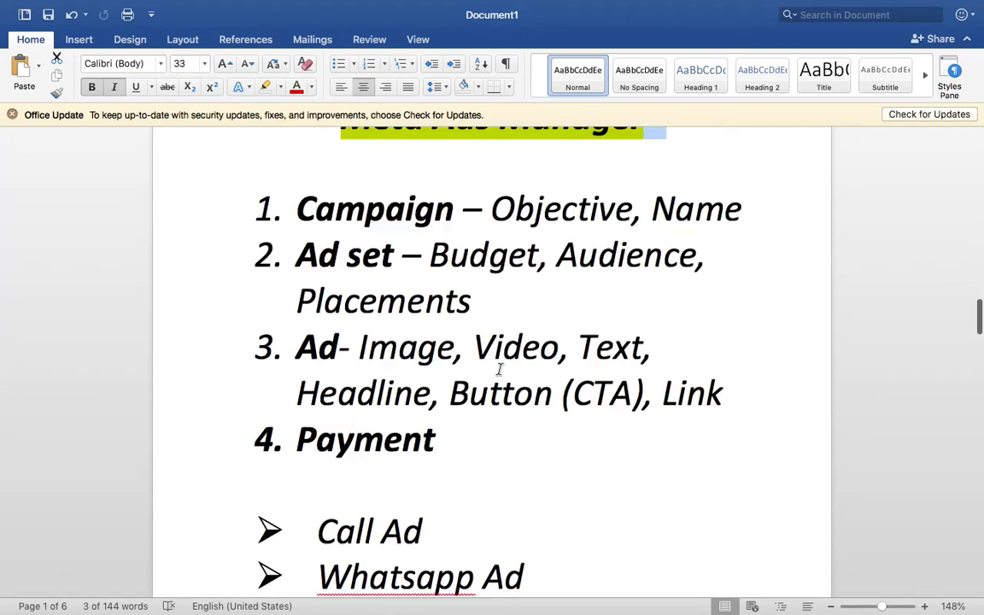
pyautogui.click(523, 474)
pyautogui.scroll(-4, 519, 419)
pyautogui.click(519, 415)
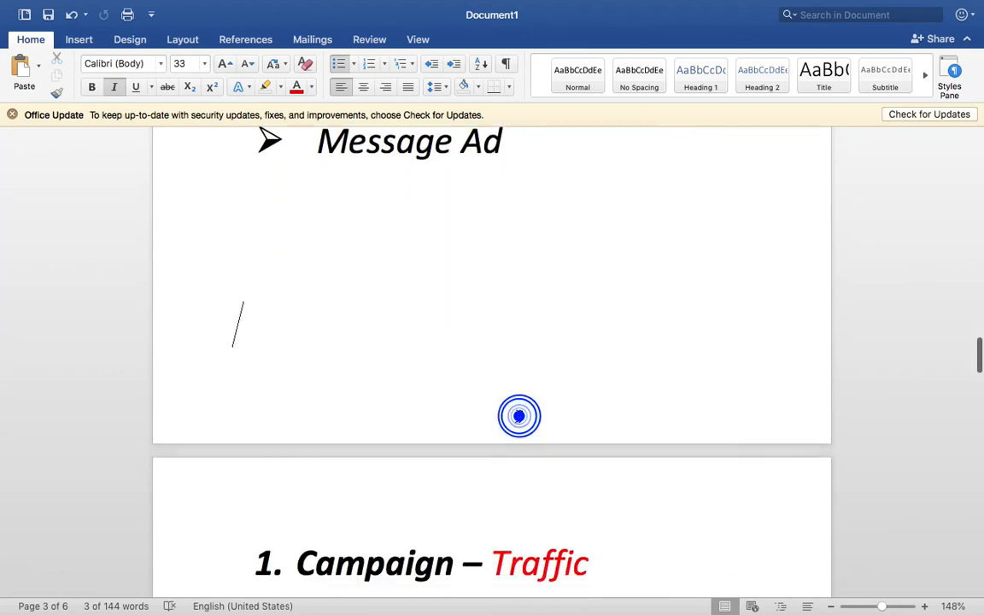
pyautogui.scroll(-5, 517, 416)
pyautogui.scroll(-5, 519, 416)
# Add an unnumbered dashed divider line below point 3, then return to the New Leads ad
pyautogui.click(576, 385)
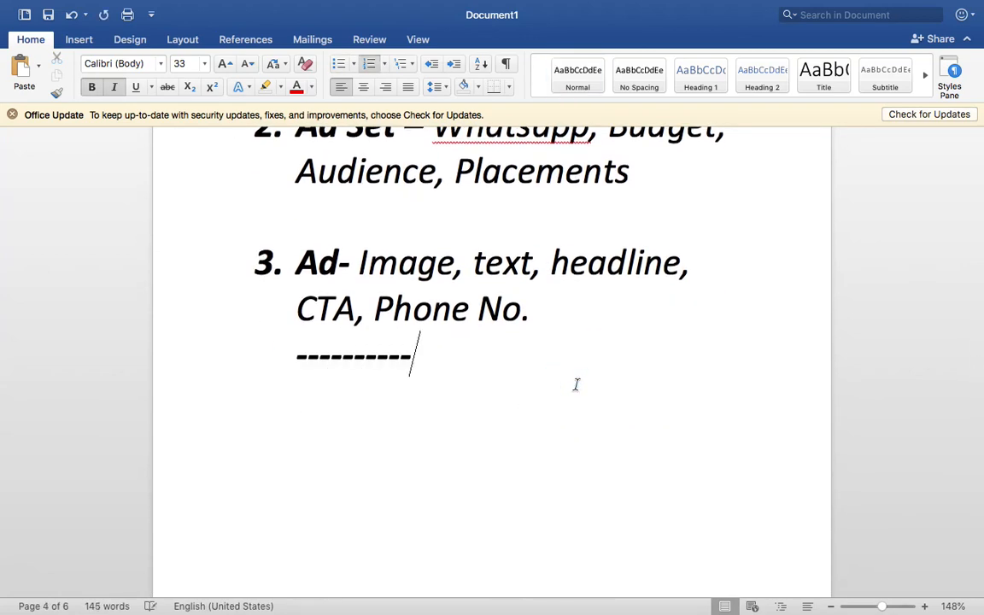
pyautogui.press('BackSpace')
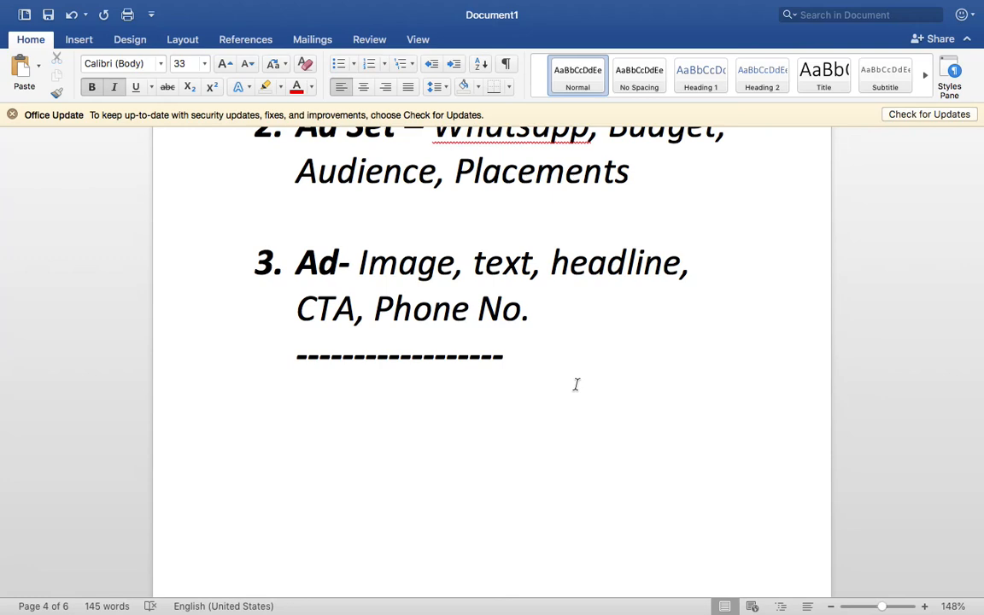
pyautogui.scroll(-1, 577, 386)
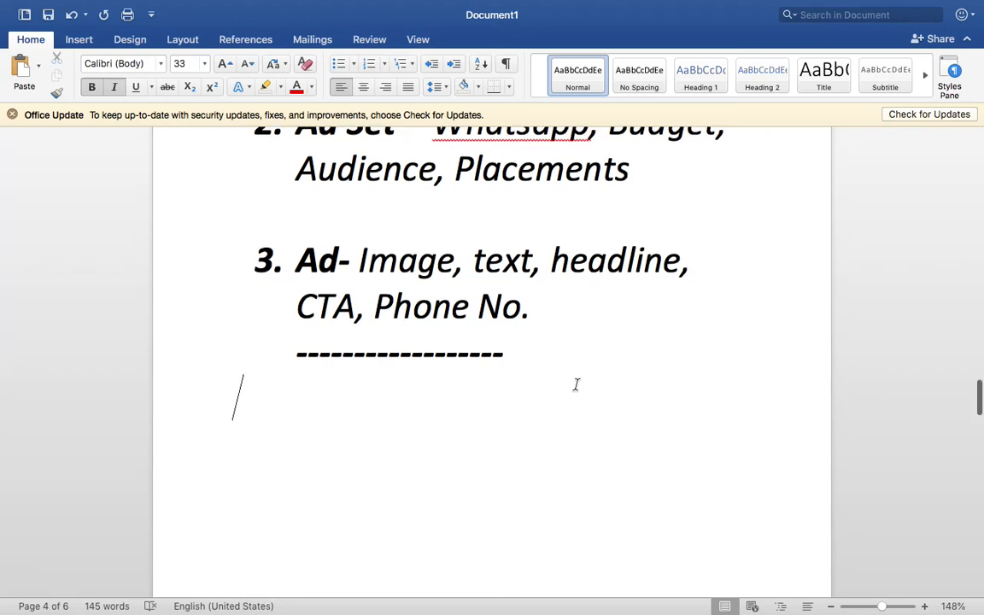
pyautogui.hotkey('ctrl', 'Right')
pyautogui.scroll(15, 470, 184)
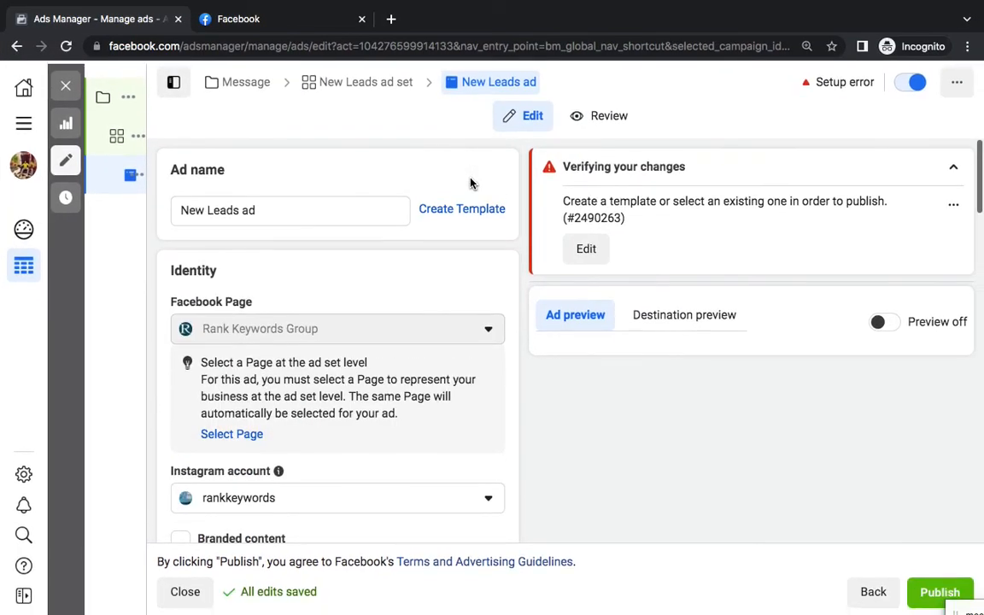
pyautogui.moveTo(407, 2)
pyautogui.click(628, 8)
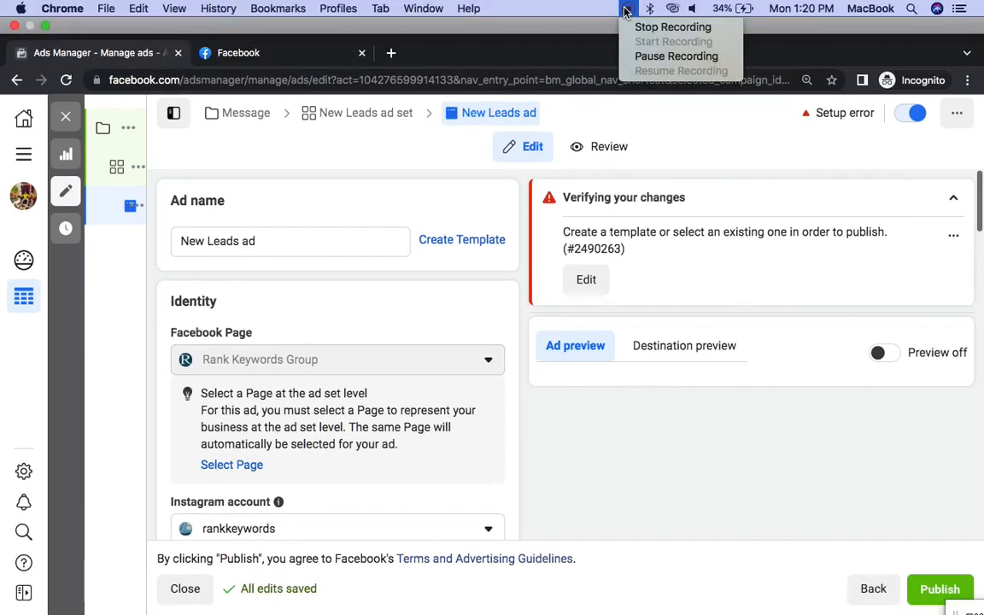